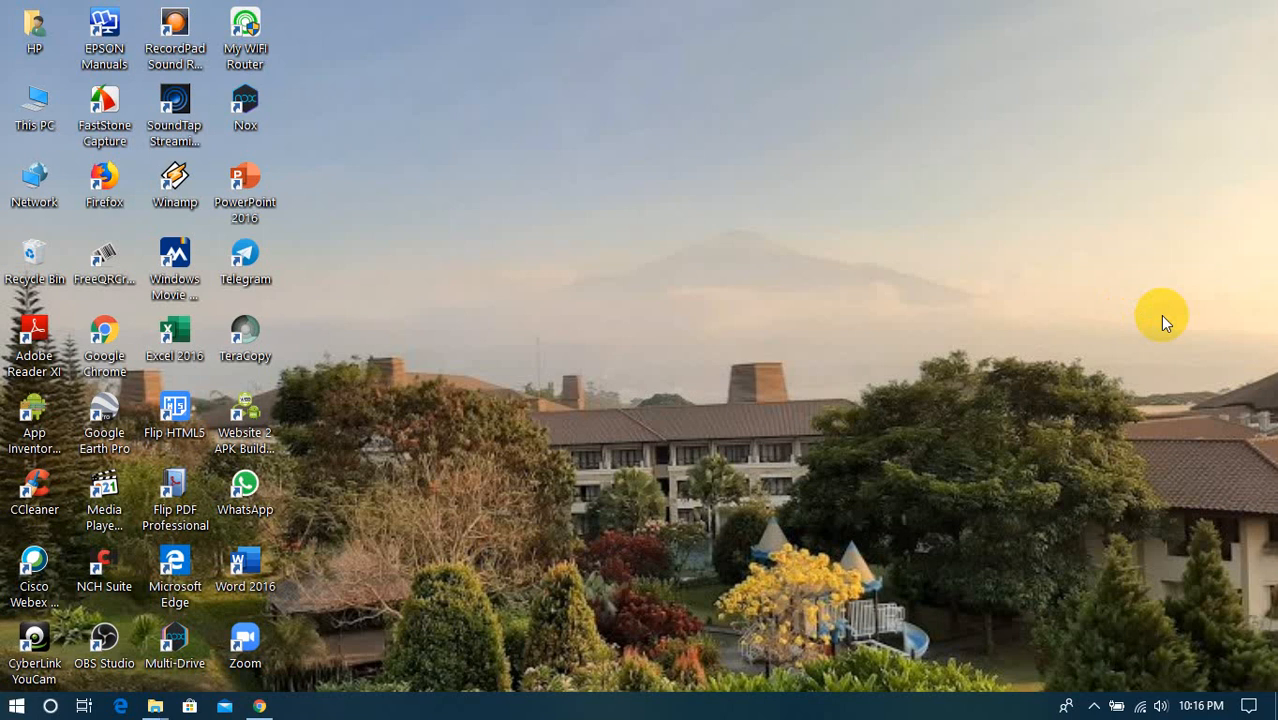
- Open the SOAL PAS-IPA-K13K-KELAS 7-2018 document from the PAS IPA KELAS 7 folder and examine its multiple-choice questions
{"action": "left_click", "coordinate": [556, 480]}
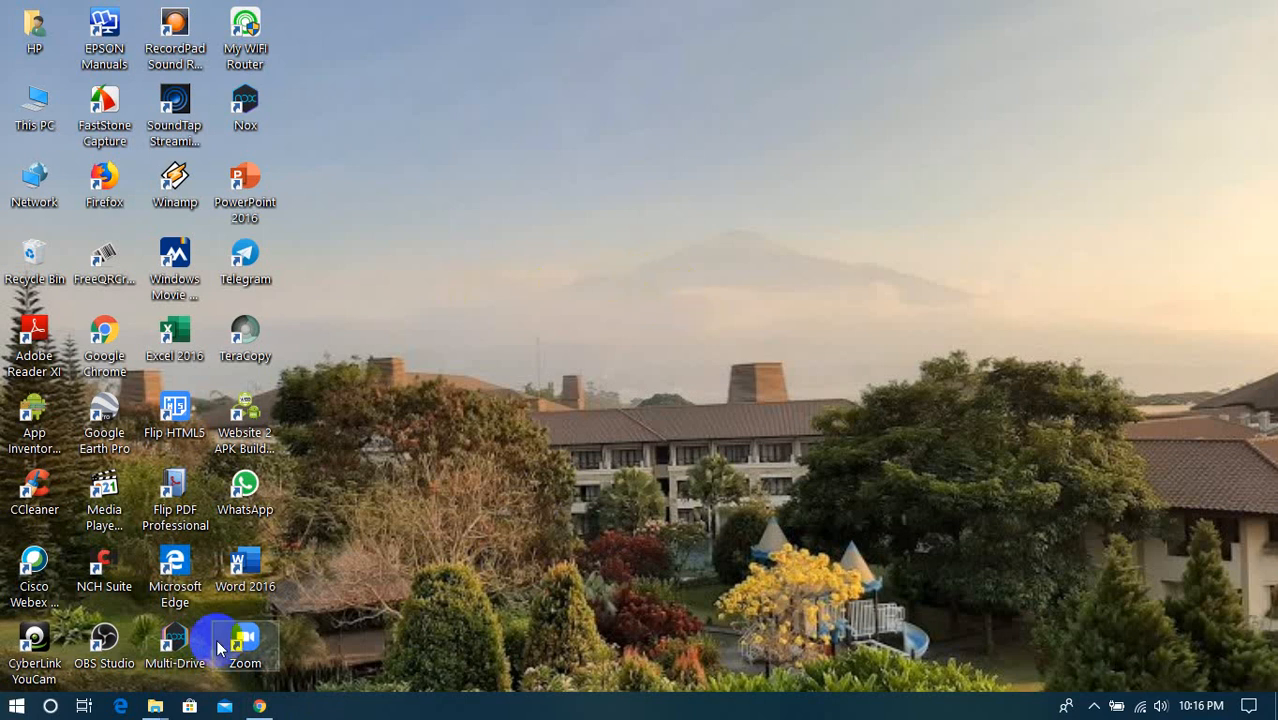
{"action": "mouse_move", "coordinate": [158, 710]}
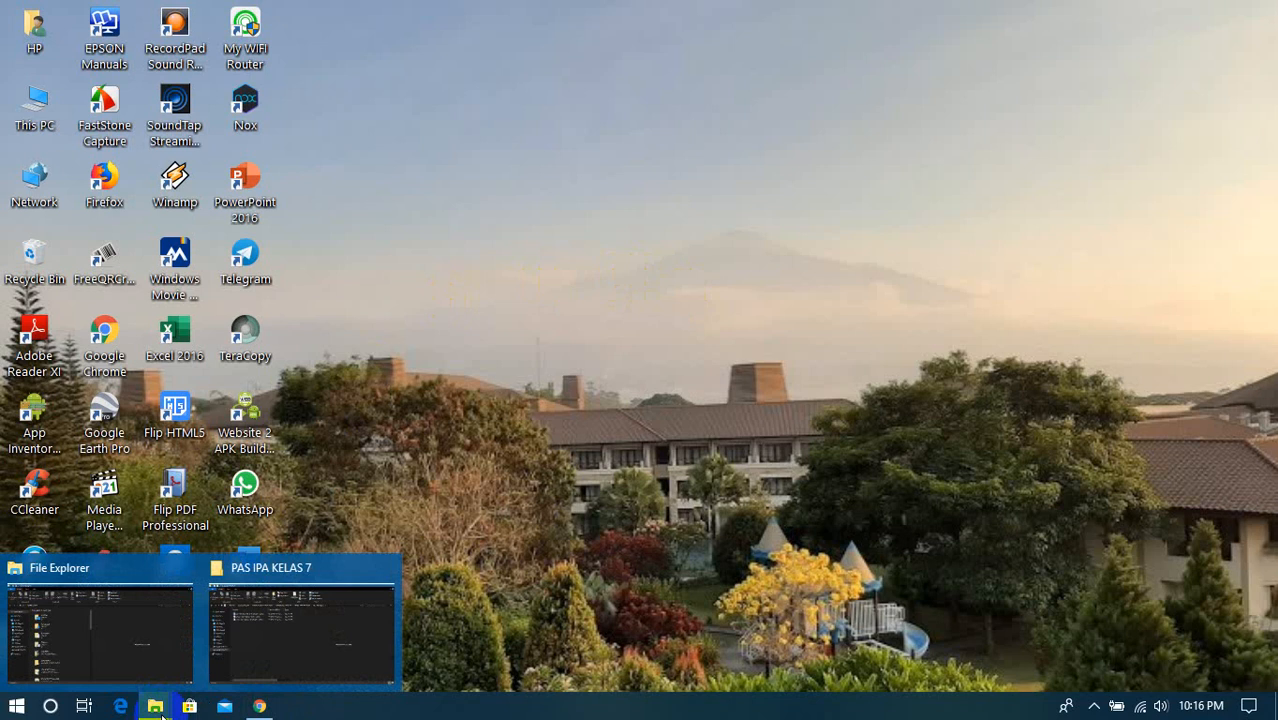
{"action": "left_click", "coordinate": [280, 652]}
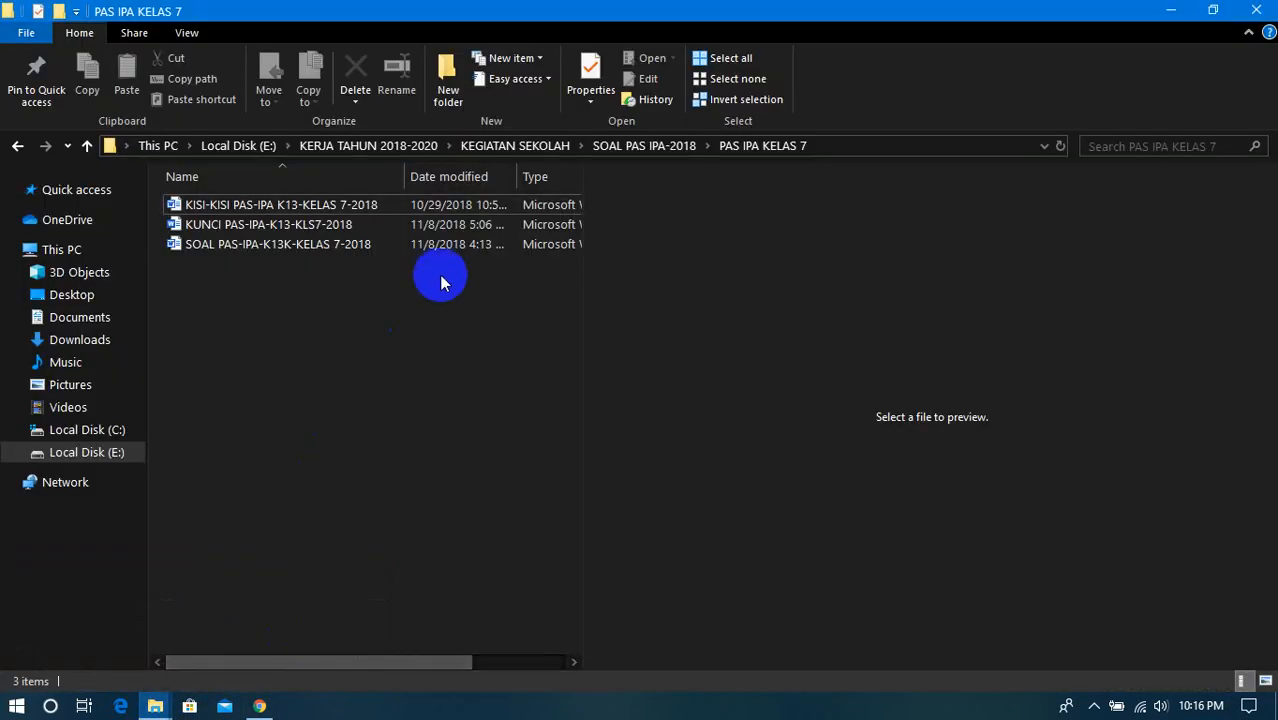
{"action": "double_click", "coordinate": [232, 247]}
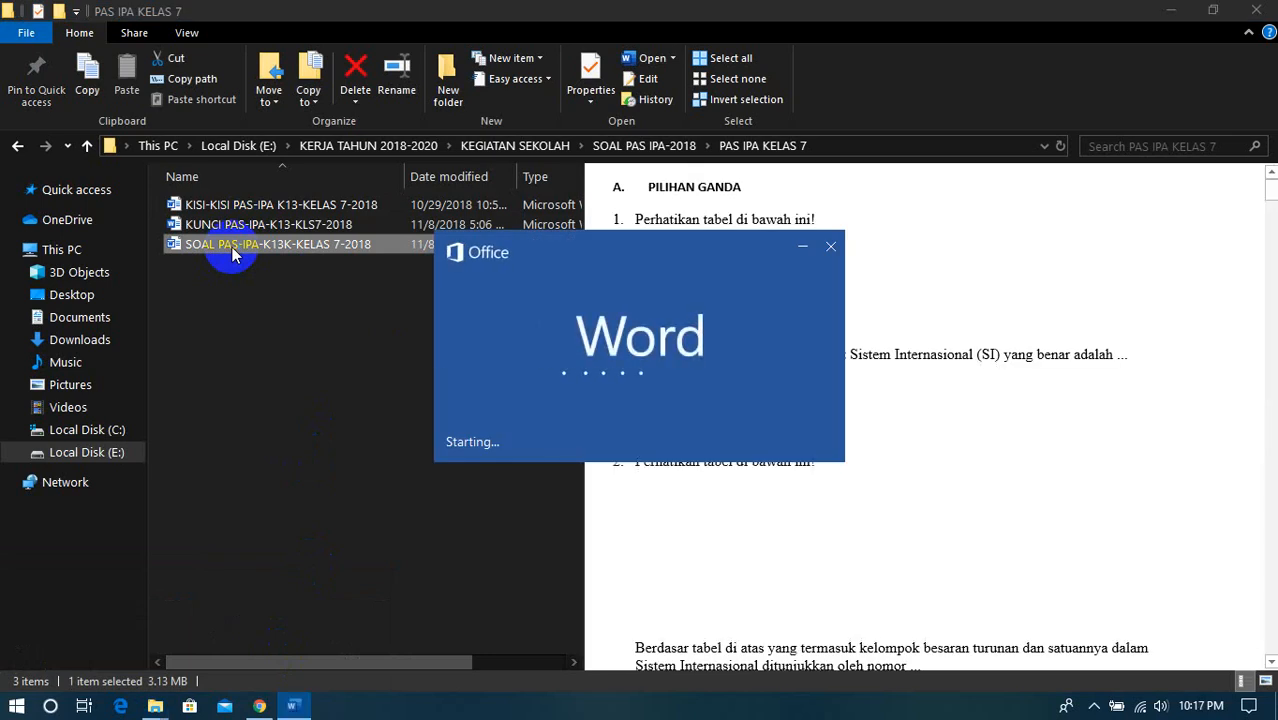
{"action": "scroll", "coordinate": [379, 430], "scroll_direction": "down", "scroll_amount": 4}
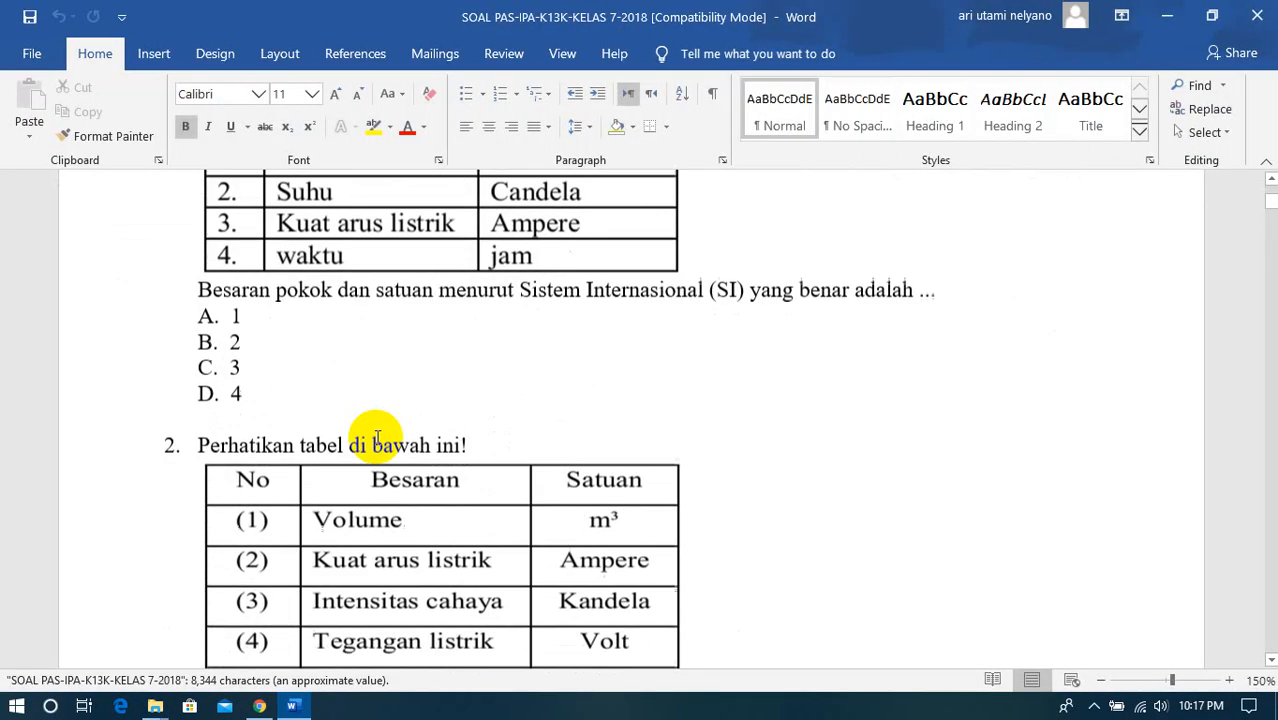
{"action": "scroll", "coordinate": [374, 434], "scroll_direction": "up", "scroll_amount": 3}
{"action": "scroll", "coordinate": [378, 437], "scroll_direction": "down", "scroll_amount": 1}
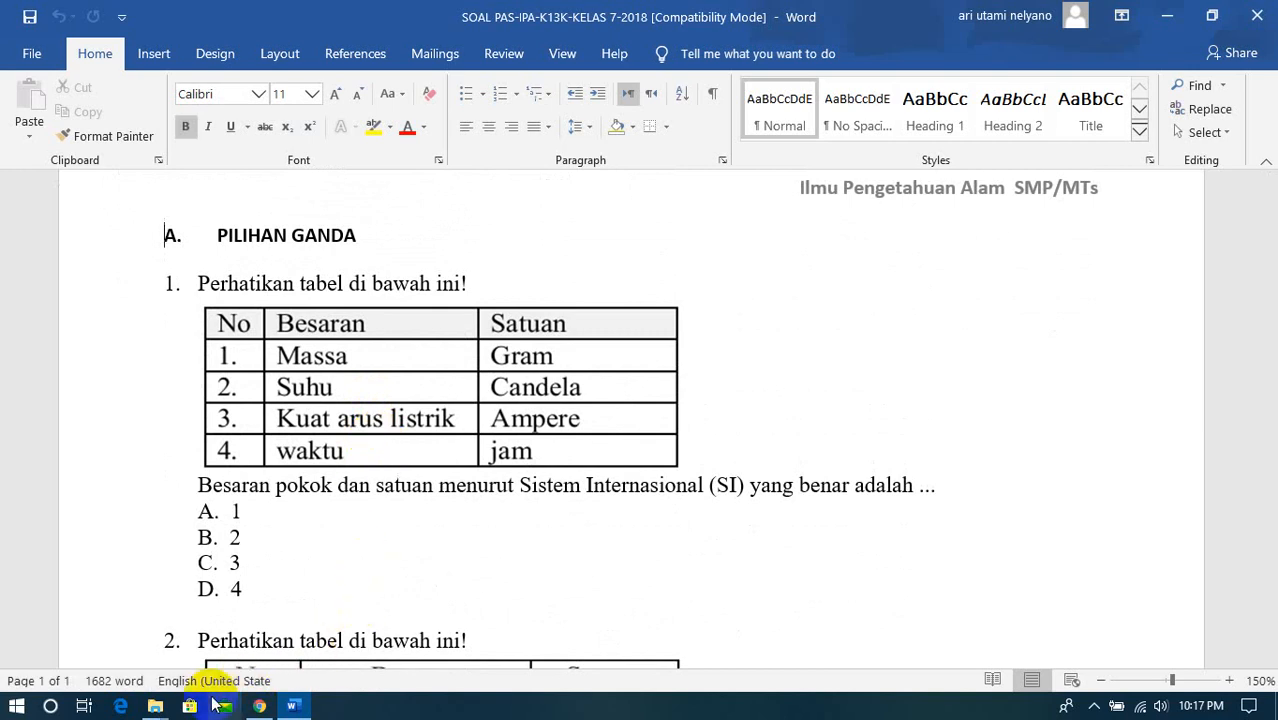
- Open KISI-KISI PAS-IPA K13-KELAS 7-2018 from the PAS IPA KELAS 7 folder, examine its indicator table across all columns, and close it
{"action": "mouse_move", "coordinate": [150, 708]}
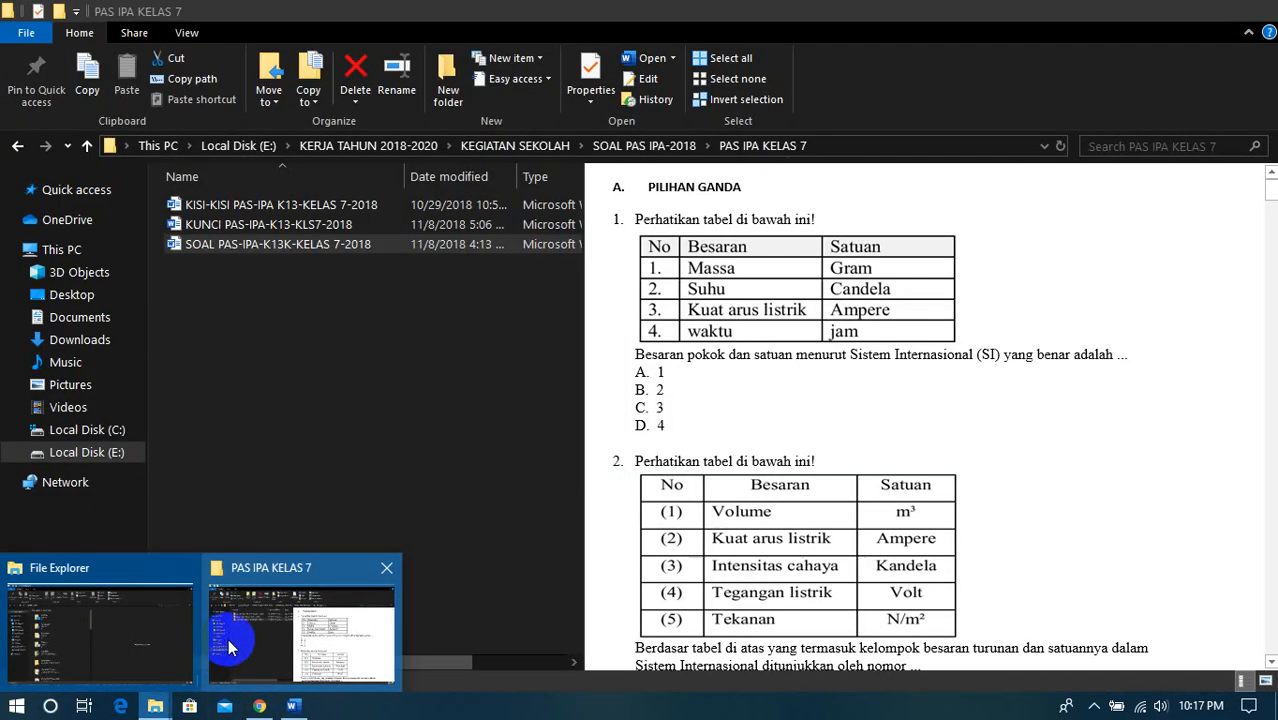
{"action": "left_click", "coordinate": [228, 645]}
{"action": "left_click", "coordinate": [288, 207]}
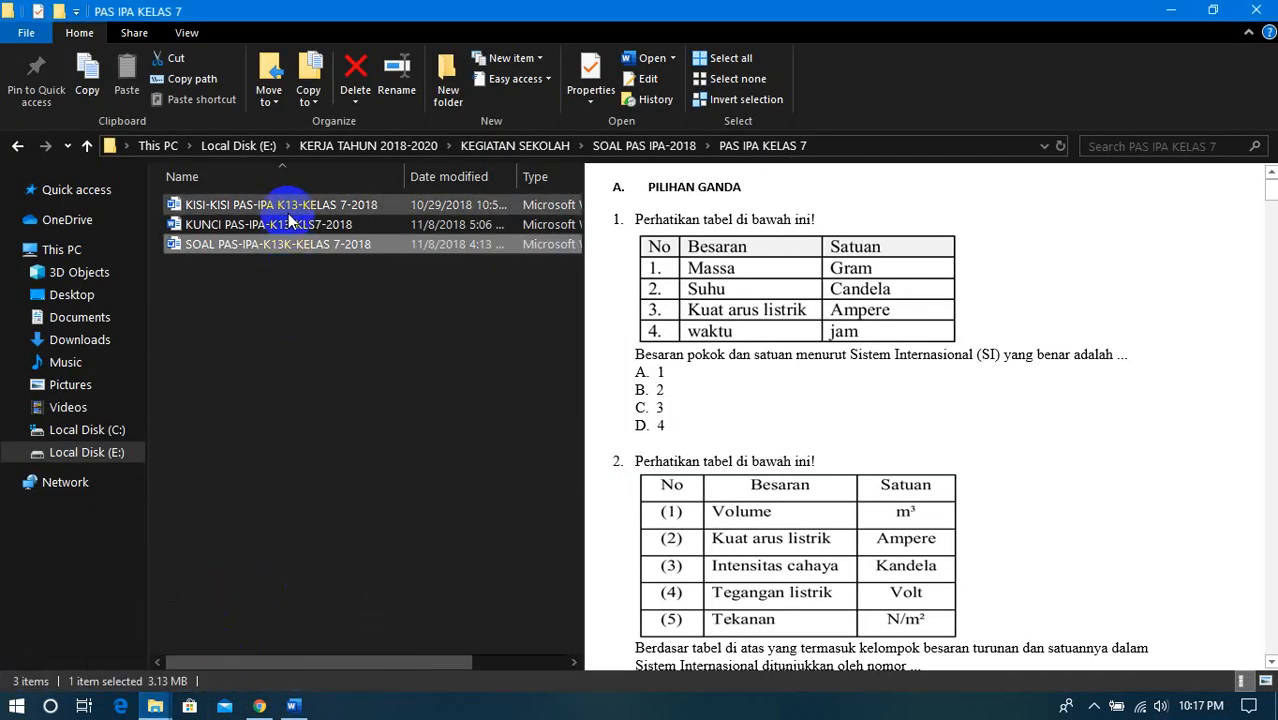
{"action": "double_click", "coordinate": [288, 213]}
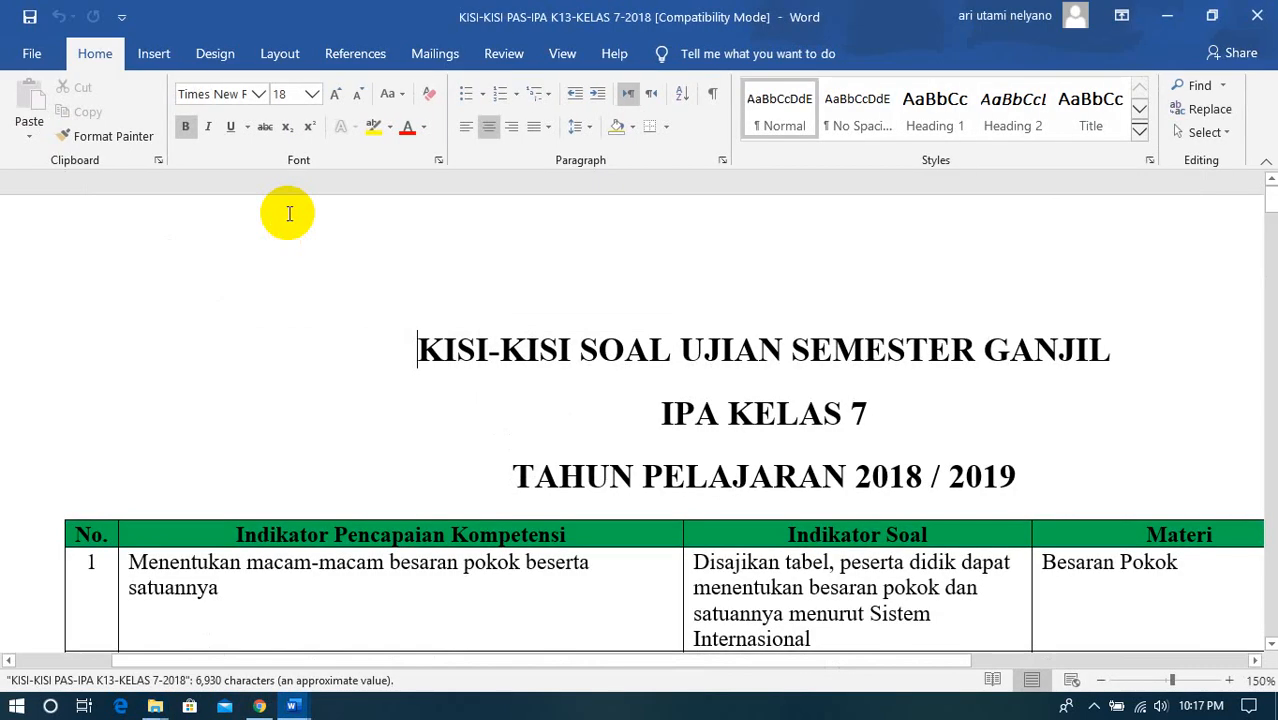
{"action": "scroll", "coordinate": [560, 480], "scroll_direction": "down", "scroll_amount": 3}
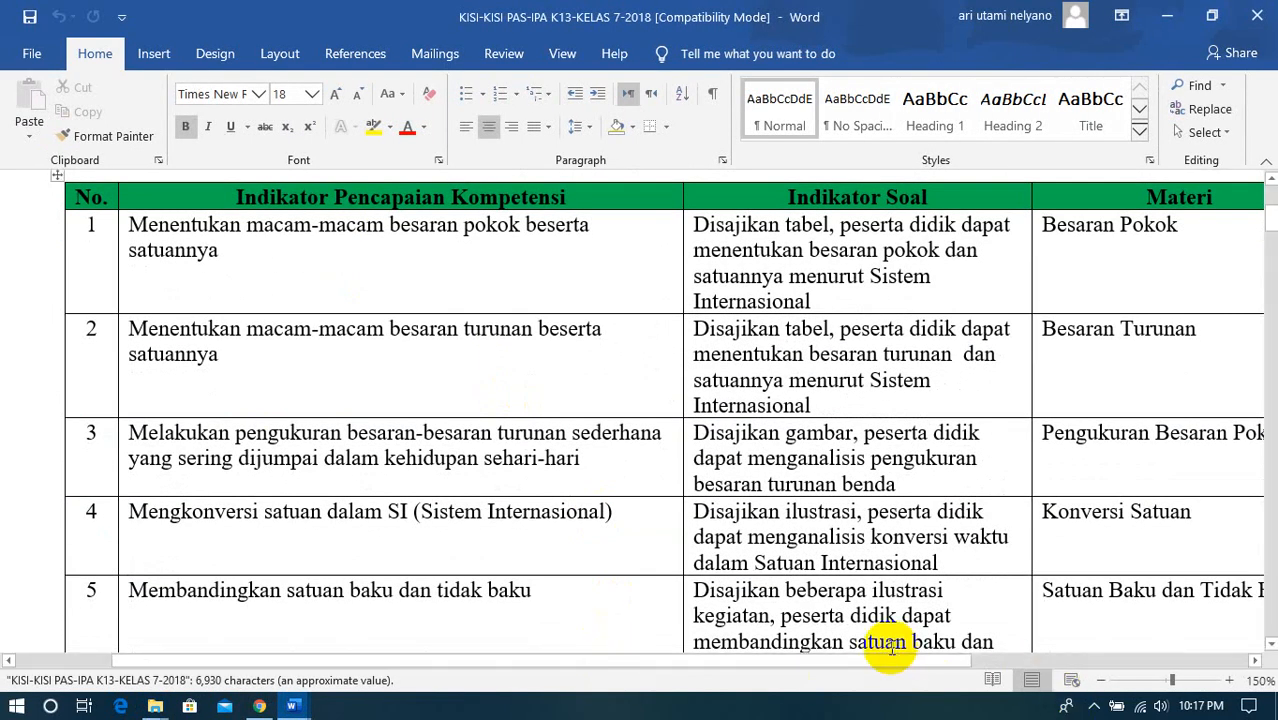
{"action": "left_click_drag", "start_coordinate": [878, 663], "coordinate": [1000, 664]}
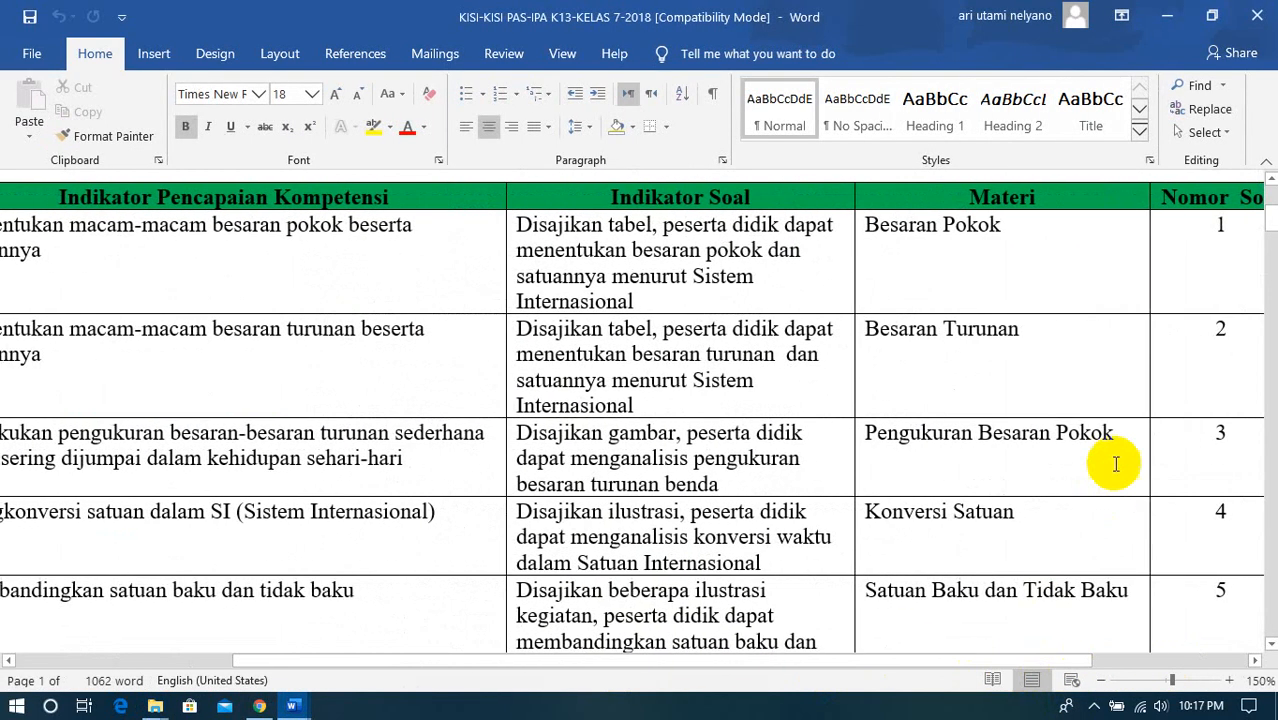
{"action": "left_click", "coordinate": [1257, 15]}
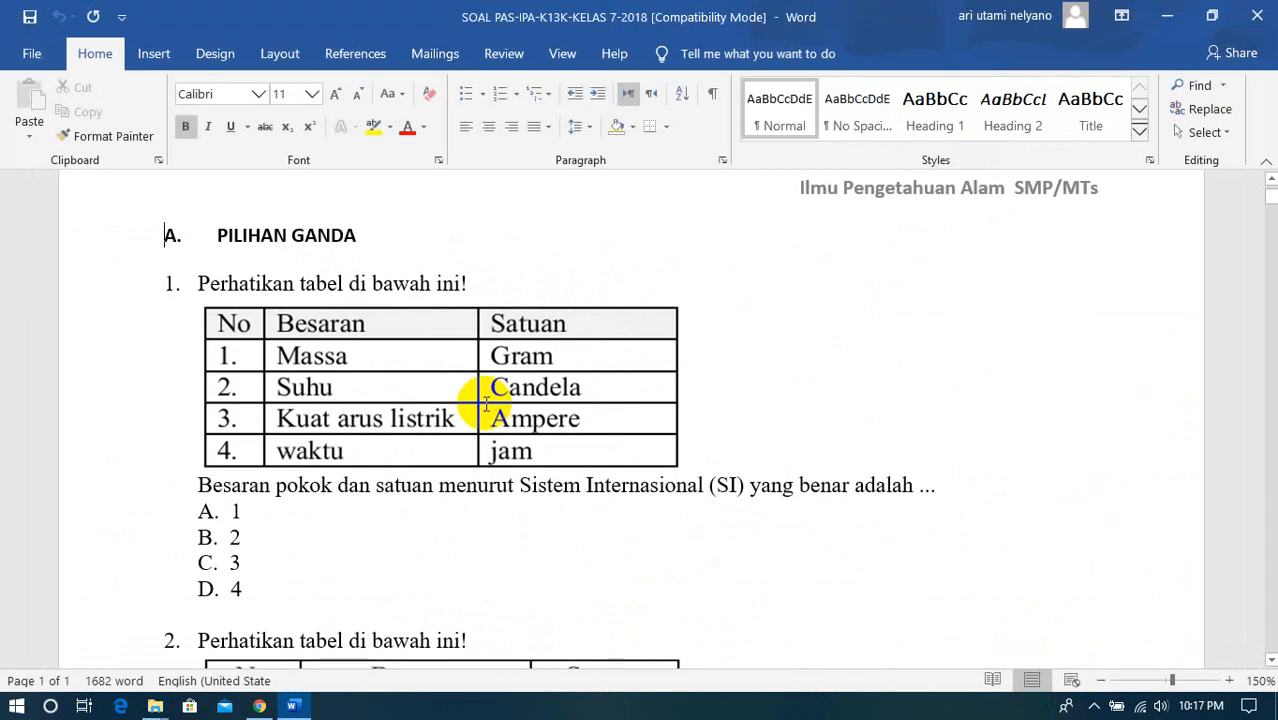
- Open KUNCI PAS-IPA-K13-KLS7-2018 from the same folder, examine its answer key table, and restore its window to a smaller size
{"action": "mouse_move", "coordinate": [162, 706]}
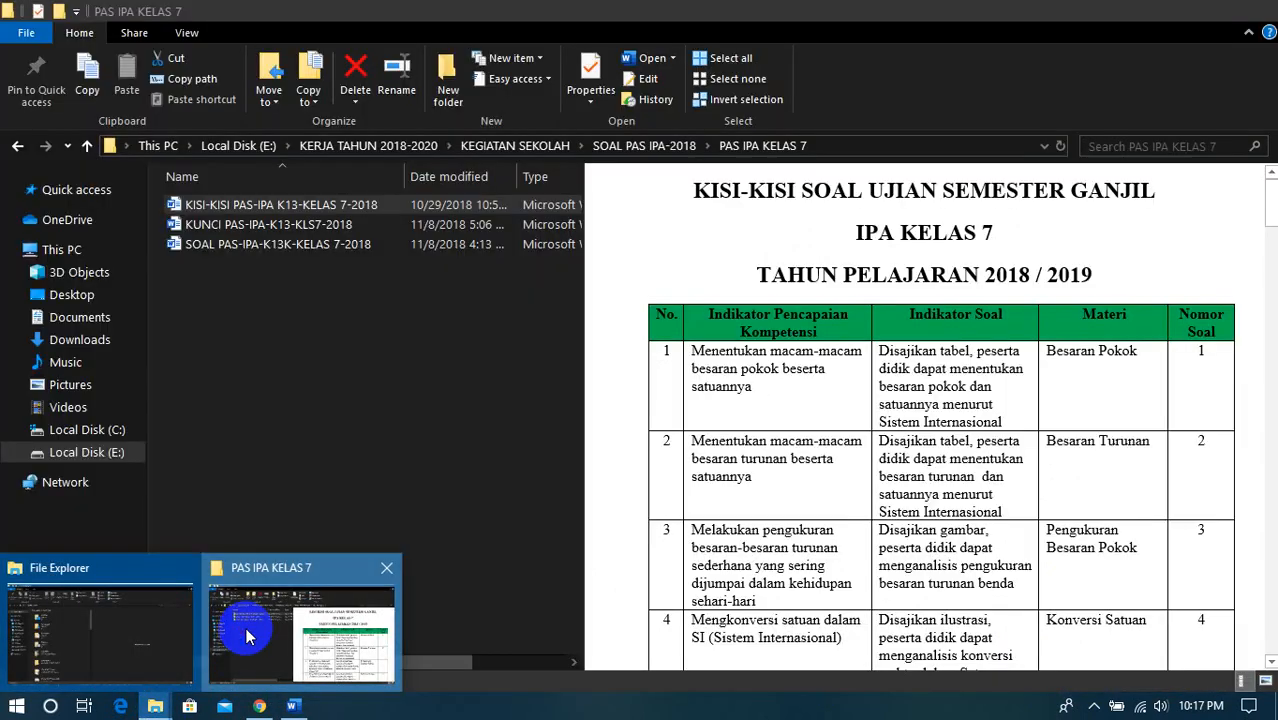
{"action": "left_click", "coordinate": [246, 628]}
{"action": "double_click", "coordinate": [241, 226]}
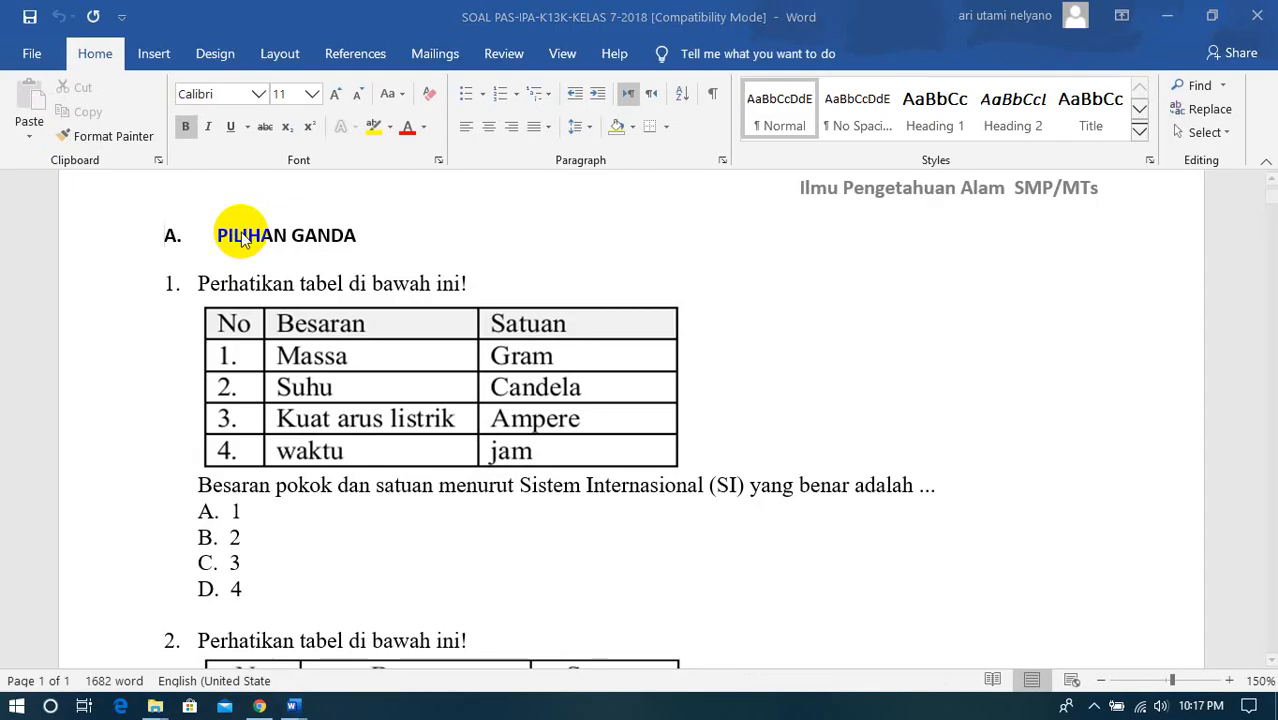
{"action": "scroll", "coordinate": [419, 499], "scroll_direction": "down", "scroll_amount": 5}
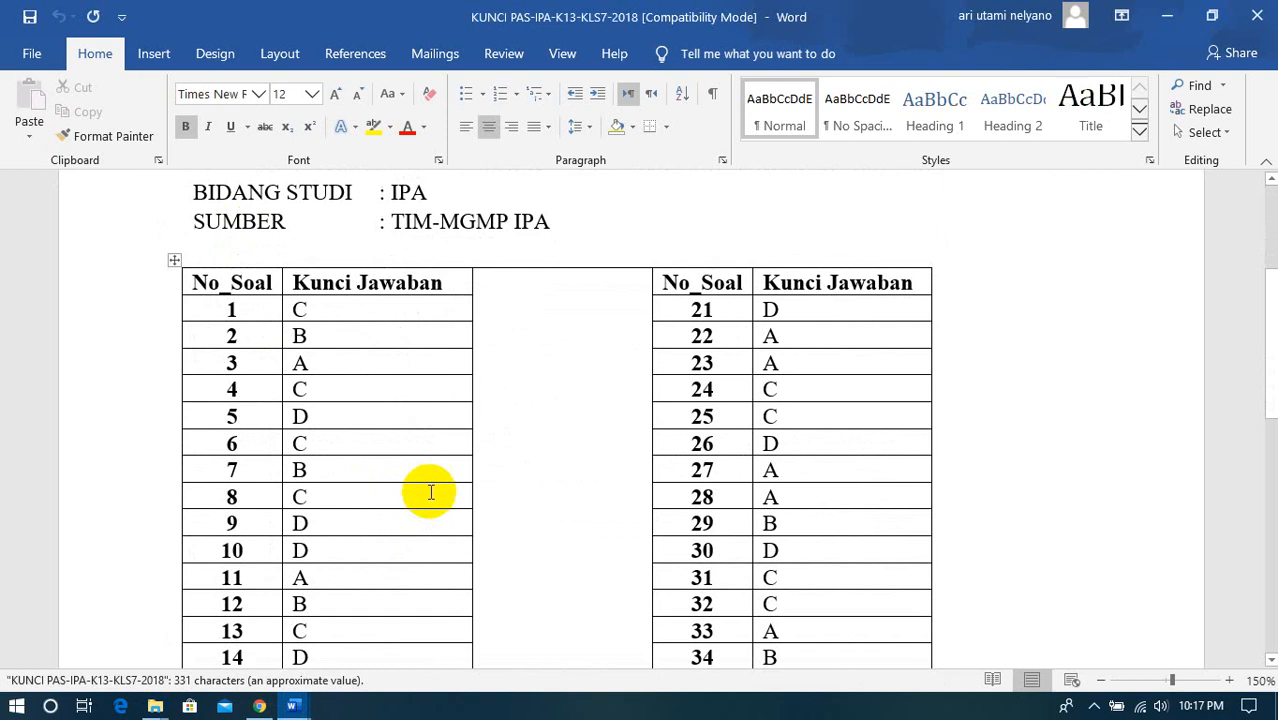
{"action": "left_click", "coordinate": [1212, 16]}
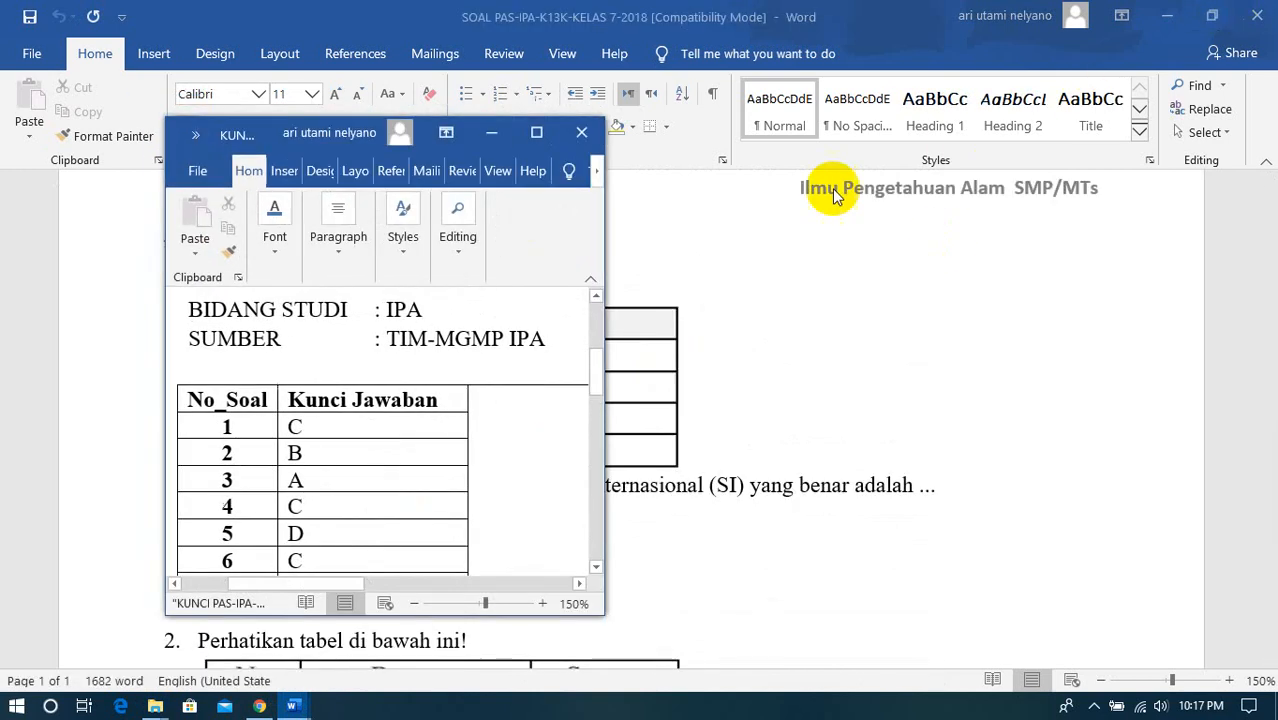
- Return to the SOAL PAS-IPA-K13K-KELAS 7-2018 document and examine questions 1 and 2 with their tables and answer options
{"action": "left_click", "coordinate": [853, 286]}
{"action": "scroll", "coordinate": [482, 376], "scroll_direction": "down", "scroll_amount": 5}
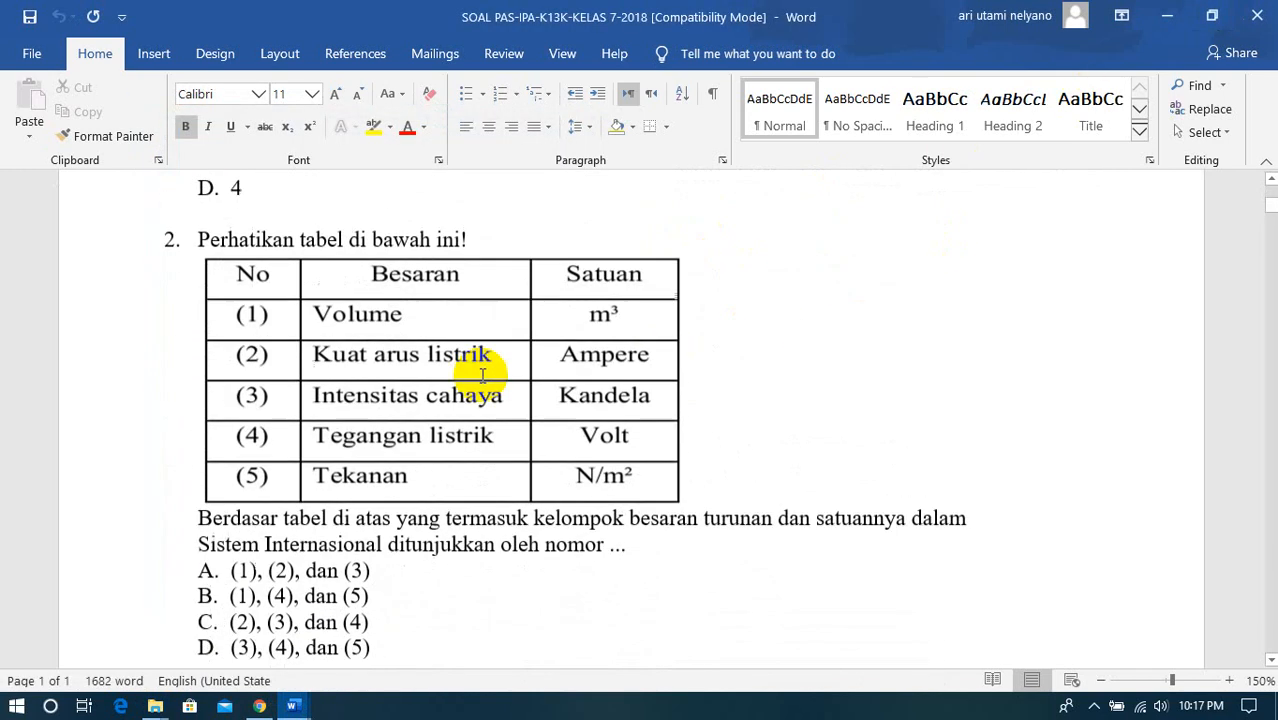
{"action": "scroll", "coordinate": [482, 376], "scroll_direction": "up", "scroll_amount": 5}
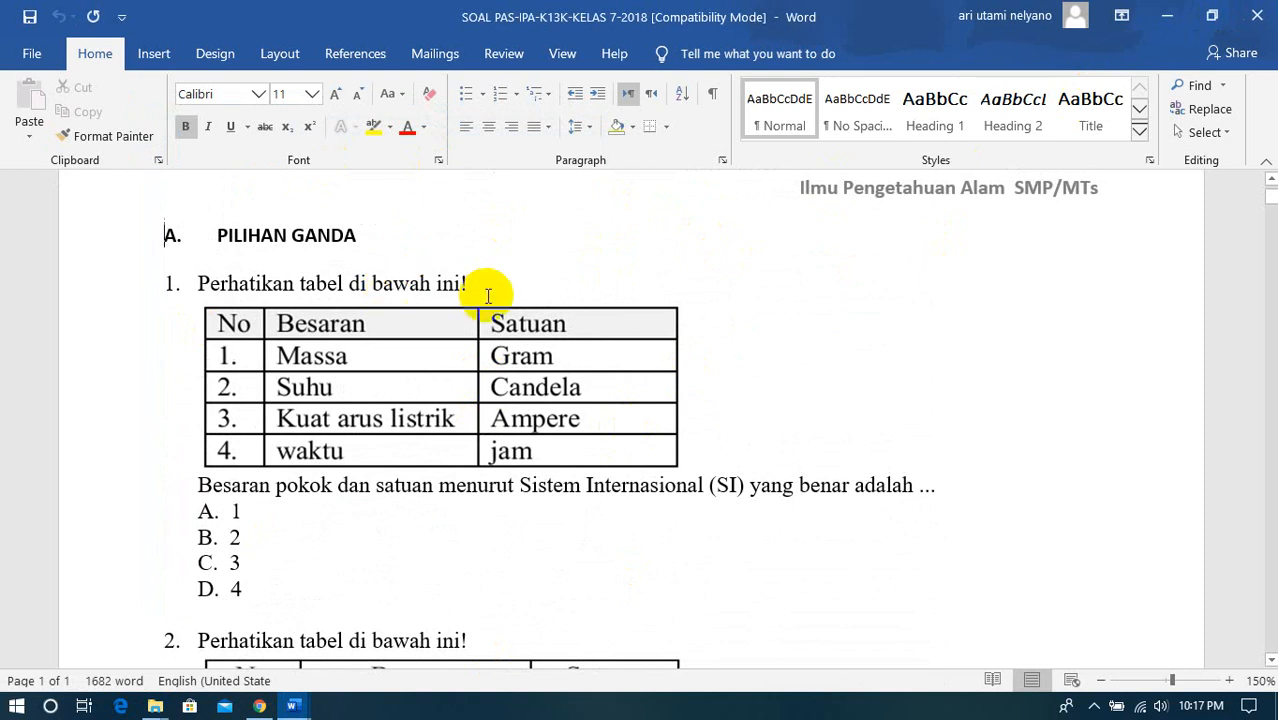
{"action": "scroll", "coordinate": [528, 400], "scroll_direction": "down", "scroll_amount": 5}
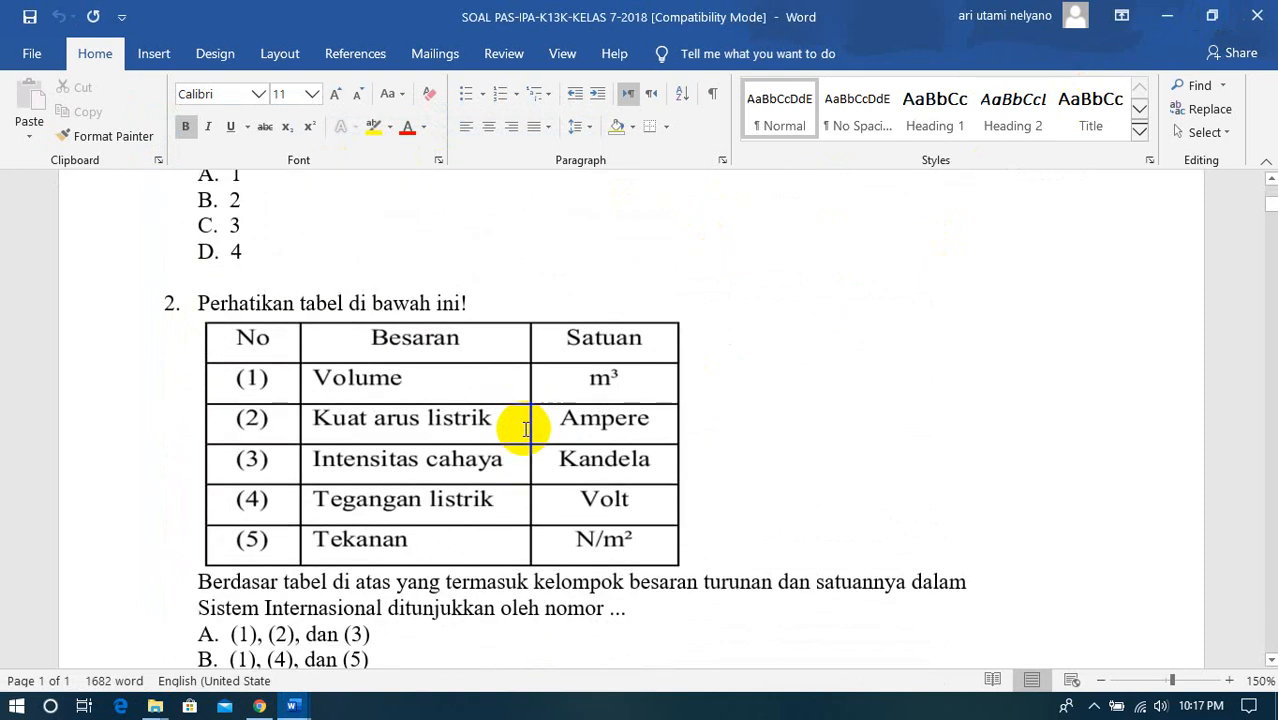
{"action": "scroll", "coordinate": [525, 428], "scroll_direction": "up", "scroll_amount": 4}
{"action": "scroll", "coordinate": [525, 428], "scroll_direction": "up", "scroll_amount": 1}
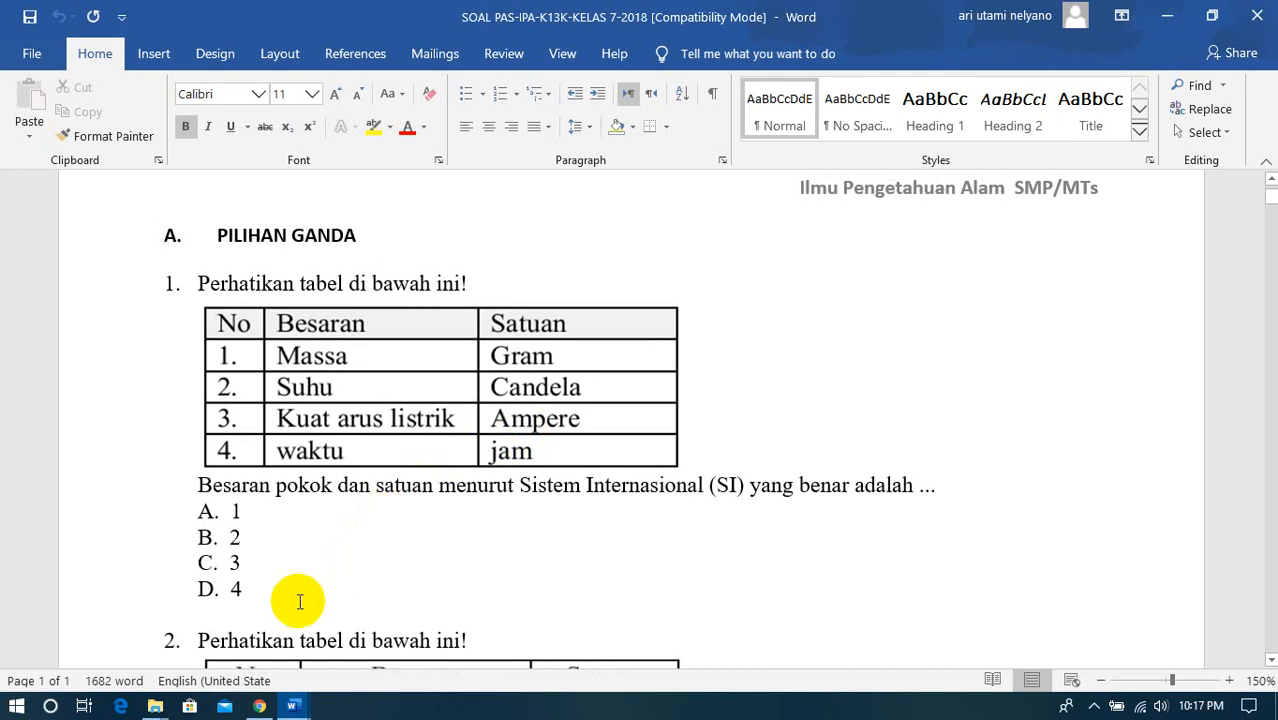
{"action": "left_click", "coordinate": [259, 706]}
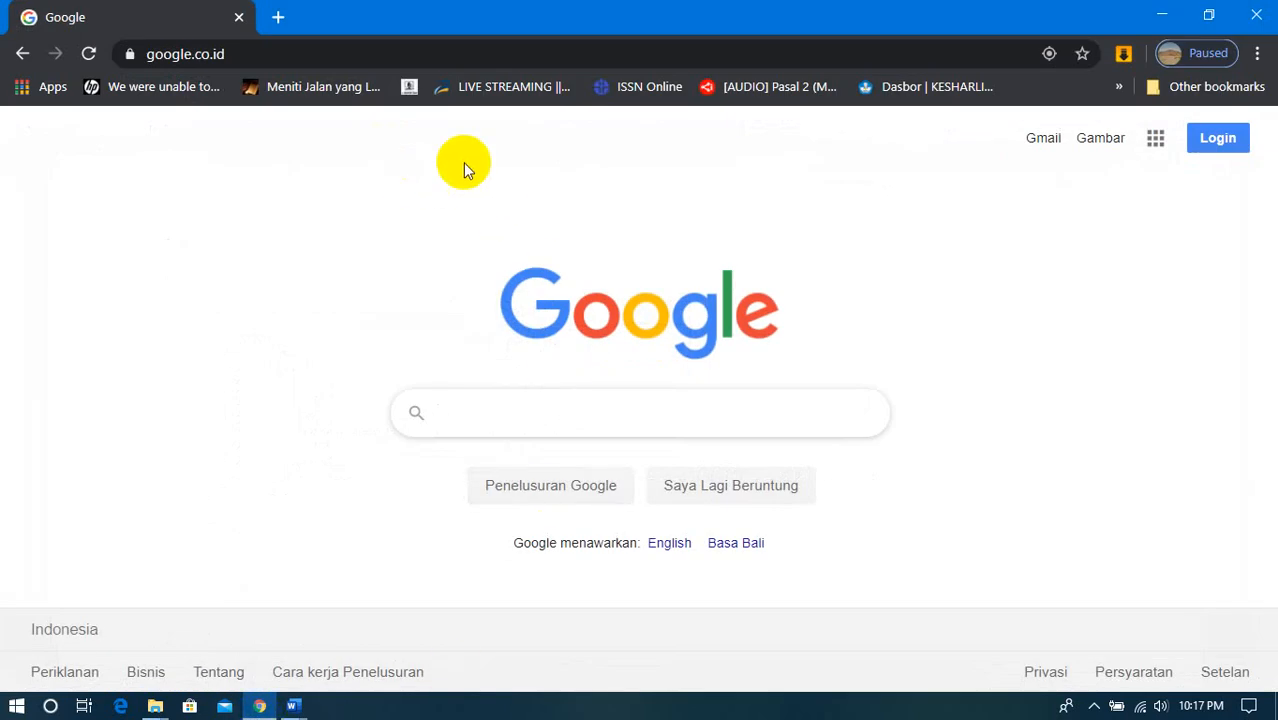
{"action": "left_click", "coordinate": [223, 58]}
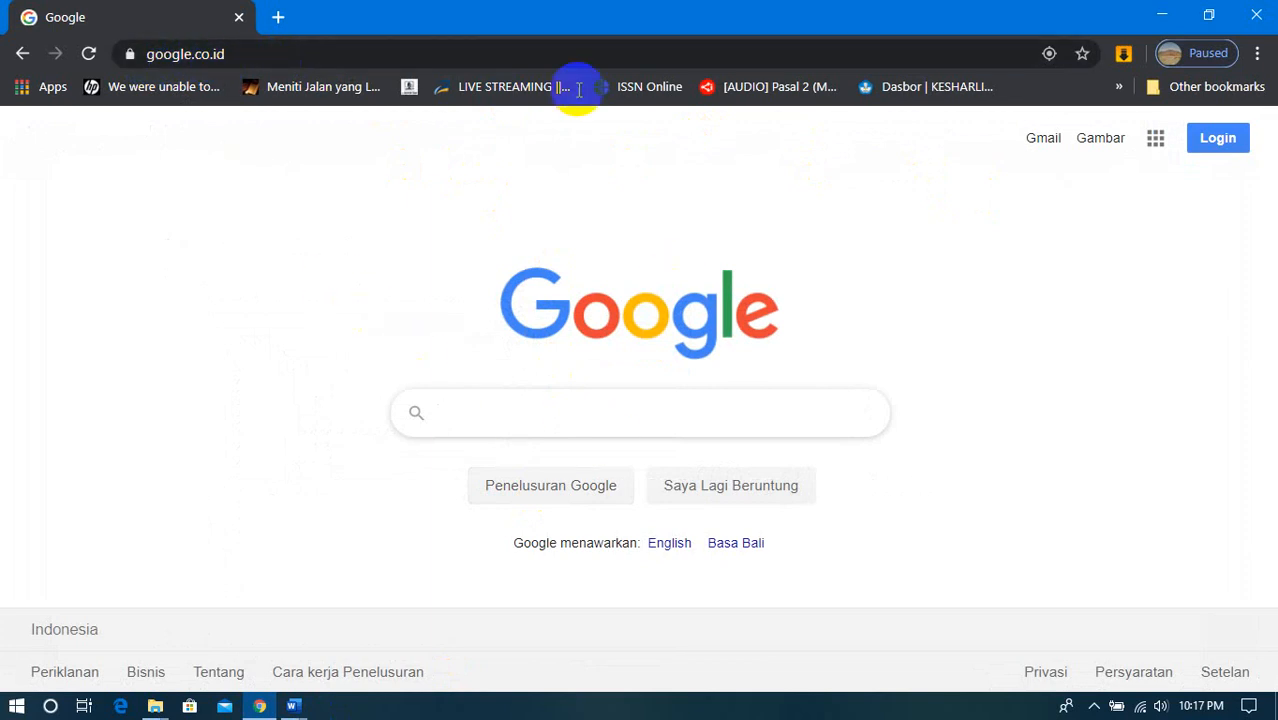
{"action": "left_click", "coordinate": [1163, 13]}
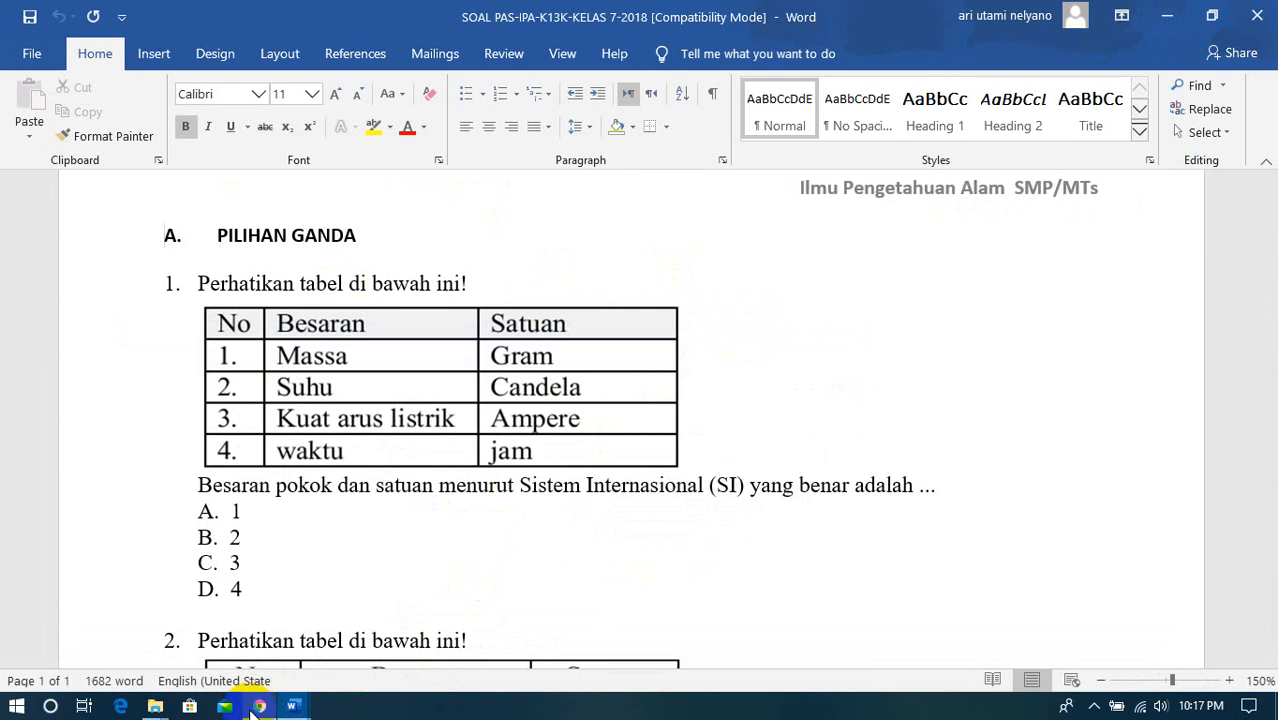
{"action": "mouse_move", "coordinate": [251, 710]}
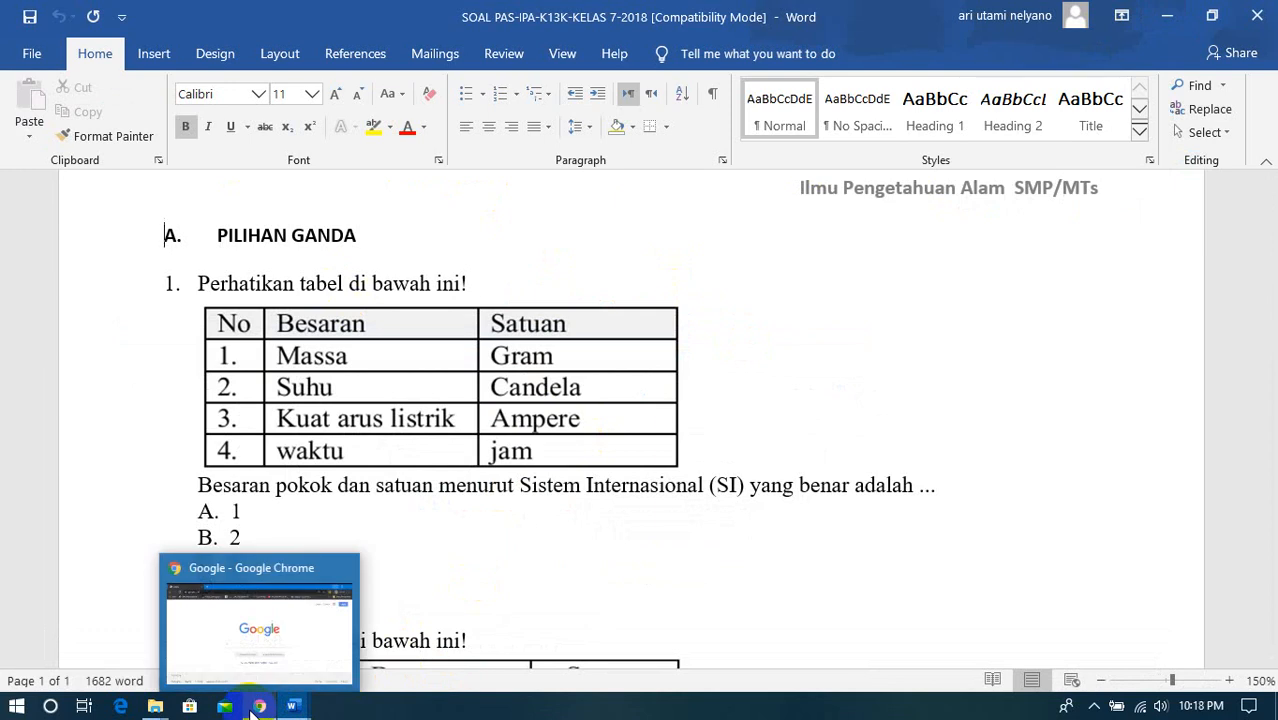
{"action": "left_click", "coordinate": [257, 706]}
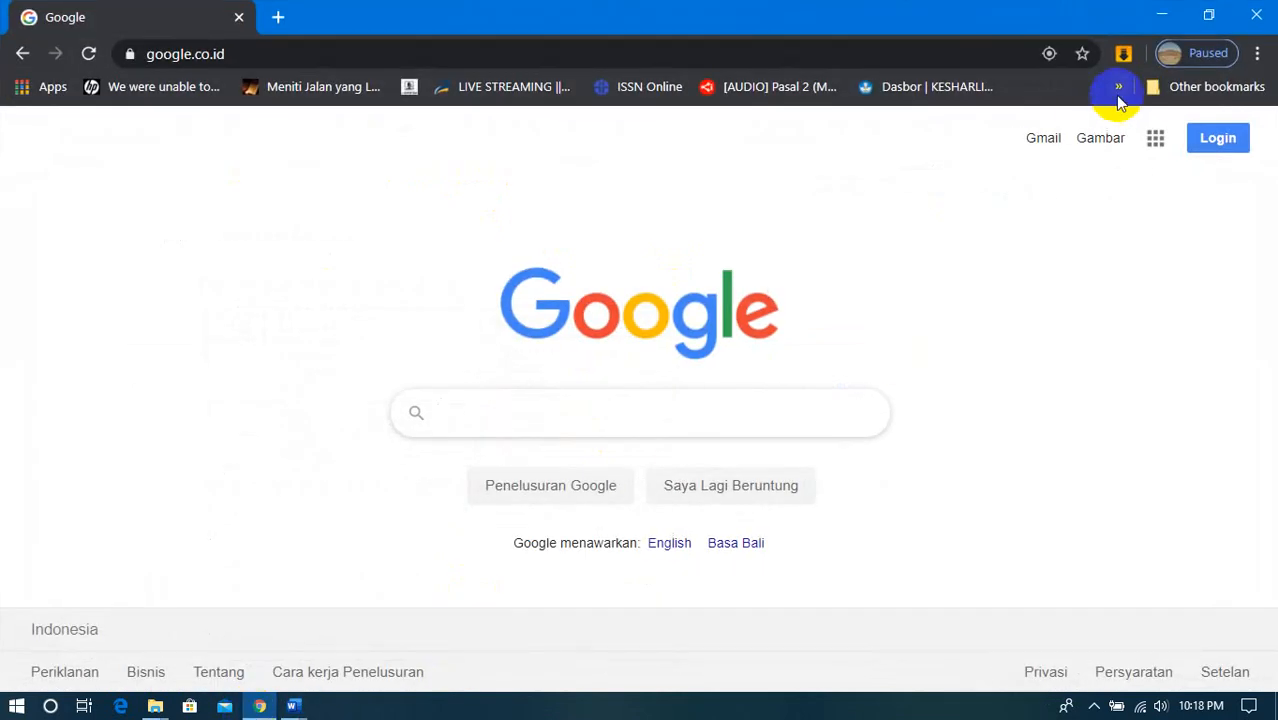
{"action": "left_click", "coordinate": [1158, 14]}
- Minimize the exam questions document, the PAS IPA KELAS 7 folder window and the answer key document to clear the desktop
{"action": "left_click", "coordinate": [1158, 14]}
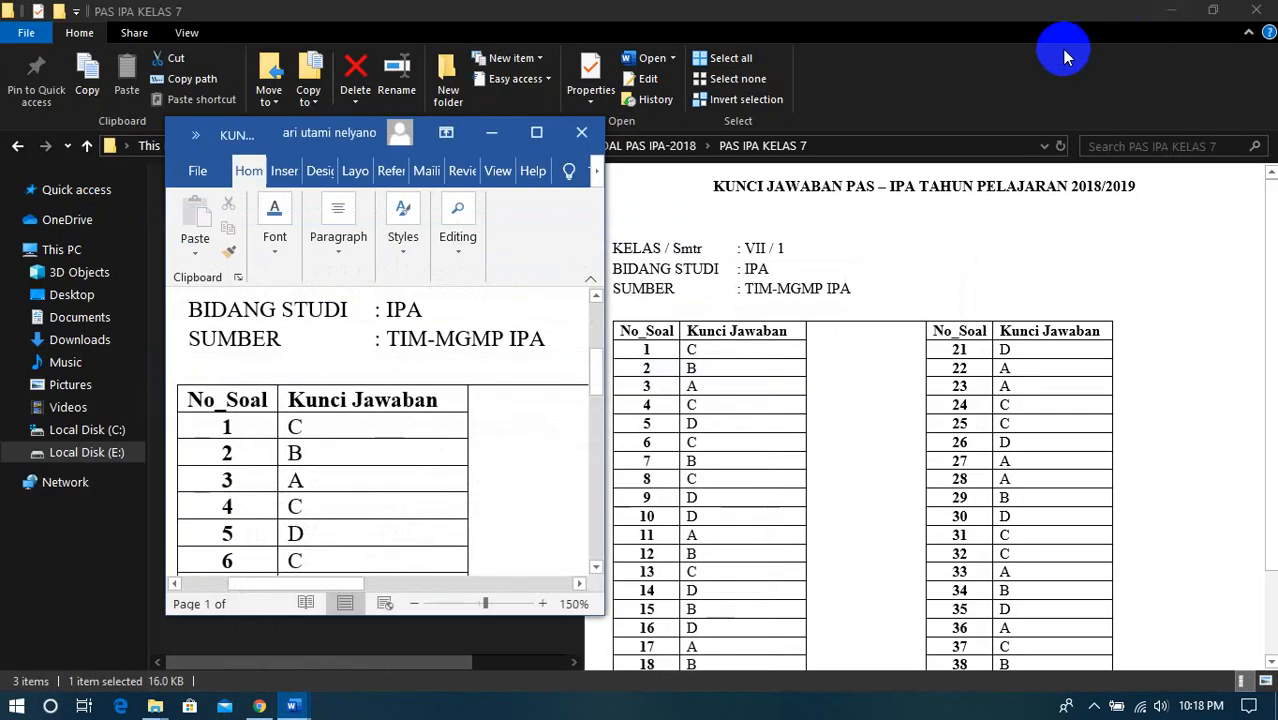
{"action": "left_click", "coordinate": [1172, 12]}
{"action": "left_click", "coordinate": [493, 134]}
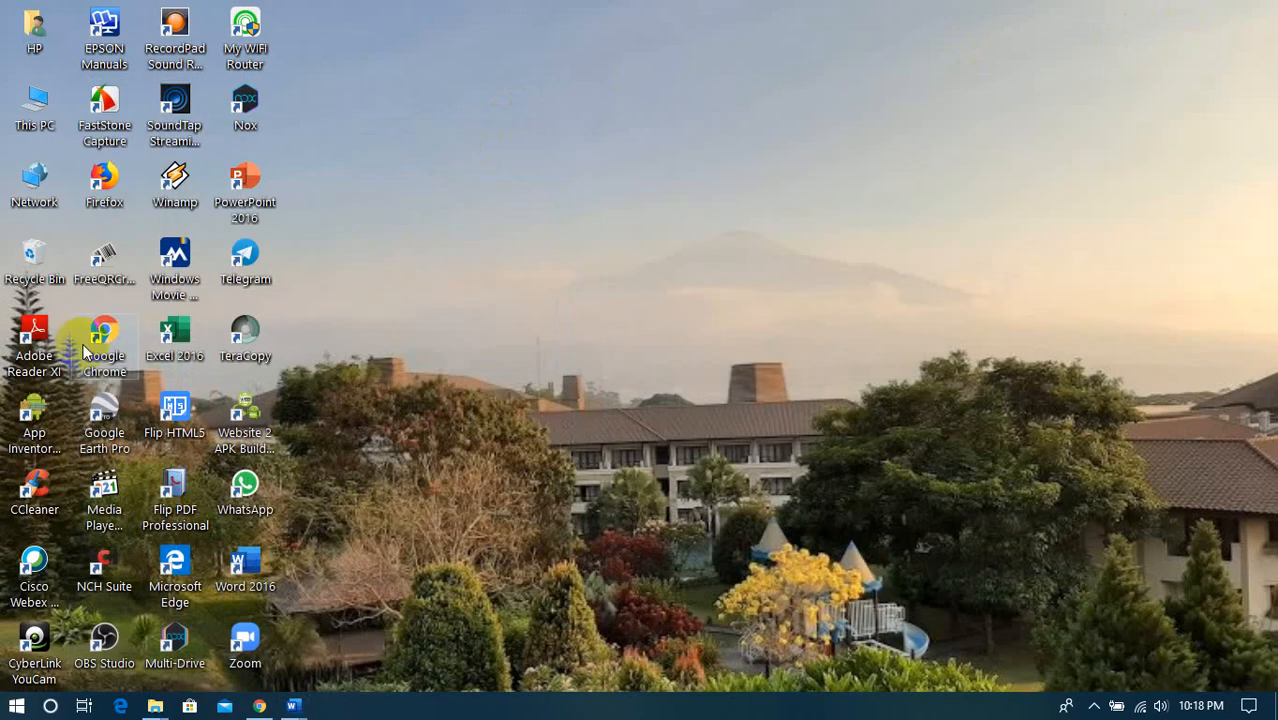
- Switch to Google Chrome and try to sign in to Google with the second listed account, entering the account password
{"action": "left_click", "coordinate": [259, 706]}
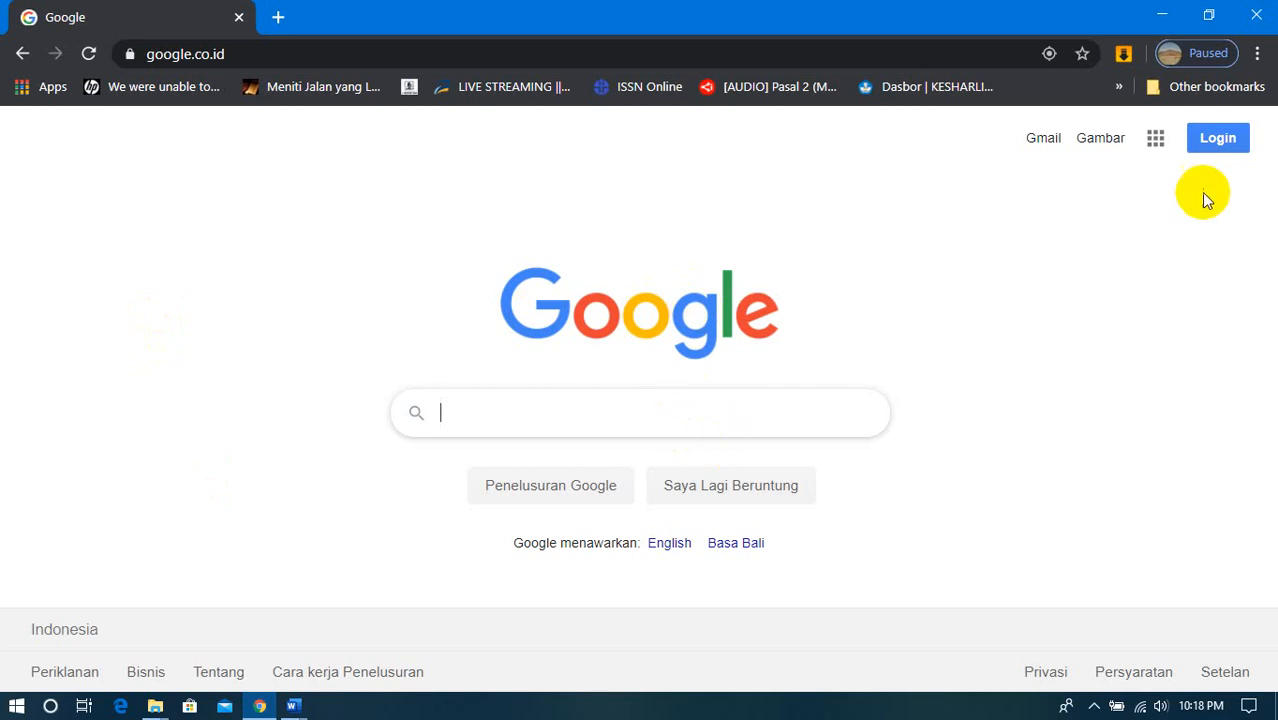
{"action": "left_click", "coordinate": [1219, 139]}
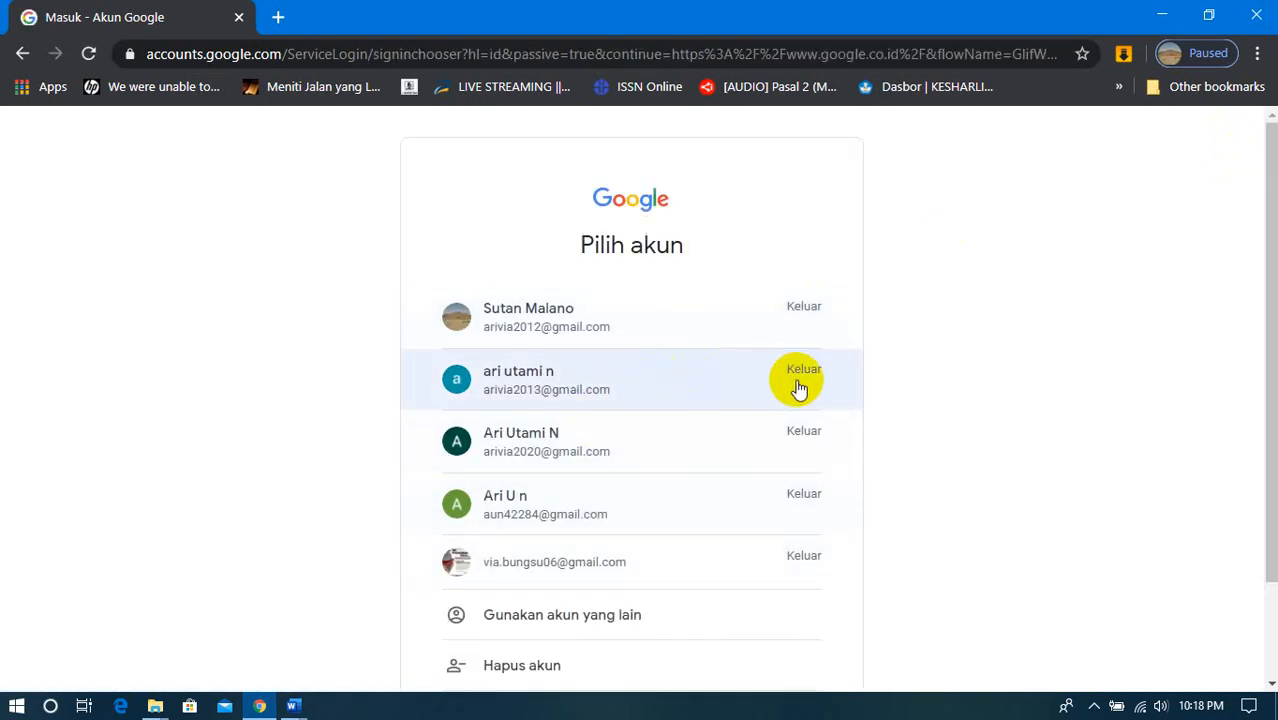
{"action": "left_click", "coordinate": [681, 383]}
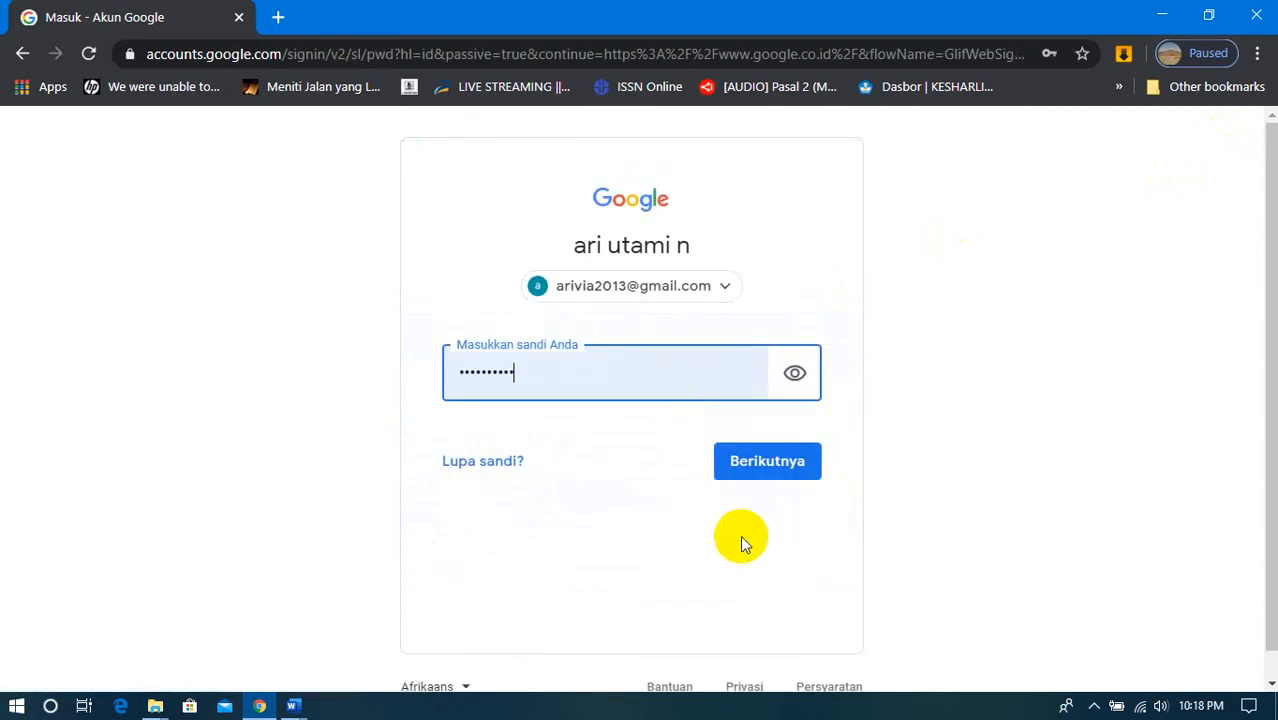
{"action": "left_click", "coordinate": [768, 466]}
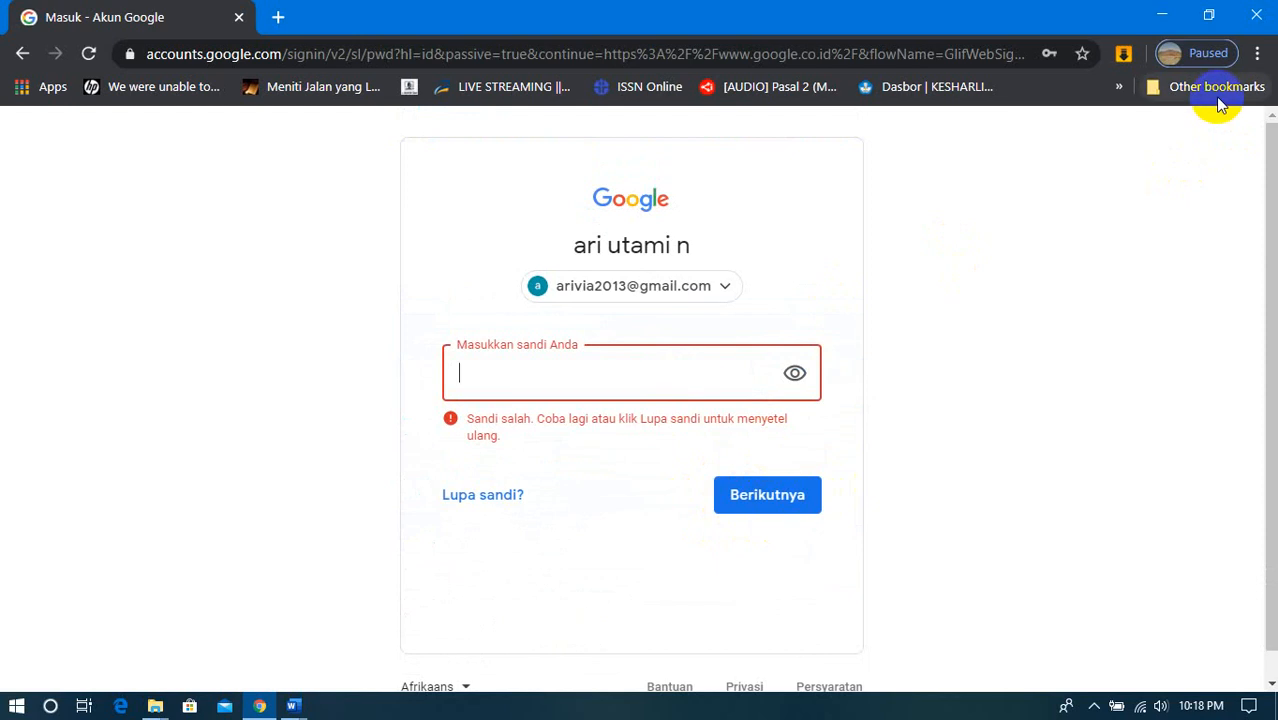
- Choose the second listed Google account again, sign in with the account password, and open the list of Google apps
{"action": "left_click", "coordinate": [22, 56]}
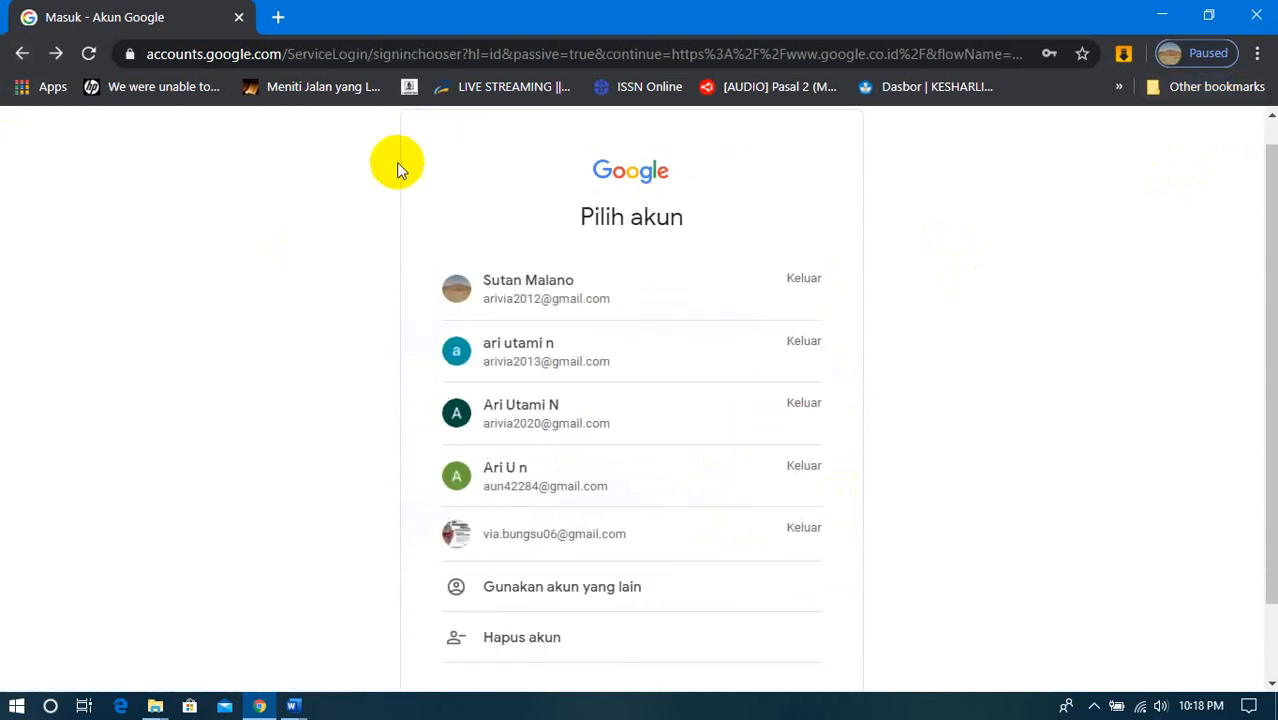
{"action": "left_click", "coordinate": [633, 354]}
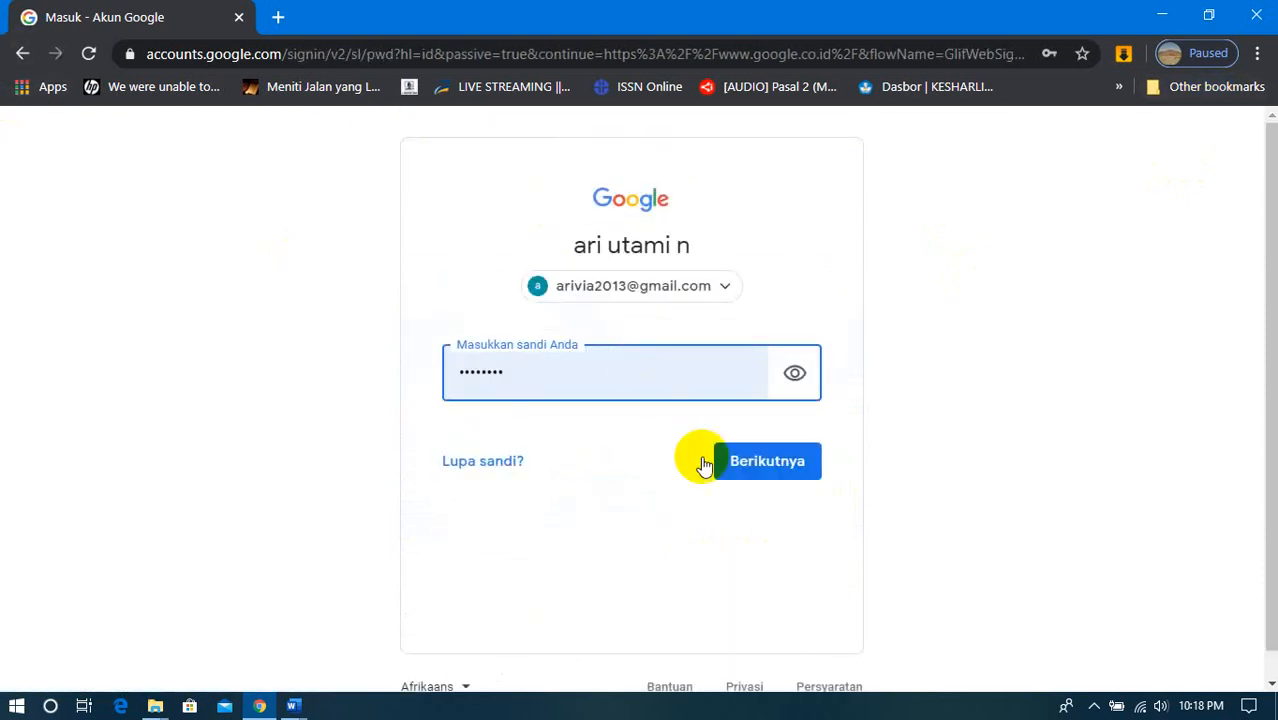
{"action": "left_click", "coordinate": [788, 474]}
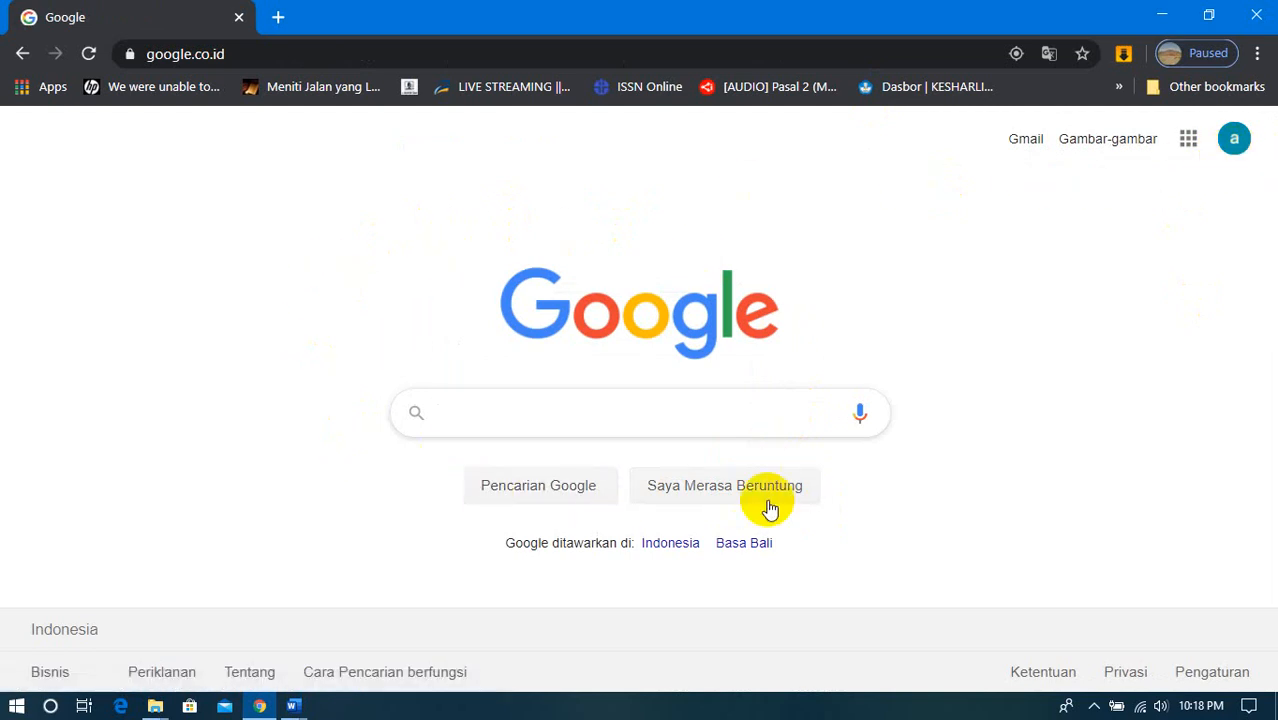
{"action": "left_click", "coordinate": [1189, 151]}
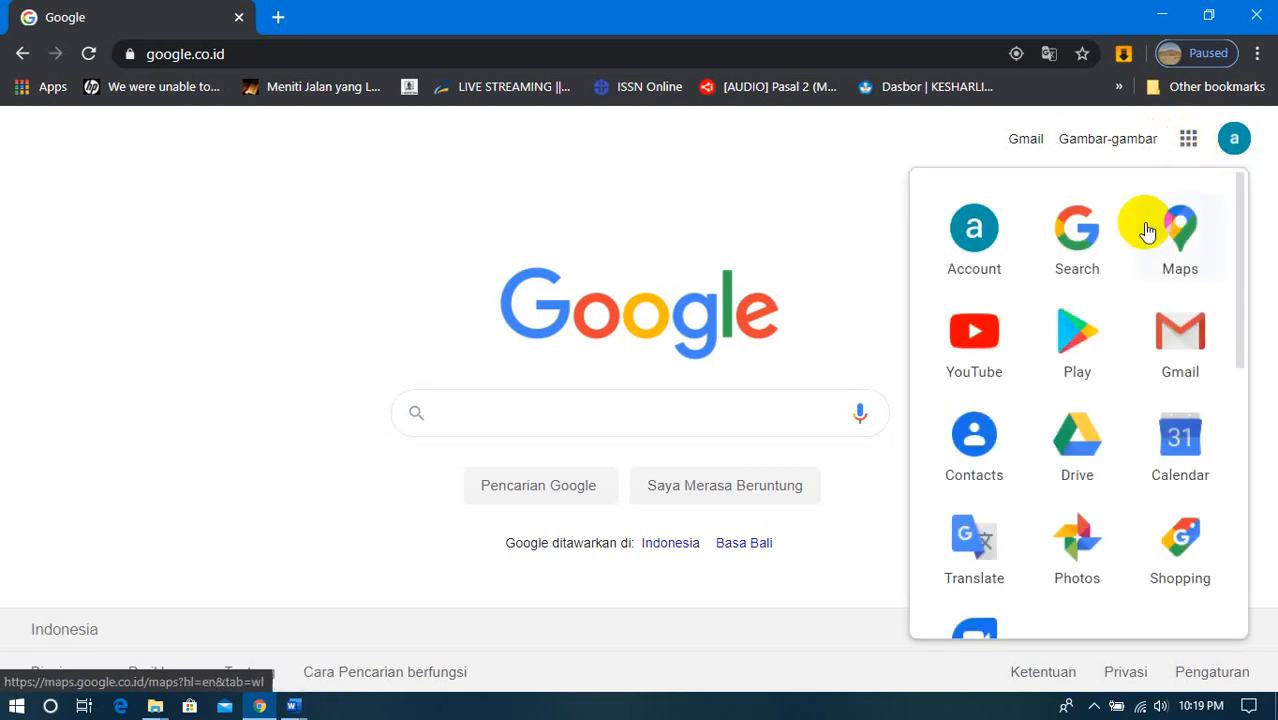
- Open Google Drive and start a new Google Forms form from a template
{"action": "left_click", "coordinate": [1087, 449]}
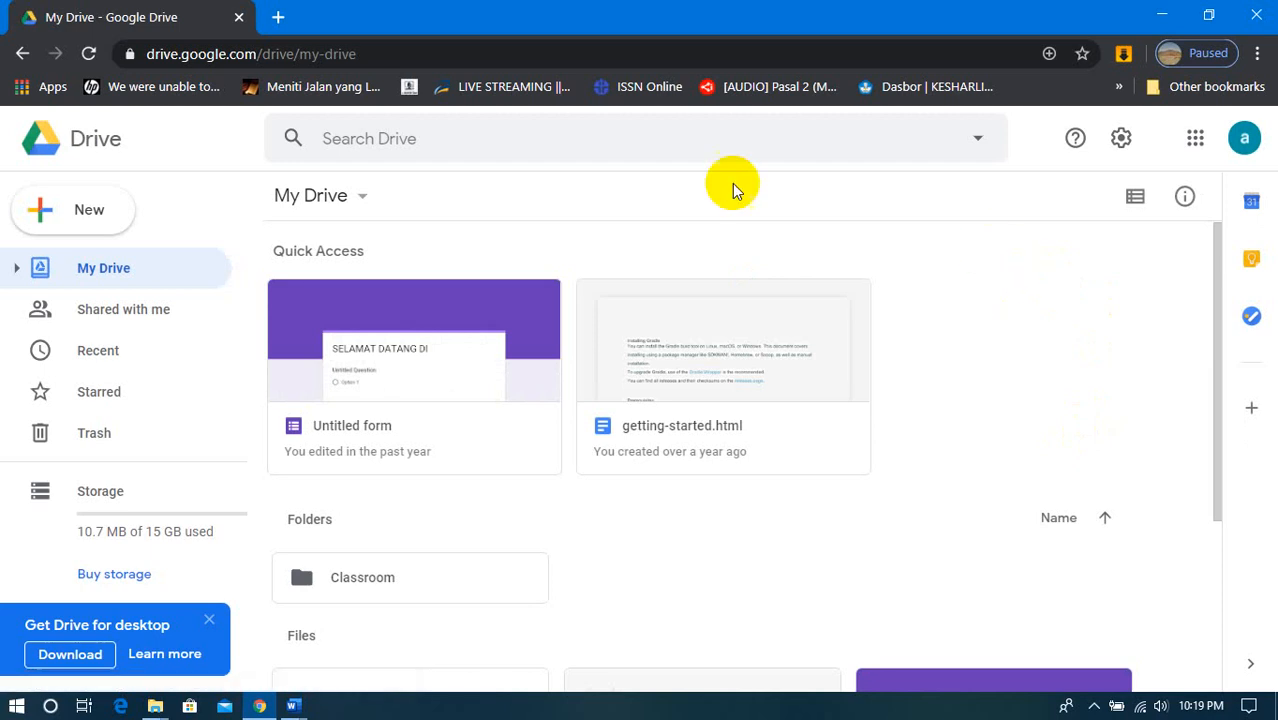
{"action": "left_click", "coordinate": [63, 212]}
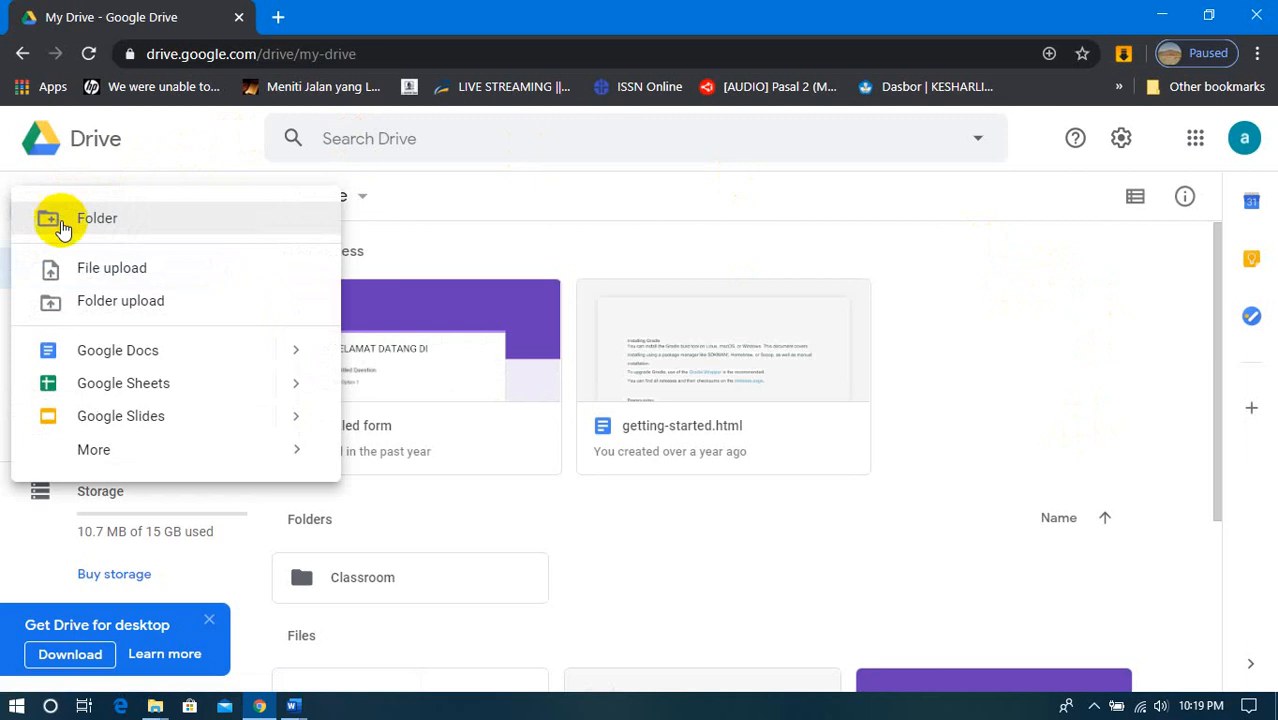
{"action": "mouse_move", "coordinate": [85, 465]}
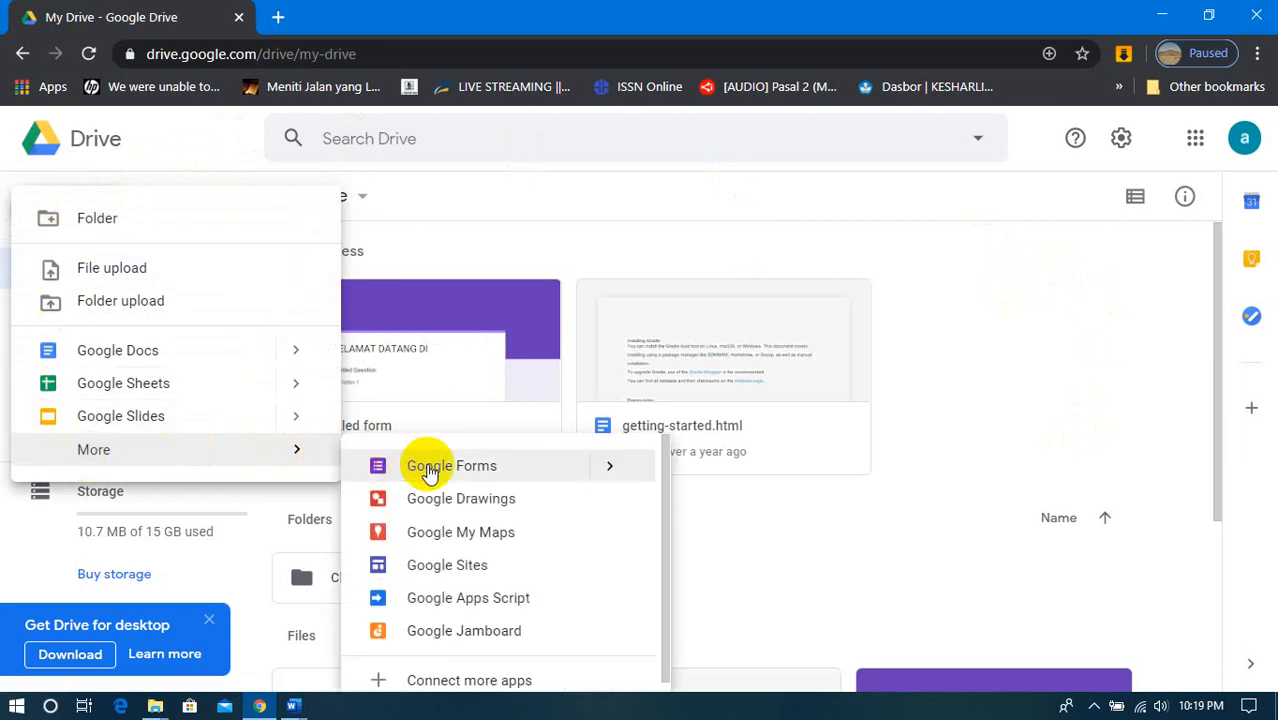
{"action": "mouse_move", "coordinate": [612, 478]}
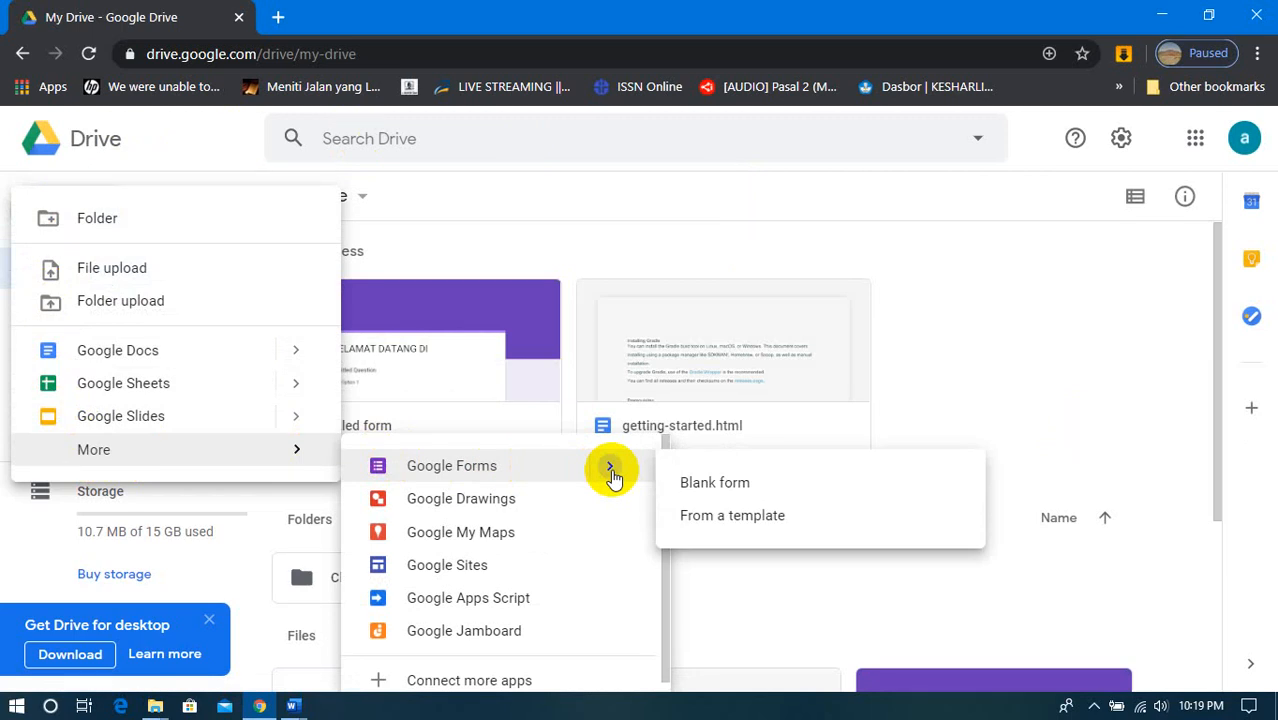
{"action": "left_click", "coordinate": [716, 520]}
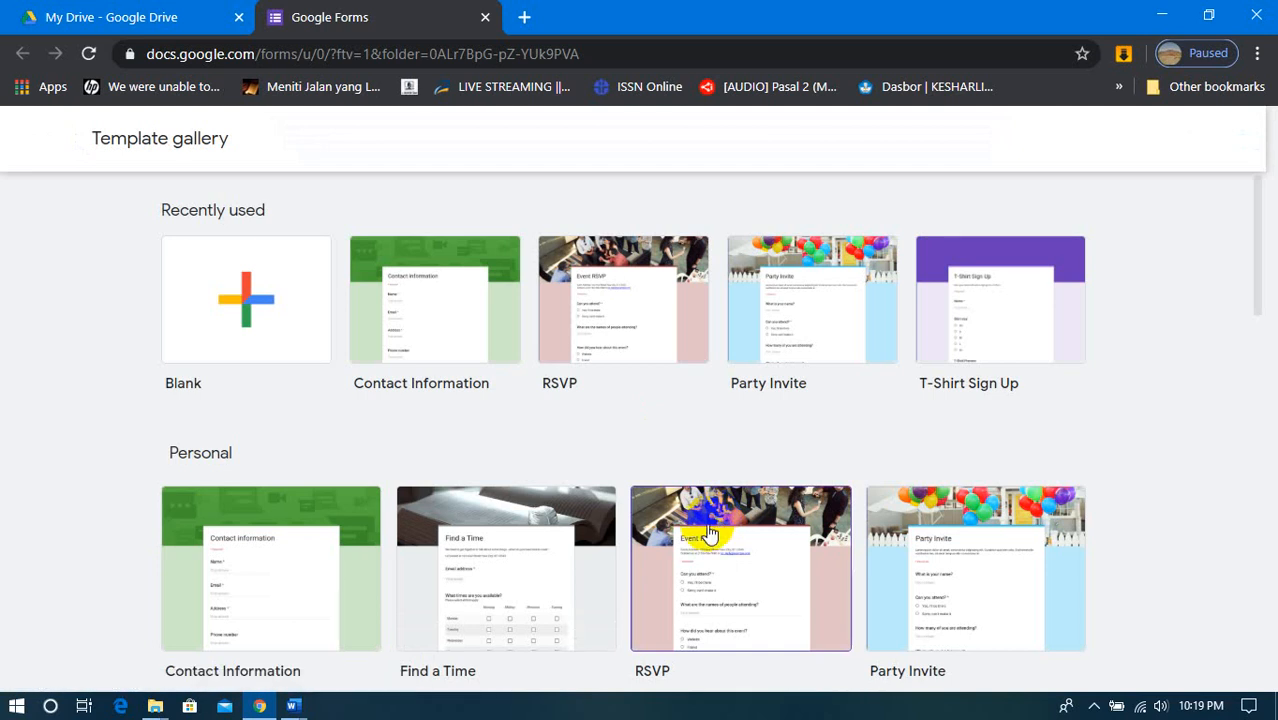
- Look through the form template gallery, examining the recently used, Personal, Work and Education templates
{"action": "scroll", "coordinate": [622, 403], "scroll_direction": "down", "scroll_amount": 3}
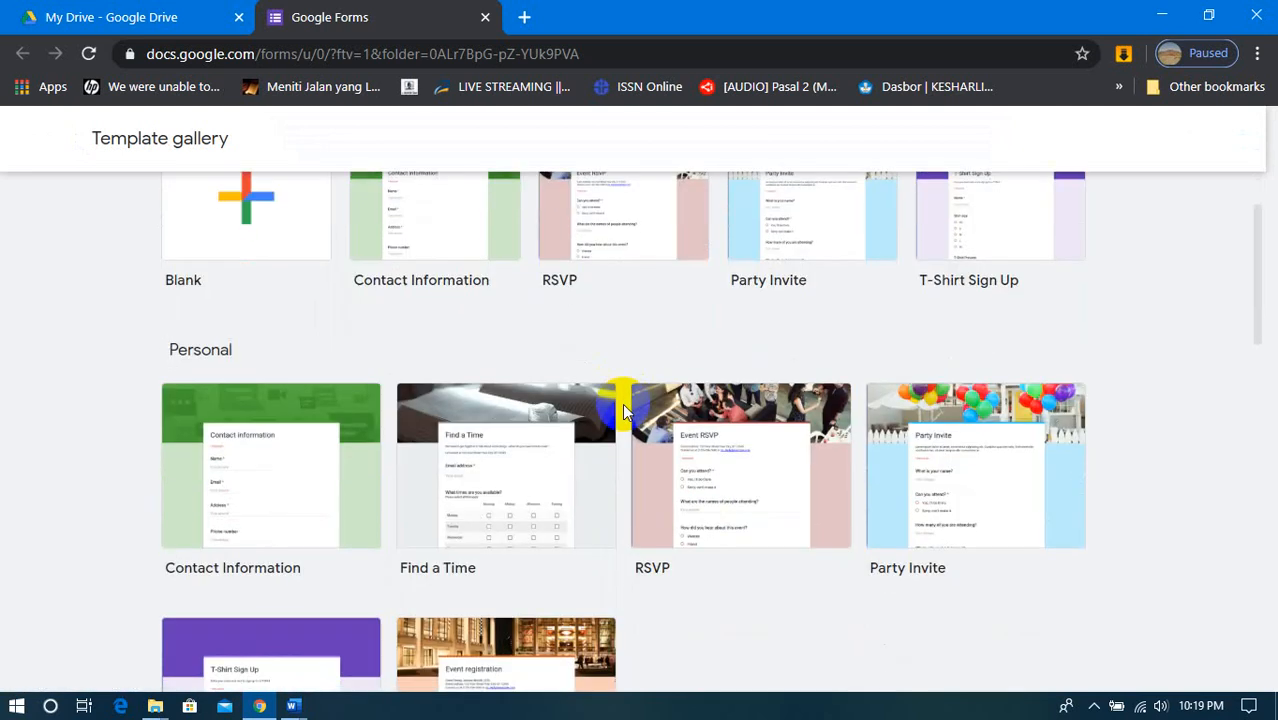
{"action": "scroll", "coordinate": [622, 403], "scroll_direction": "down", "scroll_amount": 1}
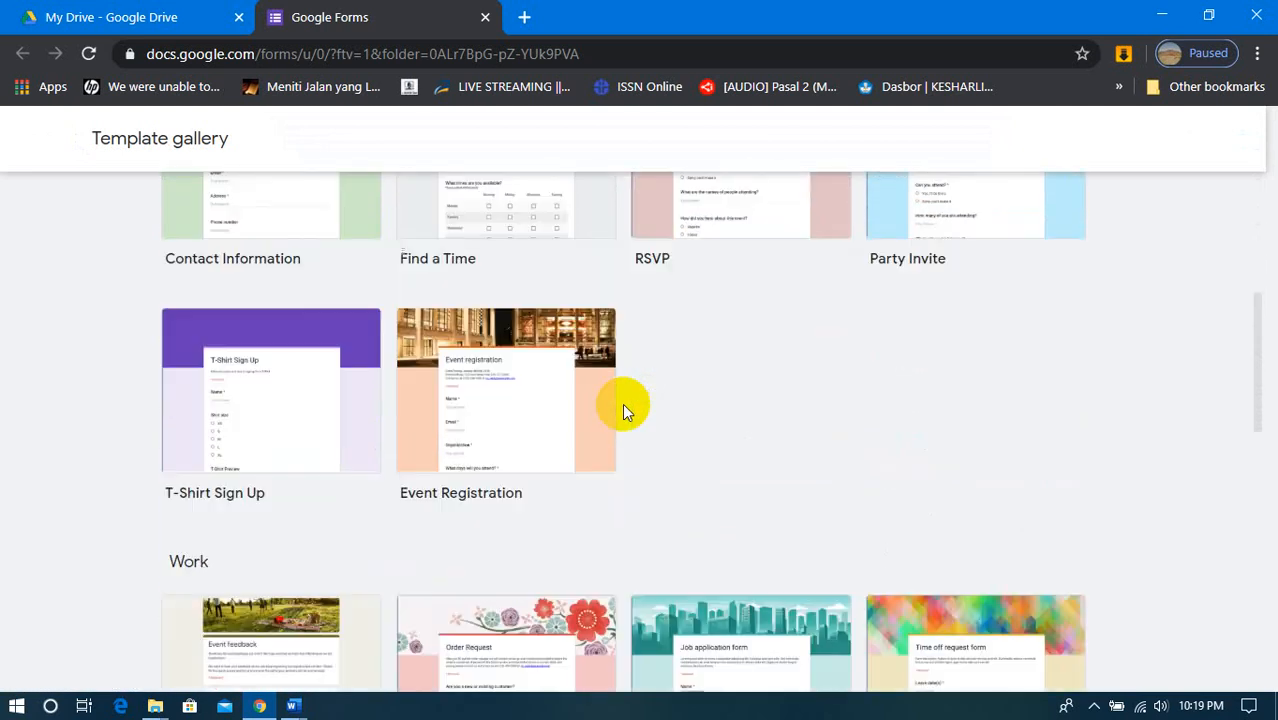
{"action": "scroll", "coordinate": [622, 403], "scroll_direction": "down", "scroll_amount": 2}
{"action": "scroll", "coordinate": [622, 403], "scroll_direction": "up", "scroll_amount": 3}
{"action": "scroll", "coordinate": [622, 403], "scroll_direction": "up", "scroll_amount": 1}
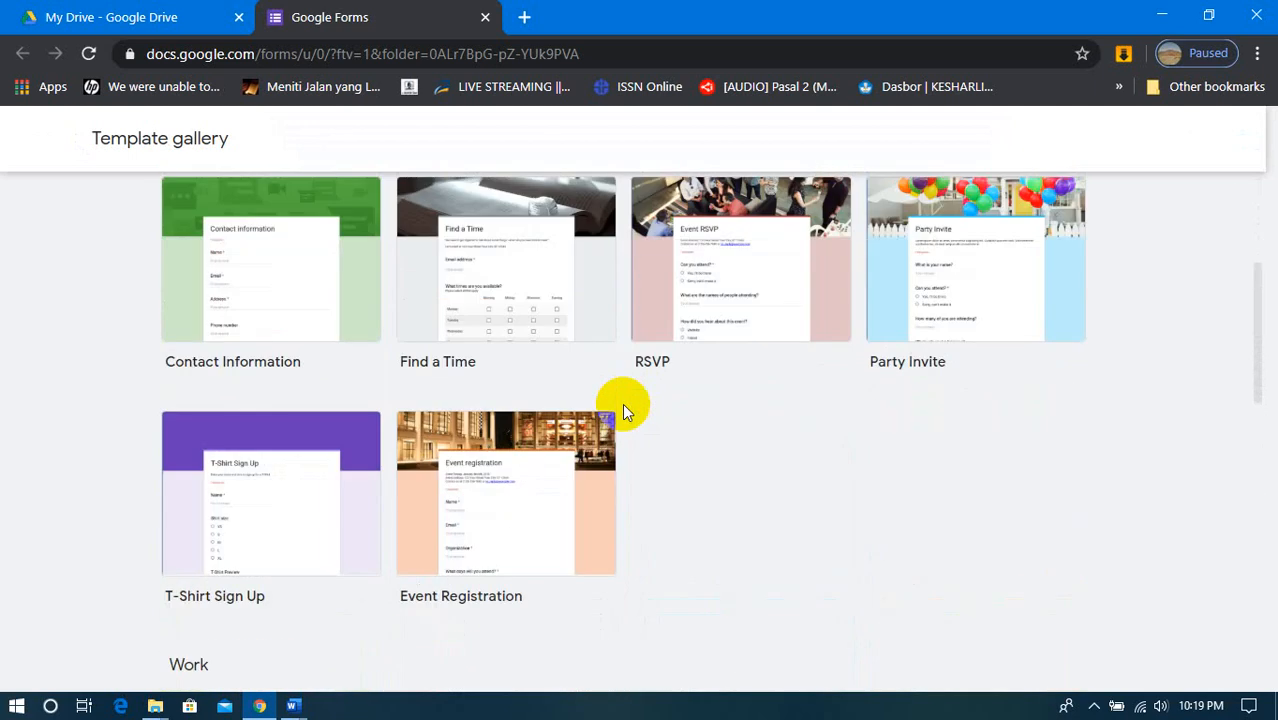
{"action": "scroll", "coordinate": [712, 400], "scroll_direction": "down", "scroll_amount": 4}
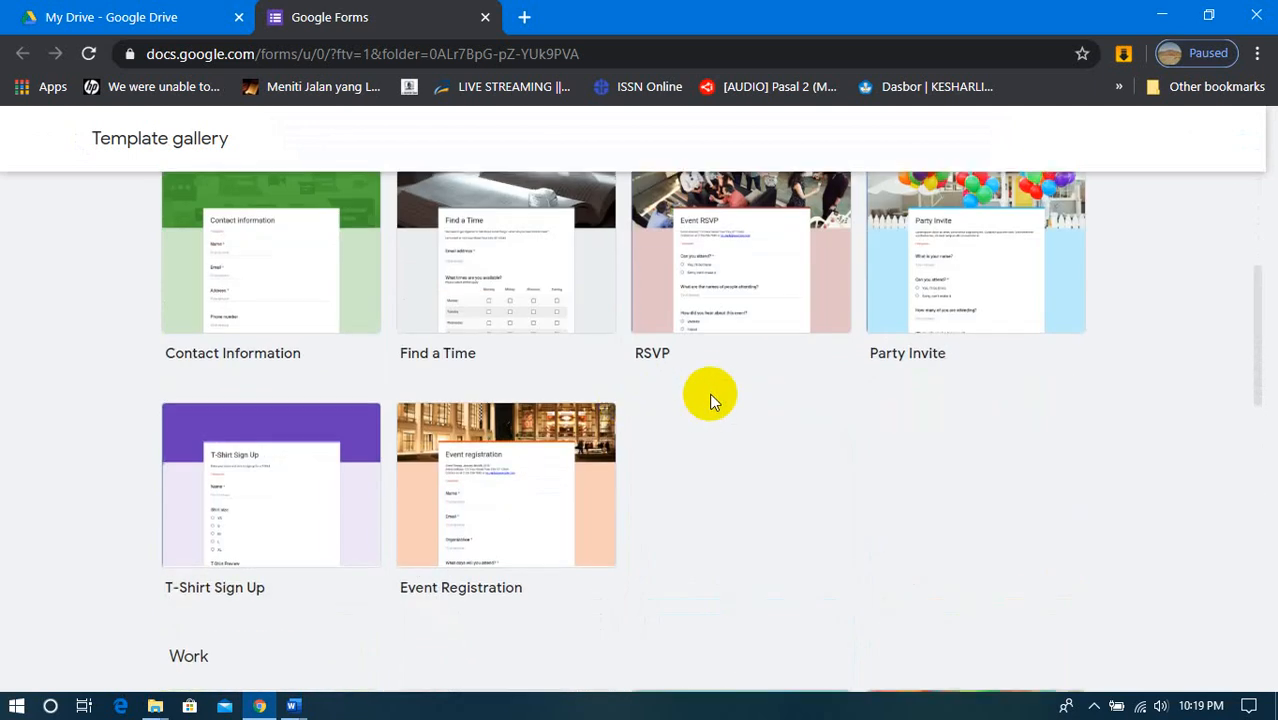
{"action": "scroll", "coordinate": [712, 400], "scroll_direction": "down", "scroll_amount": 4}
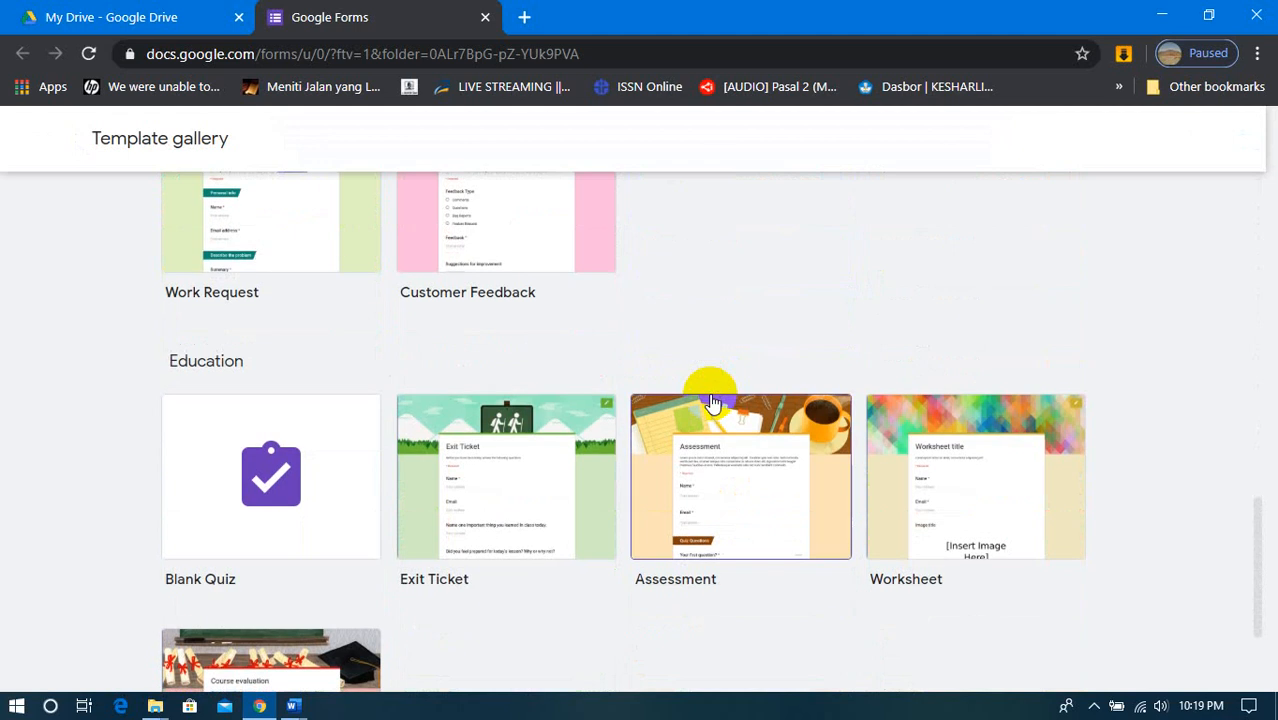
{"action": "scroll", "coordinate": [712, 400], "scroll_direction": "down", "scroll_amount": 2}
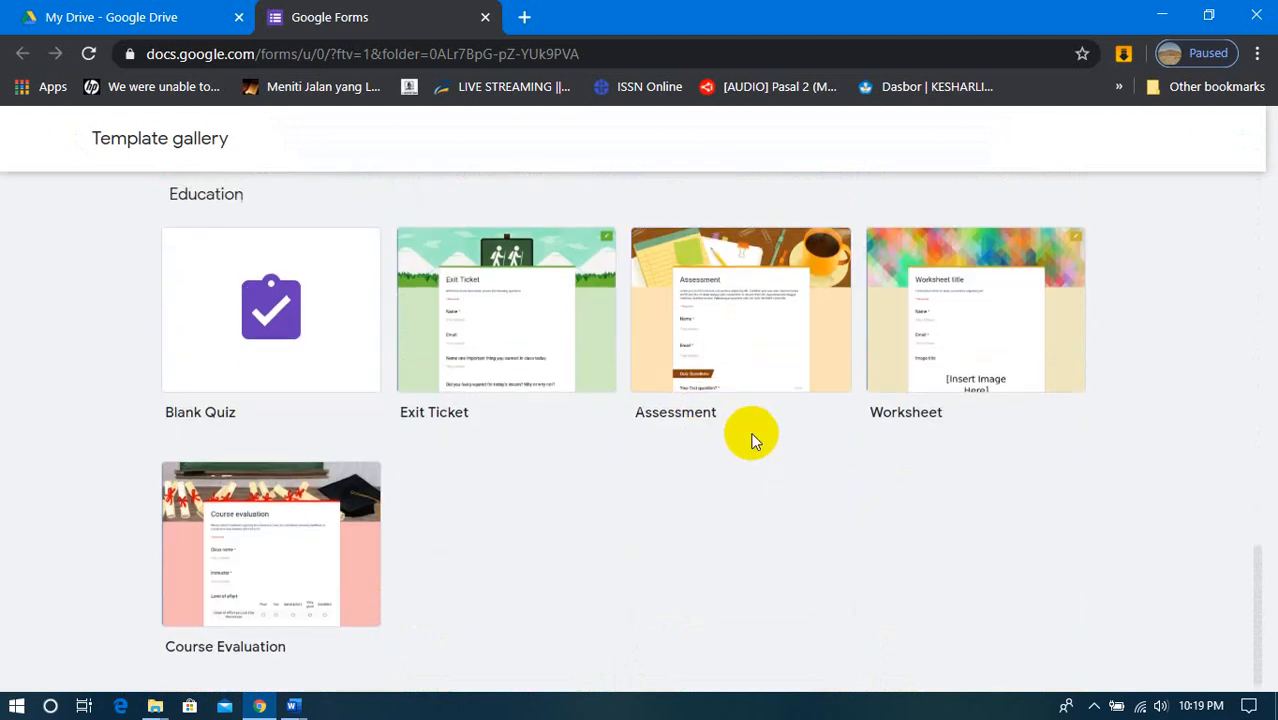
{"action": "scroll", "coordinate": [752, 438], "scroll_direction": "up", "scroll_amount": 3}
{"action": "scroll", "coordinate": [752, 438], "scroll_direction": "up", "scroll_amount": 1}
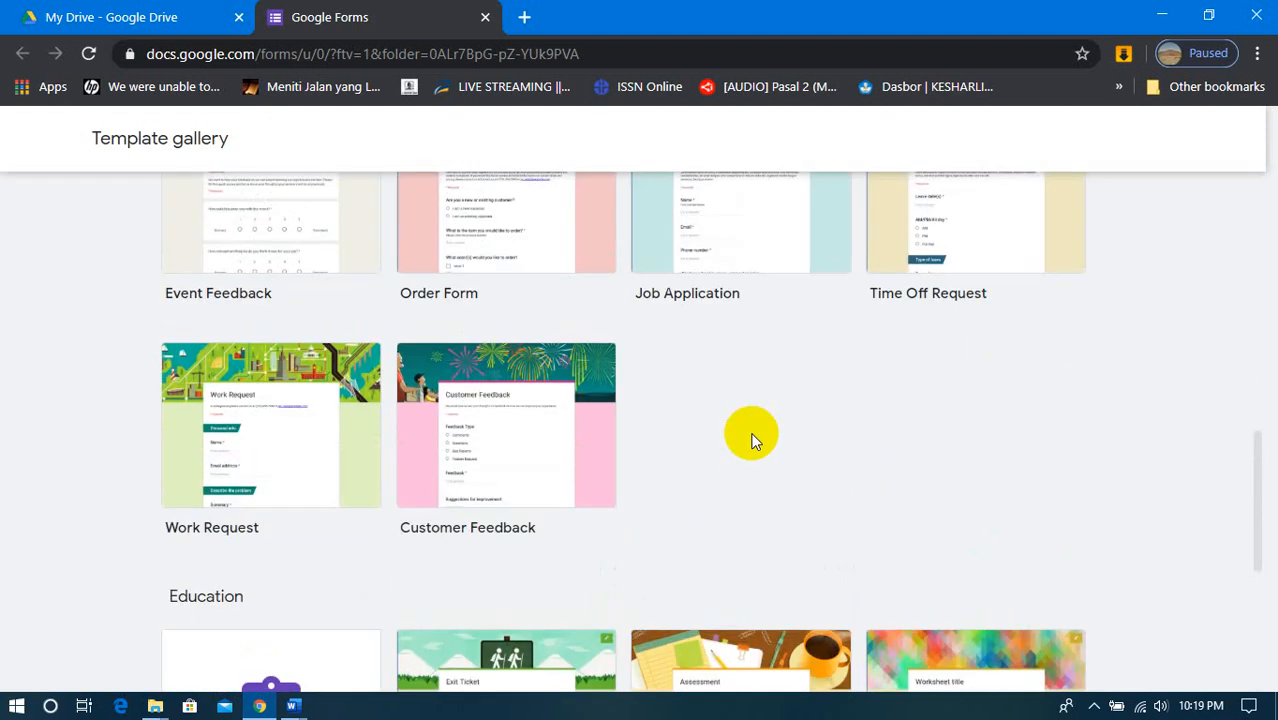
{"action": "scroll", "coordinate": [752, 438], "scroll_direction": "up", "scroll_amount": 2}
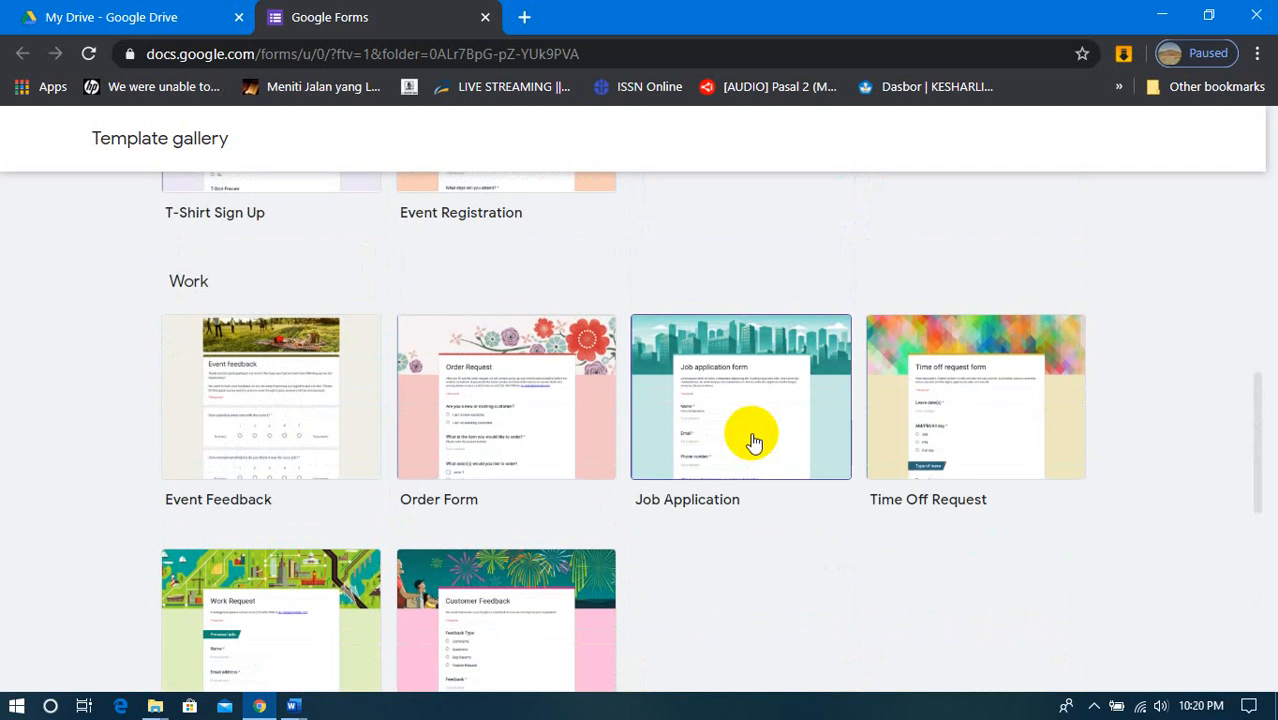
{"action": "scroll", "coordinate": [754, 440], "scroll_direction": "up", "scroll_amount": 3}
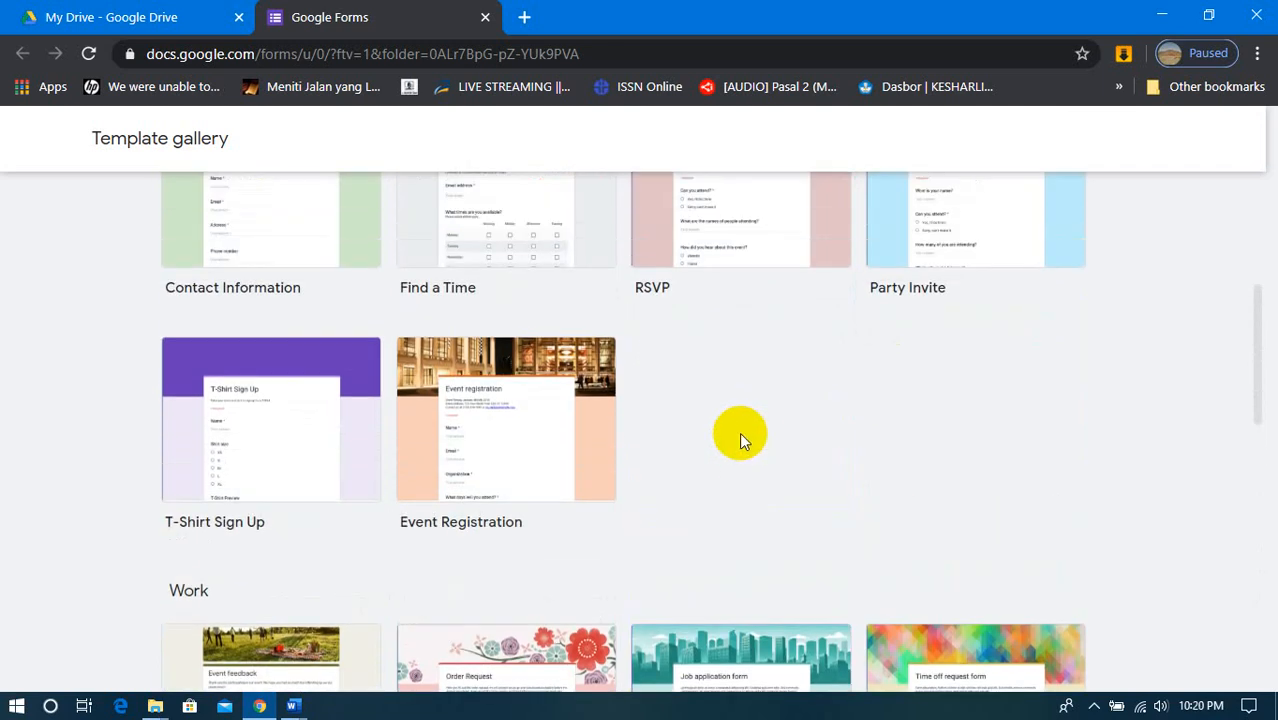
{"action": "scroll", "coordinate": [739, 432], "scroll_direction": "up", "scroll_amount": 1}
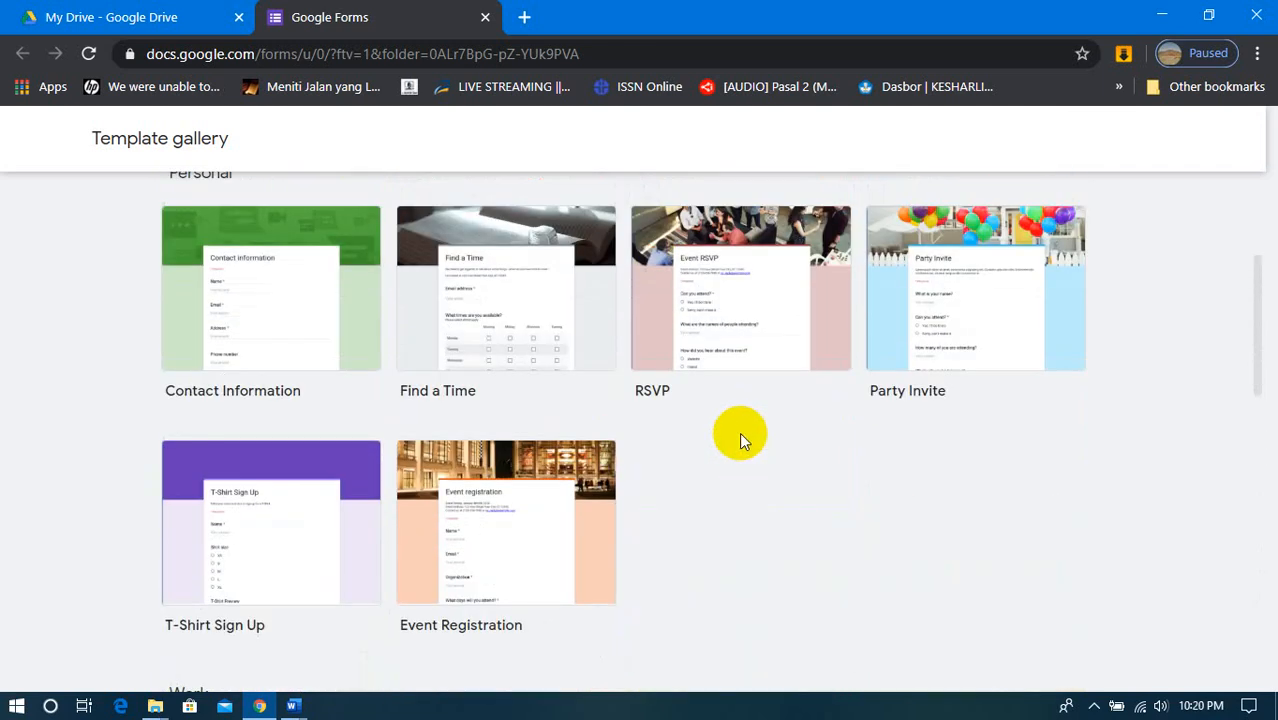
{"action": "scroll", "coordinate": [739, 432], "scroll_direction": "up", "scroll_amount": 2}
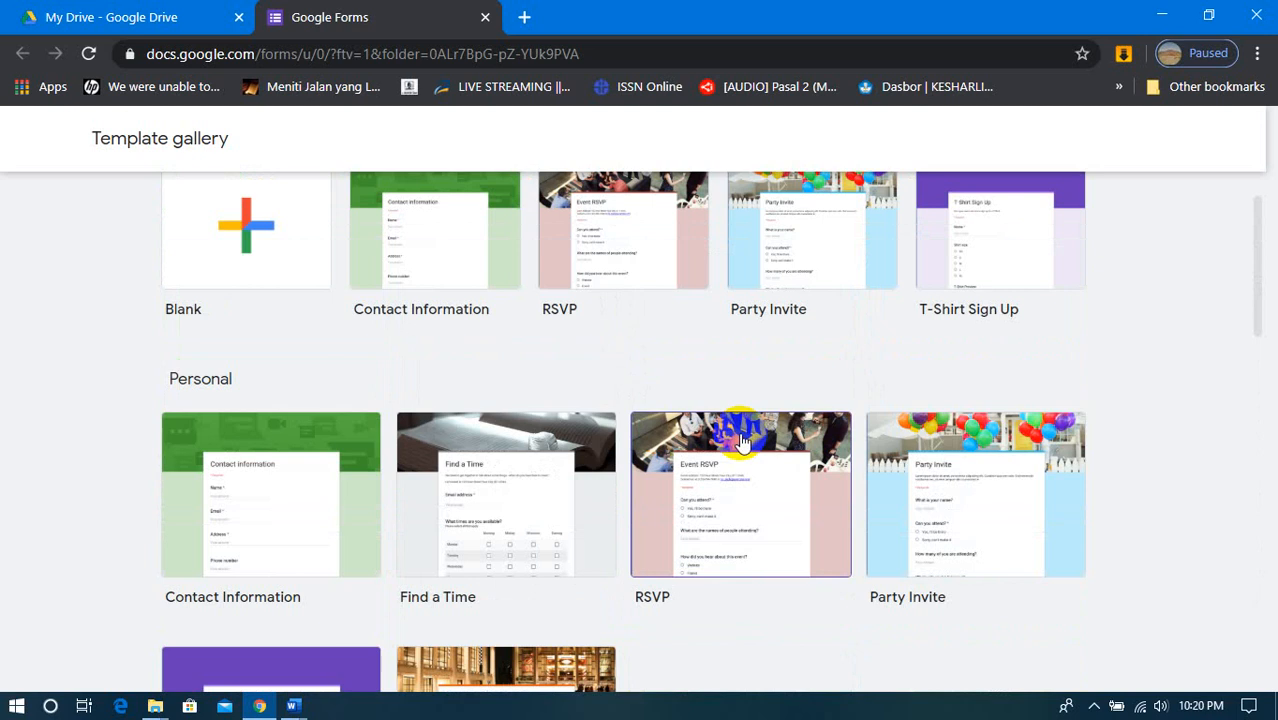
{"action": "scroll", "coordinate": [741, 440], "scroll_direction": "up", "scroll_amount": 1}
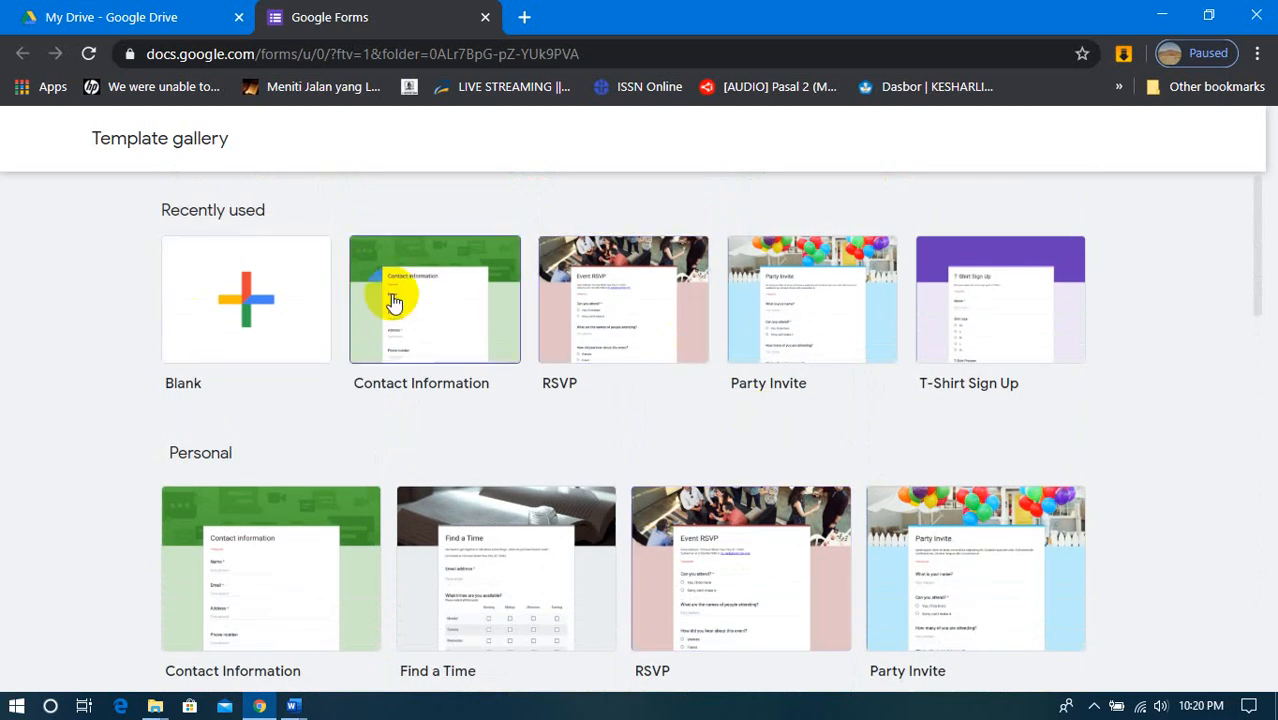
- Translate the template gallery page into Indonesian
{"action": "right_click", "coordinate": [1126, 282]}
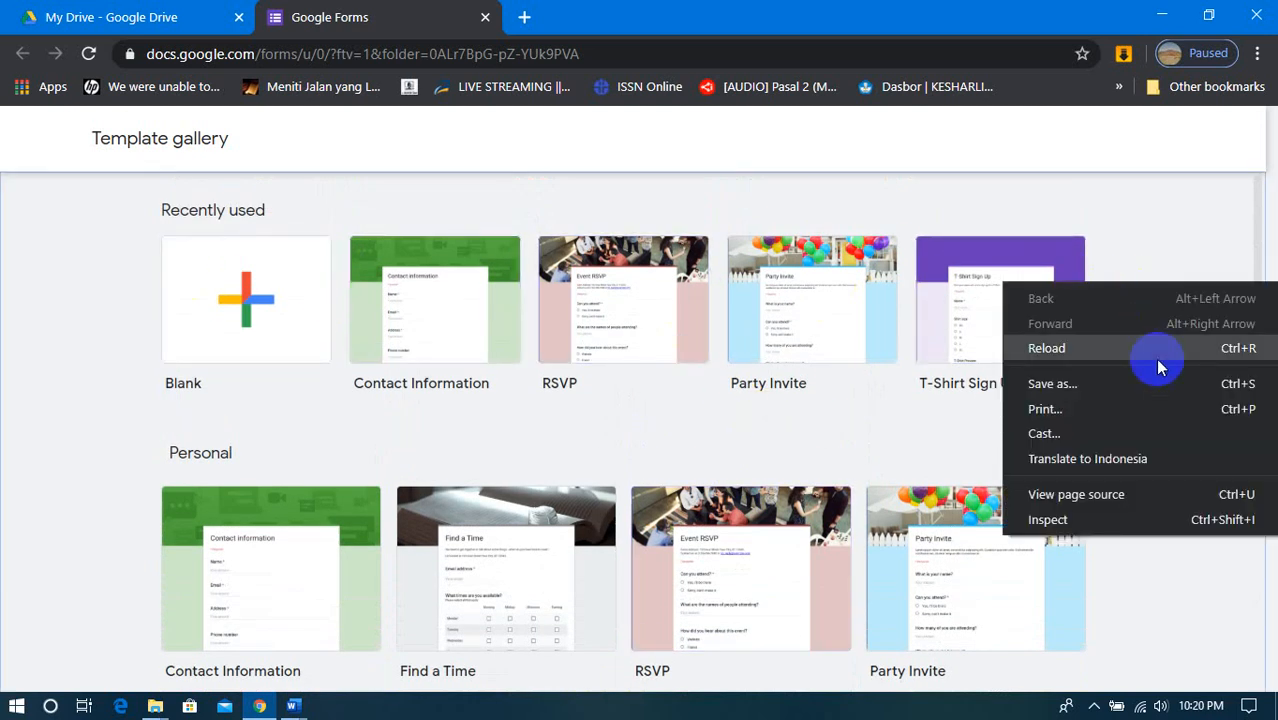
{"action": "left_click", "coordinate": [1152, 457]}
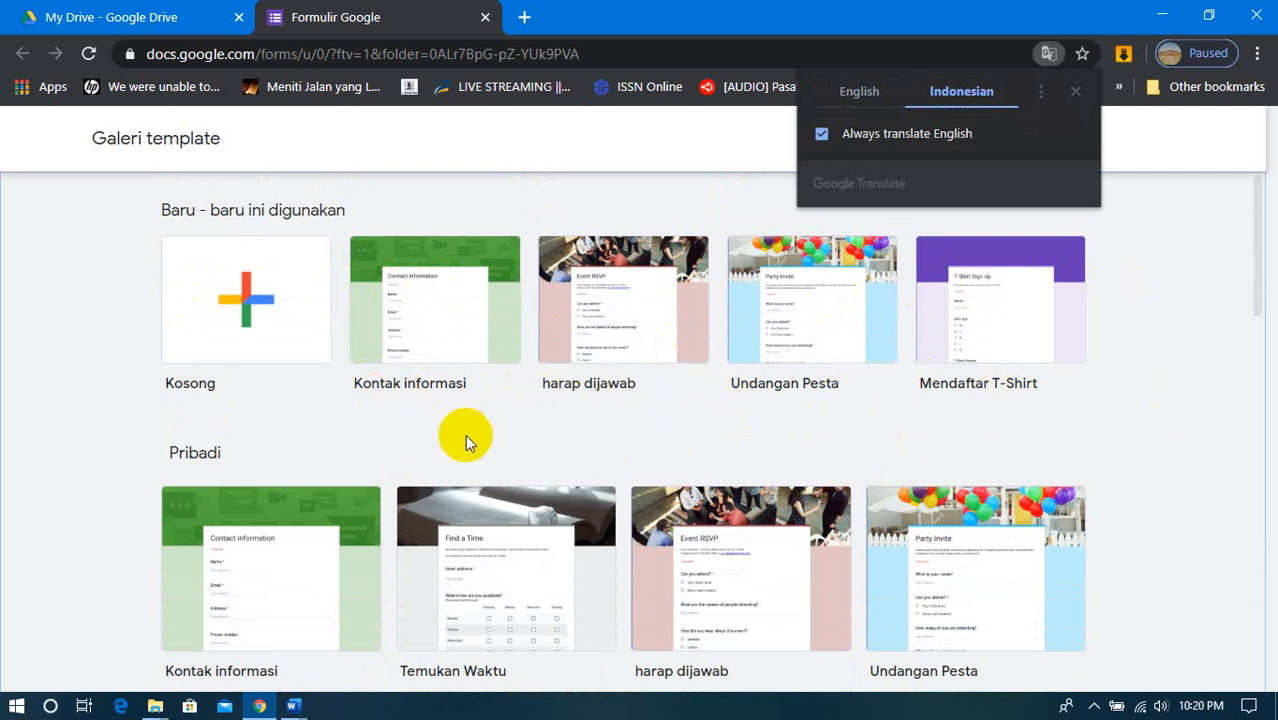
- Create a form from the Kuis Kosong template in the pendidikan section and dismiss the quiz tour offer
{"action": "scroll", "coordinate": [465, 434], "scroll_direction": "down", "scroll_amount": 2}
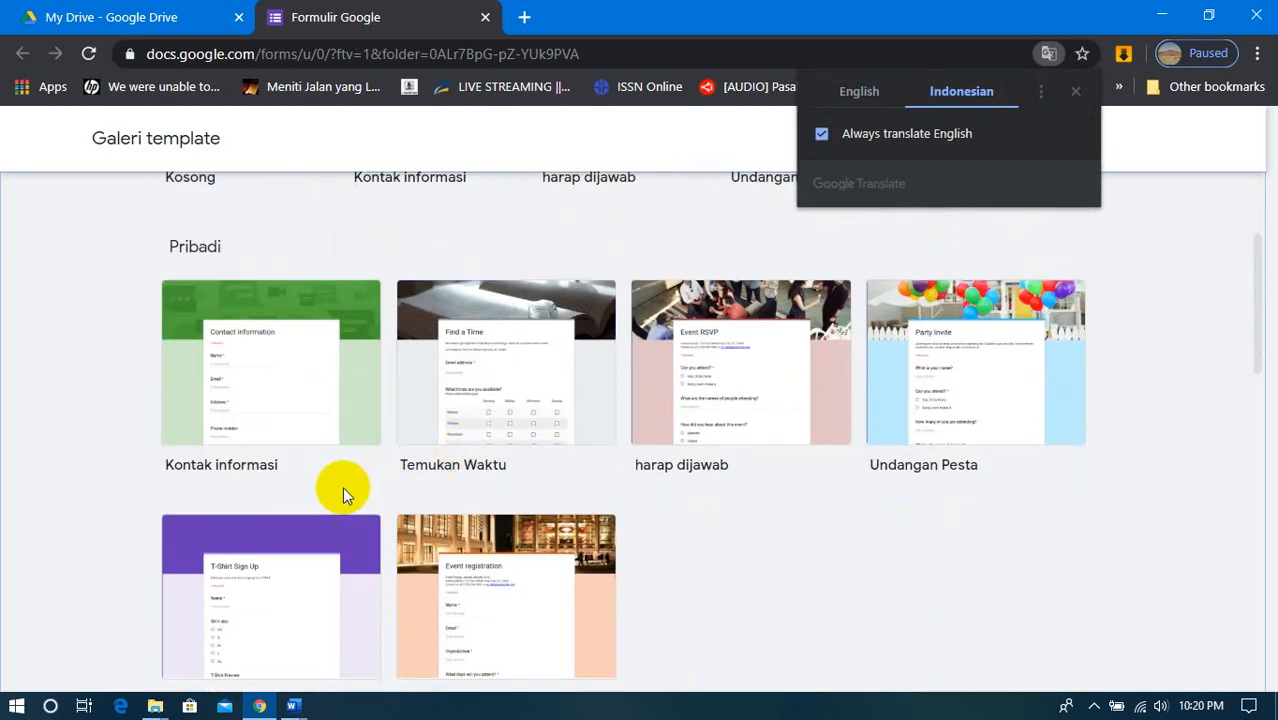
{"action": "scroll", "coordinate": [342, 486], "scroll_direction": "down", "scroll_amount": 3}
{"action": "scroll", "coordinate": [342, 487], "scroll_direction": "down", "scroll_amount": 2}
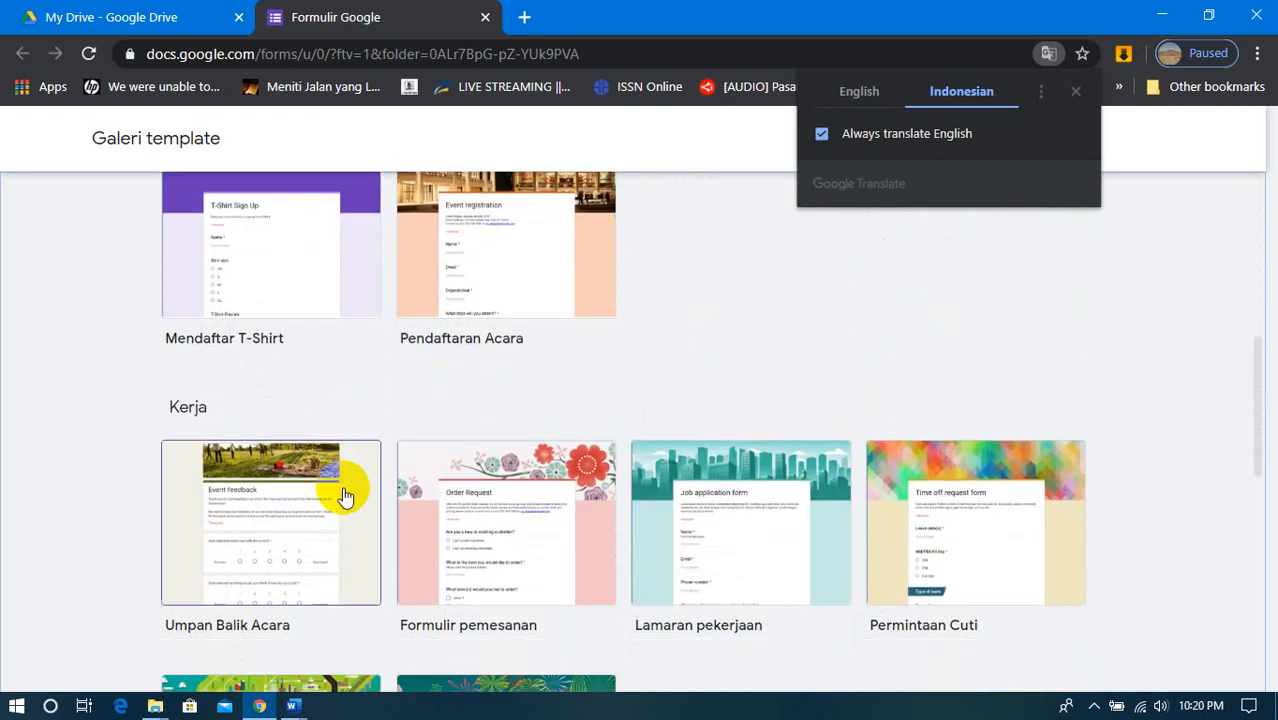
{"action": "scroll", "coordinate": [342, 490], "scroll_direction": "down", "scroll_amount": 1}
{"action": "scroll", "coordinate": [342, 492], "scroll_direction": "down", "scroll_amount": 4}
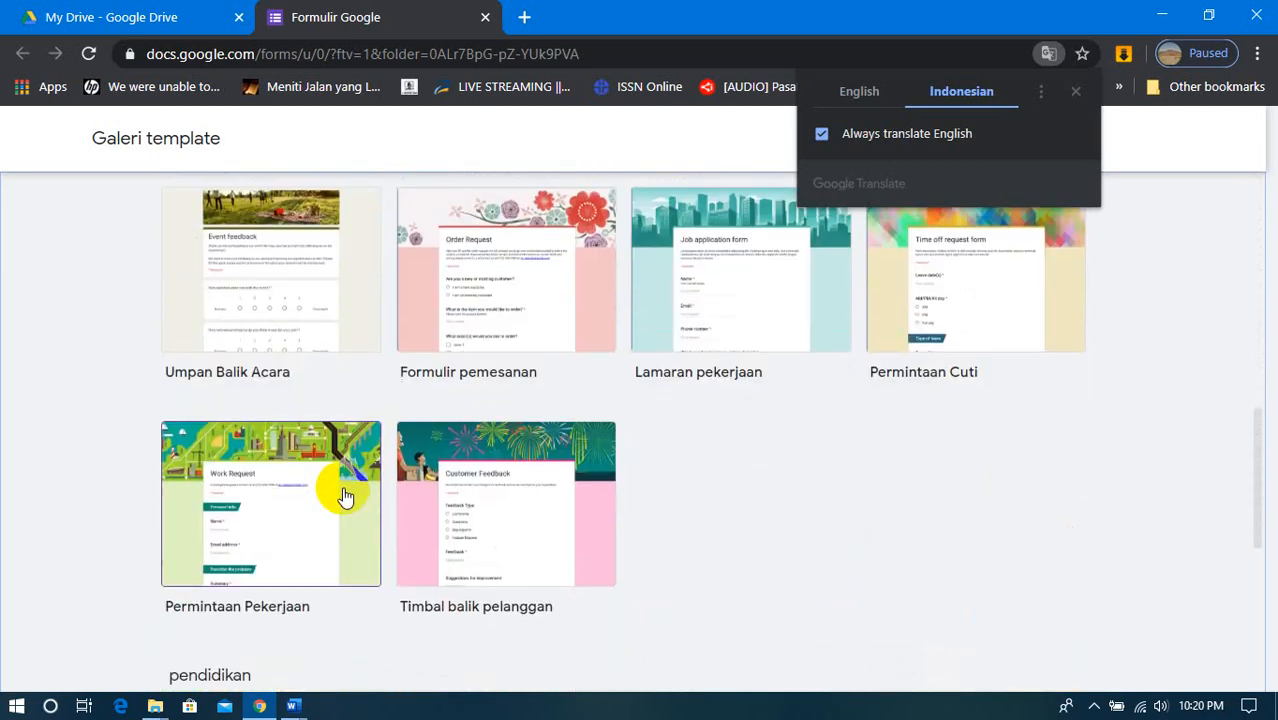
{"action": "scroll", "coordinate": [310, 480], "scroll_direction": "down", "scroll_amount": 1}
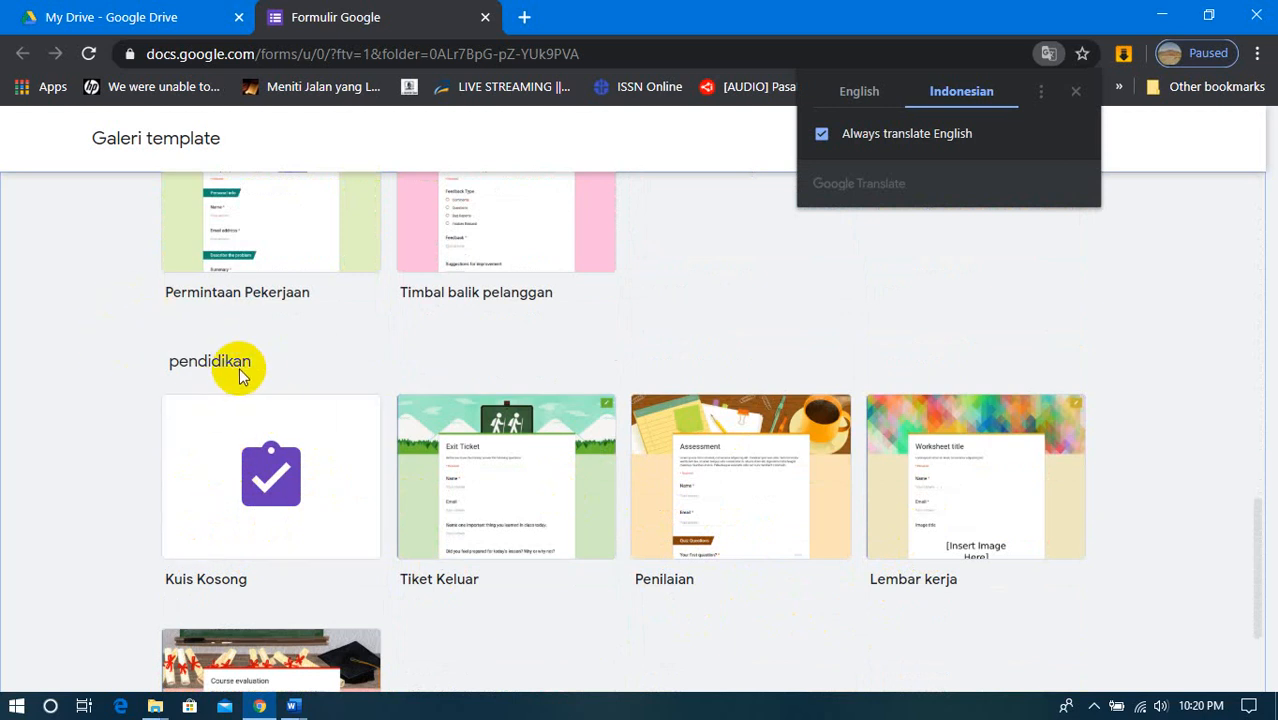
{"action": "right_click", "coordinate": [870, 314]}
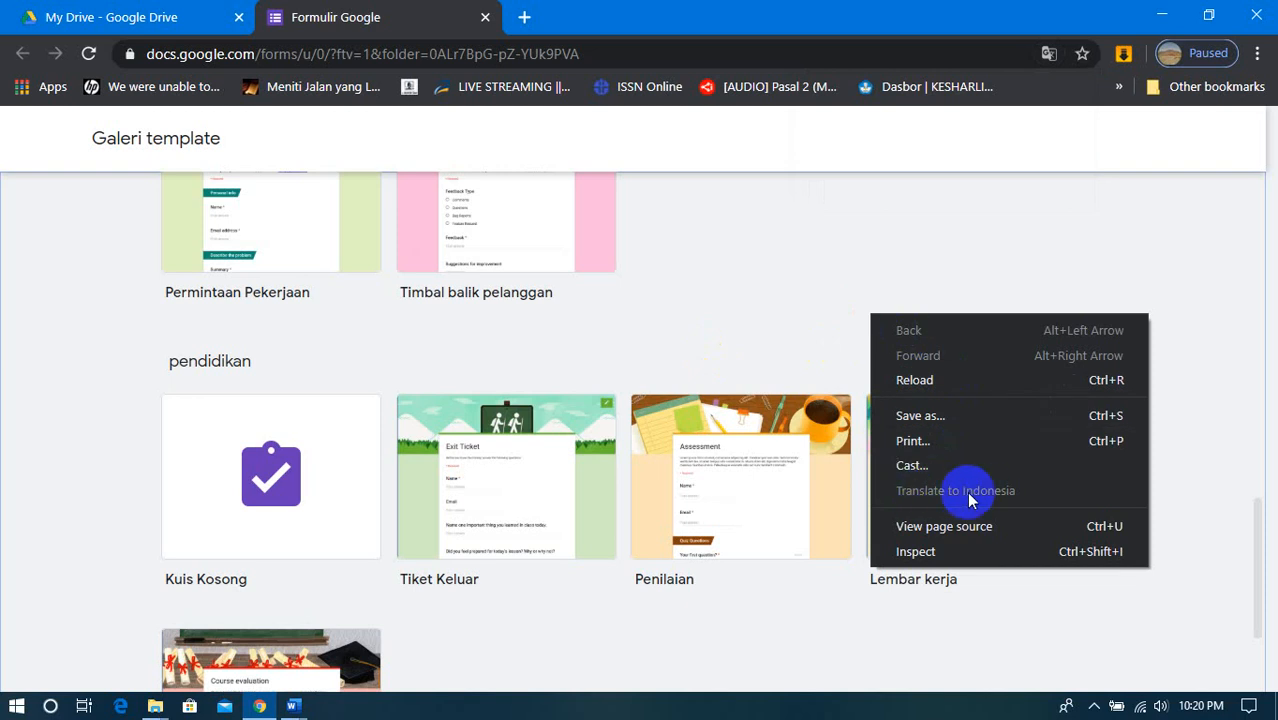
{"action": "left_click", "coordinate": [118, 337]}
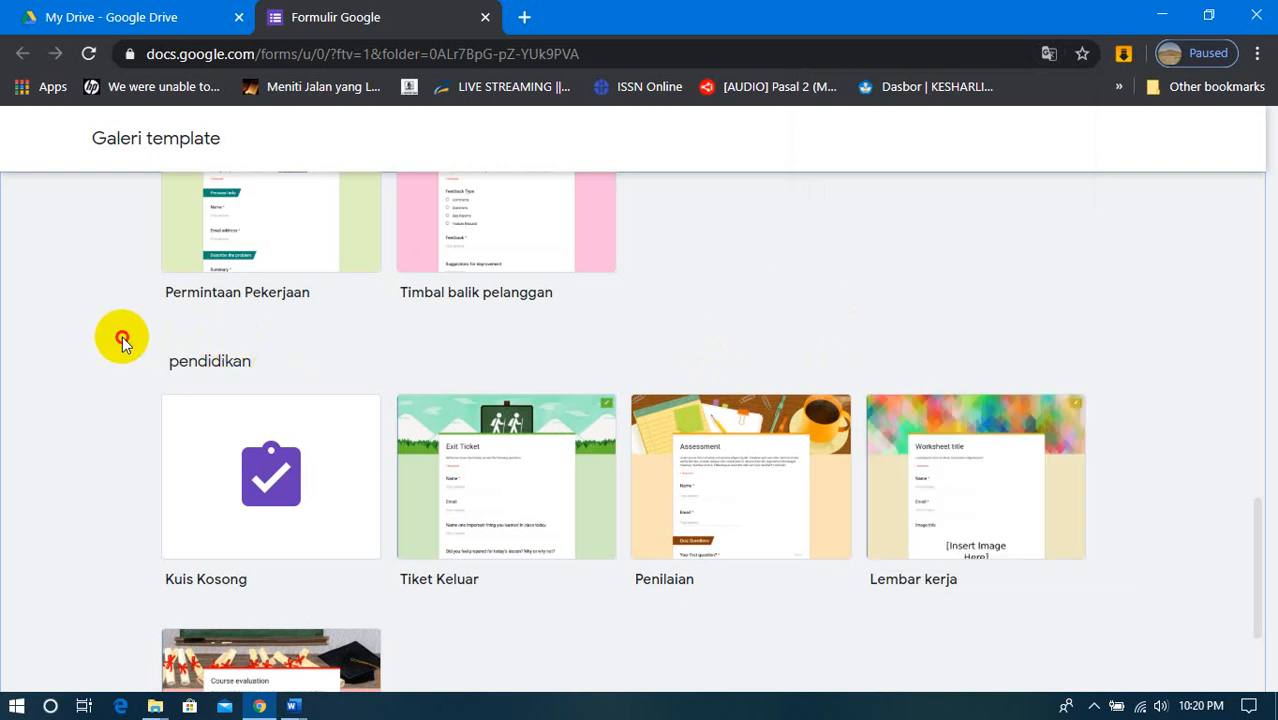
{"action": "left_click", "coordinate": [255, 476]}
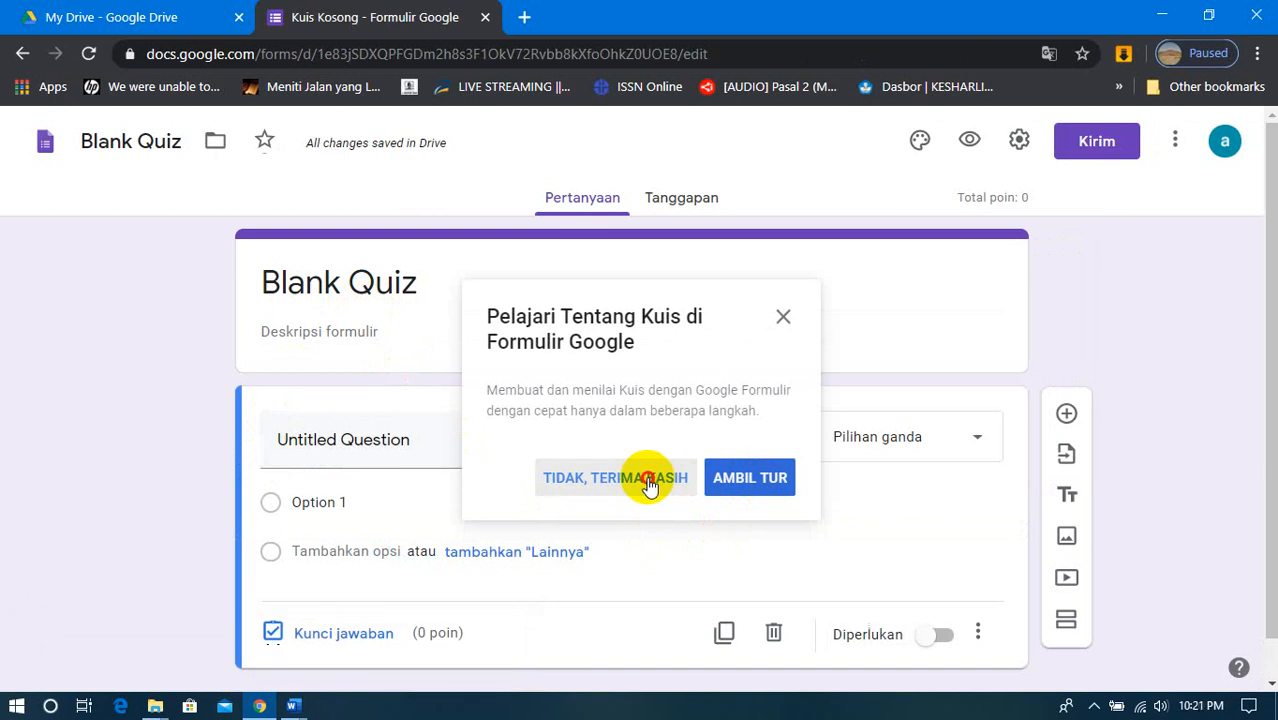
{"action": "left_click", "coordinate": [783, 318]}
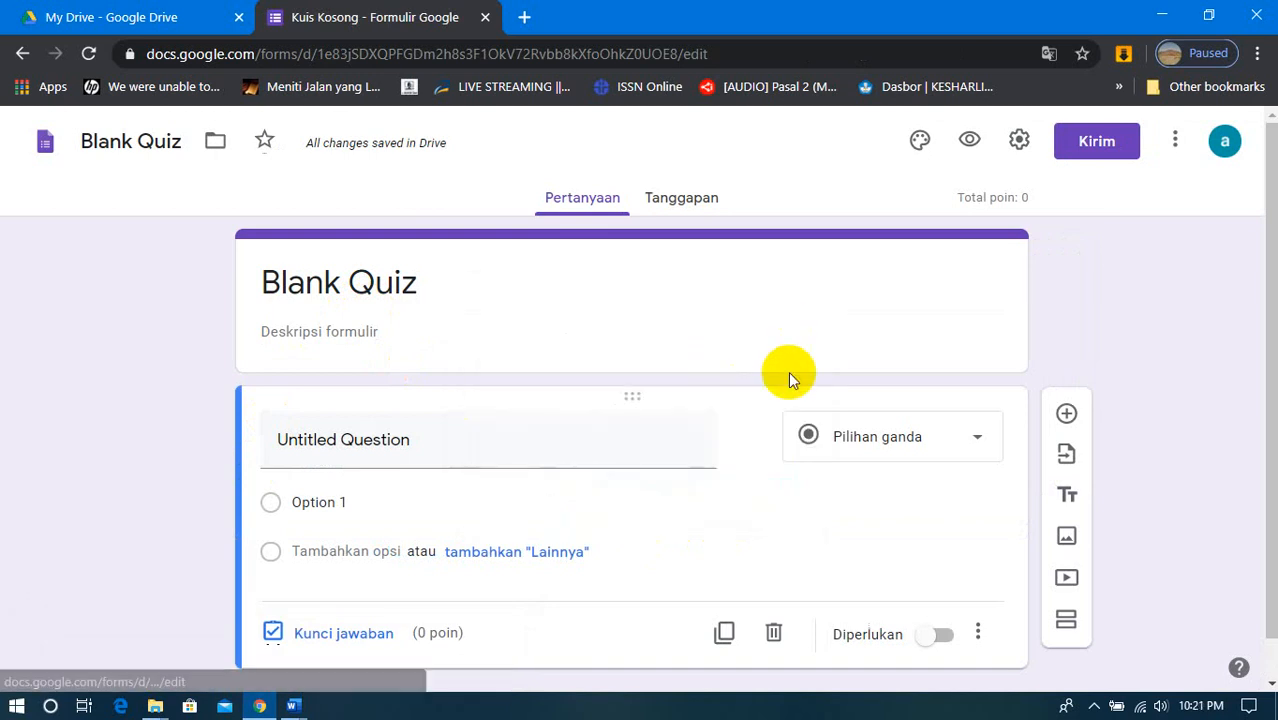
- Rename the form file from Blank Quiz to "Ulangan Semester 2 IPA"
{"action": "left_click", "coordinate": [179, 149]}
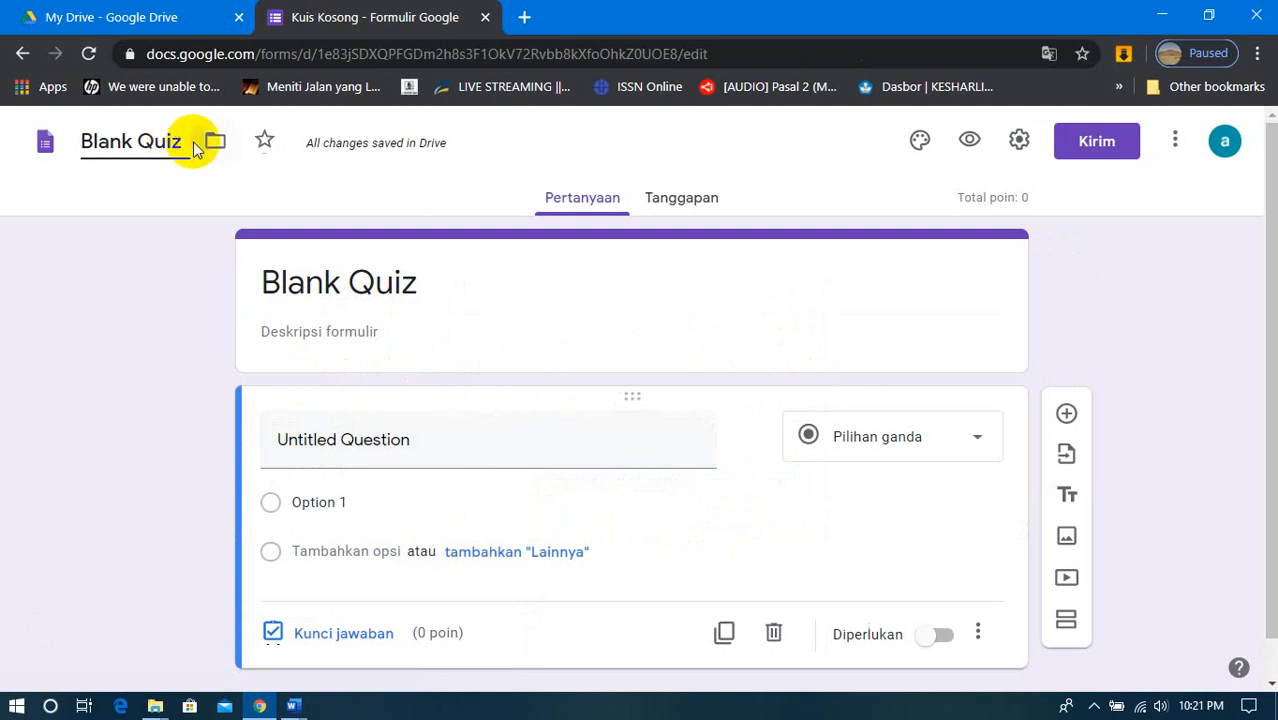
{"action": "left_click", "coordinate": [200, 145]}
{"action": "left_click", "coordinate": [179, 143]}
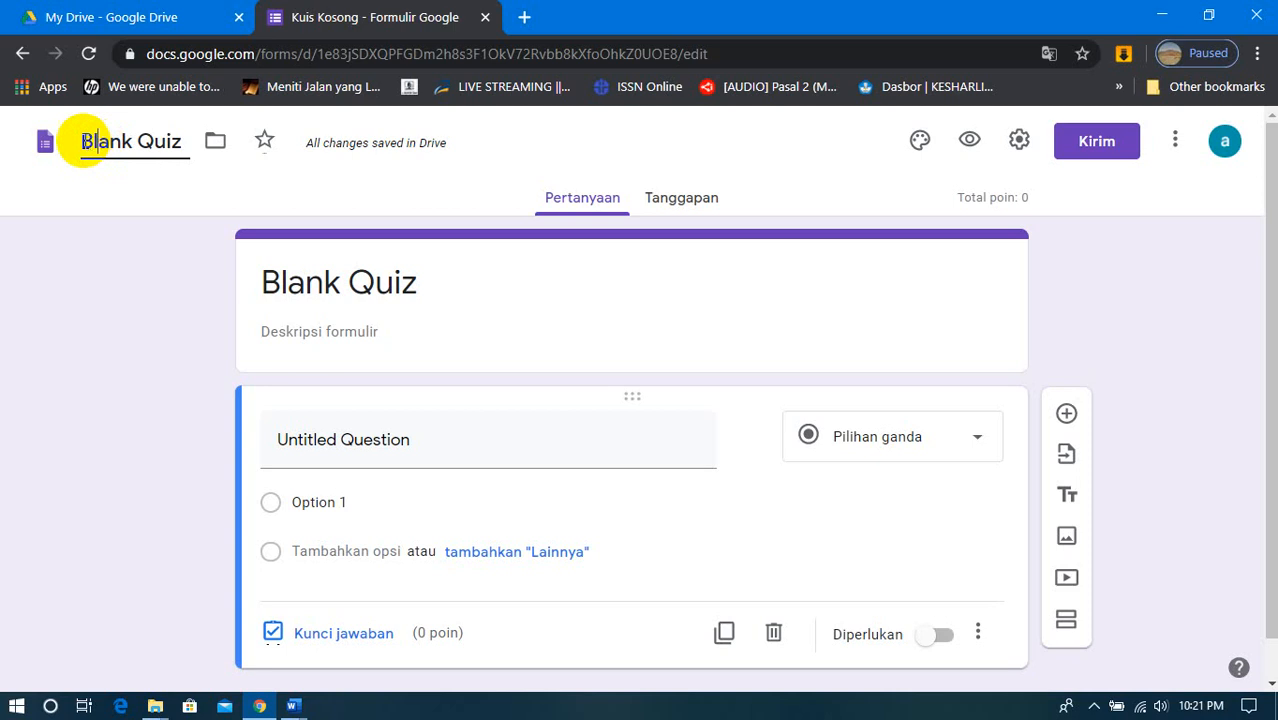
{"action": "left_click_drag", "start_coordinate": [80, 143], "coordinate": [171, 165]}
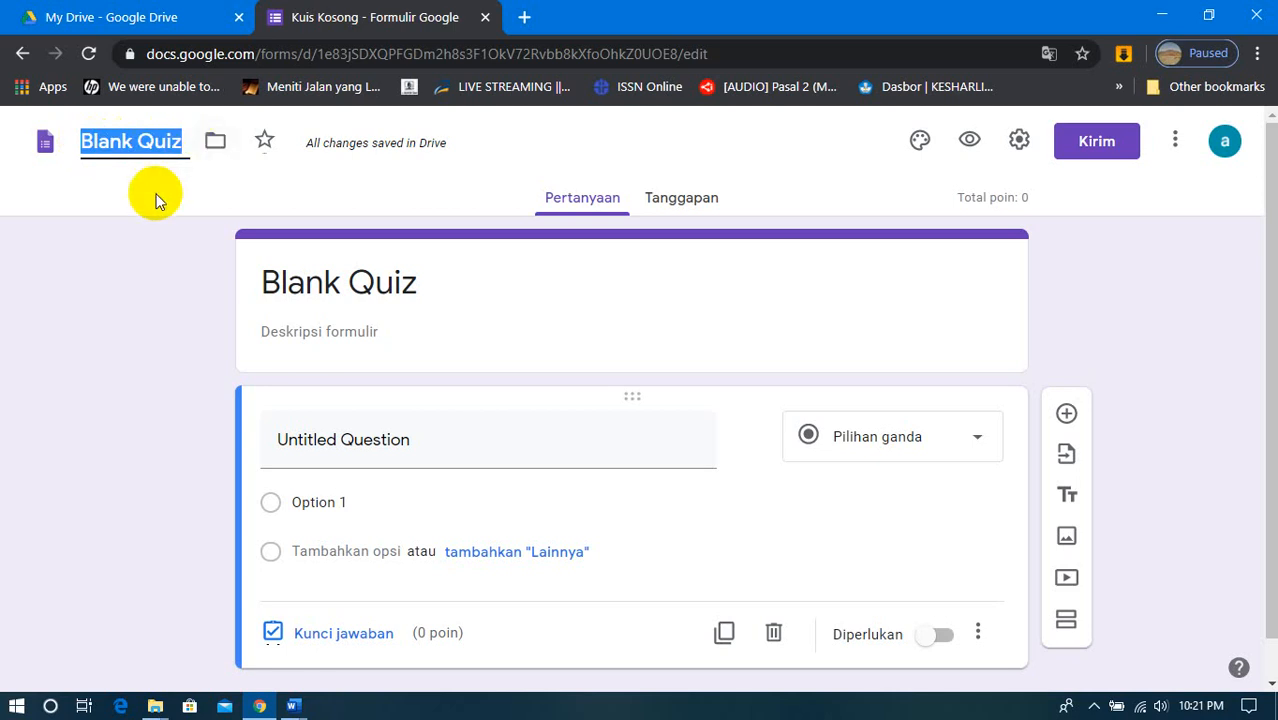
{"action": "type", "text": "Ulangan "}
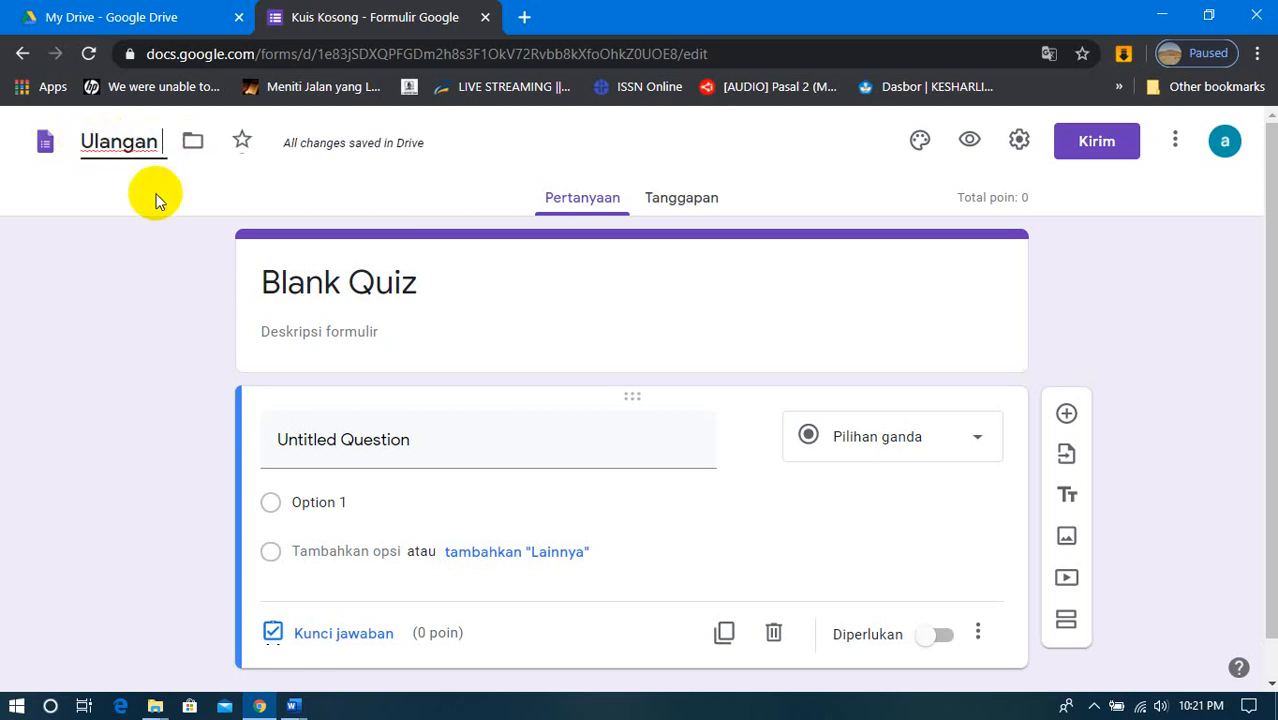
{"action": "type", "text": "Semester"}
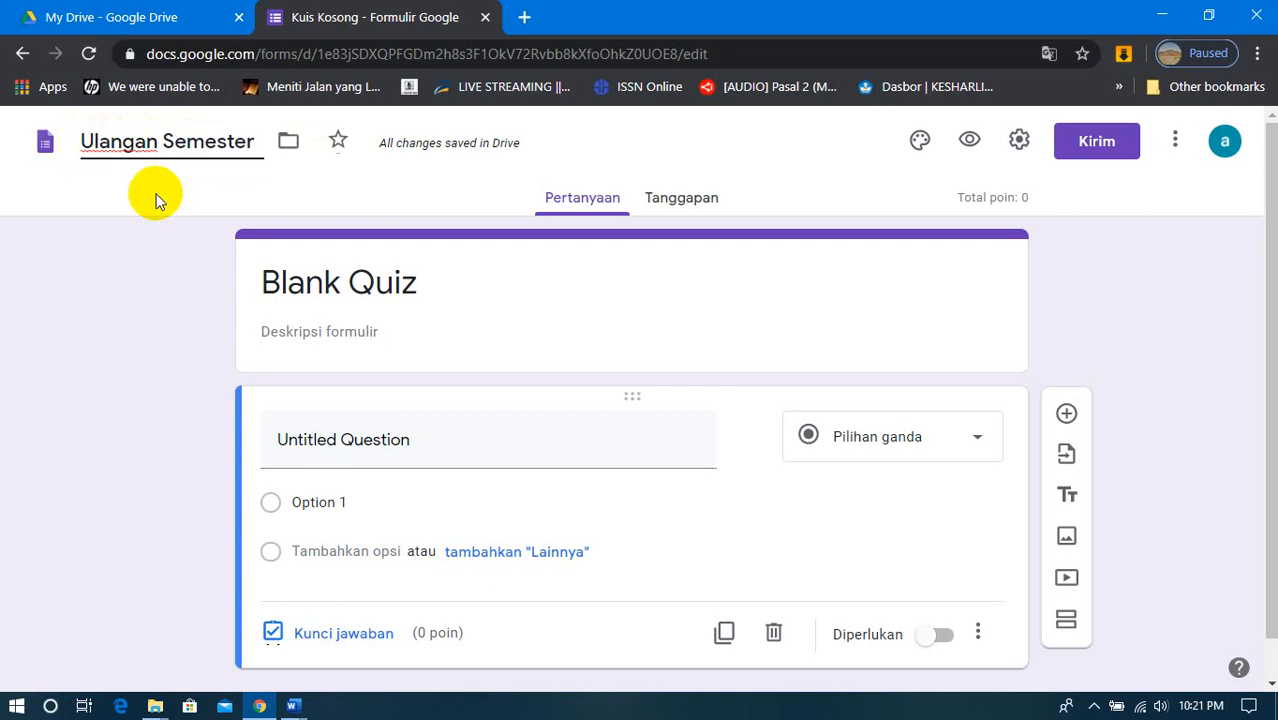
{"action": "type", "text": " 2"}
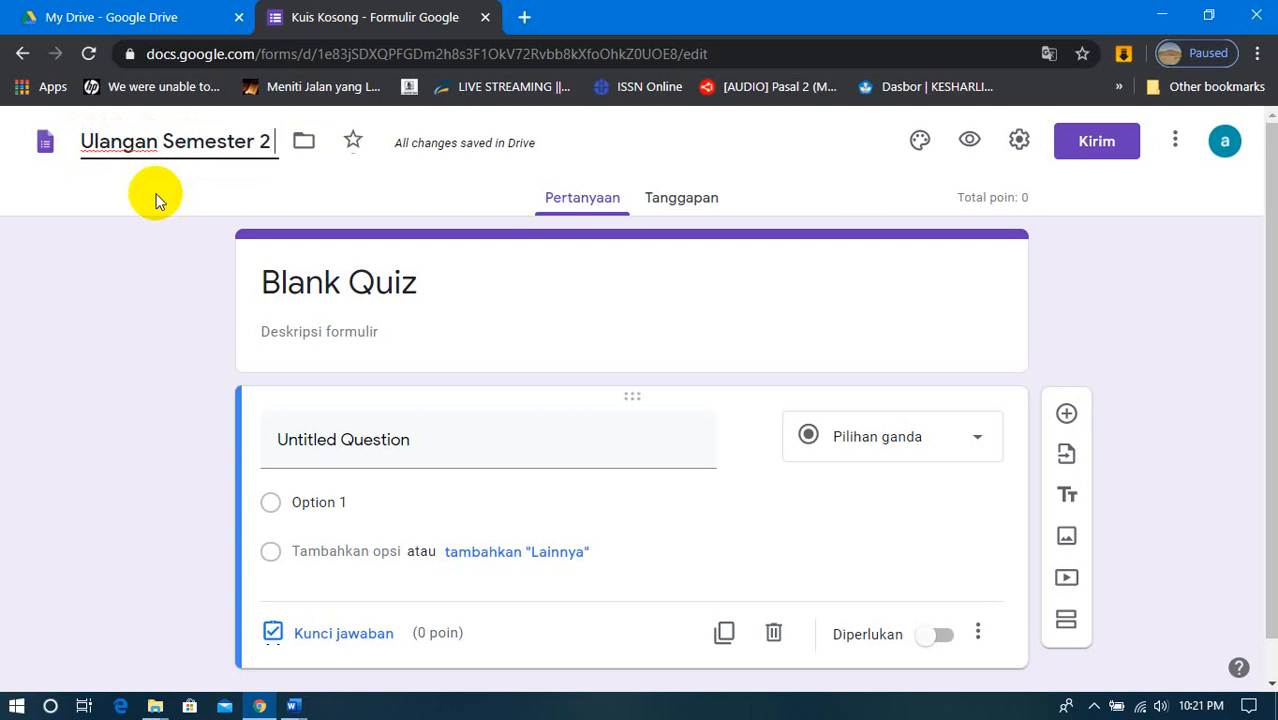
{"action": "type", "text": " IPA"}
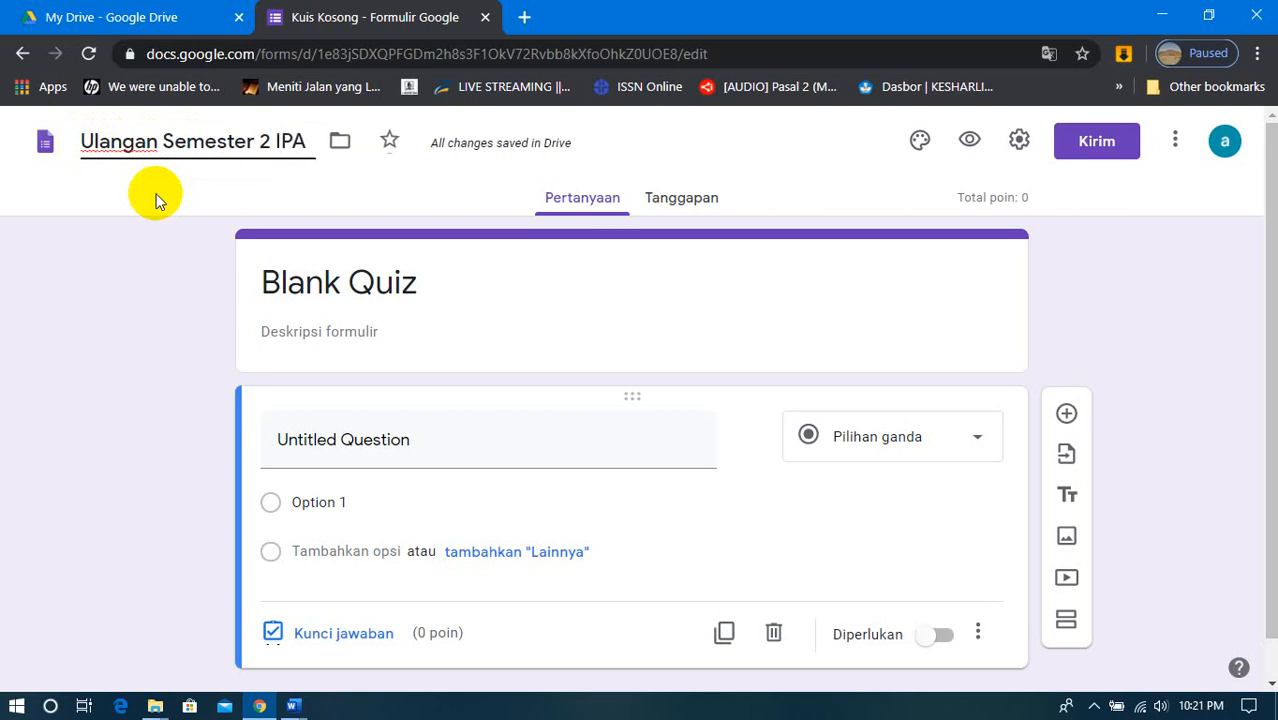
{"action": "left_click", "coordinate": [286, 197]}
- Set the form's displayed title to "ULANGAN SEMESTER 2 IPA TAHUN 2020" and start editing the form description
{"action": "left_click", "coordinate": [344, 281]}
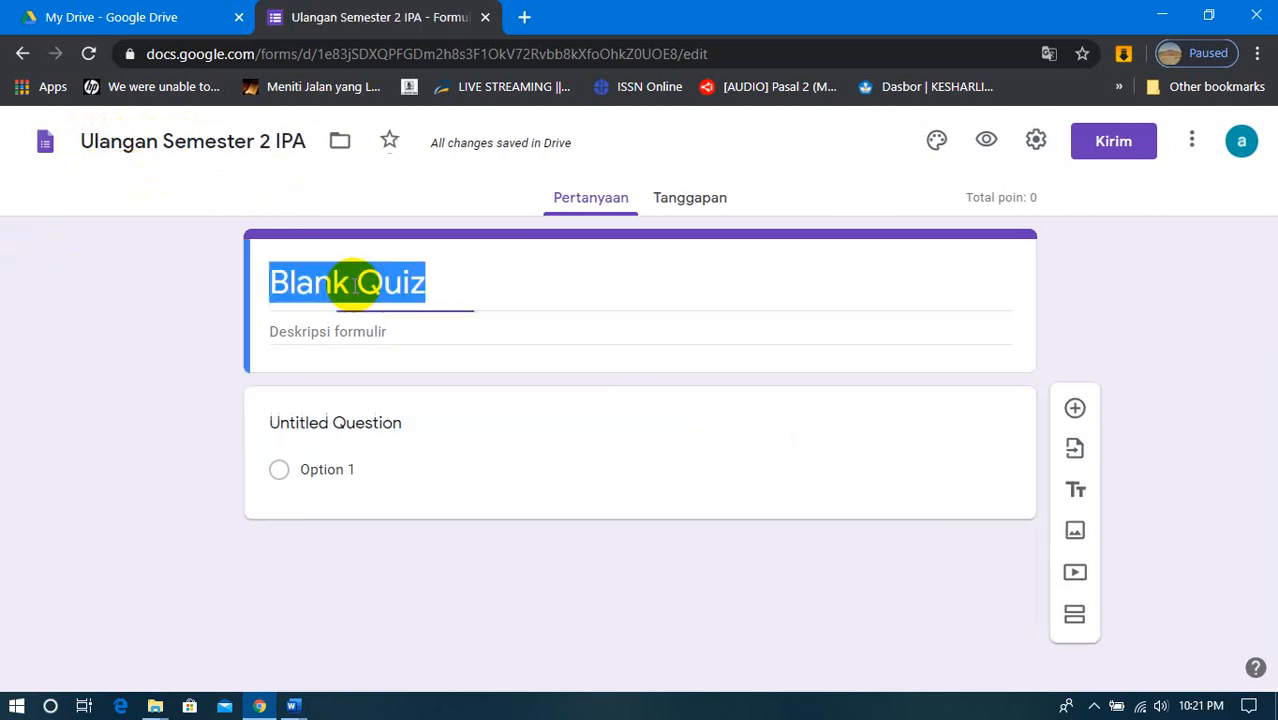
{"action": "type", "text": "ULANGAN"}
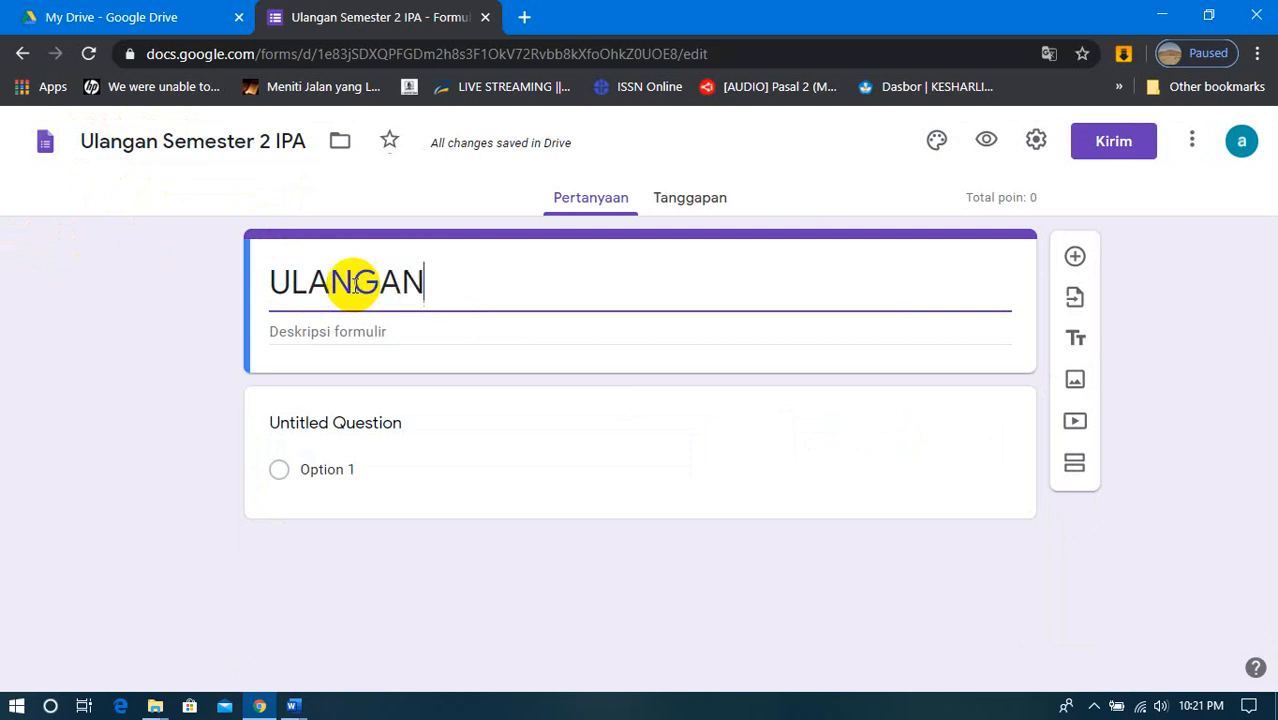
{"action": "type", "text": " SEMESTER "}
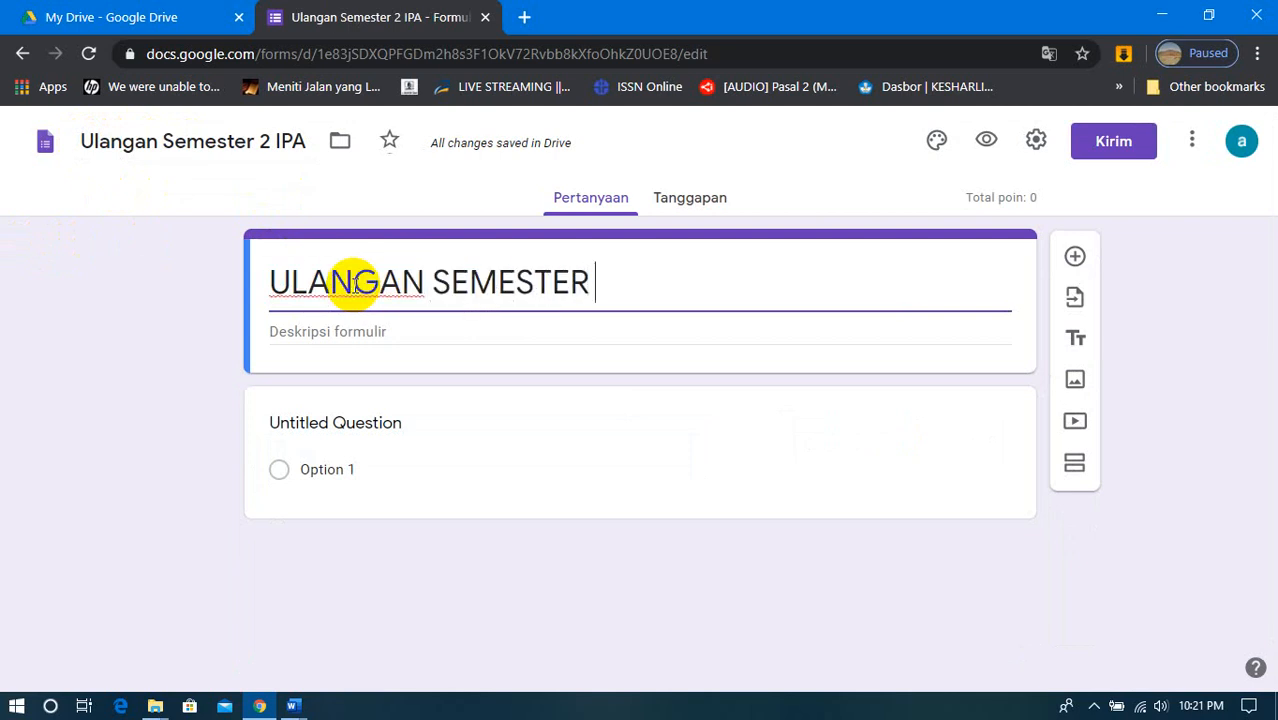
{"action": "type", "text": "2 IPA"}
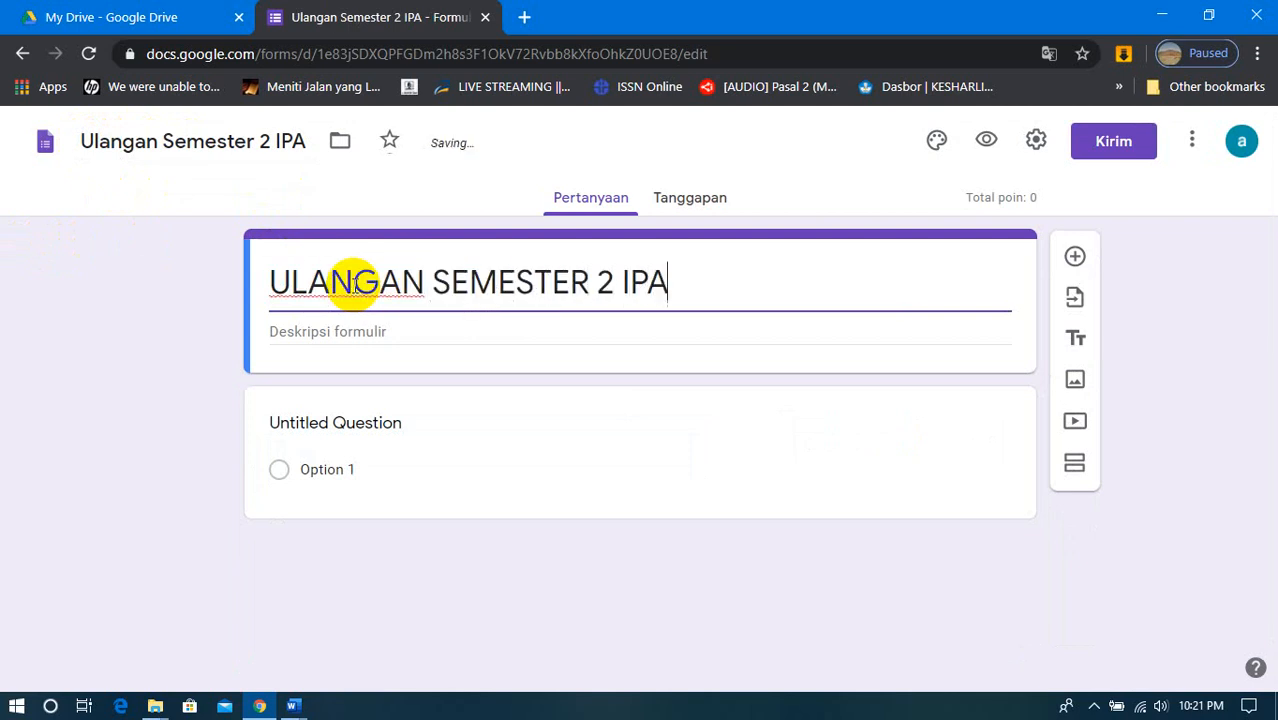
{"action": "type", "text": " TAHUN"}
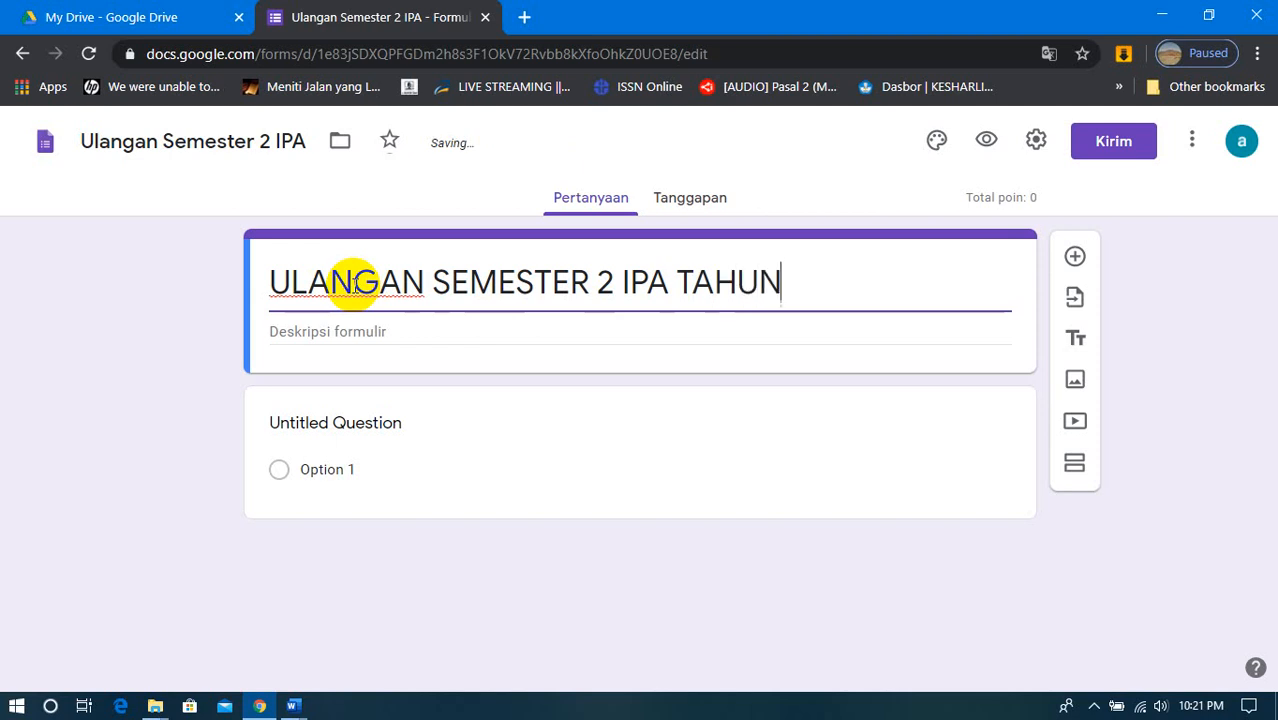
{"action": "type", "text": " 2020"}
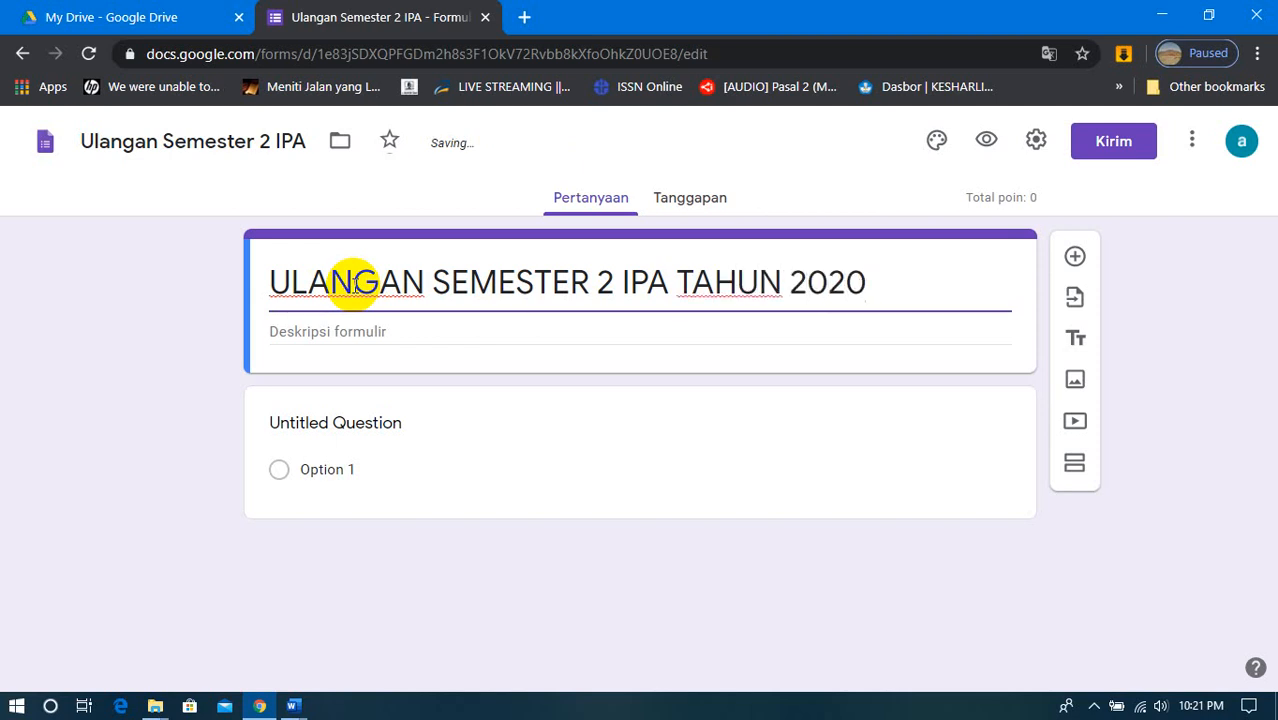
{"action": "left_click", "coordinate": [310, 331]}
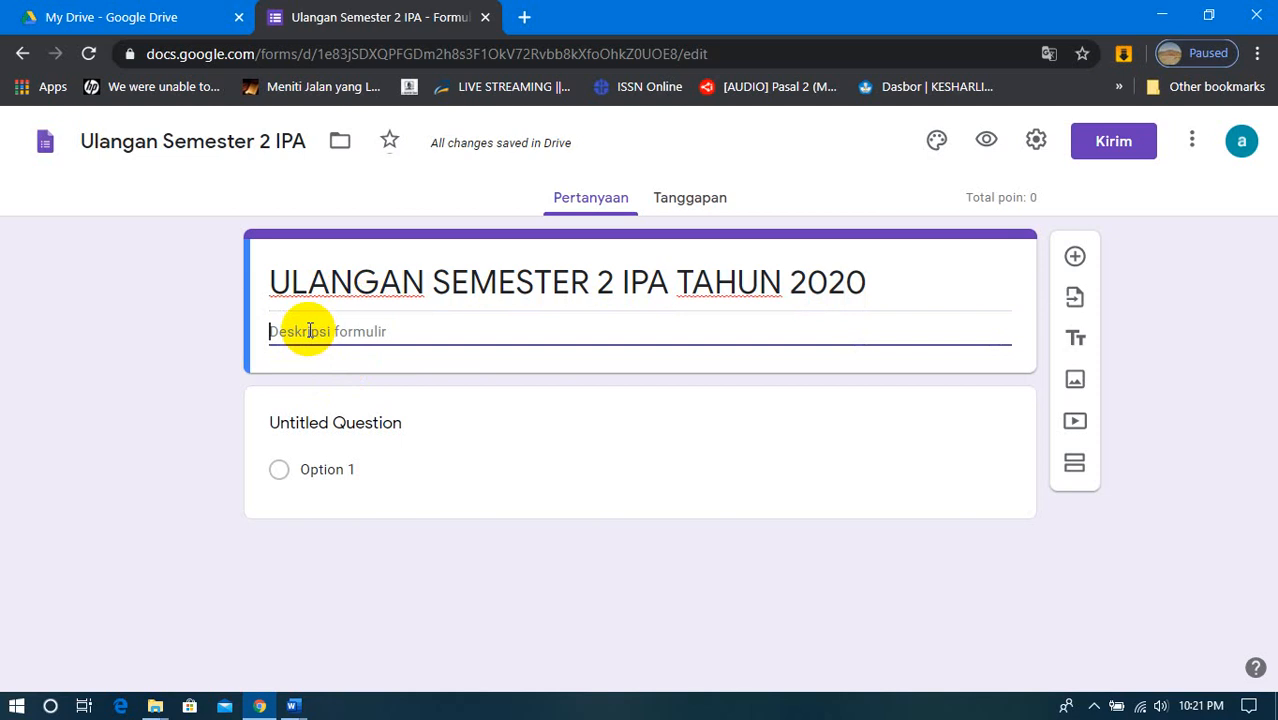
{"action": "type", "text": "SILAKAN"}
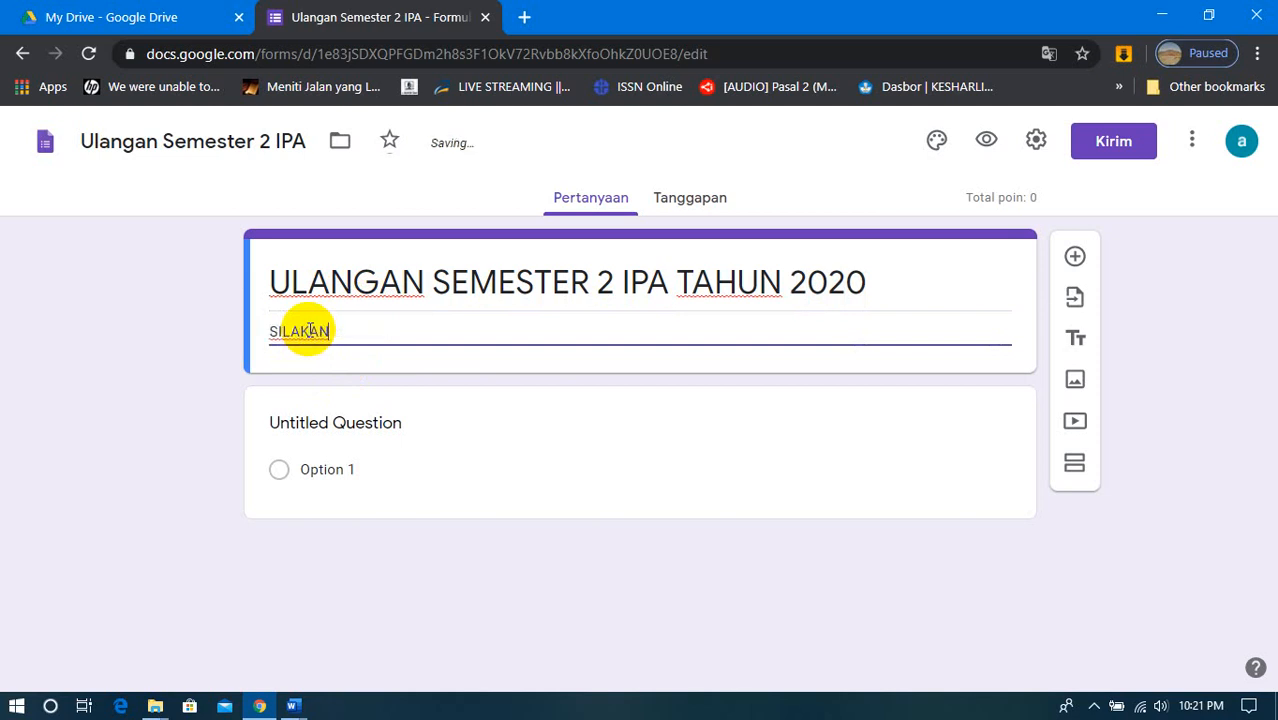
{"action": "key", "text": "BackSpace"}
{"action": "key", "text": "BackSpace"}
{"action": "key", "text": "BackSpace"}
{"action": "key", "text": "BackSpace"}
{"action": "key", "text": "BackSpace"}
{"action": "key", "text": "BackSpace"}
{"action": "key", "text": "BackSpace"}
{"action": "type", "text": "D"}
{"action": "type", "text": "i Har"}
{"action": "key", "text": "BackSpace"}
{"action": "key", "text": "BackSpace"}
{"action": "key", "text": "BackSpace"}
{"action": "key", "text": "BackSpace"}
{"action": "key", "text": "BackSpace"}
{"action": "key", "text": "BackSpace"}
{"action": "key", "text": "BackSpace"}
- Enter the form description "Selamat Datang di Ulangan Semester IPA tahun Pelajaran 2020."
{"action": "type", "text": "Selamat Datang di"}
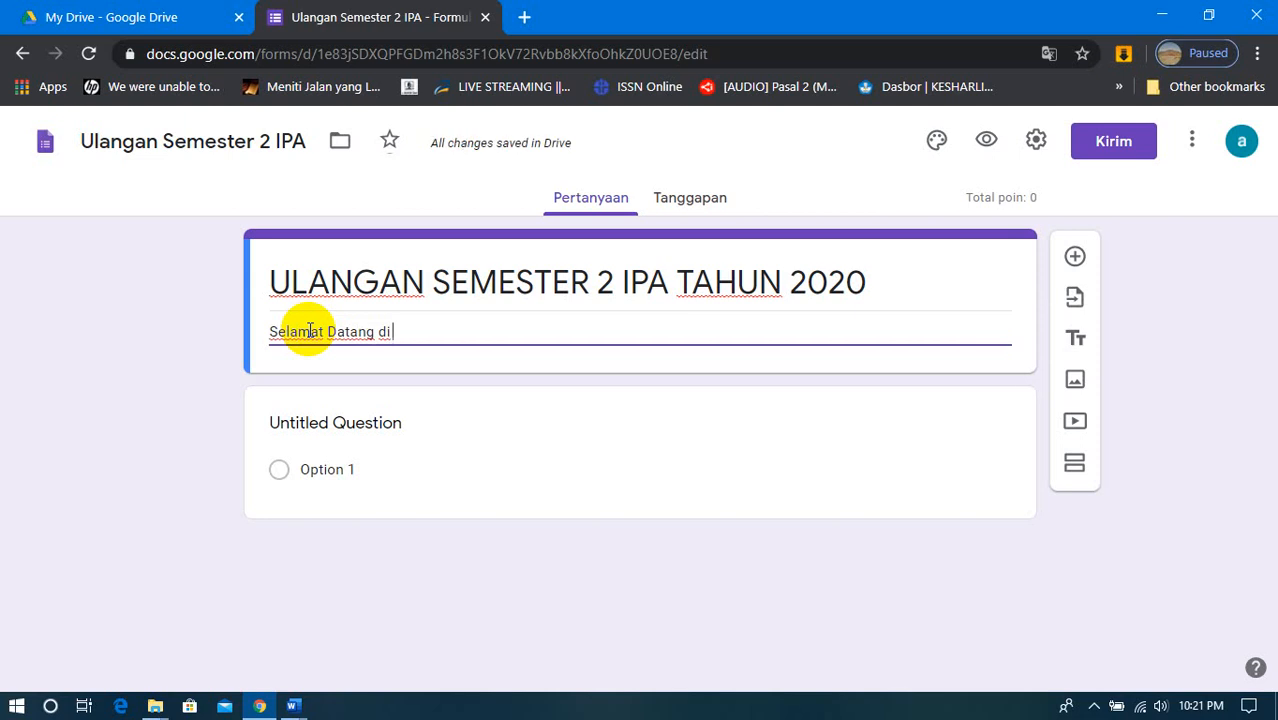
{"action": "type", "text": " Ulangan Sem"}
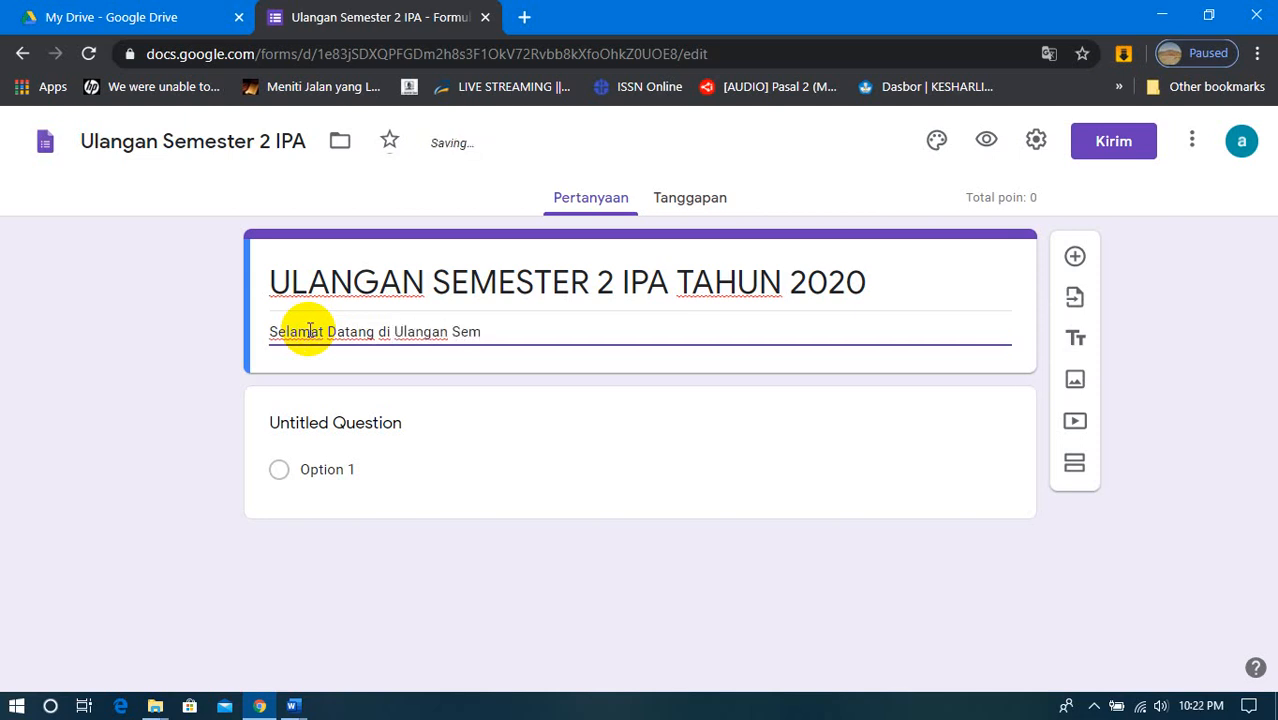
{"action": "type", "text": "ester IPA tahun"}
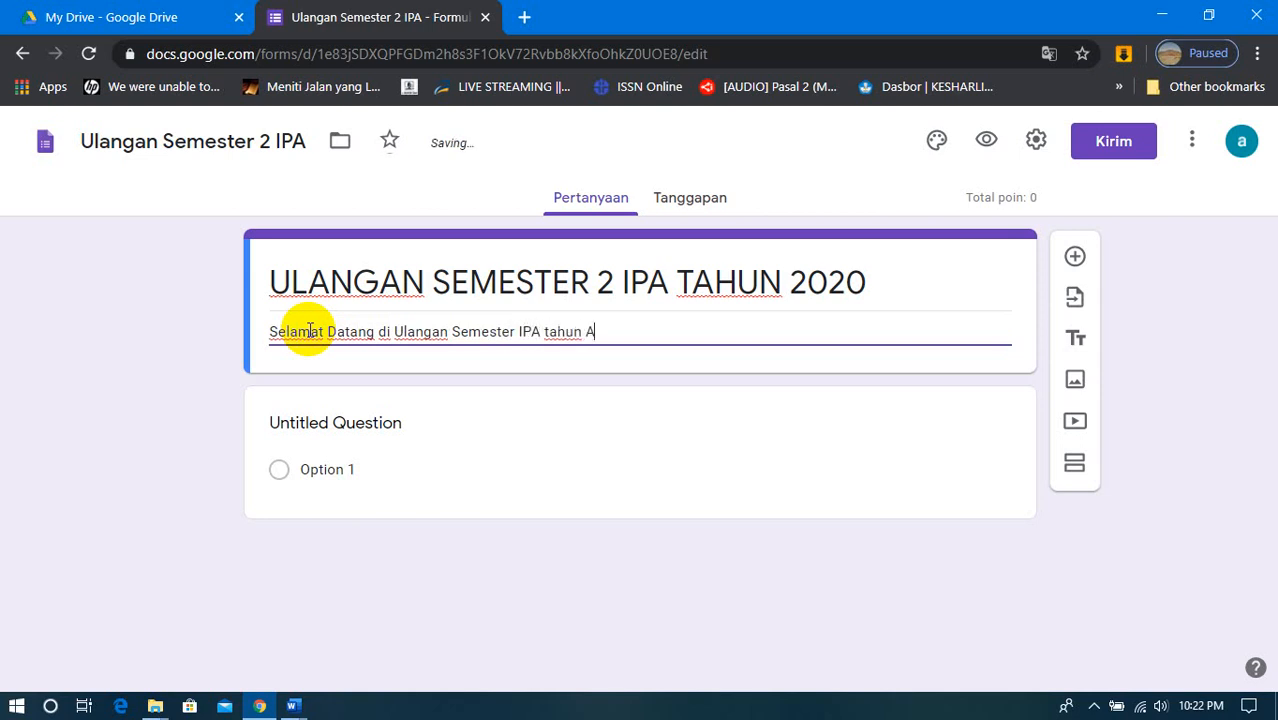
{"action": "type", "text": " A"}
{"action": "key", "text": "BackSpace"}
{"action": "type", "text": "Pelajaran 2020."}
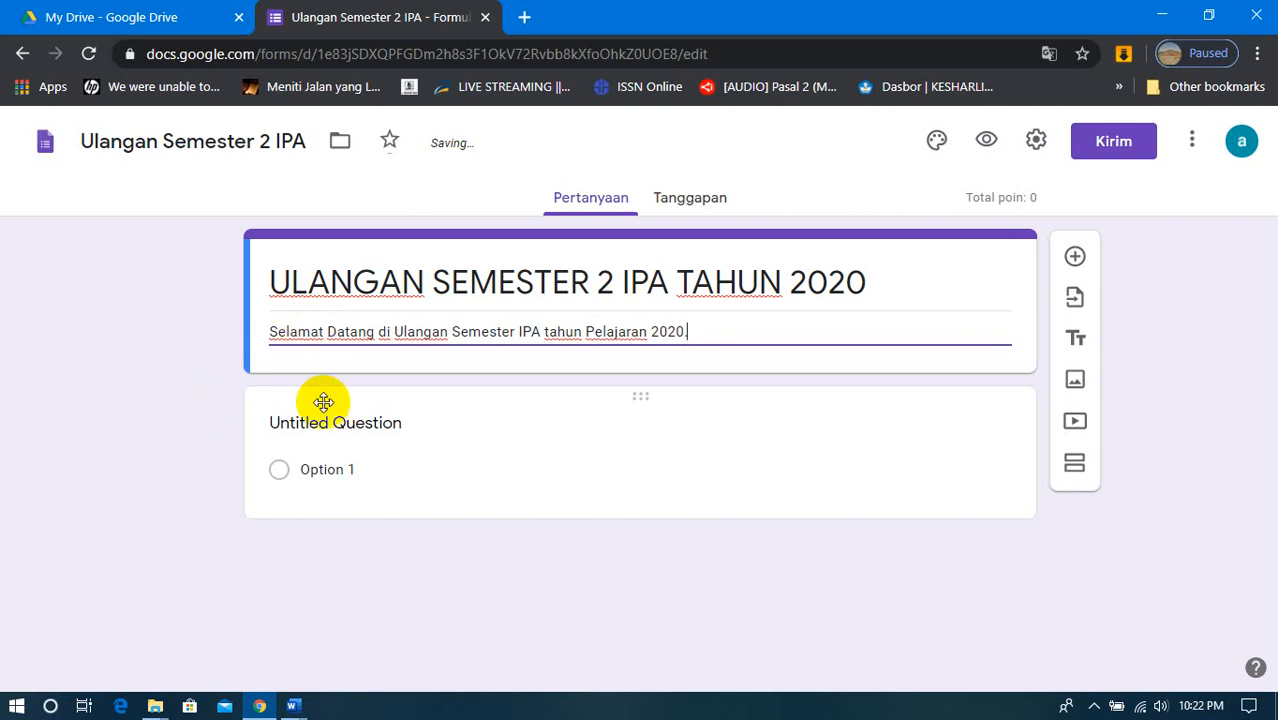
- Turn the untitled question into a required question titled "Nama :" with the Jawaban singkat answer type
{"action": "left_click", "coordinate": [300, 432]}
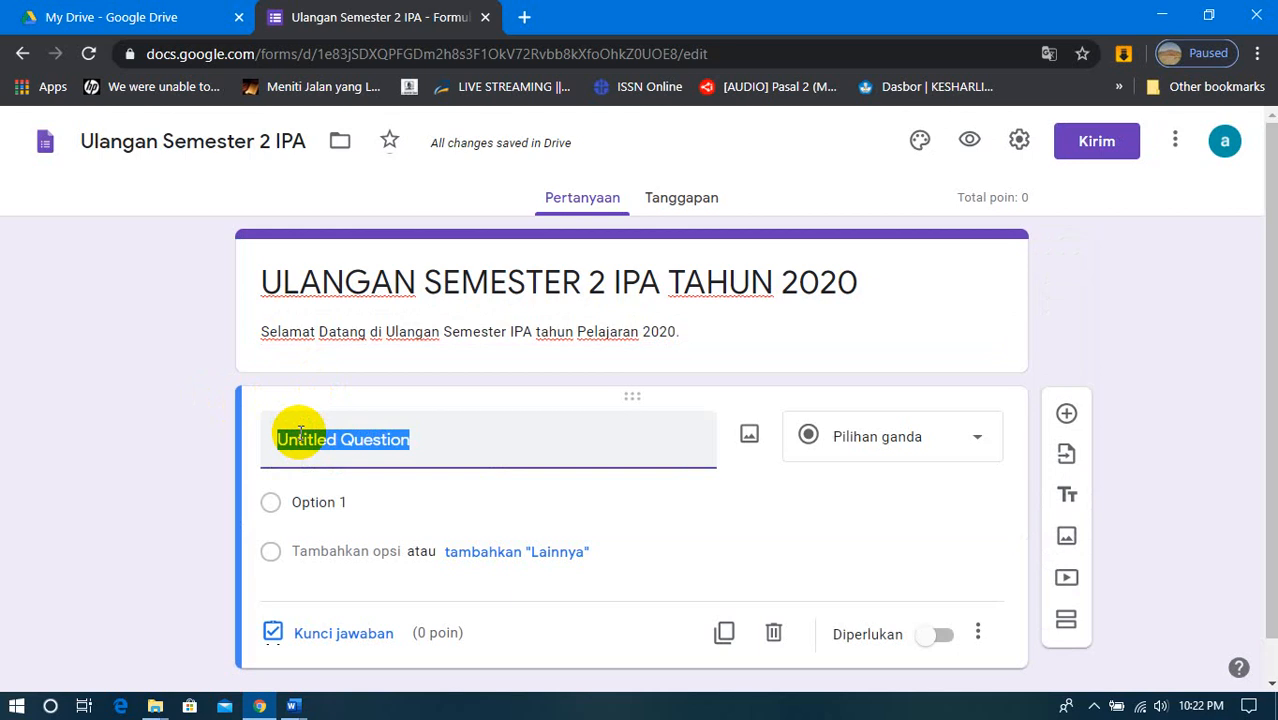
{"action": "type", "text": "N"}
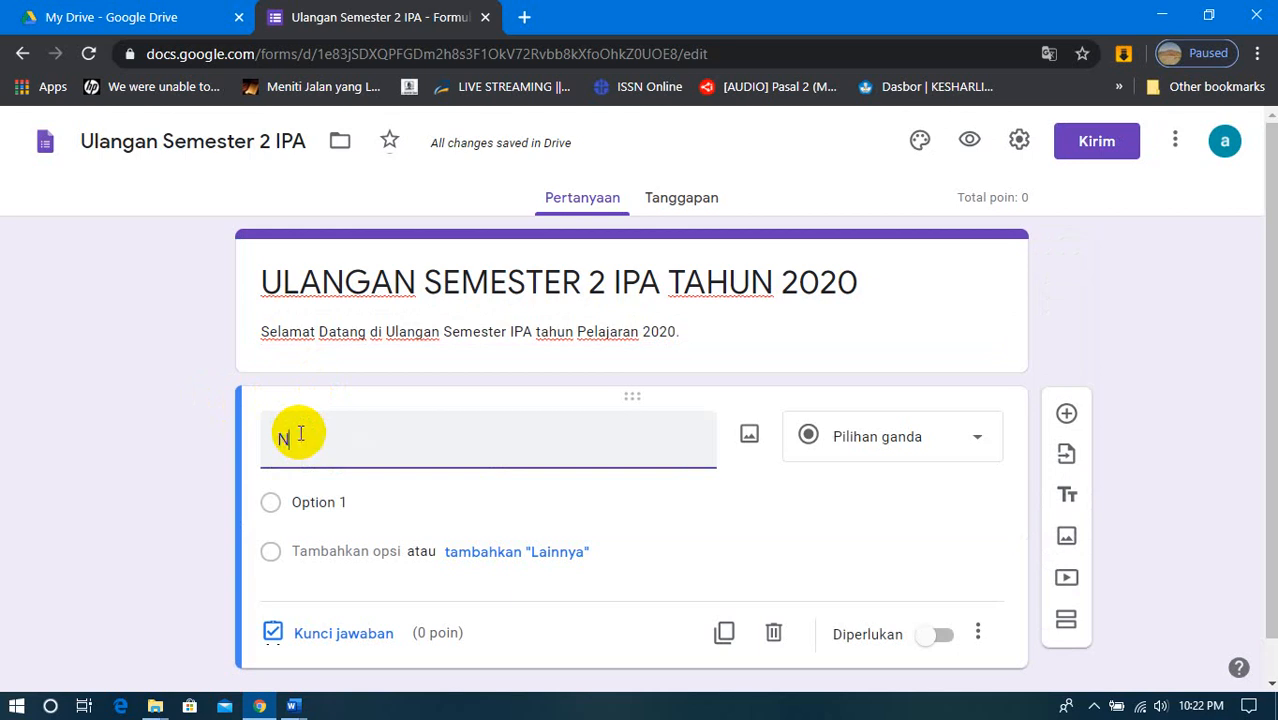
{"action": "type", "text": "ama :"}
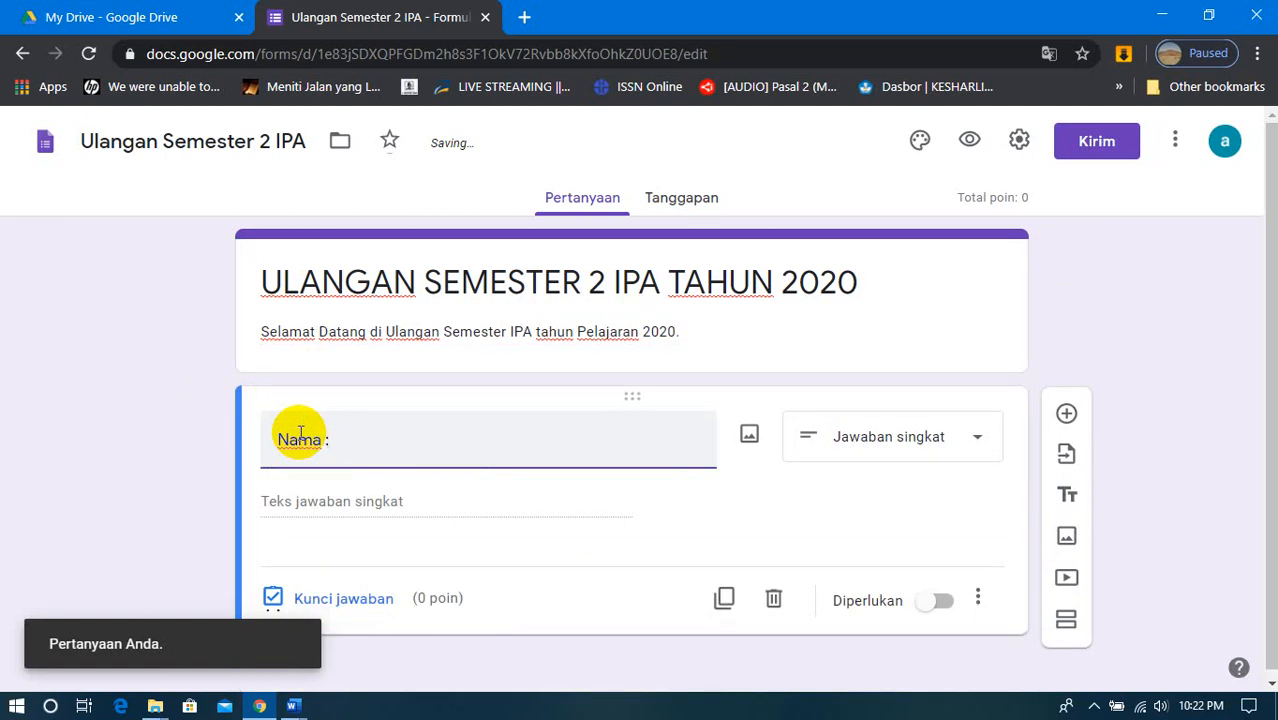
{"action": "left_click", "coordinate": [895, 452]}
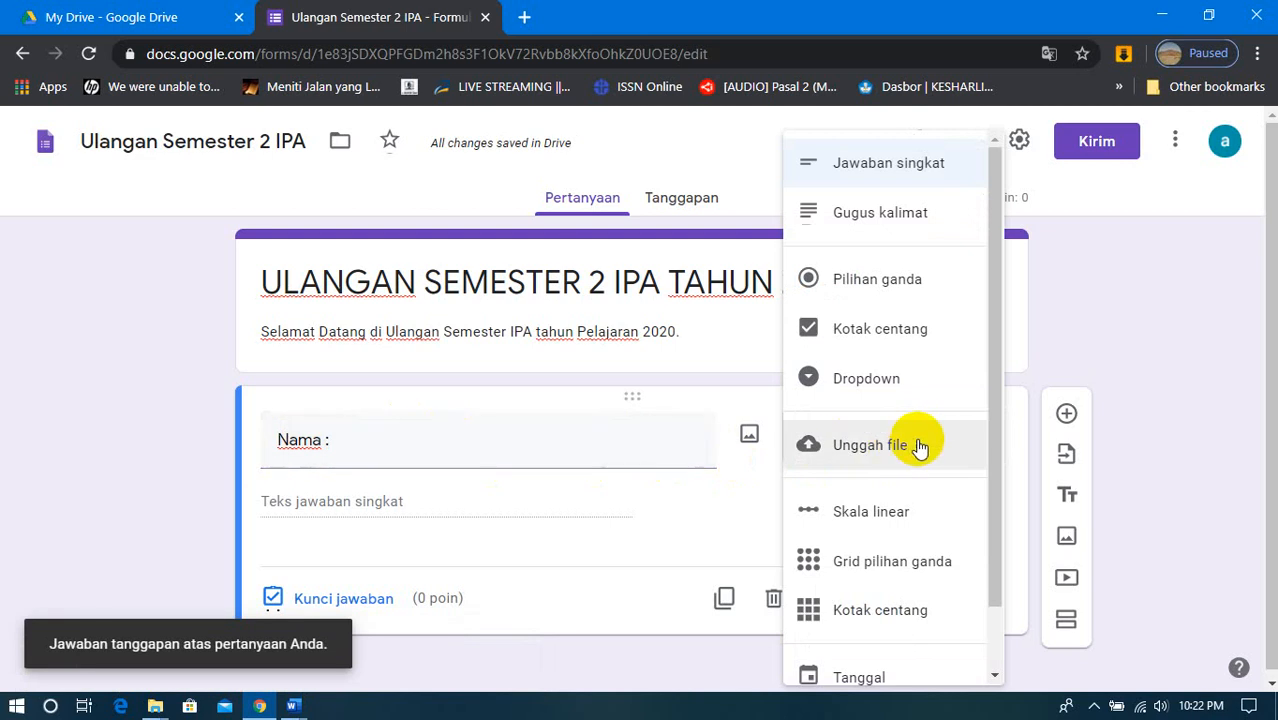
{"action": "left_click", "coordinate": [930, 177]}
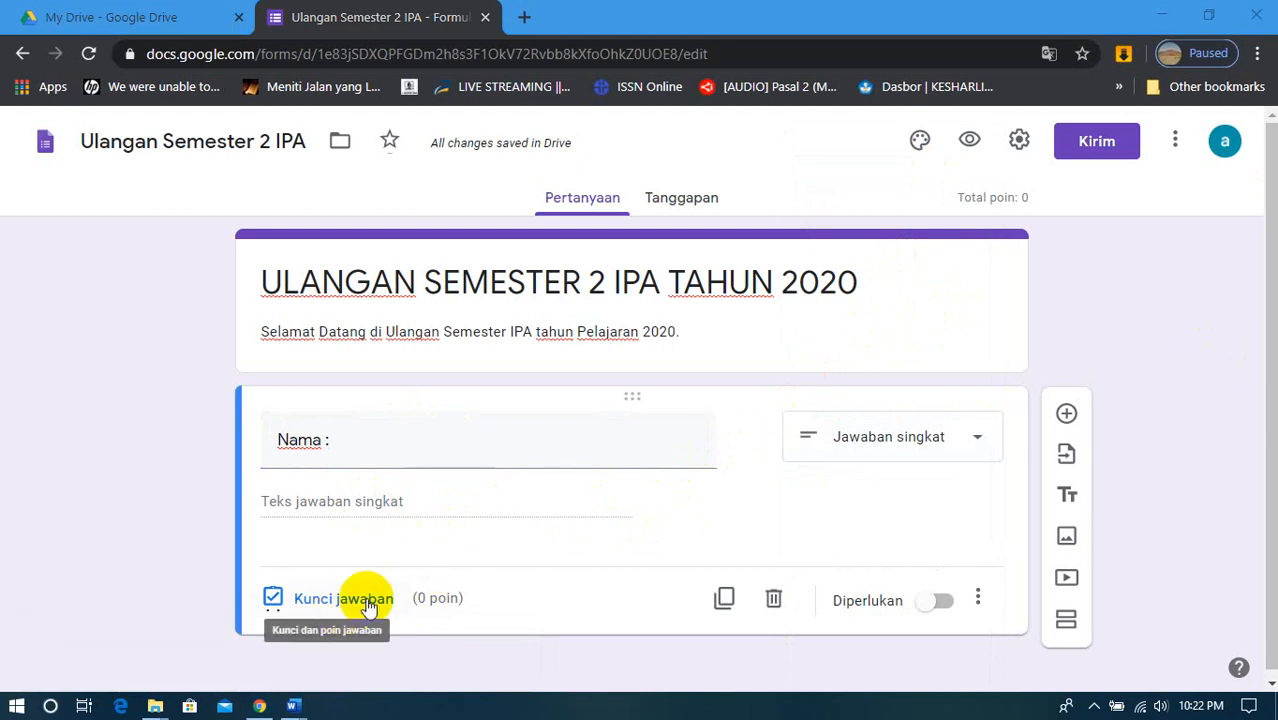
{"action": "triple_click", "coordinate": [350, 442]}
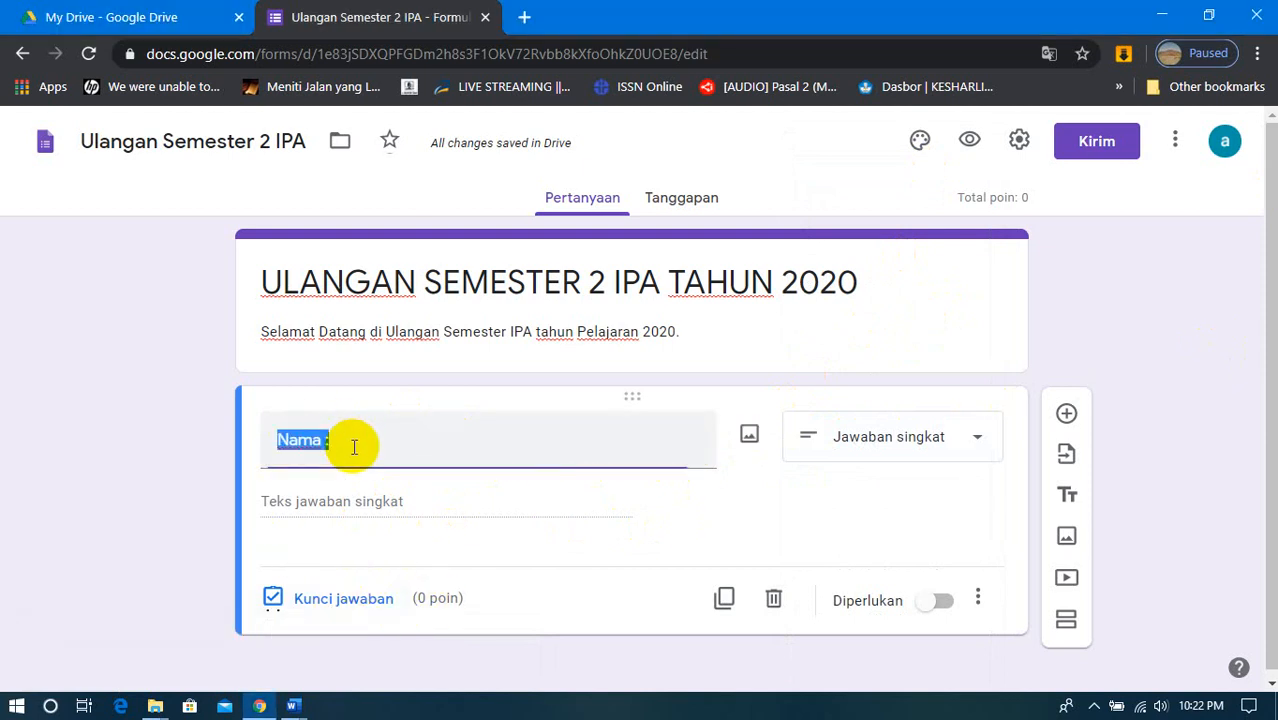
{"action": "left_click", "coordinate": [366, 446]}
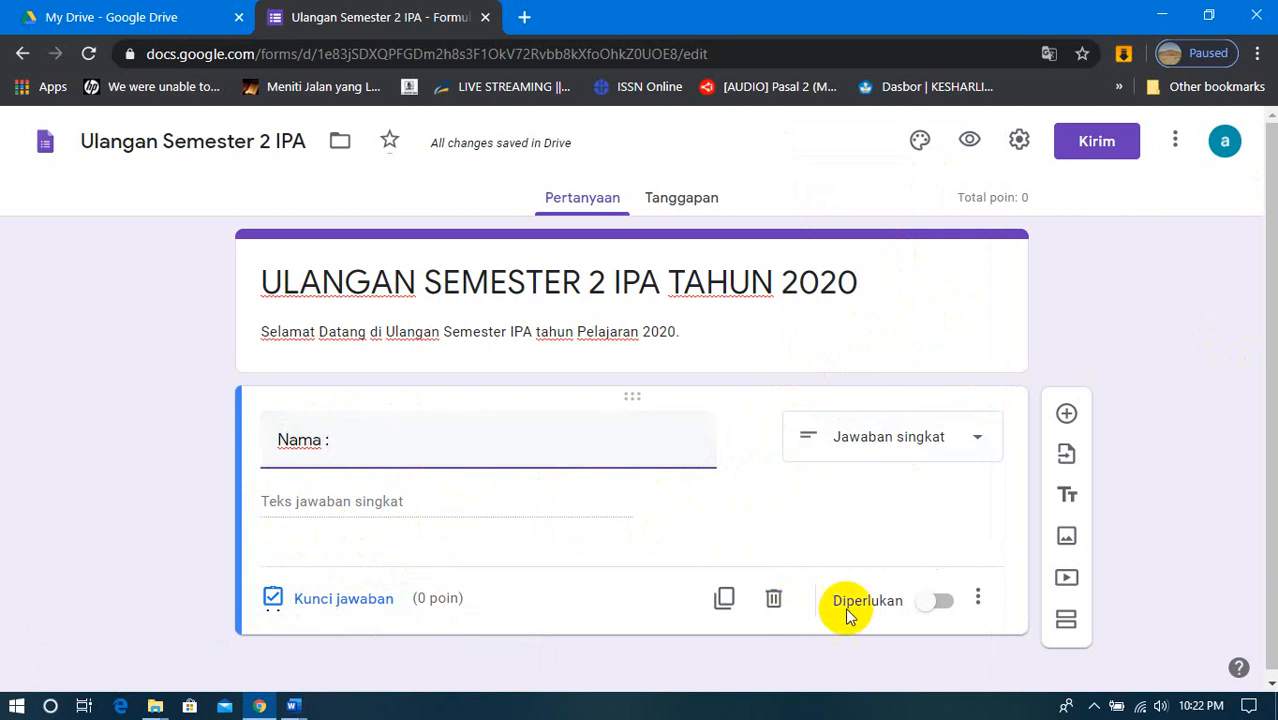
{"action": "left_click", "coordinate": [946, 601]}
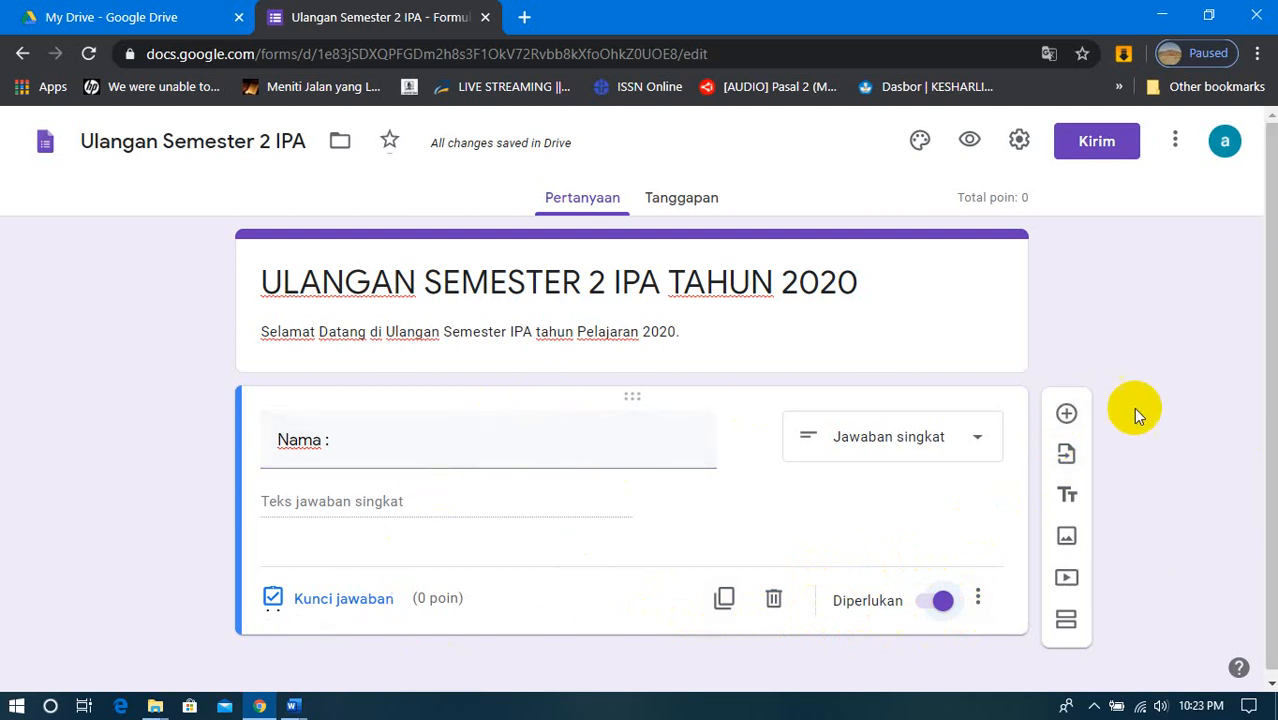
- Add a second required question titled "Kelas :" with the Jawaban singkat answer type
{"action": "left_click", "coordinate": [1067, 413]}
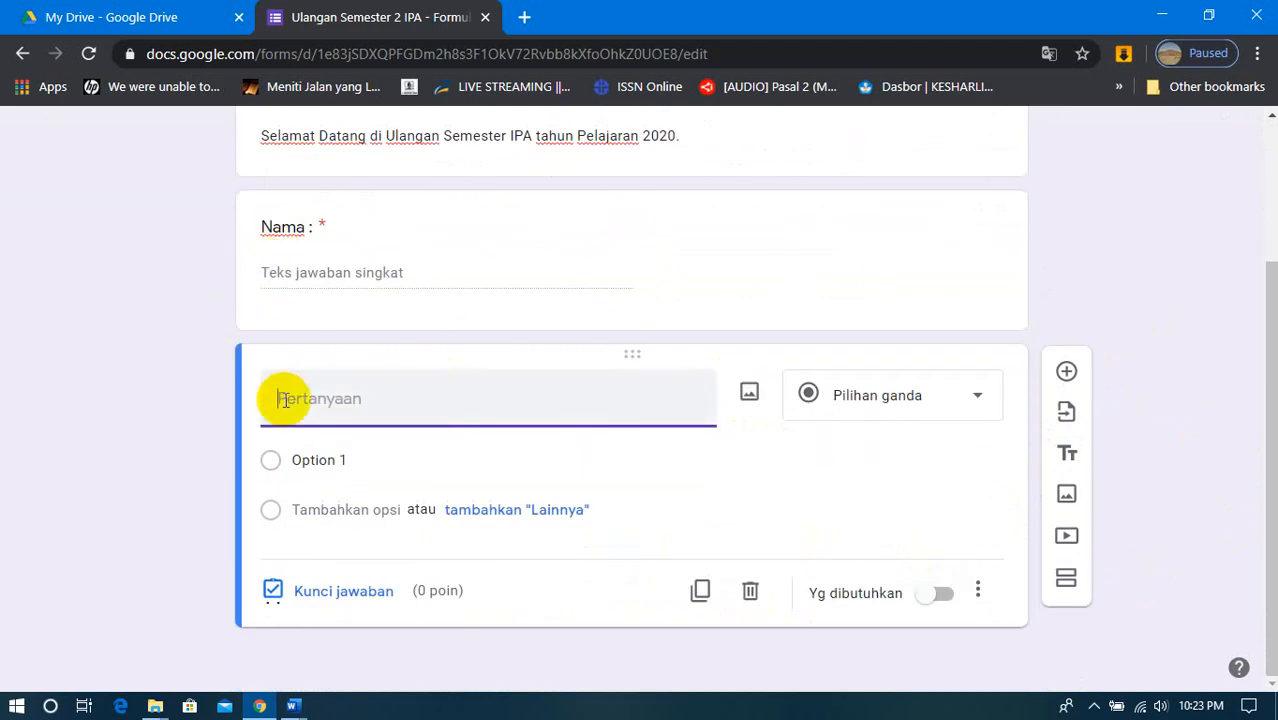
{"action": "type", "text": "Kelas :"}
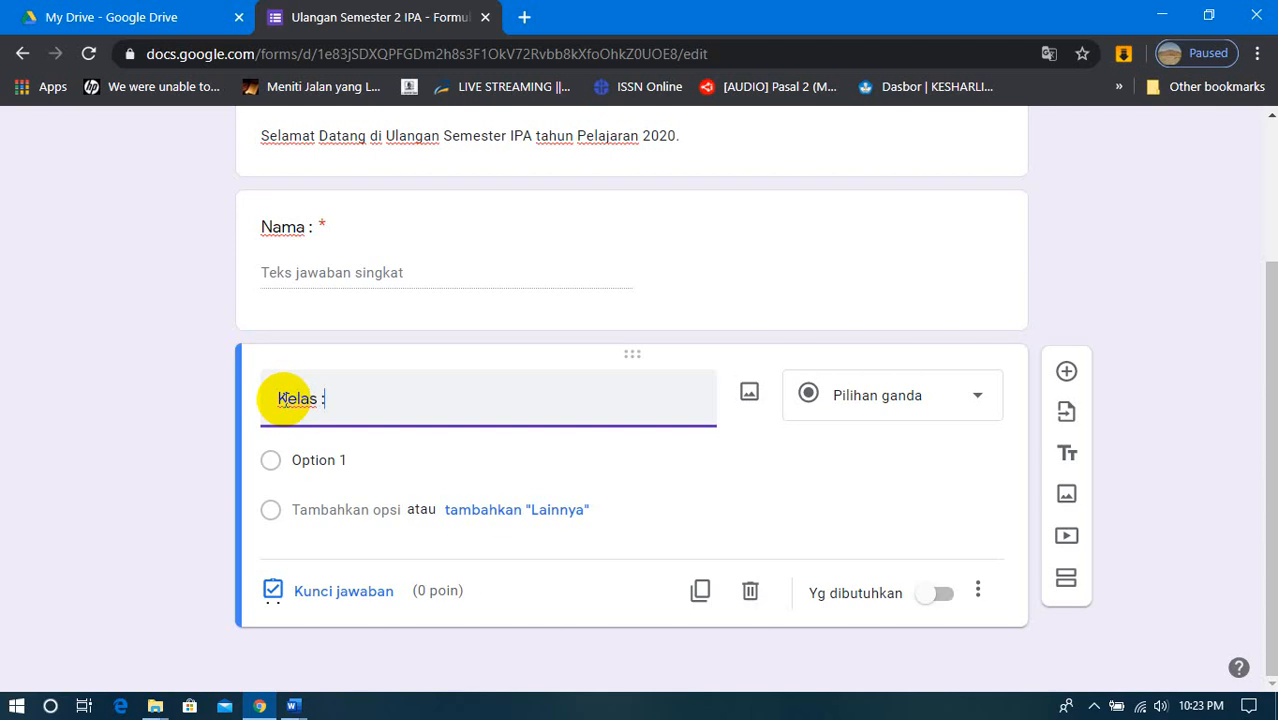
{"action": "left_click", "coordinate": [952, 392]}
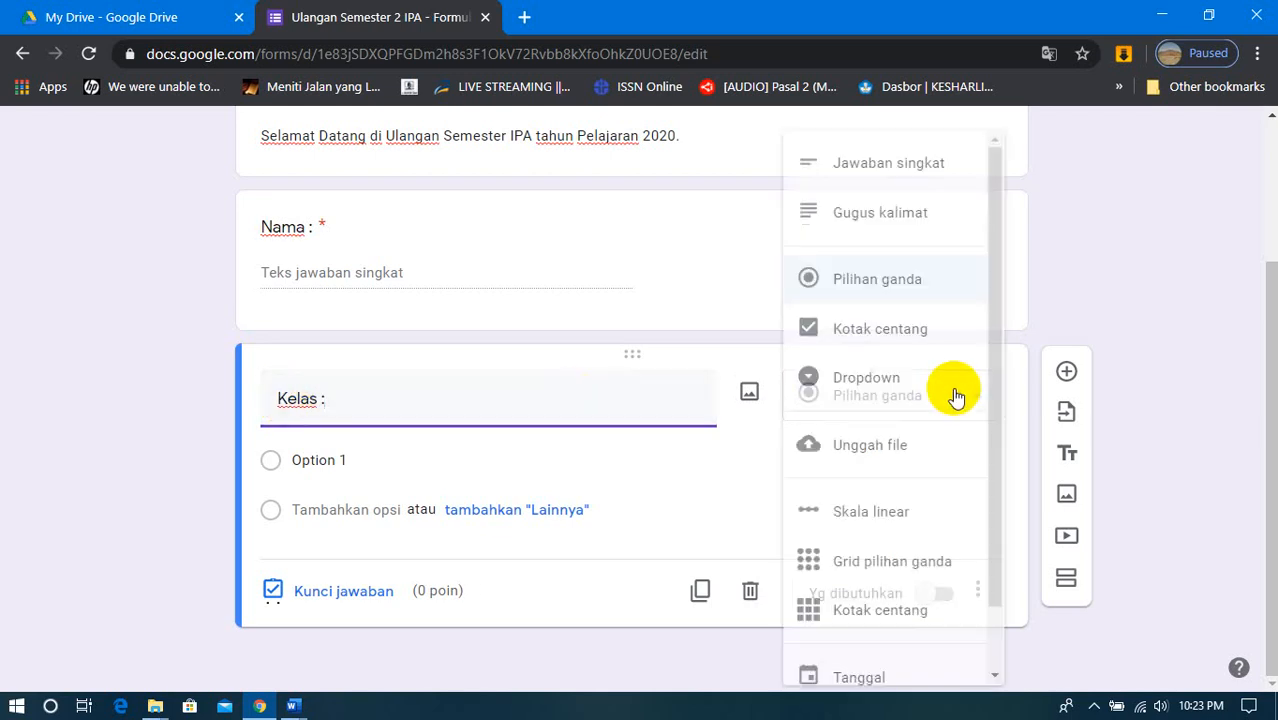
{"action": "left_click", "coordinate": [887, 165]}
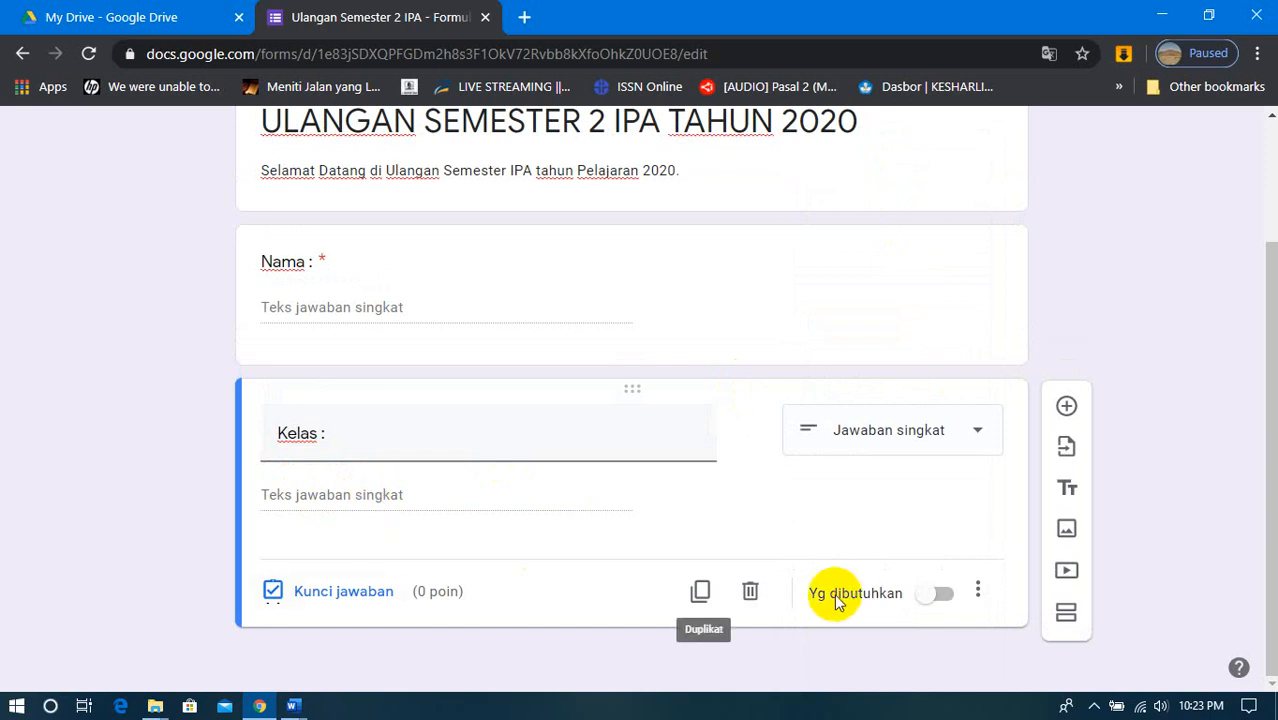
{"action": "left_click", "coordinate": [943, 597]}
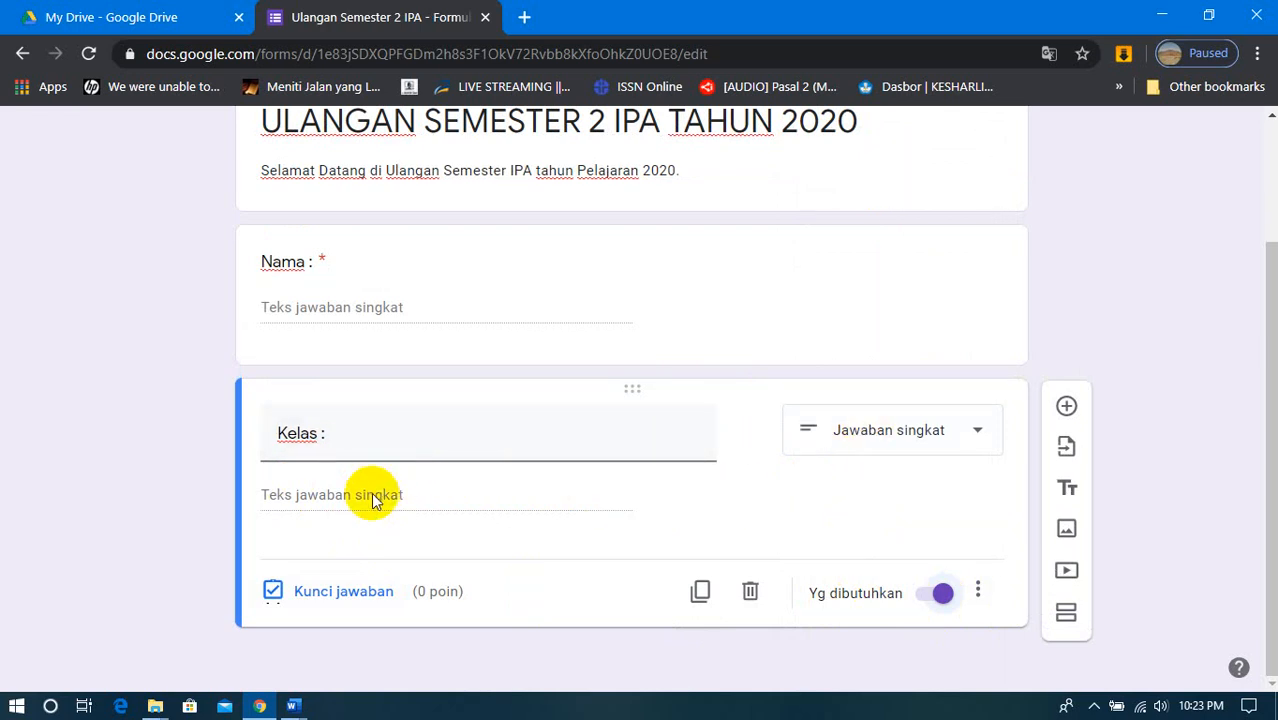
- Change the Kelas question's answer type to Dropdown and enter the options 7.1, 7.2 and 7.3
{"action": "left_click", "coordinate": [968, 438]}
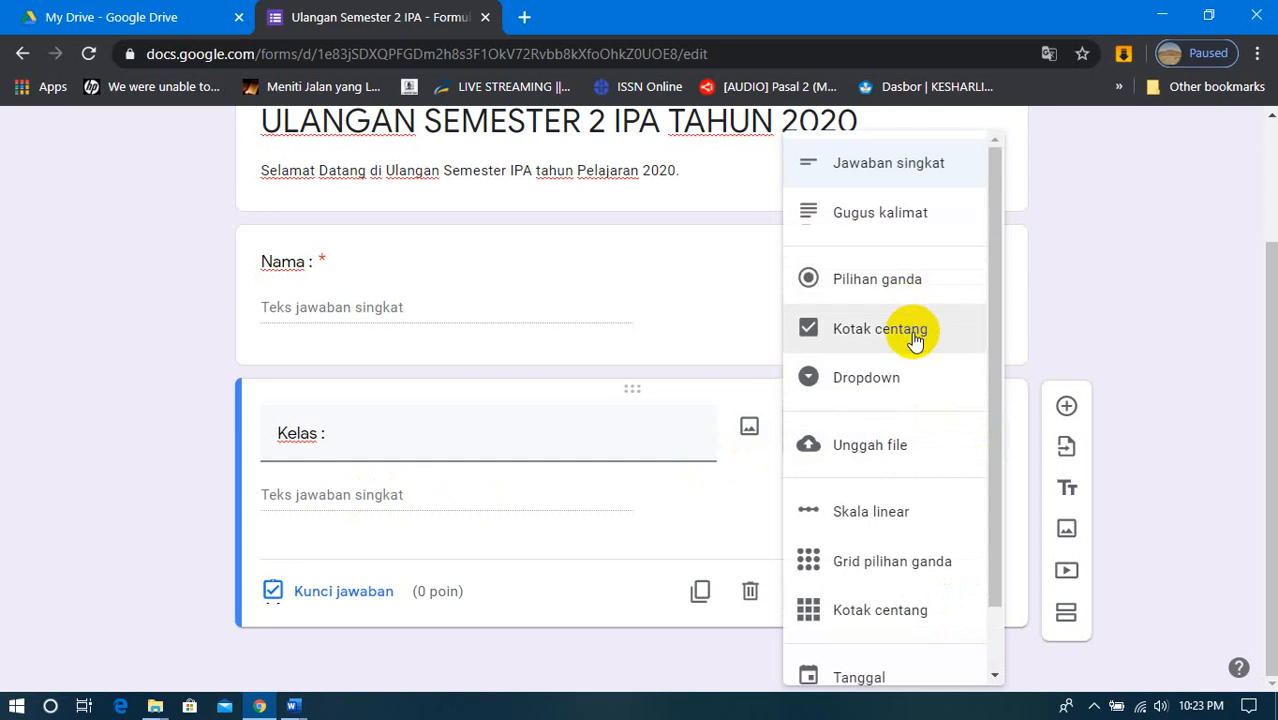
{"action": "left_click", "coordinate": [910, 385]}
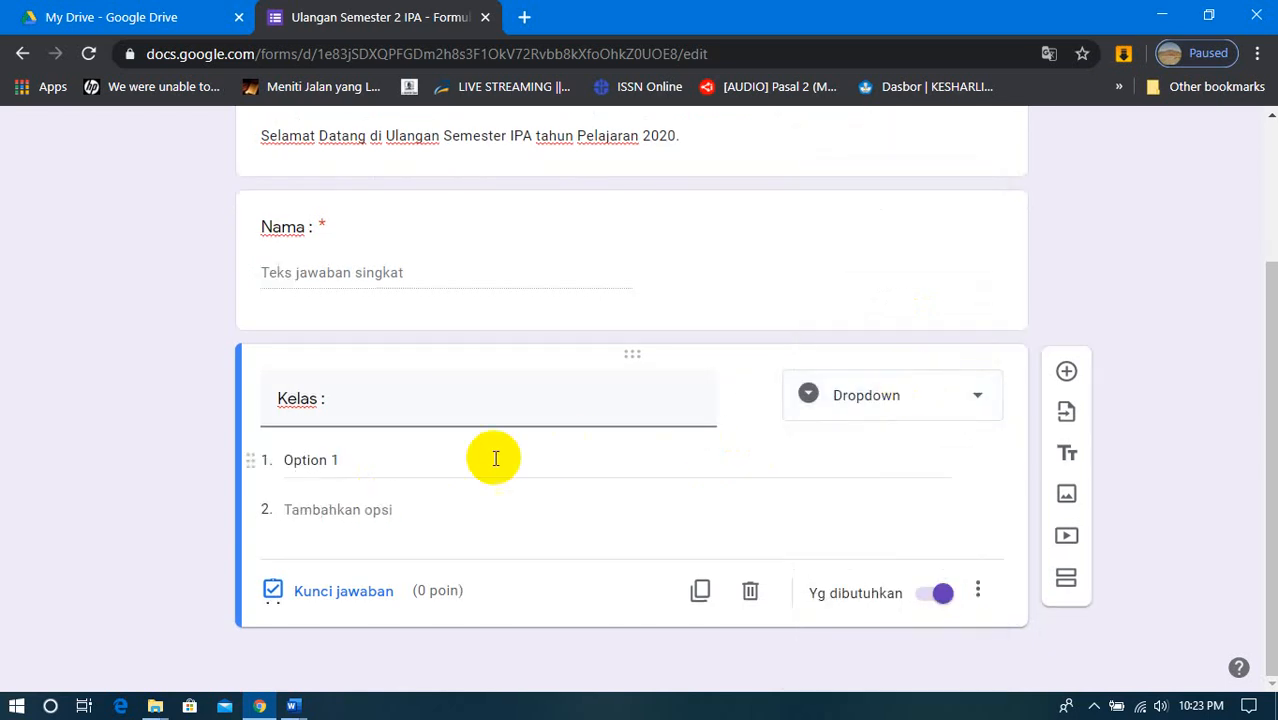
{"action": "left_click", "coordinate": [365, 468]}
{"action": "type", "text": "7.1"}
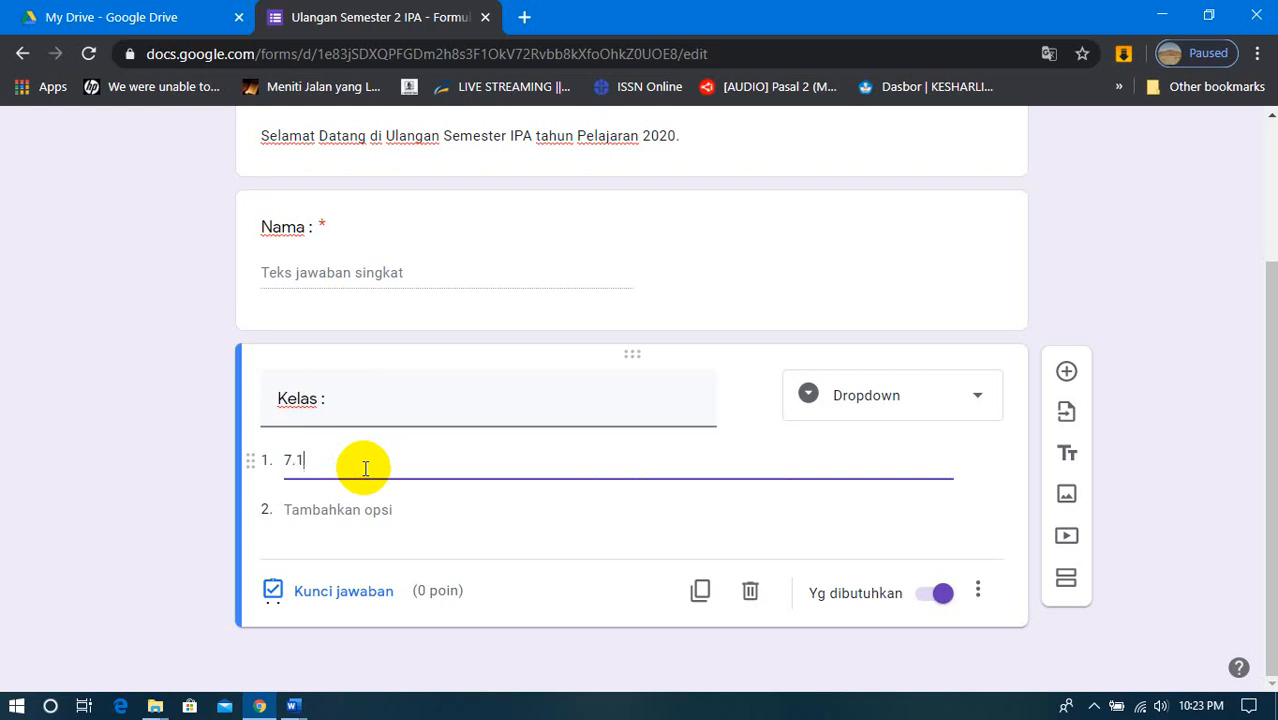
{"action": "key", "text": "Return"}
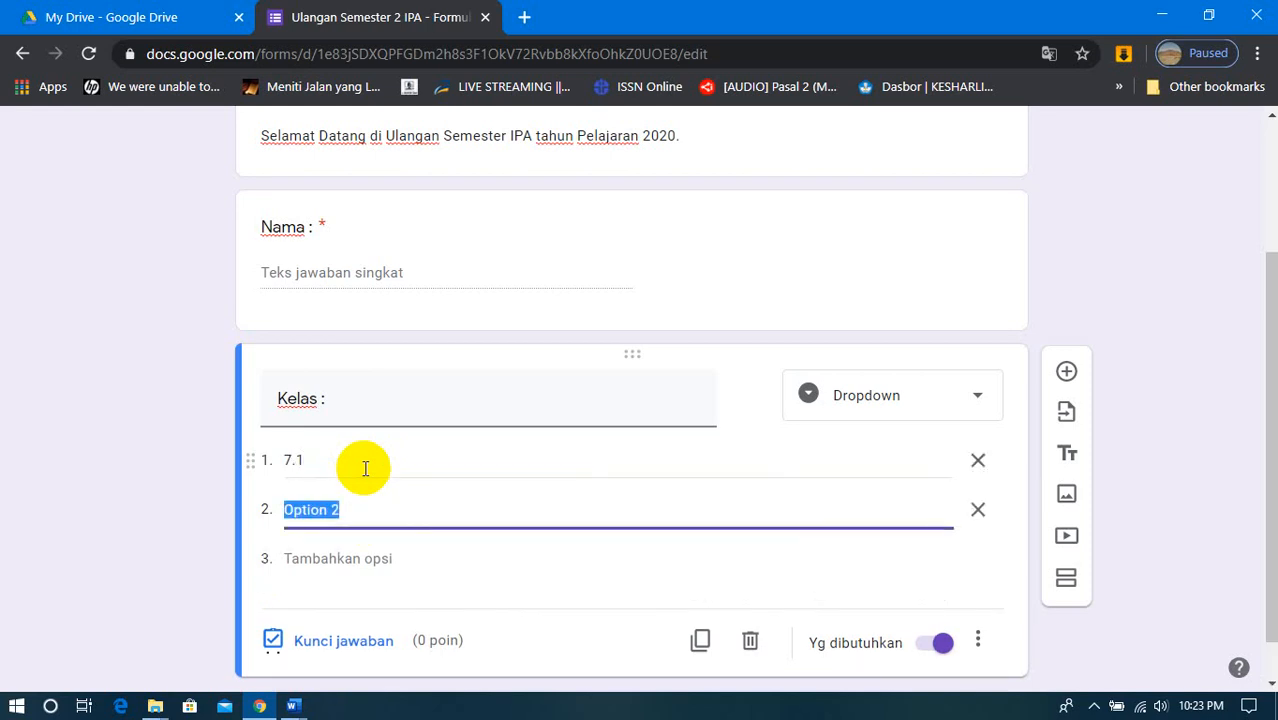
{"action": "type", "text": "7.2"}
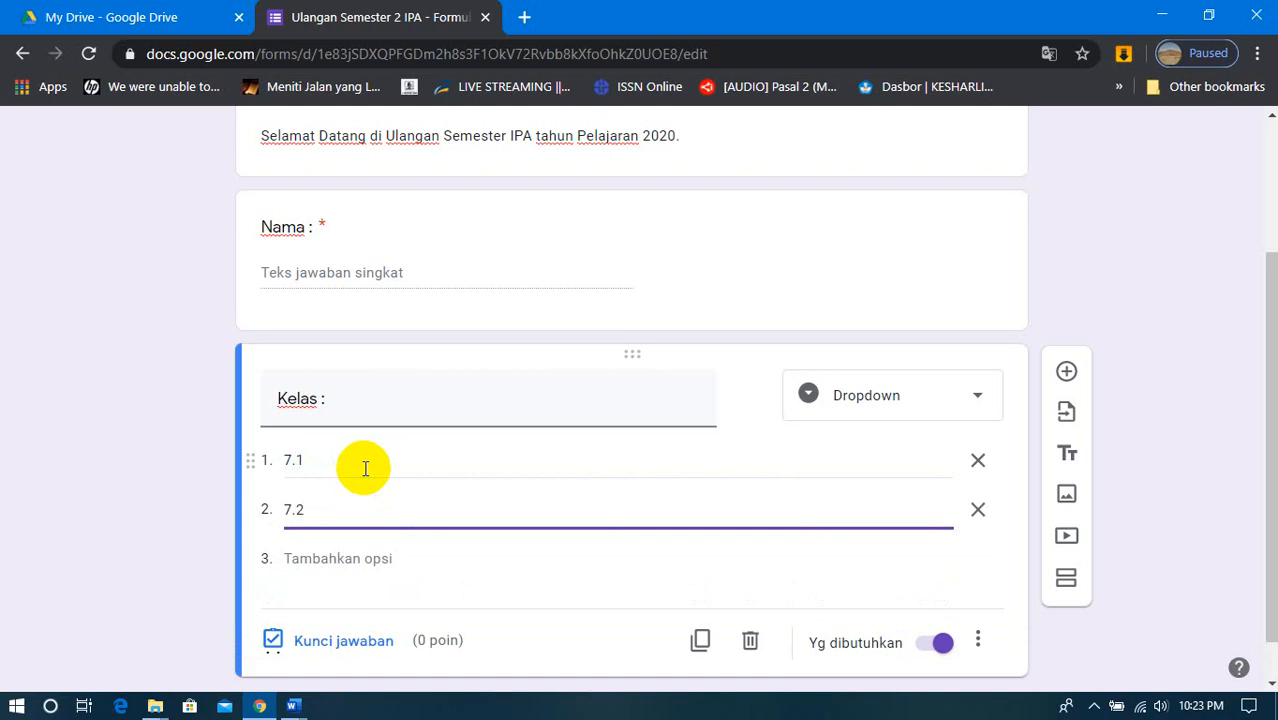
{"action": "key", "text": "Return"}
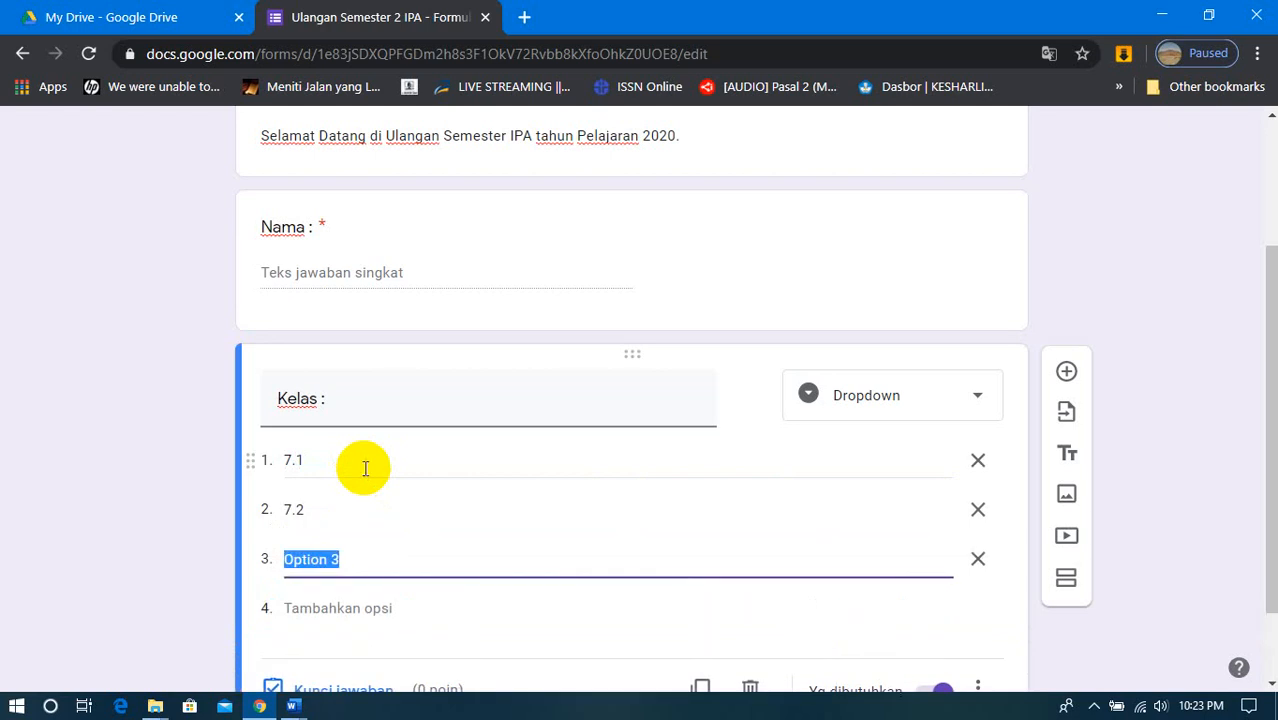
{"action": "type", "text": "7.3"}
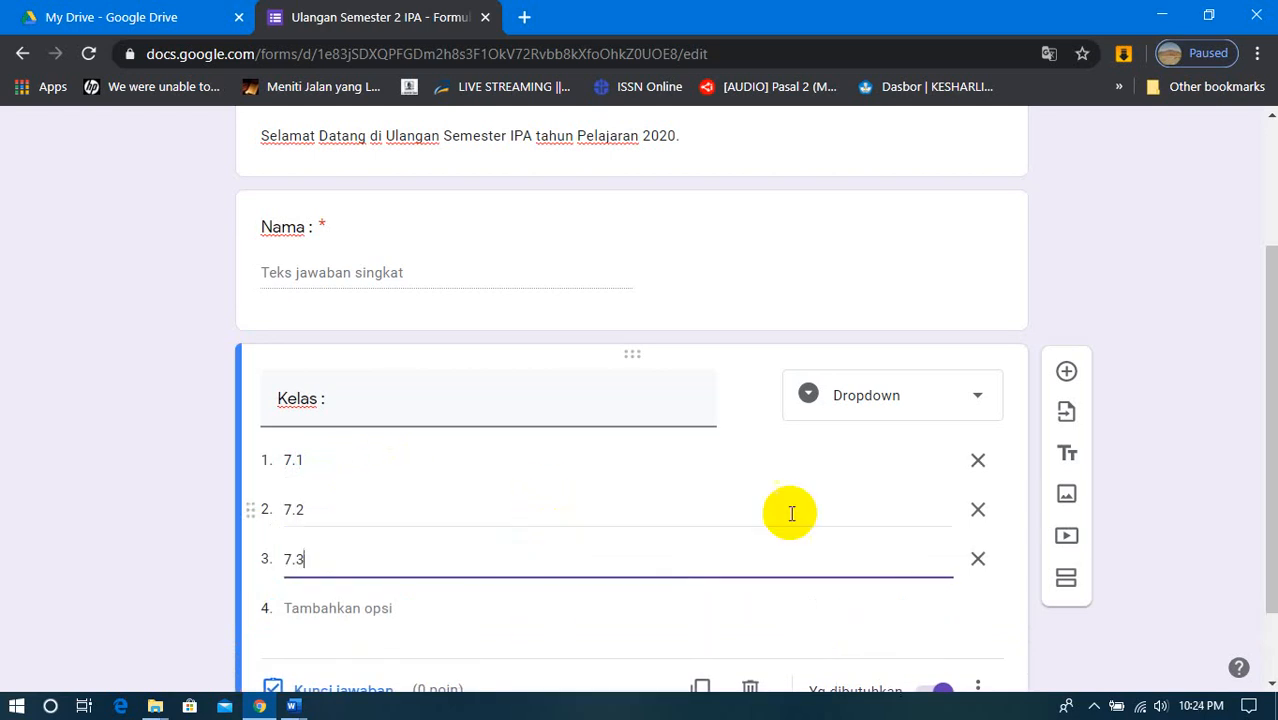
- Check the Kelas question in the editor and open the preview of the form
{"action": "scroll", "coordinate": [630, 476], "scroll_direction": "down", "scroll_amount": 1}
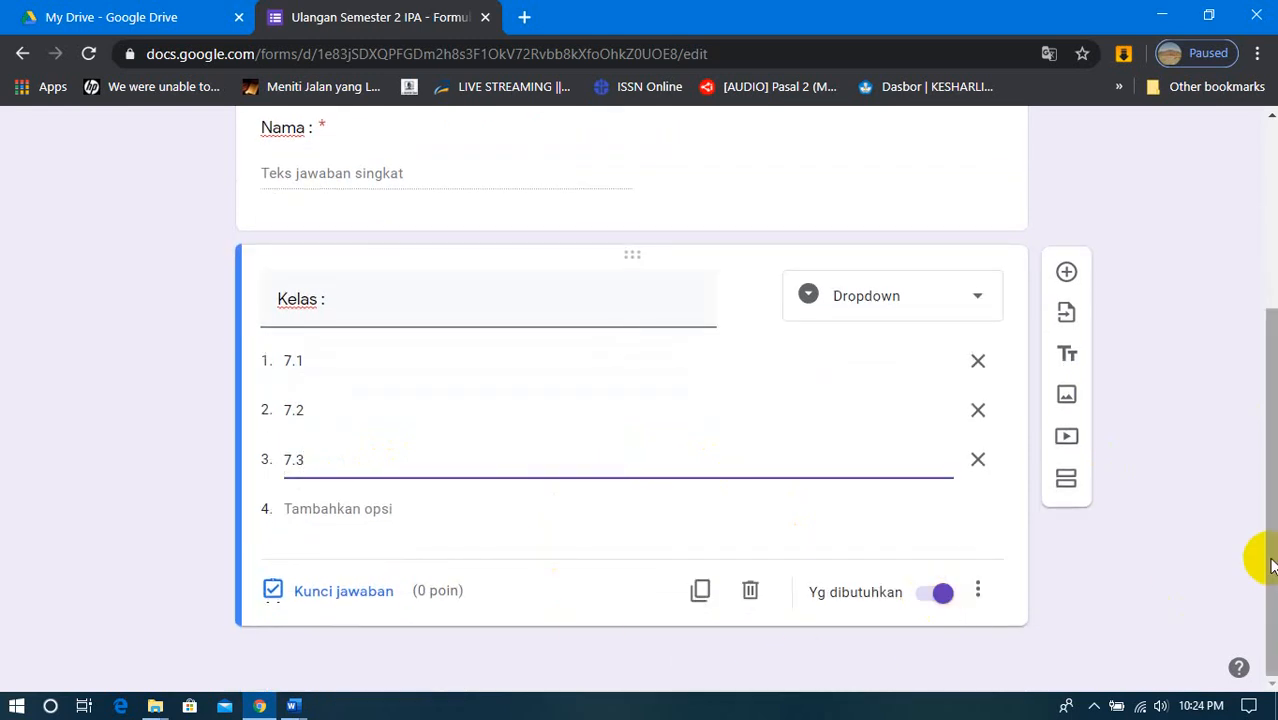
{"action": "scroll", "coordinate": [1270, 565], "scroll_direction": "up", "scroll_amount": 3}
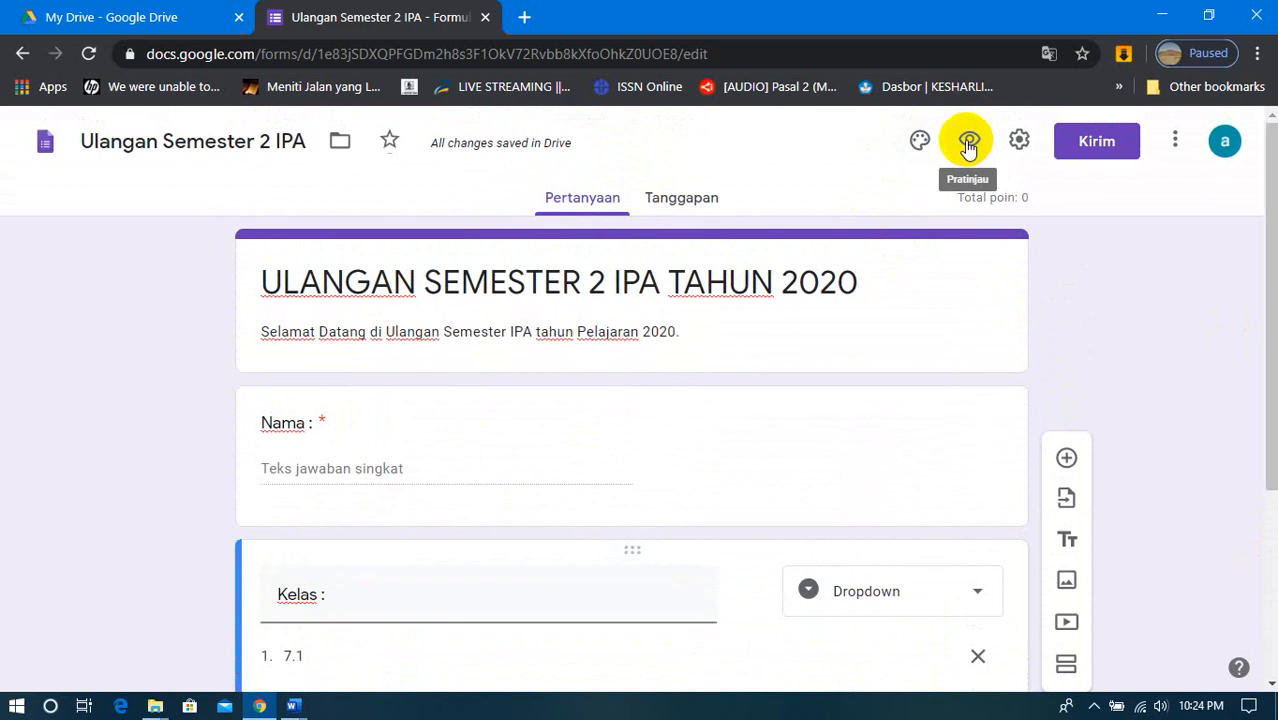
{"action": "left_click", "coordinate": [968, 146]}
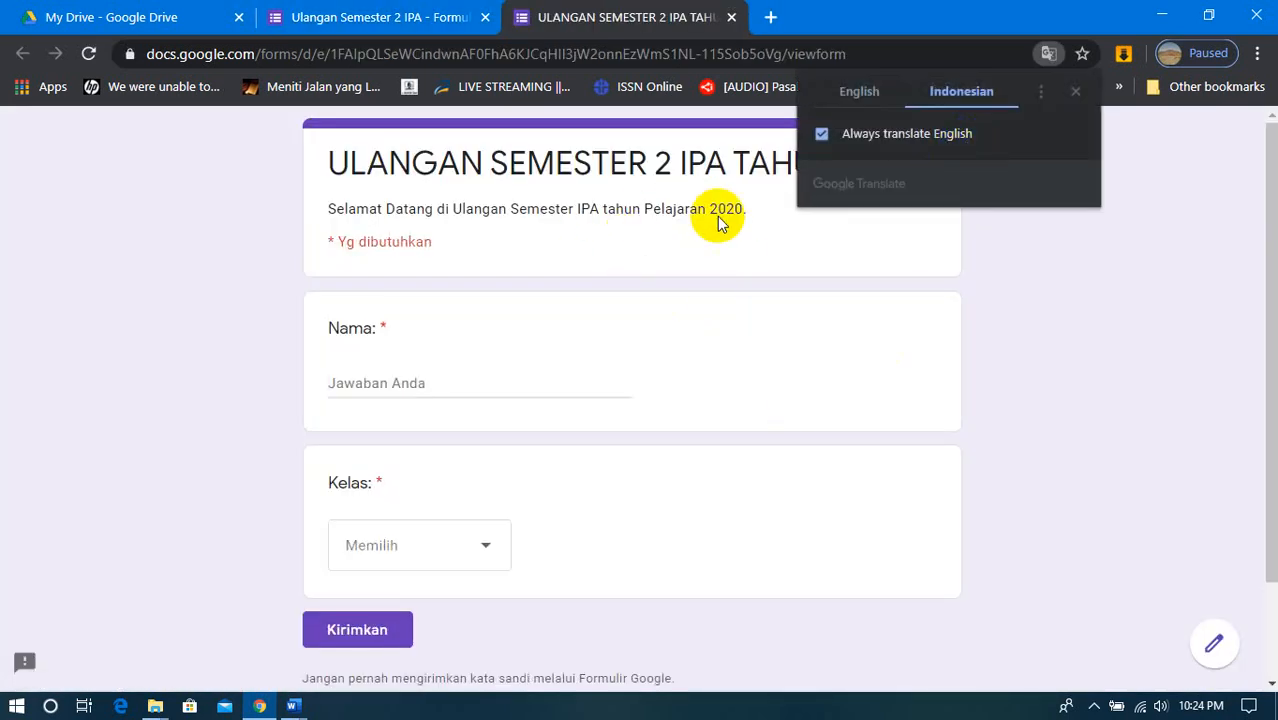
- Dismiss the translation prompt and check the Nama answer field and the Kelas dropdown options in the form preview
{"action": "left_click", "coordinate": [1075, 92]}
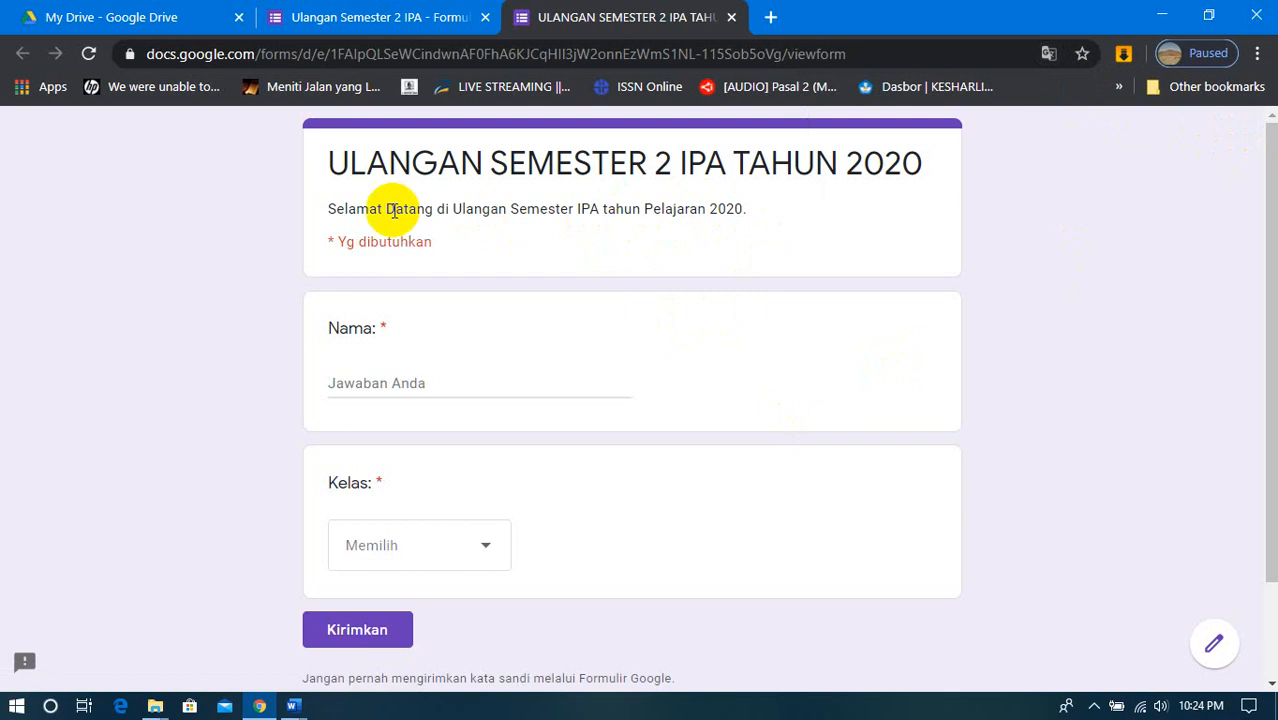
{"action": "left_click", "coordinate": [370, 381]}
{"action": "scroll", "coordinate": [400, 440], "scroll_direction": "down", "scroll_amount": 1}
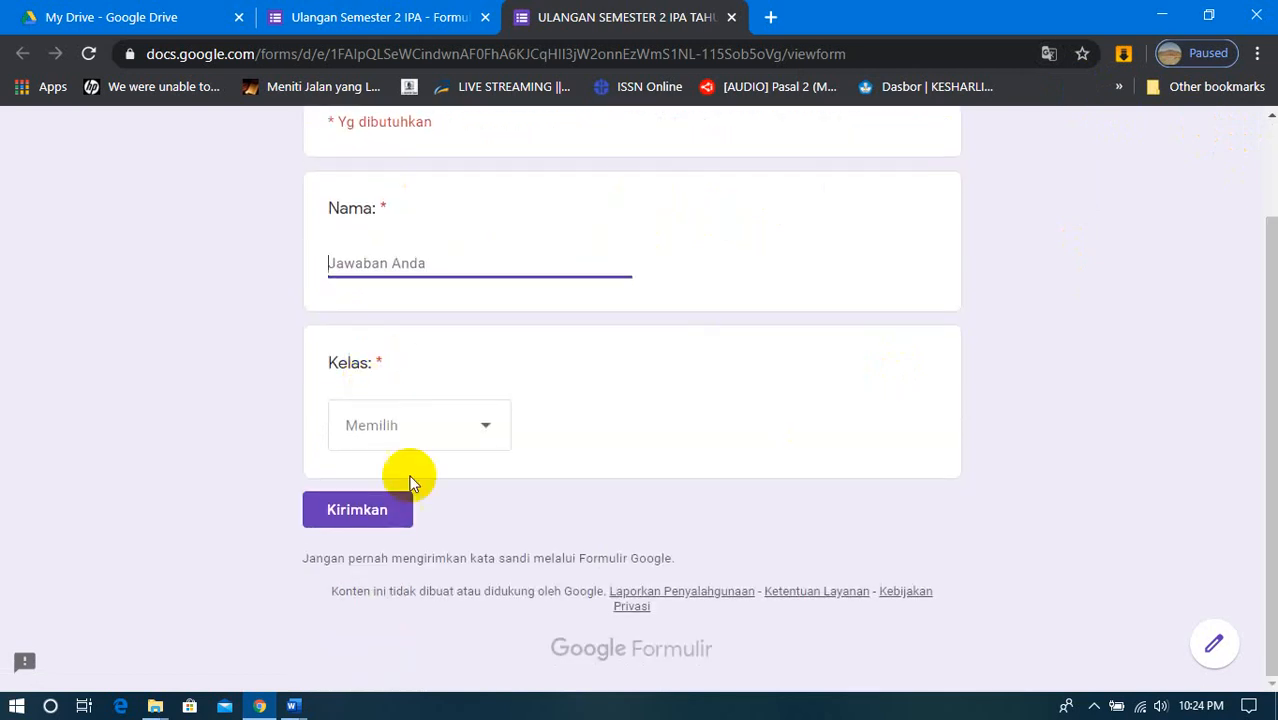
{"action": "left_click", "coordinate": [488, 425]}
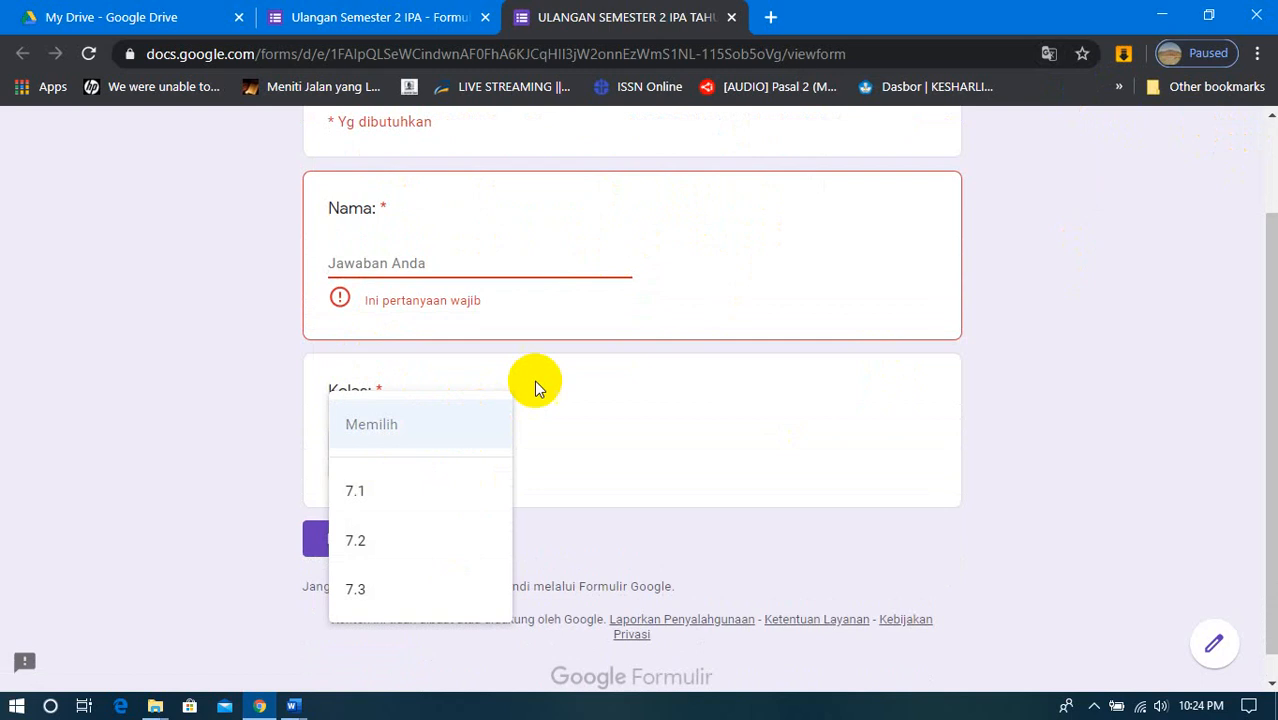
{"action": "left_click", "coordinate": [542, 266]}
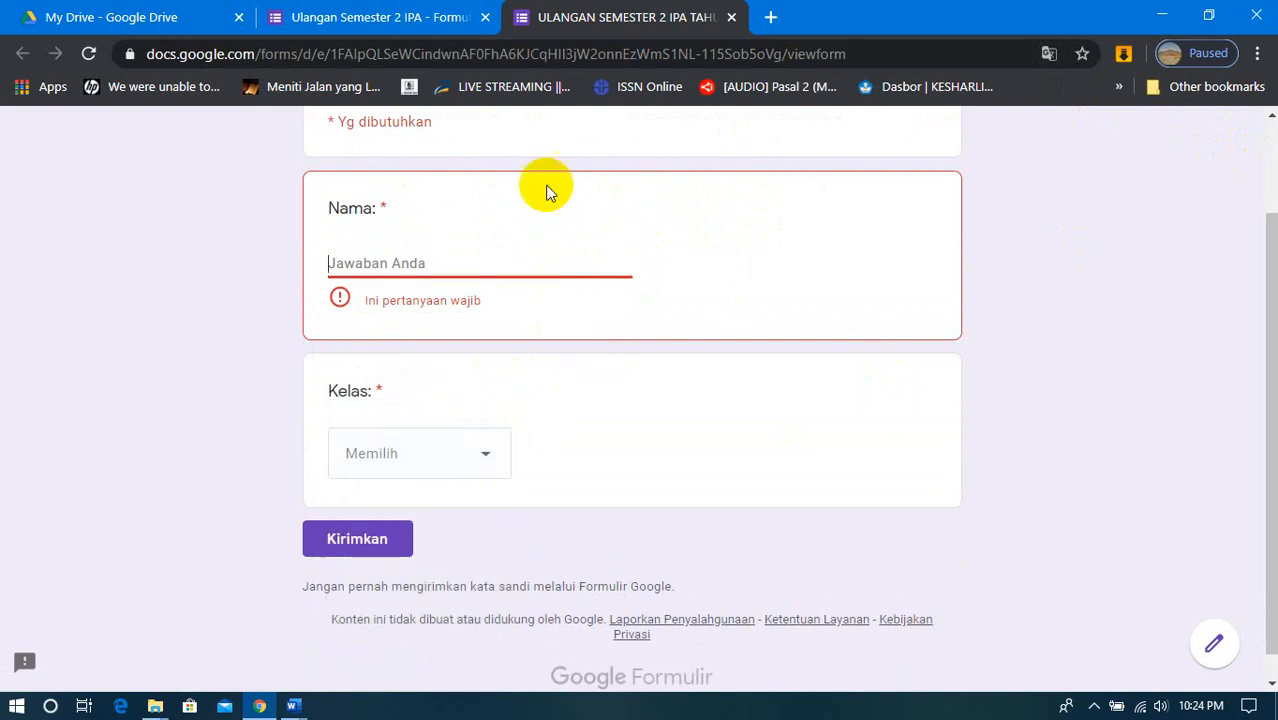
{"action": "scroll", "coordinate": [842, 220], "scroll_direction": "up", "scroll_amount": 1}
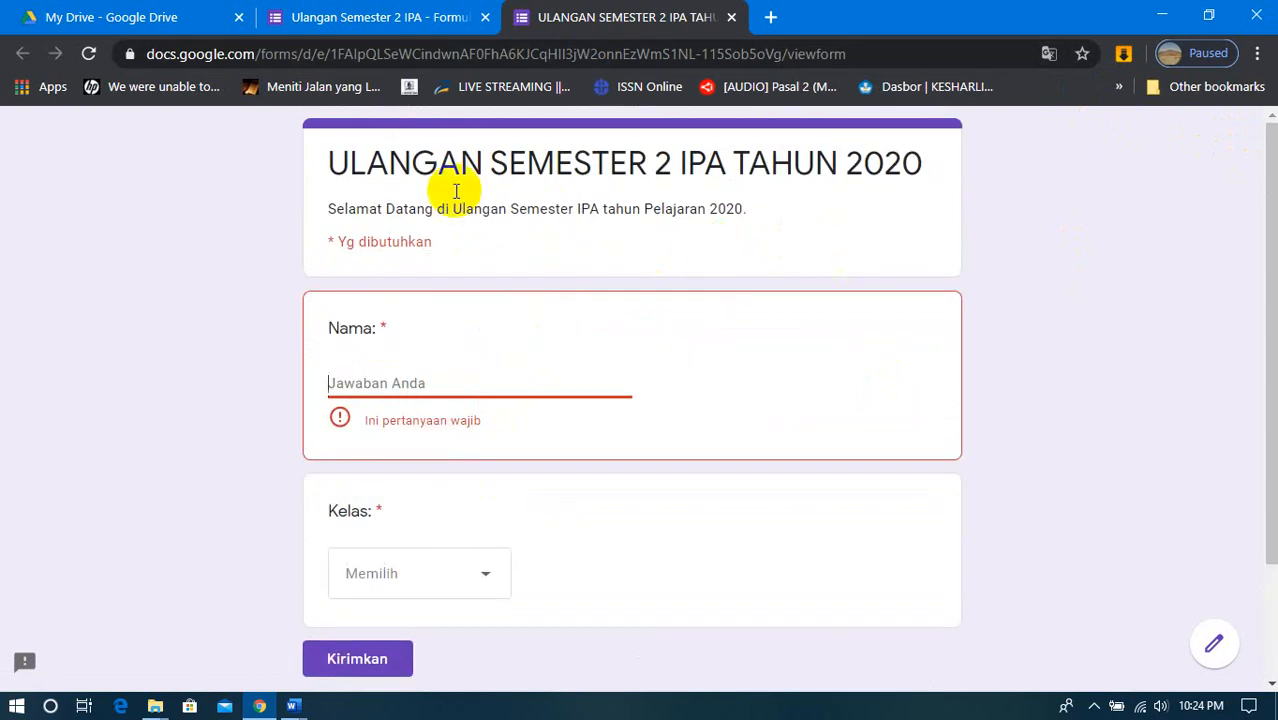
- Return to the form editor and add a question titled "Jenis Kelamin :" with the Pilihan ganda answer type
{"action": "left_click", "coordinate": [405, 24]}
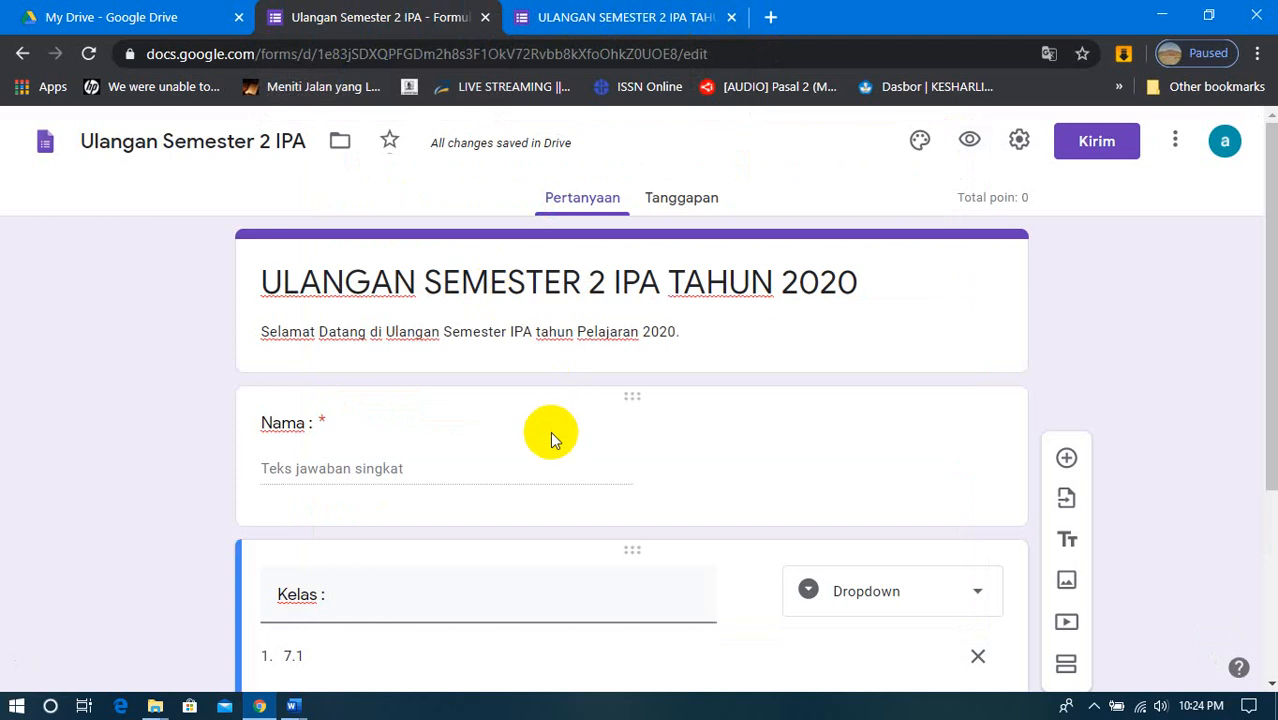
{"action": "scroll", "coordinate": [572, 457], "scroll_direction": "down", "scroll_amount": 2}
{"action": "scroll", "coordinate": [574, 457], "scroll_direction": "down", "scroll_amount": 1}
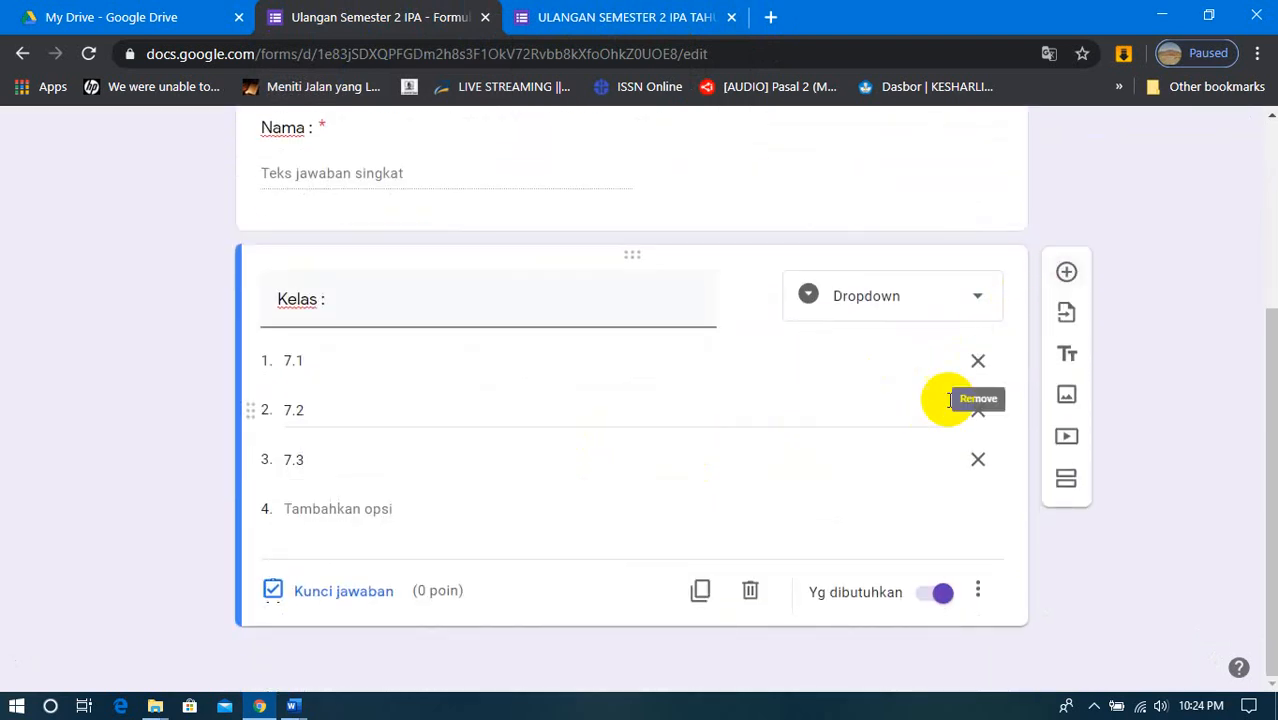
{"action": "left_click", "coordinate": [802, 400]}
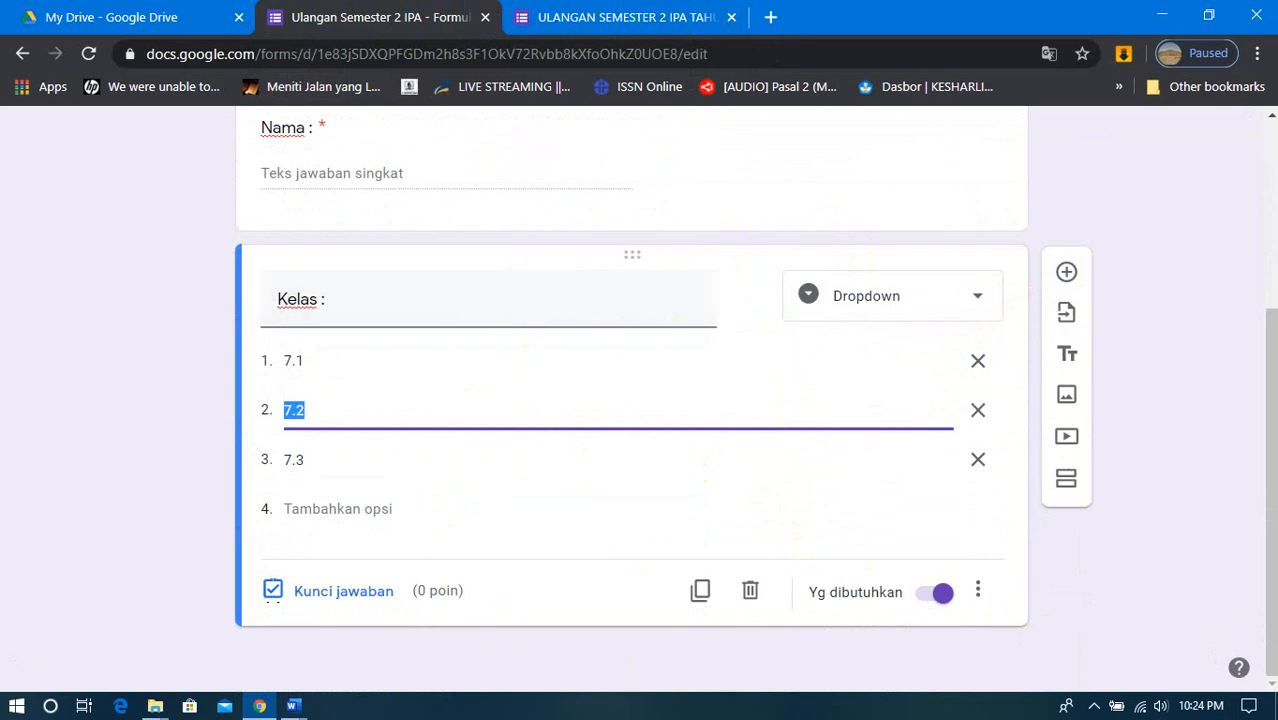
{"action": "left_click", "coordinate": [1080, 280]}
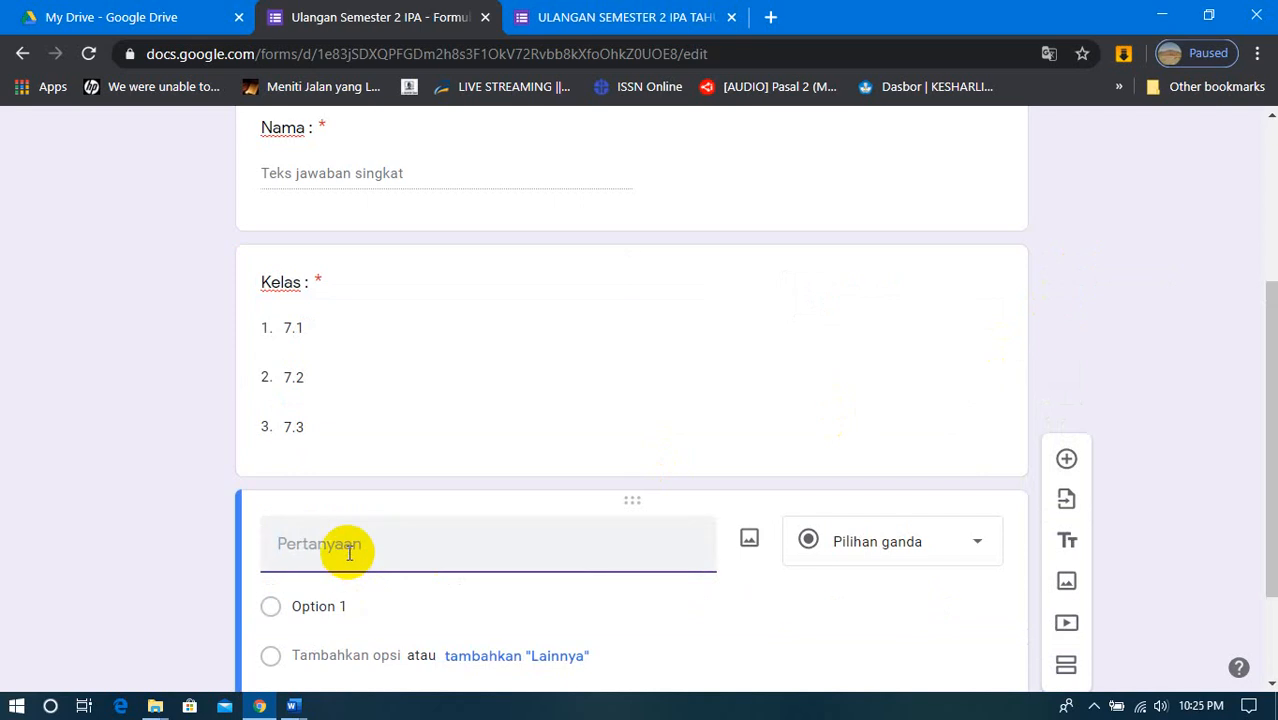
{"action": "type", "text": "Jenis Kelamin"}
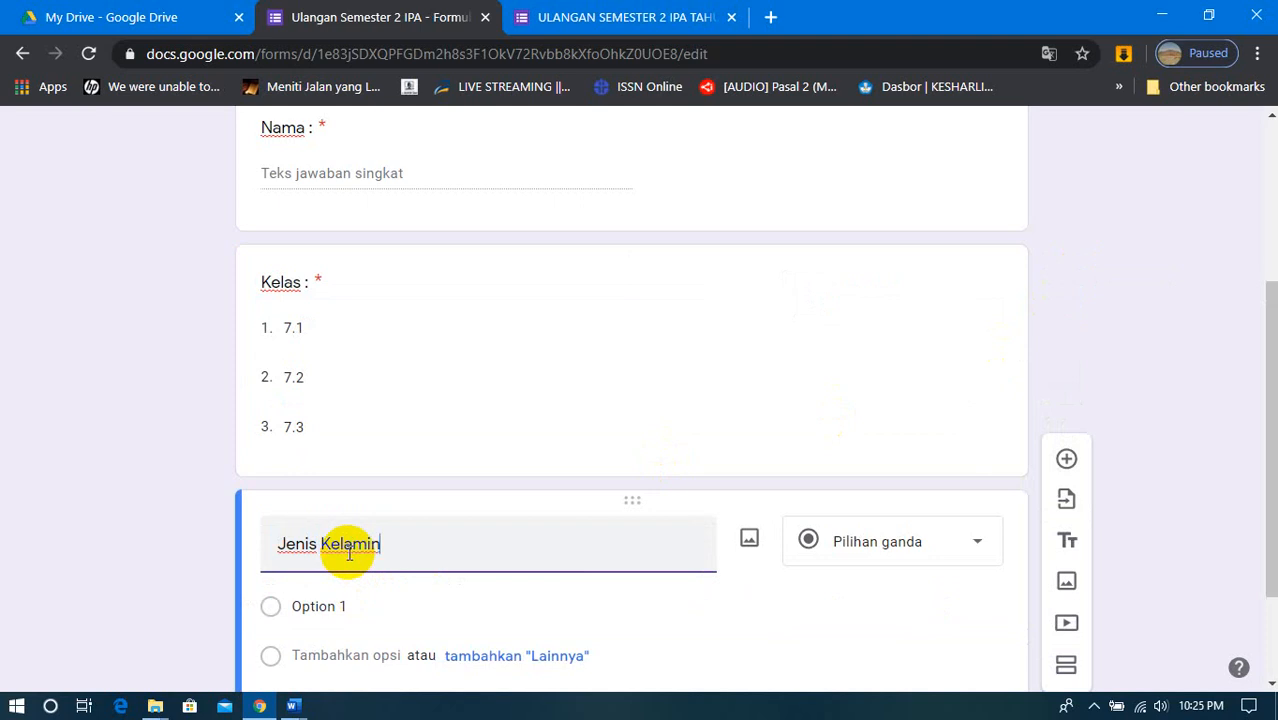
{"action": "scroll", "coordinate": [349, 552], "scroll_direction": "down", "scroll_amount": 2}
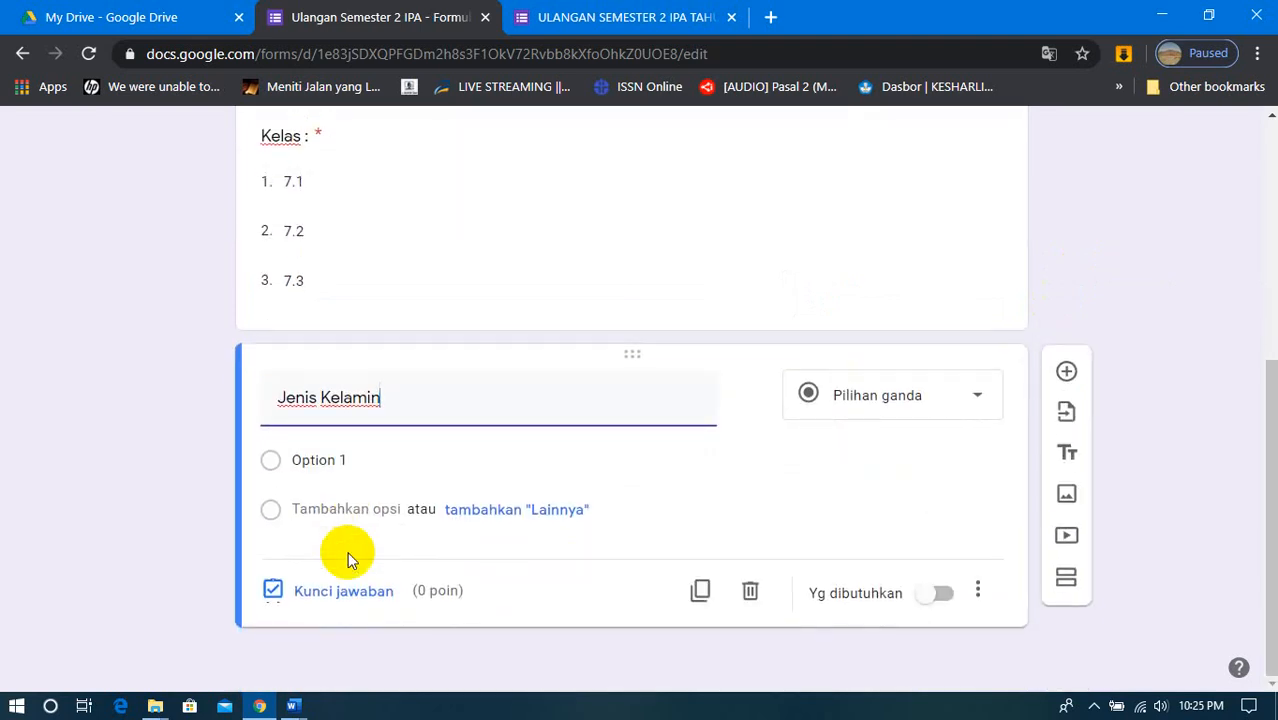
{"action": "type", "text": "min :"}
{"action": "left_click", "coordinate": [945, 398]}
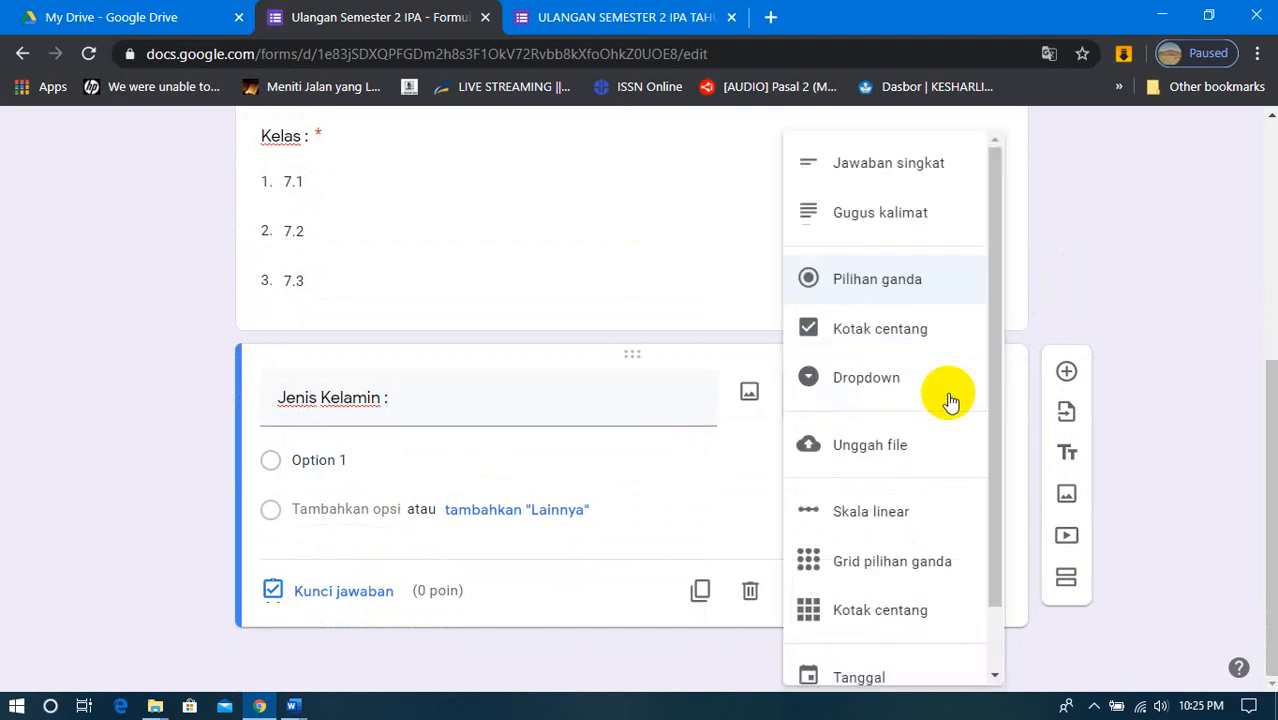
{"action": "left_click", "coordinate": [913, 284]}
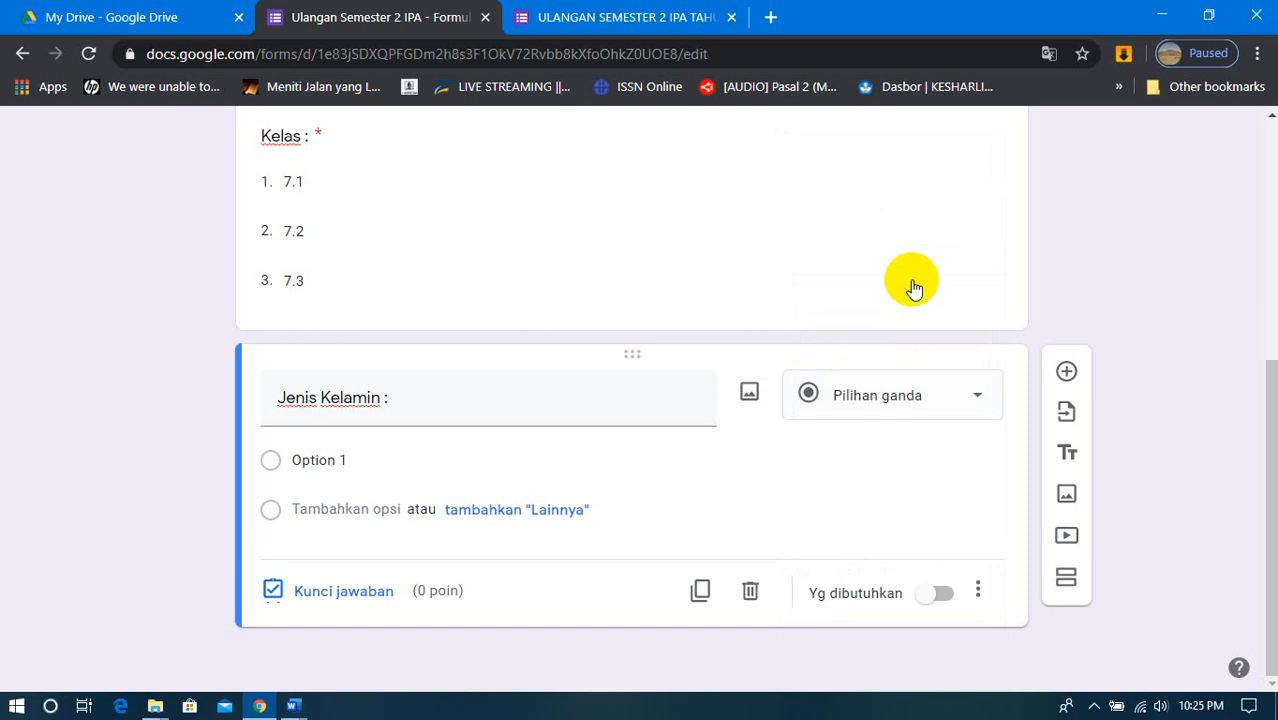
- Enter Laki-laki and Perempuan as the two answer options of the Jenis Kelamin question
{"action": "left_click", "coordinate": [418, 461]}
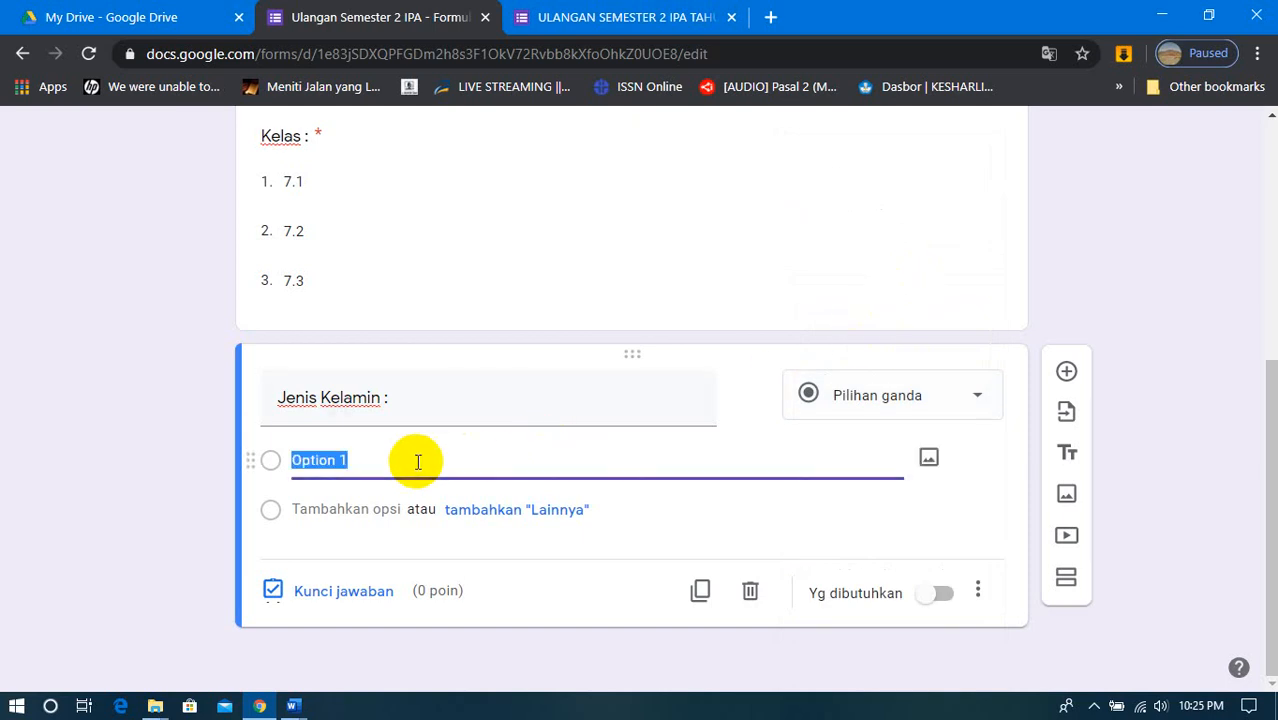
{"action": "type", "text": "Laki-"}
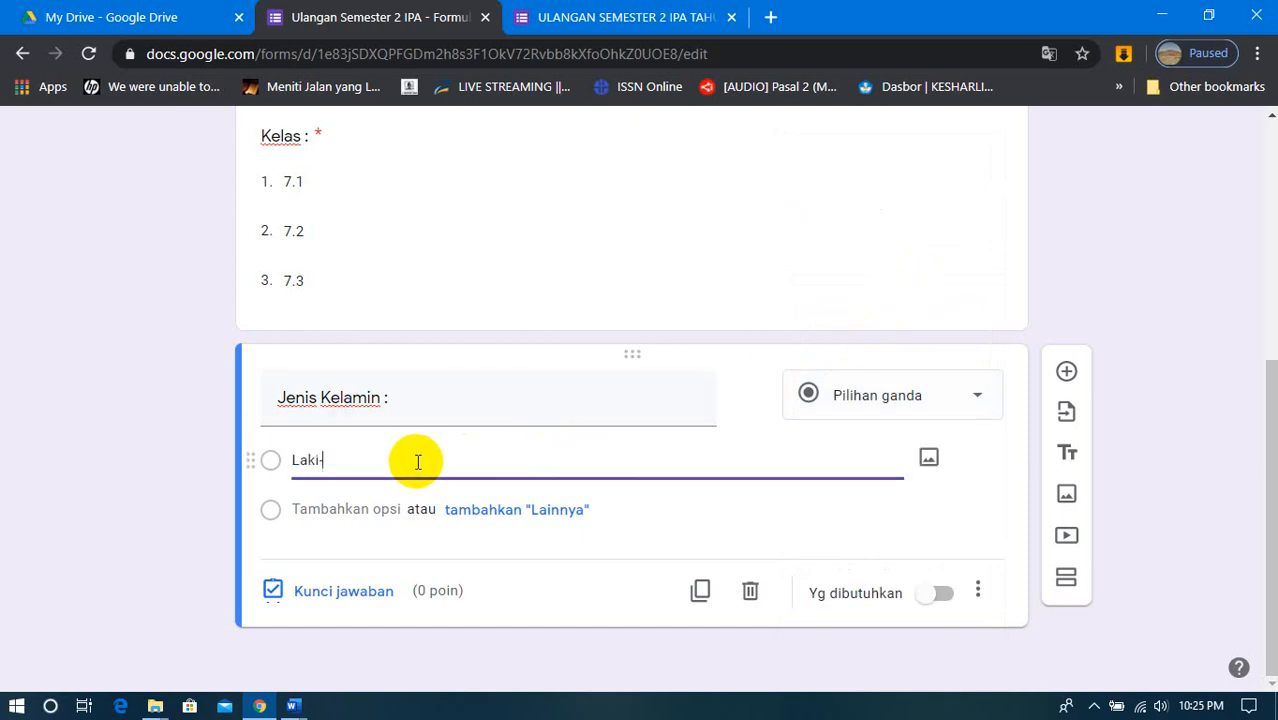
{"action": "type", "text": "laki"}
{"action": "key", "text": "Return"}
{"action": "type", "text": "P"}
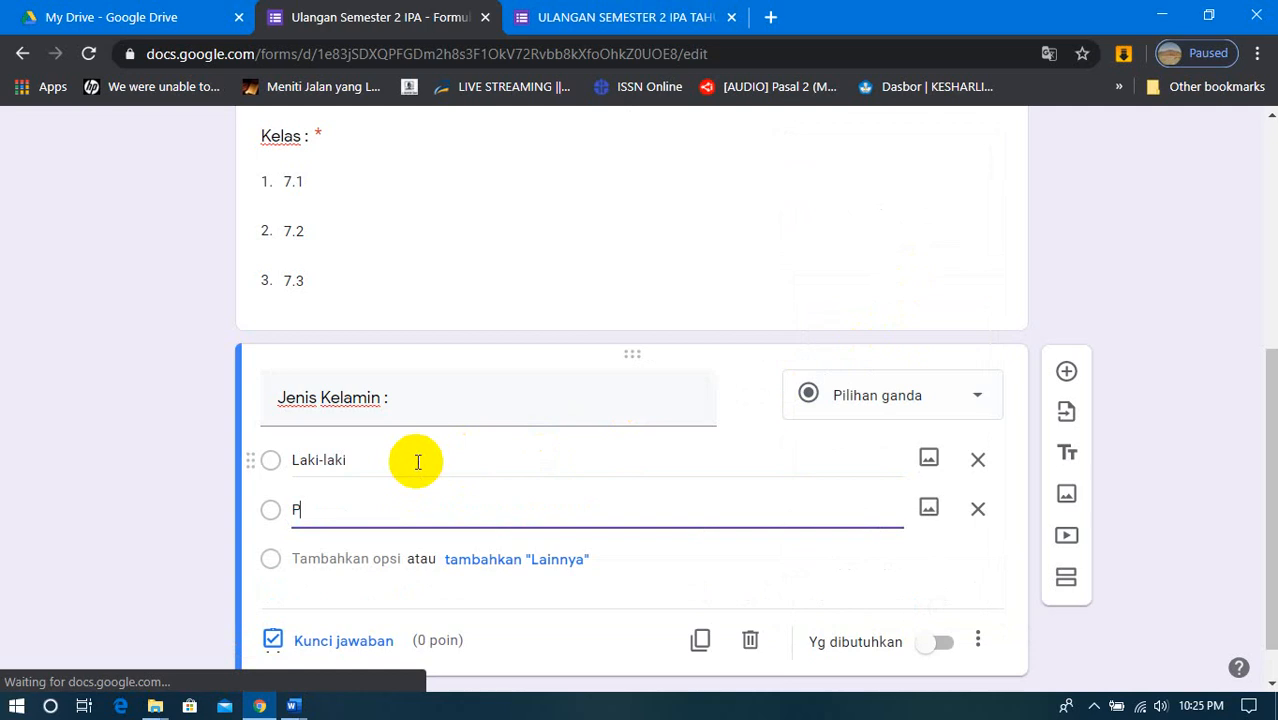
{"action": "type", "text": "erempuan"}
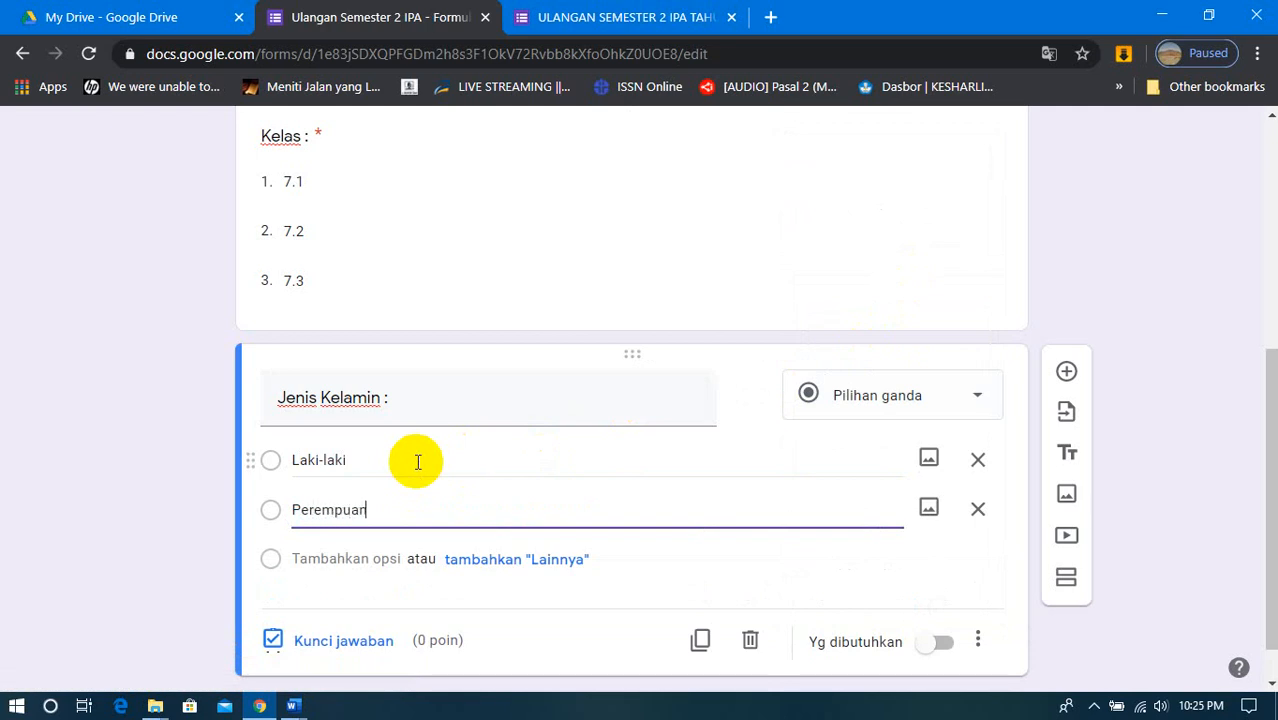
- Review the questions in the editor, then switch to the form preview and reload it to check the Jenis Kelamin question
{"action": "scroll", "coordinate": [418, 462], "scroll_direction": "up", "scroll_amount": 5}
{"action": "scroll", "coordinate": [414, 458], "scroll_direction": "down", "scroll_amount": 5}
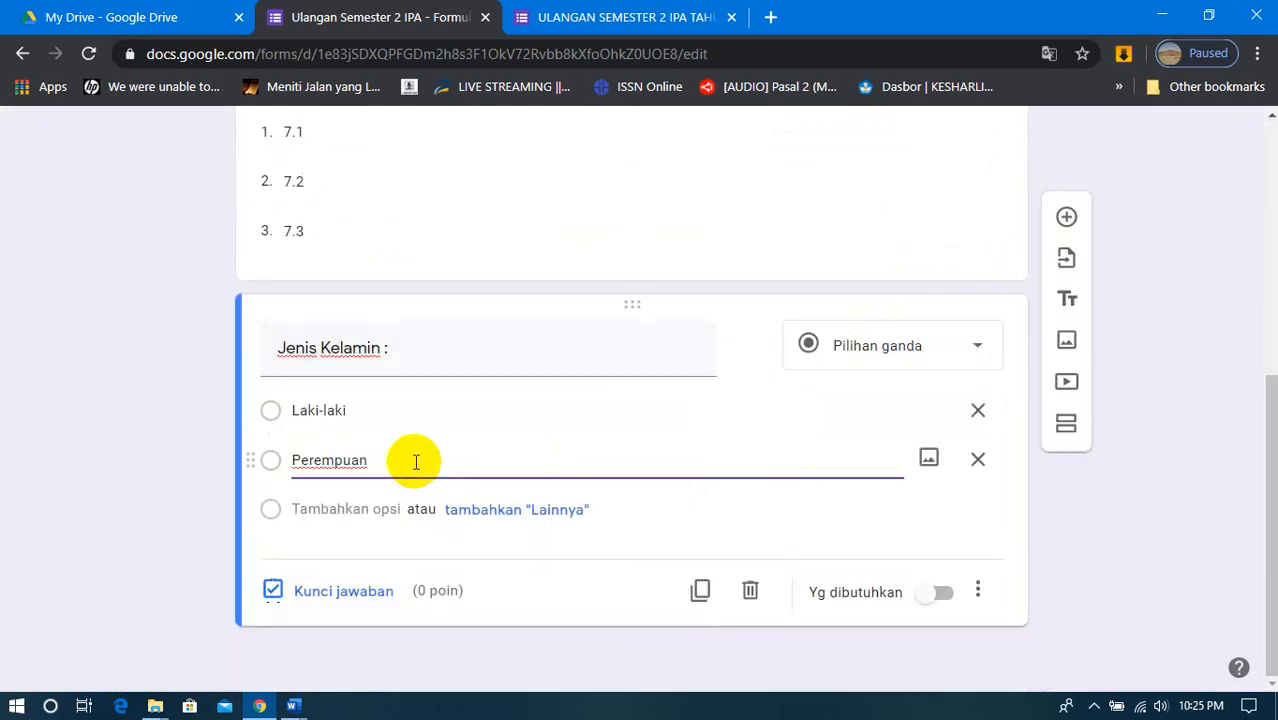
{"action": "scroll", "coordinate": [419, 503], "scroll_direction": "up", "scroll_amount": 5}
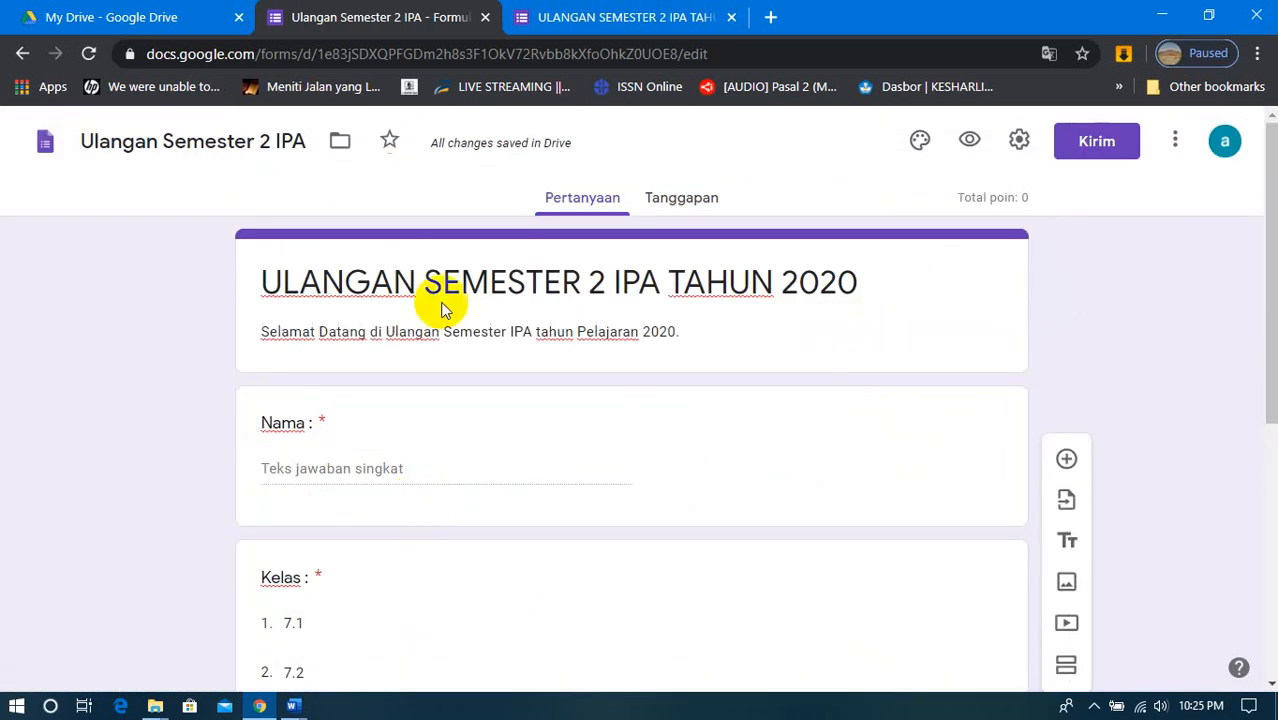
{"action": "scroll", "coordinate": [423, 356], "scroll_direction": "down", "scroll_amount": 5}
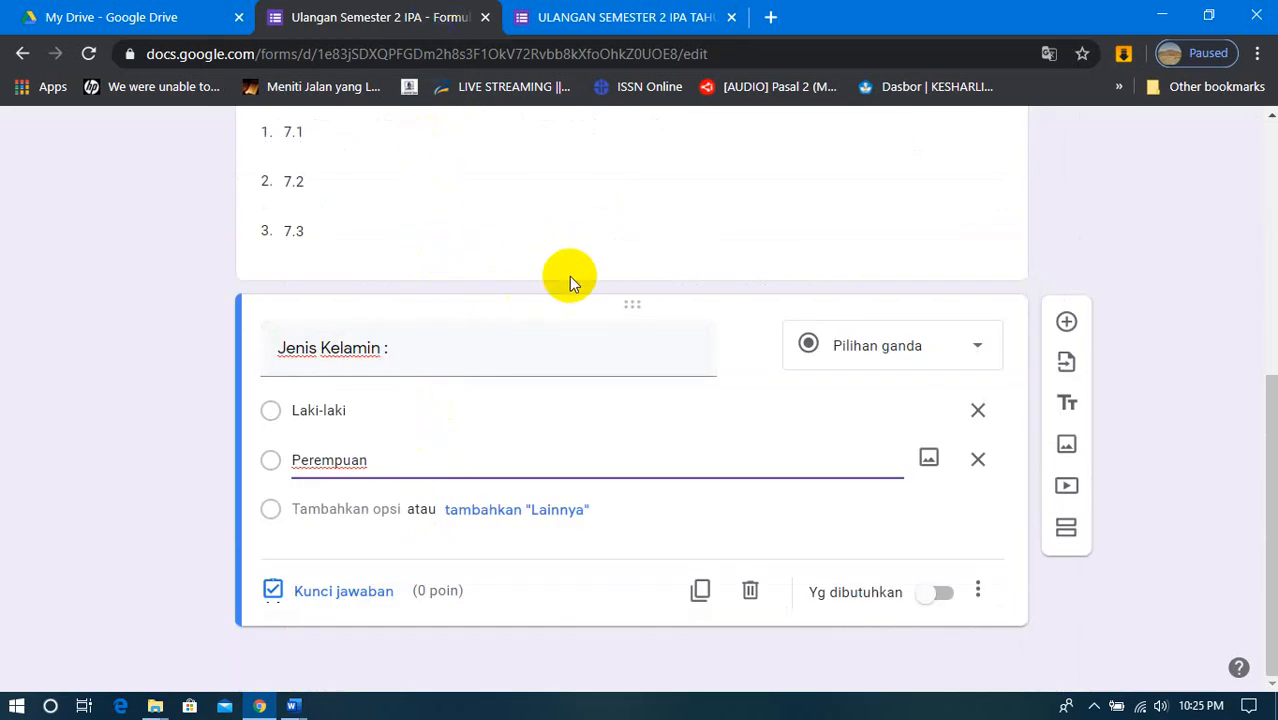
{"action": "left_click", "coordinate": [615, 20]}
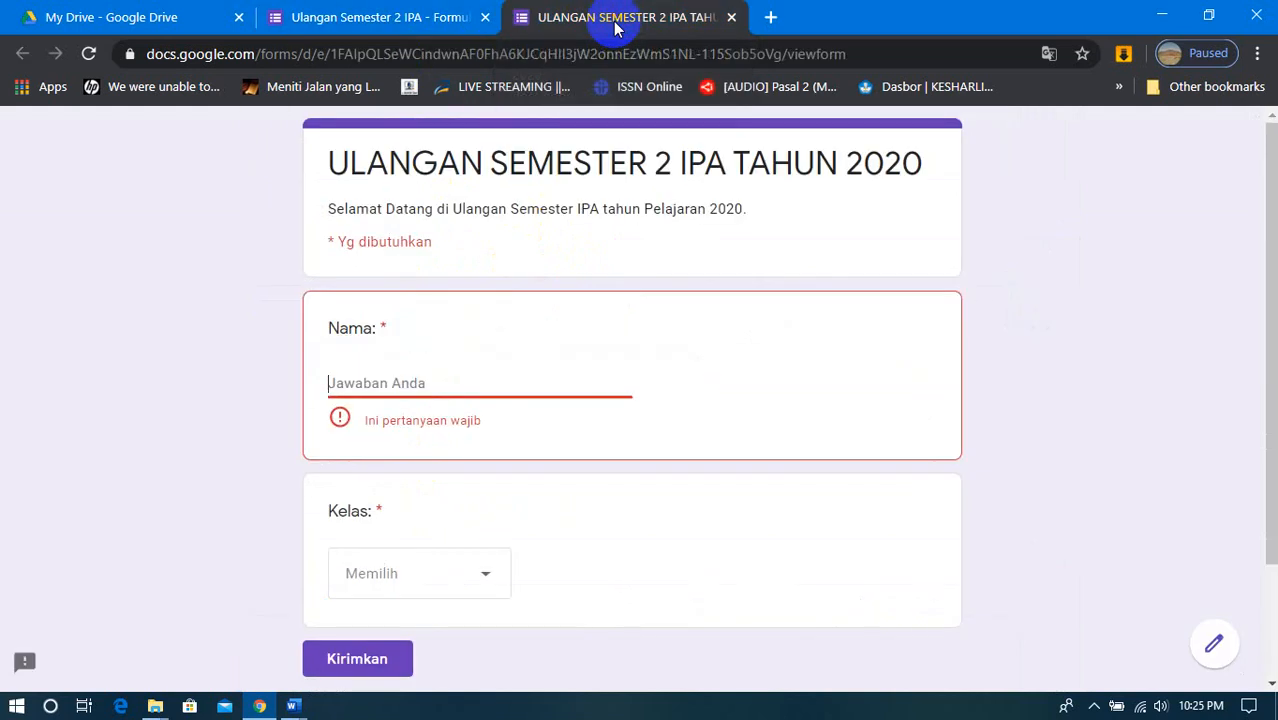
{"action": "scroll", "coordinate": [627, 331], "scroll_direction": "down", "scroll_amount": 2}
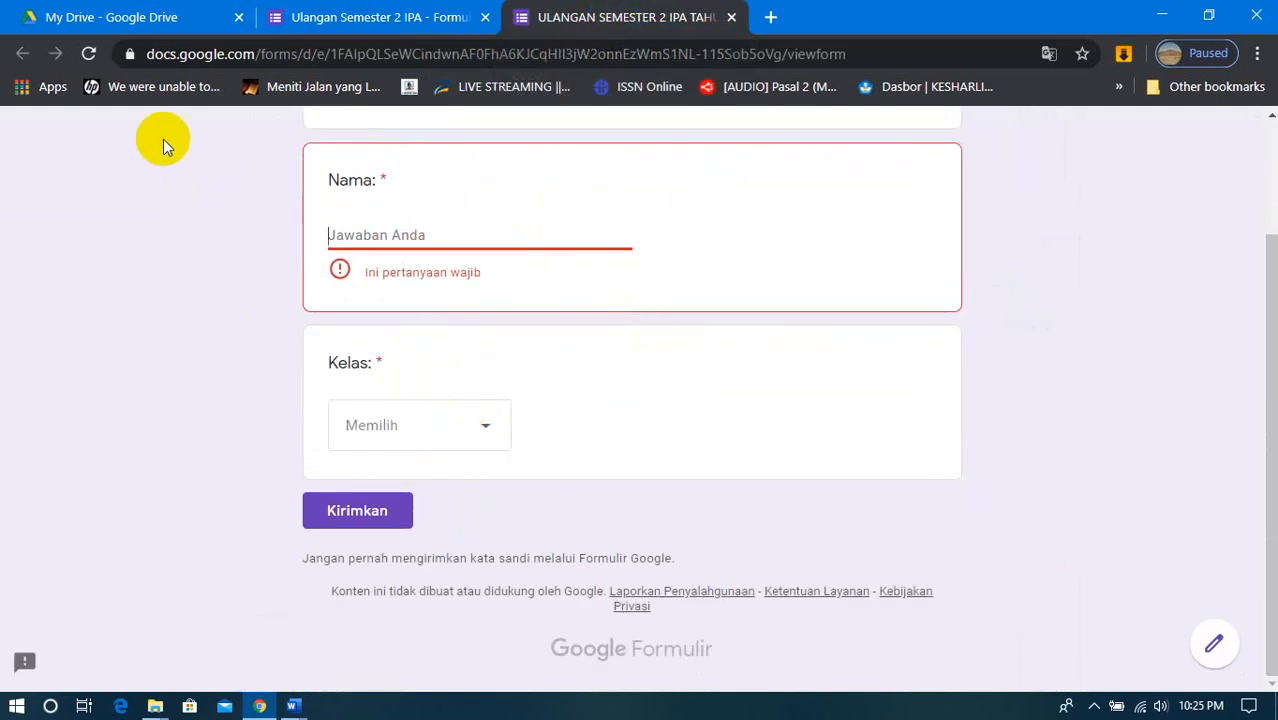
{"action": "left_click", "coordinate": [93, 54]}
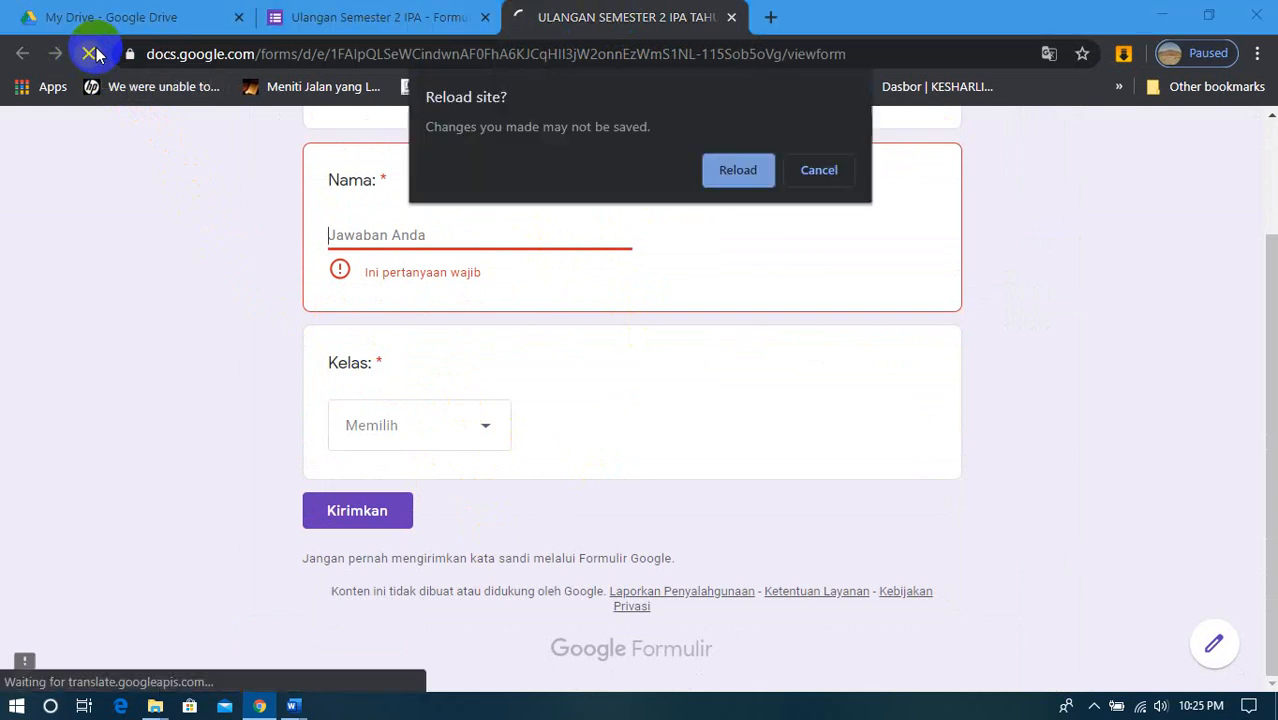
{"action": "left_click", "coordinate": [740, 170]}
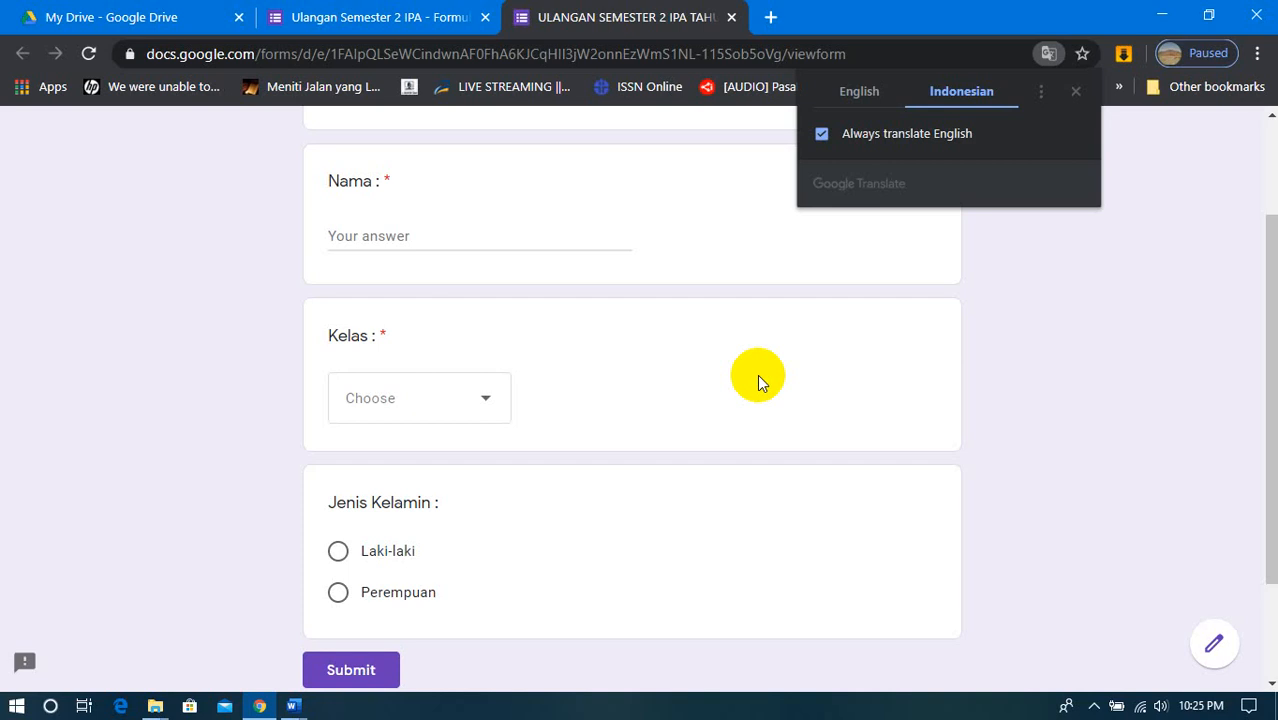
{"action": "scroll", "coordinate": [420, 545], "scroll_direction": "up", "scroll_amount": 3}
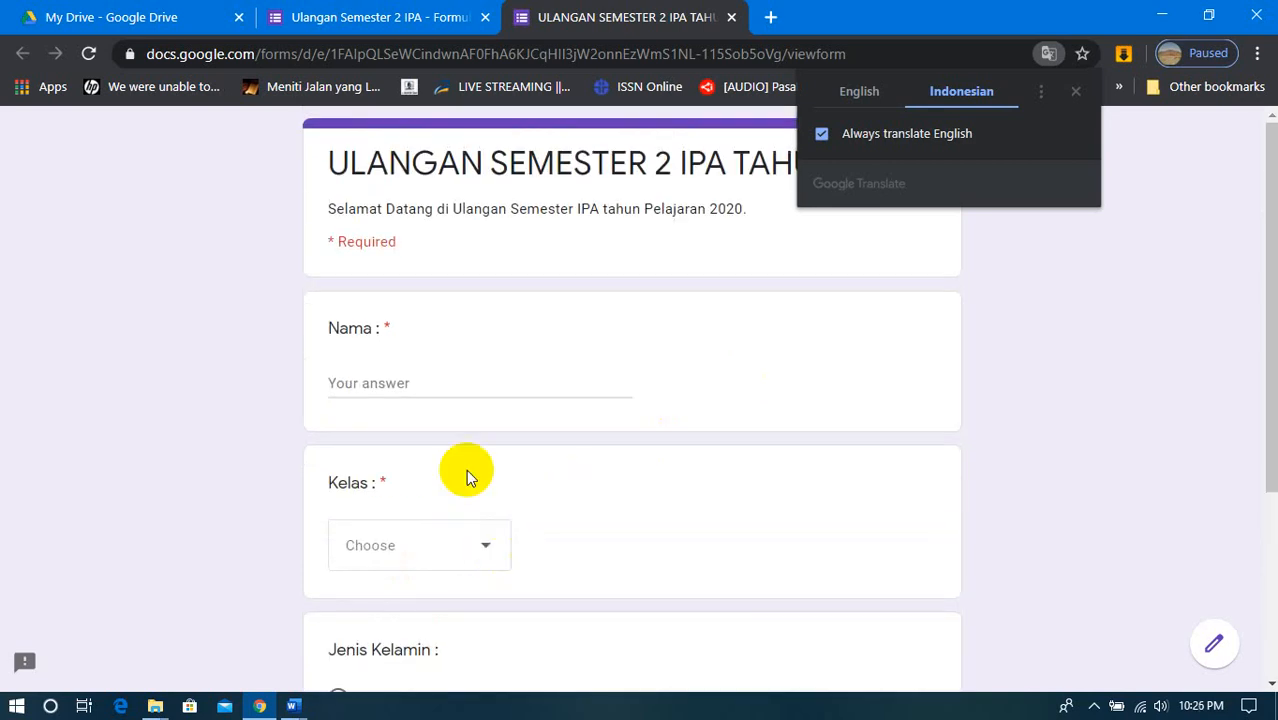
- Fill in a sample name in the preview's Nama field and choose 7.1 for Kelas
{"action": "left_click", "coordinate": [435, 382]}
{"action": "type", "text": "ar"}
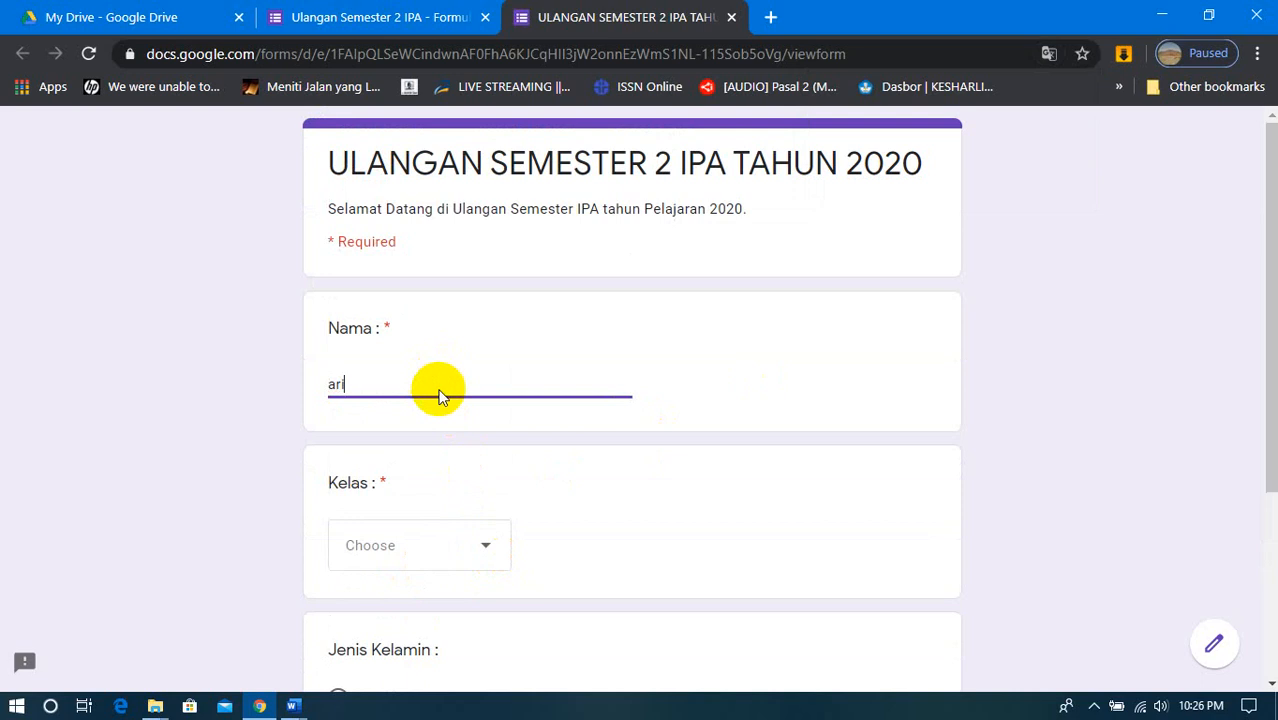
{"action": "type", "text": "i"}
{"action": "scroll", "coordinate": [445, 450], "scroll_direction": "down", "scroll_amount": 1}
{"action": "left_click", "coordinate": [456, 450]}
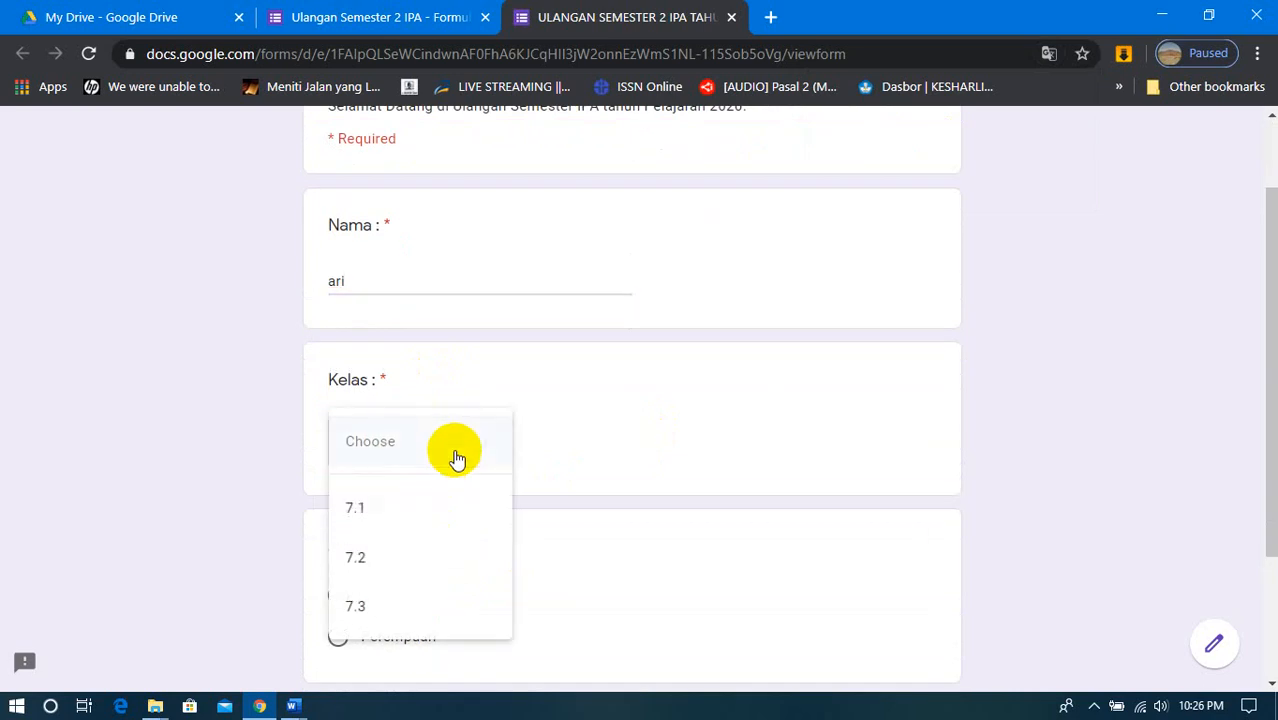
{"action": "left_click", "coordinate": [420, 507]}
- Test both Jenis Kelamin options in the preview and leave Laki-laki selected
{"action": "scroll", "coordinate": [419, 507], "scroll_direction": "down", "scroll_amount": 2}
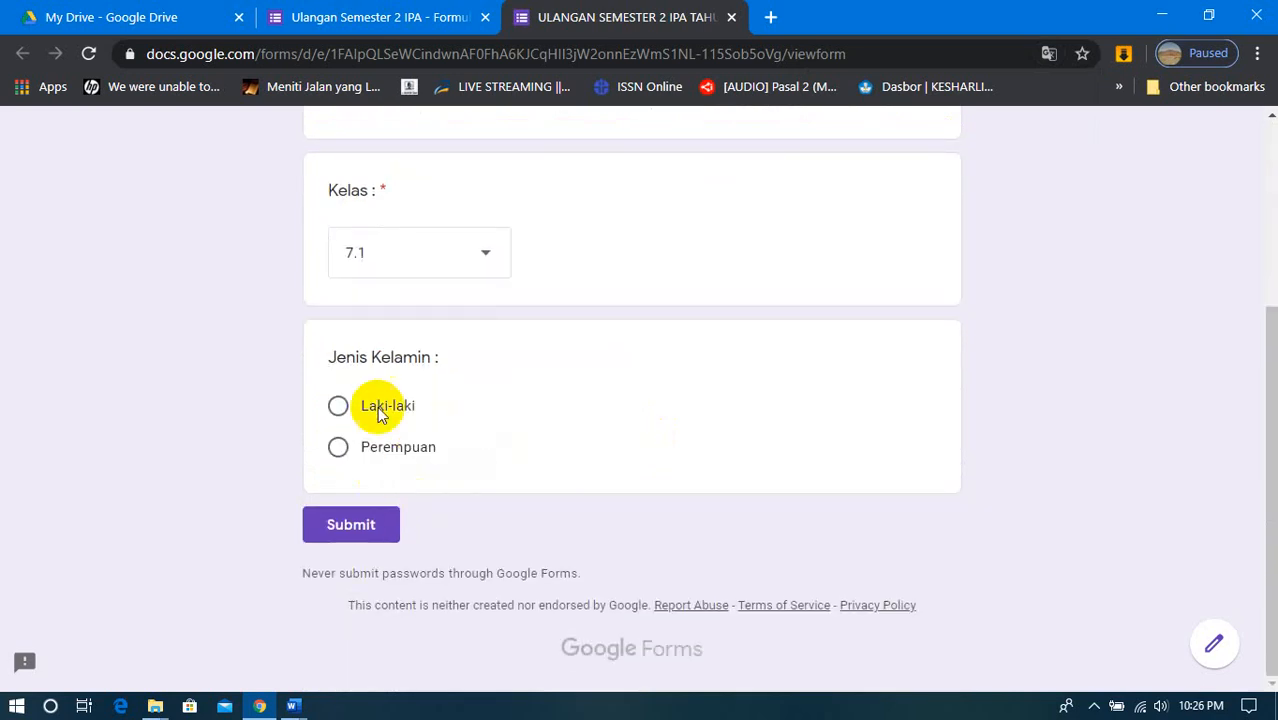
{"action": "left_click", "coordinate": [338, 407]}
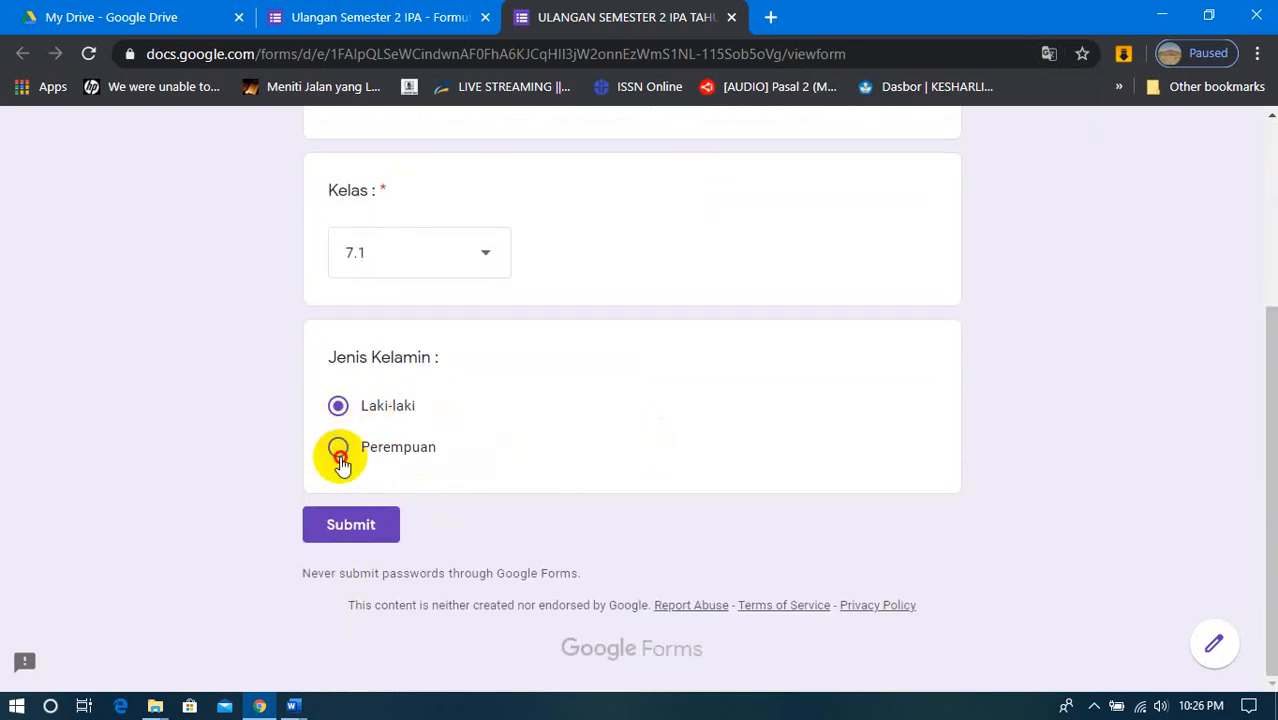
{"action": "left_click", "coordinate": [338, 447]}
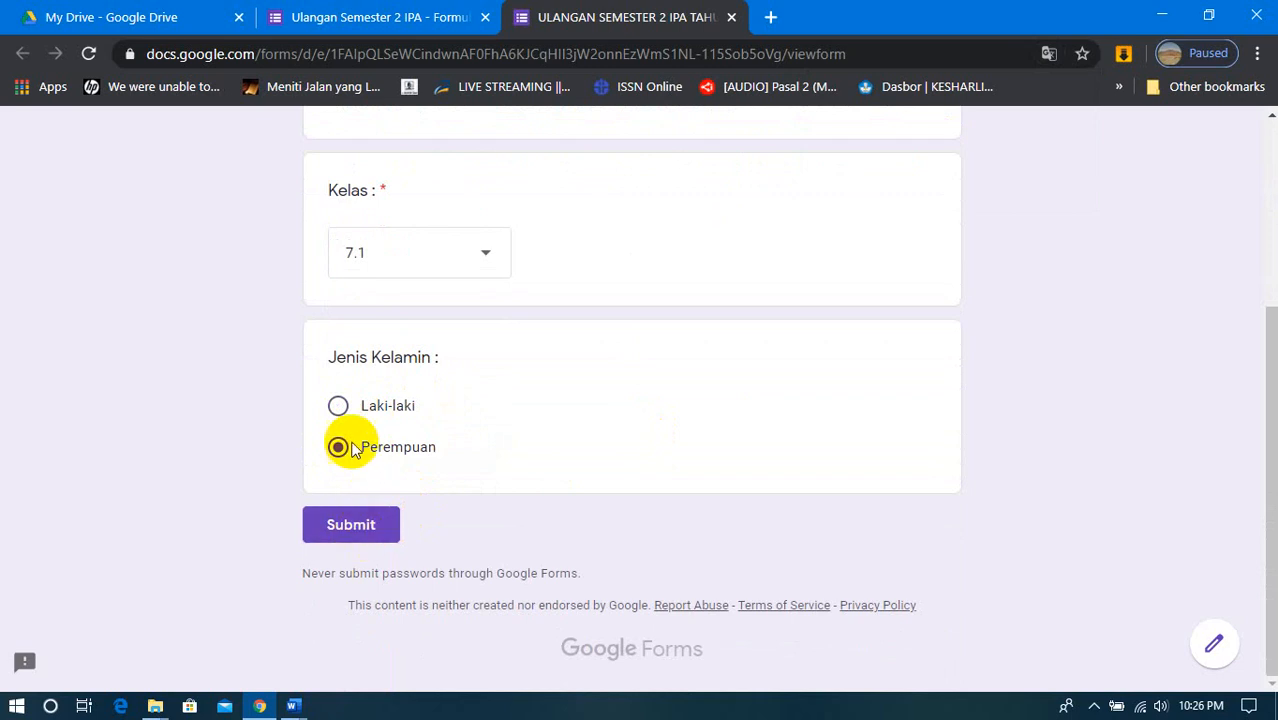
{"action": "left_click", "coordinate": [338, 405]}
{"action": "scroll", "coordinate": [510, 422], "scroll_direction": "up", "scroll_amount": 3}
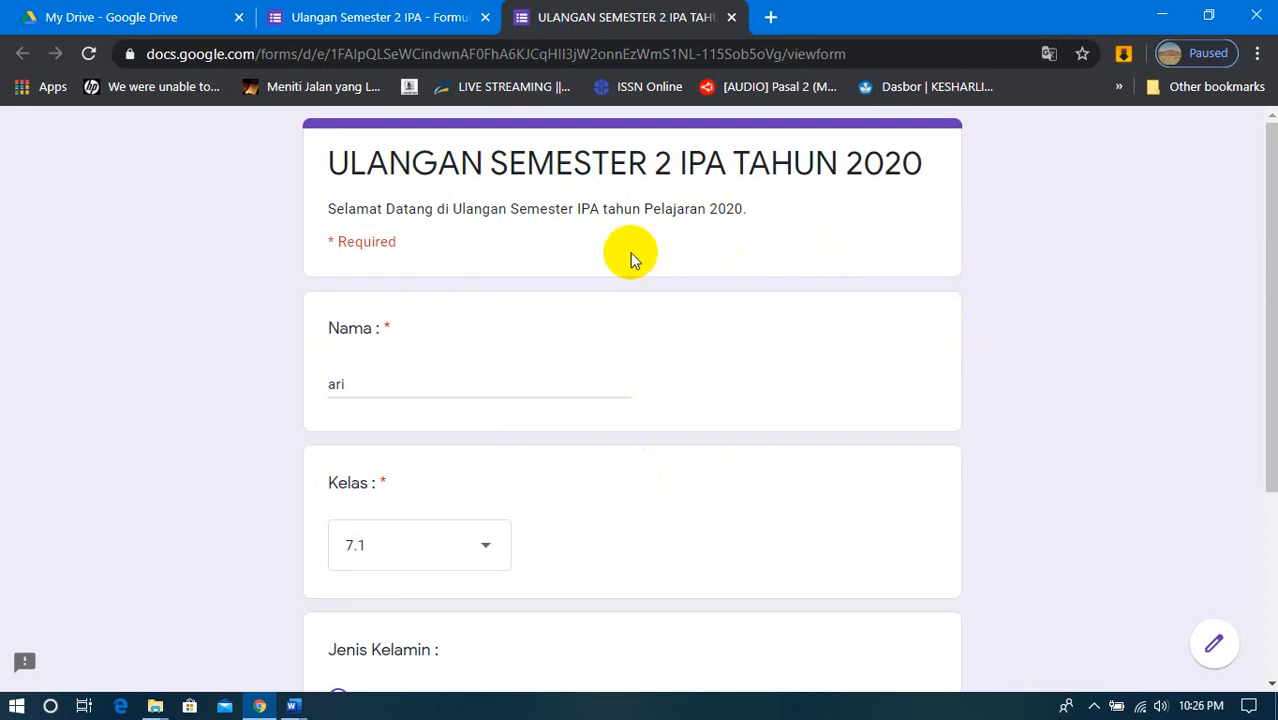
- Return to the form editor, make the Jenis Kelamin question required and select the Nama question
{"action": "left_click", "coordinate": [390, 18]}
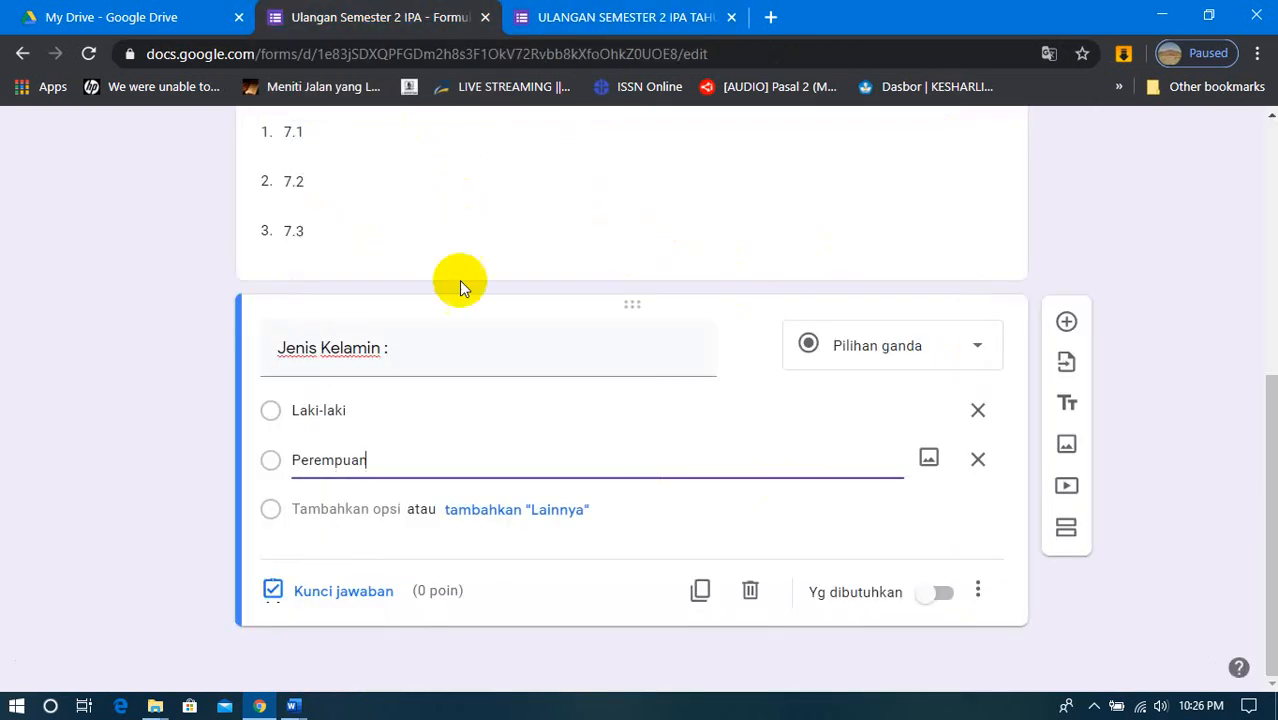
{"action": "left_click", "coordinate": [942, 600]}
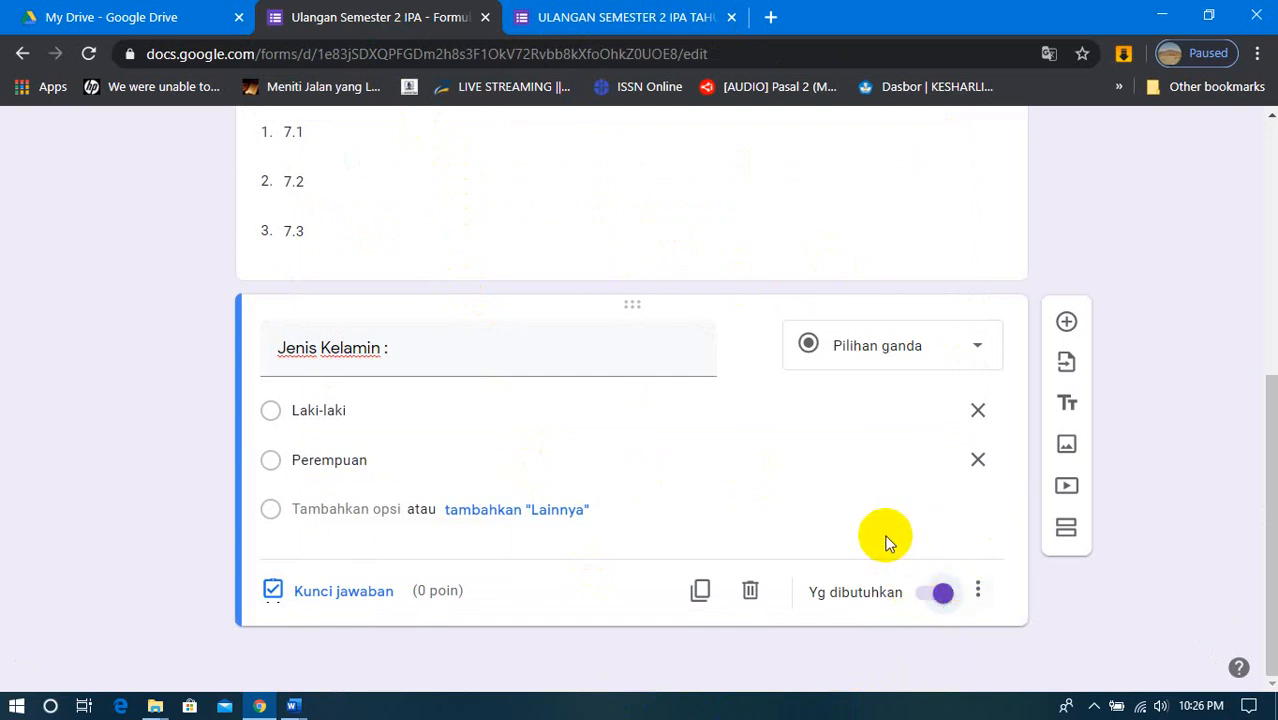
{"action": "scroll", "coordinate": [885, 540], "scroll_direction": "up", "scroll_amount": 5}
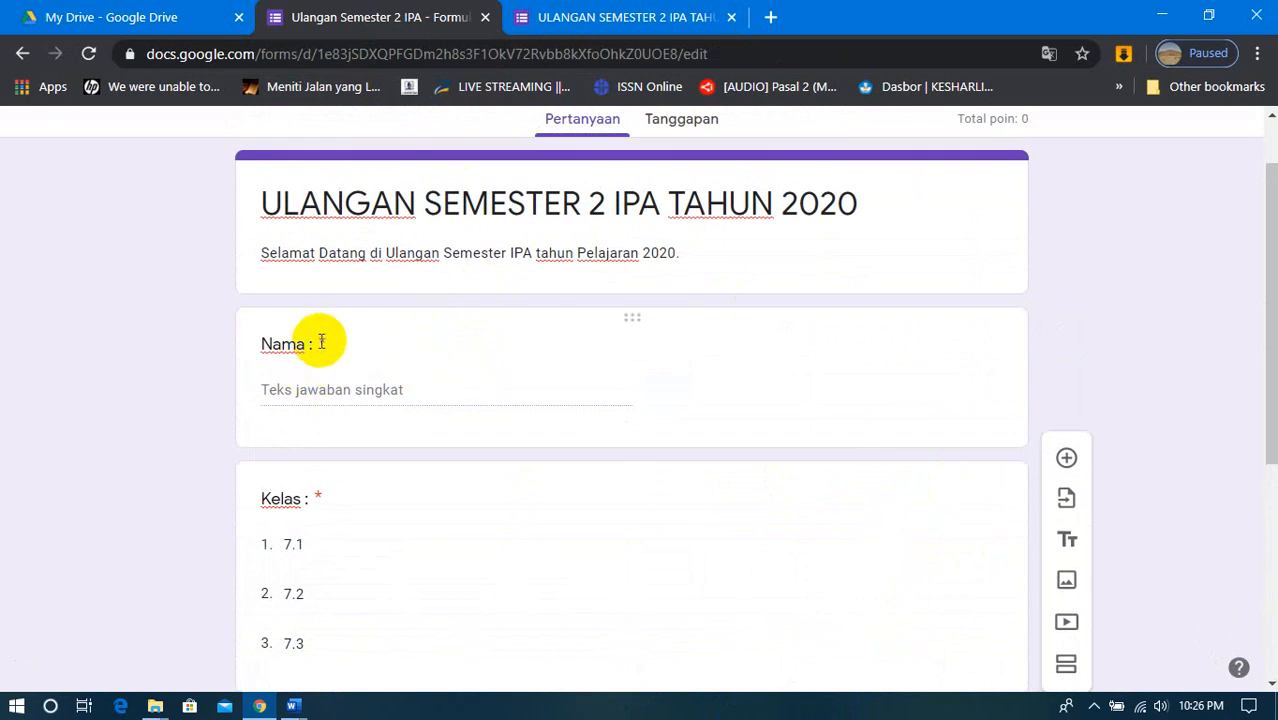
{"action": "left_click", "coordinate": [747, 414]}
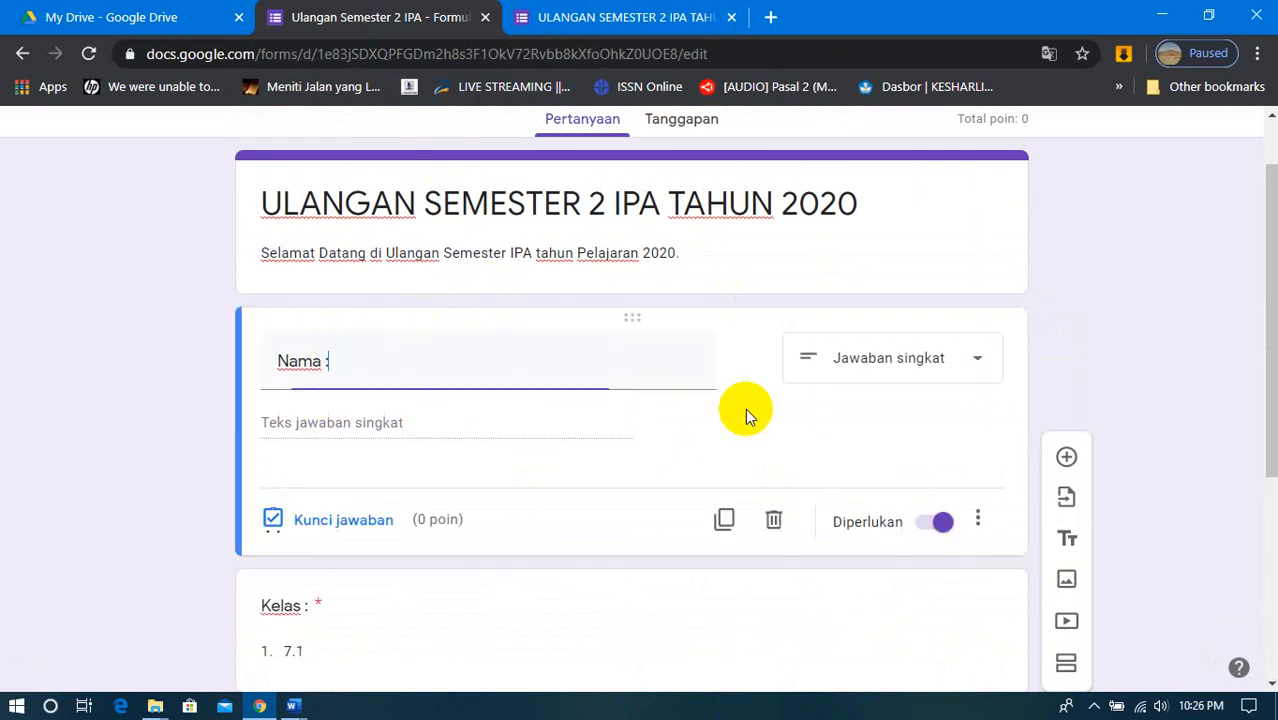
- Keep the Nama question required and give it the description "Tuliskan nama Lengkap"
{"action": "left_click", "coordinate": [921, 530]}
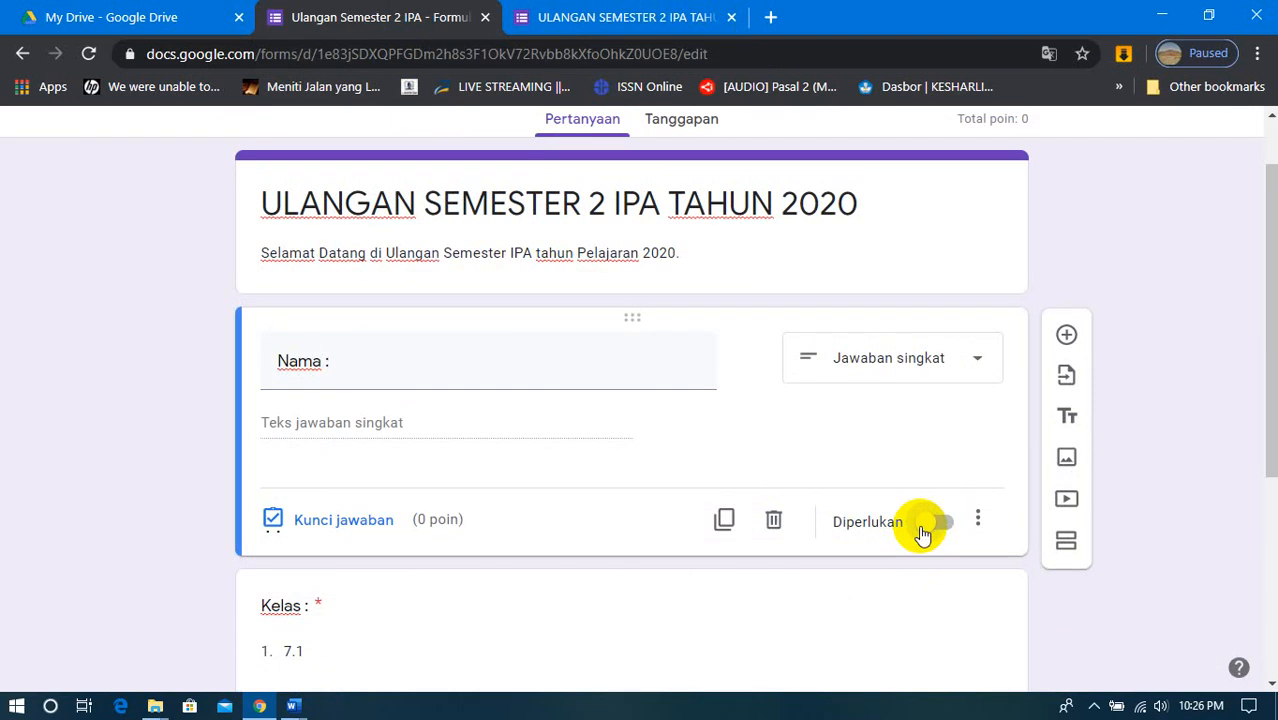
{"action": "left_click", "coordinate": [921, 530]}
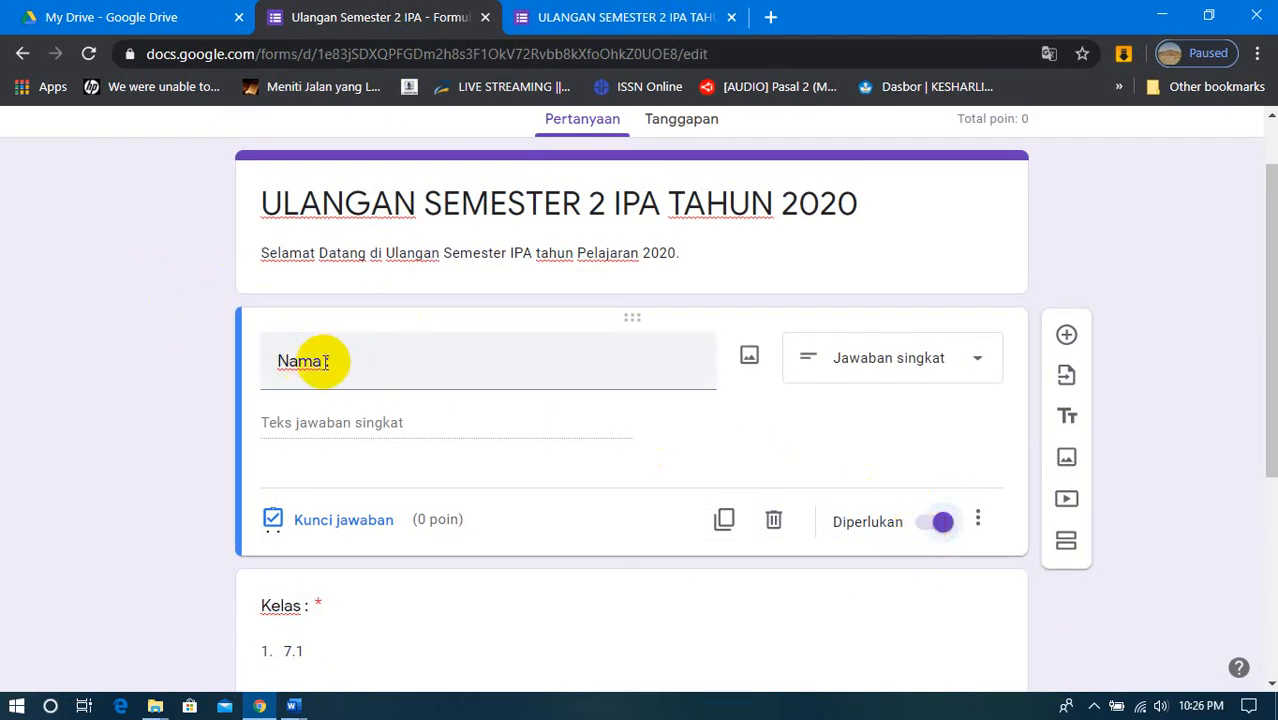
{"action": "left_click", "coordinate": [988, 528]}
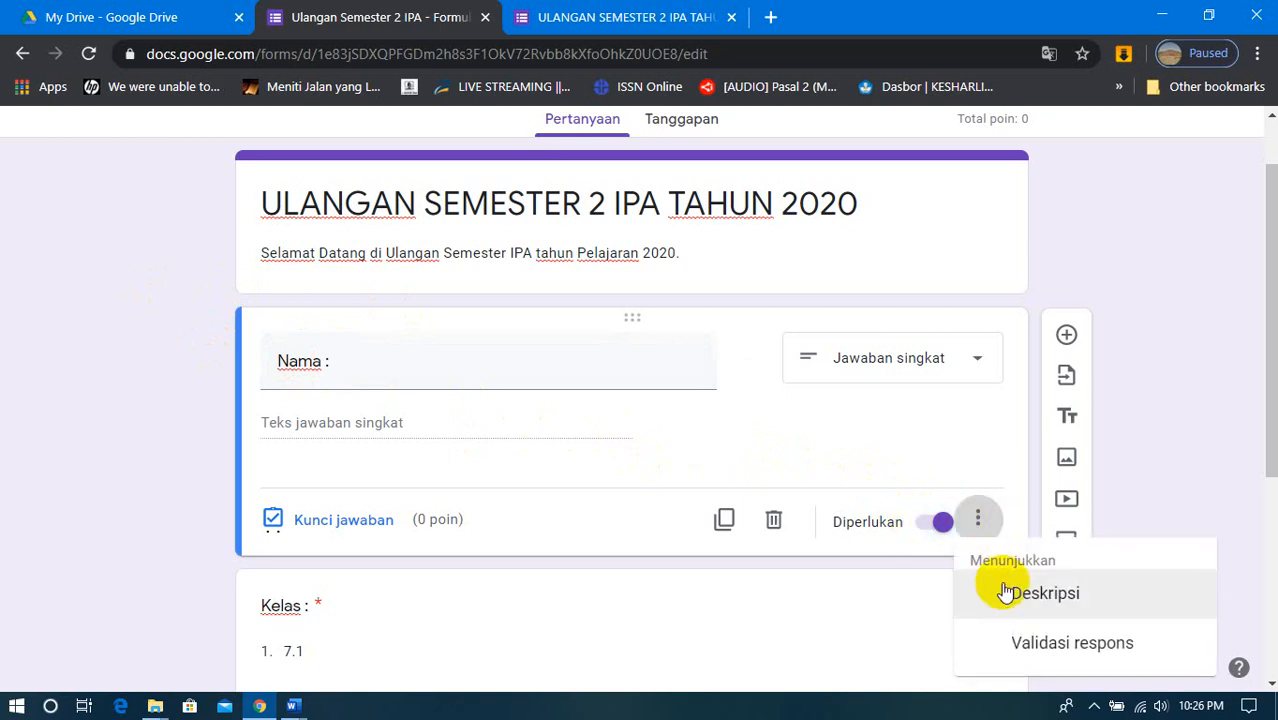
{"action": "left_click", "coordinate": [1005, 592]}
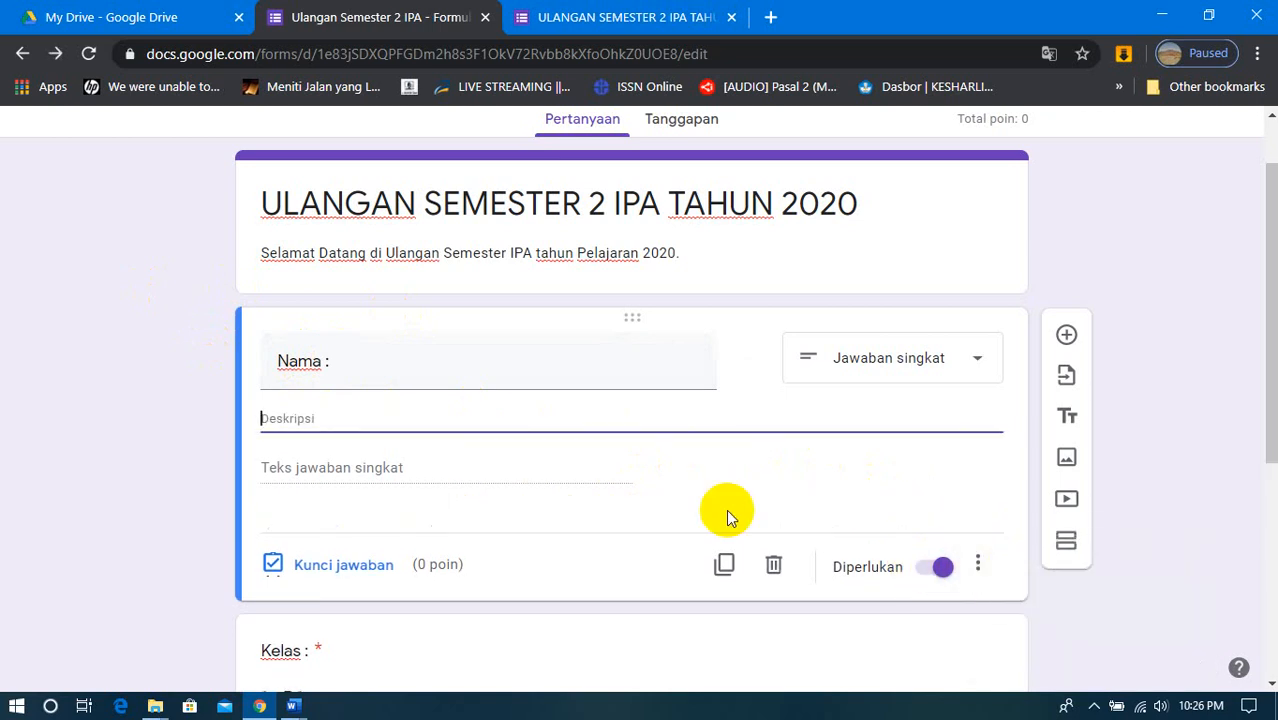
{"action": "type", "text": "Tuliskan "}
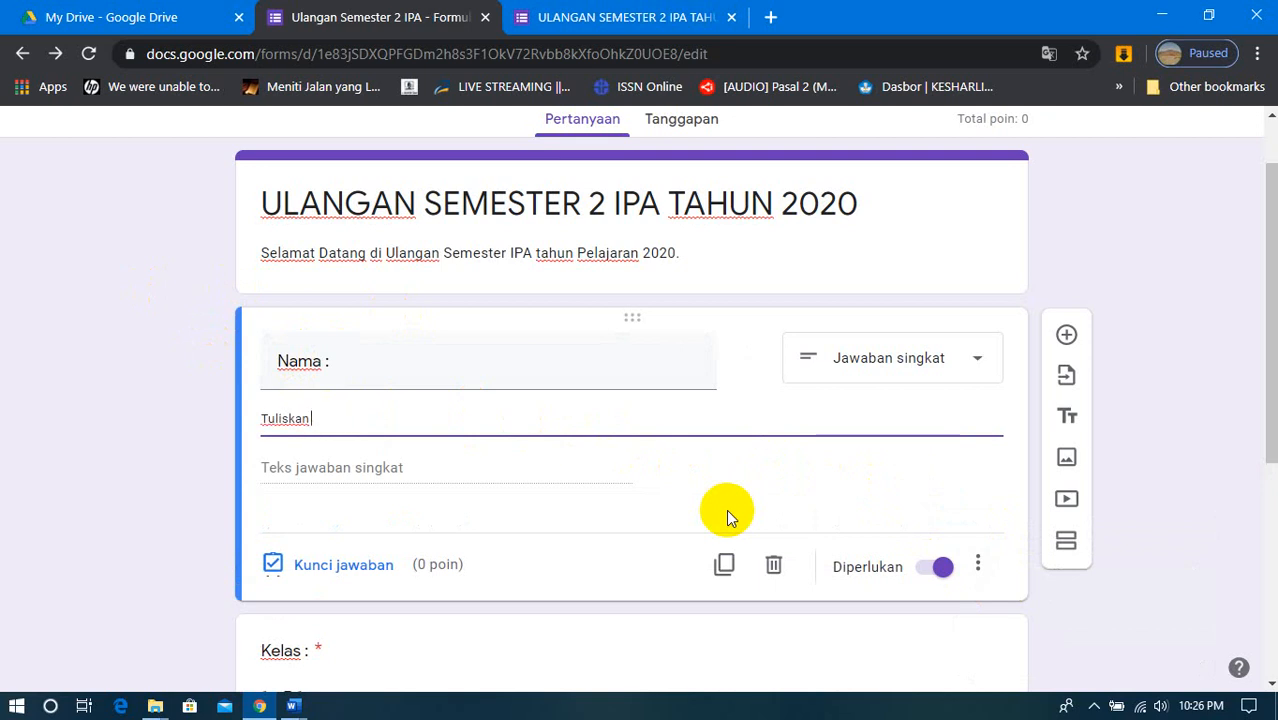
{"action": "type", "text": "anamaama Lengak"}
{"action": "key", "text": "BackSpace"}
{"action": "key", "text": "BackSpace"}
{"action": "type", "text": "kap"}
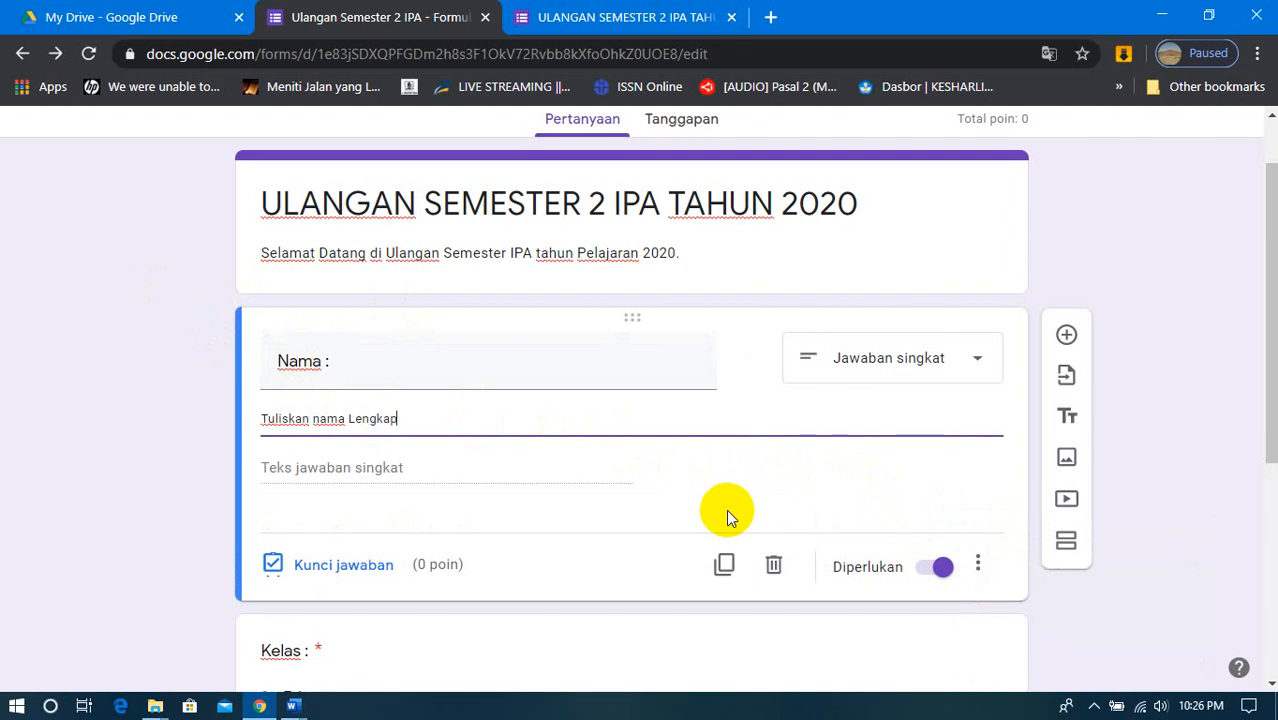
- Select the Kelas question, switch to the form preview and reload it to check the Nama description, dismissing the translation popup
{"action": "scroll", "coordinate": [739, 517], "scroll_direction": "down", "scroll_amount": 1}
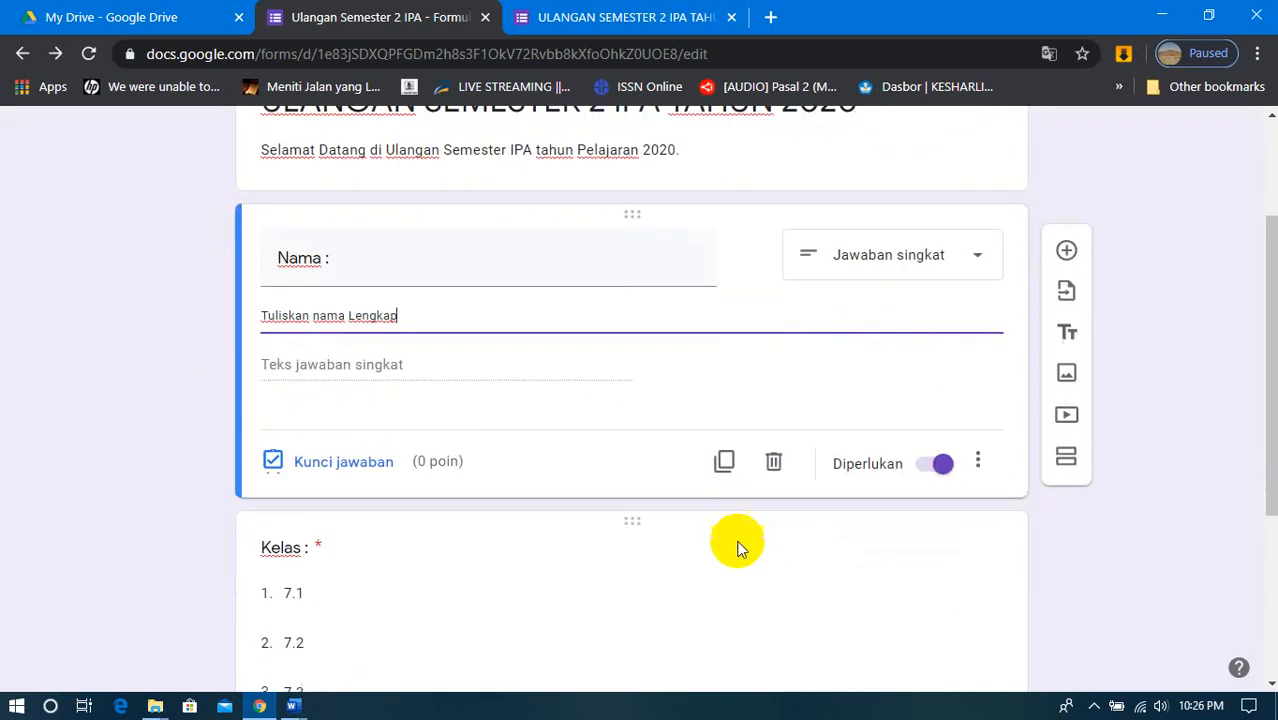
{"action": "left_click", "coordinate": [737, 563]}
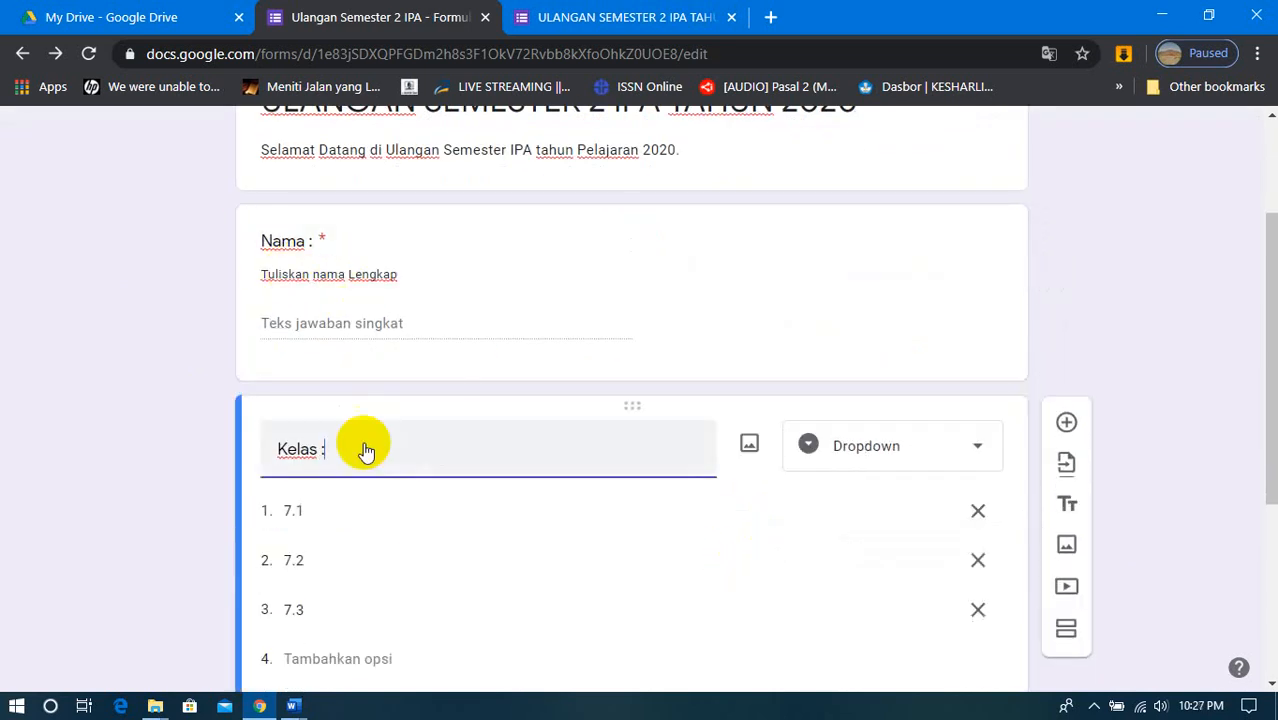
{"action": "scroll", "coordinate": [403, 505], "scroll_direction": "up", "scroll_amount": 2}
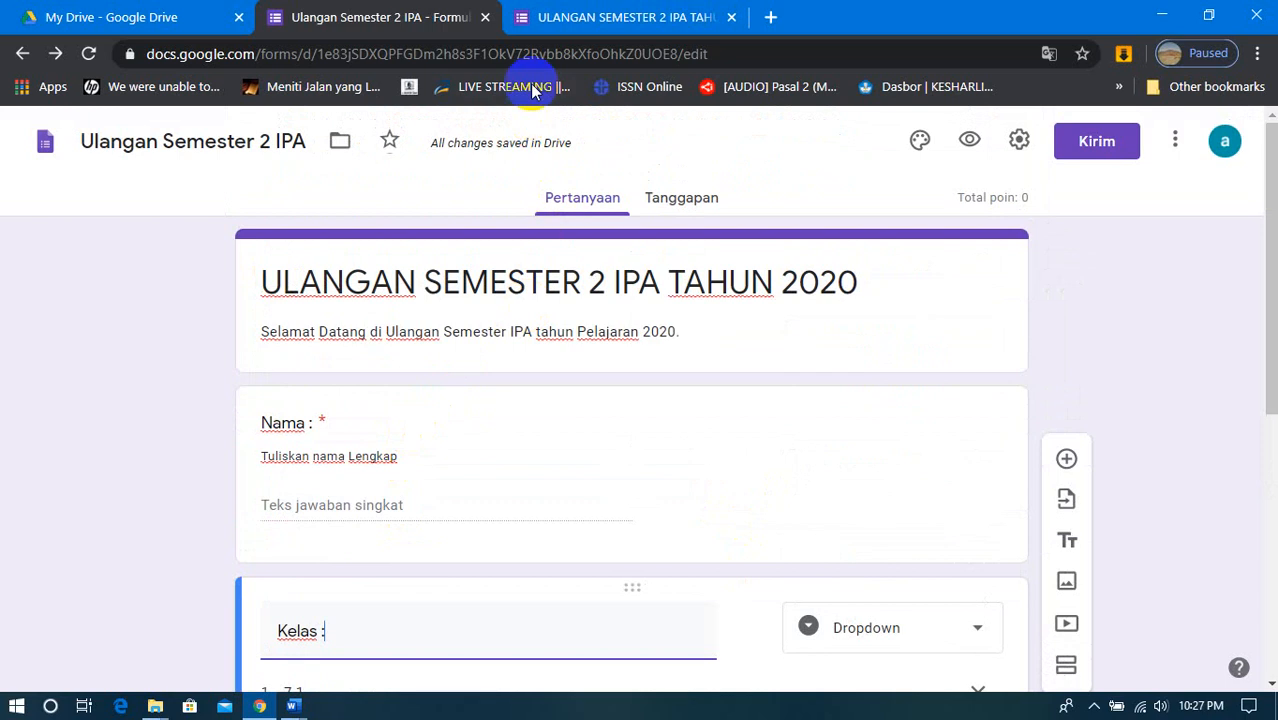
{"action": "left_click", "coordinate": [560, 18]}
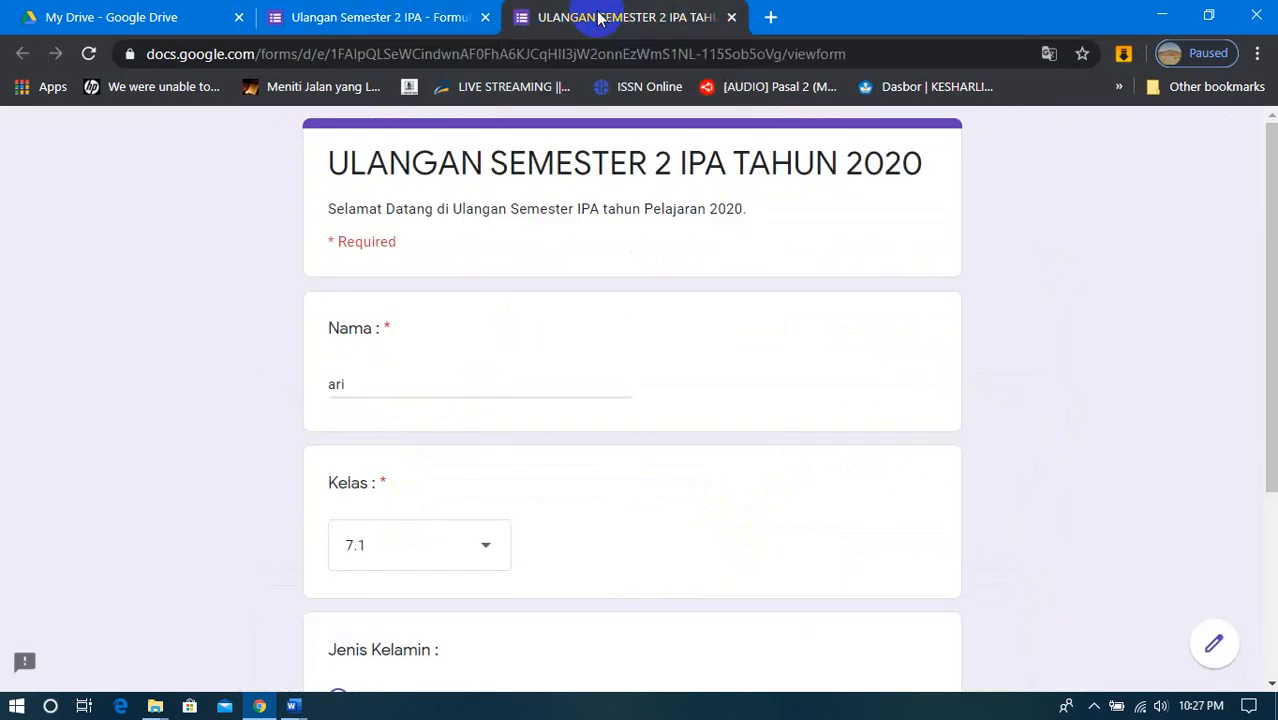
{"action": "left_click", "coordinate": [88, 53]}
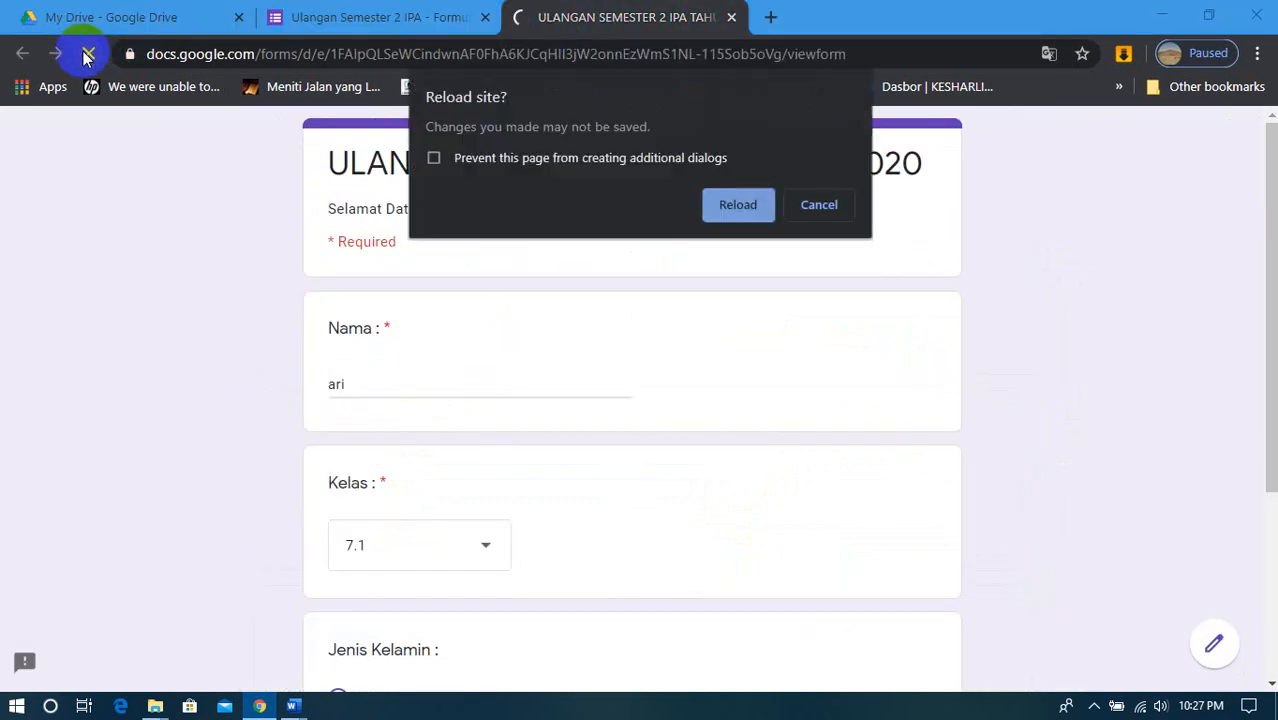
{"action": "left_click", "coordinate": [727, 206]}
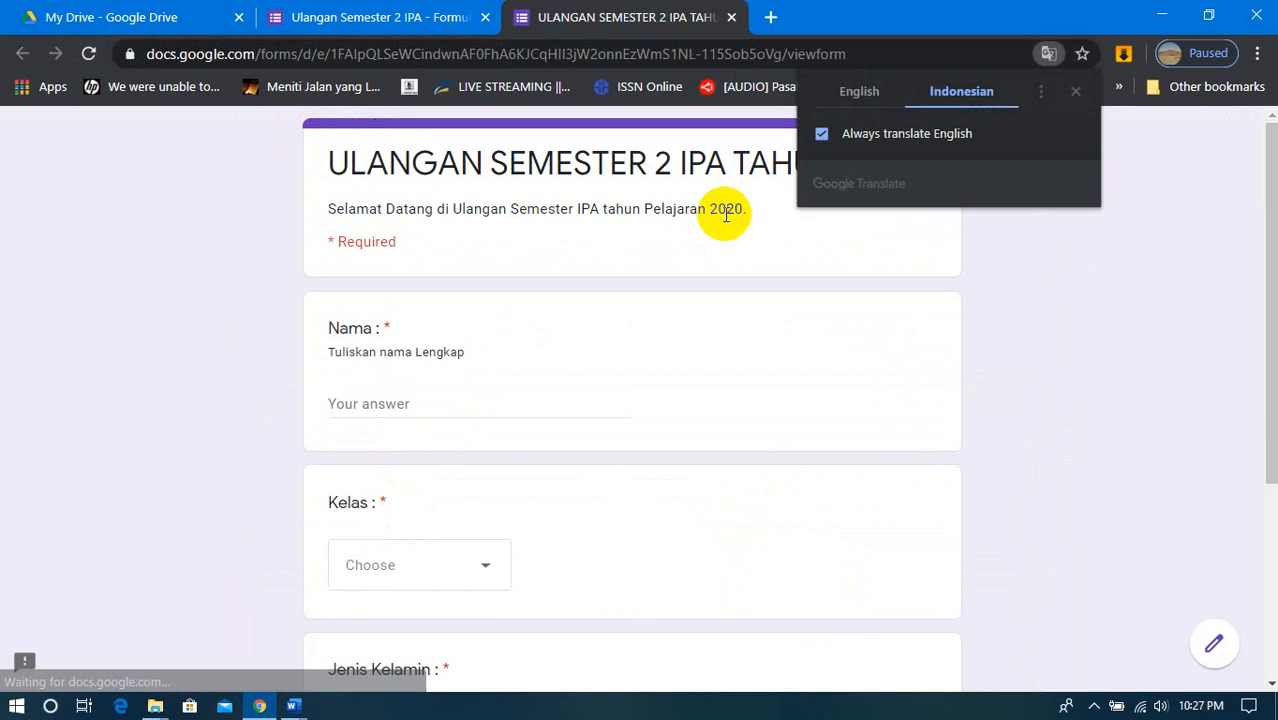
{"action": "scroll", "coordinate": [604, 325], "scroll_direction": "down", "scroll_amount": 2}
{"action": "scroll", "coordinate": [602, 331], "scroll_direction": "up", "scroll_amount": 2}
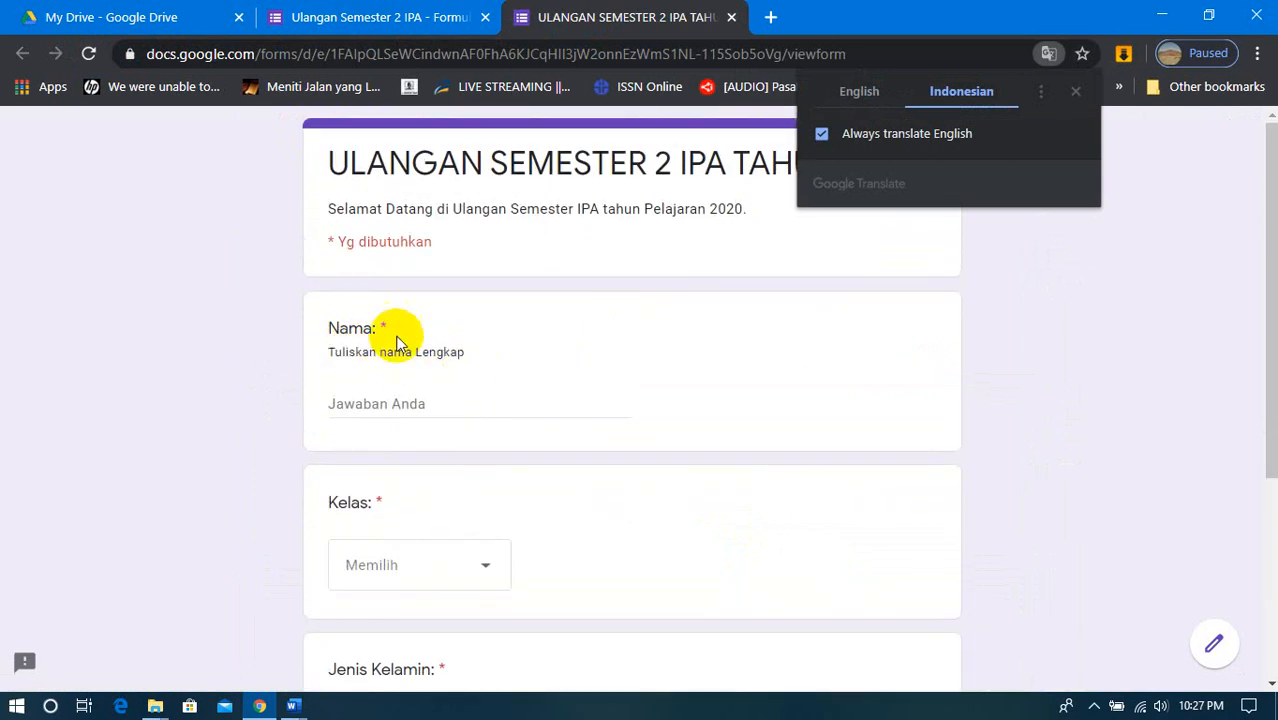
{"action": "left_click", "coordinate": [1075, 91]}
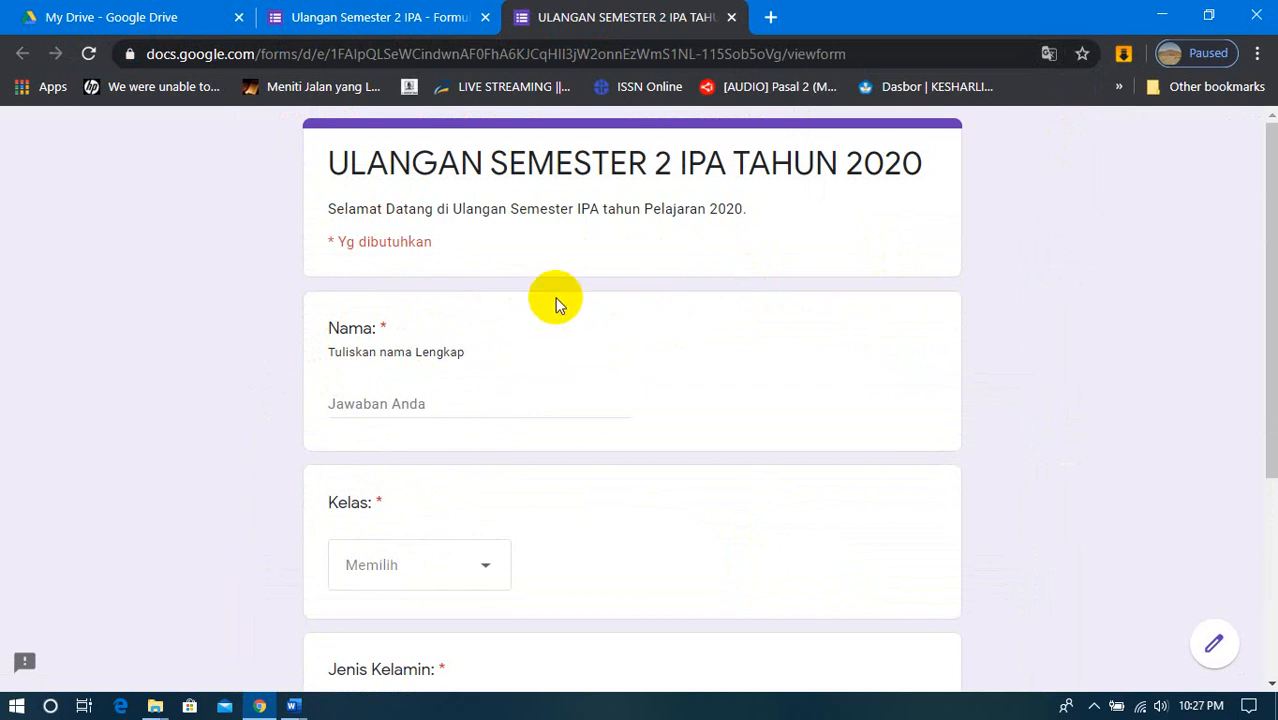
- Alternate between the form editor and its preview to compare them, ending in the preview to look over the questions
{"action": "left_click", "coordinate": [400, 8]}
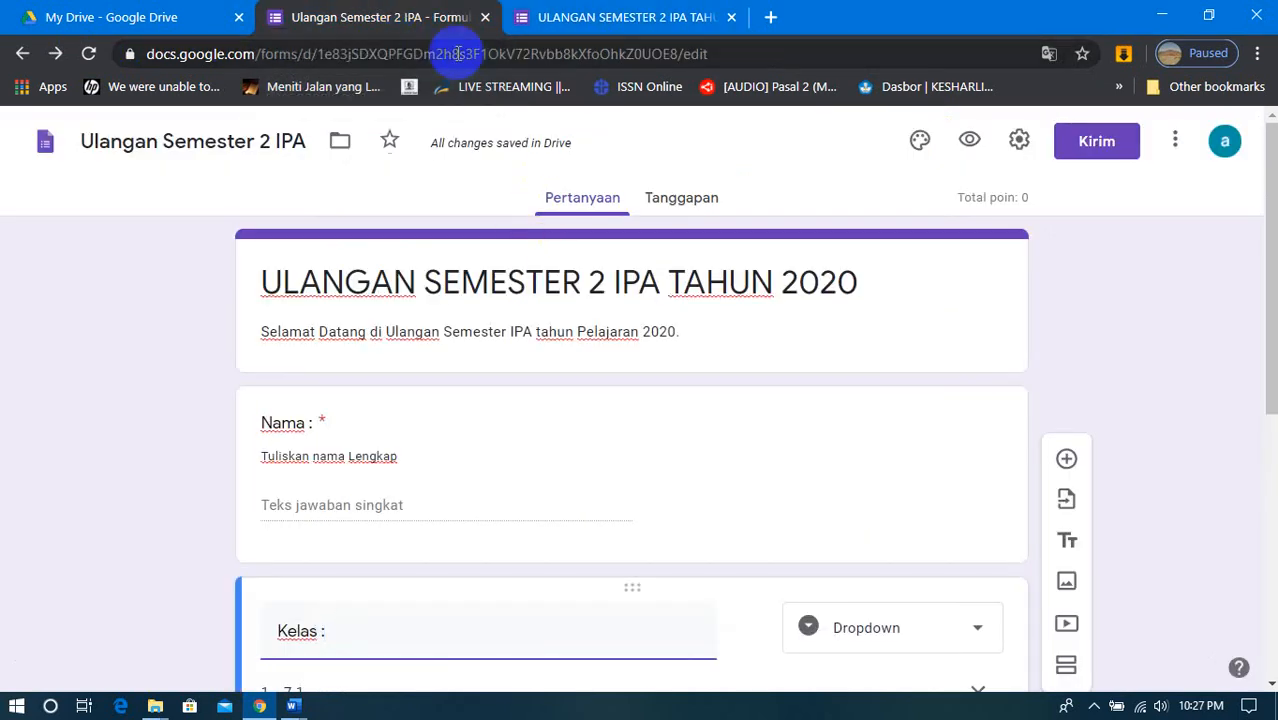
{"action": "left_click", "coordinate": [599, 14]}
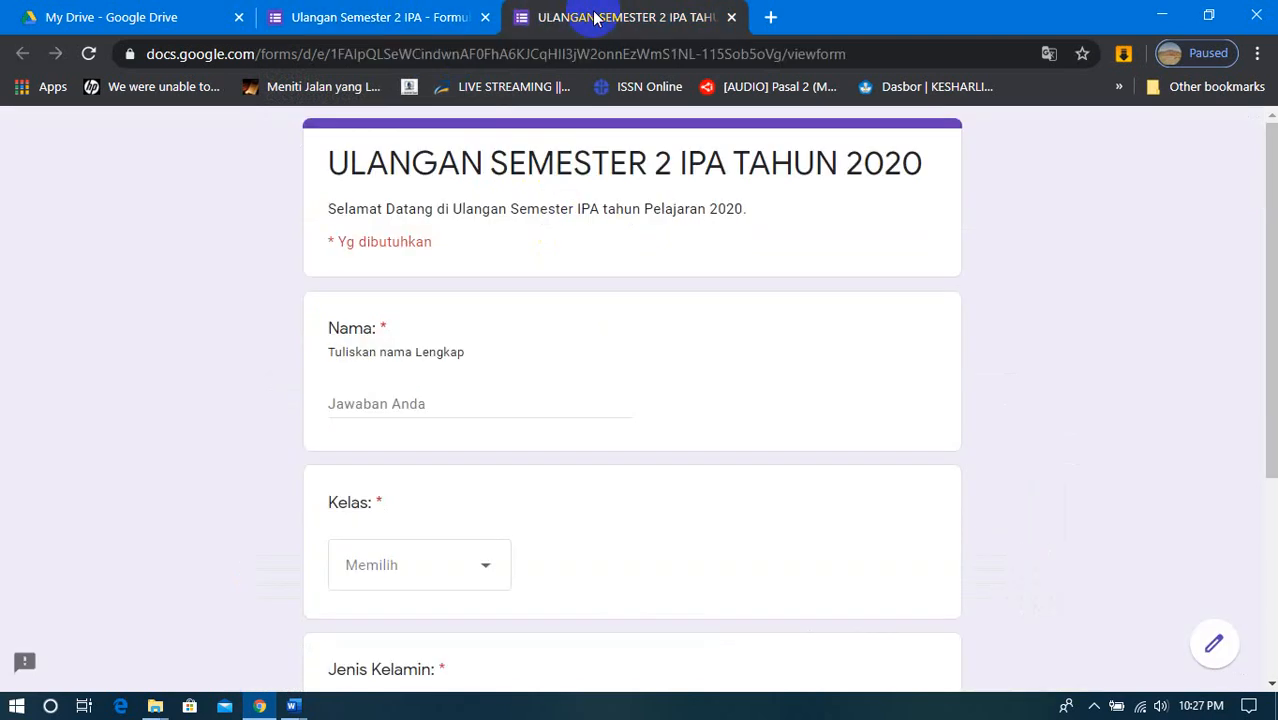
{"action": "left_click", "coordinate": [451, 14]}
{"action": "left_click", "coordinate": [599, 17]}
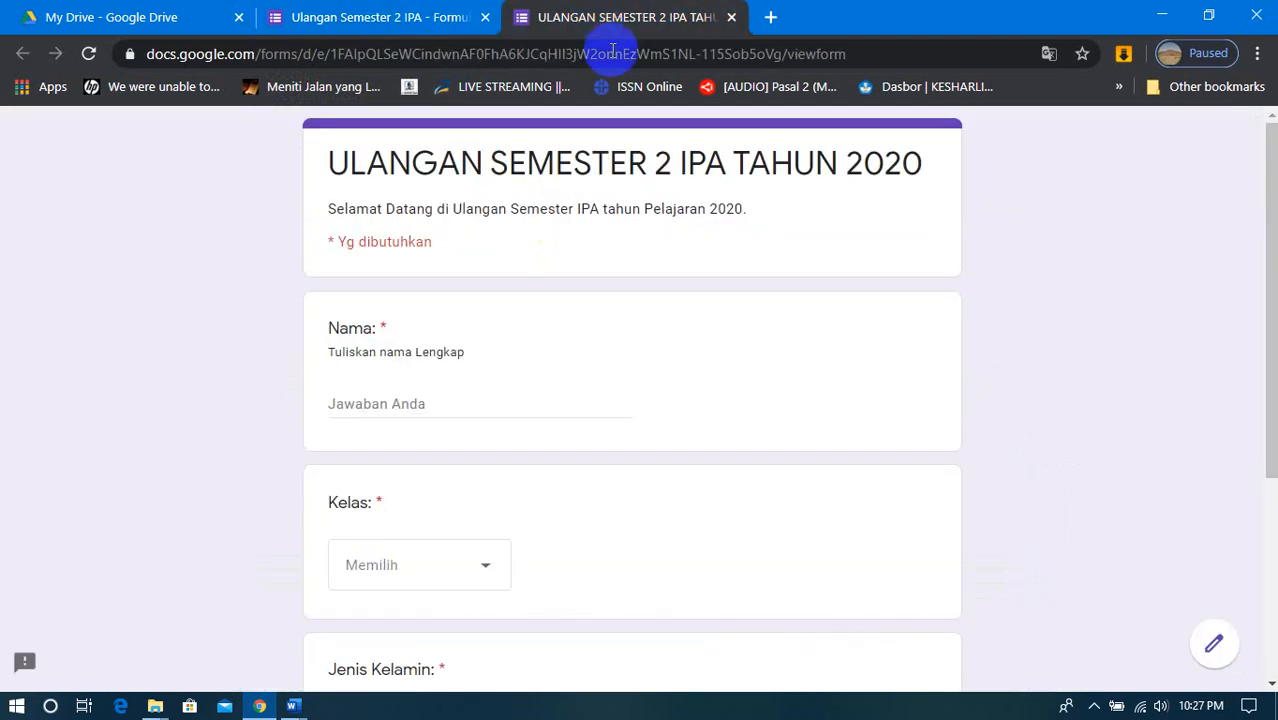
{"action": "scroll", "coordinate": [715, 467], "scroll_direction": "down", "scroll_amount": 3}
{"action": "scroll", "coordinate": [715, 467], "scroll_direction": "up", "scroll_amount": 4}
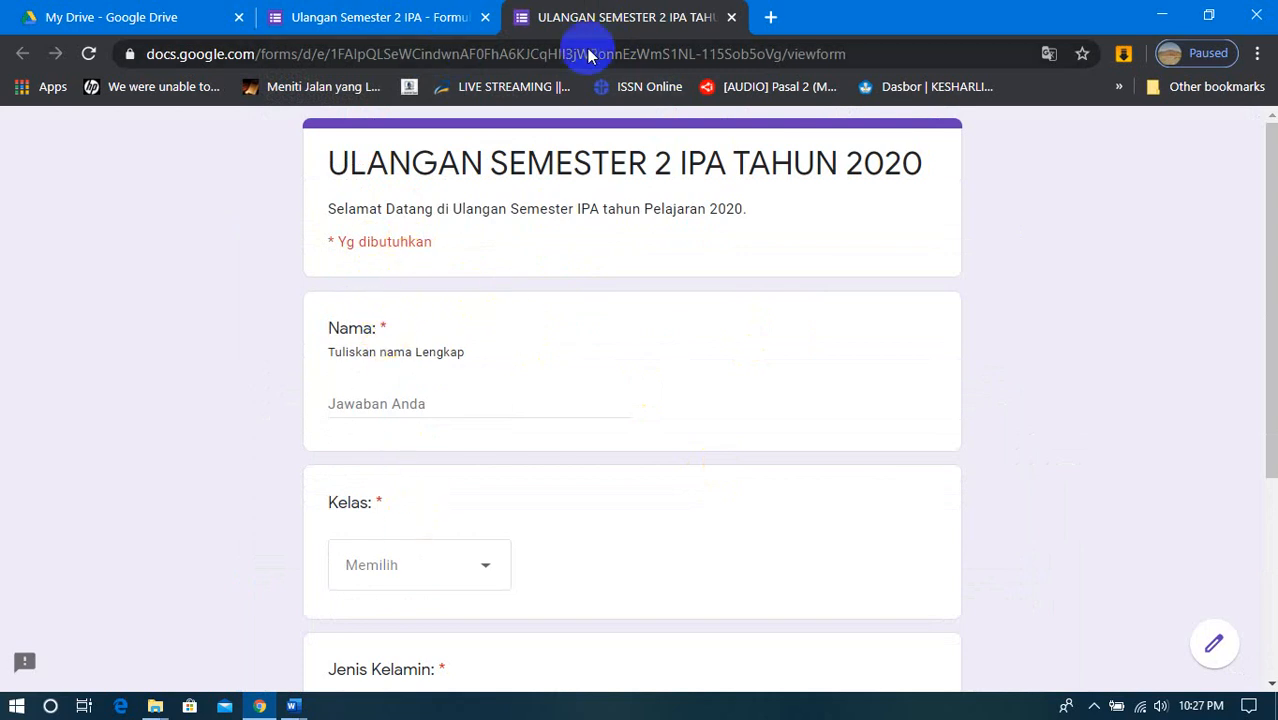
- Close the preview, reopen it from the form editor and review the Nama, Kelas and Jenis Kelamin questions
{"action": "left_click", "coordinate": [731, 18]}
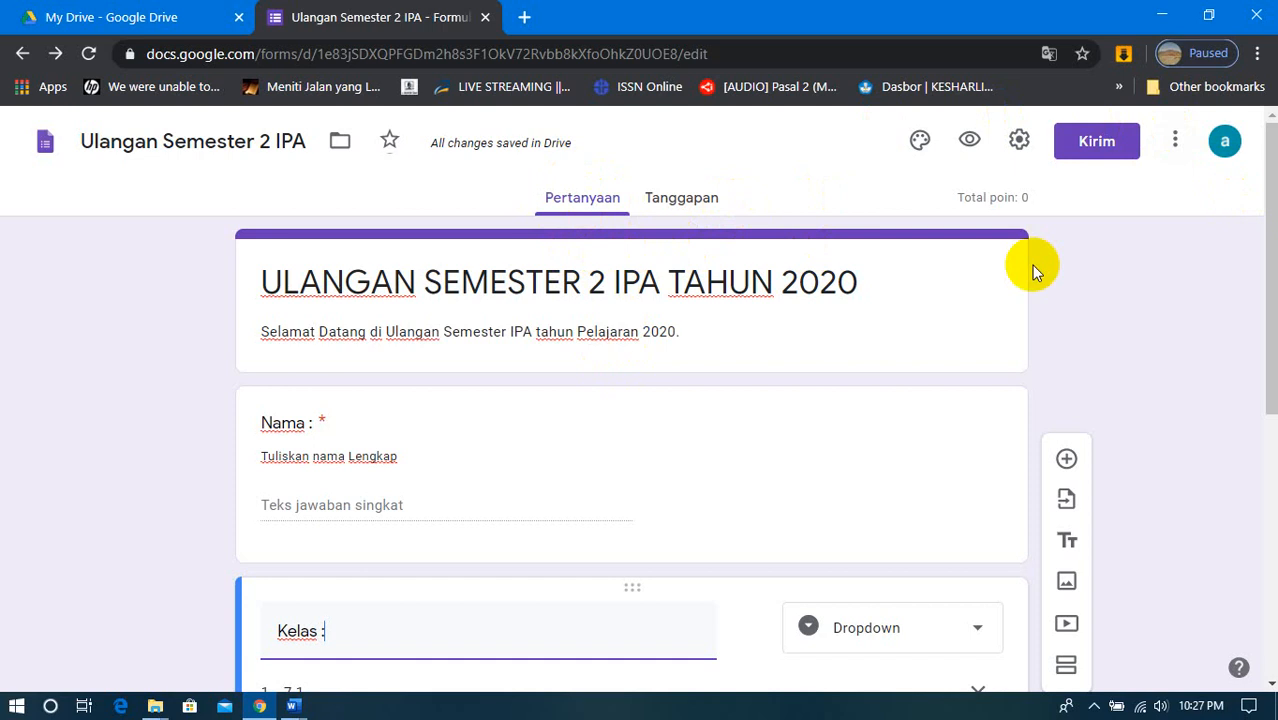
{"action": "left_click", "coordinate": [969, 142]}
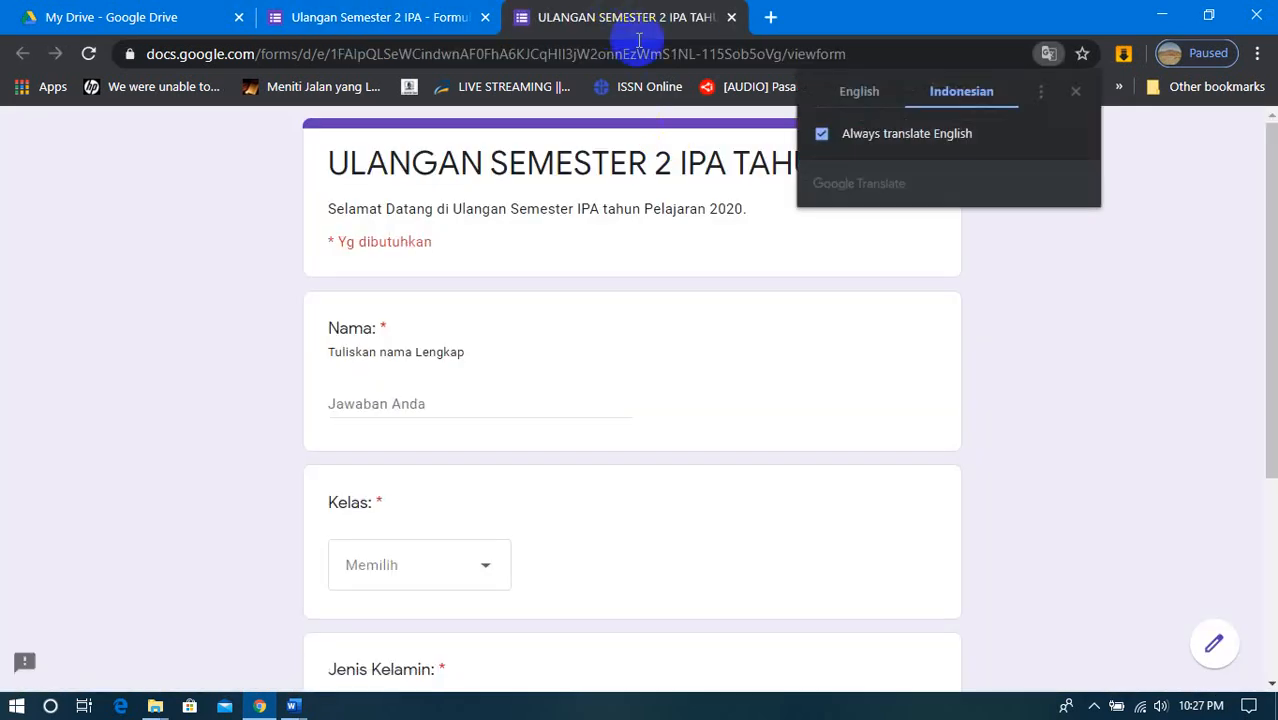
{"action": "left_click", "coordinate": [1080, 94]}
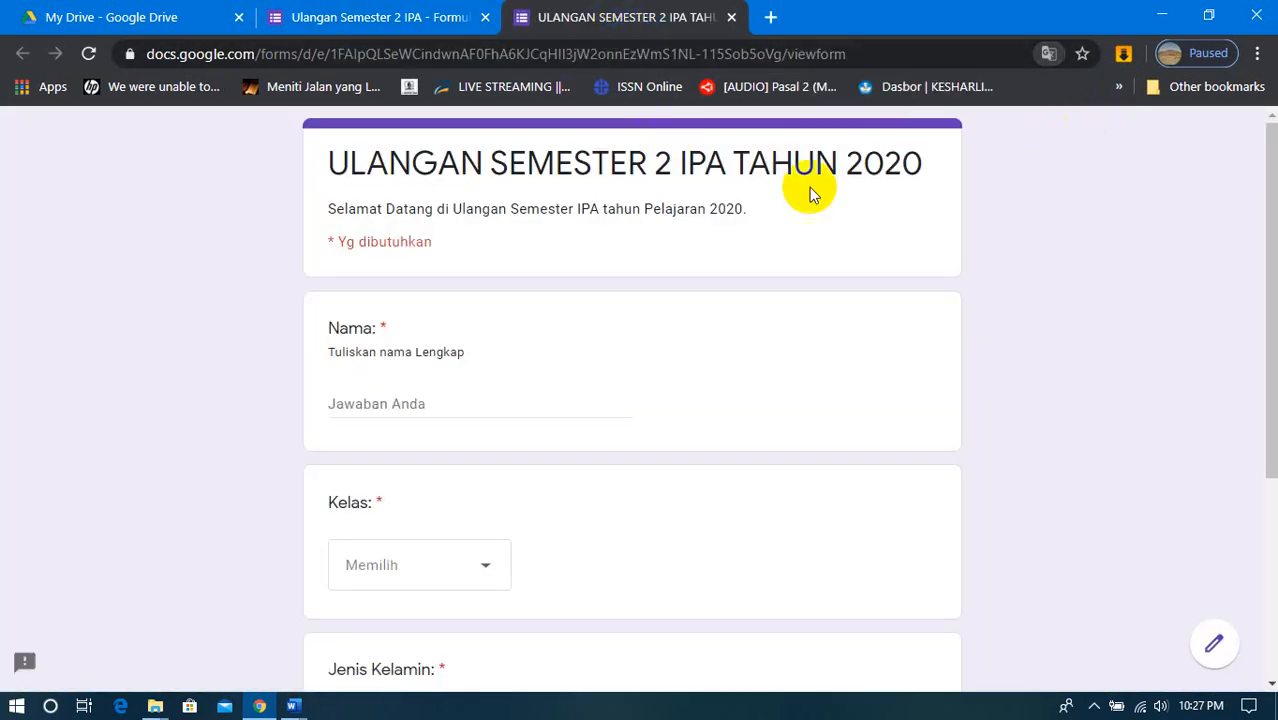
{"action": "scroll", "coordinate": [690, 380], "scroll_direction": "down", "scroll_amount": 3}
{"action": "scroll", "coordinate": [695, 440], "scroll_direction": "up", "scroll_amount": 3}
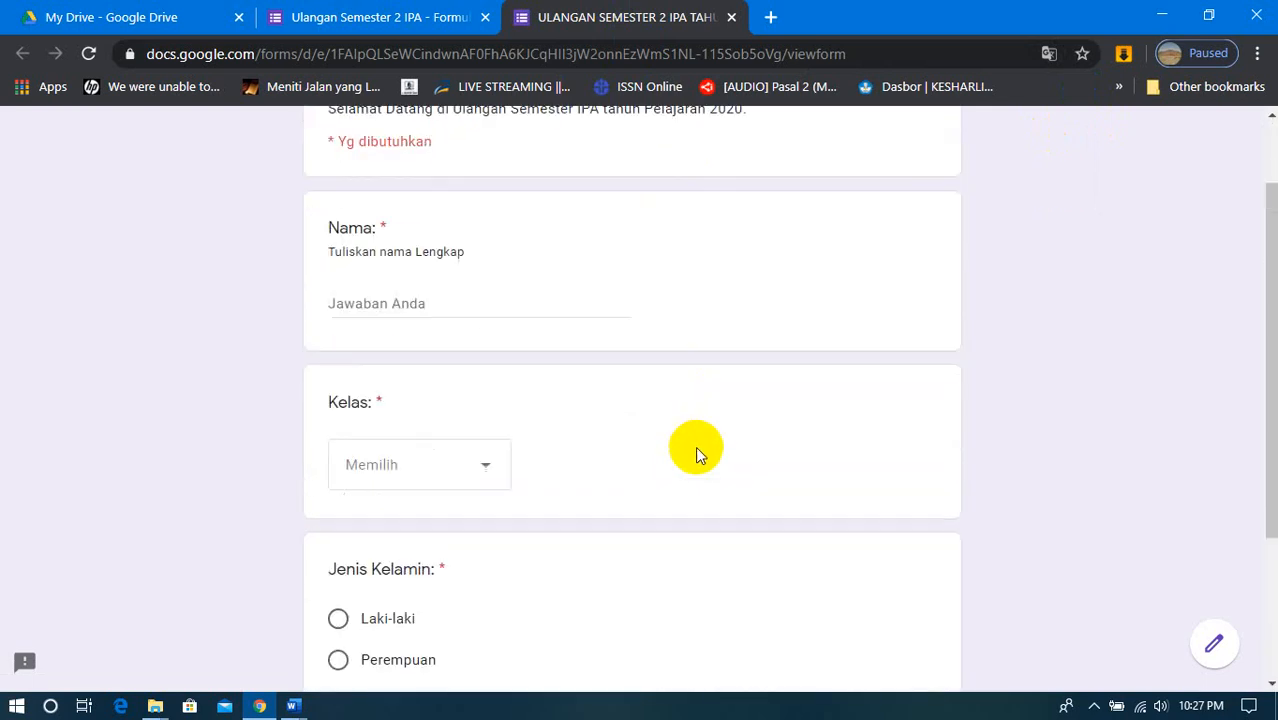
{"action": "scroll", "coordinate": [696, 450], "scroll_direction": "down", "scroll_amount": 3}
{"action": "scroll", "coordinate": [697, 453], "scroll_direction": "up", "scroll_amount": 3}
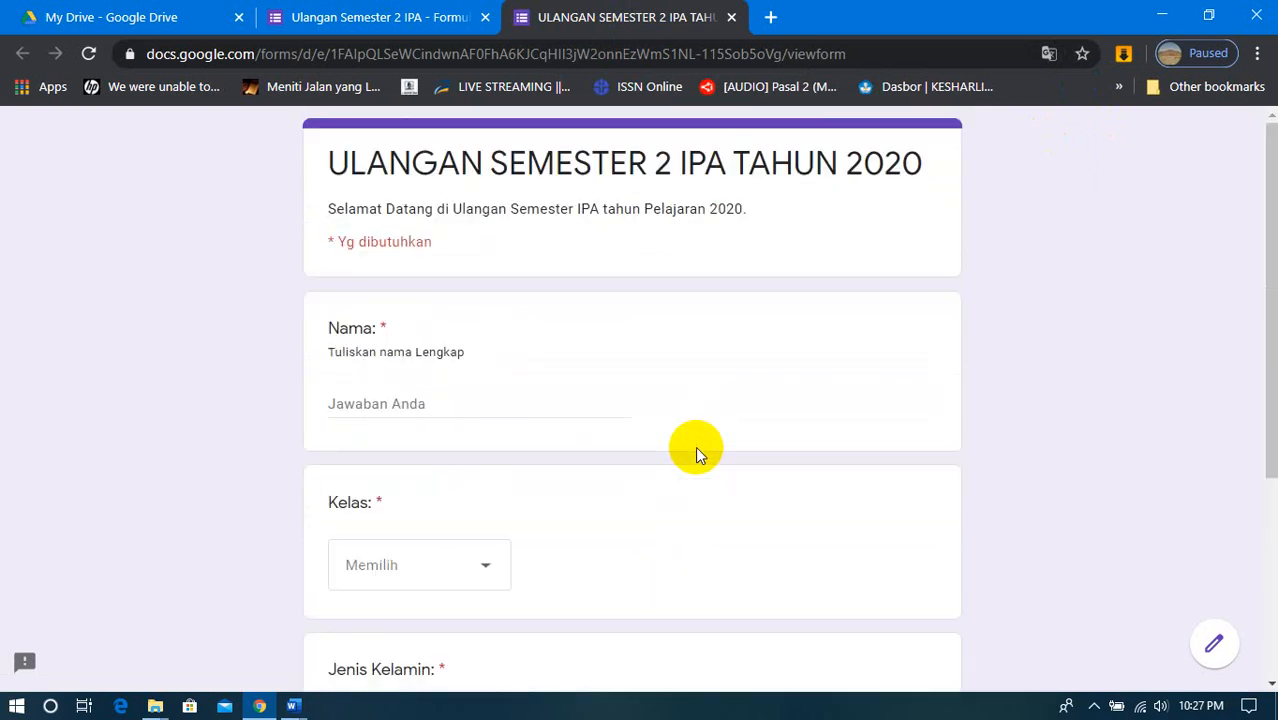
- Return to the form editor, select the Jenis Kelamin question and review the existing questions
{"action": "left_click", "coordinate": [413, 22]}
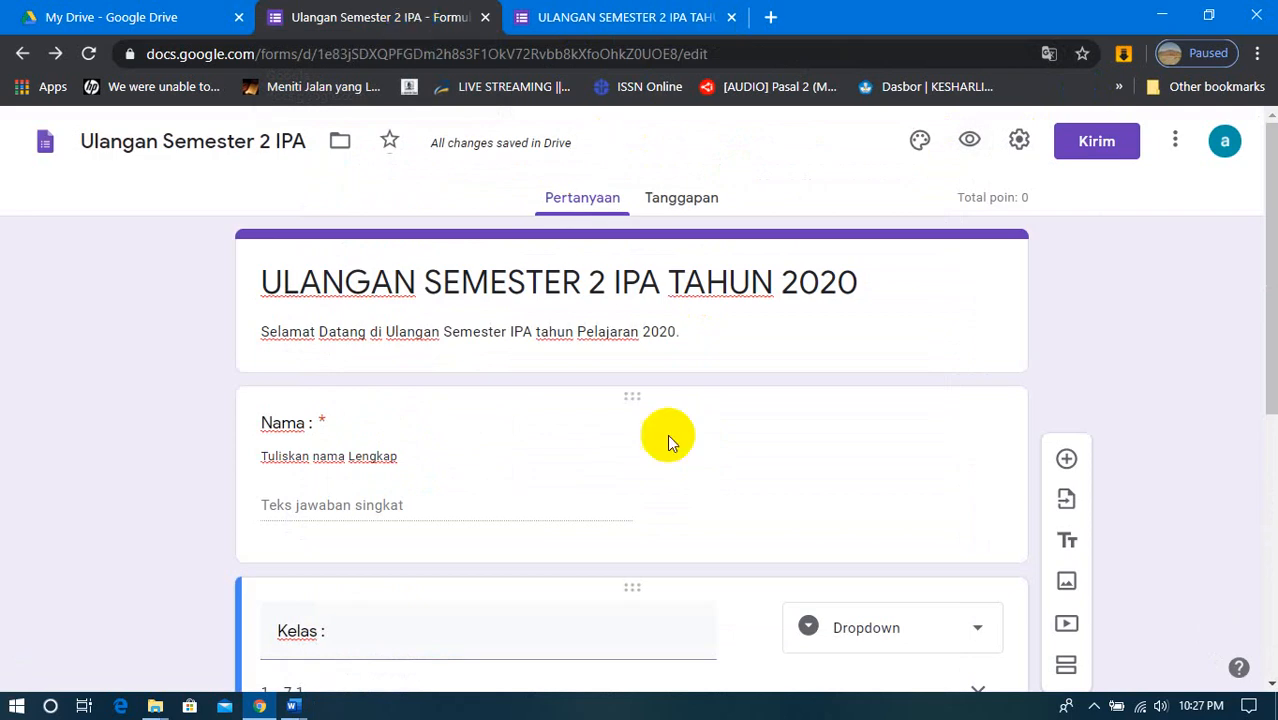
{"action": "scroll", "coordinate": [669, 438], "scroll_direction": "down", "scroll_amount": 5}
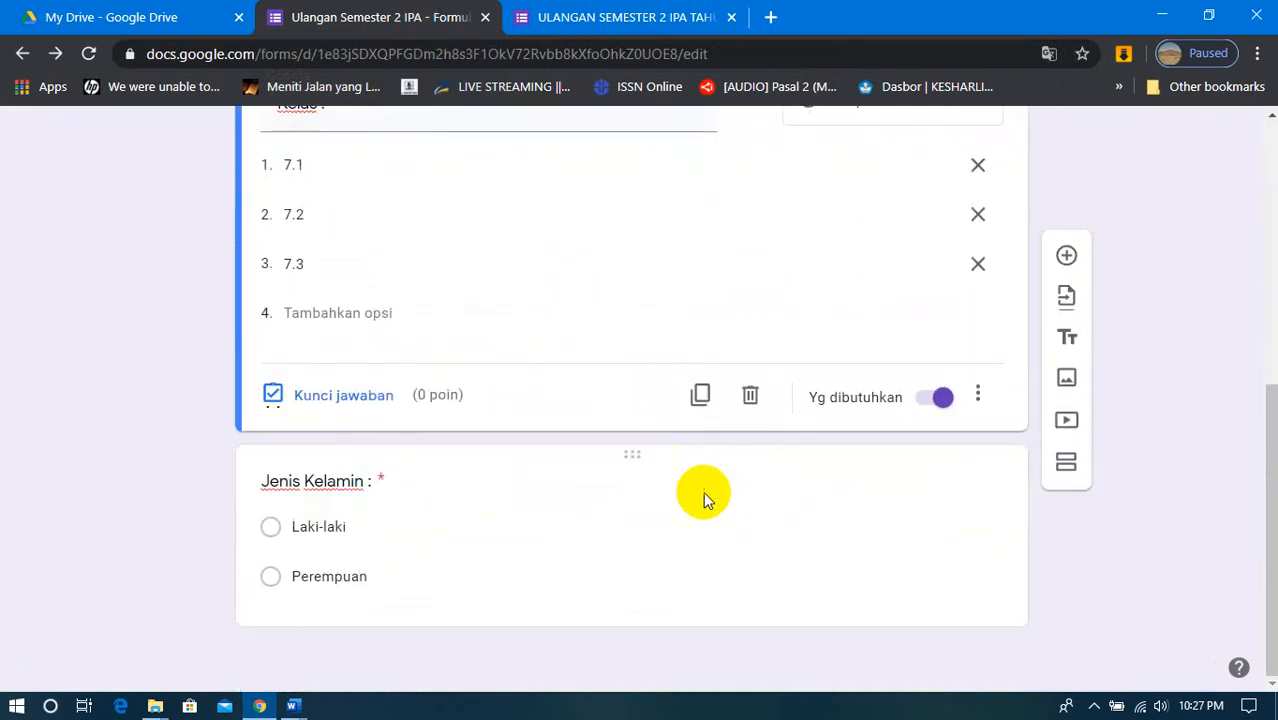
{"action": "left_click", "coordinate": [505, 533]}
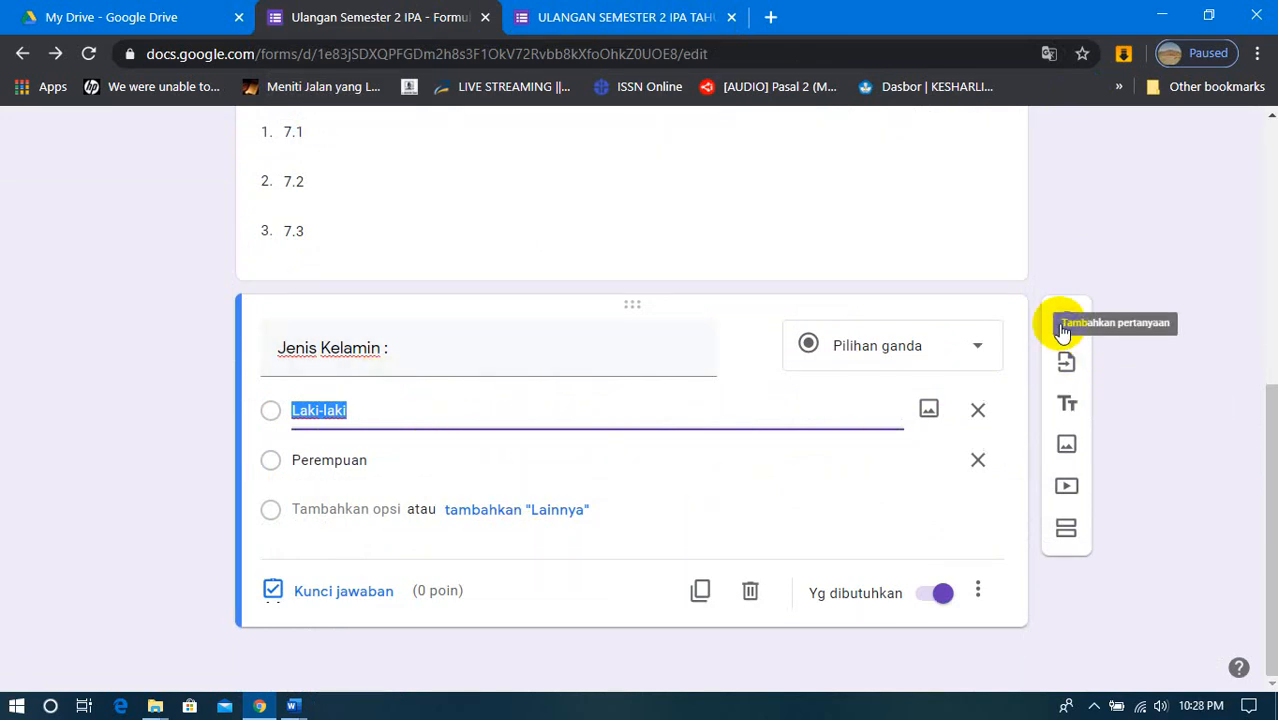
{"action": "scroll", "coordinate": [904, 422], "scroll_direction": "up", "scroll_amount": 5}
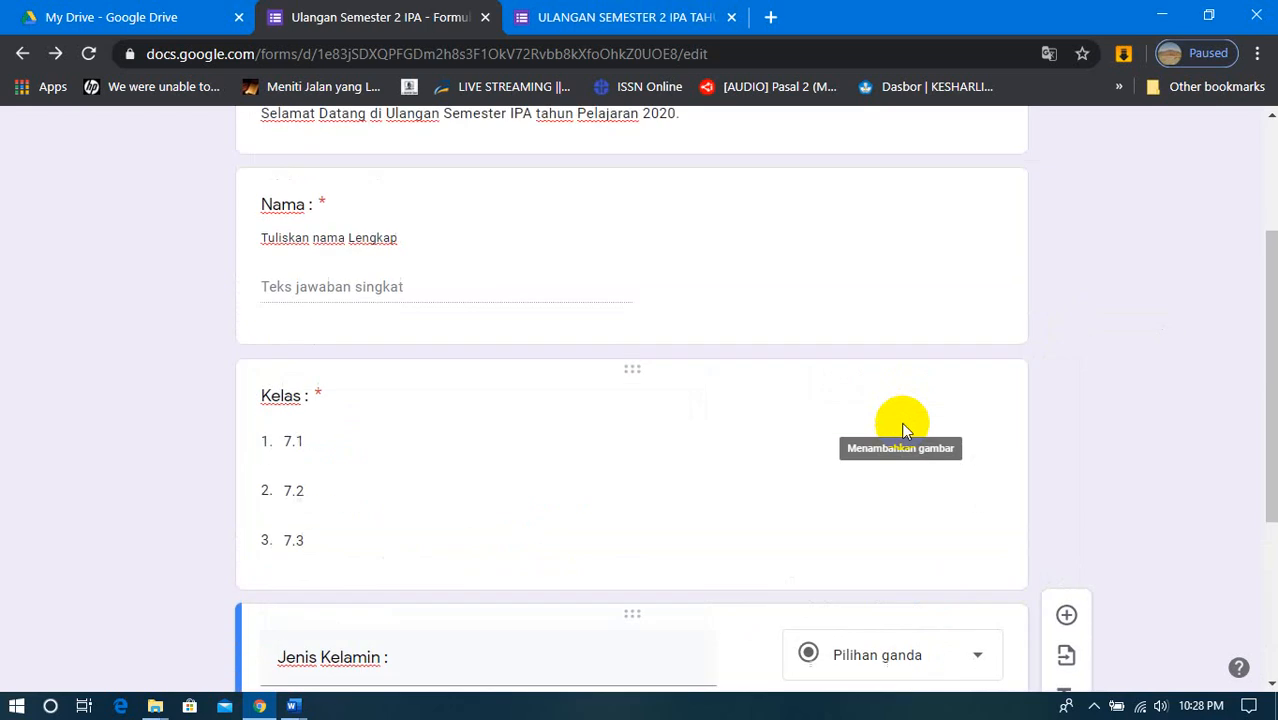
{"action": "scroll", "coordinate": [902, 430], "scroll_direction": "down", "scroll_amount": 3}
{"action": "scroll", "coordinate": [902, 430], "scroll_direction": "down", "scroll_amount": 3}
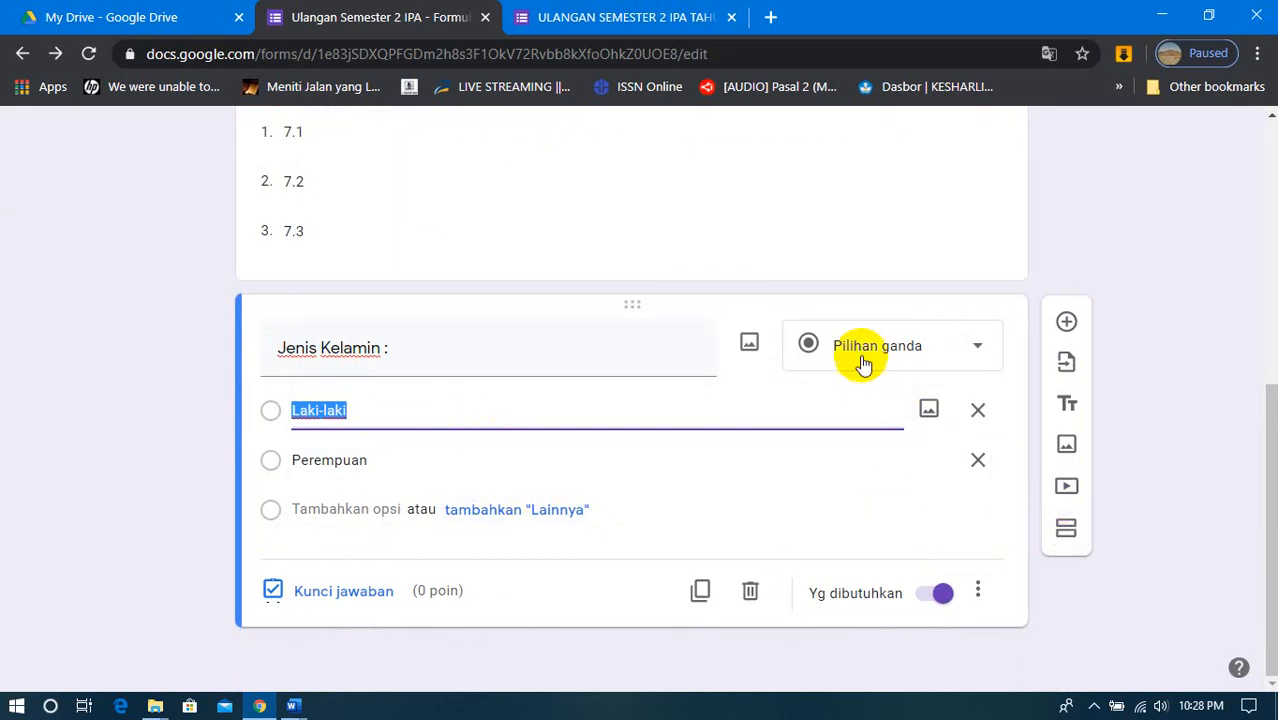
{"action": "left_click", "coordinate": [850, 181]}
{"action": "left_click", "coordinate": [659, 535]}
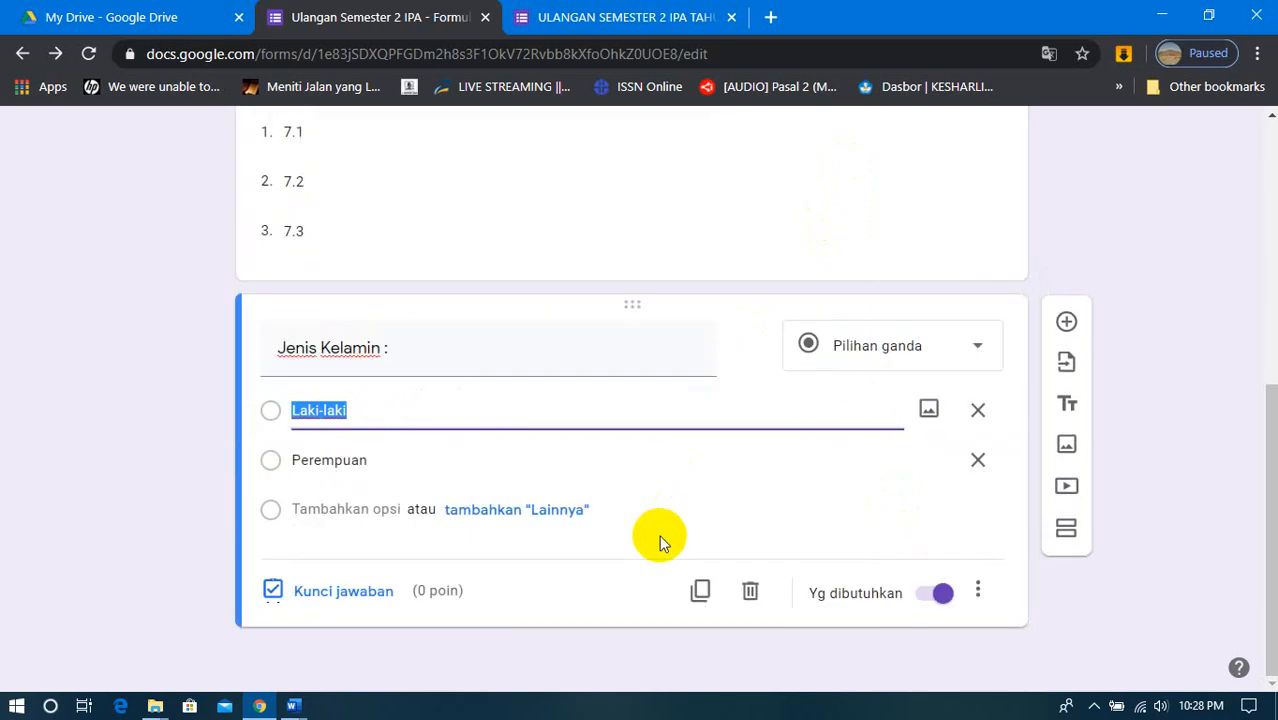
- Add a new question below Jenis Kelamin and title it "Pasword :"
{"action": "left_click", "coordinate": [1065, 322]}
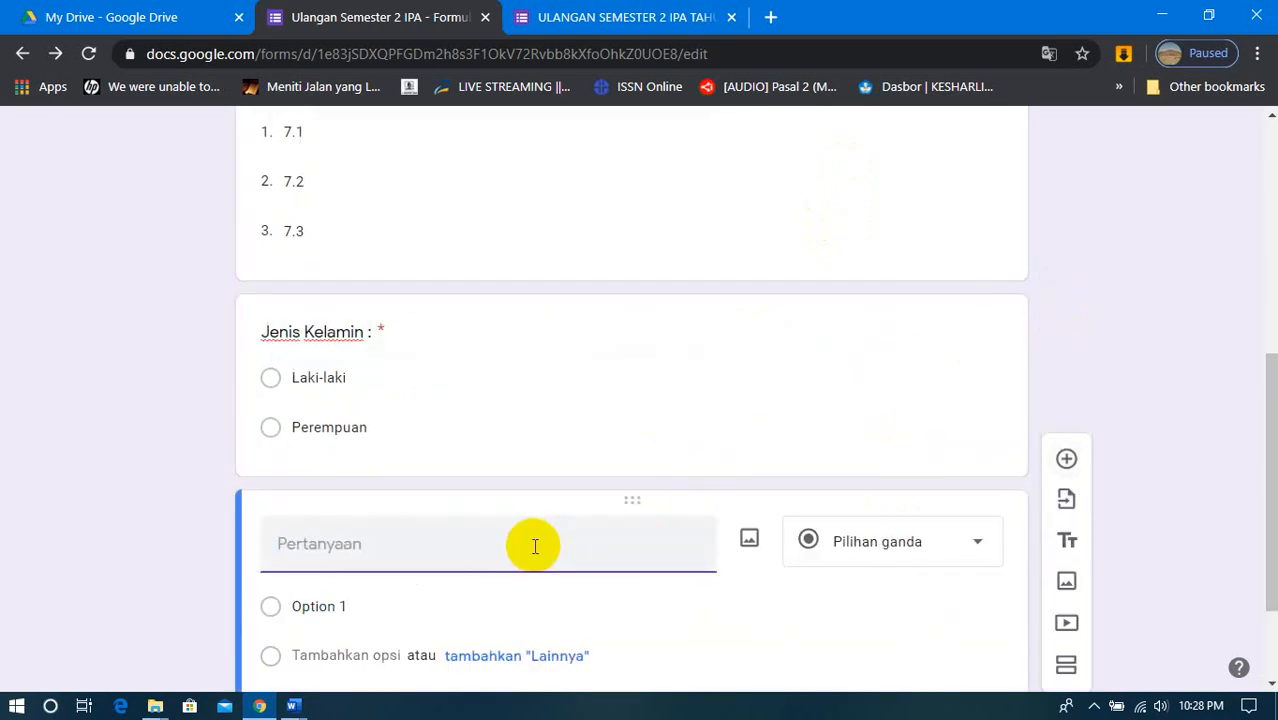
{"action": "type", "text": "Paw"}
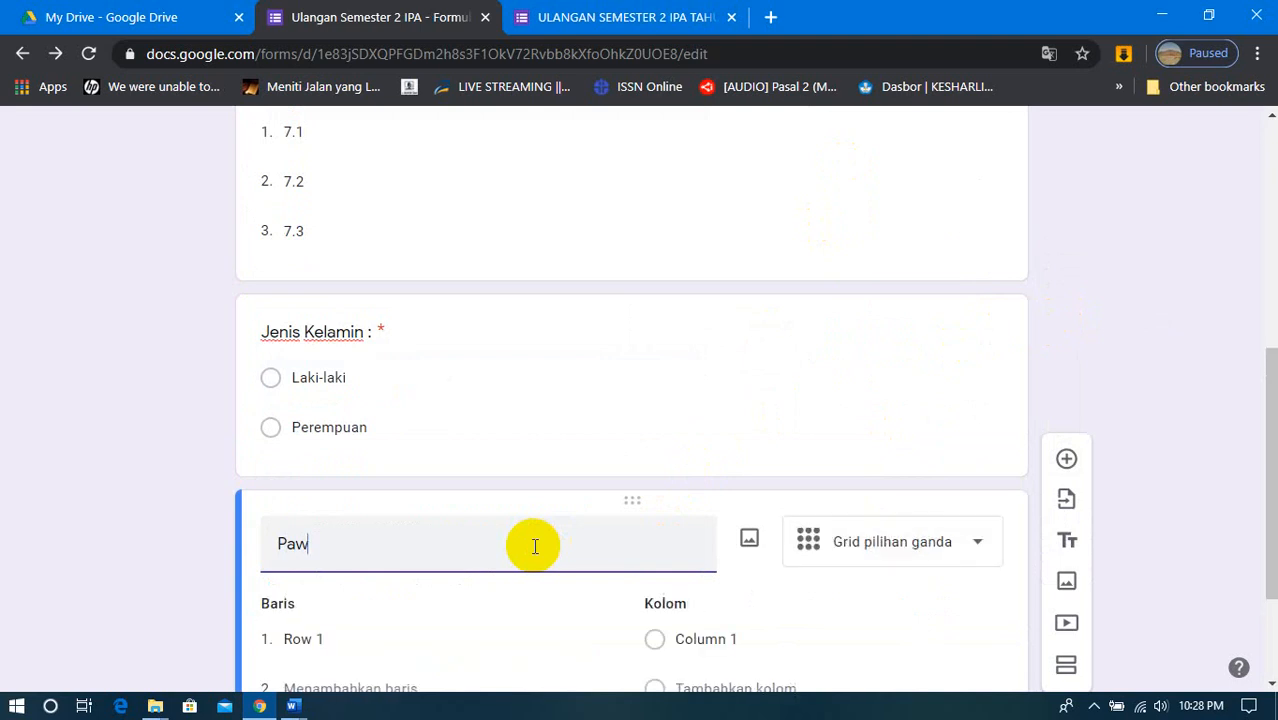
{"action": "type", "text": "ord"}
{"action": "key", "text": "BackSpace"}
{"action": "type", "text": "sword"}
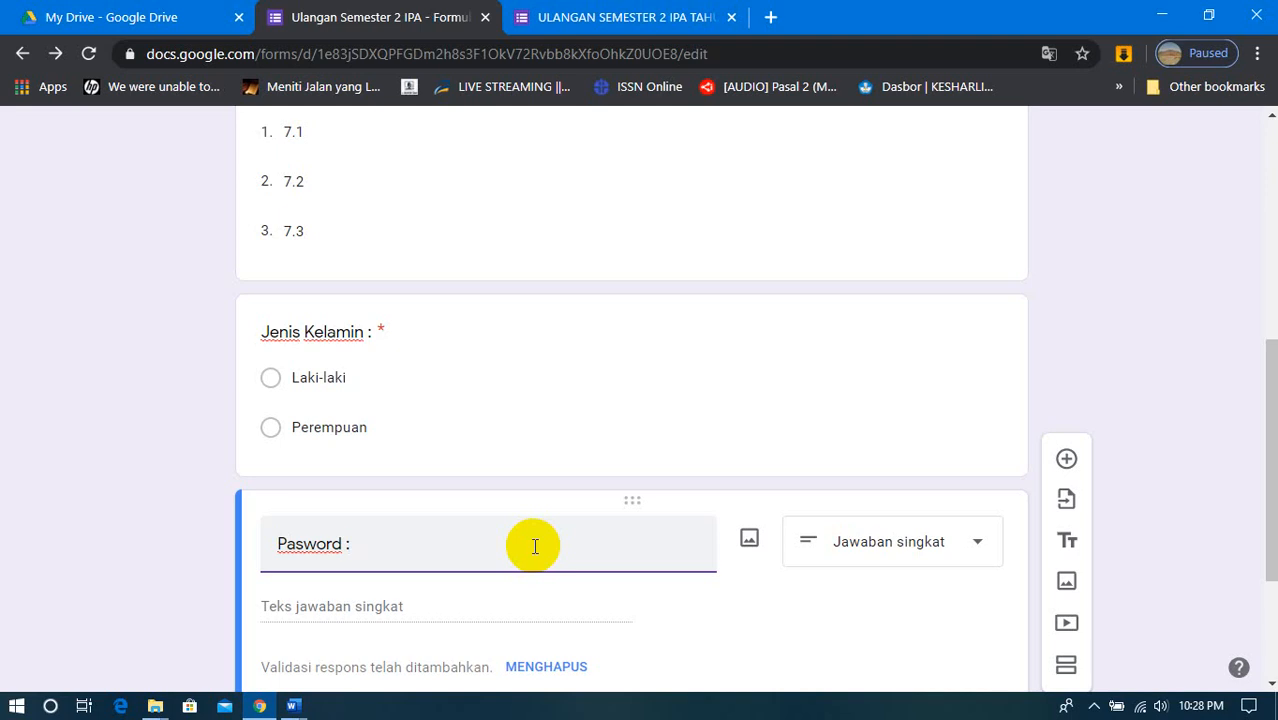
{"action": "type", "text": ":"}
- Keep the Pasword question as Jawaban singkat and set its response validation to Teks with the Contains condition
{"action": "scroll", "coordinate": [535, 546], "scroll_direction": "down", "scroll_amount": 2}
{"action": "left_click", "coordinate": [956, 337]}
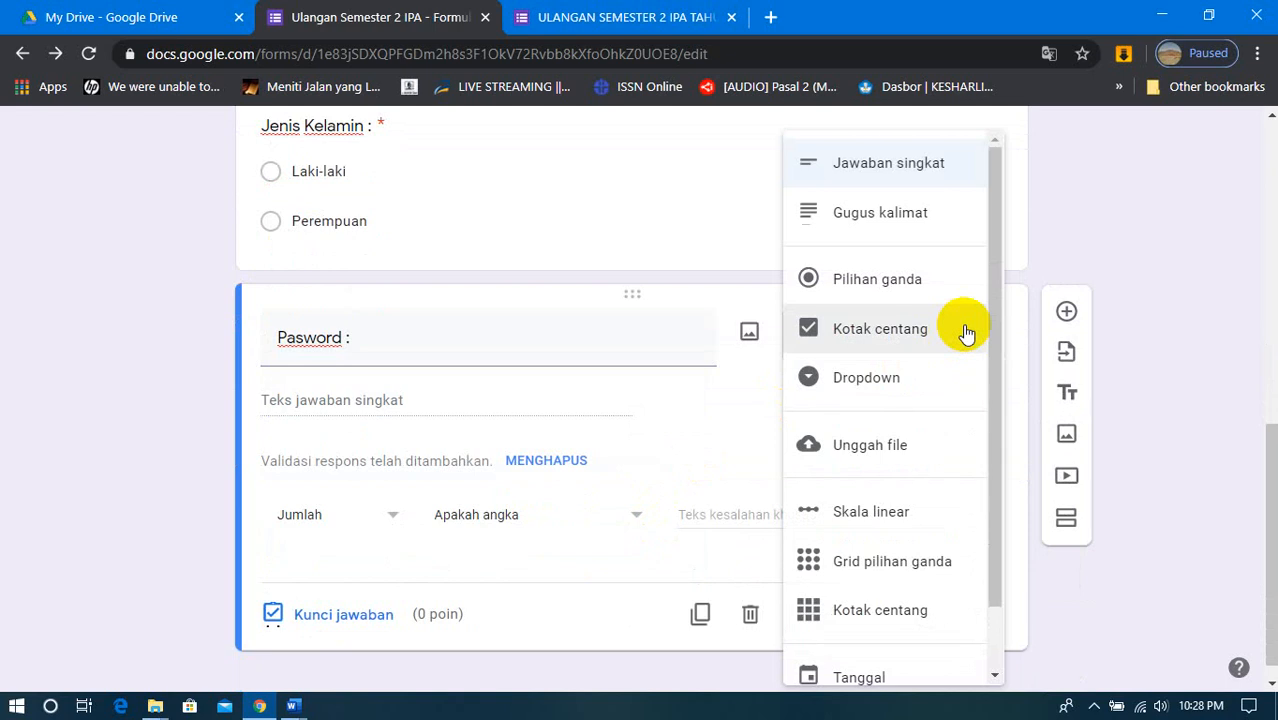
{"action": "left_click", "coordinate": [903, 177]}
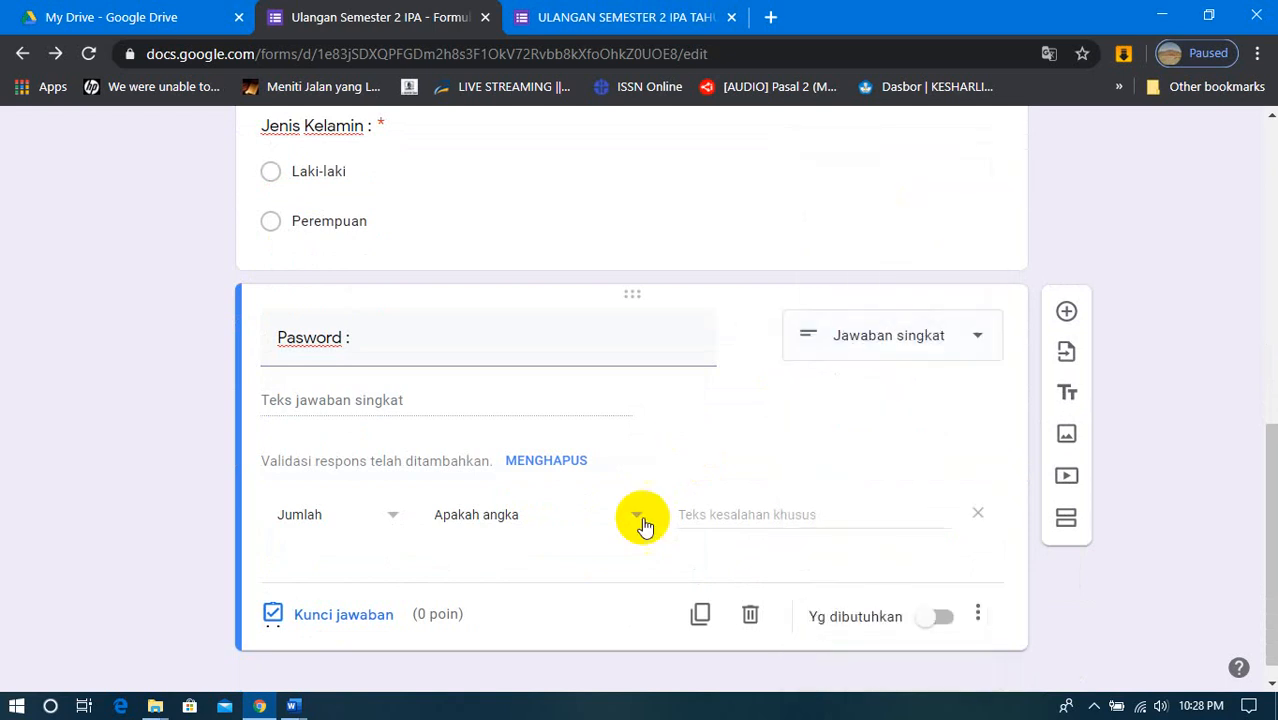
{"action": "left_click", "coordinate": [583, 527]}
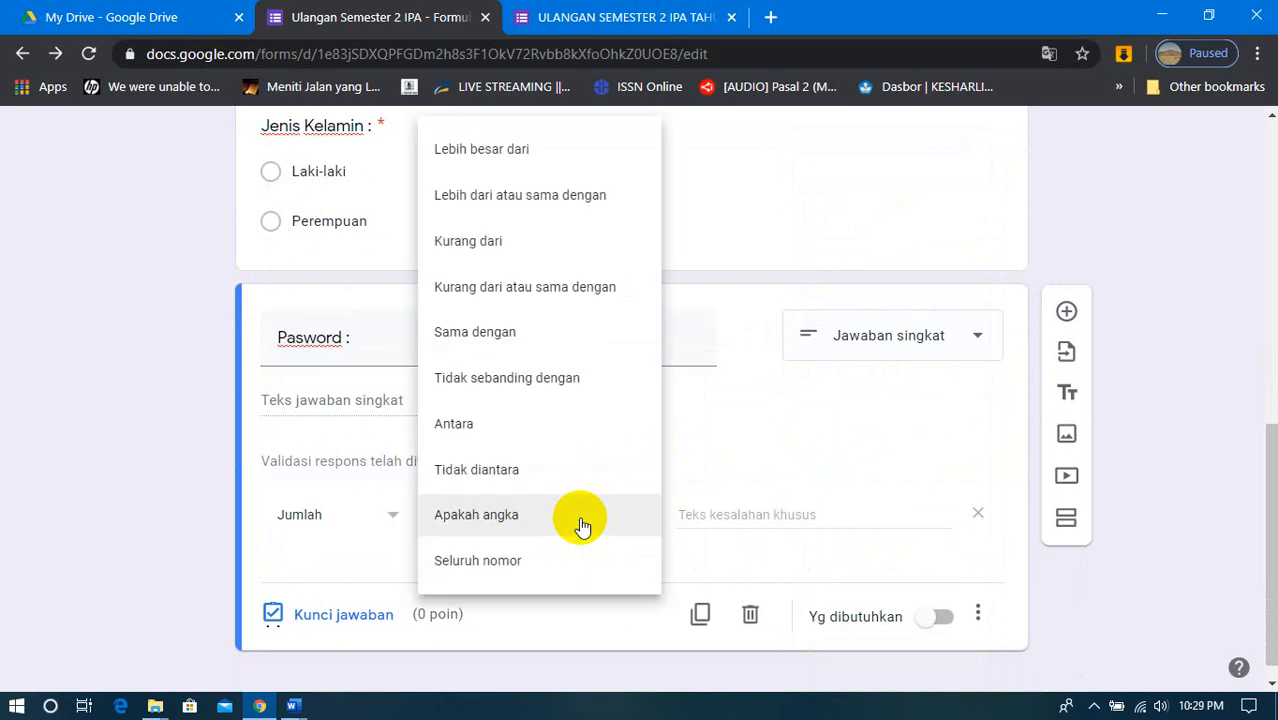
{"action": "left_click", "coordinate": [727, 448]}
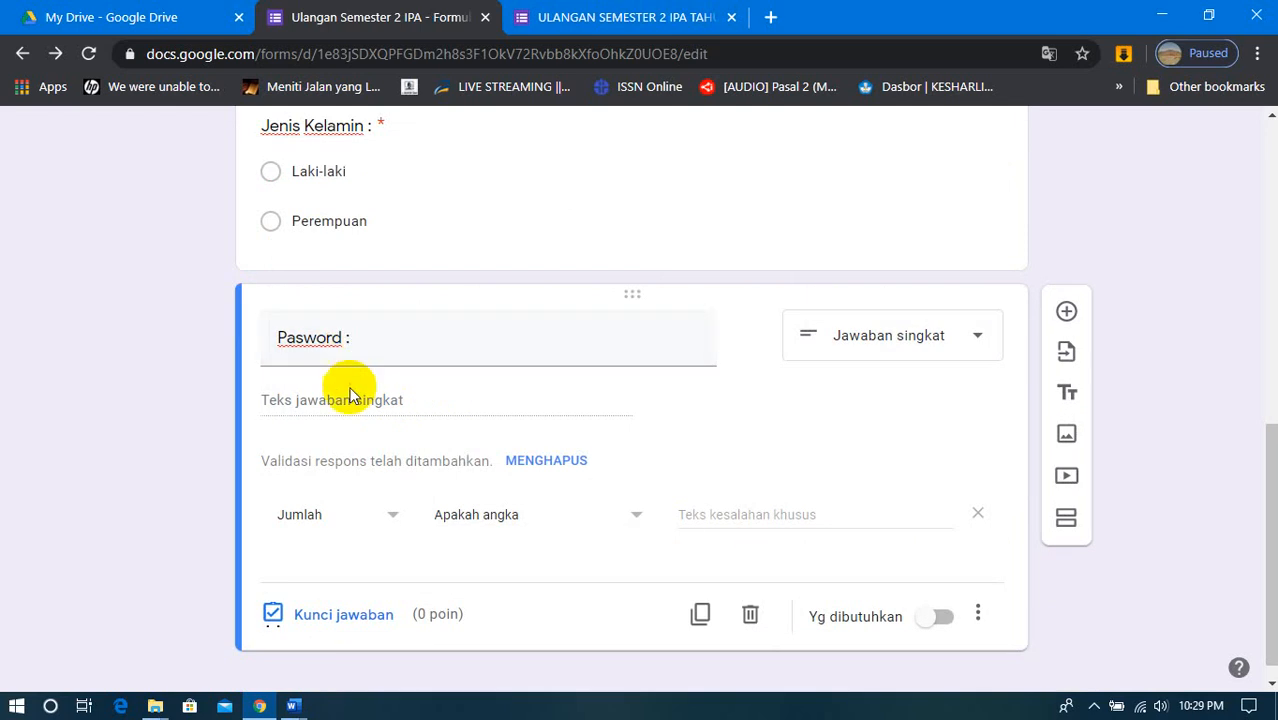
{"action": "left_click", "coordinate": [362, 520]}
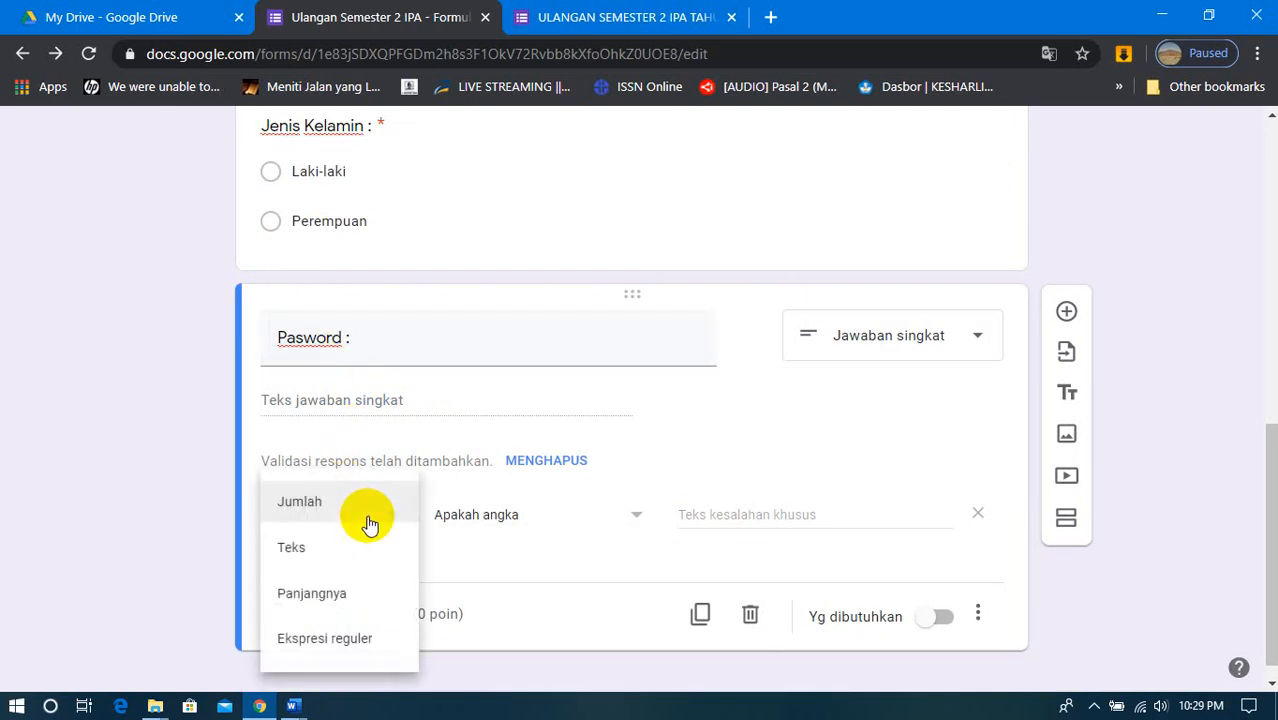
{"action": "left_click", "coordinate": [313, 550]}
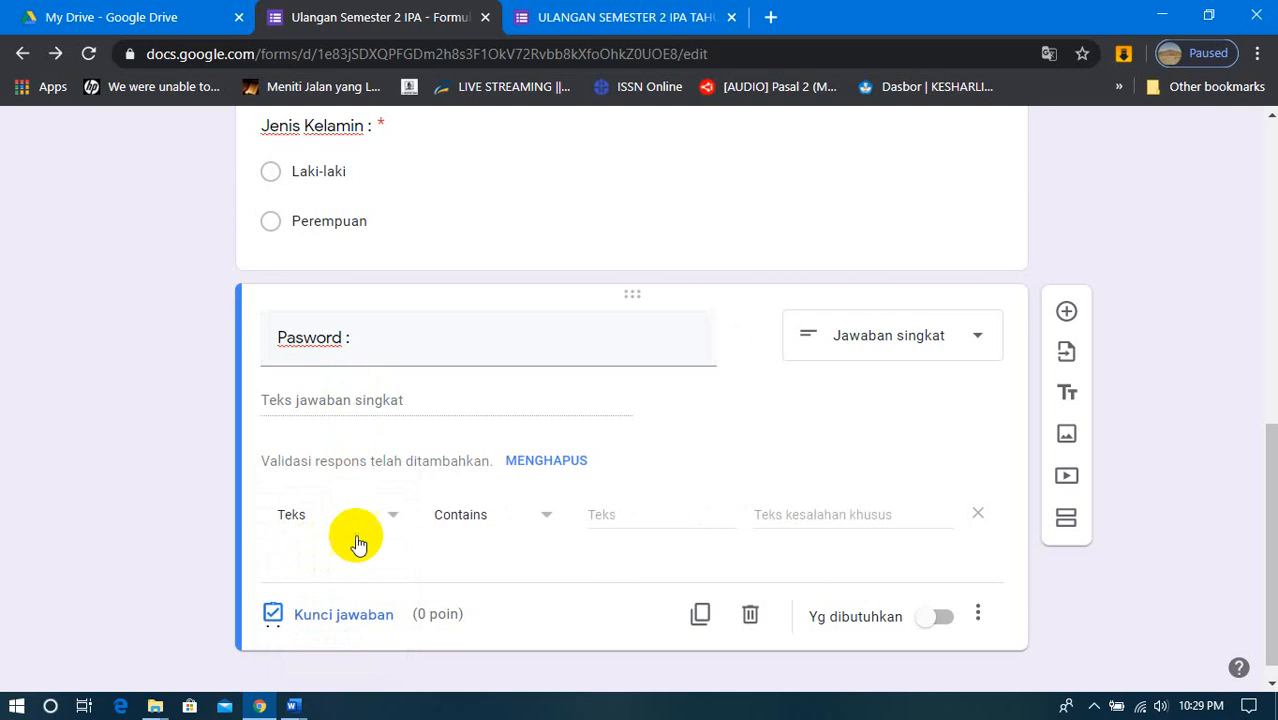
{"action": "left_click", "coordinate": [601, 516]}
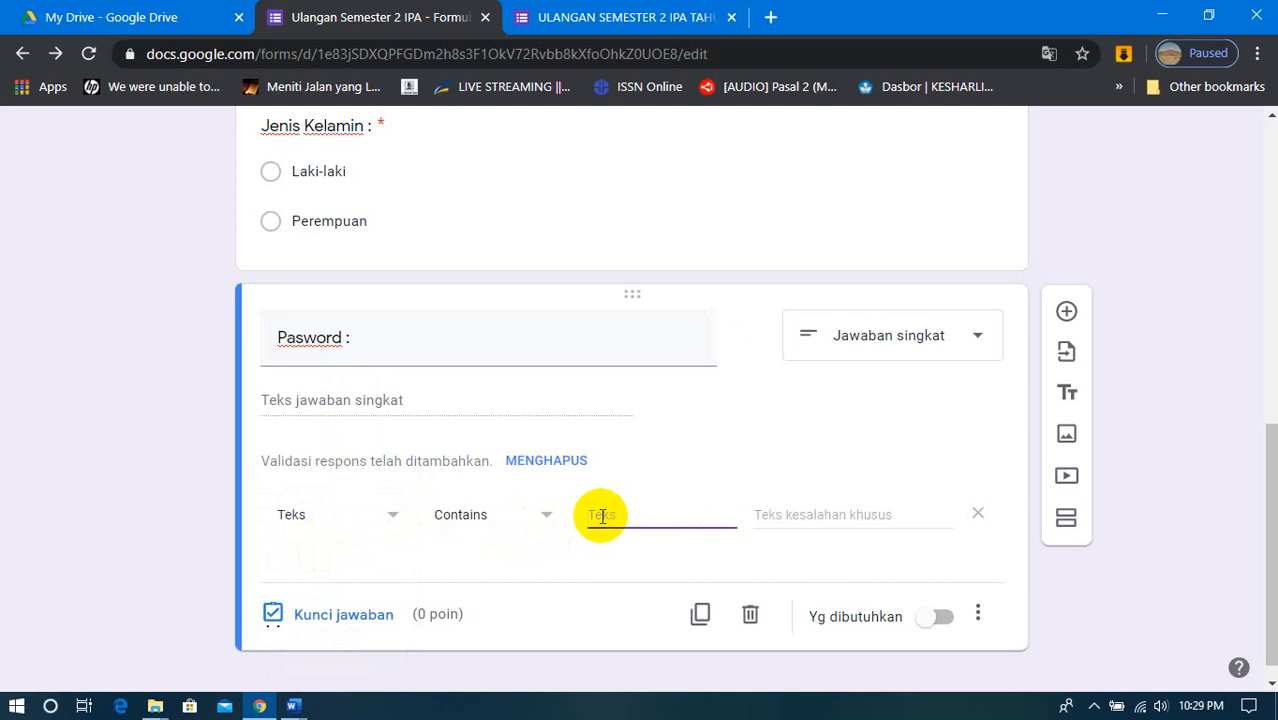
{"action": "key", "text": "Tab"}
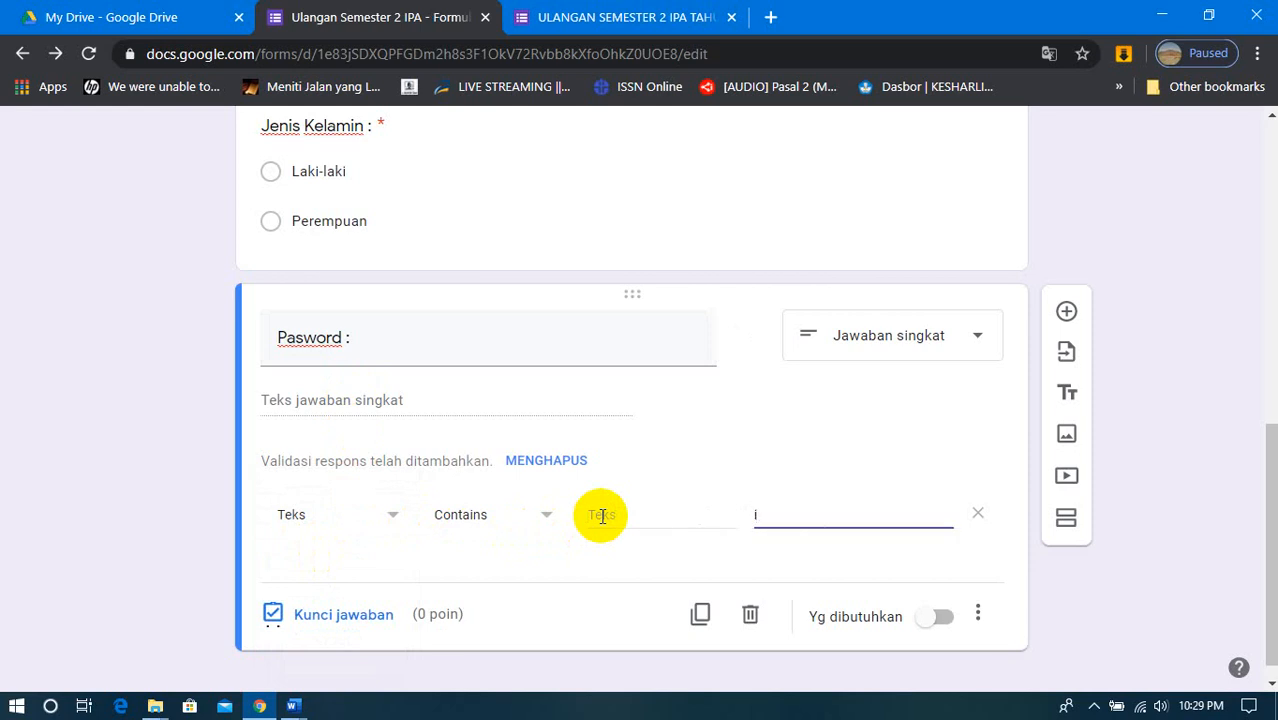
{"action": "left_click", "coordinate": [602, 516]}
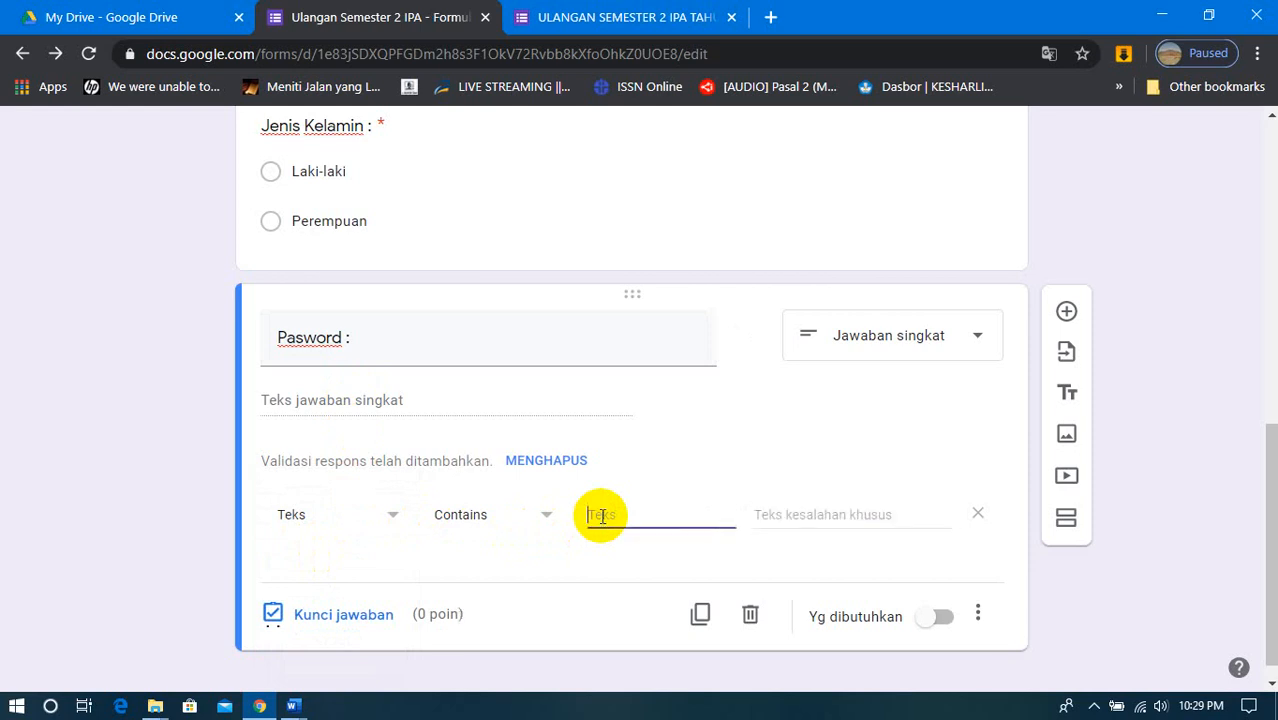
{"action": "key", "text": "Tab"}
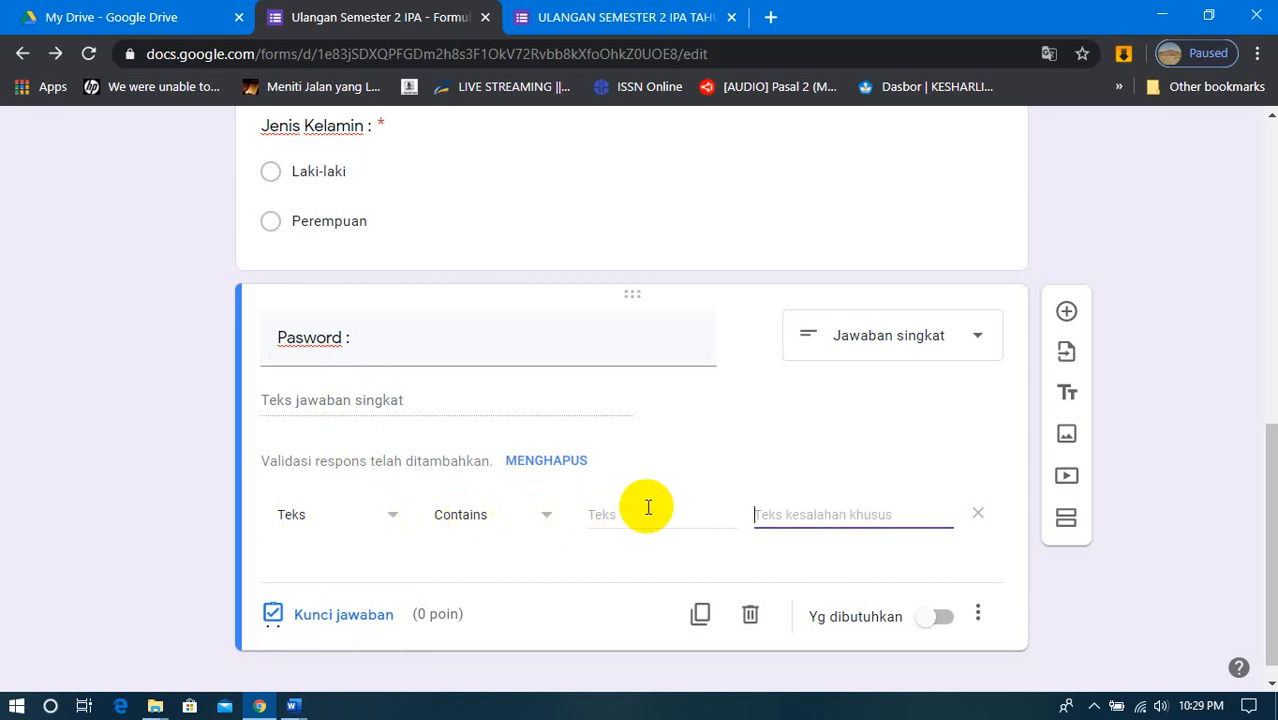
{"action": "left_click", "coordinate": [597, 515]}
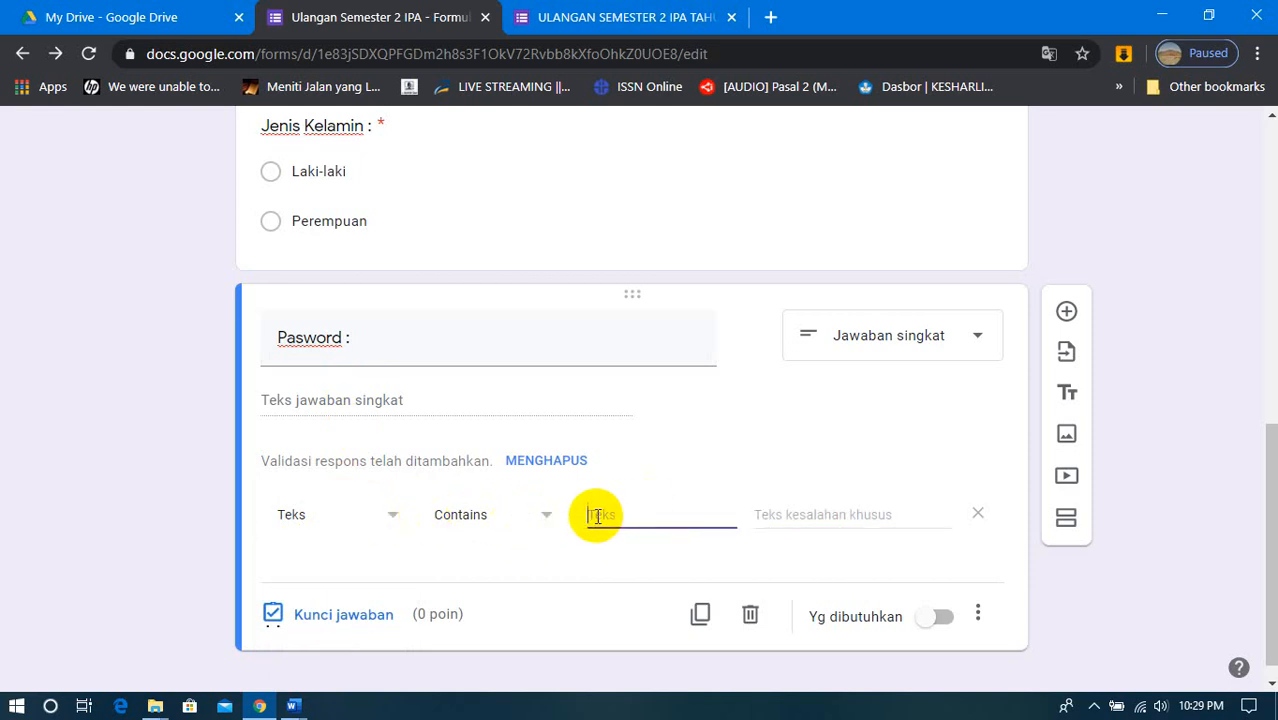
{"action": "key", "text": "Tab"}
{"action": "type", "text": "i"}
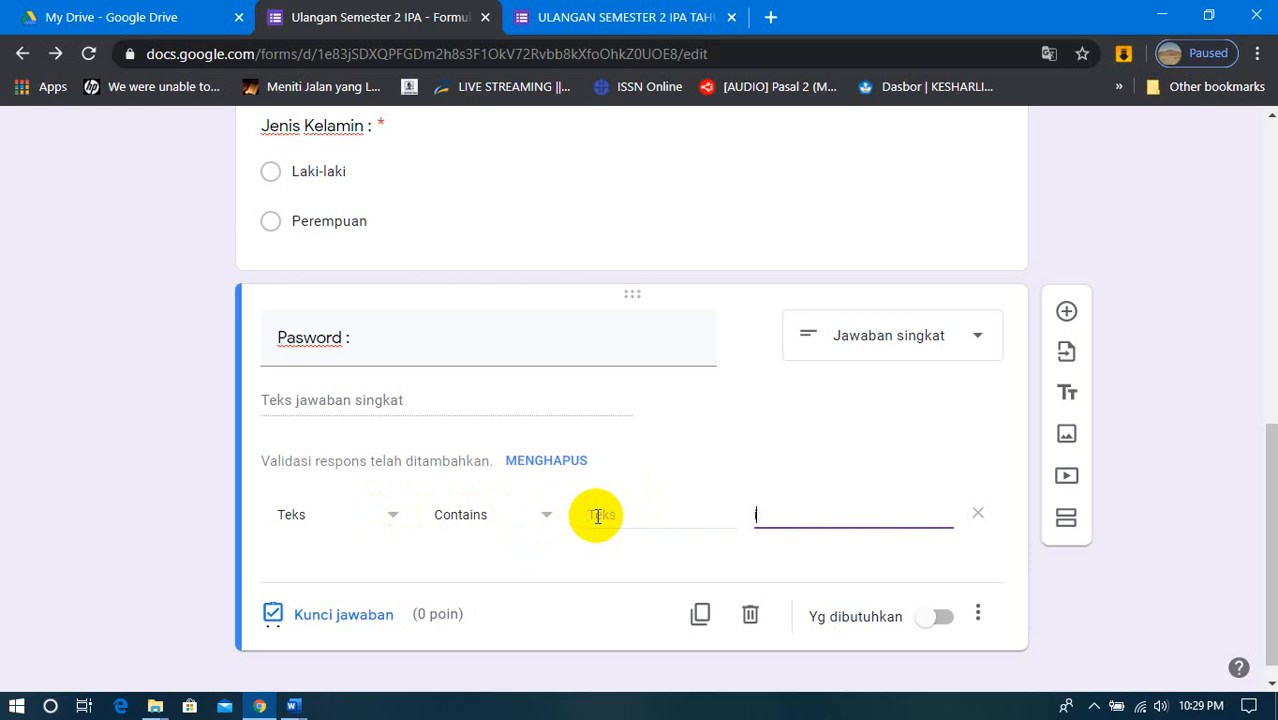
{"action": "key", "text": "BackSpace"}
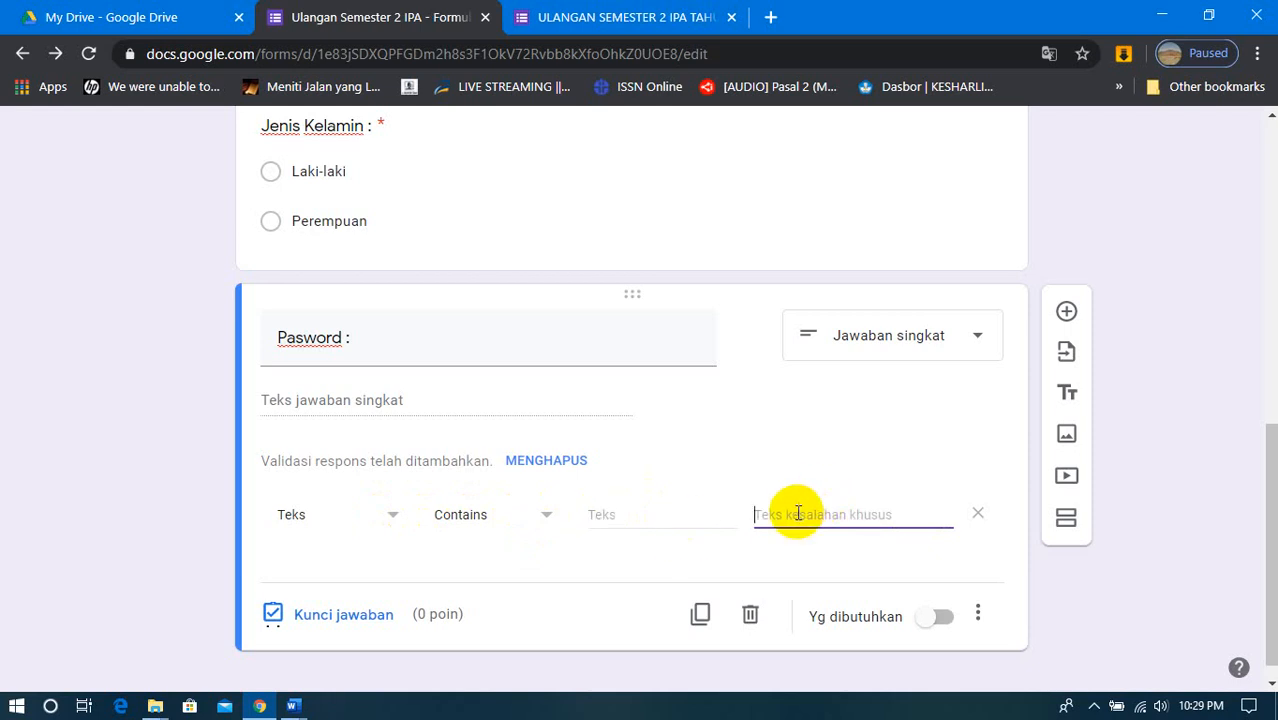
{"action": "key", "text": "Tab"}
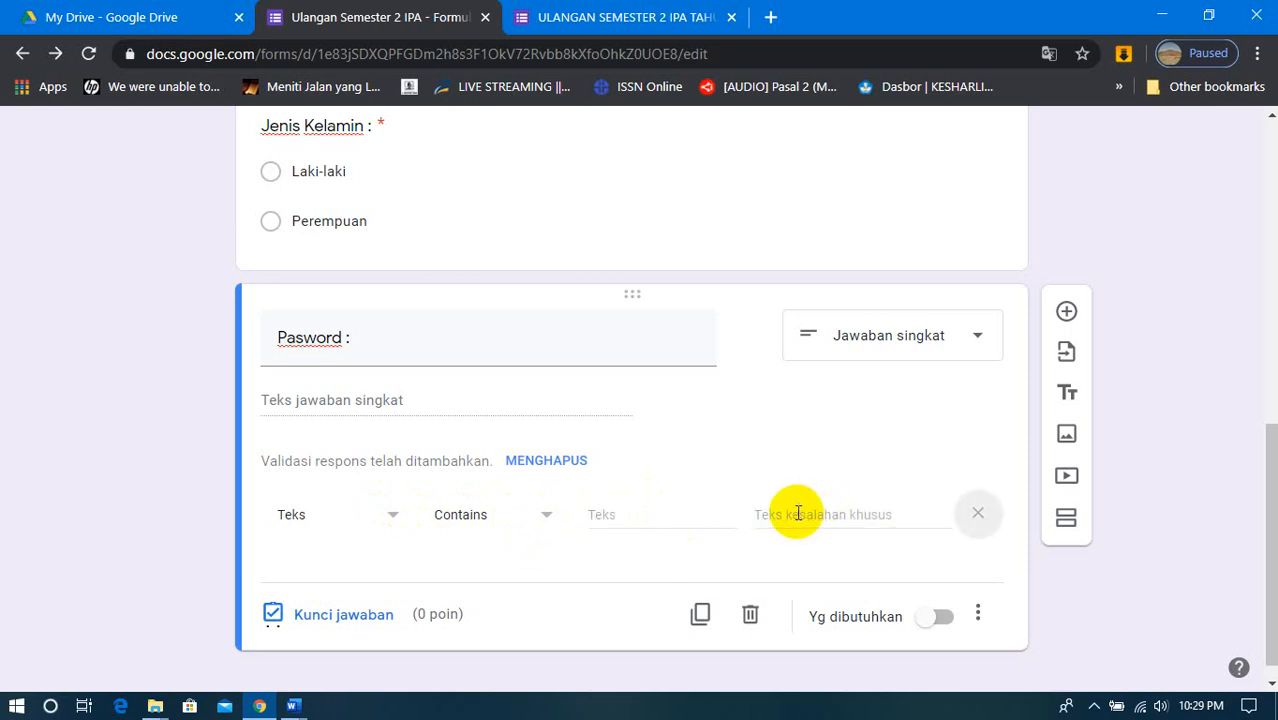
- Enter the quiz password as the text the Pasword answer must contain
{"action": "left_click", "coordinate": [654, 518]}
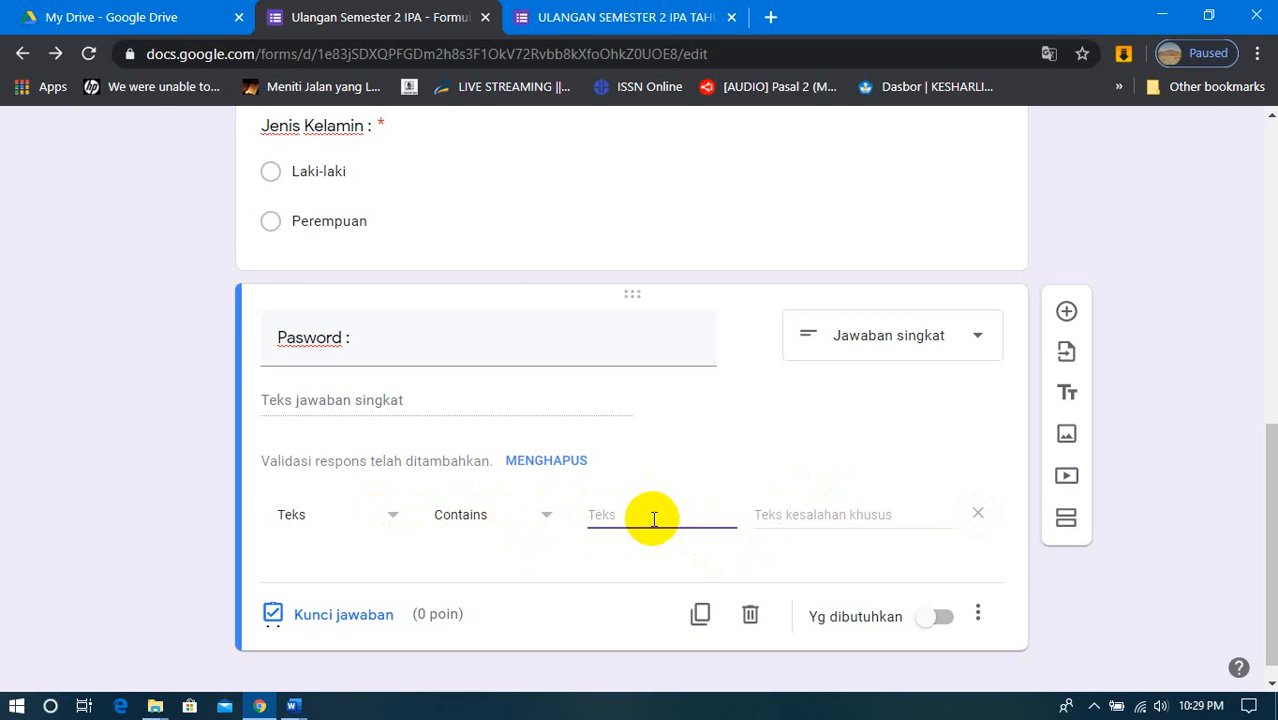
{"action": "type", "text": "1"}
{"action": "type", "text": "PA1"}
- Set the validation's custom error text to "Pasword yang anda masukkan salah, ulangi" and make the Pasword question required
{"action": "left_click", "coordinate": [811, 515]}
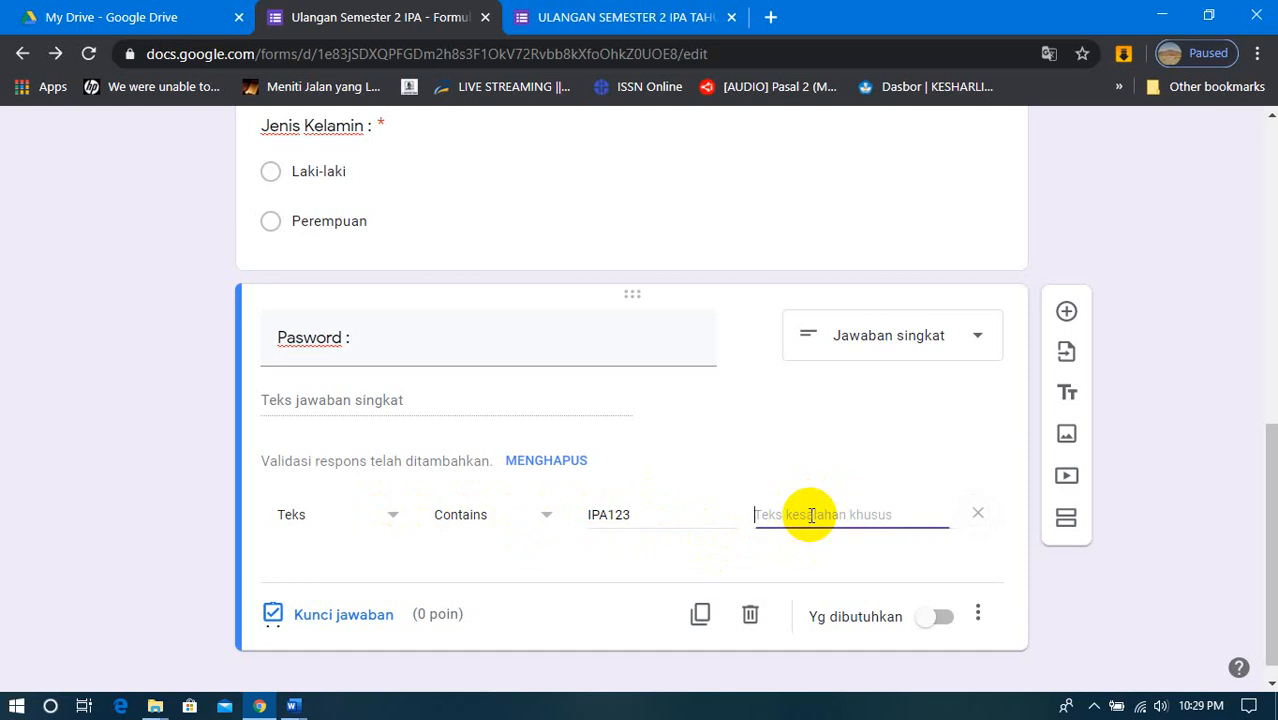
{"action": "type", "text": "Pasword yang anda masuk"}
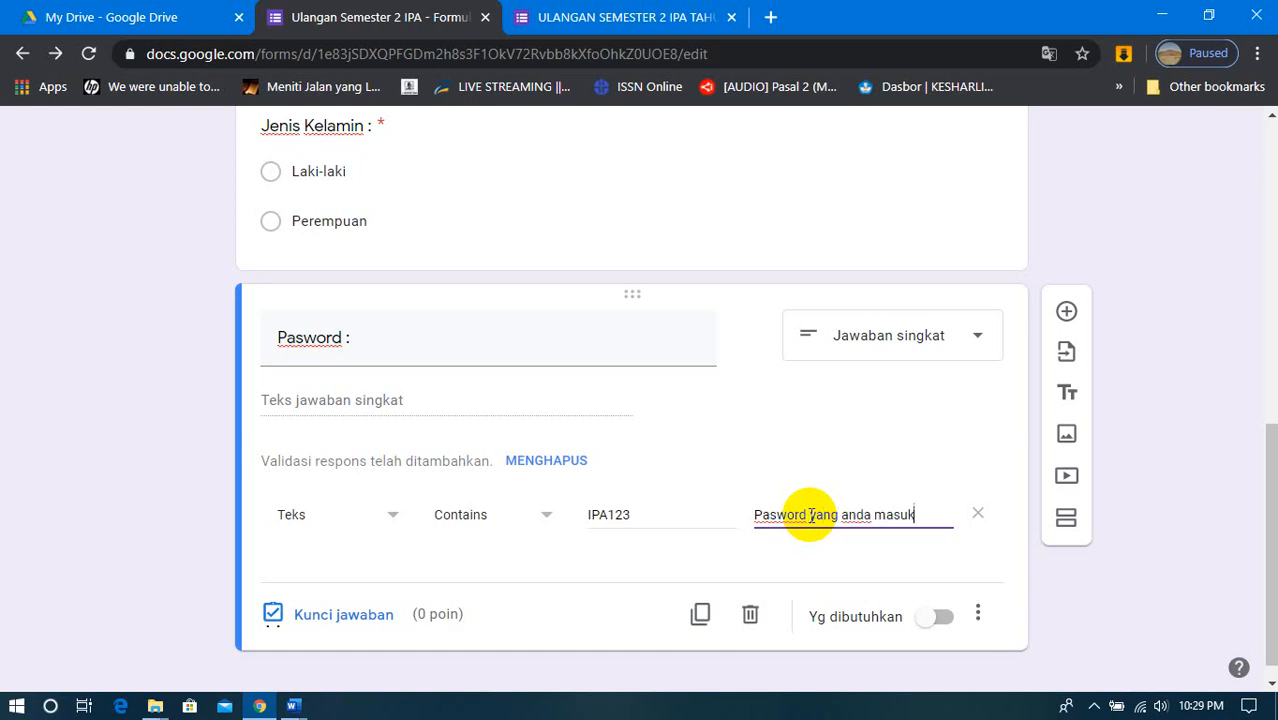
{"action": "type", "text": "lah"}
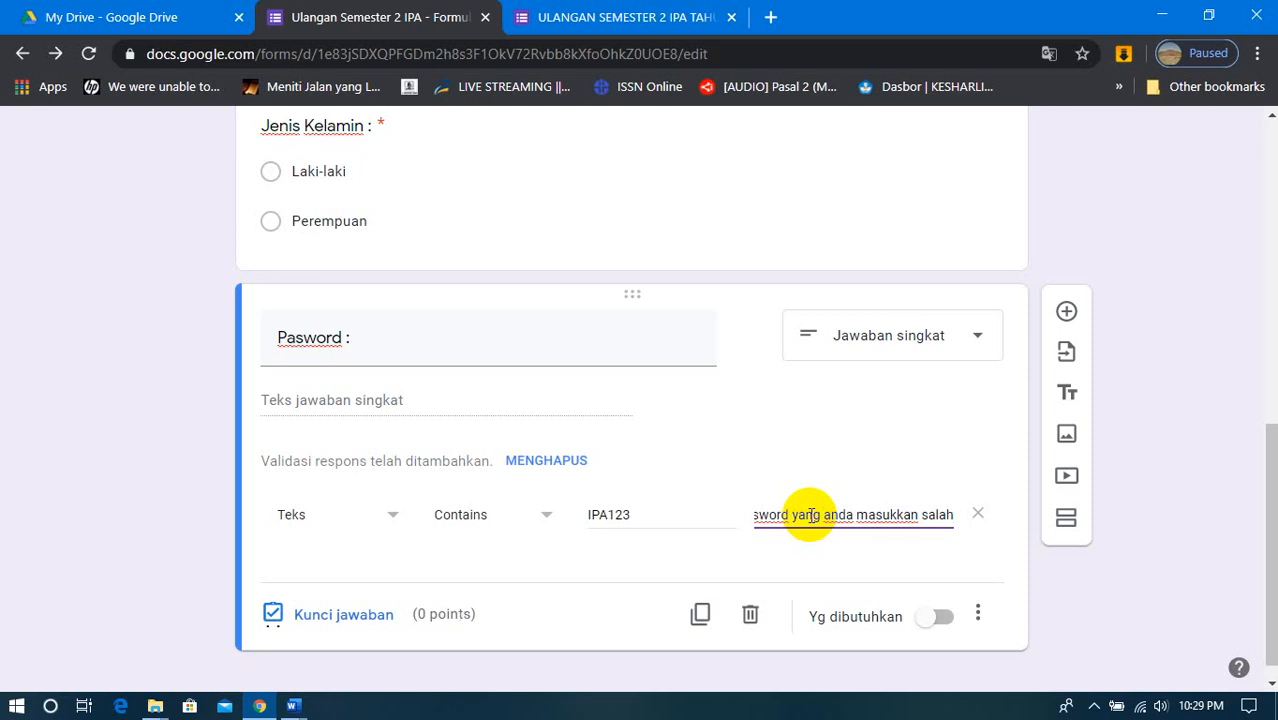
{"action": "type", "text": ", ulangi"}
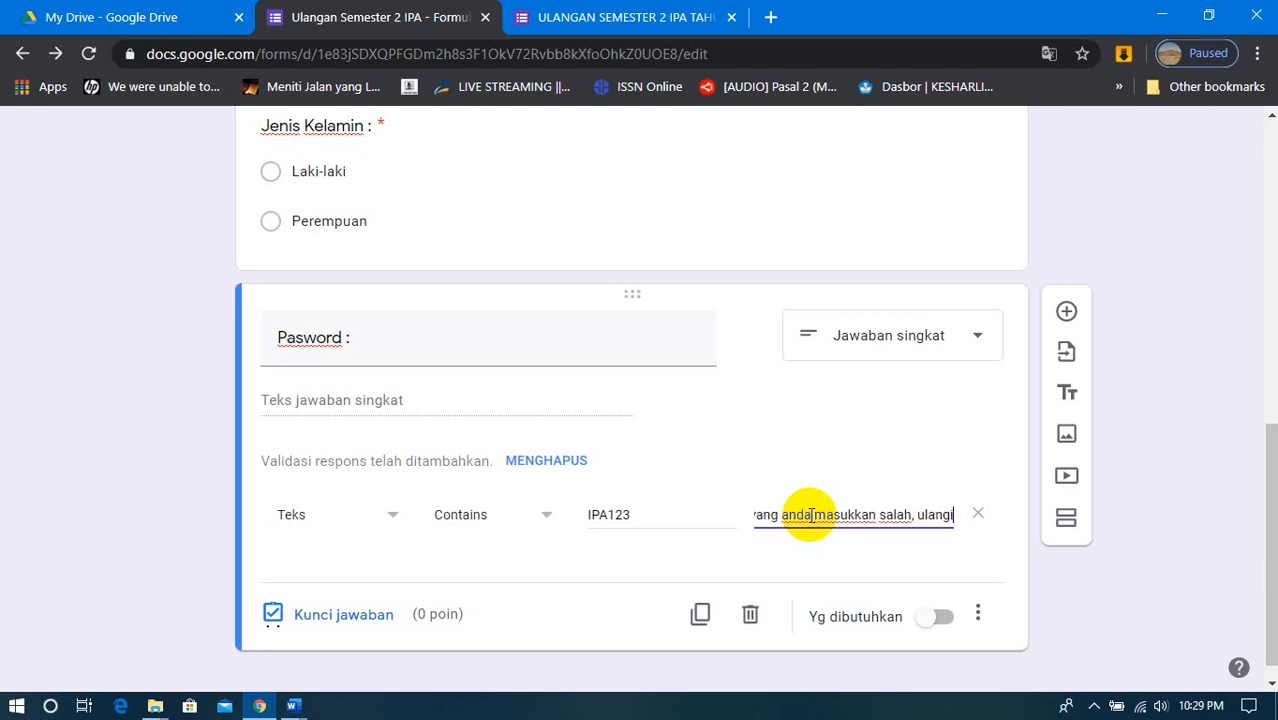
{"action": "left_click", "coordinate": [937, 625]}
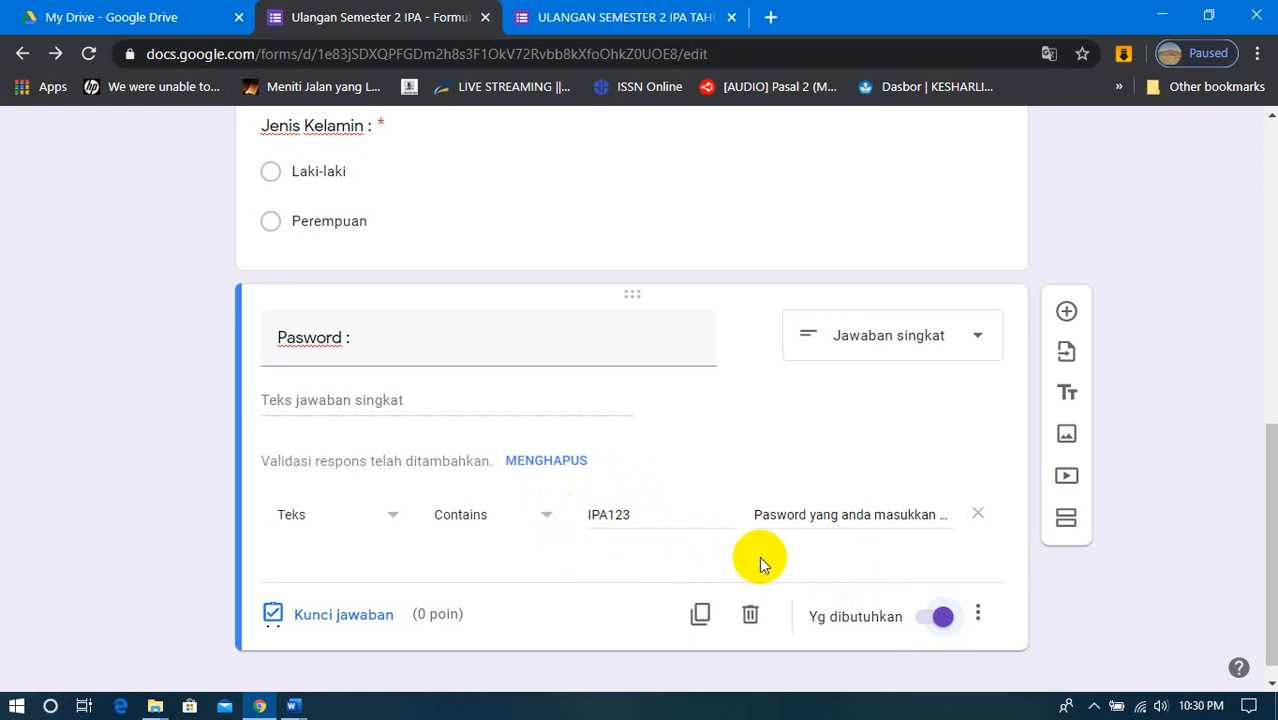
- Add a new section after the Pasword question and title it "SOAL PILIHAN GANDA"
{"action": "triple_click", "coordinate": [400, 345]}
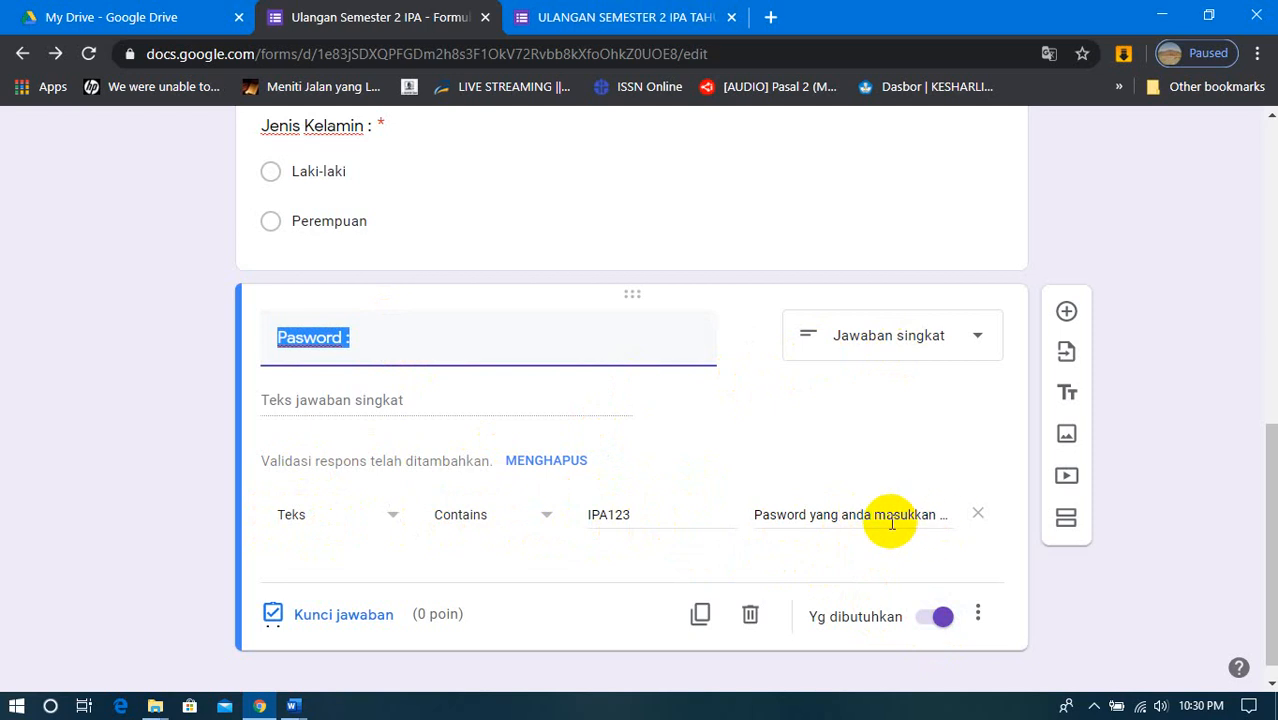
{"action": "left_click", "coordinate": [1066, 518]}
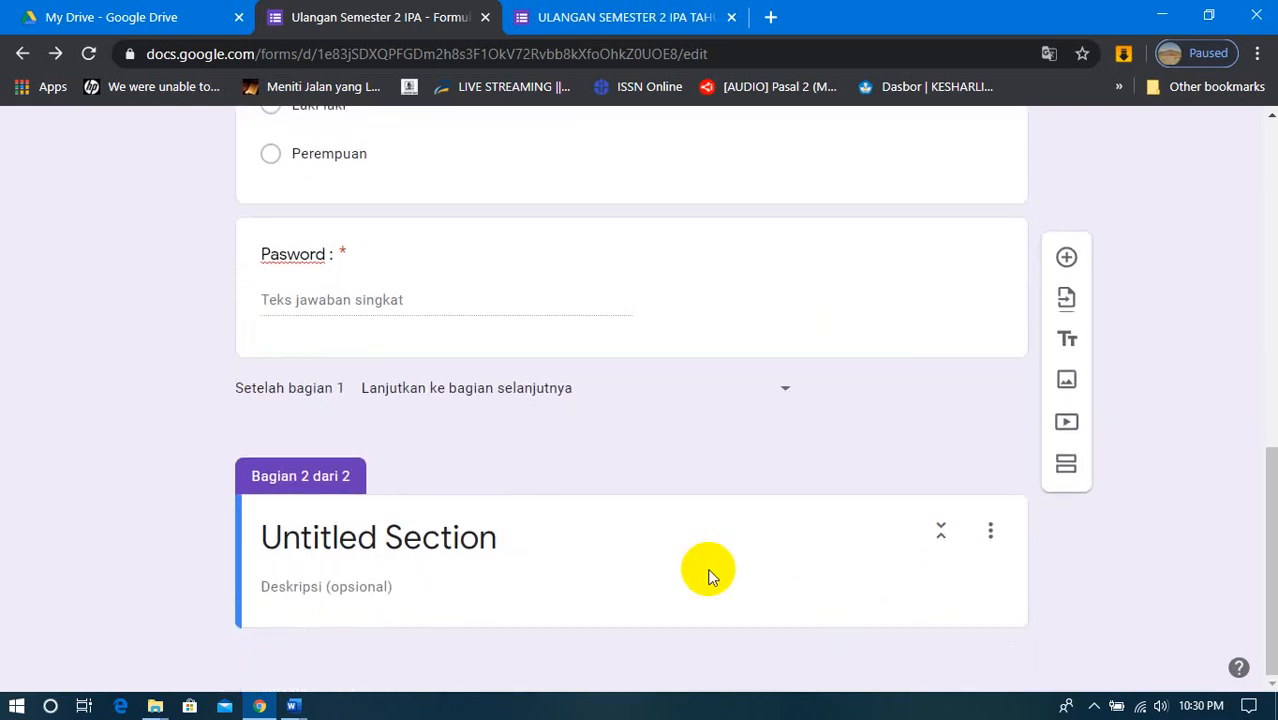
{"action": "scroll", "coordinate": [470, 402], "scroll_direction": "up", "scroll_amount": 10}
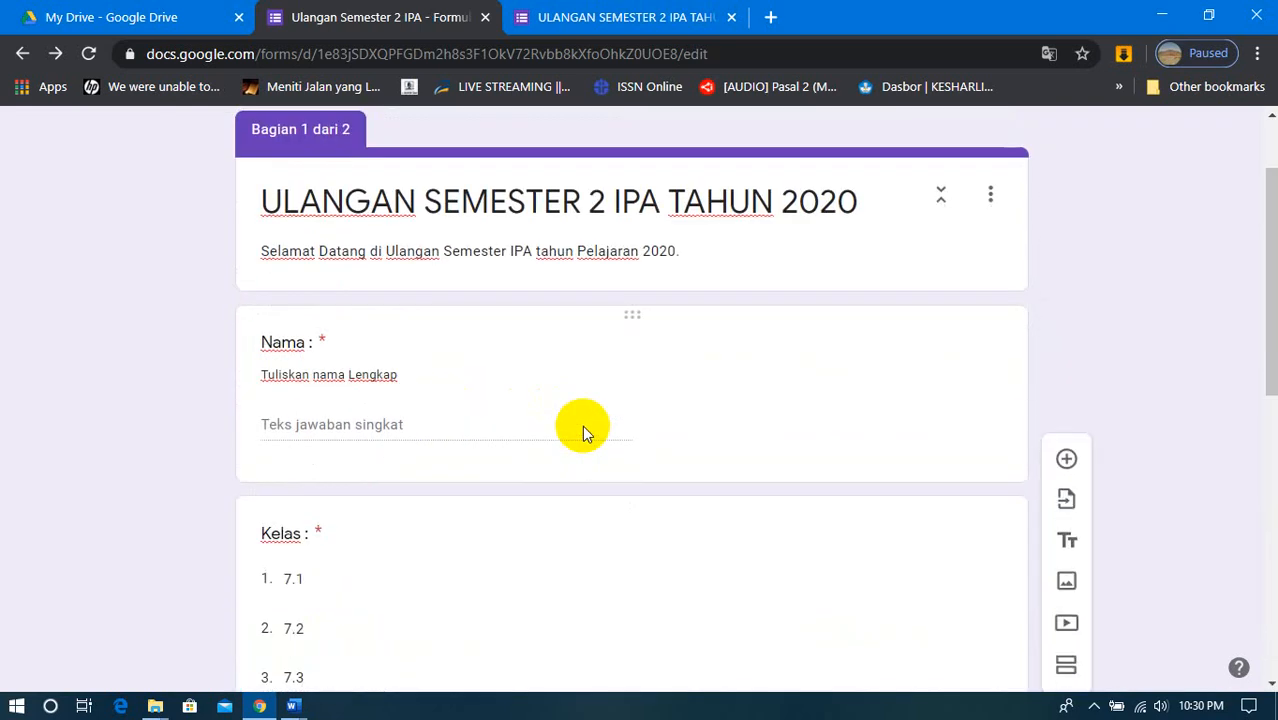
{"action": "scroll", "coordinate": [582, 425], "scroll_direction": "down", "scroll_amount": 10}
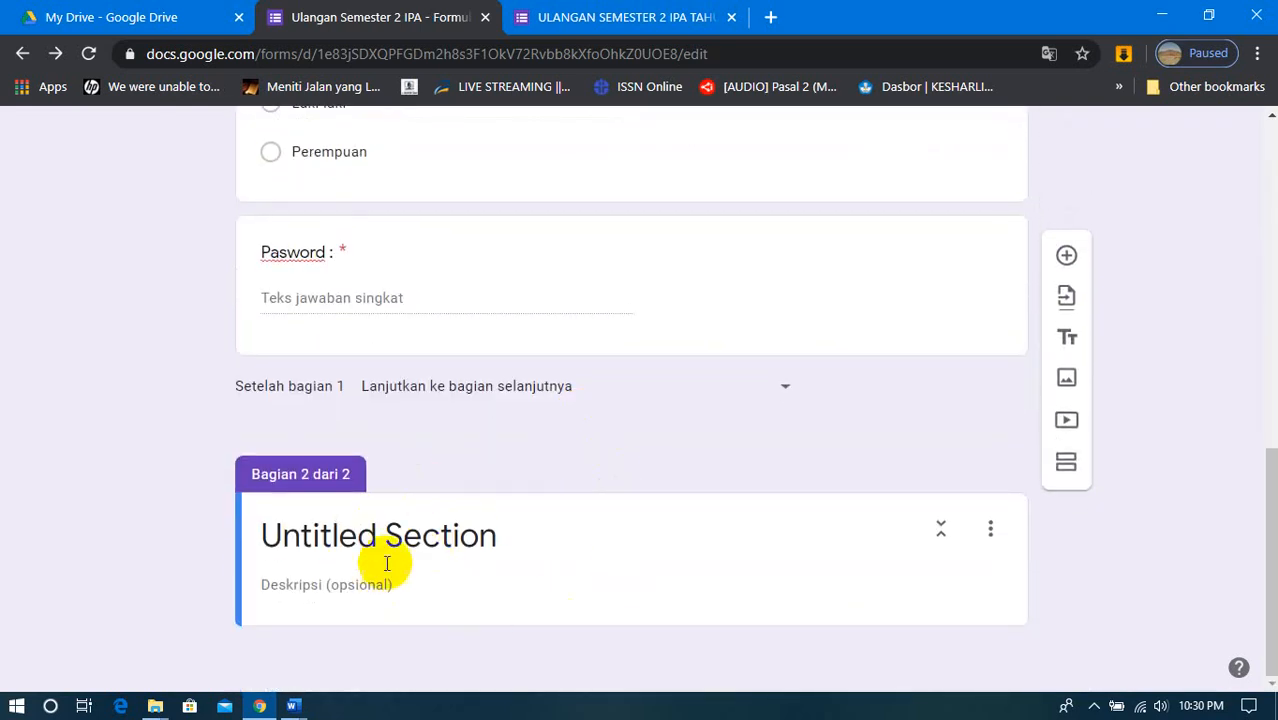
{"action": "triple_click", "coordinate": [357, 535]}
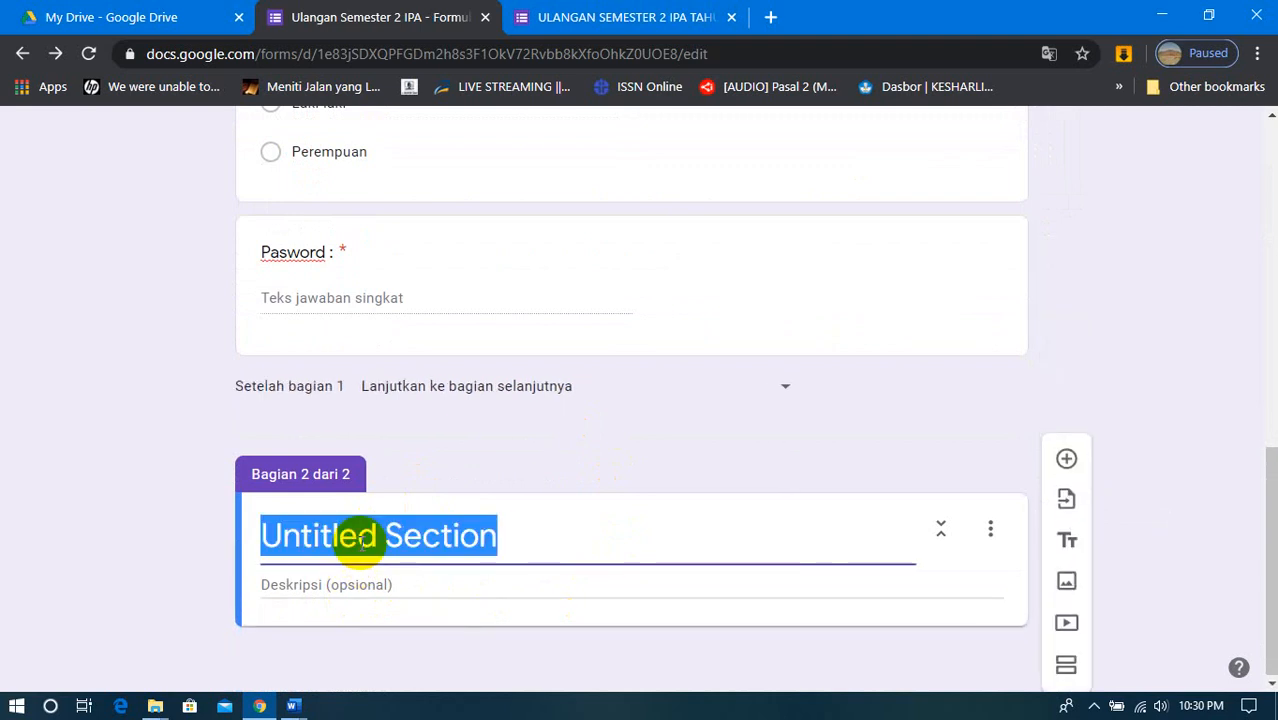
{"action": "type", "text": "SOAL P"}
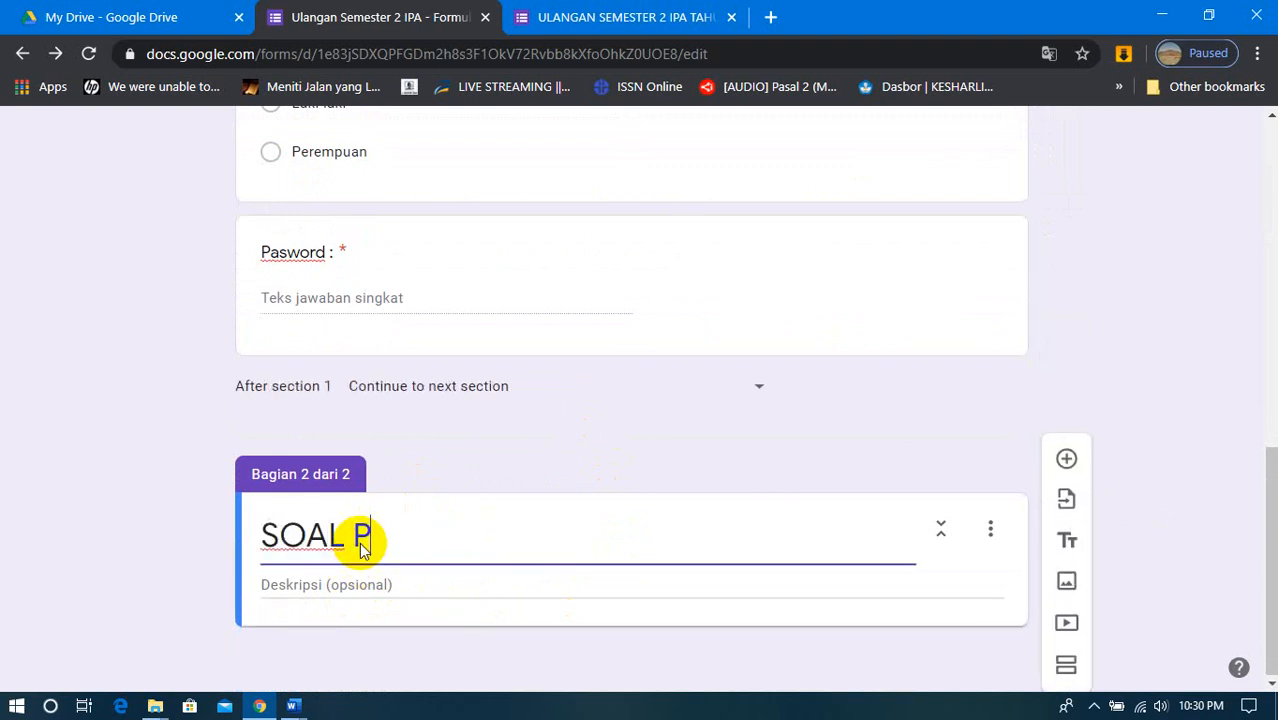
{"action": "type", "text": "ILIHAN GAN"}
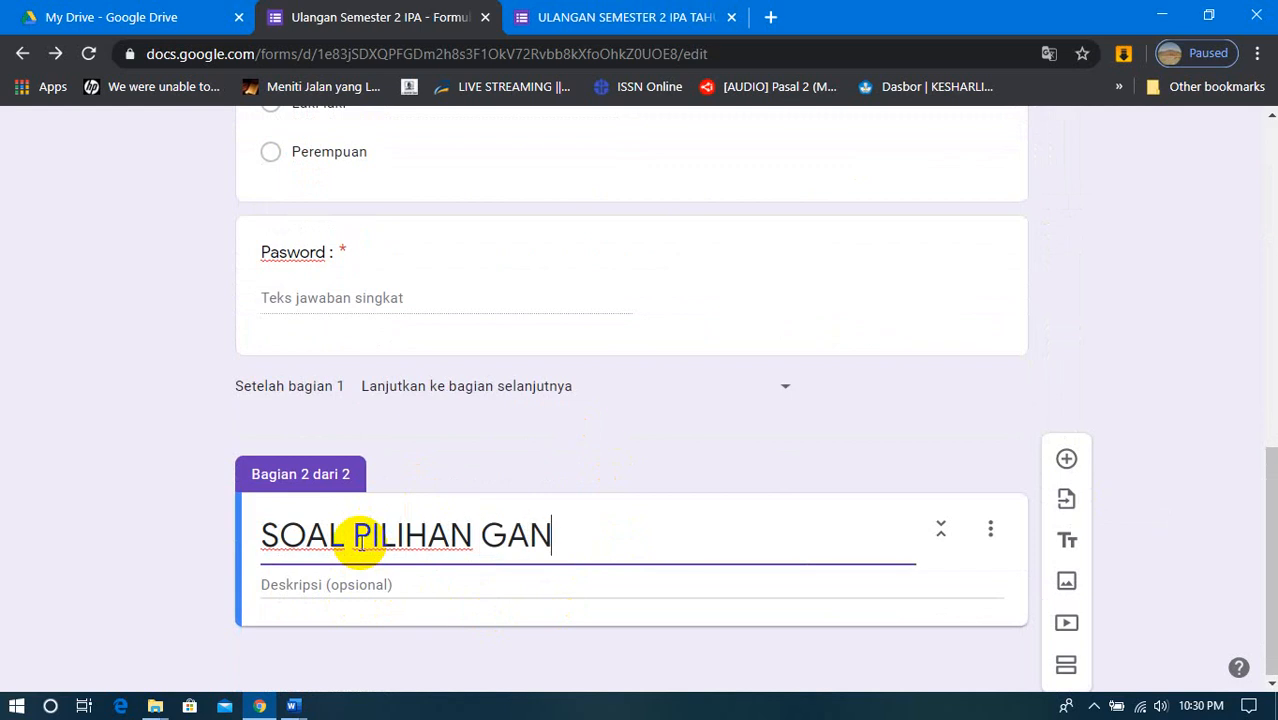
{"action": "type", "text": "DA"}
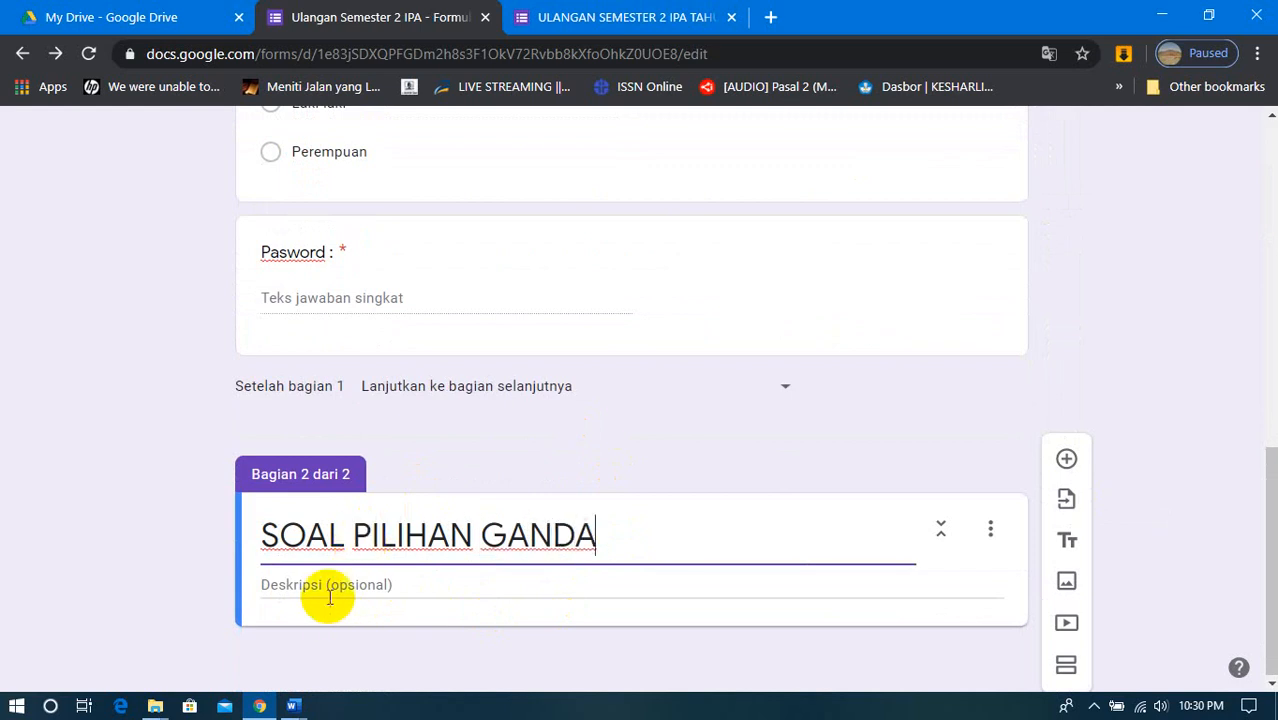
- Enter "Pilihlah Jawaban yang Dianggap Benar" as the description of the SOAL PILIHAN GANDA section
{"action": "left_click", "coordinate": [329, 588]}
{"action": "type", "text": "P"}
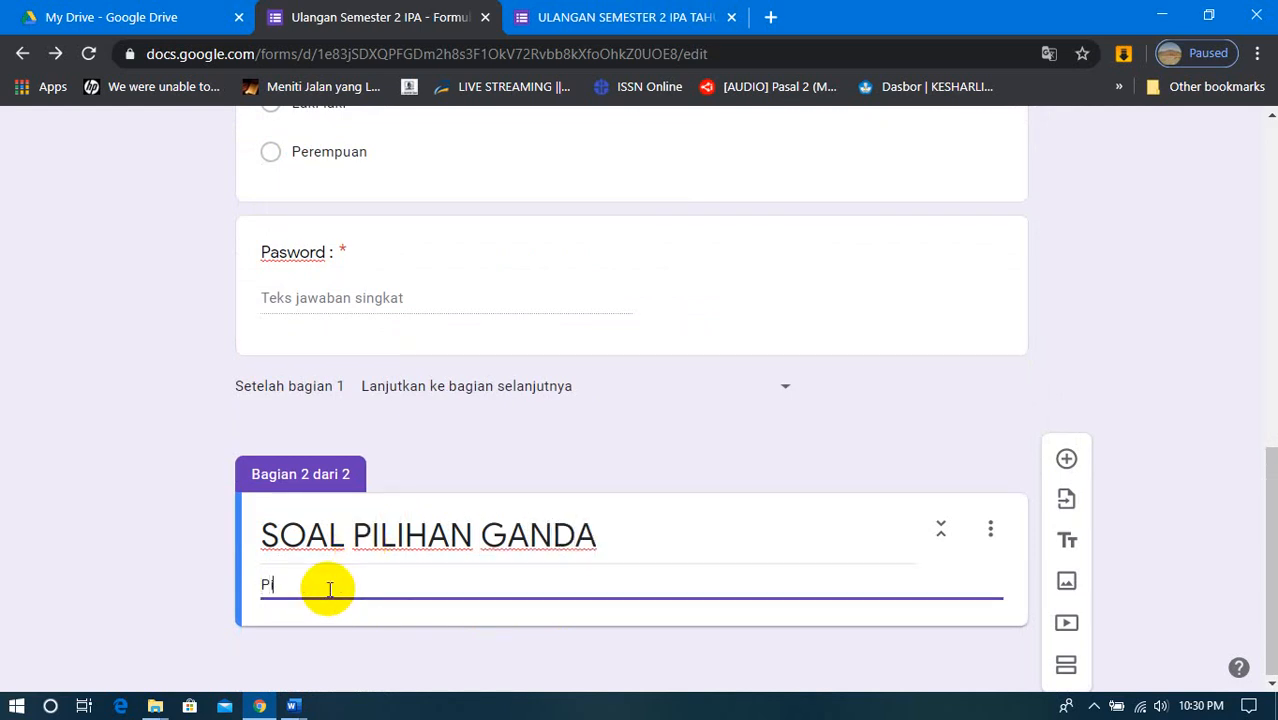
{"action": "type", "text": "ilihlah Jawaban yang"}
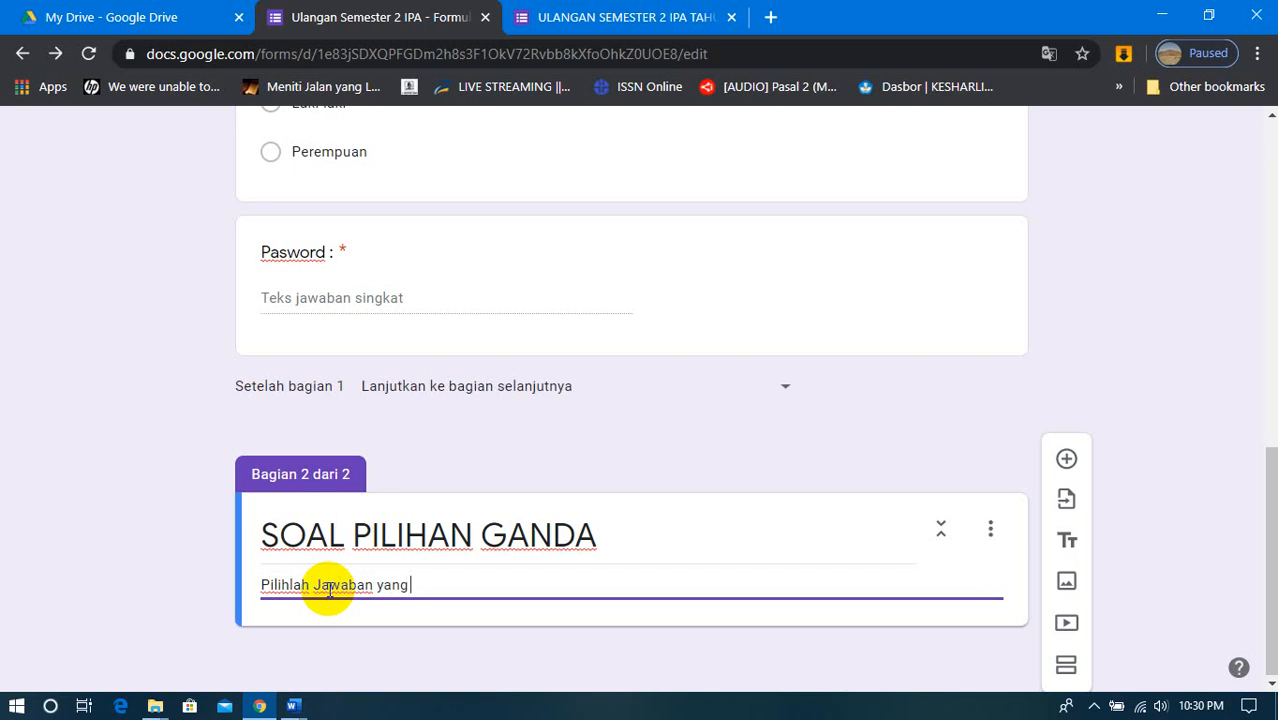
{"action": "type", "text": "ia"}
{"action": "key", "text": "BackSpace"}
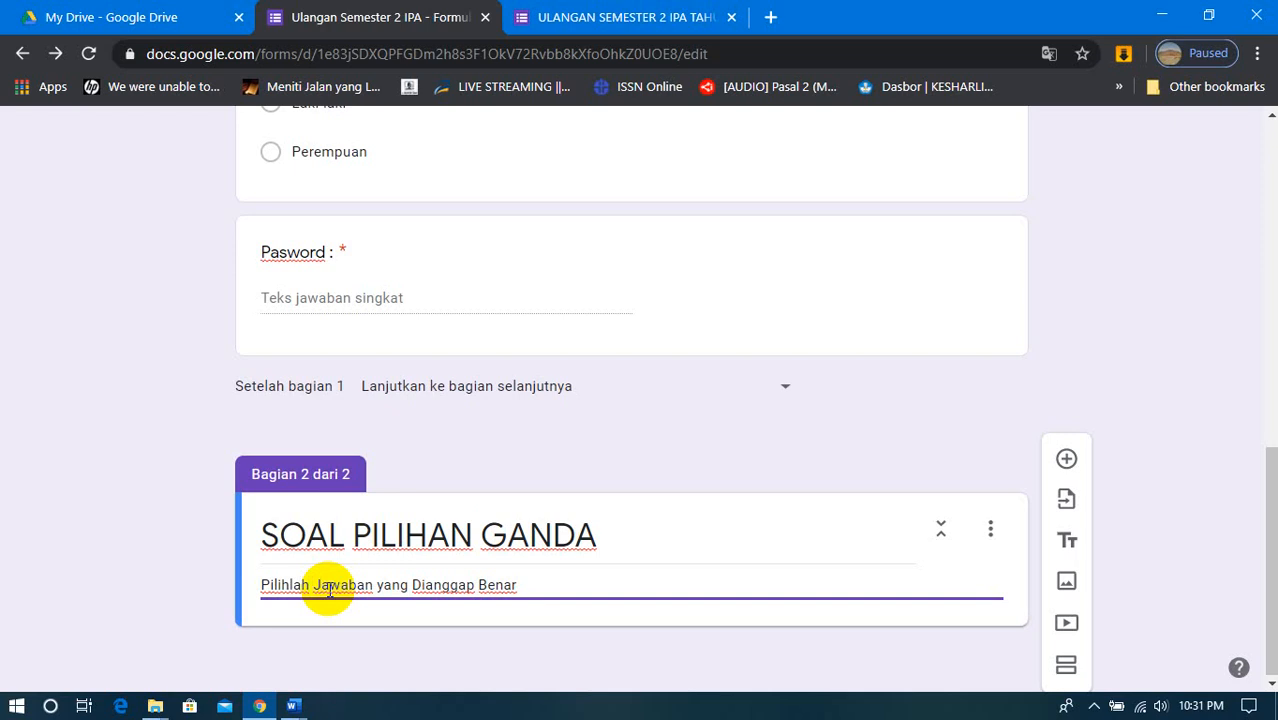
- Reword the section description to "Pilihlah Salah Satu Jawaban yang Anda Anggap Benar"
{"action": "type", "text": "Salah Sa"}
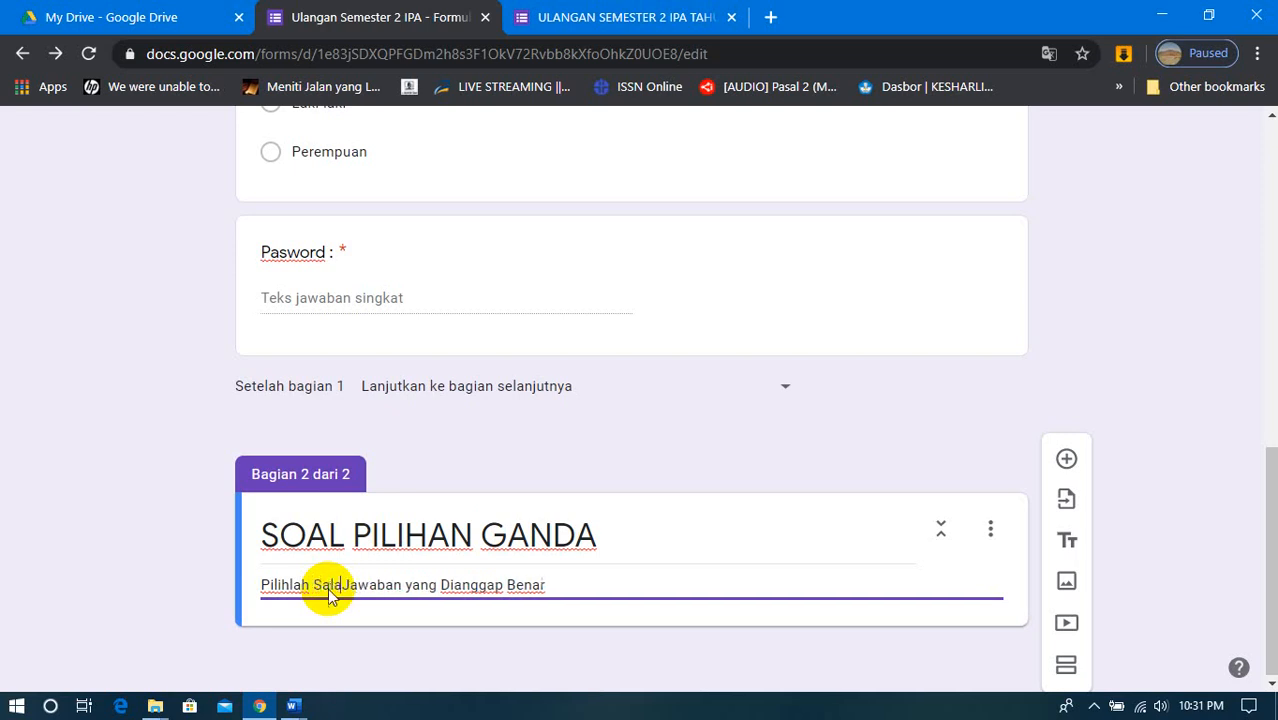
{"action": "type", "text": "tu Jawaban yang "}
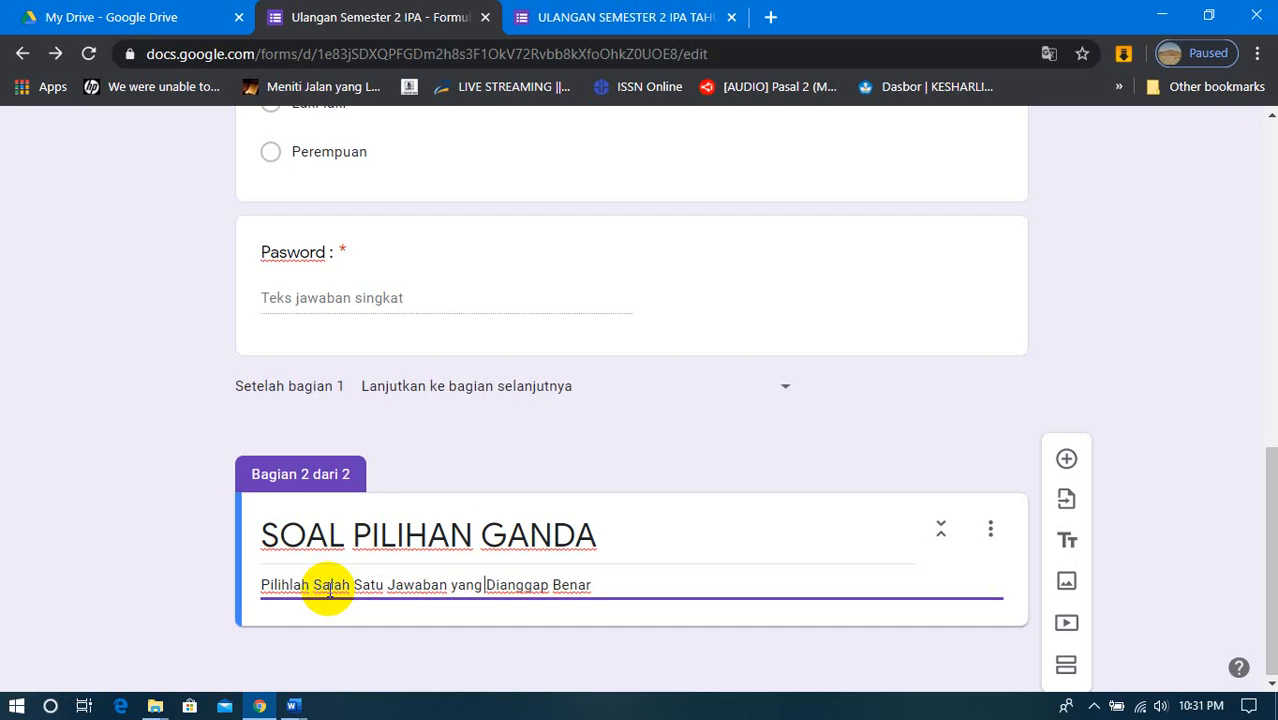
{"action": "type", "text": "Anda"}
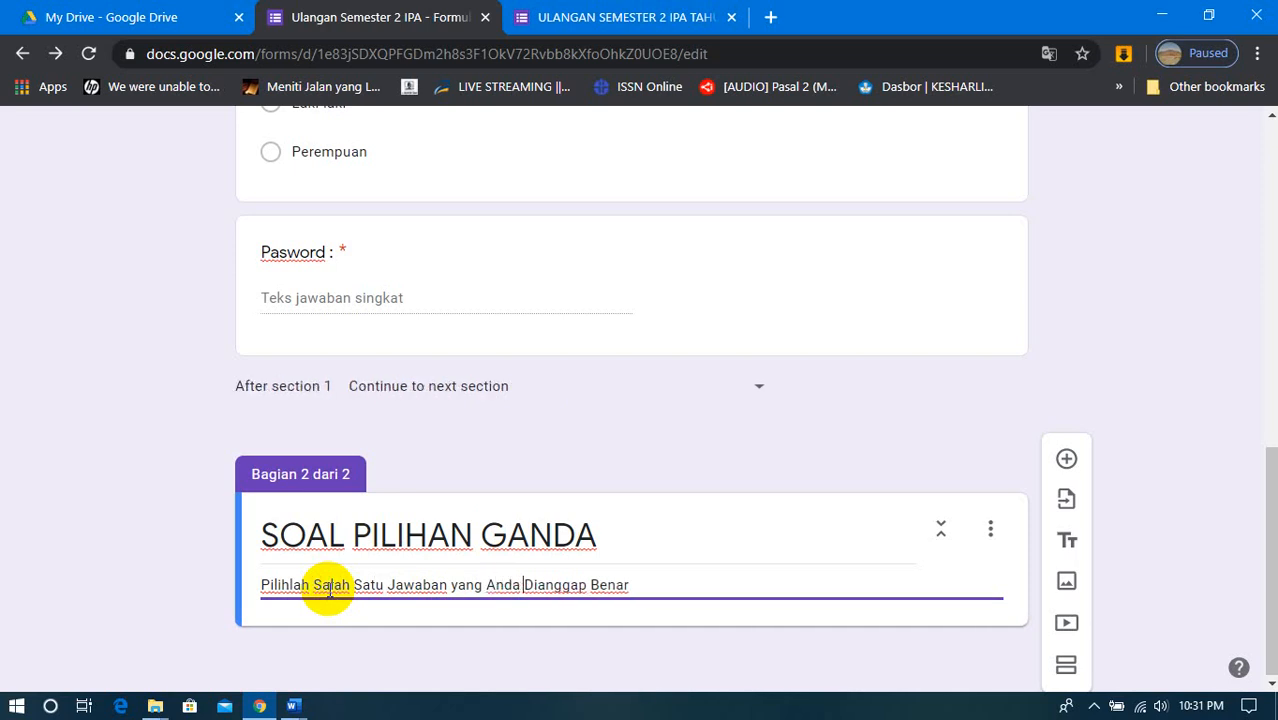
{"action": "key", "text": "Delete"}
{"action": "key", "text": "Delete"}
{"action": "key", "text": "Delete"}
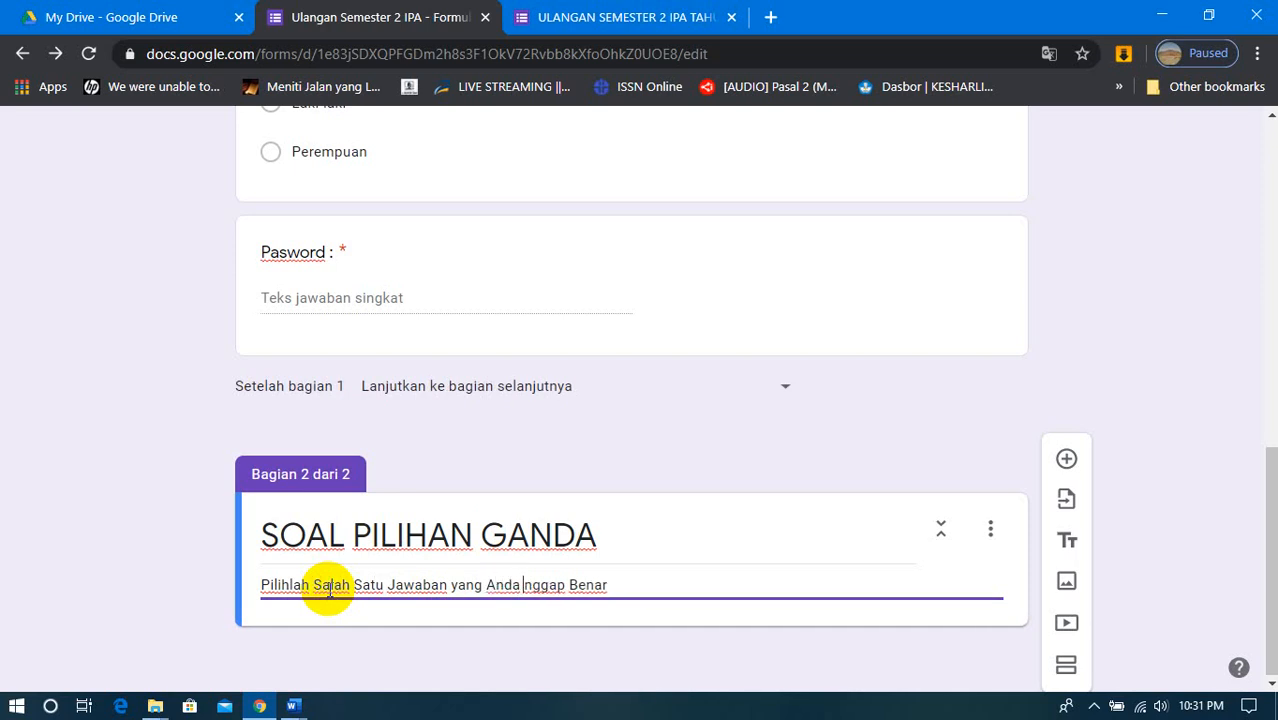
{"action": "type", "text": "A"}
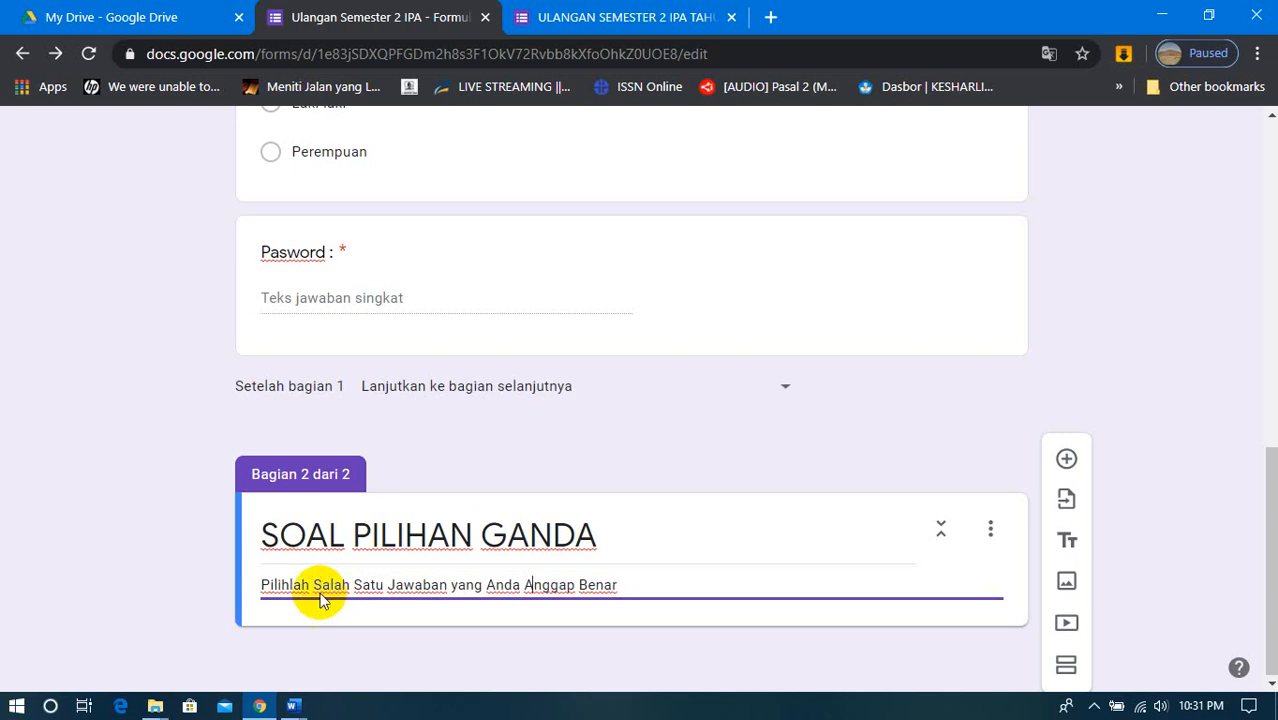
- Add a new multiple-choice question below the SOAL PILIHAN GANDA section header
{"action": "left_click", "coordinate": [635, 580]}
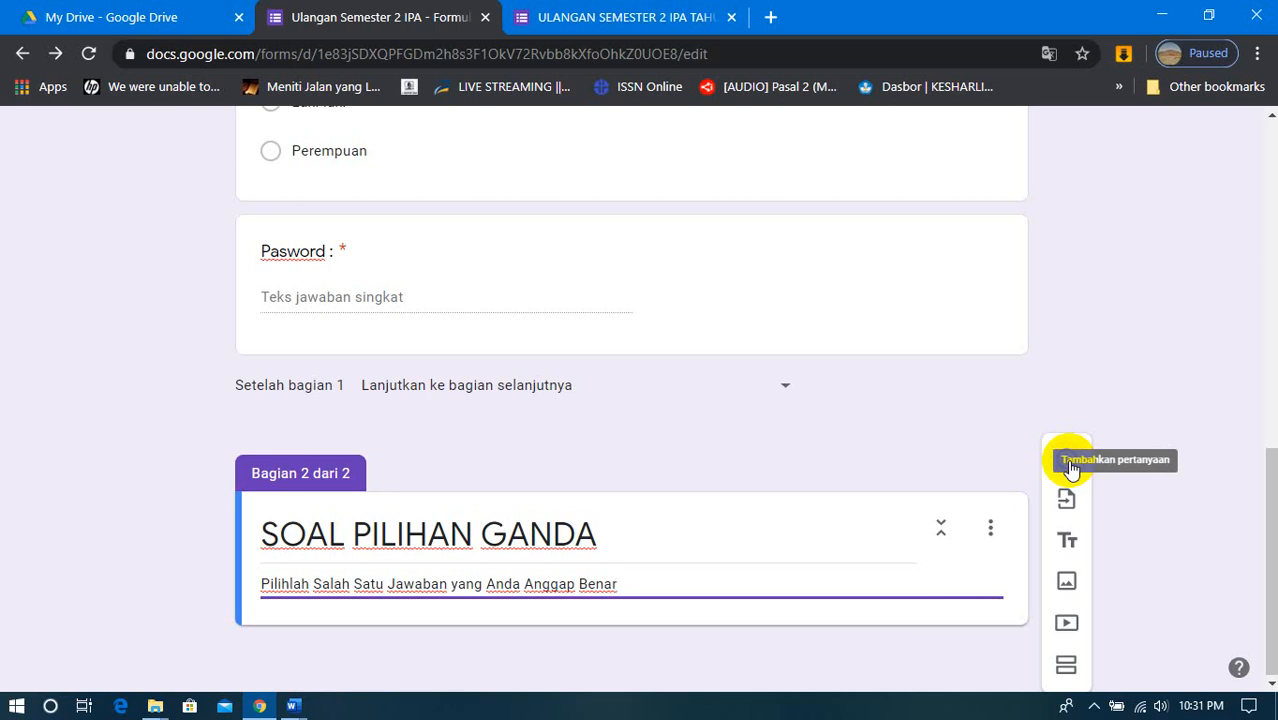
{"action": "left_click", "coordinate": [1069, 466]}
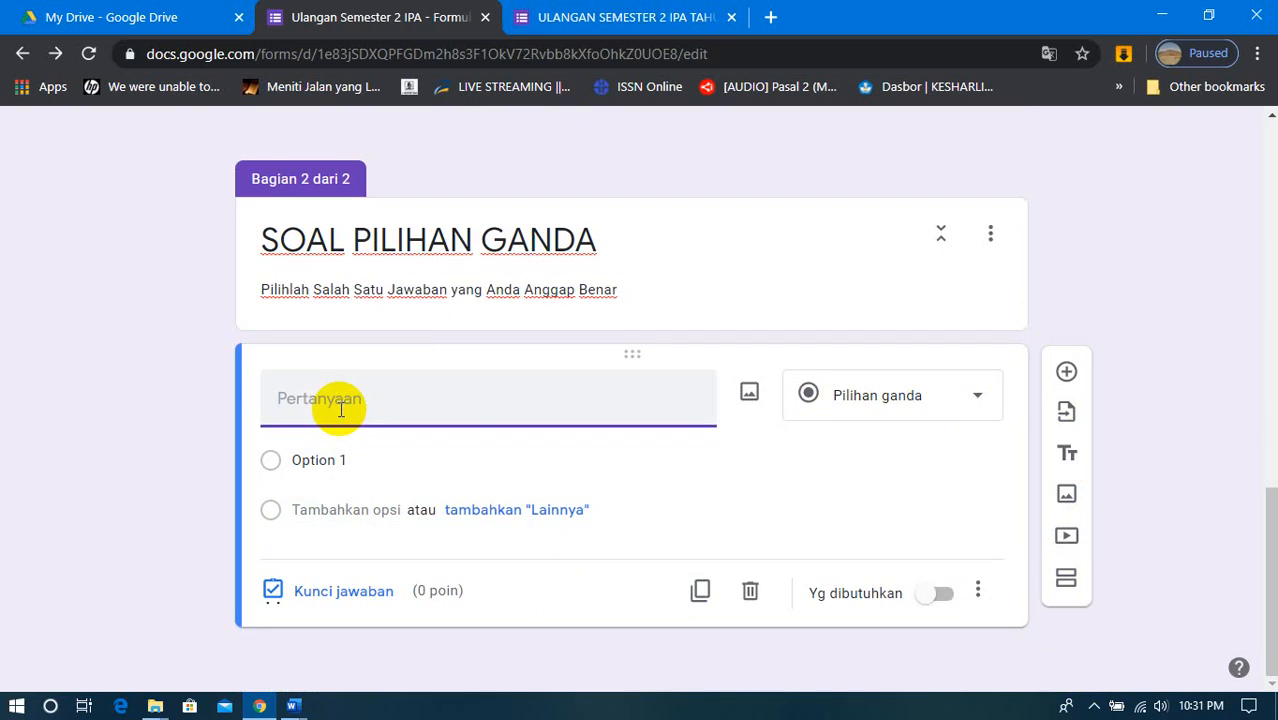
- Switch to the Word document SOAL PAS-IPA-K13K-KELAS 7-2018 at question 1 with the Besaran and Satuan table
{"action": "mouse_move", "coordinate": [295, 705]}
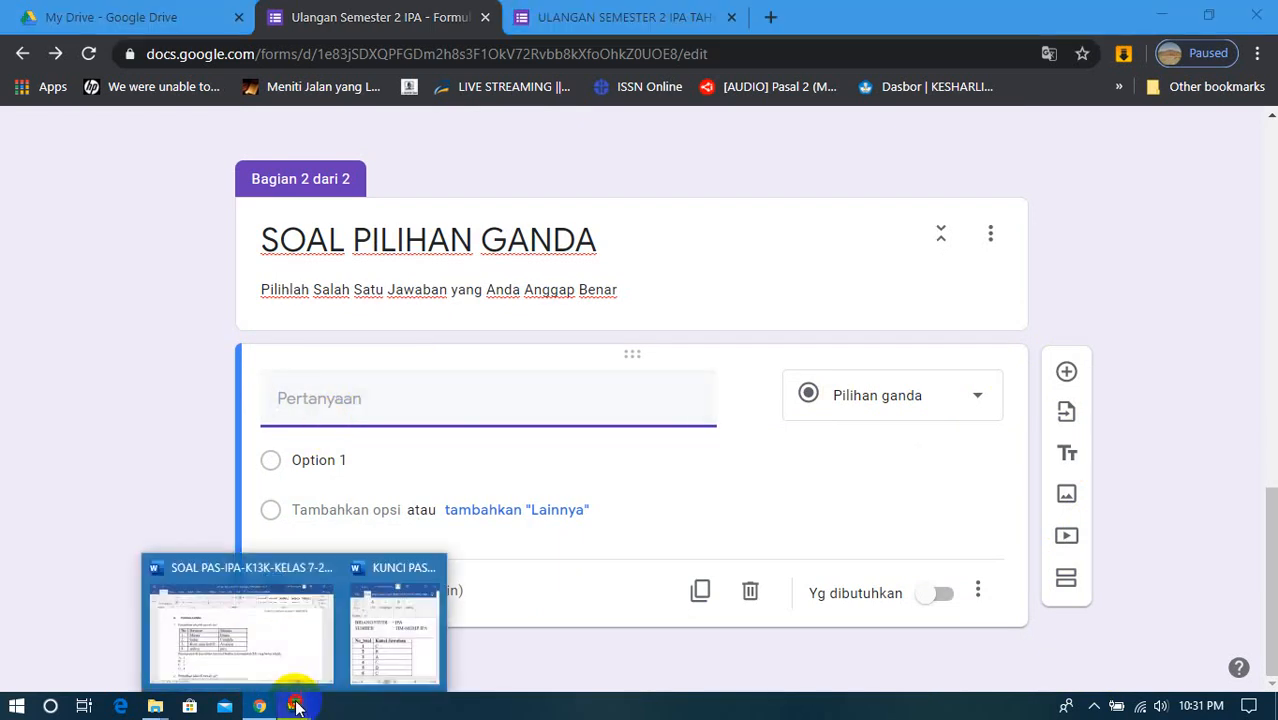
{"action": "left_click", "coordinate": [285, 635]}
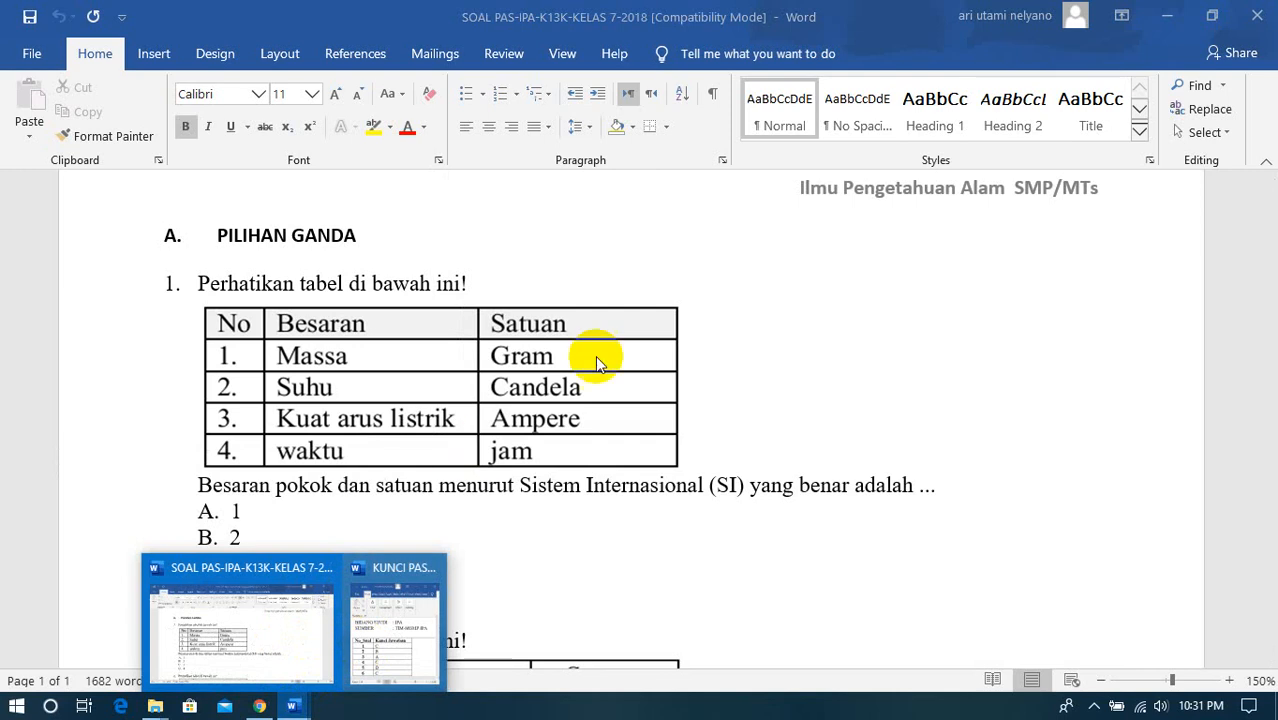
{"action": "left_click", "coordinate": [1165, 17]}
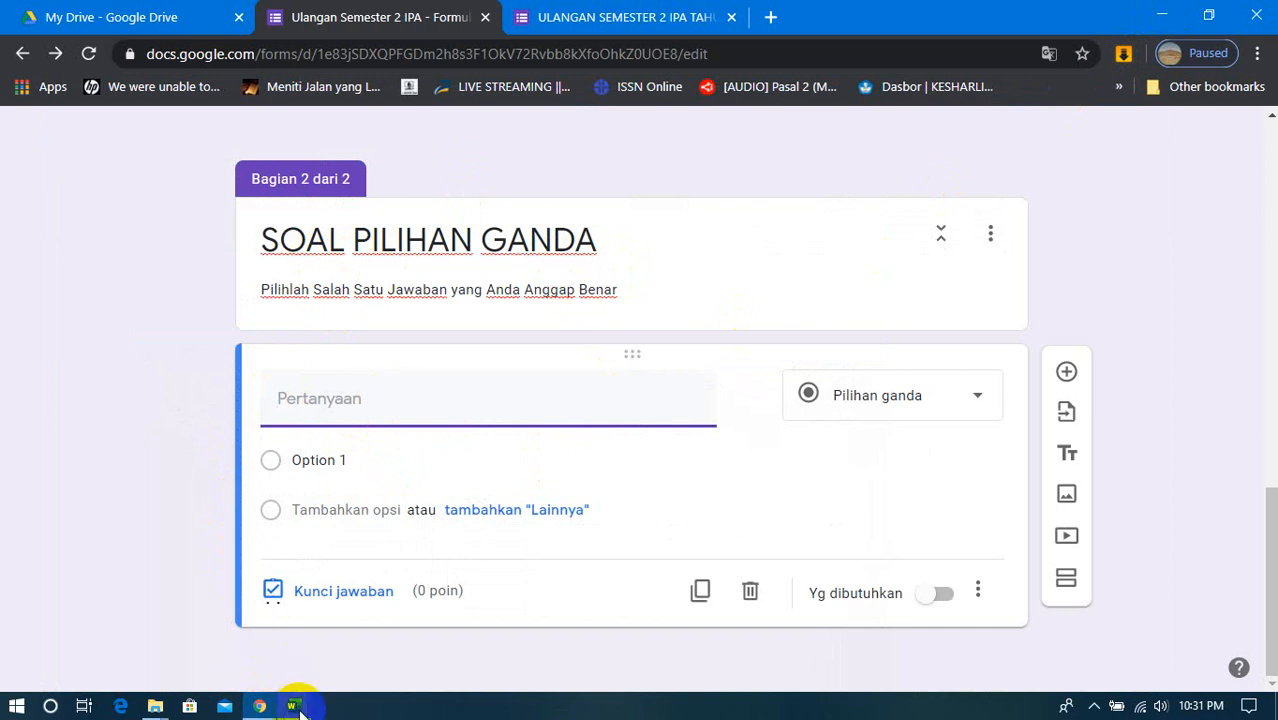
{"action": "mouse_move", "coordinate": [300, 712]}
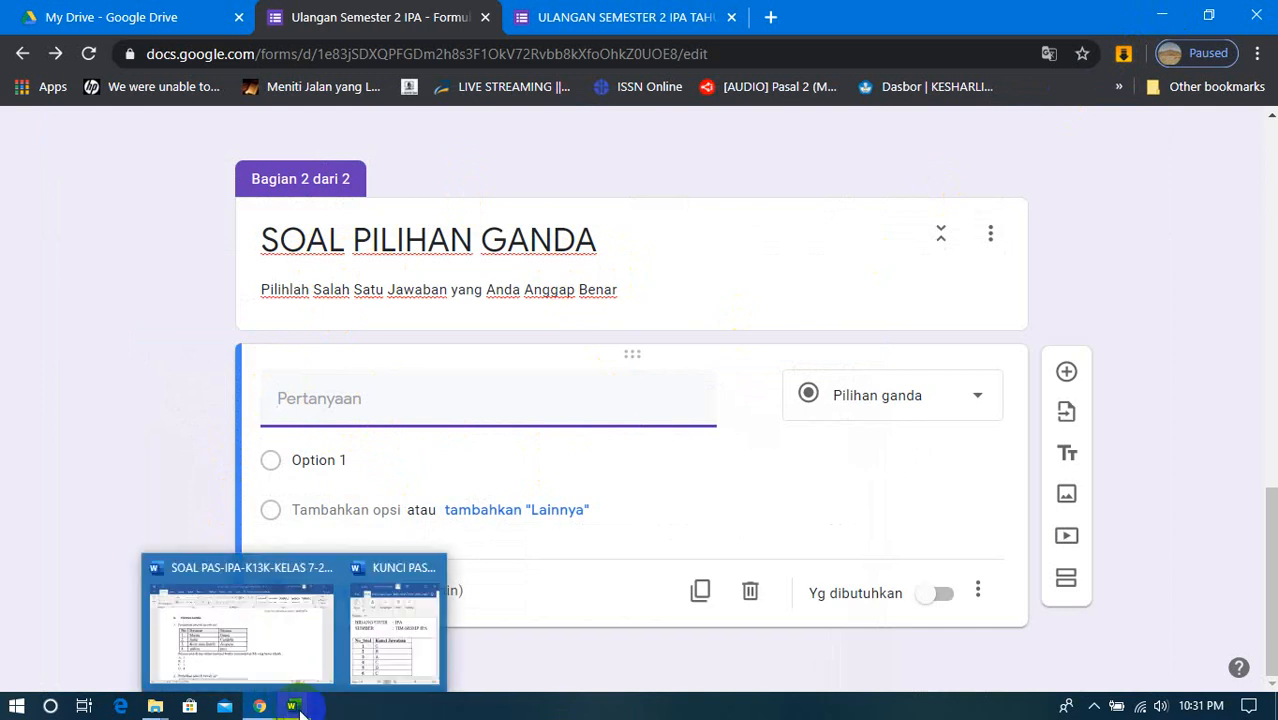
{"action": "left_click", "coordinate": [281, 642]}
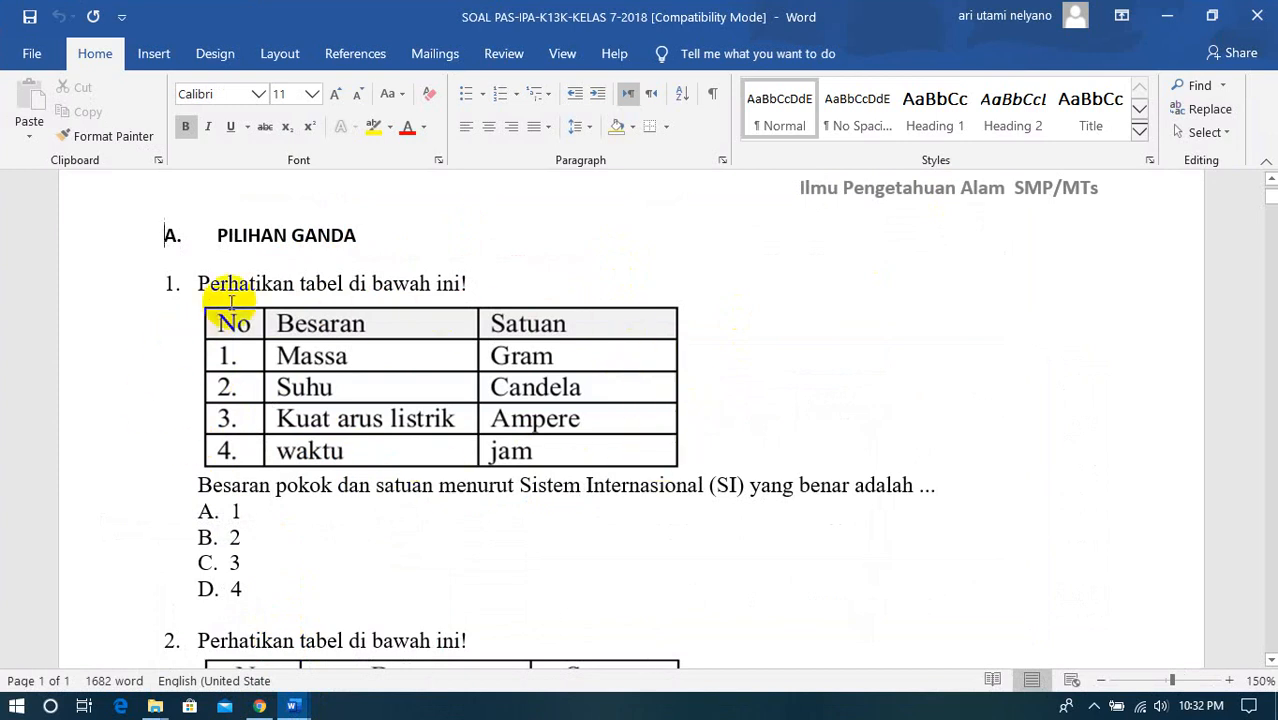
{"action": "left_click", "coordinate": [665, 333]}
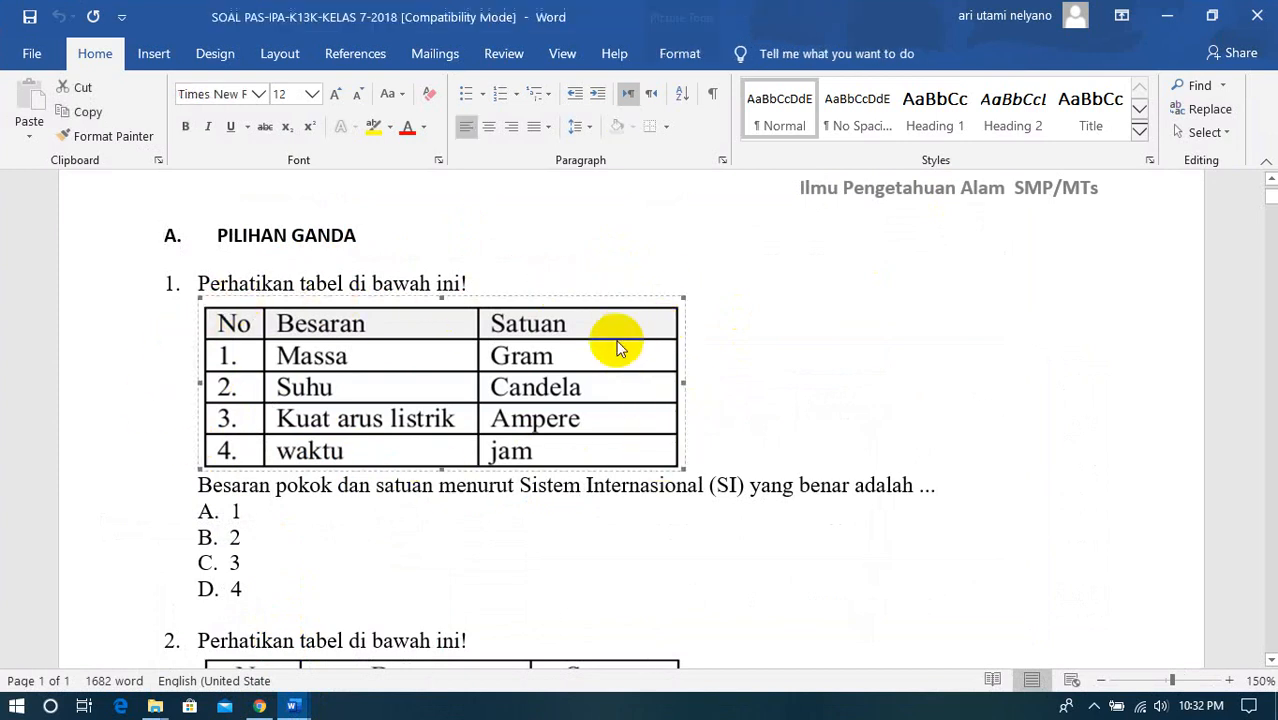
{"action": "left_click", "coordinate": [685, 281]}
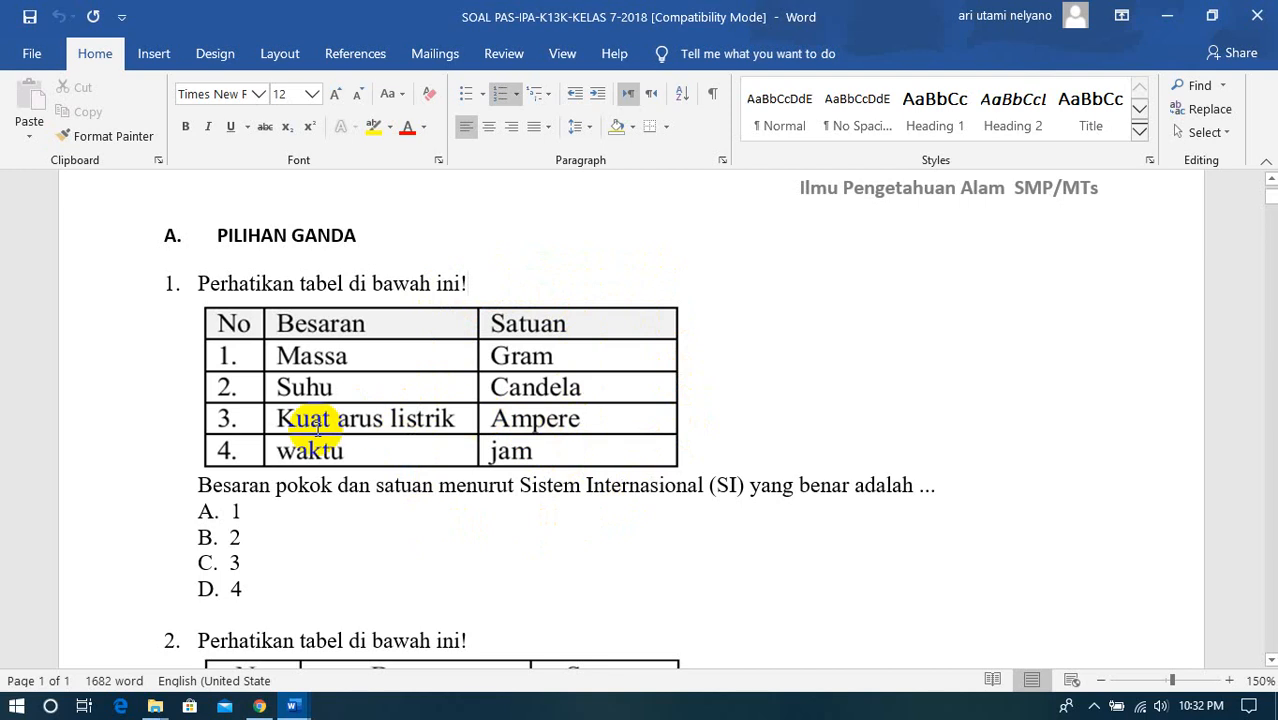
- Search Windows for "sniping" and open Snipping Tool over the Word document
{"action": "left_click", "coordinate": [52, 706]}
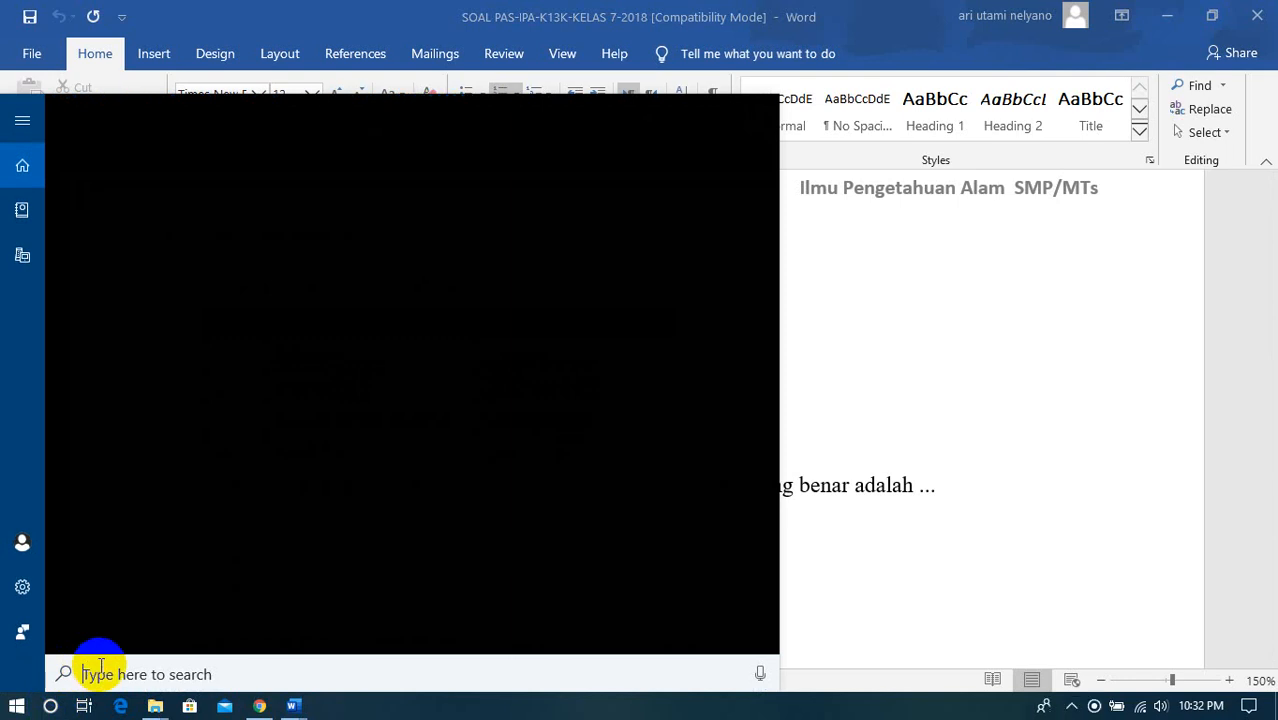
{"action": "type", "text": "sniping"}
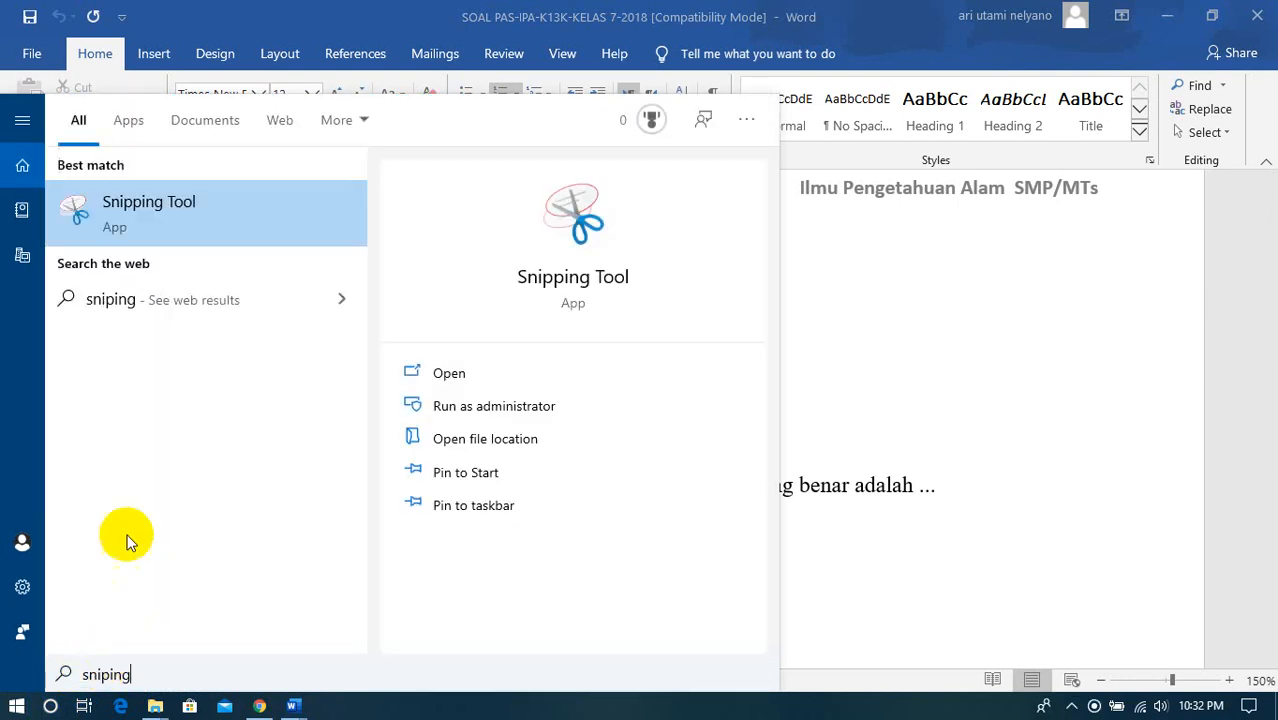
{"action": "left_click", "coordinate": [210, 213]}
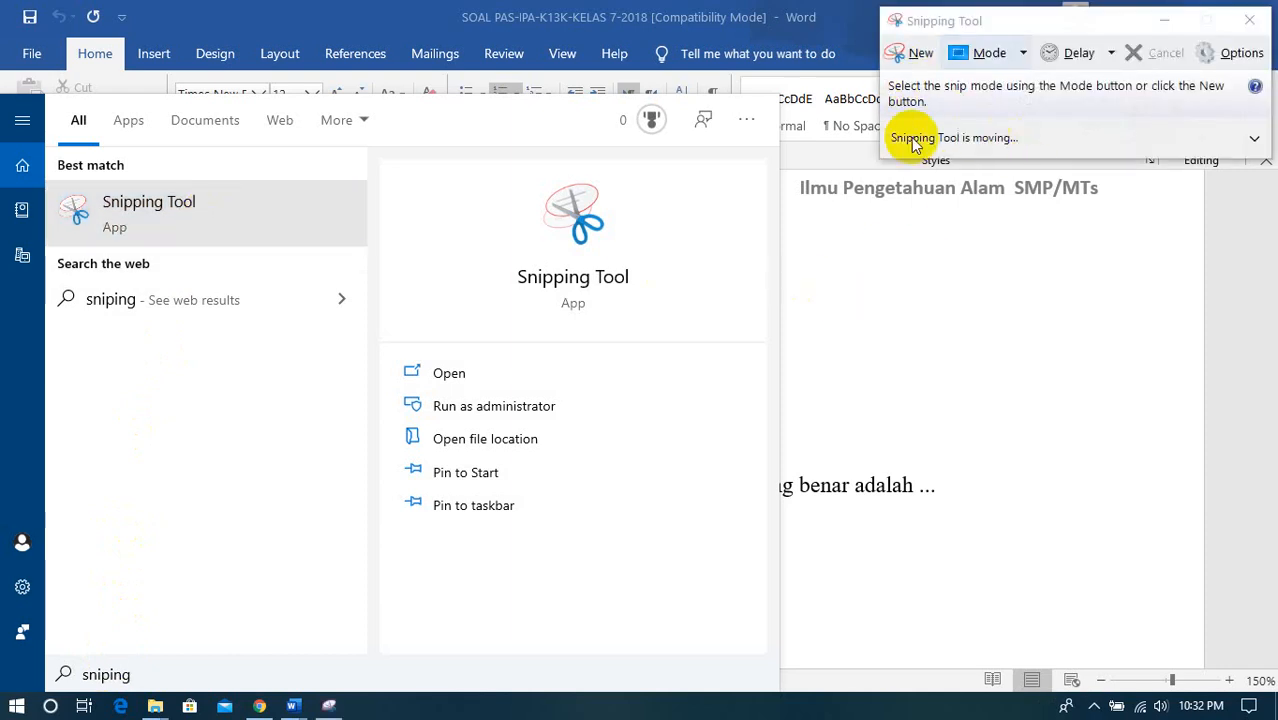
{"action": "left_click", "coordinate": [1238, 299]}
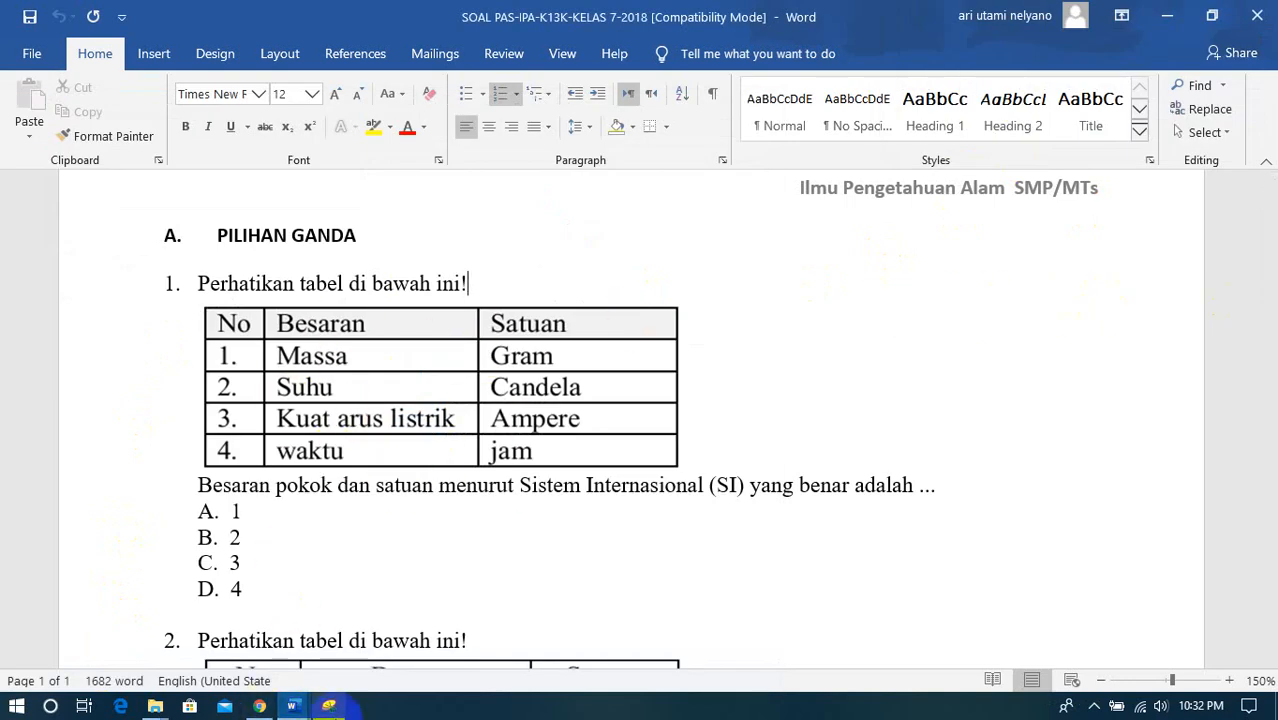
{"action": "left_click", "coordinate": [336, 706]}
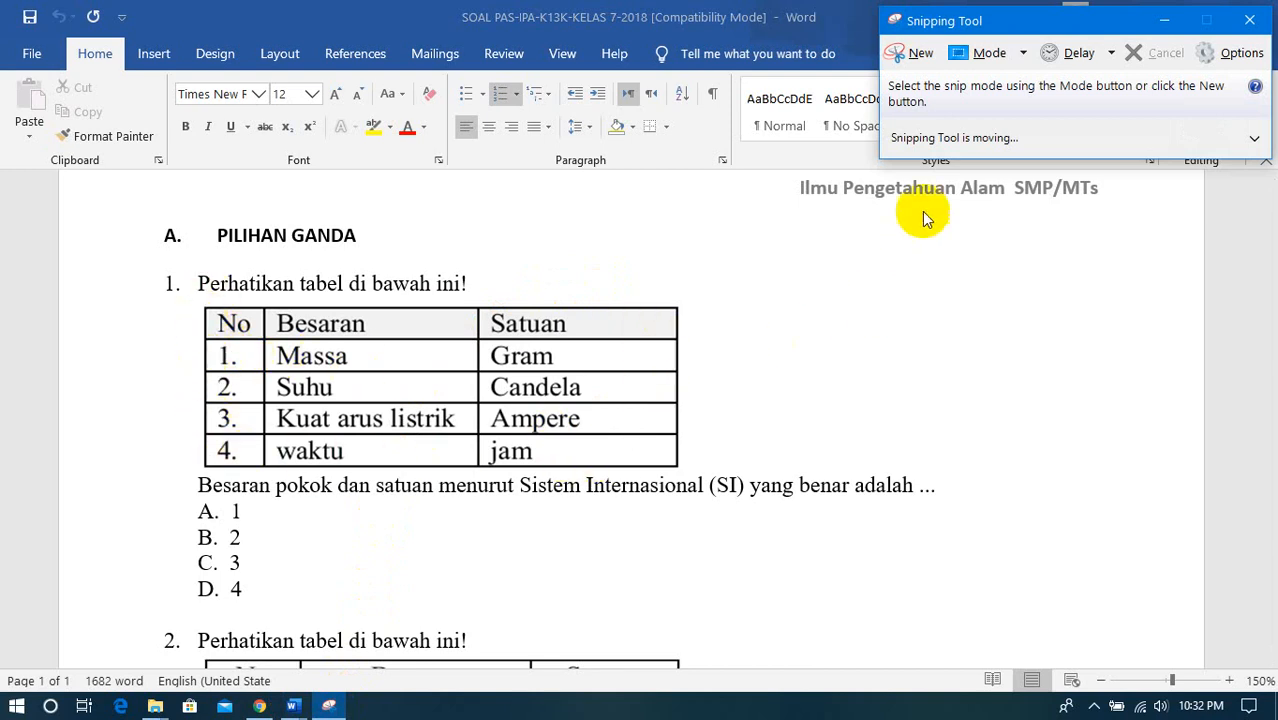
- Capture a rectangular snip of the Besaran and Satuan table in question 1
{"action": "left_click", "coordinate": [912, 53]}
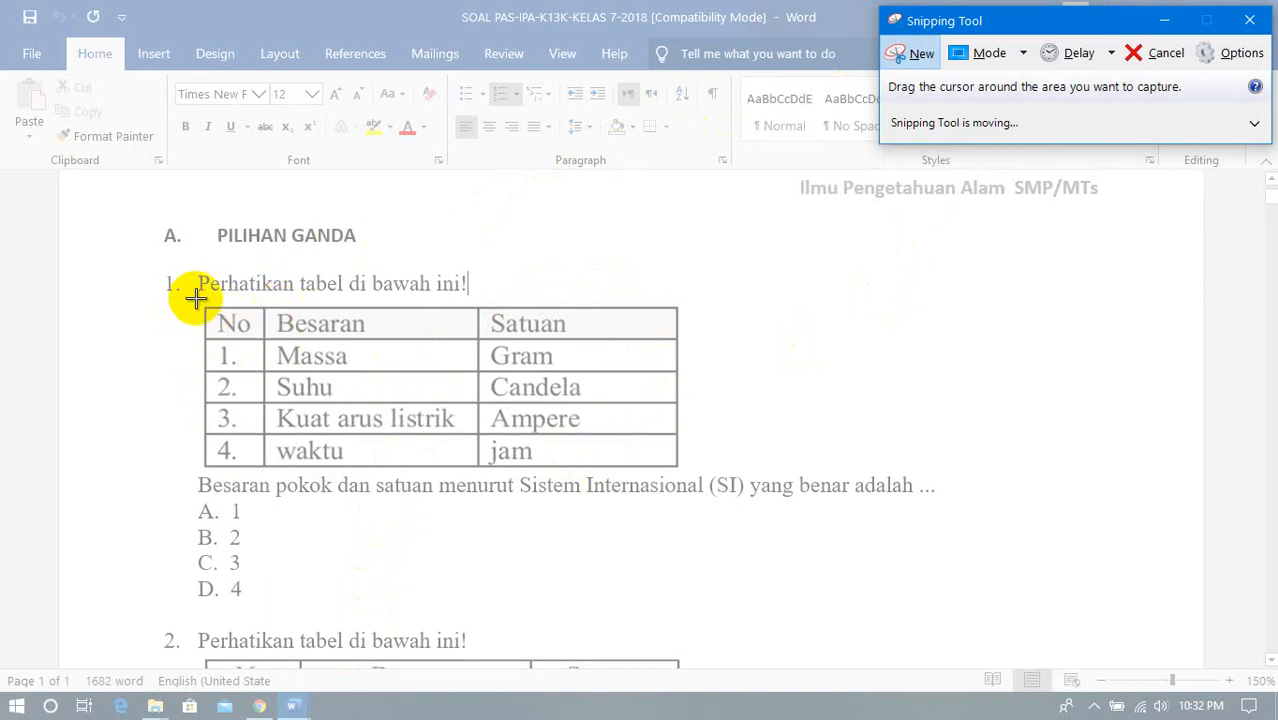
{"action": "left_click_drag", "start_coordinate": [196, 298], "coordinate": [704, 472]}
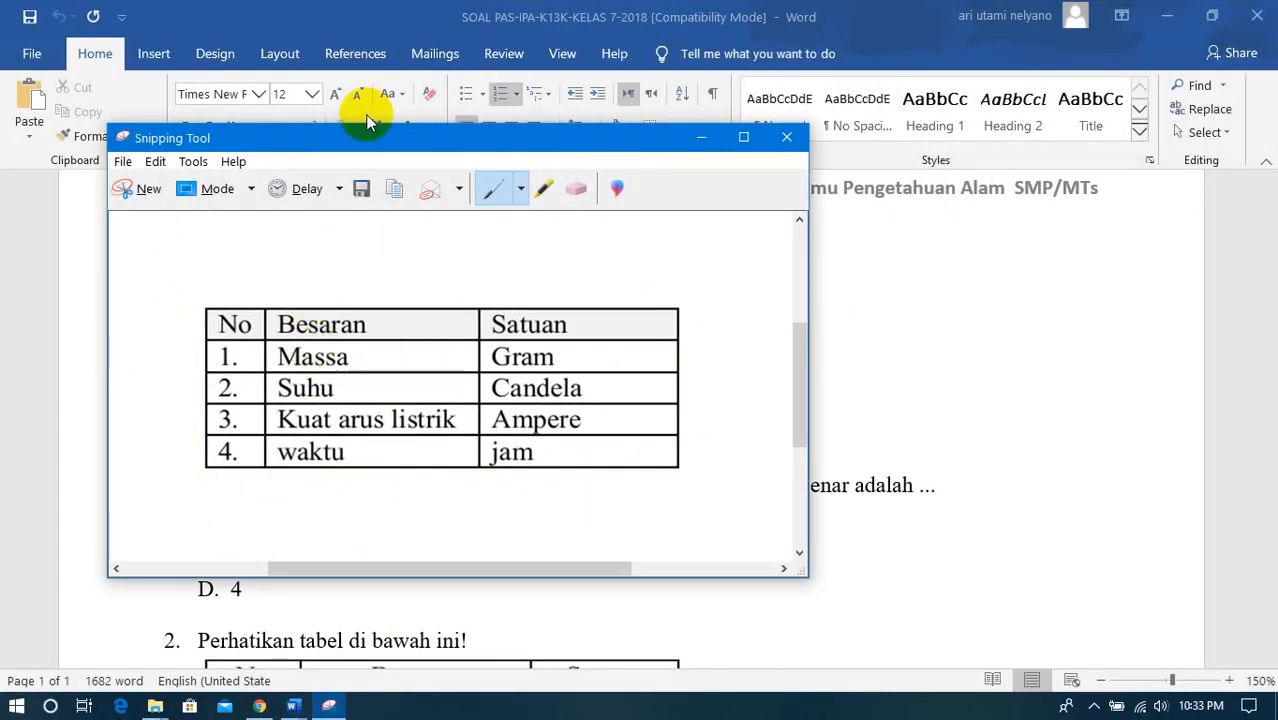
{"action": "left_click", "coordinate": [753, 138]}
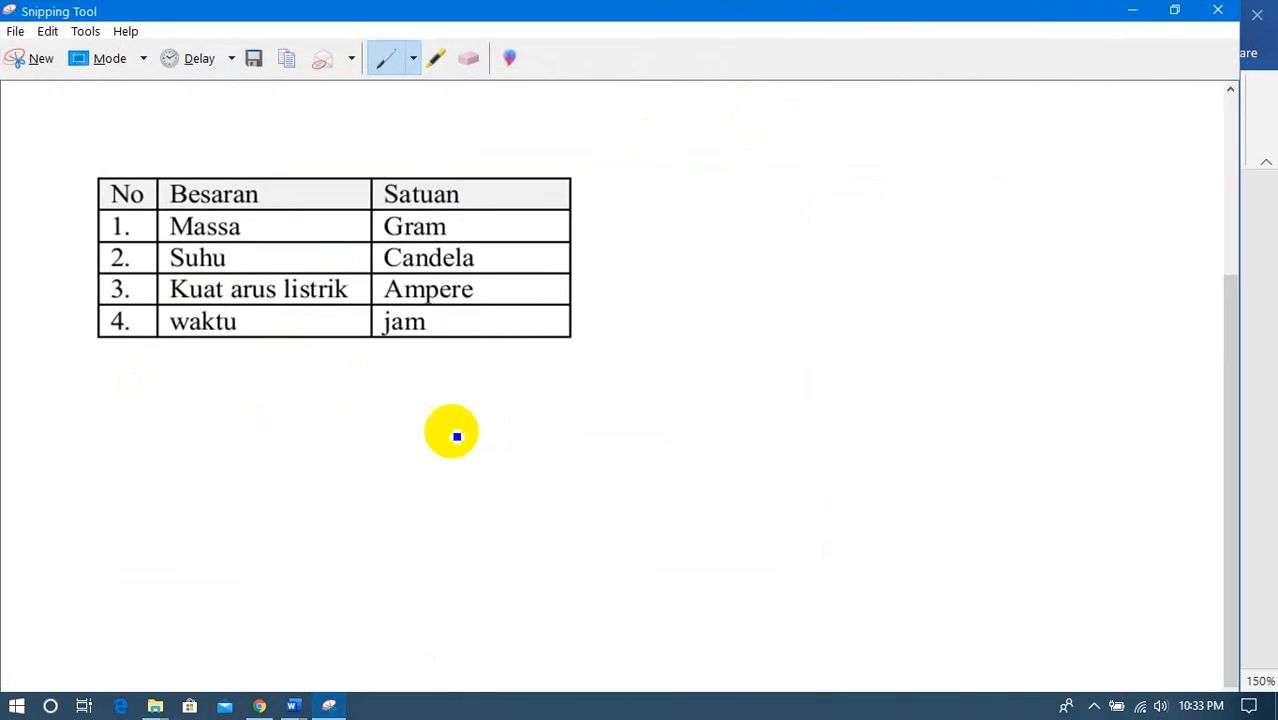
{"action": "left_click", "coordinate": [1174, 10]}
- Start saving the snip and create a folder named "gambar soal ipa pas1" in Pictures
{"action": "left_click", "coordinate": [120, 161]}
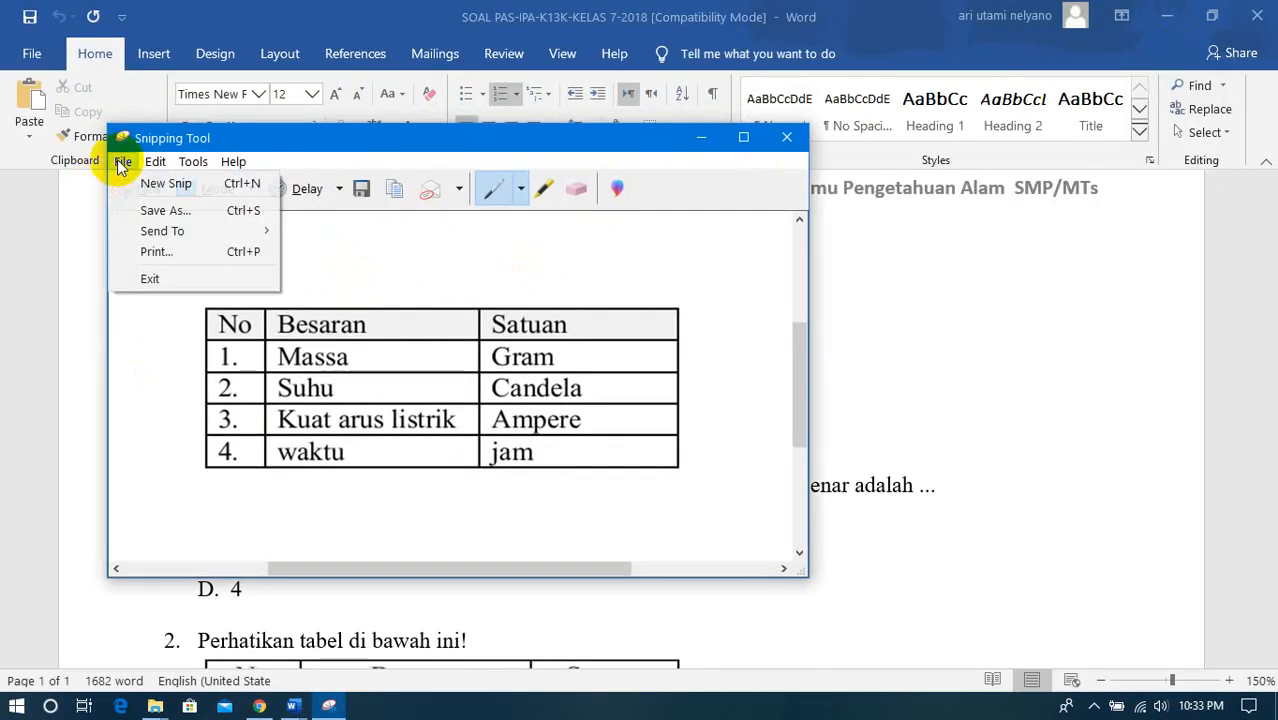
{"action": "left_click", "coordinate": [126, 212]}
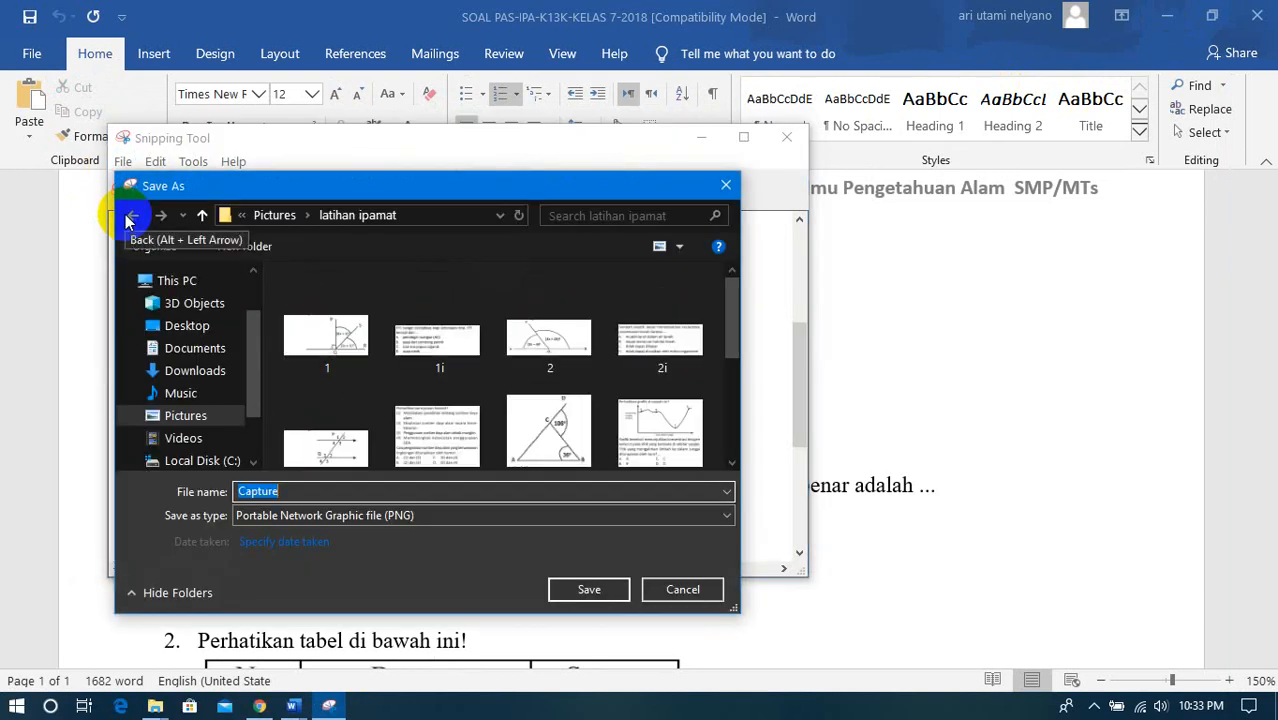
{"action": "left_click", "coordinate": [190, 418]}
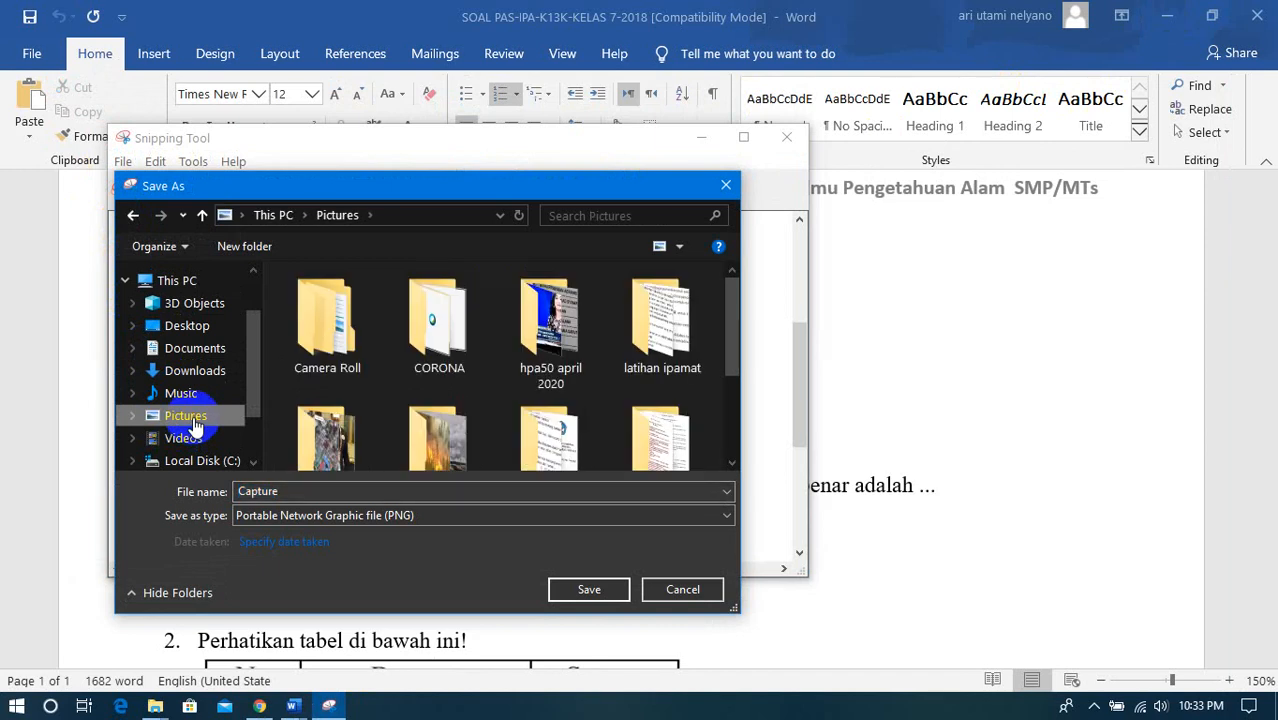
{"action": "left_click", "coordinate": [255, 254]}
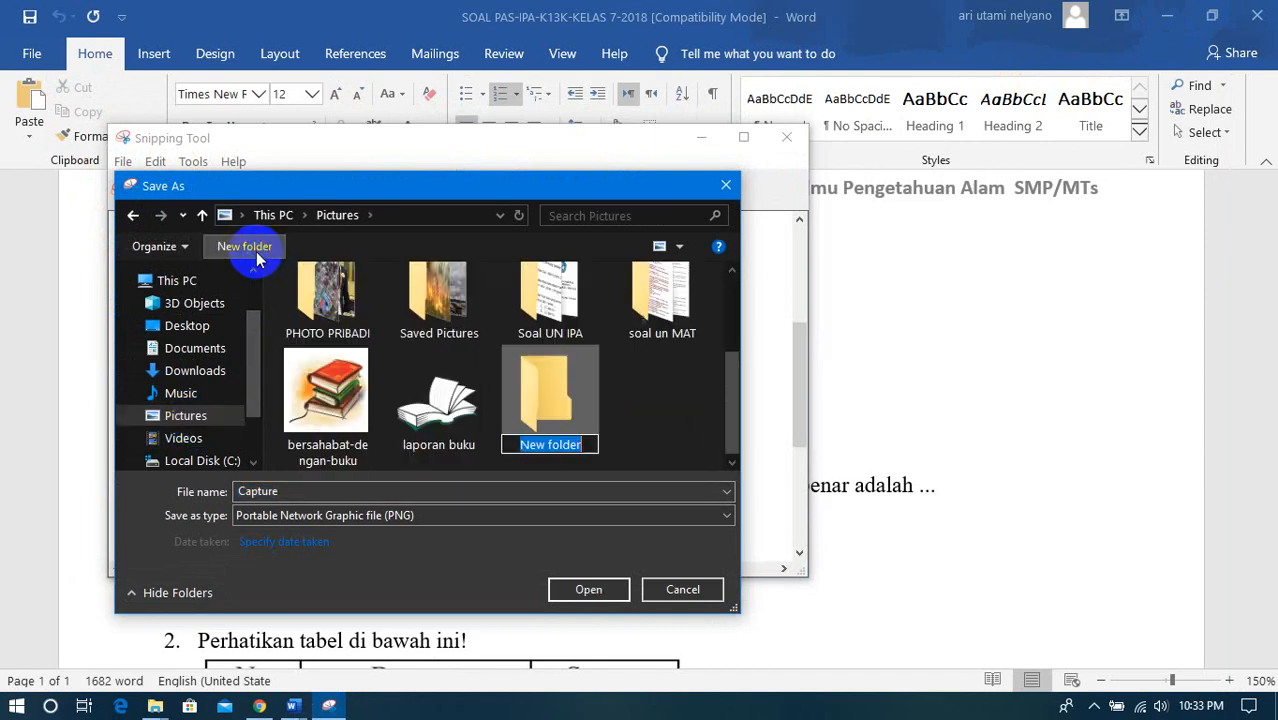
{"action": "type", "text": "gambar soal ipa pas1"}
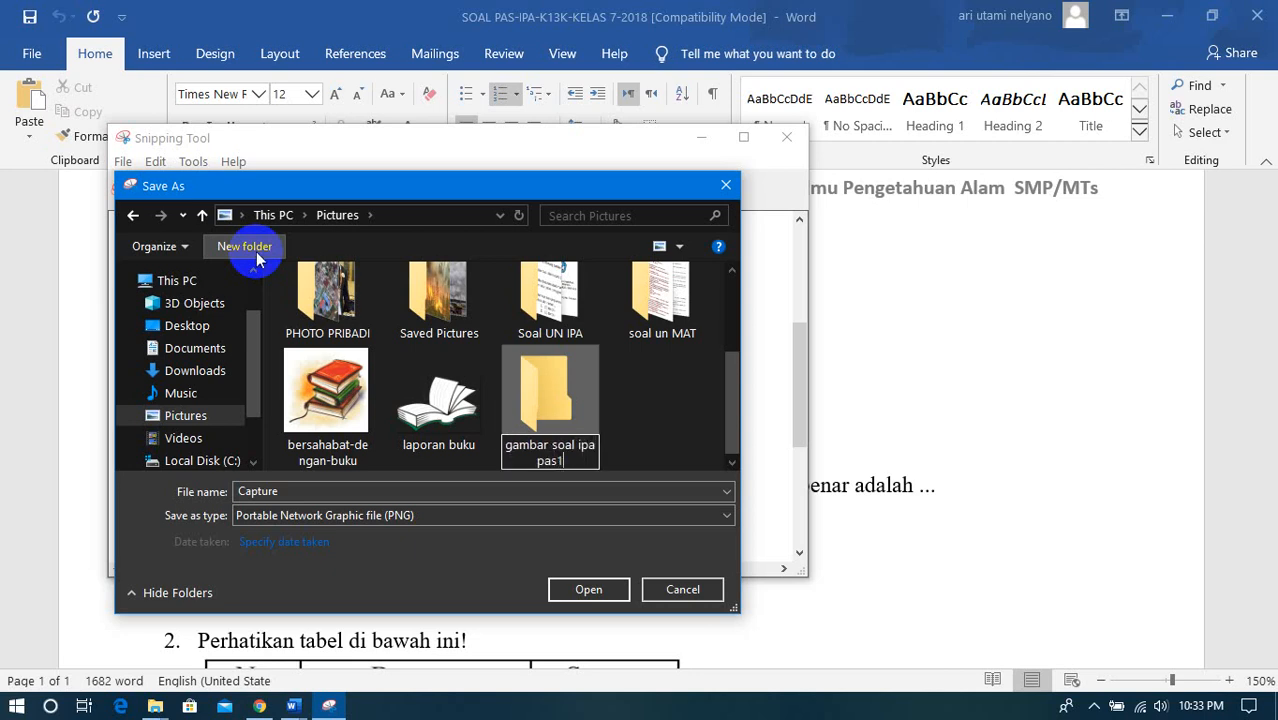
{"action": "key", "text": "Return"}
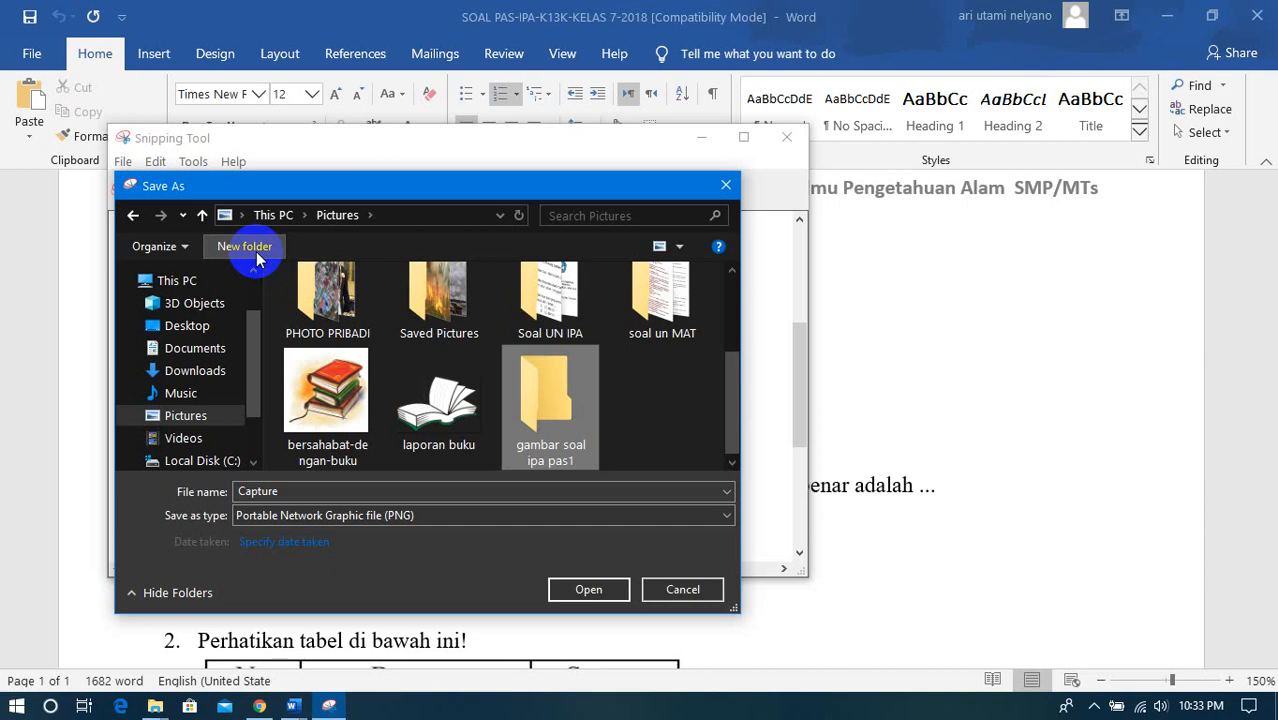
- Save the snip as PNG file "1" in the gambar soal ipa pas1 folder
{"action": "double_click", "coordinate": [561, 424]}
{"action": "double_click", "coordinate": [282, 491]}
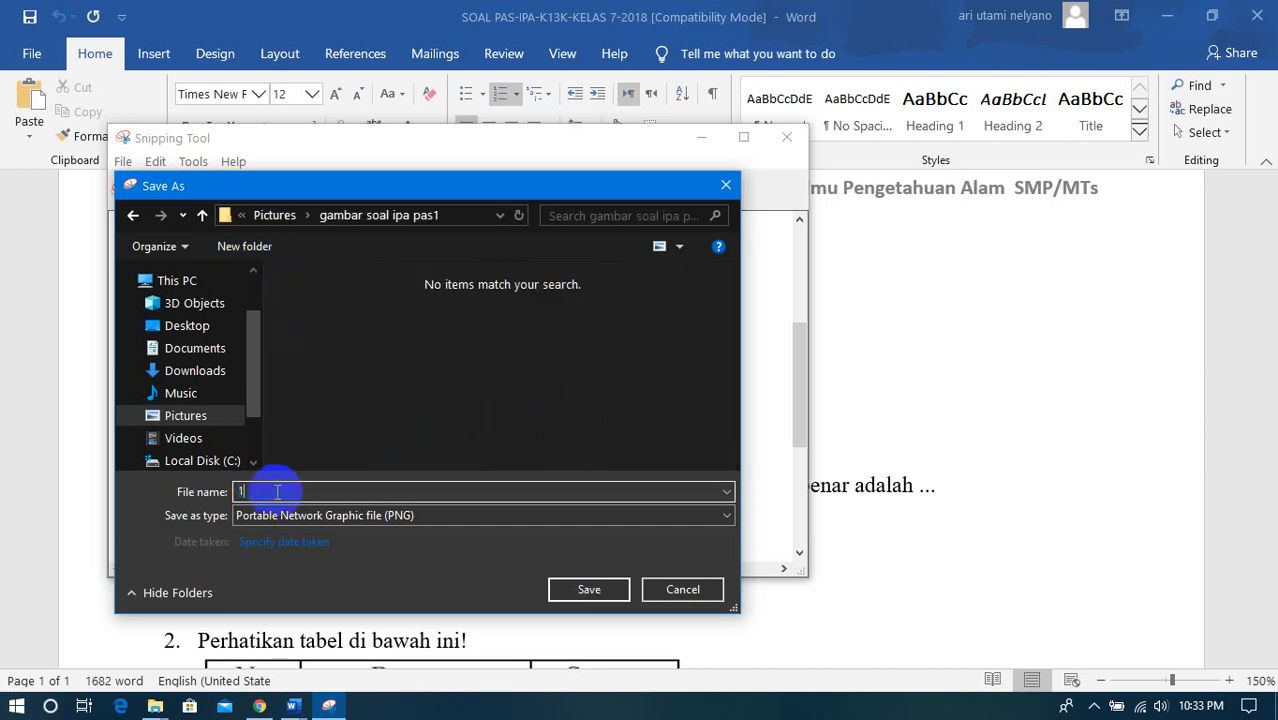
{"action": "left_click", "coordinate": [591, 594]}
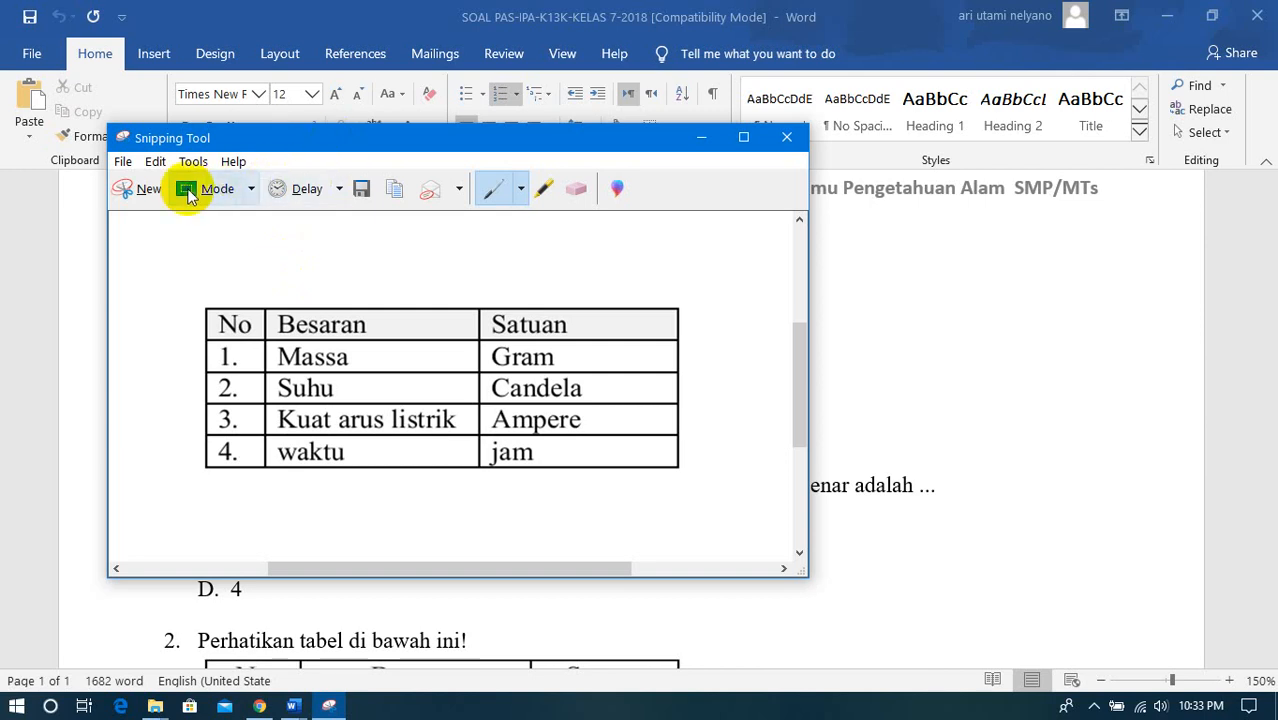
- Minimize Snipping Tool and Word to return to the quiz form in Chrome
{"action": "left_click", "coordinate": [130, 192]}
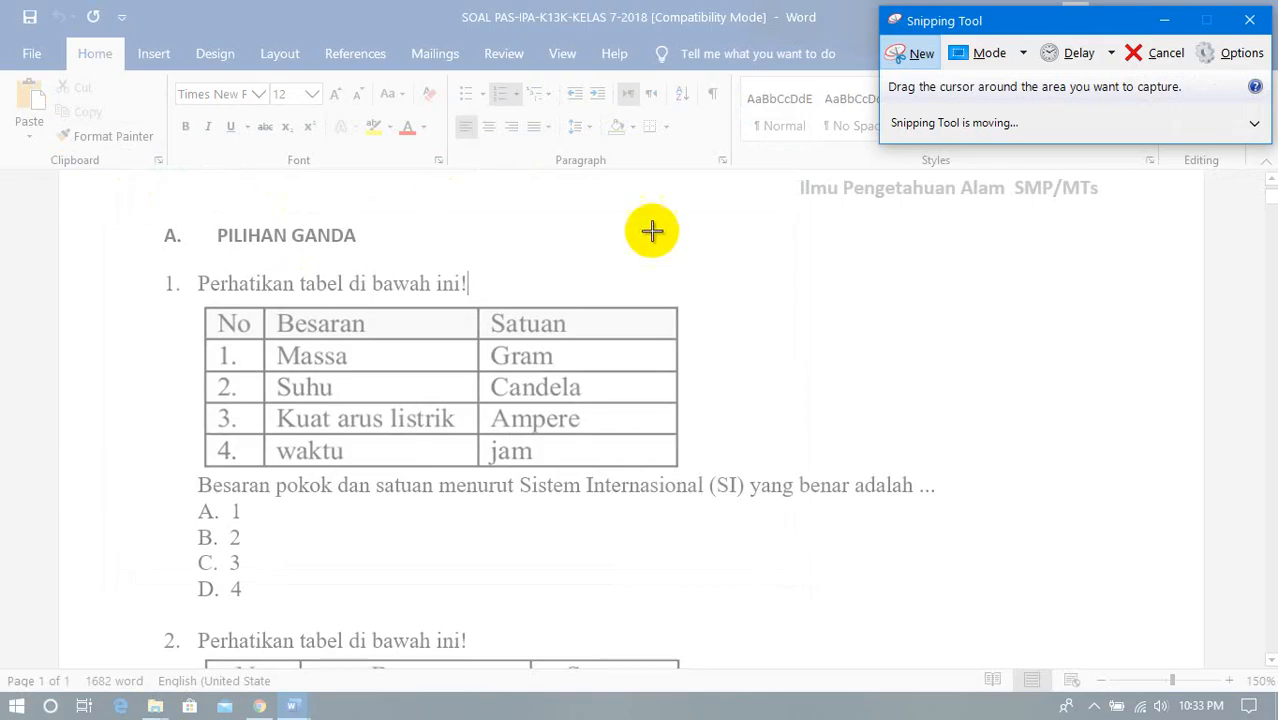
{"action": "left_click", "coordinate": [1140, 53]}
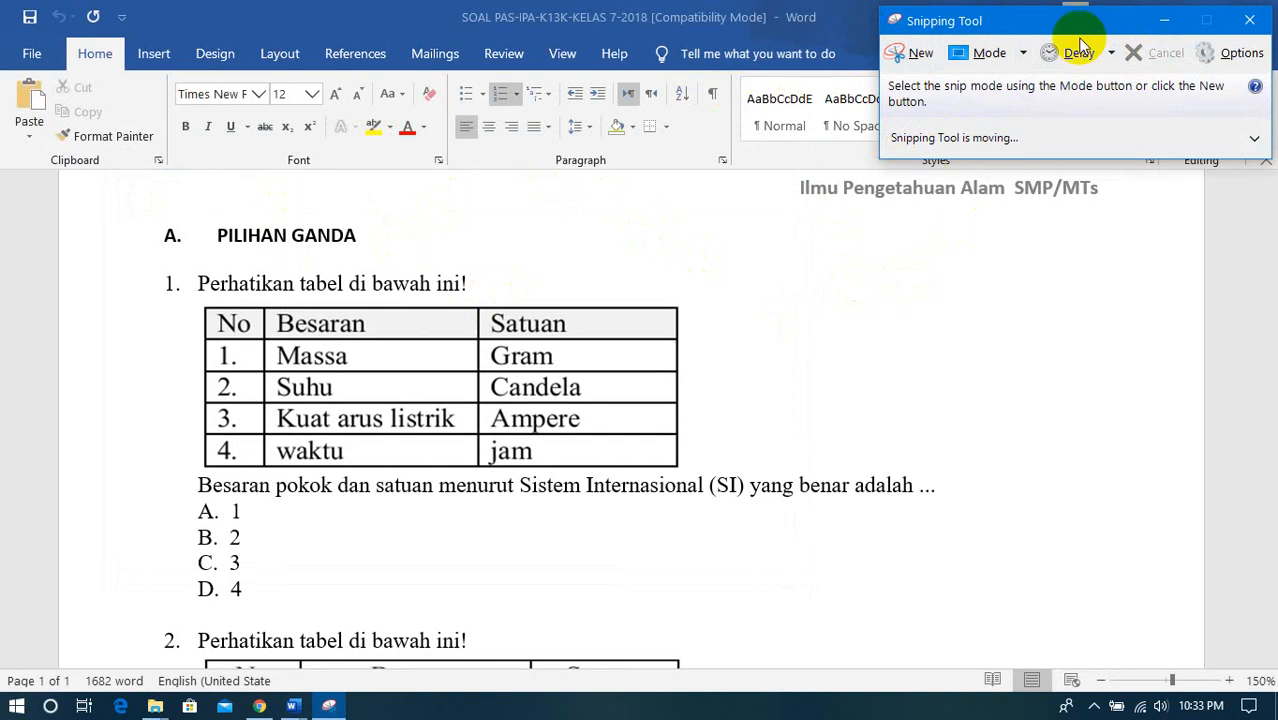
{"action": "left_click", "coordinate": [1152, 30]}
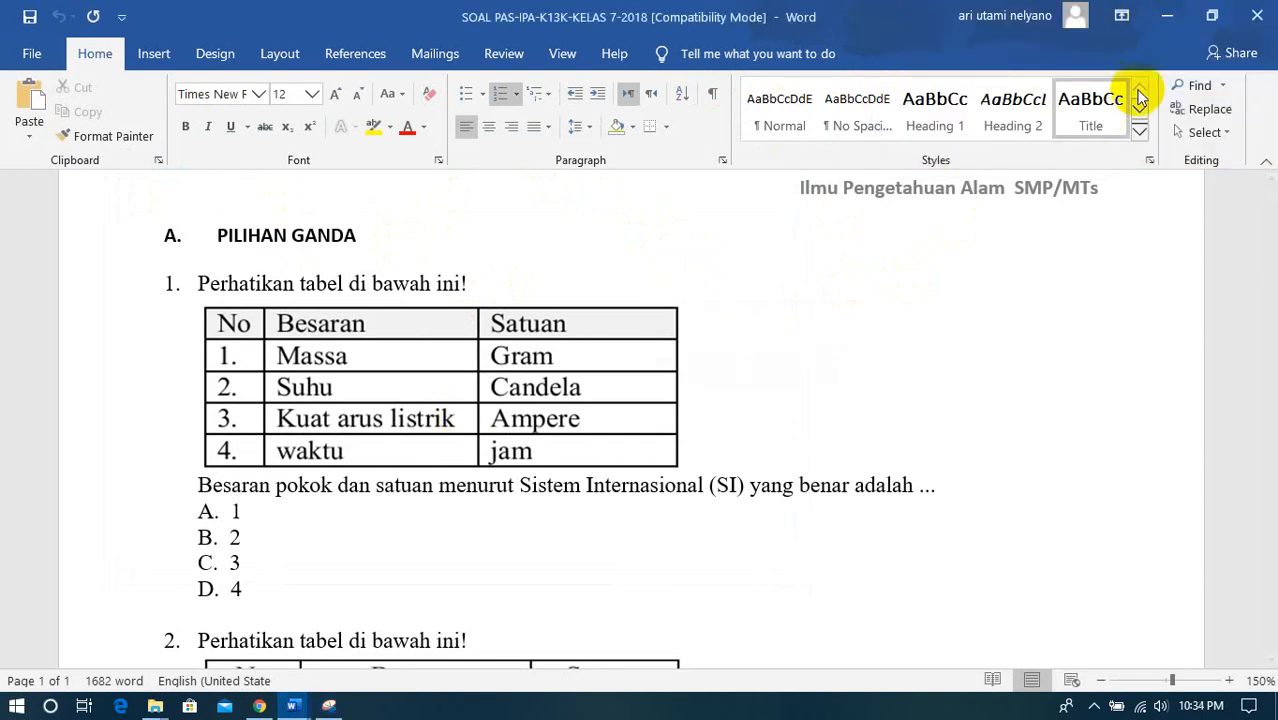
{"action": "left_click", "coordinate": [1168, 17]}
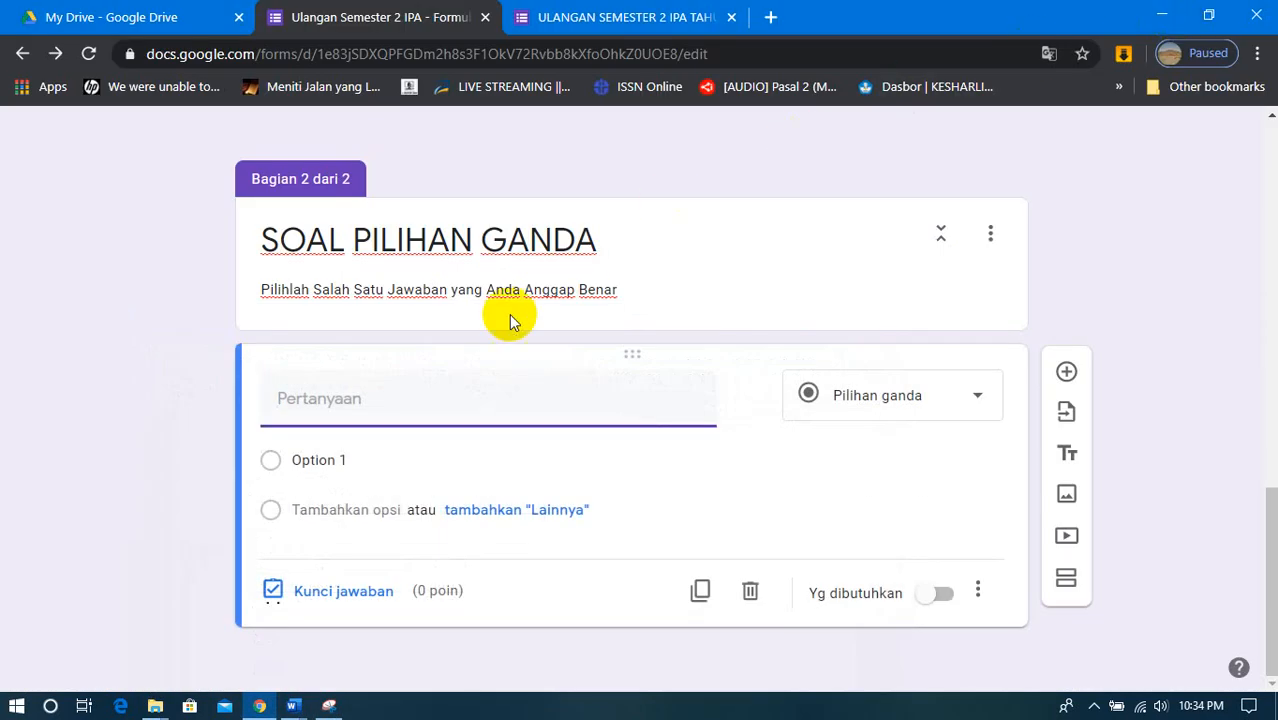
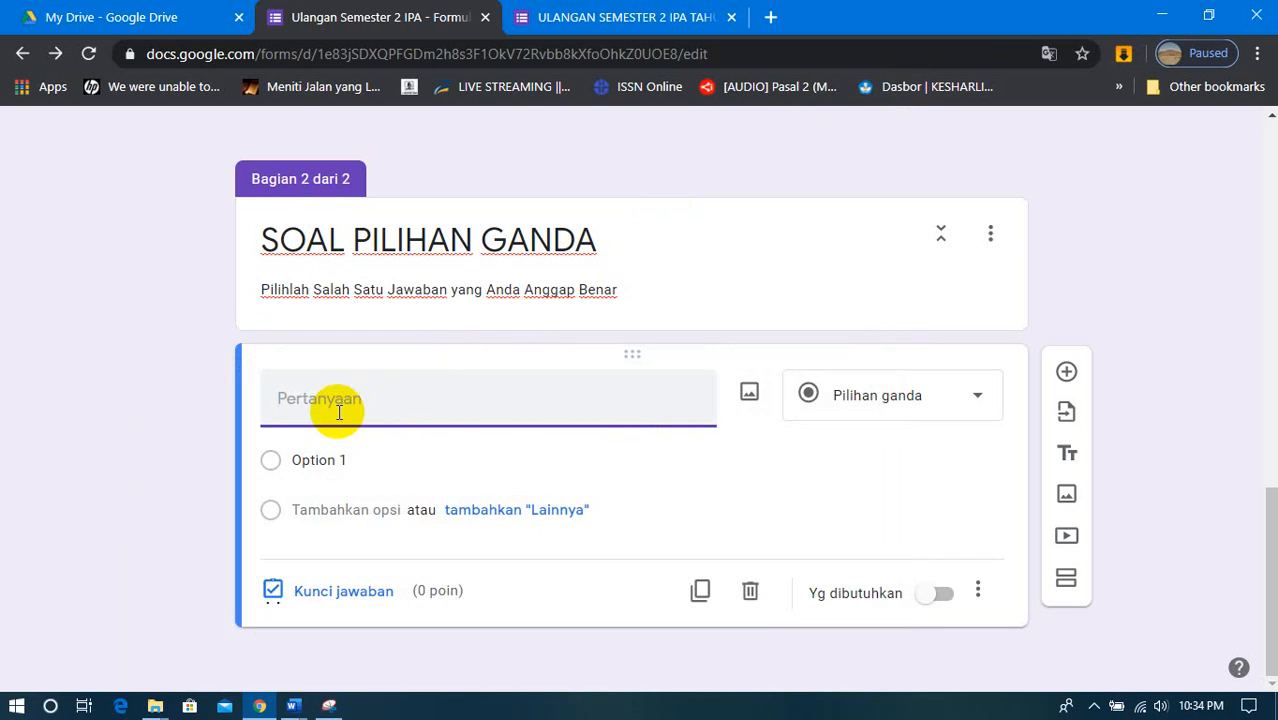
- Enter "1. Perhatikan Gambar" as the text of the first multiple-choice question
{"action": "type", "text": ". Perhatikan"}
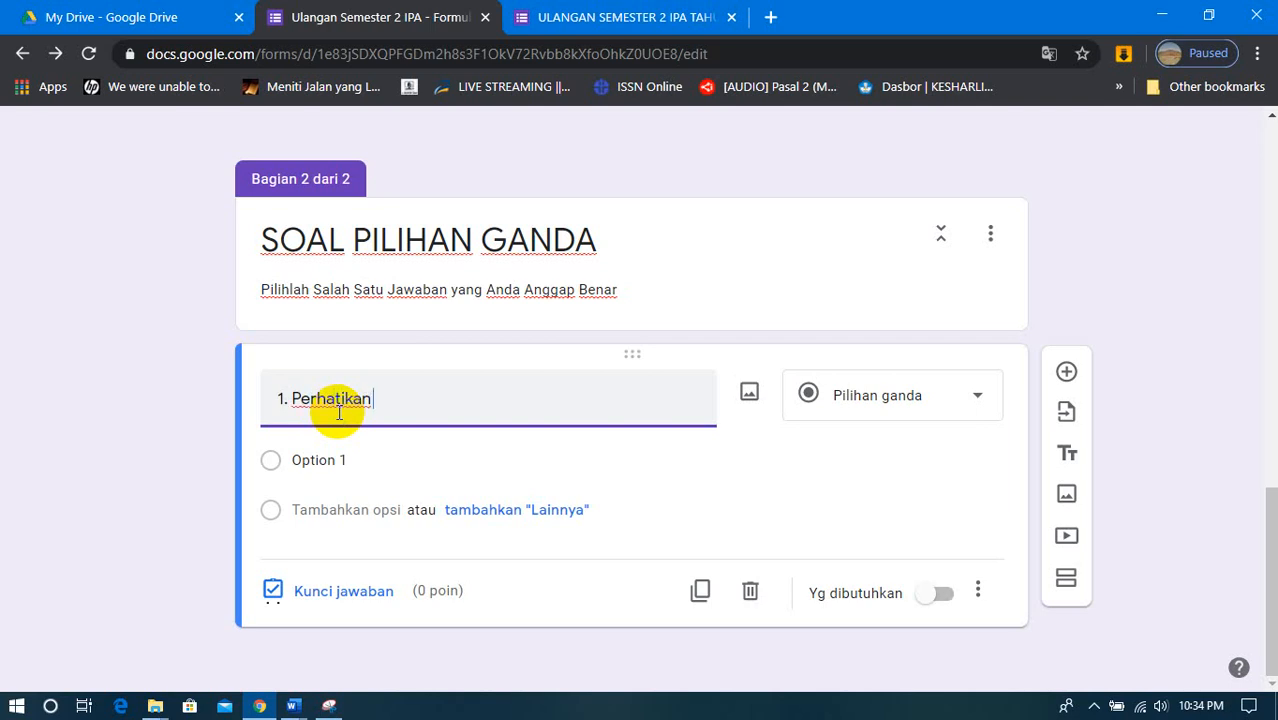
{"action": "type", "text": " Gambar"}
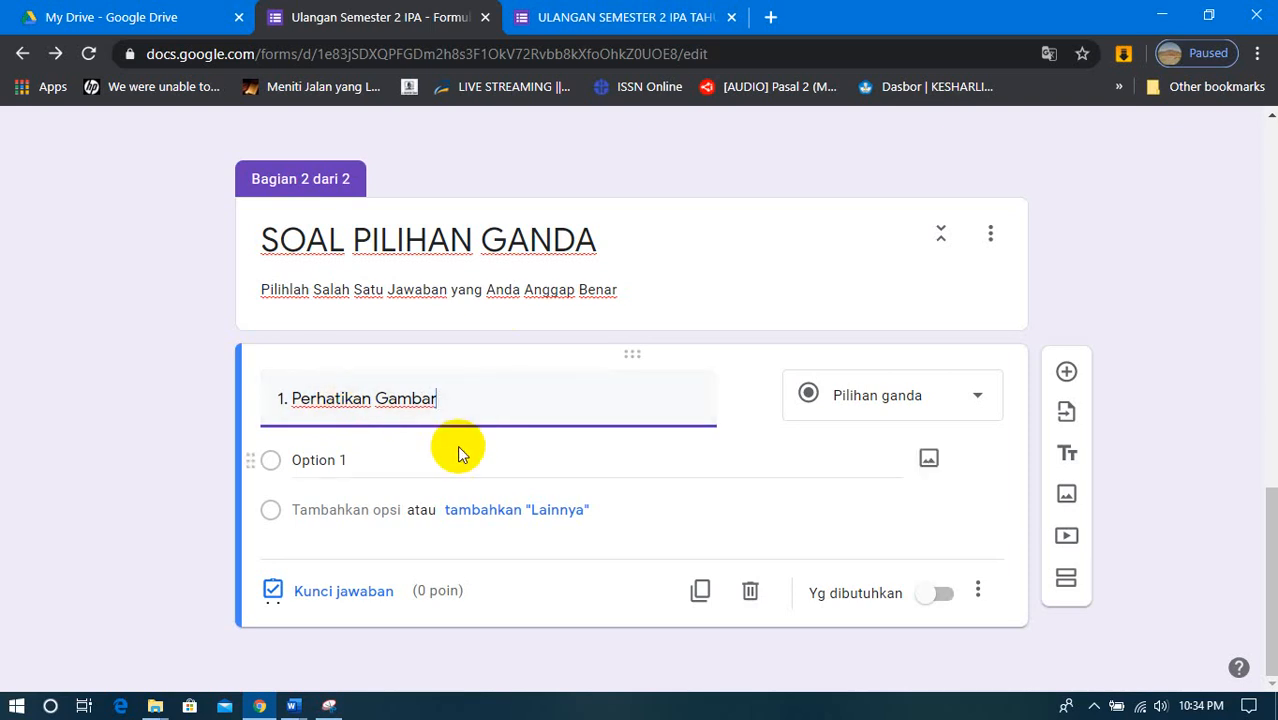
- Shrink the form's window, switch to the SOAL PAS-IPA Word document, and resize it to sit beside the form
{"action": "left_click", "coordinate": [1209, 16]}
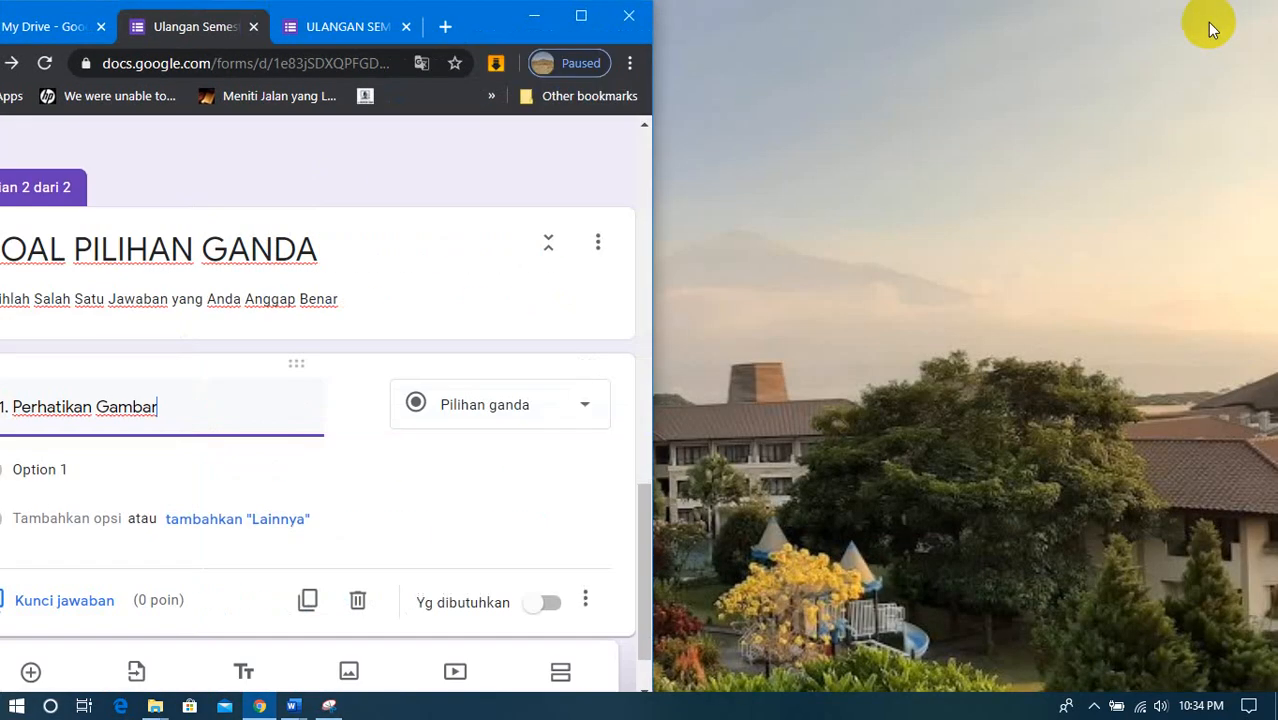
{"action": "mouse_move", "coordinate": [293, 705]}
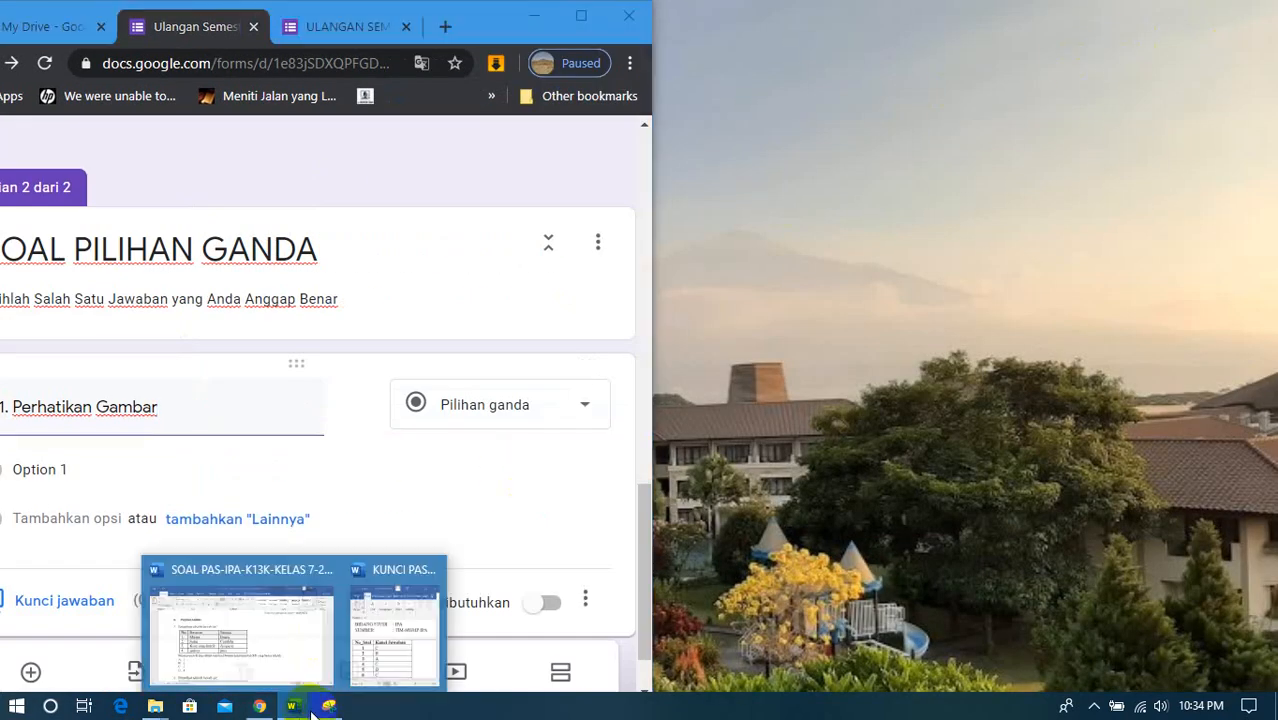
{"action": "left_click", "coordinate": [310, 655]}
{"action": "left_click", "coordinate": [1211, 16]}
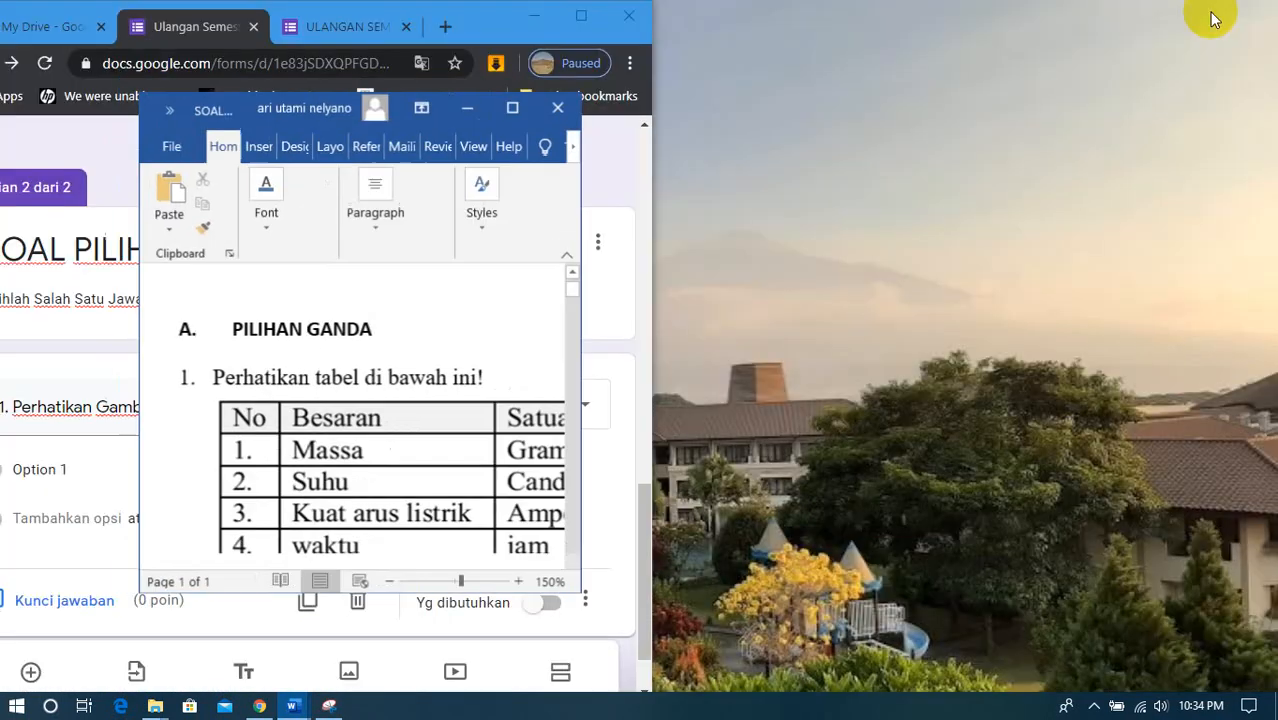
{"action": "left_click_drag", "start_coordinate": [201, 105], "coordinate": [626, 2]}
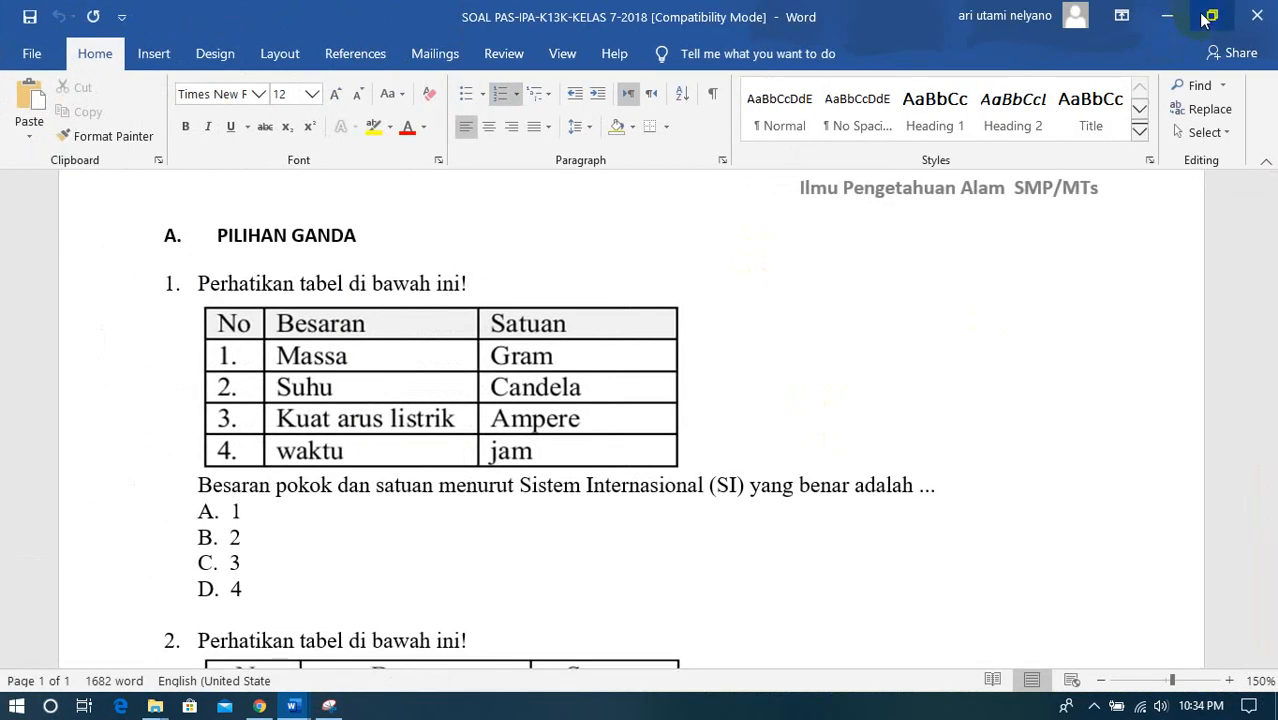
{"action": "left_click", "coordinate": [1211, 16]}
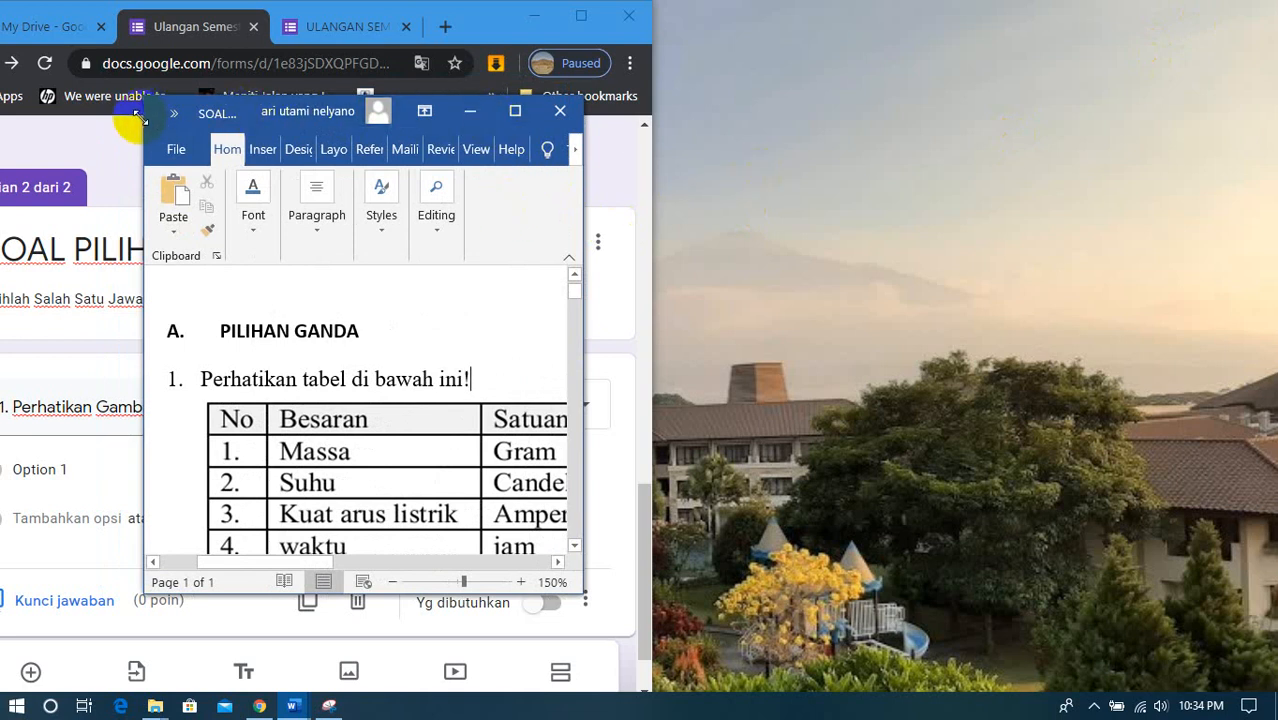
{"action": "left_click", "coordinate": [150, 148]}
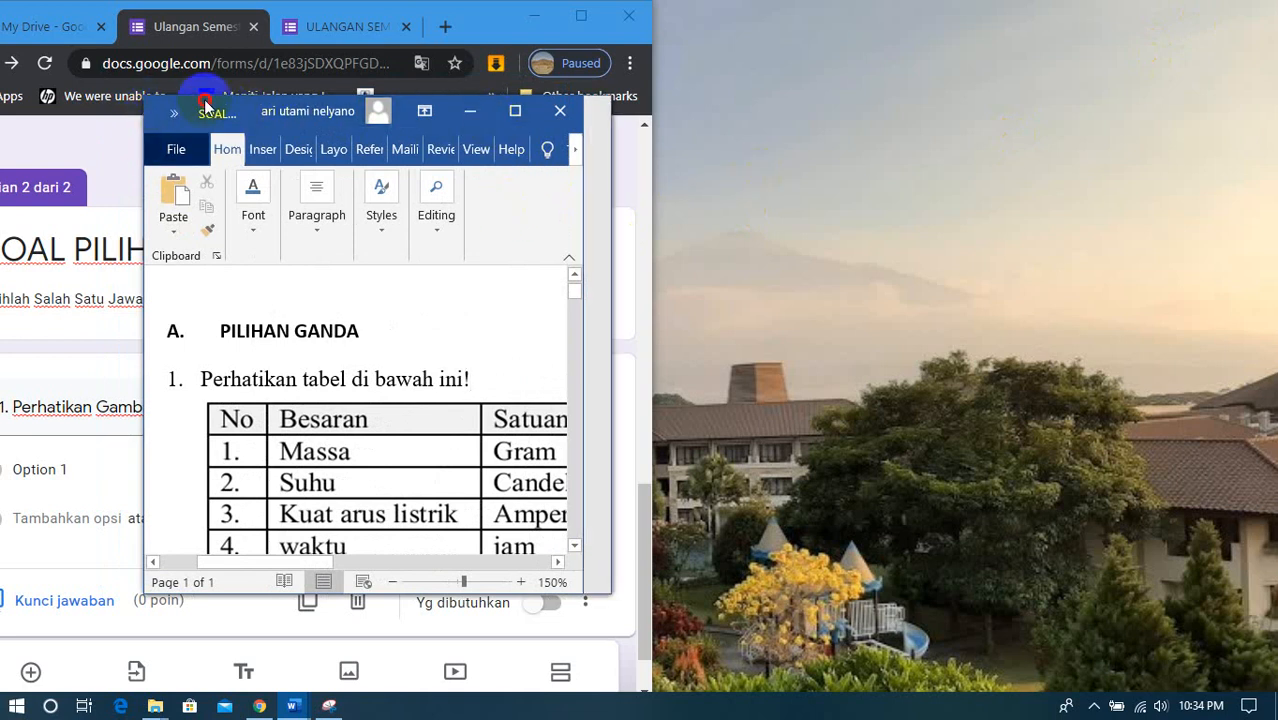
{"action": "left_click", "coordinate": [171, 157]}
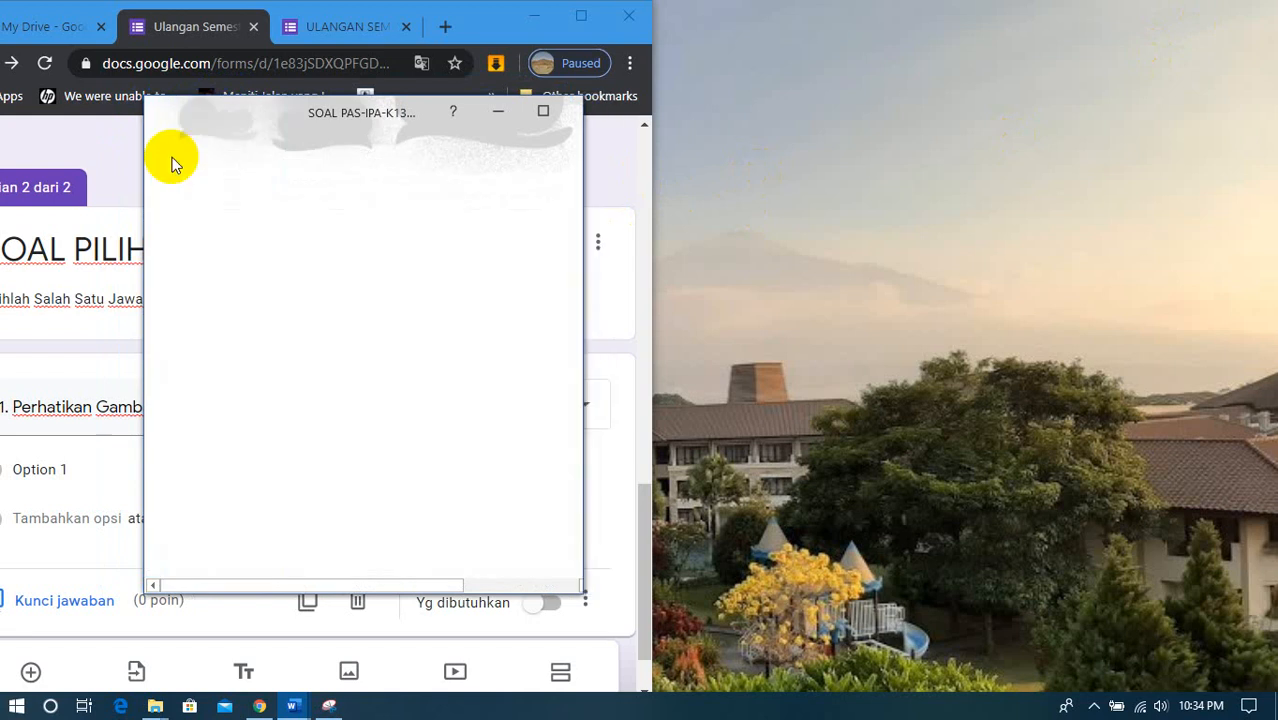
{"action": "left_click_drag", "start_coordinate": [197, 104], "coordinate": [707, 24]}
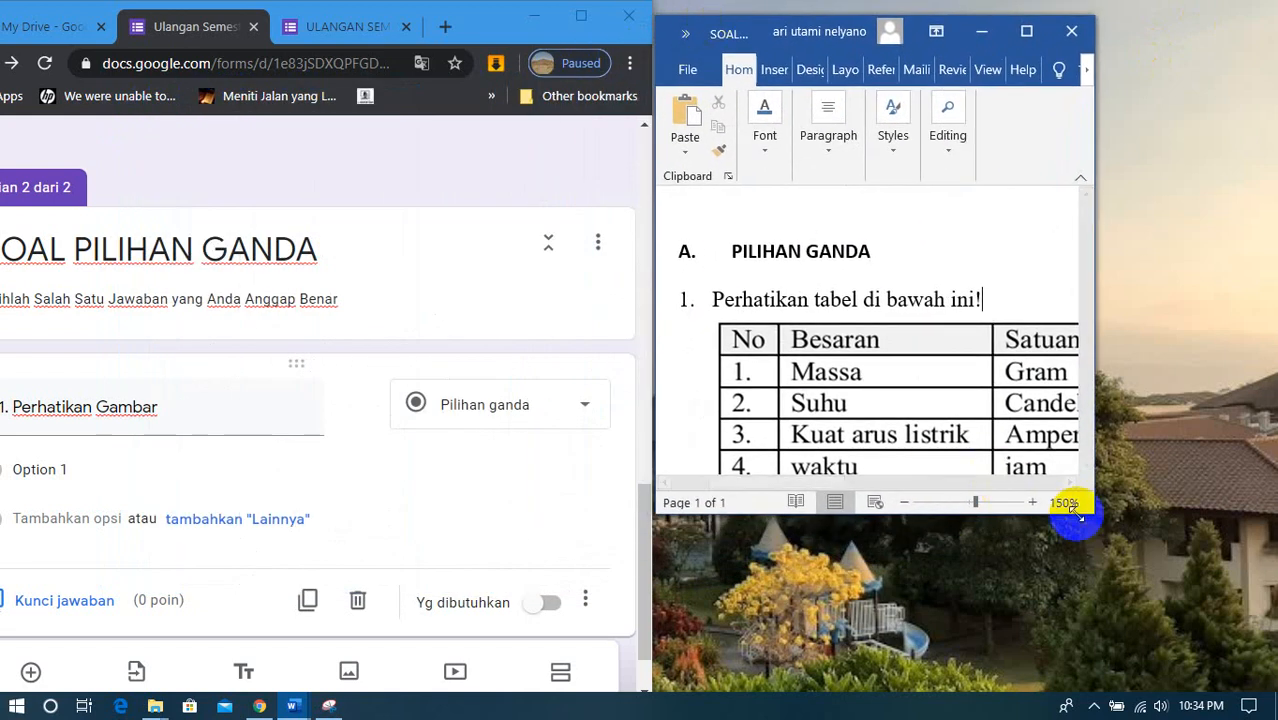
{"action": "left_click_drag", "start_coordinate": [1088, 506], "coordinate": [1276, 690]}
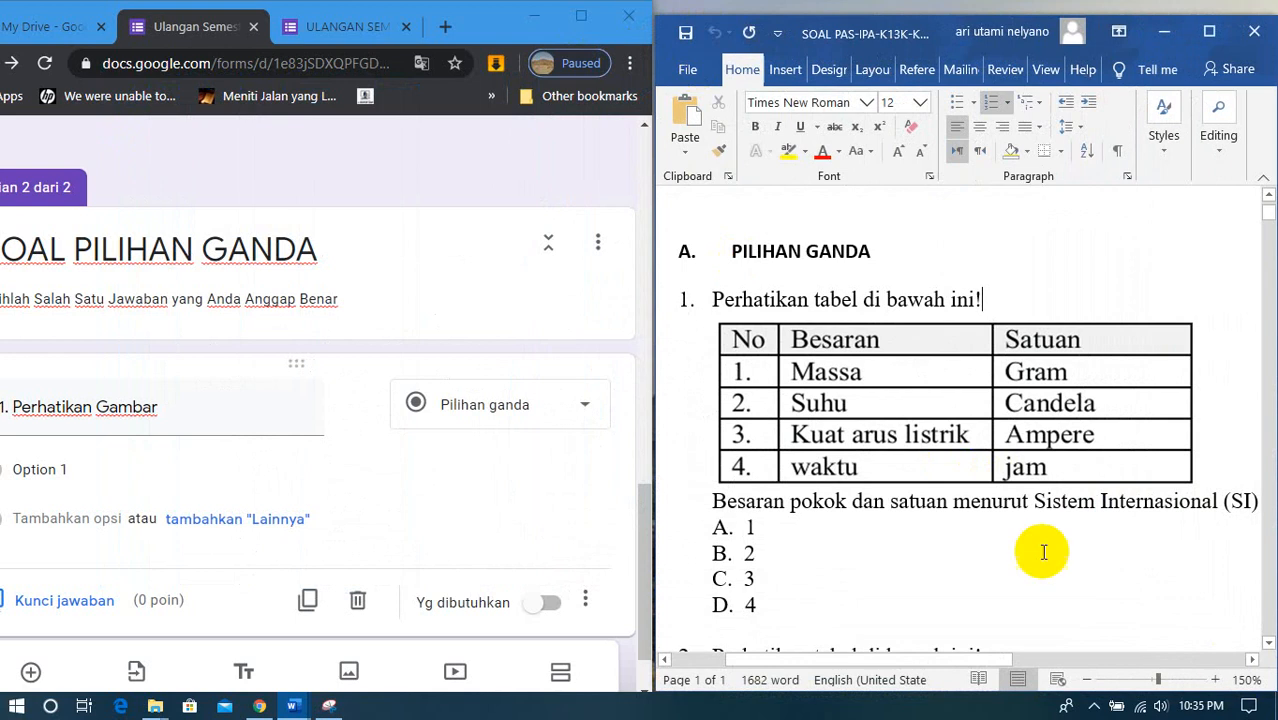
- Finish the question text as "1. Perhatikan Gambar !" and maximize the form's window
{"action": "left_click", "coordinate": [186, 414]}
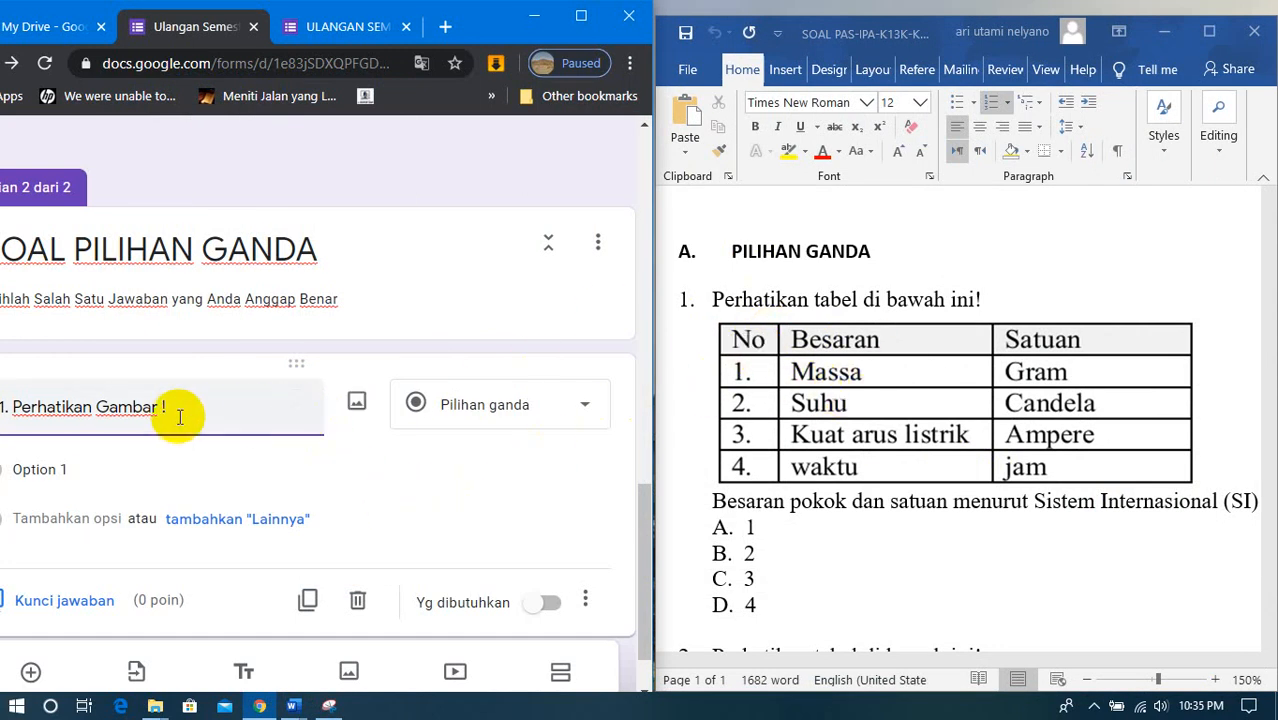
{"action": "left_click", "coordinate": [128, 465]}
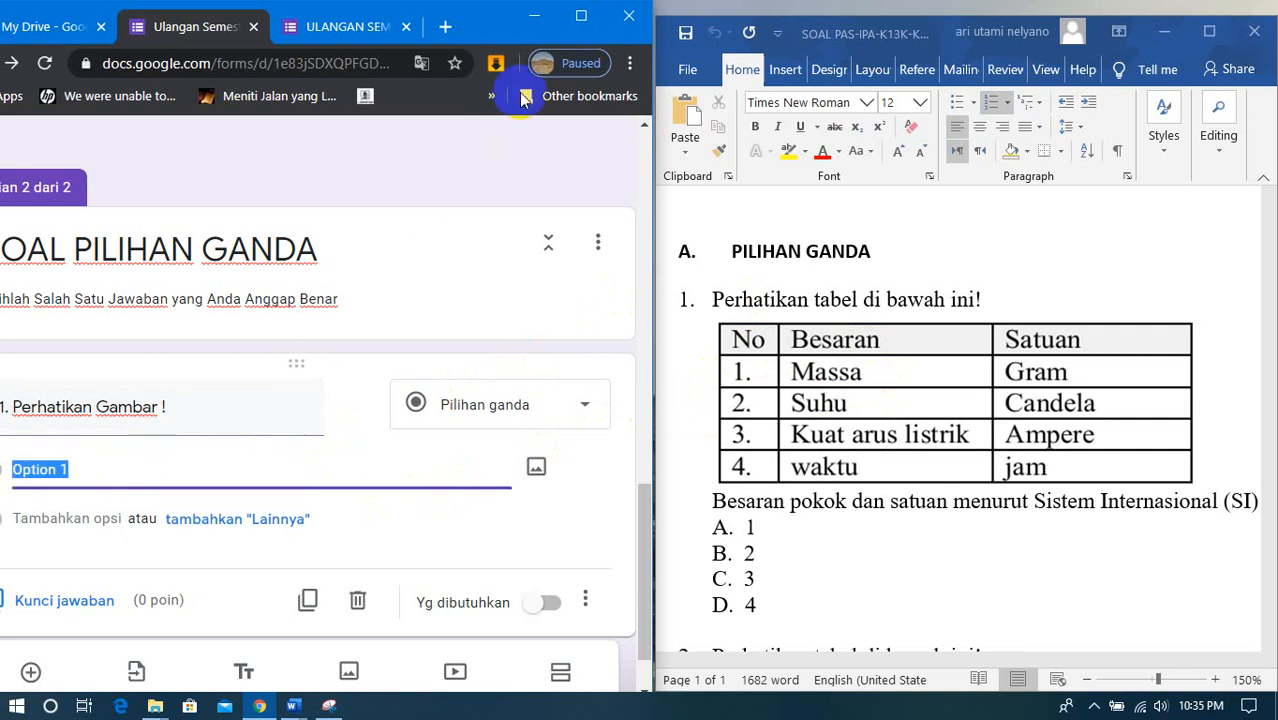
{"action": "left_click", "coordinate": [580, 18]}
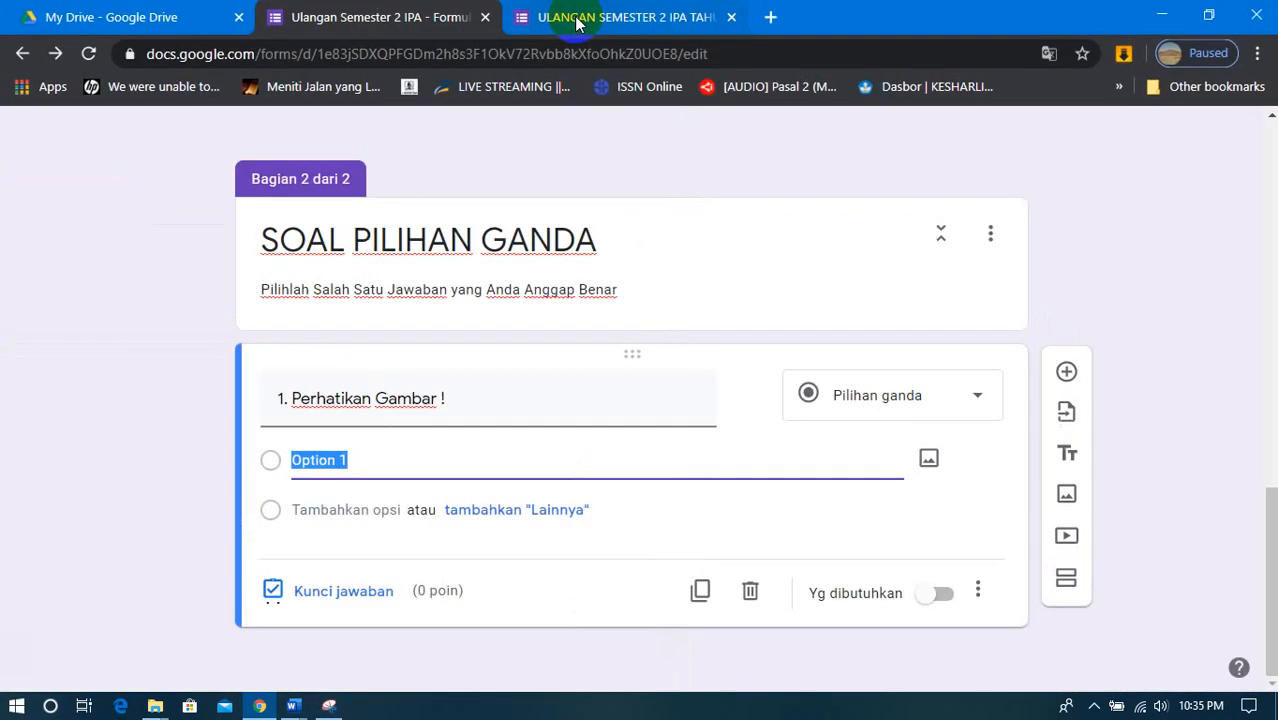
{"action": "left_click", "coordinate": [462, 411]}
{"action": "left_click", "coordinate": [463, 398]}
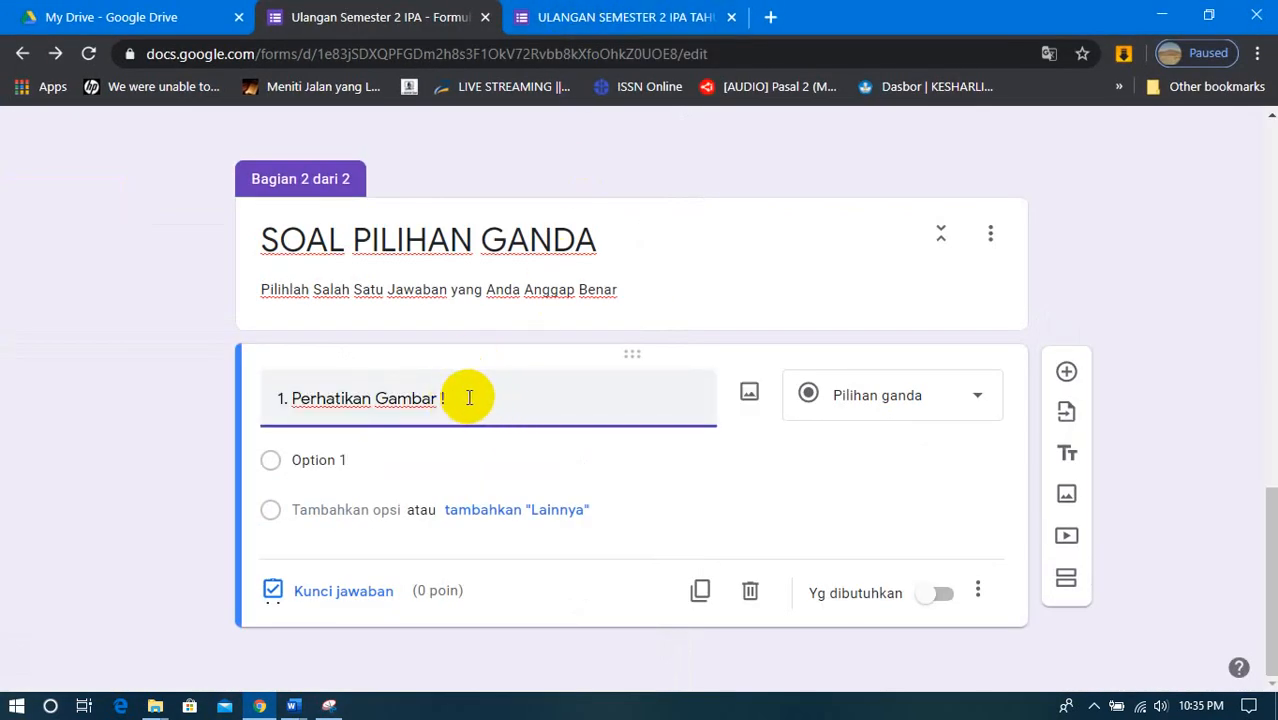
- Insert image "1" from the gambar soal ipa pas1 folder in Pictures into question 1
{"action": "left_click", "coordinate": [750, 395]}
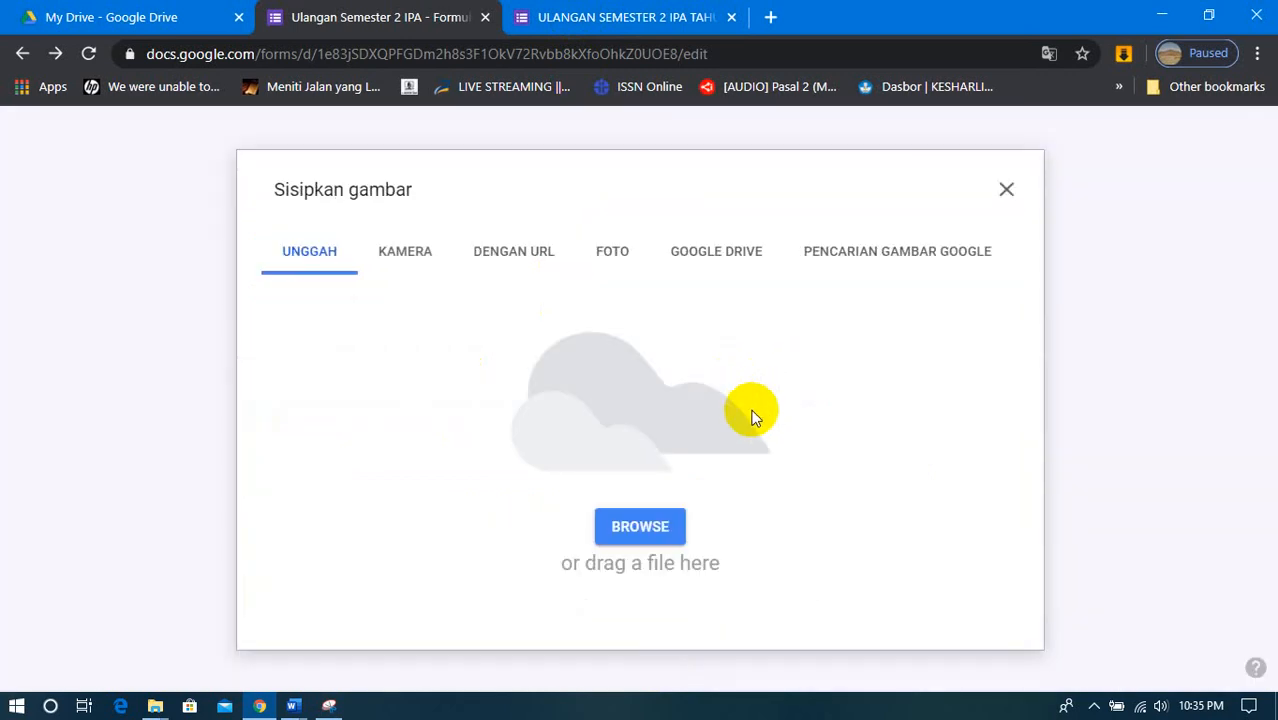
{"action": "left_click", "coordinate": [632, 522]}
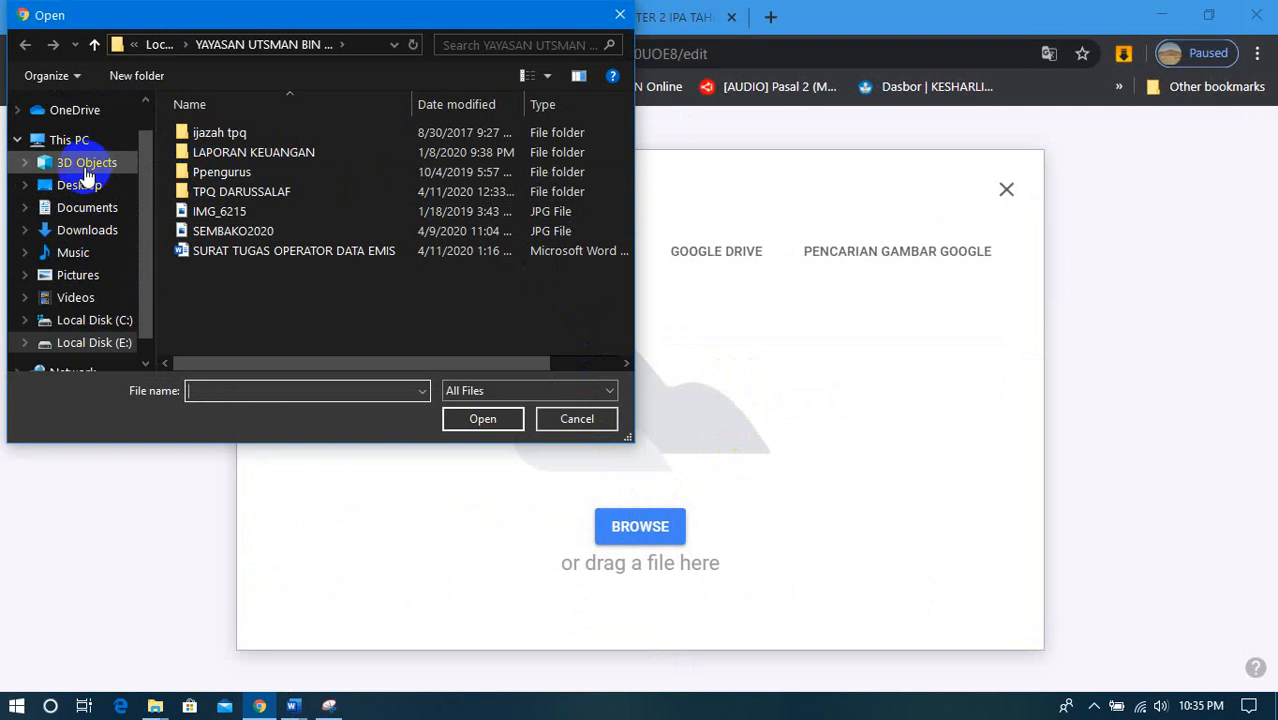
{"action": "left_click", "coordinate": [64, 276]}
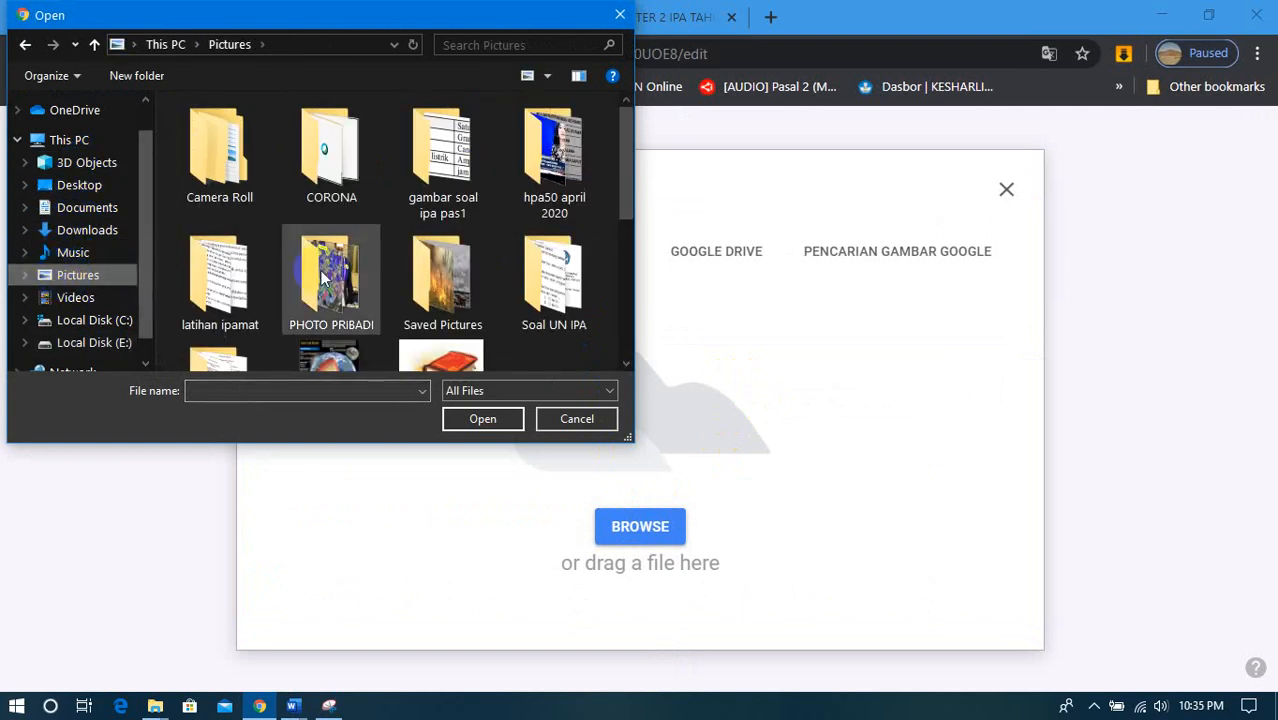
{"action": "left_click_drag", "start_coordinate": [625, 199], "coordinate": [637, 275]}
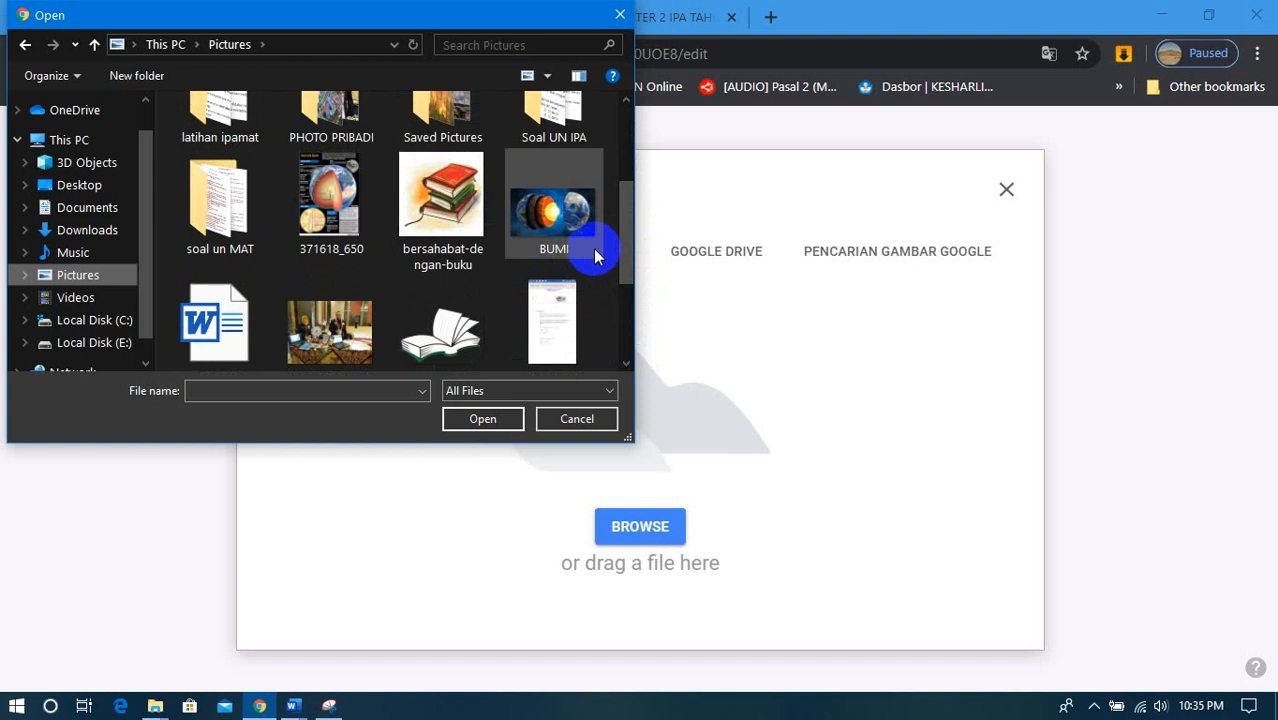
{"action": "left_click_drag", "start_coordinate": [624, 233], "coordinate": [614, 157]}
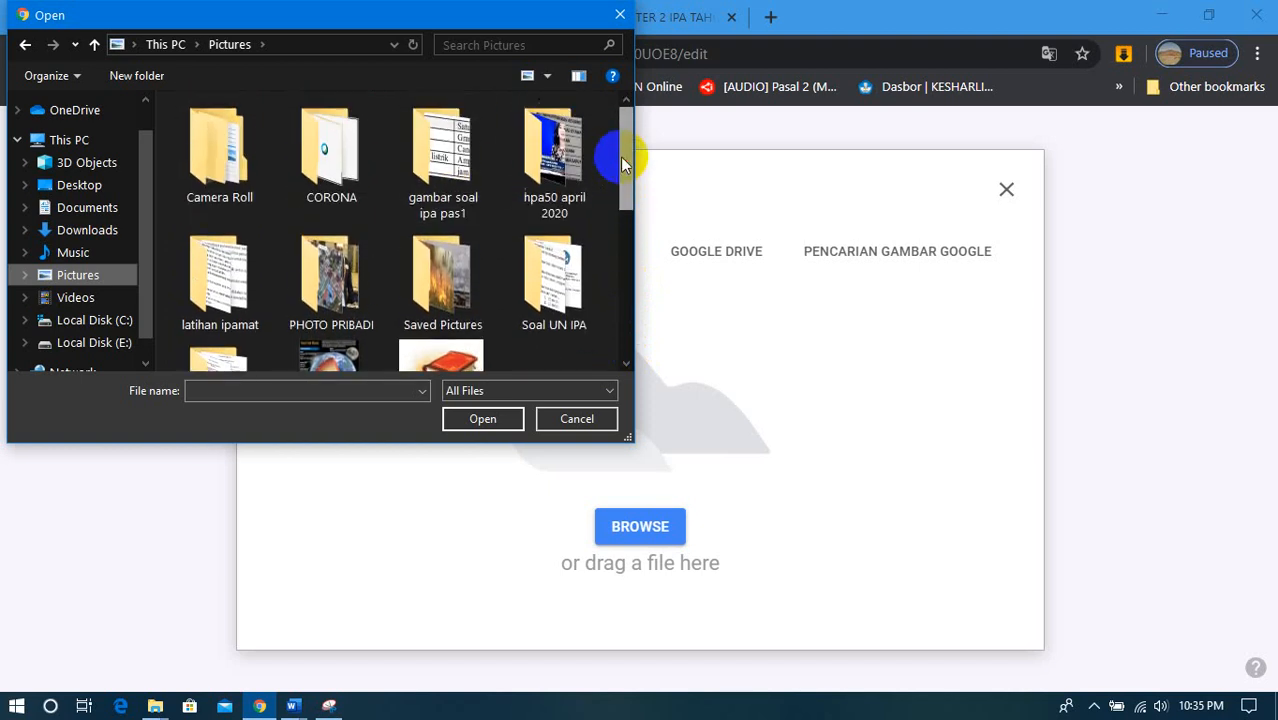
{"action": "double_click", "coordinate": [450, 203]}
{"action": "left_click", "coordinate": [216, 115]}
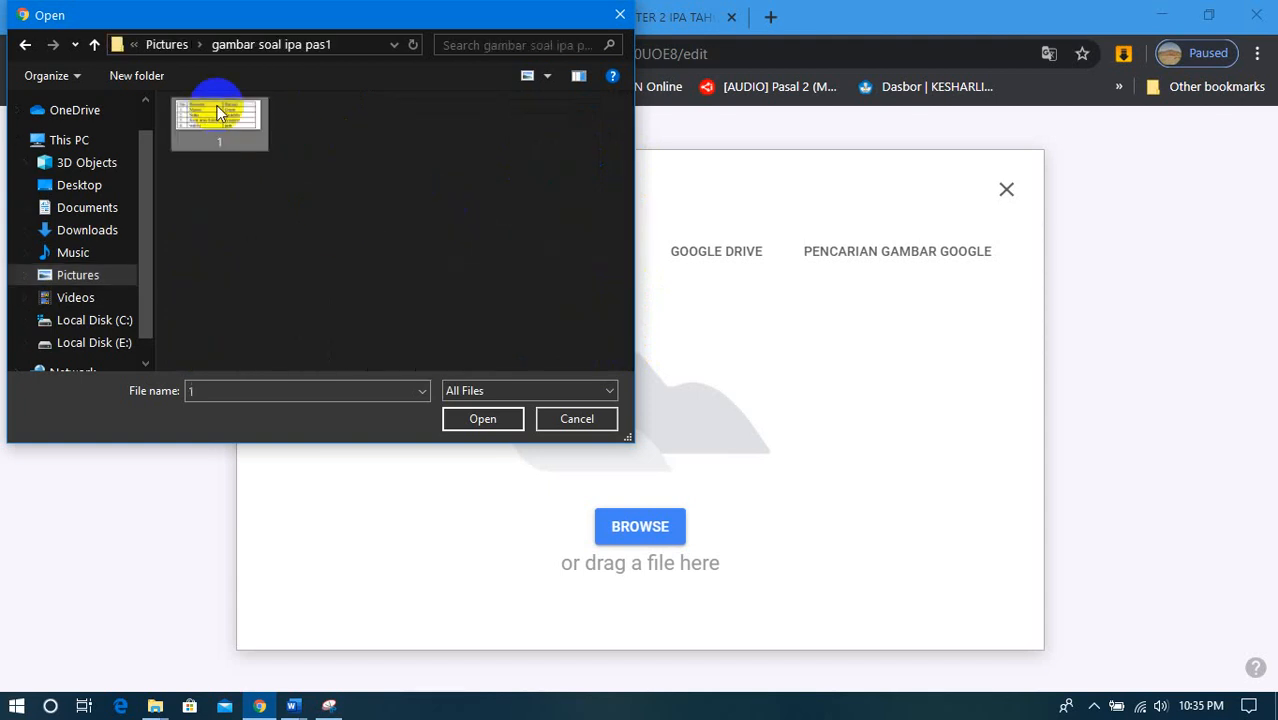
{"action": "left_click", "coordinate": [485, 421]}
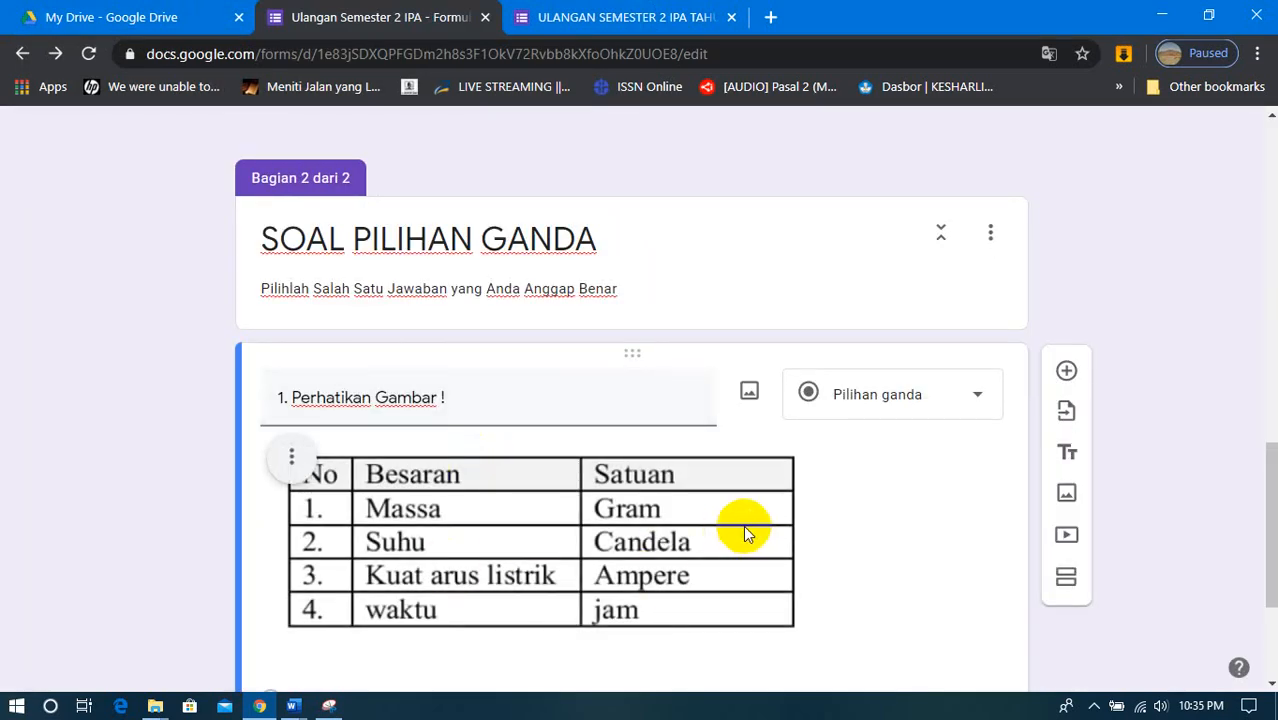
- Switch to Word and copy question 1's sentence "Besaran pokok dan satuan menurut Sistem Internasional (SI) yang benar adalah ..."
{"action": "scroll", "coordinate": [743, 528], "scroll_direction": "down", "scroll_amount": 3}
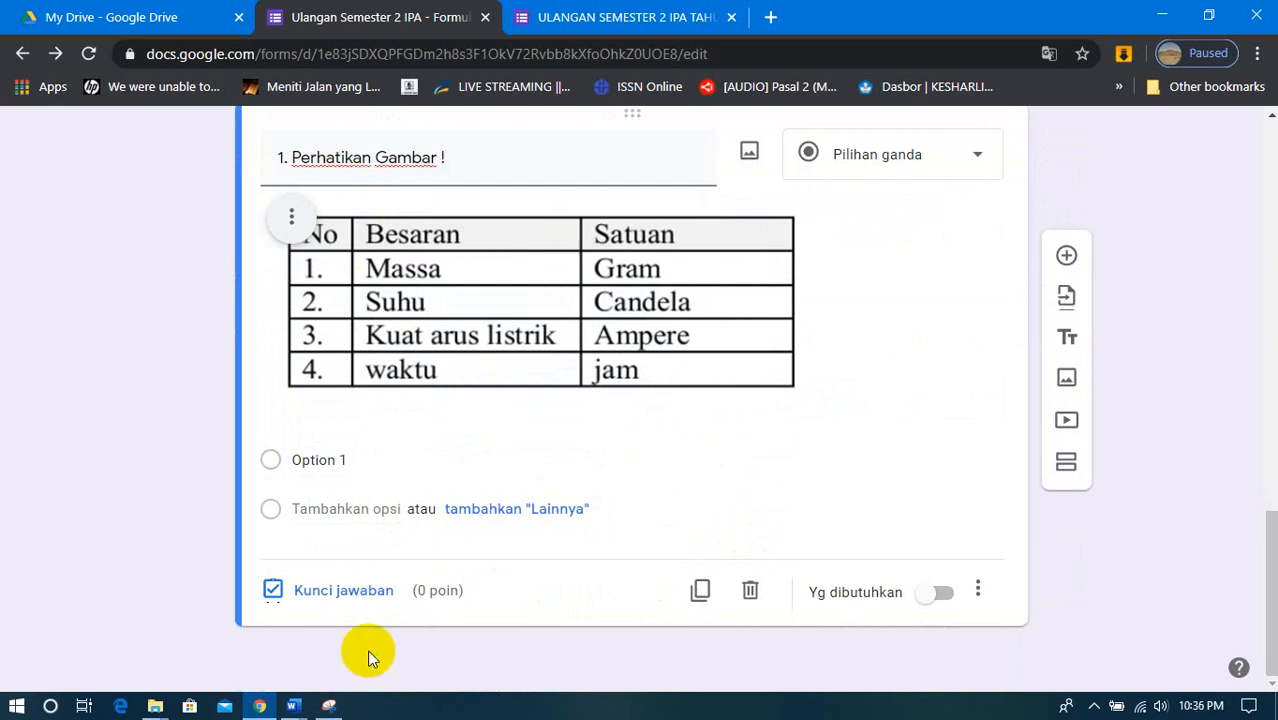
{"action": "left_click", "coordinate": [1208, 14]}
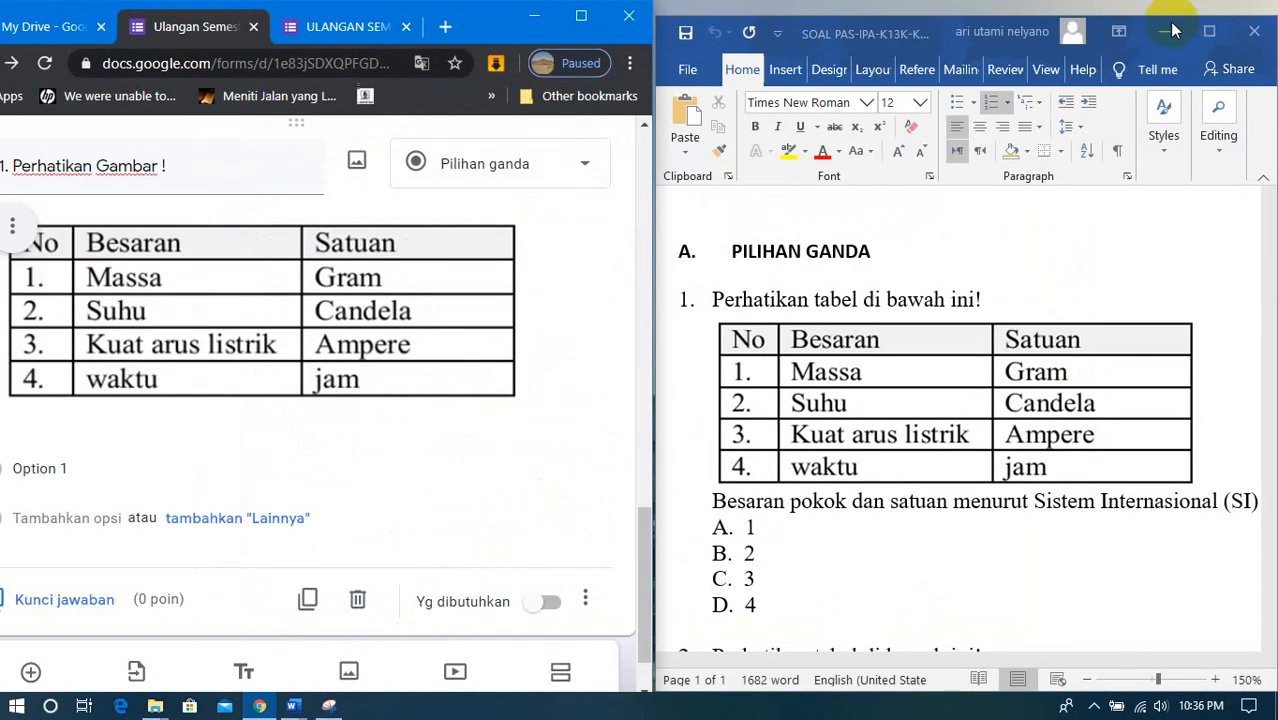
{"action": "left_click", "coordinate": [714, 500]}
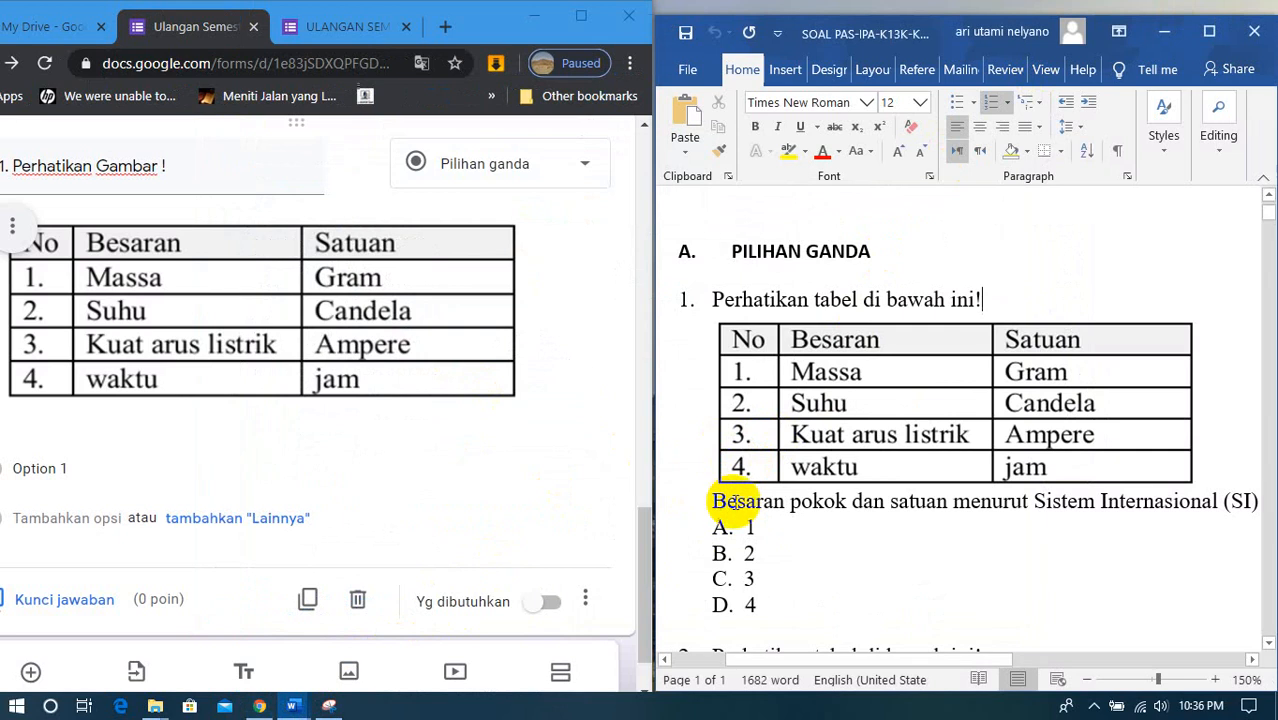
{"action": "left_click_drag", "start_coordinate": [716, 500], "coordinate": [1078, 497]}
{"action": "left_click", "coordinate": [1210, 32]}
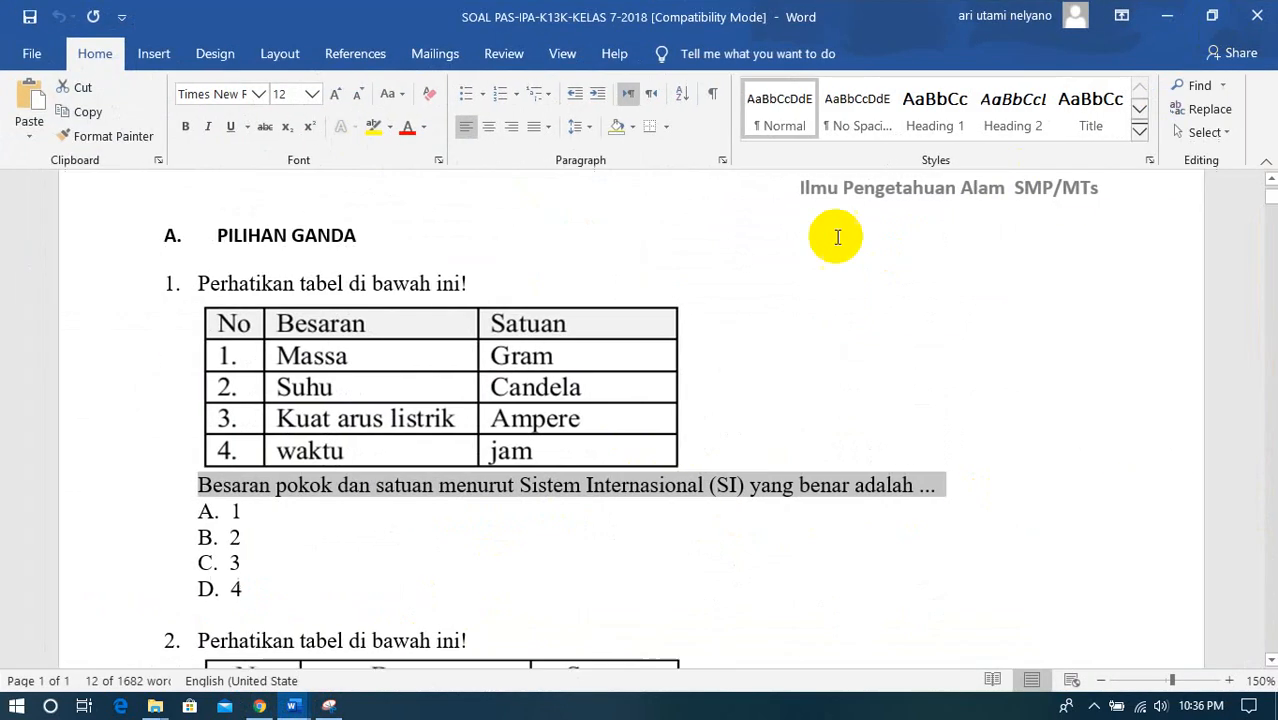
{"action": "right_click", "coordinate": [893, 492]}
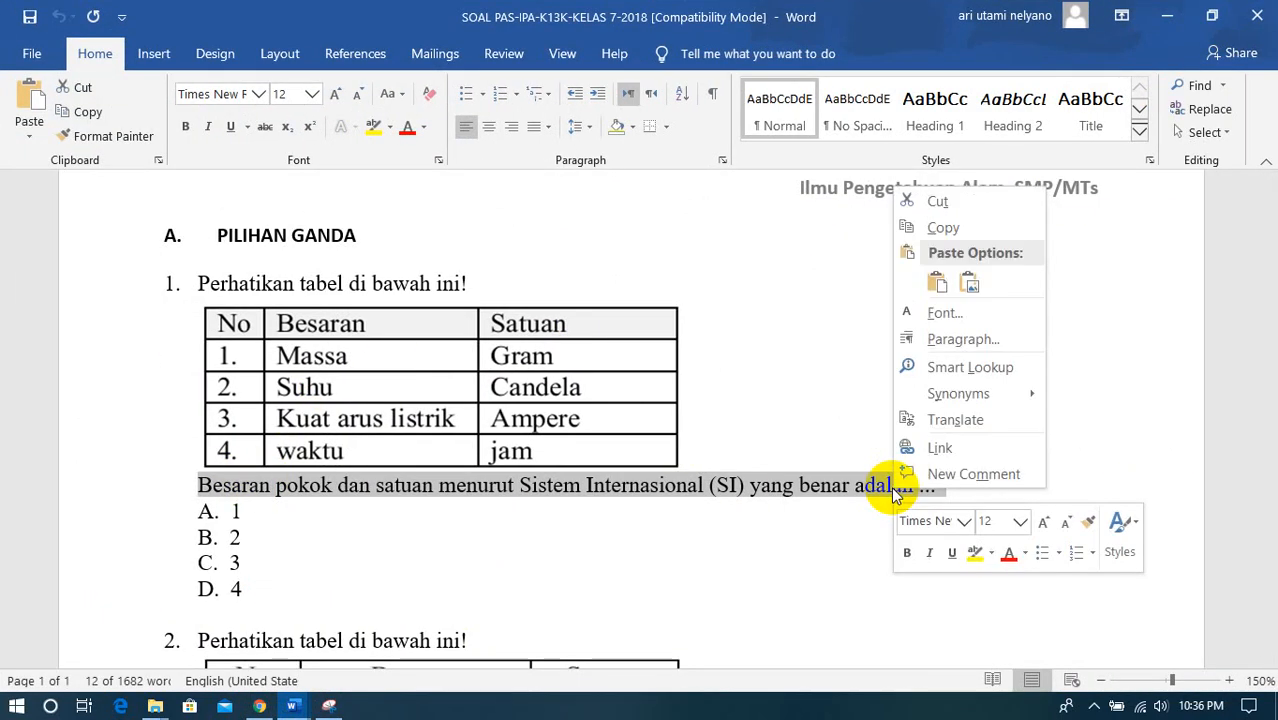
{"action": "left_click", "coordinate": [945, 228]}
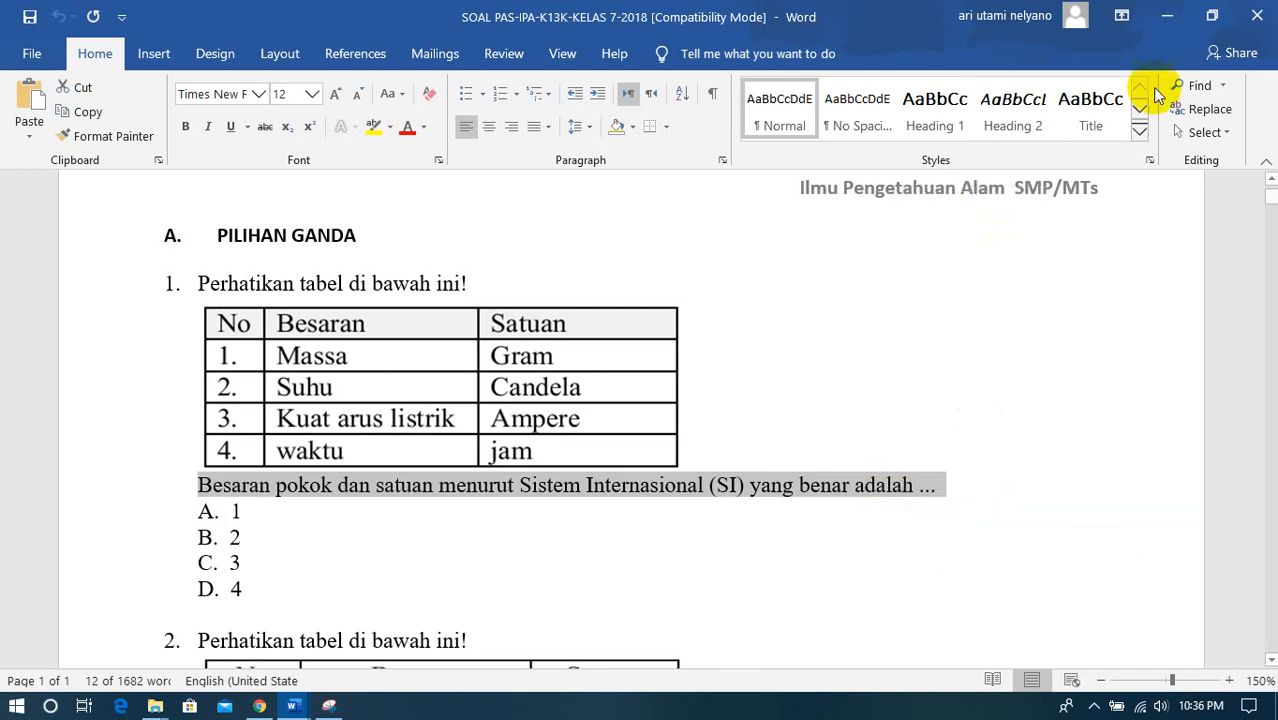
{"action": "left_click", "coordinate": [1211, 16]}
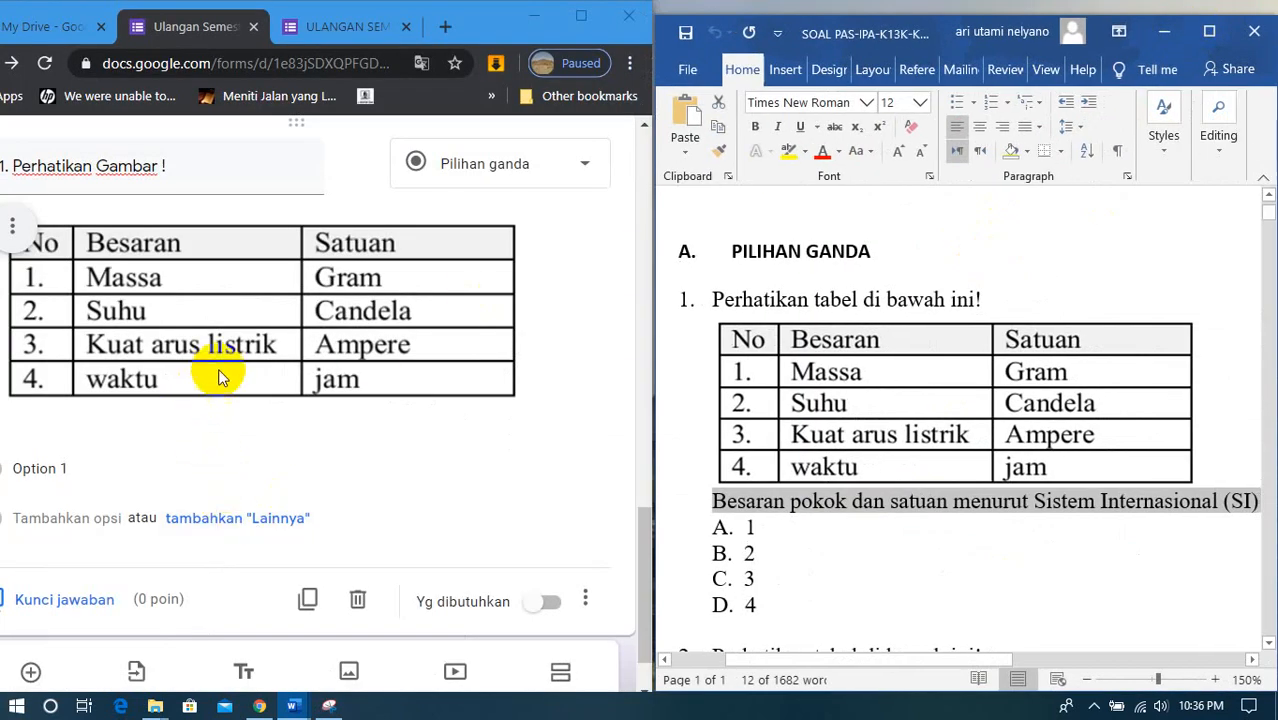
- Maximize the form's window again and left-align the table image in question 1
{"action": "left_click", "coordinate": [581, 18]}
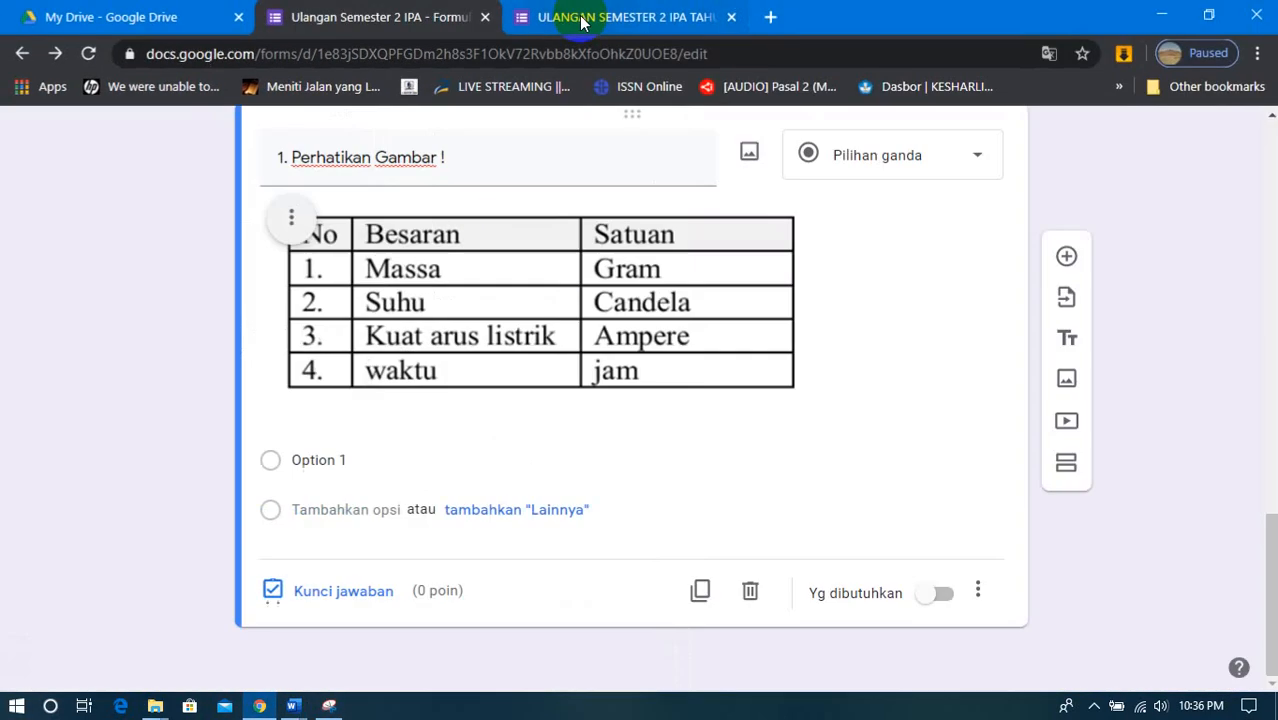
{"action": "left_click", "coordinate": [292, 218]}
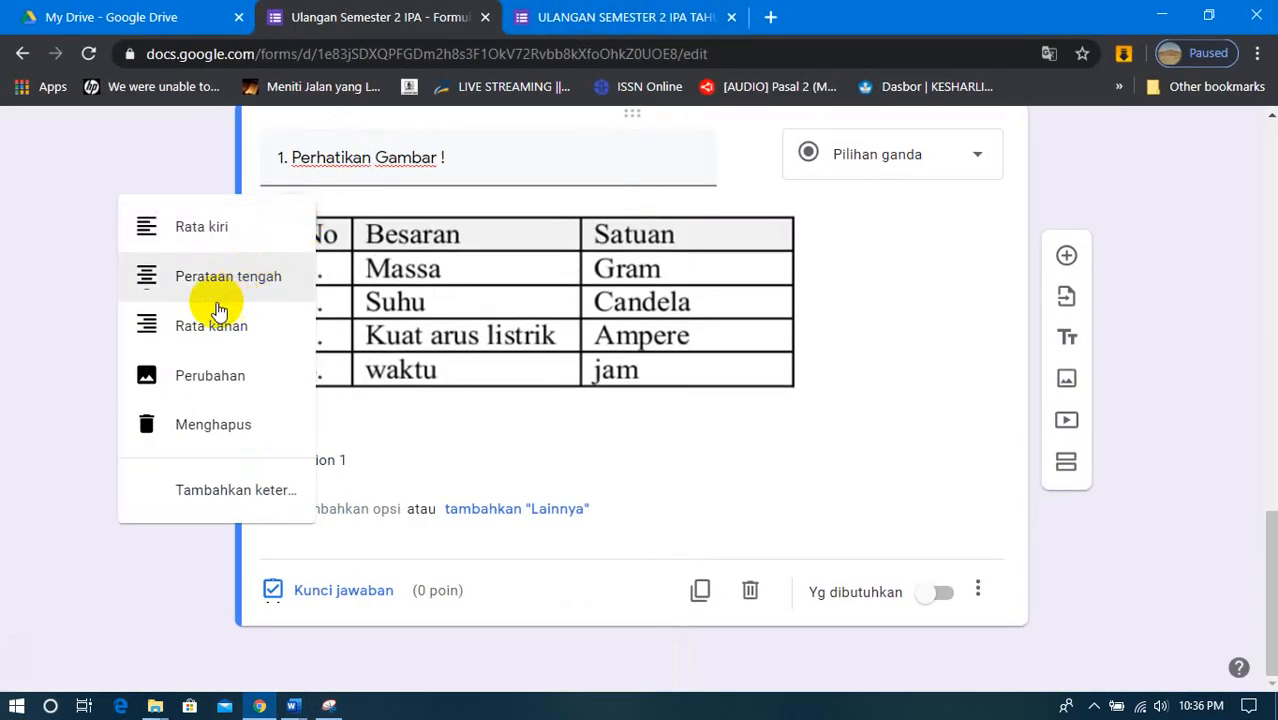
{"action": "left_click", "coordinate": [191, 240]}
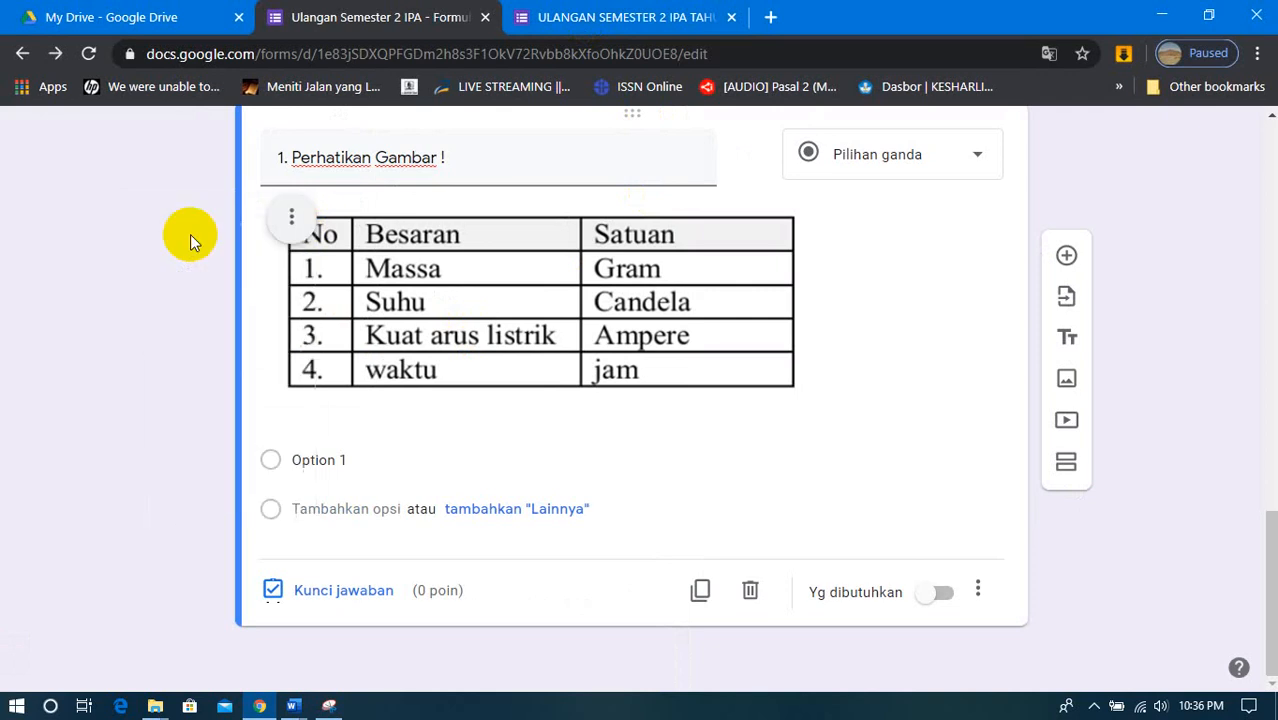
- Add a caption to question 1's table image and paste "Besaran pokok dan satuan menurut Sistem Internasional (SI) yang benar adalah ..." into it
{"action": "left_click", "coordinate": [284, 222]}
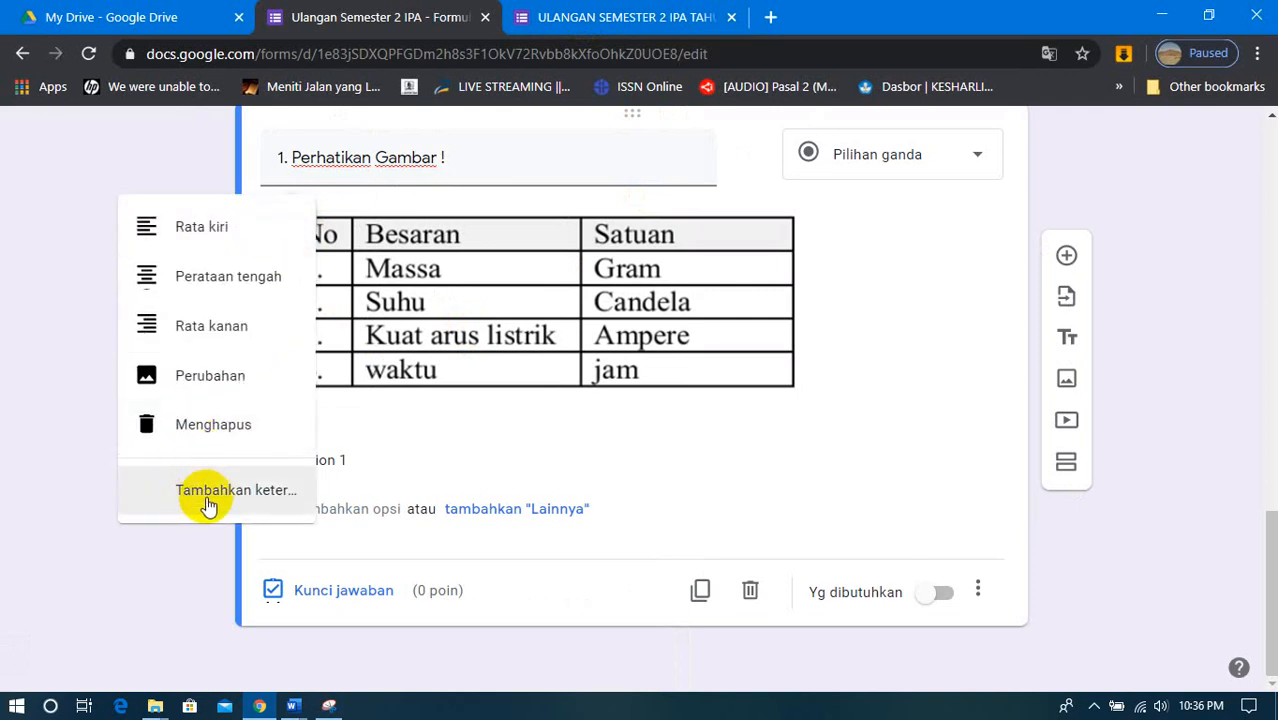
{"action": "left_click", "coordinate": [206, 498]}
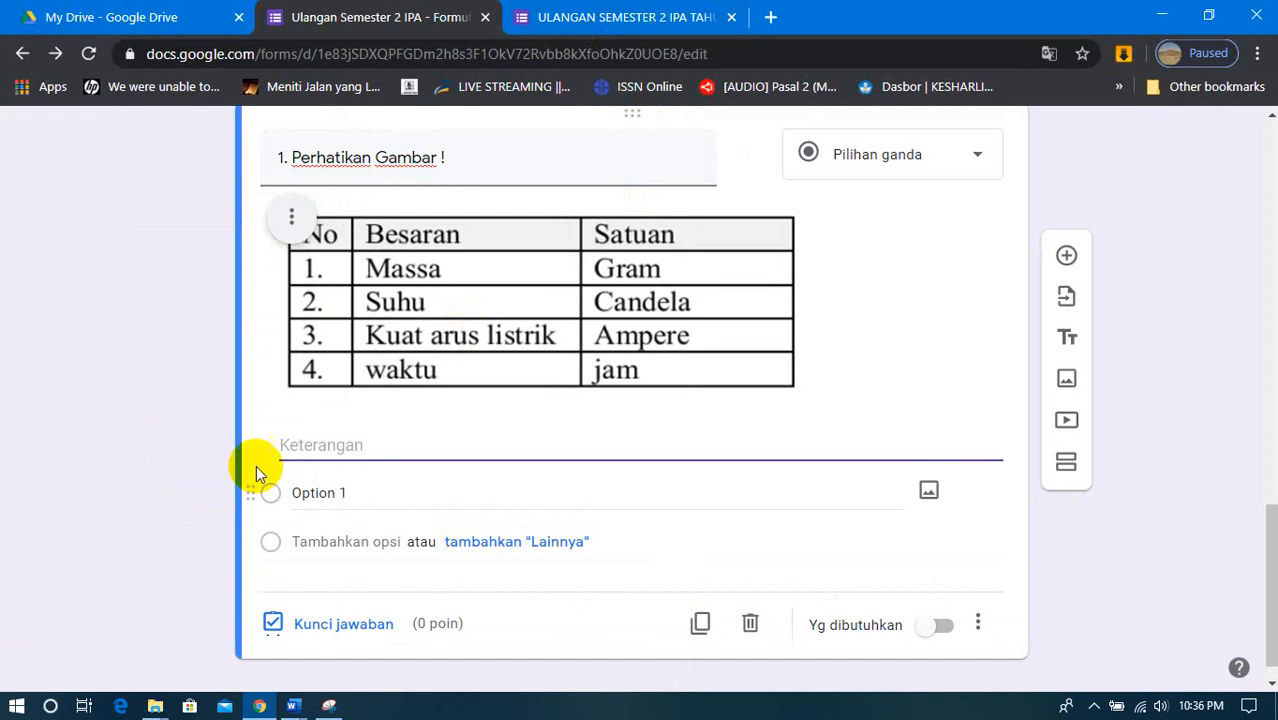
{"action": "right_click", "coordinate": [302, 447]}
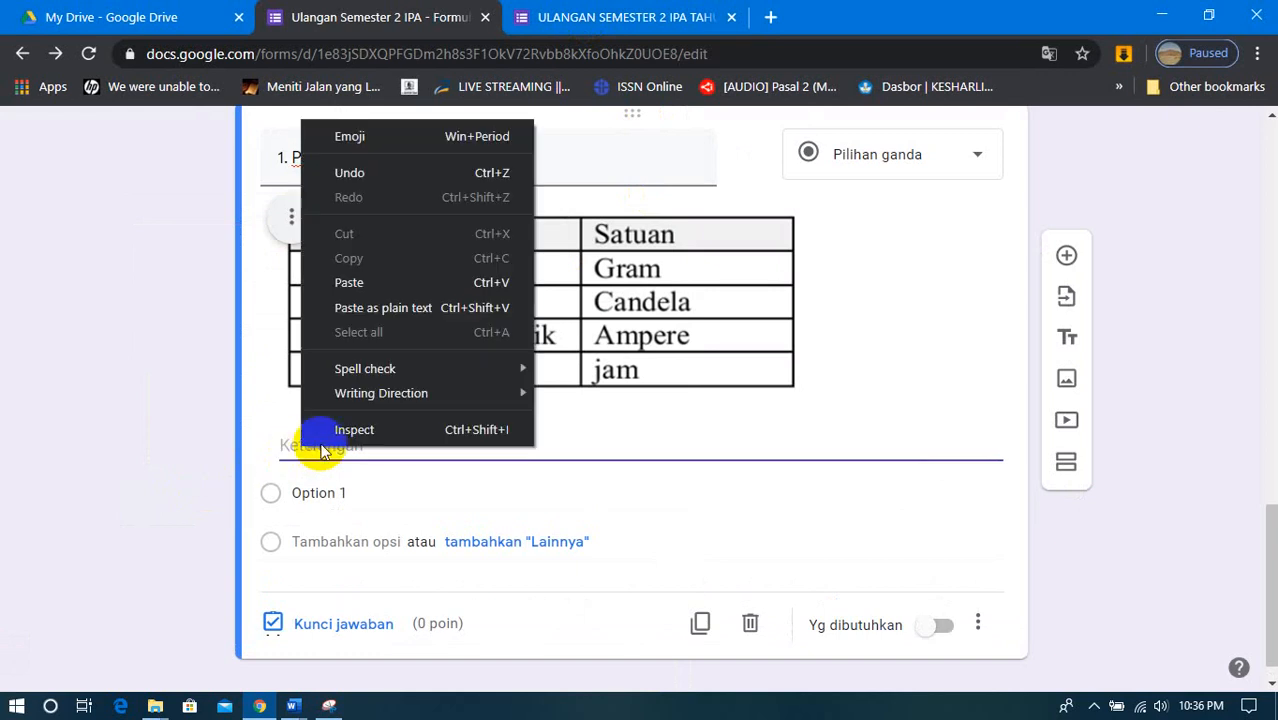
{"action": "left_click", "coordinate": [390, 295]}
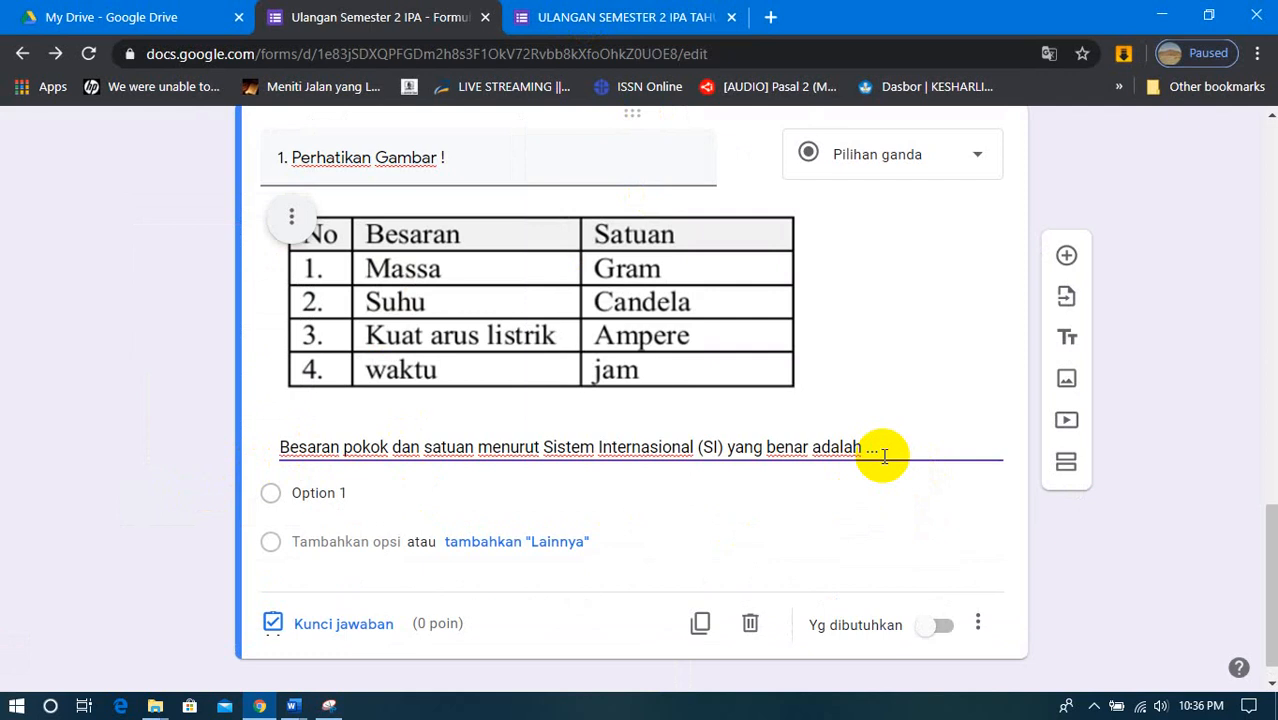
{"action": "left_click", "coordinate": [336, 503]}
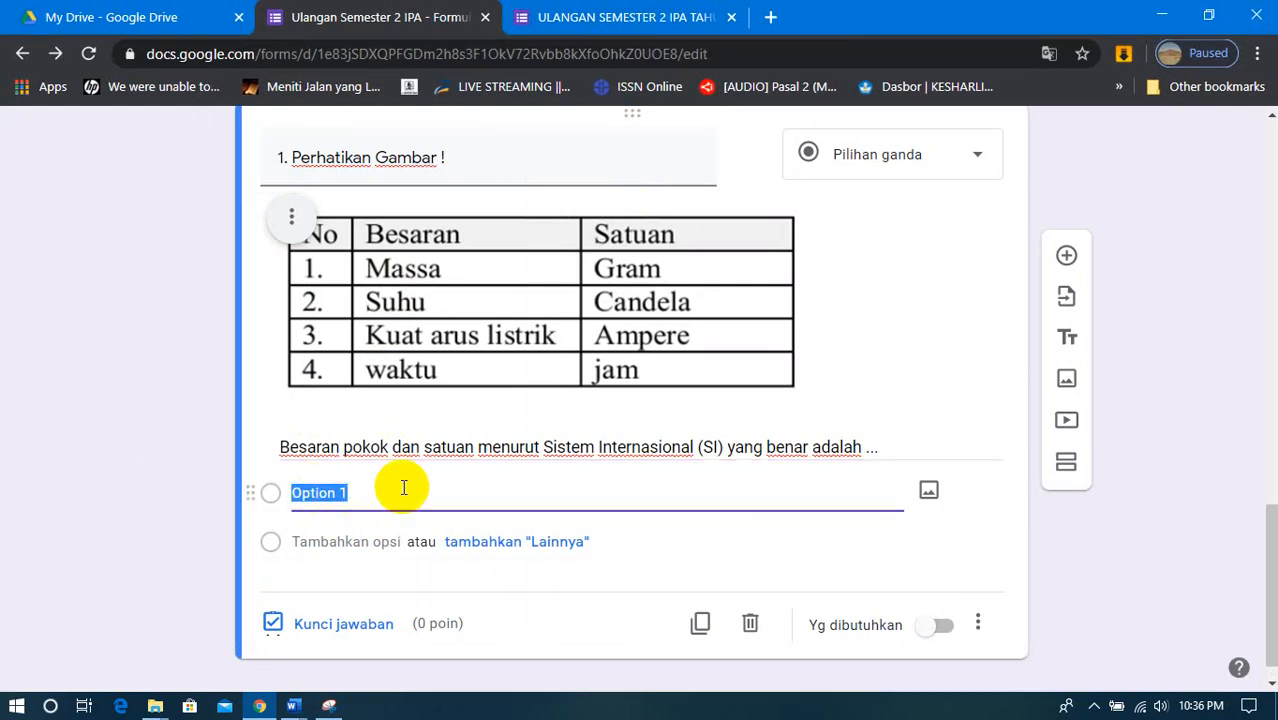
{"action": "left_click", "coordinate": [585, 24]}
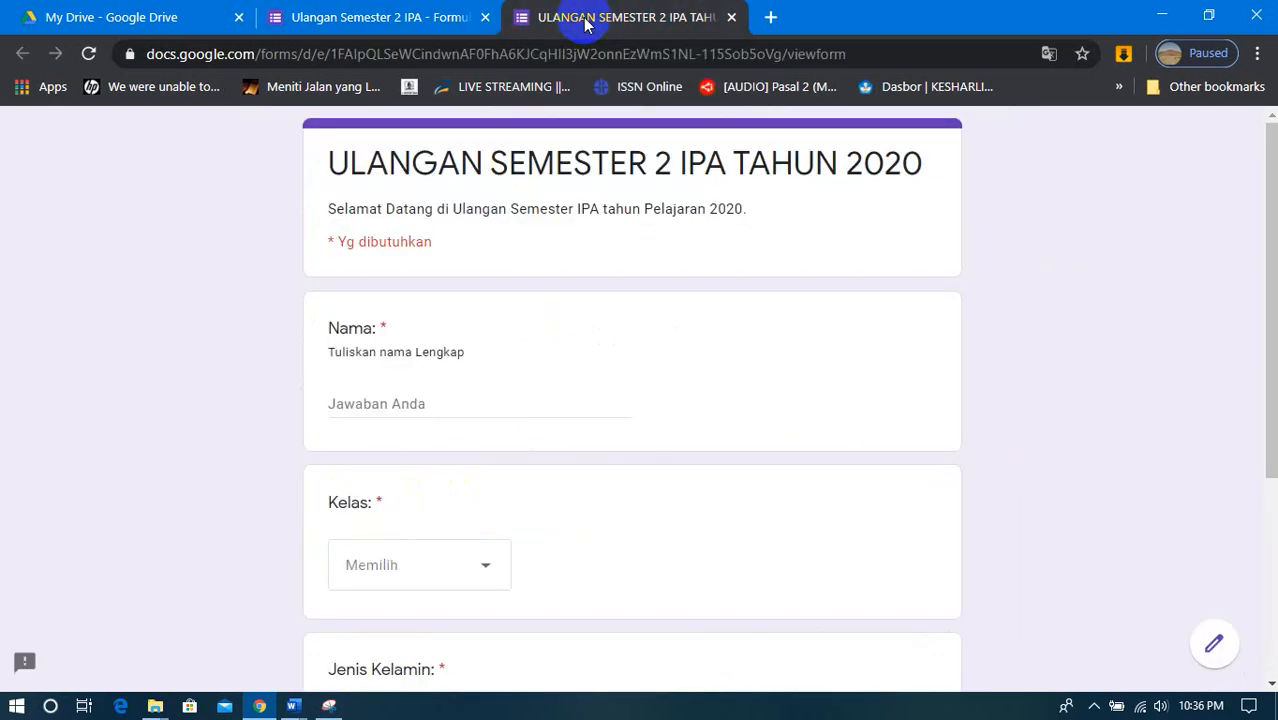
{"action": "left_click", "coordinate": [420, 17]}
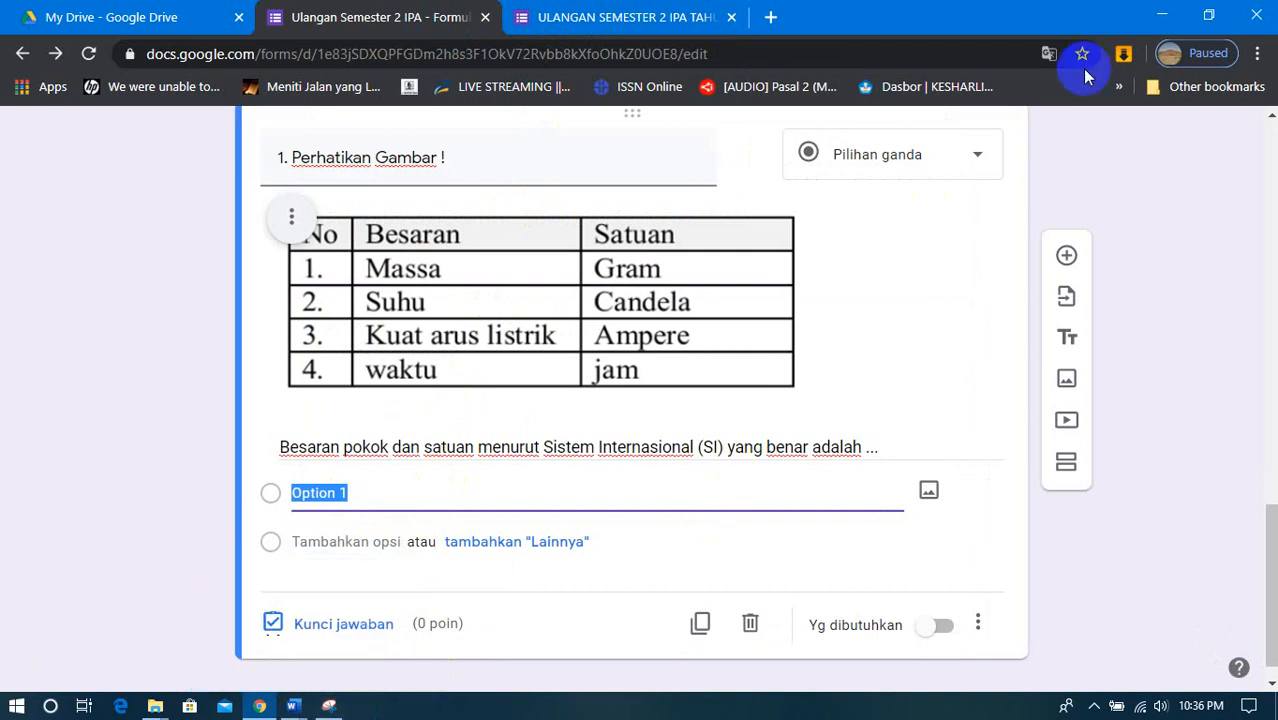
- Switch to the Word question document, maximize its window, and copy question 1's four answer choices, "A. 1" through "D. 4"
{"action": "left_click", "coordinate": [1162, 16]}
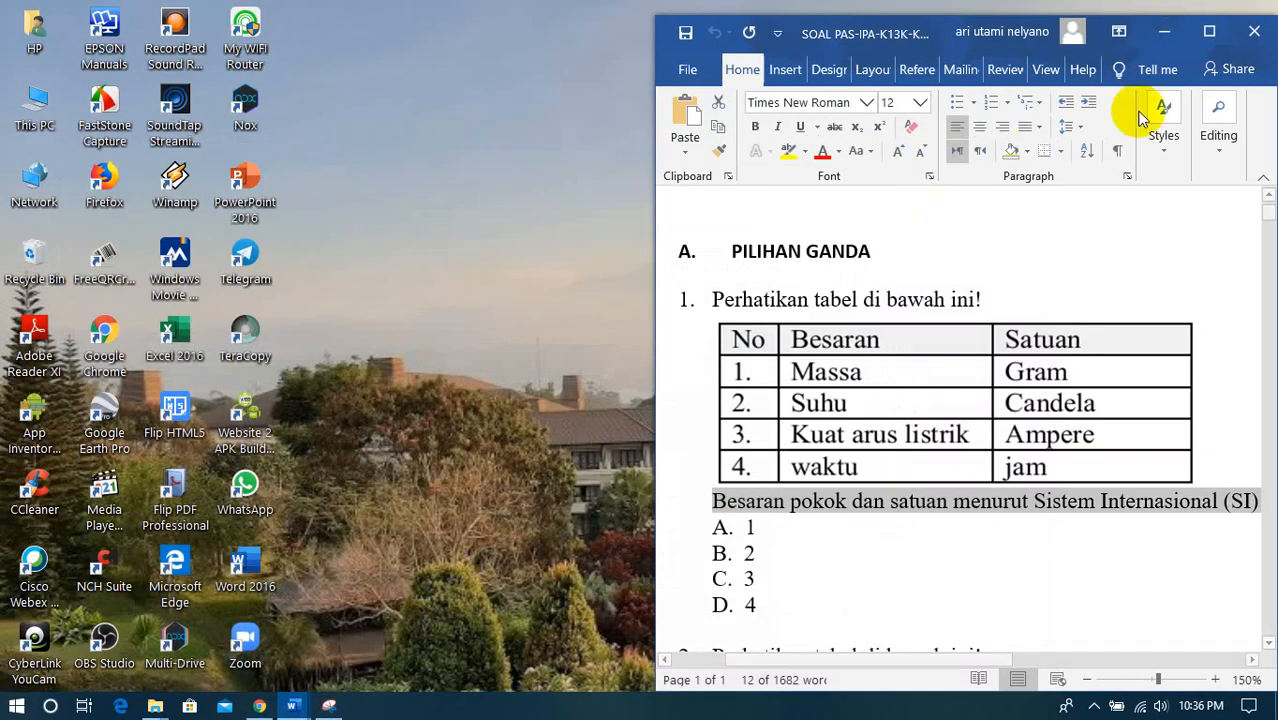
{"action": "left_click", "coordinate": [1229, 32]}
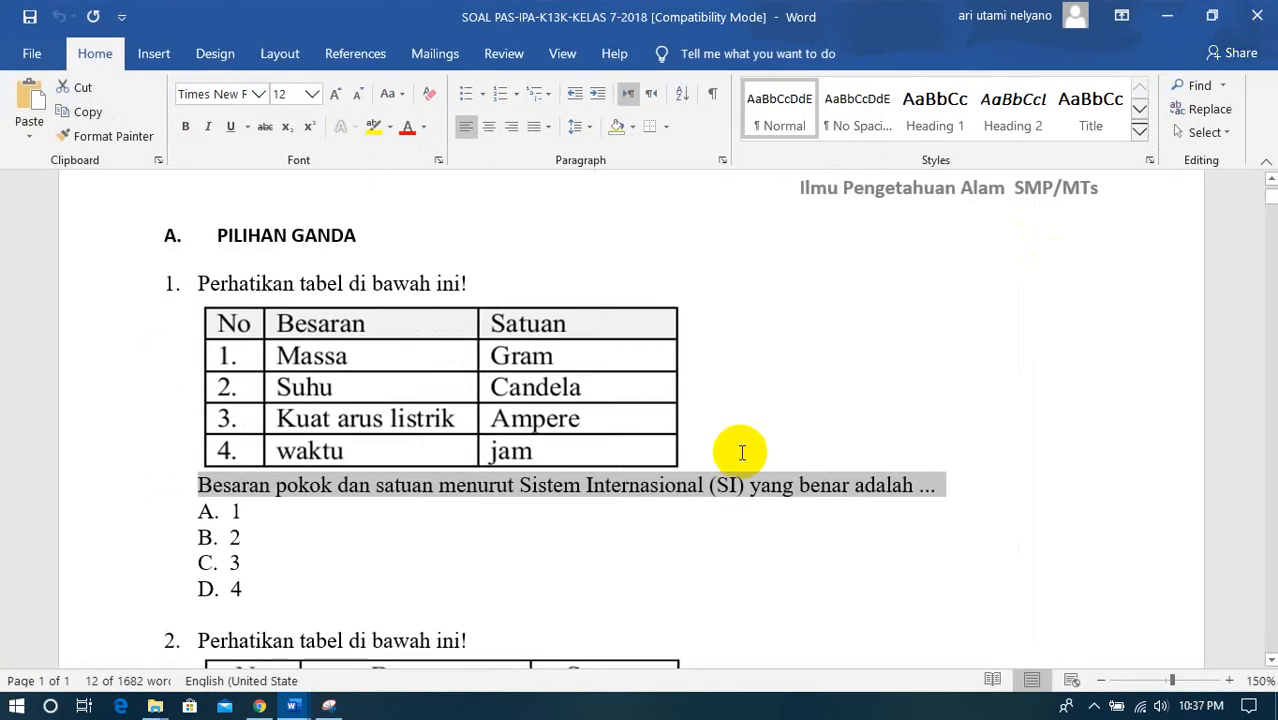
{"action": "left_click", "coordinate": [199, 510]}
{"action": "left_click_drag", "start_coordinate": [197, 510], "coordinate": [241, 591]}
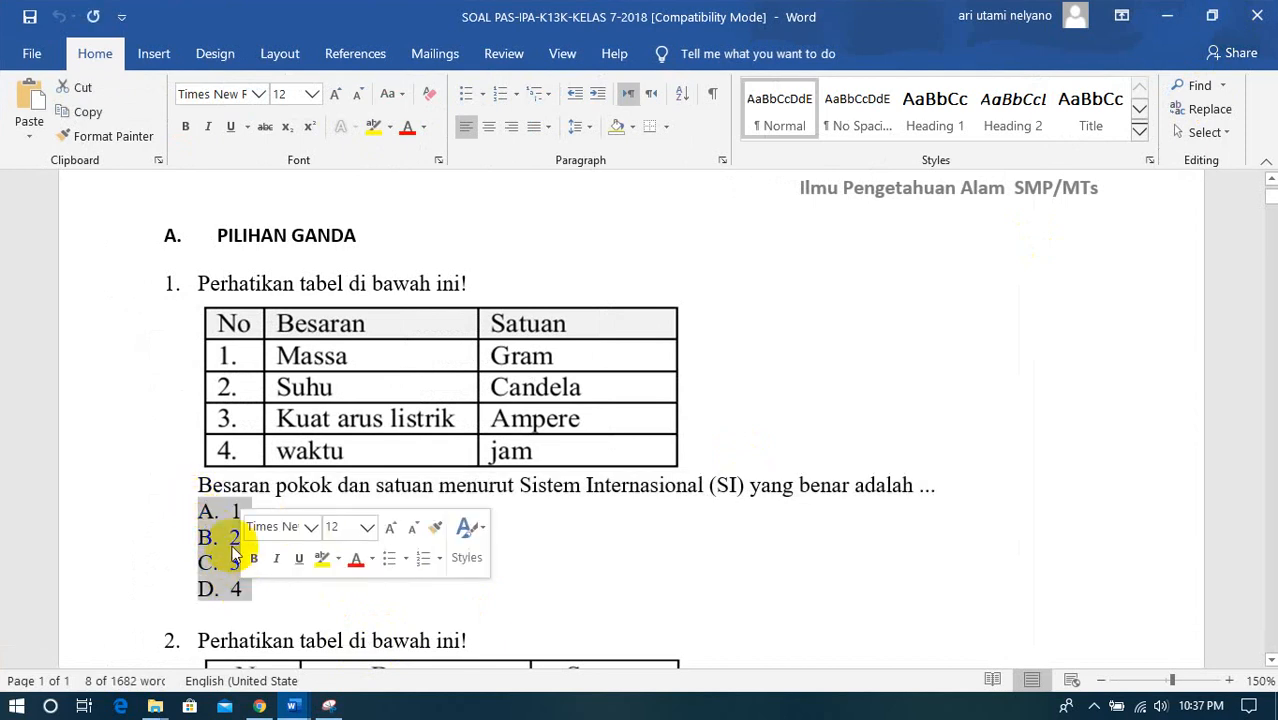
{"action": "right_click", "coordinate": [220, 510]}
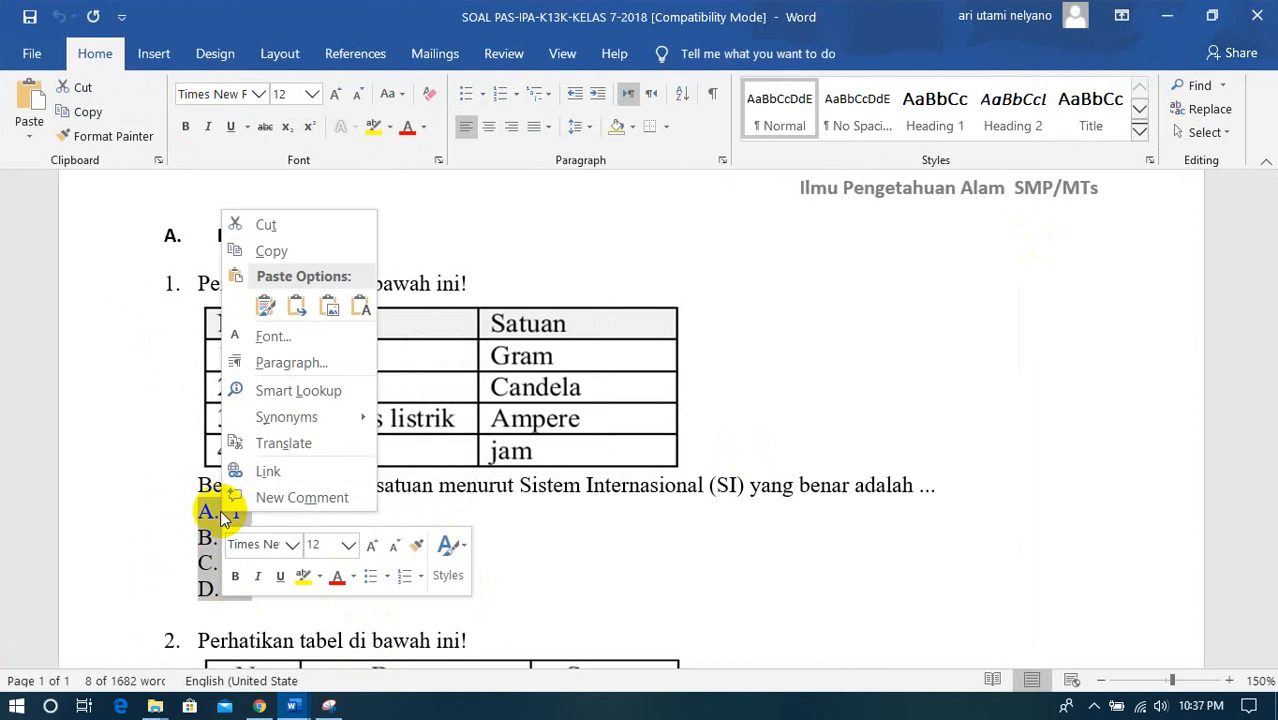
{"action": "left_click", "coordinate": [269, 252]}
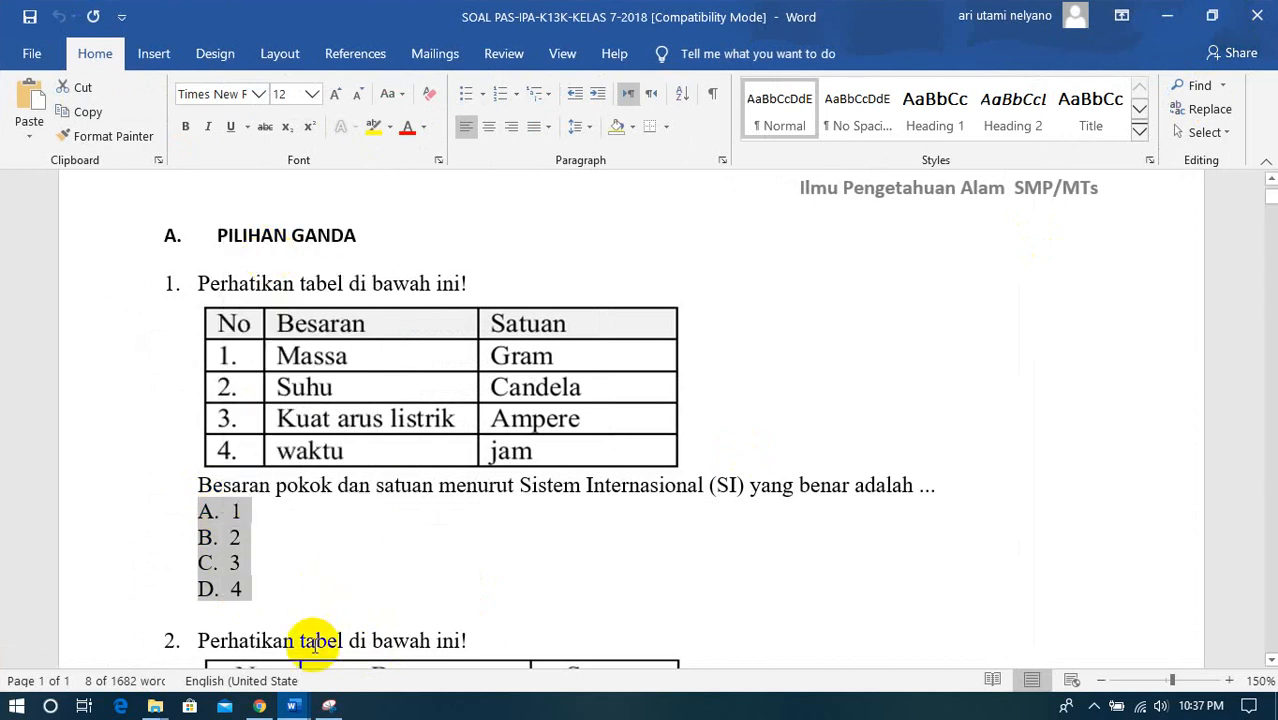
- Return to the form in Chrome and replace question 1's "Option 1" with the copied answer choices A to D
{"action": "left_click", "coordinate": [258, 706]}
{"action": "left_click", "coordinate": [315, 490]}
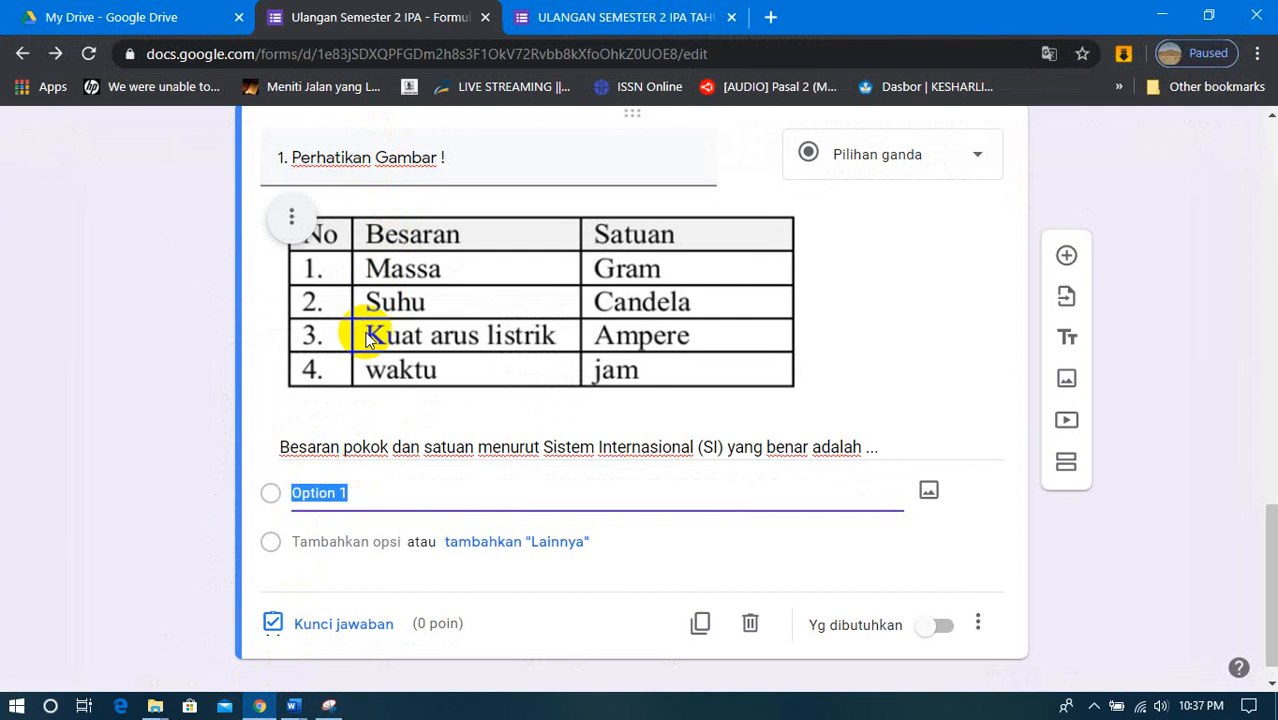
{"action": "right_click", "coordinate": [316, 492]}
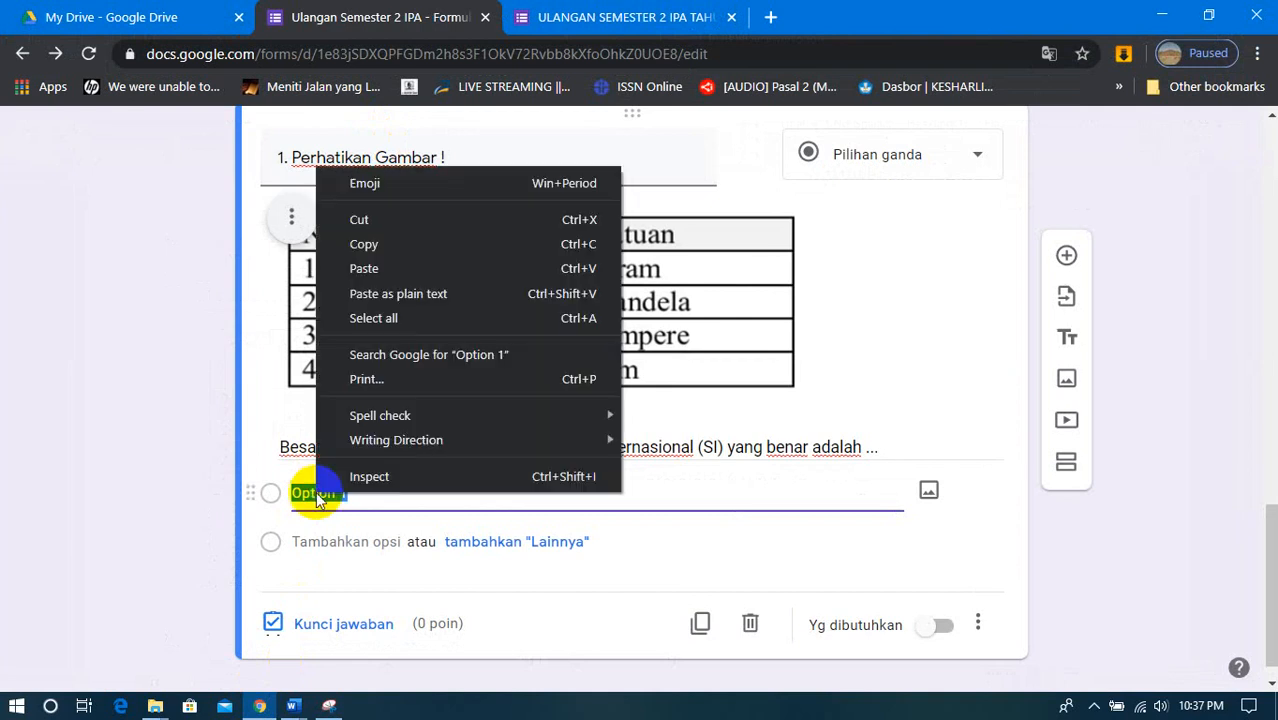
{"action": "left_click", "coordinate": [364, 278]}
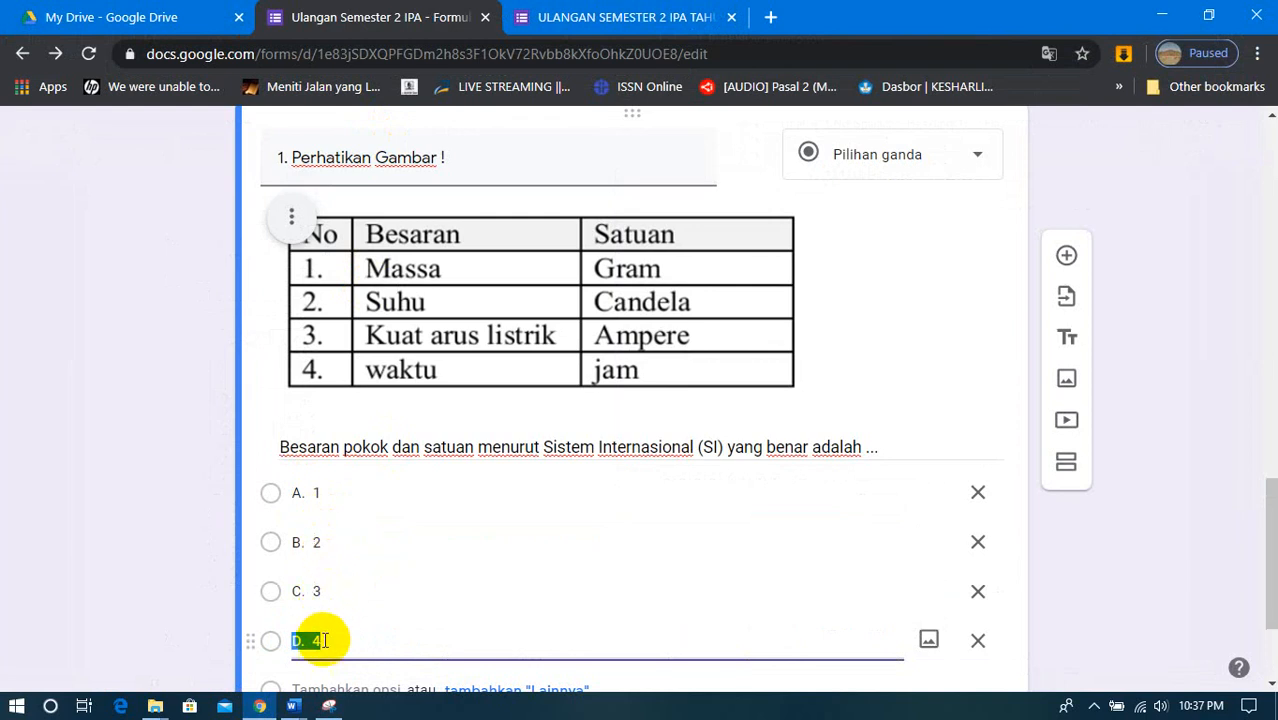
- Turn question 1's required setting (Yg dibutuhkan) on and back off
{"action": "scroll", "coordinate": [523, 561], "scroll_direction": "down", "scroll_amount": 2}
{"action": "scroll", "coordinate": [523, 561], "scroll_direction": "up", "scroll_amount": 1}
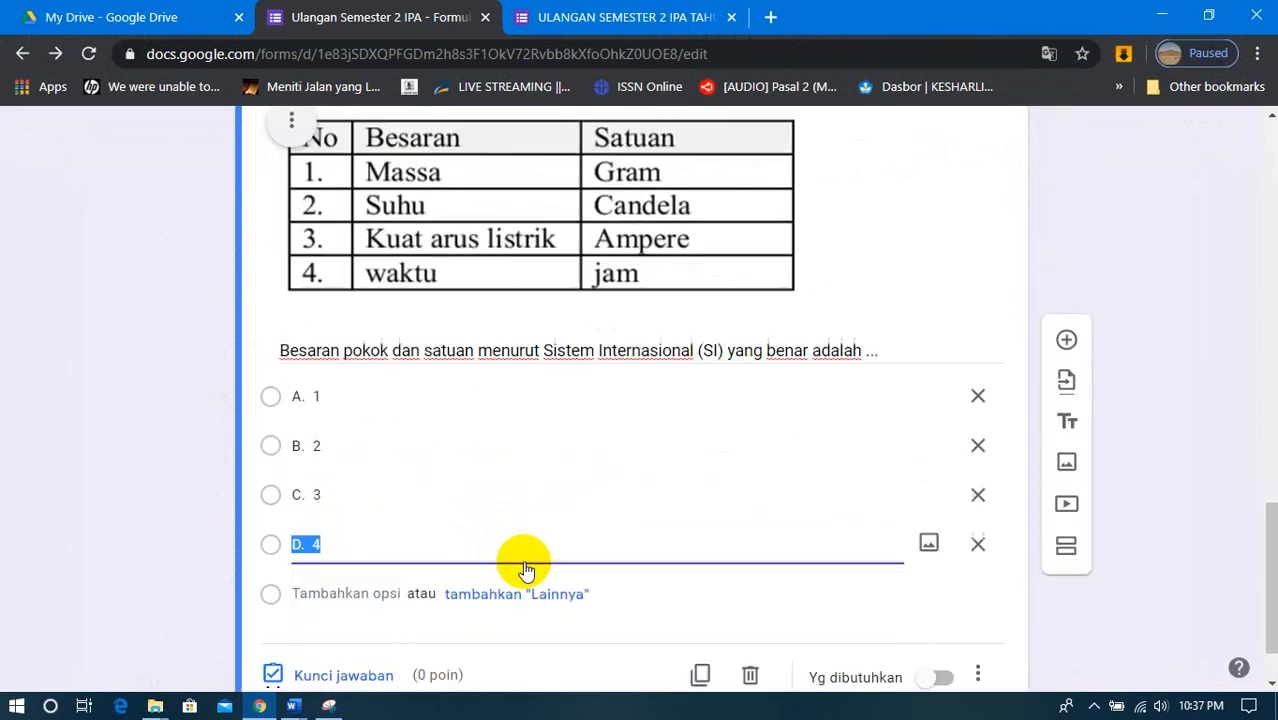
{"action": "scroll", "coordinate": [523, 561], "scroll_direction": "down", "scroll_amount": 1}
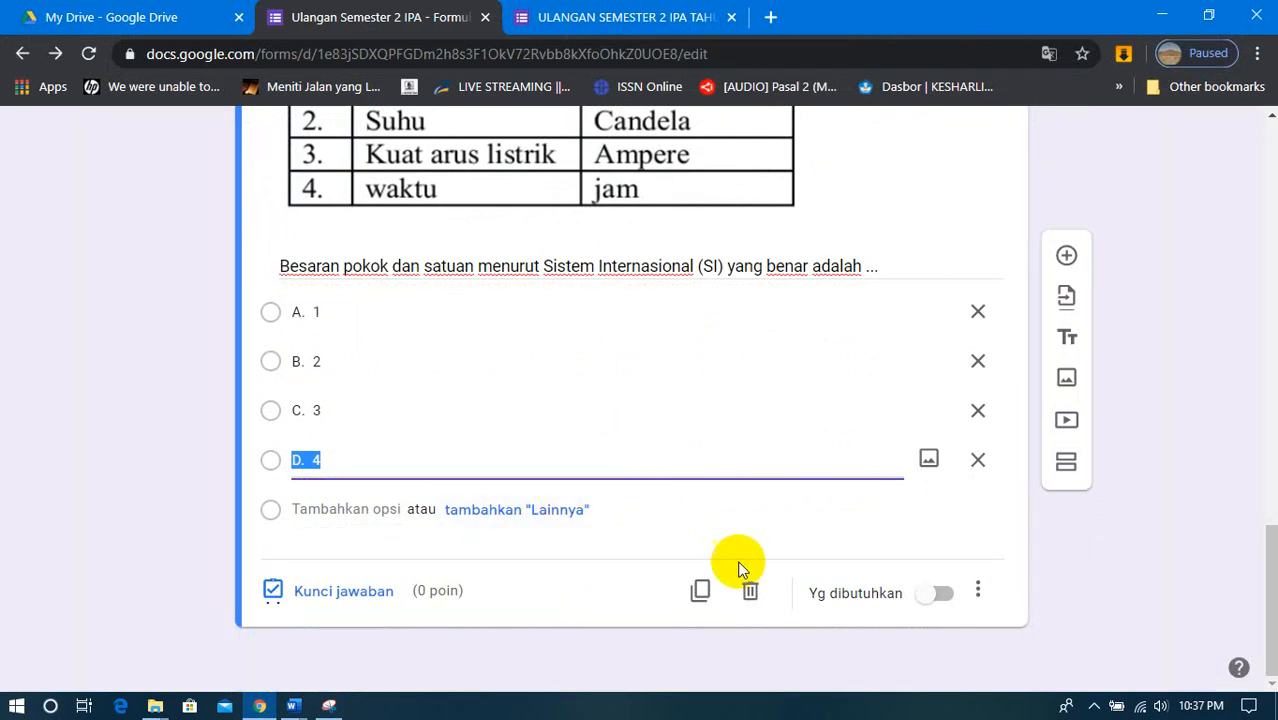
{"action": "left_click", "coordinate": [944, 594]}
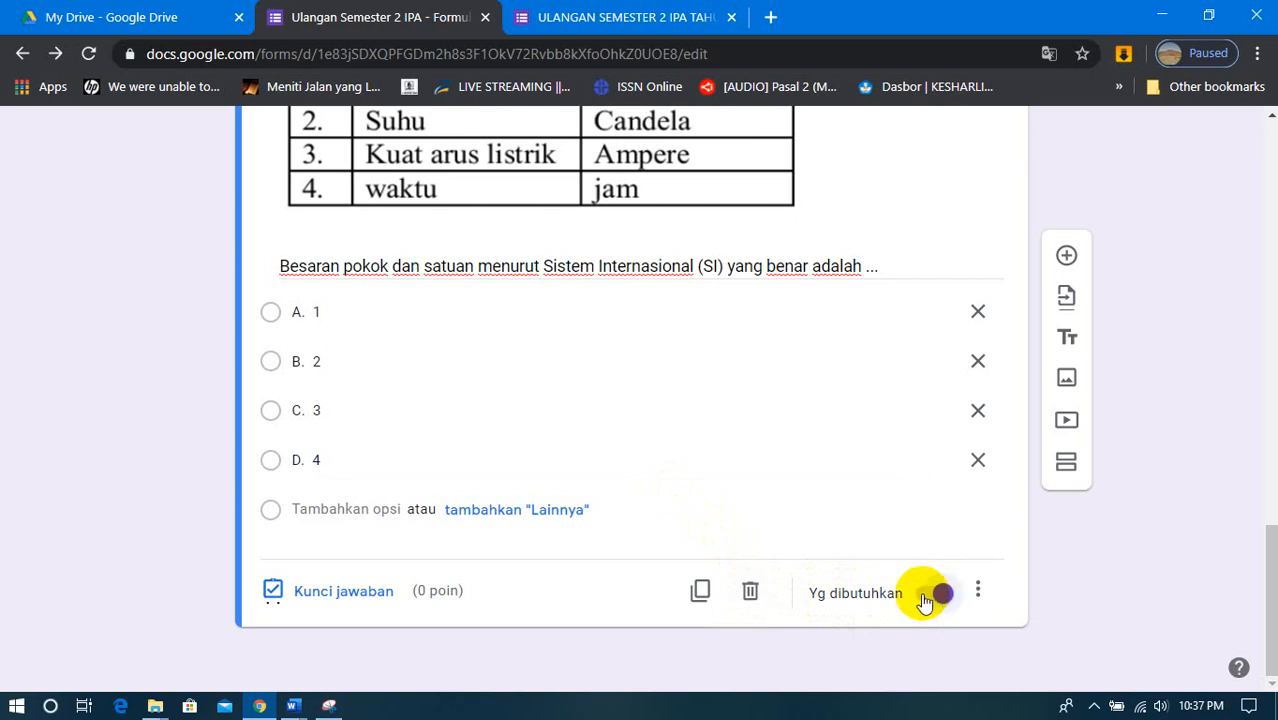
{"action": "left_click", "coordinate": [925, 598]}
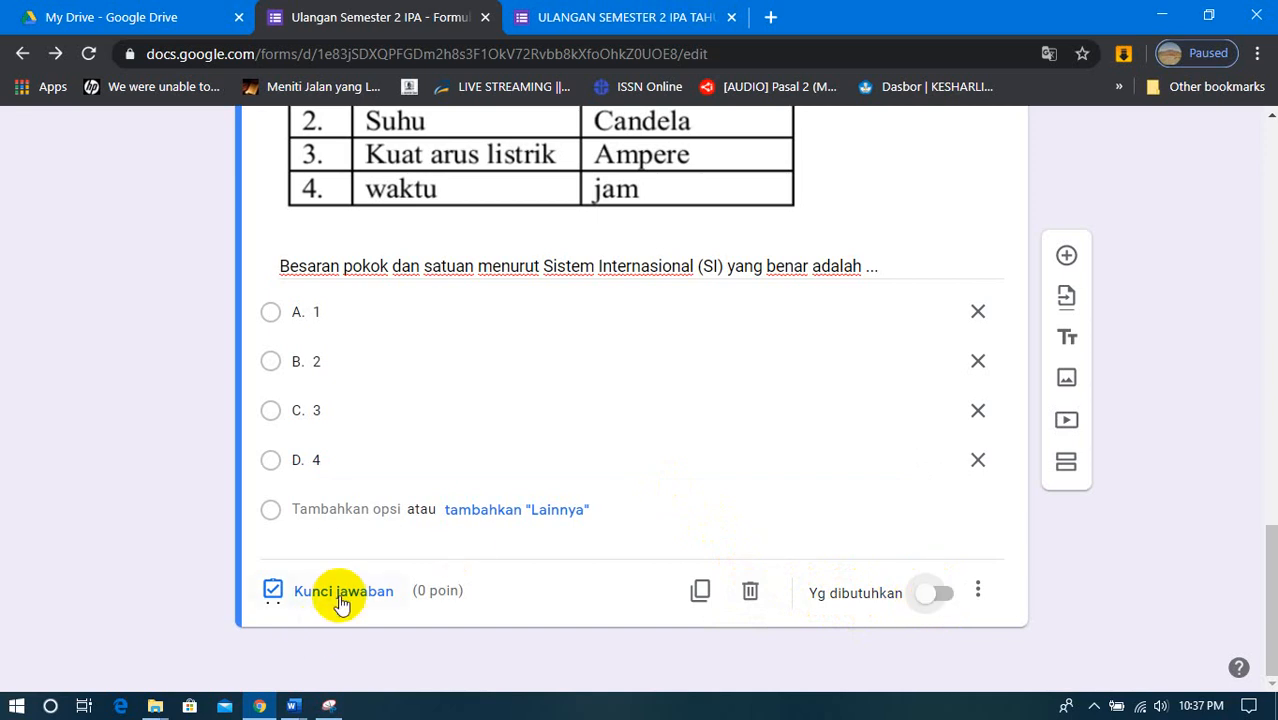
- Check the correct answer for question 1 in the KUNCI PAS Word document, then minimize it
{"action": "mouse_move", "coordinate": [292, 703]}
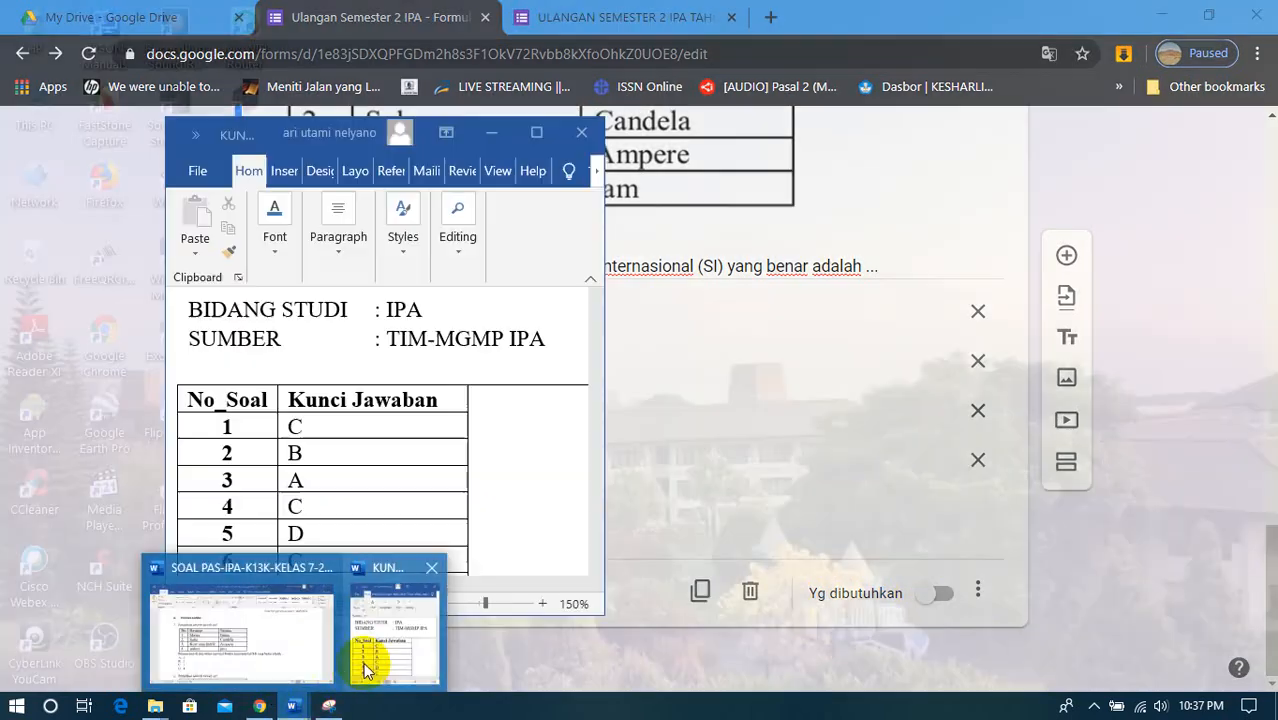
{"action": "left_click", "coordinate": [365, 670]}
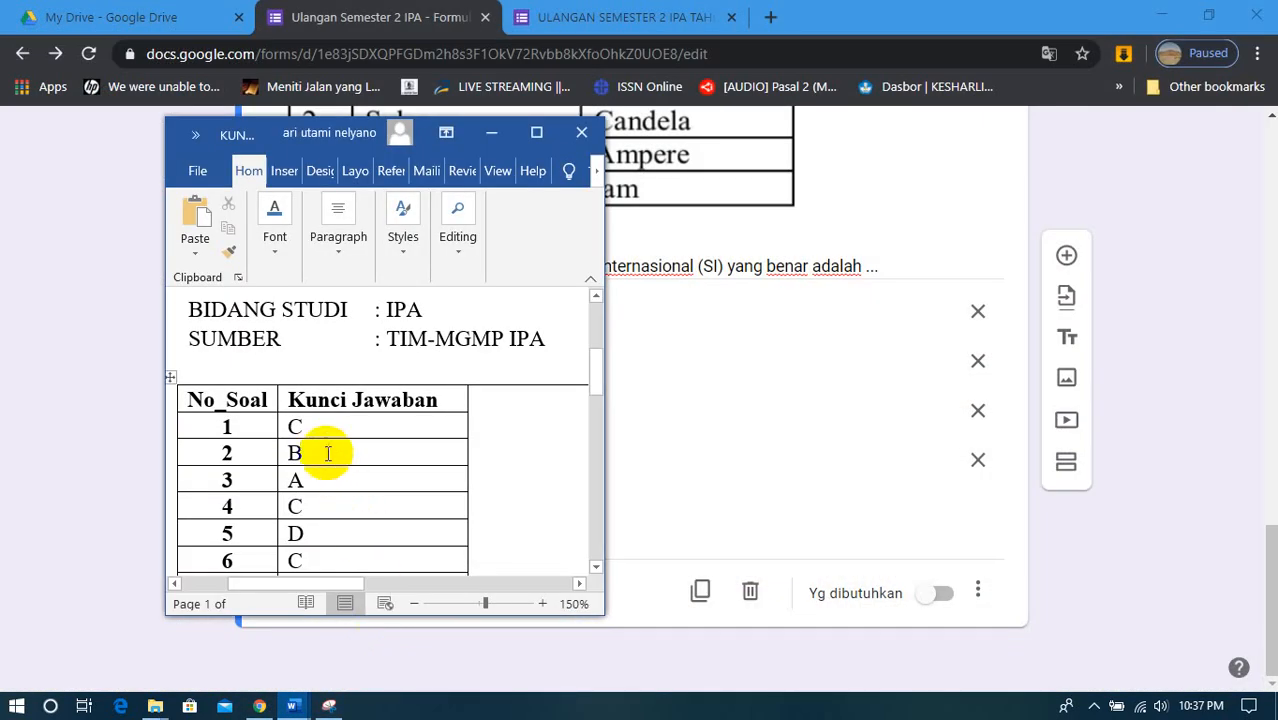
{"action": "double_click", "coordinate": [248, 427]}
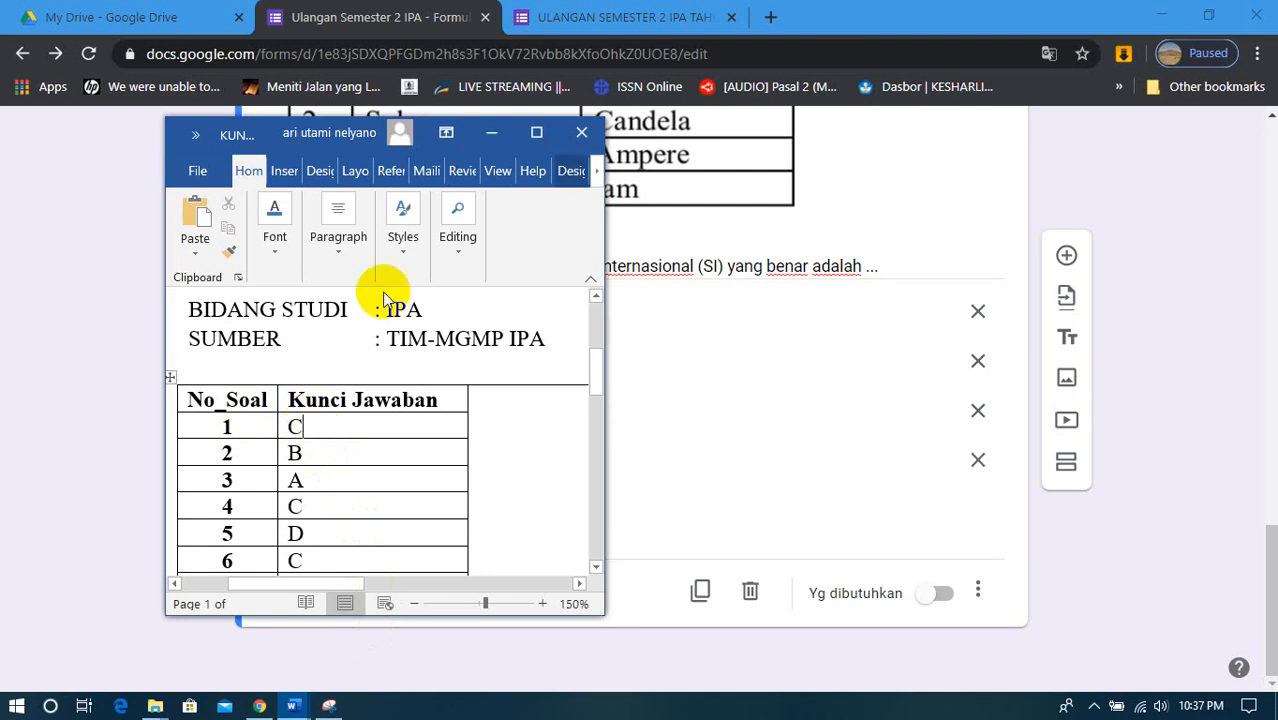
{"action": "left_click", "coordinate": [491, 132]}
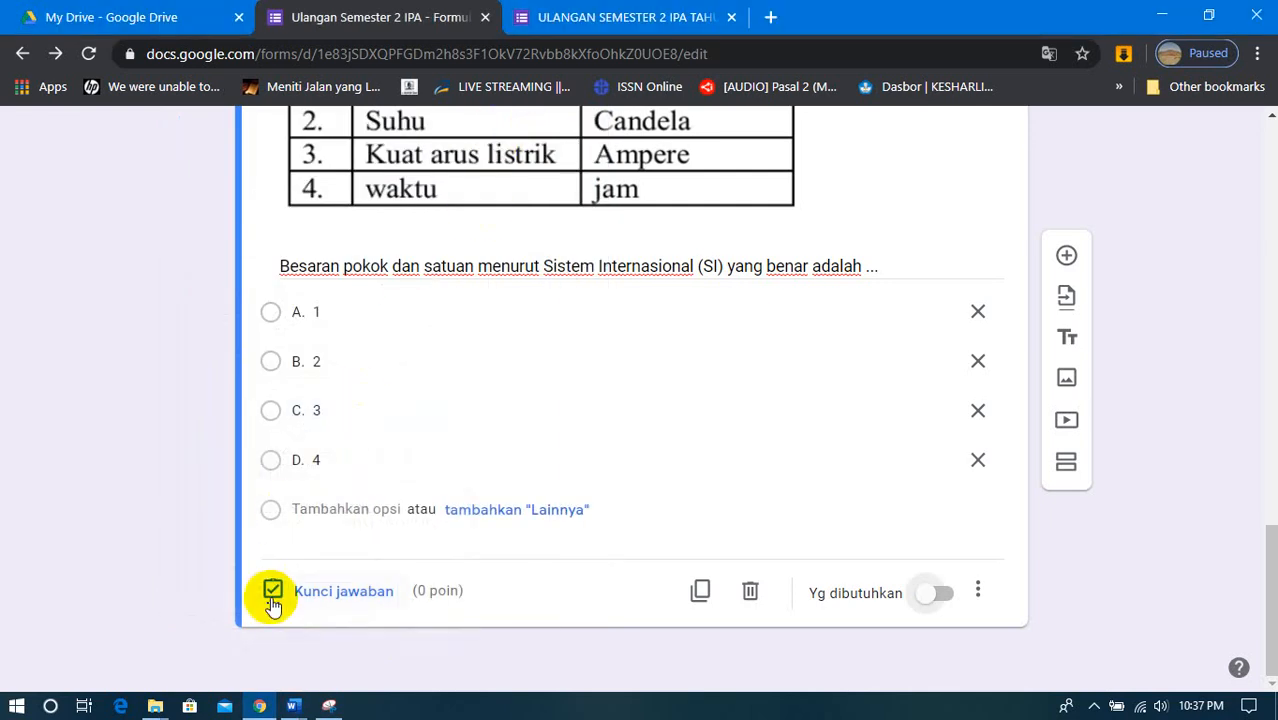
- Set question 1's answer key to 5 points with "C. 3" as the correct answer
{"action": "left_click", "coordinate": [336, 590]}
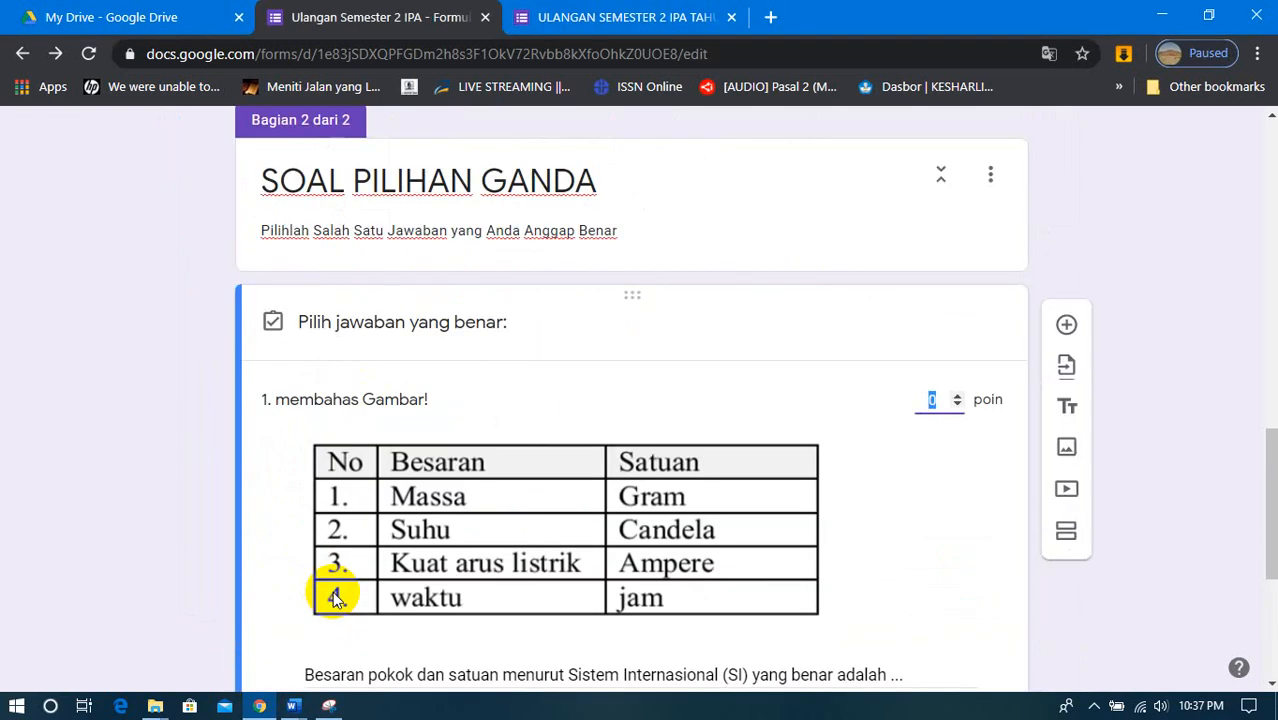
{"action": "left_click", "coordinate": [963, 401]}
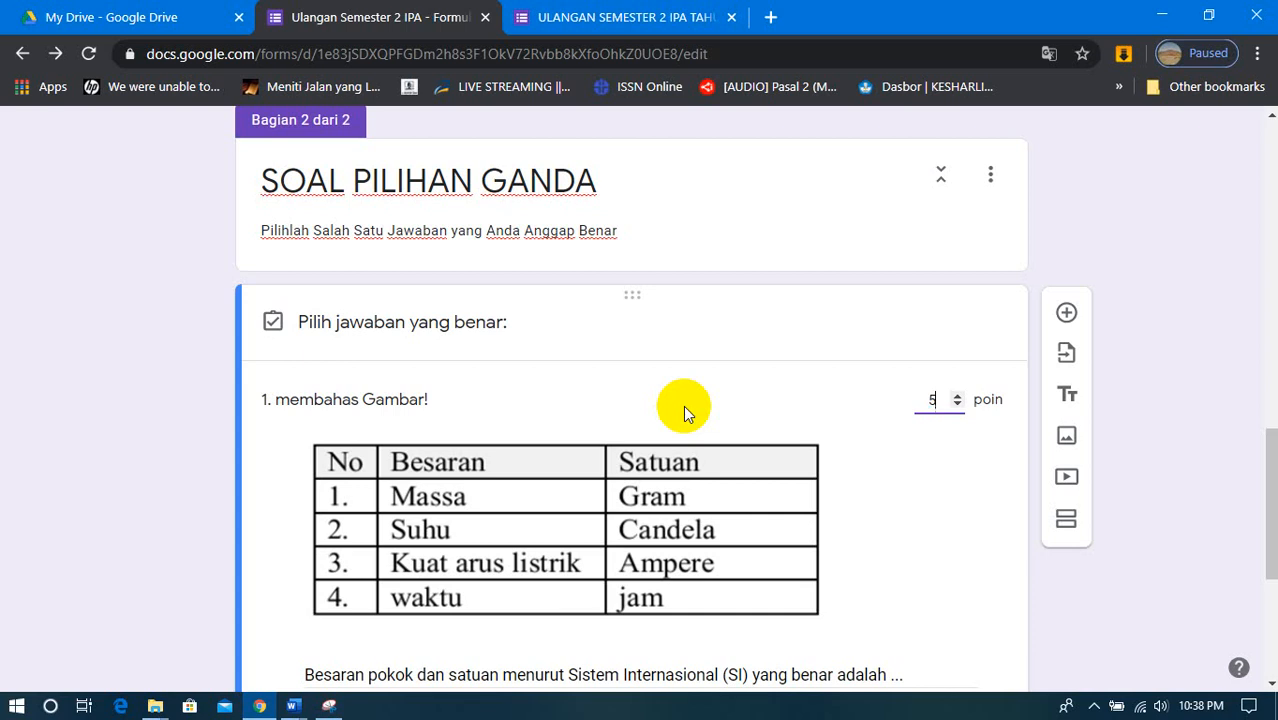
{"action": "scroll", "coordinate": [683, 405], "scroll_direction": "down", "scroll_amount": 3}
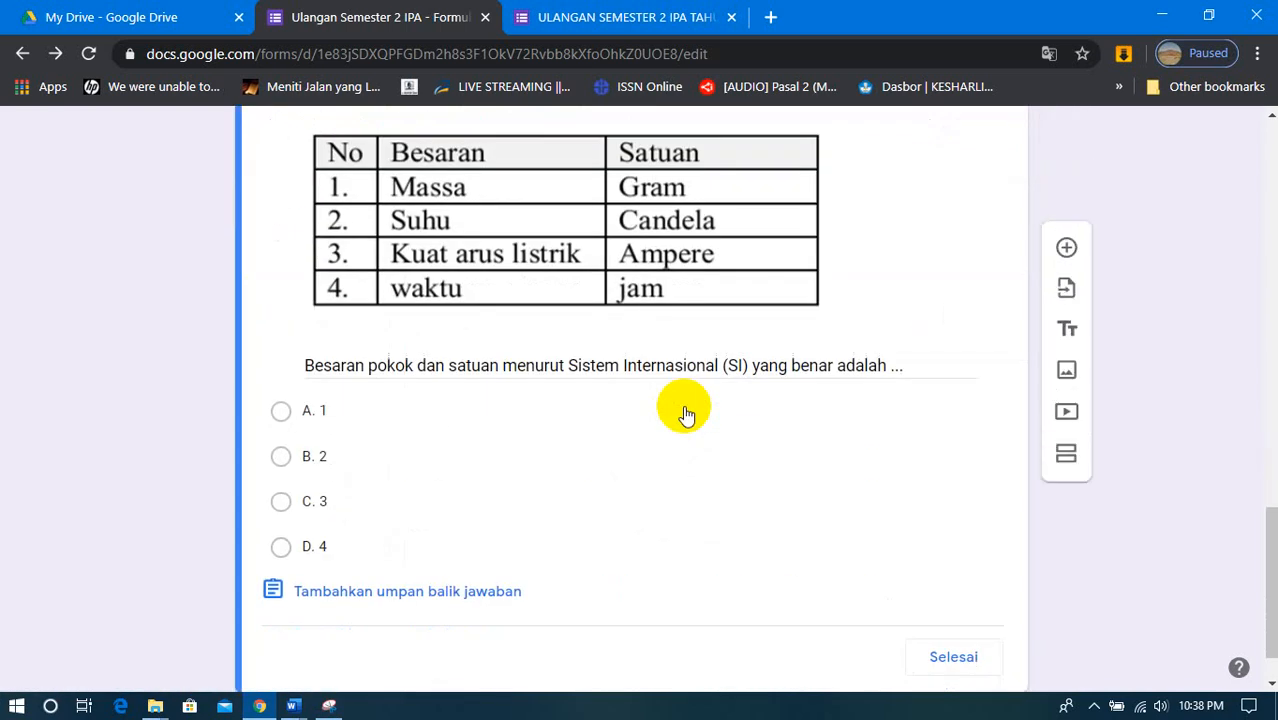
{"action": "scroll", "coordinate": [633, 499], "scroll_direction": "down", "scroll_amount": 1}
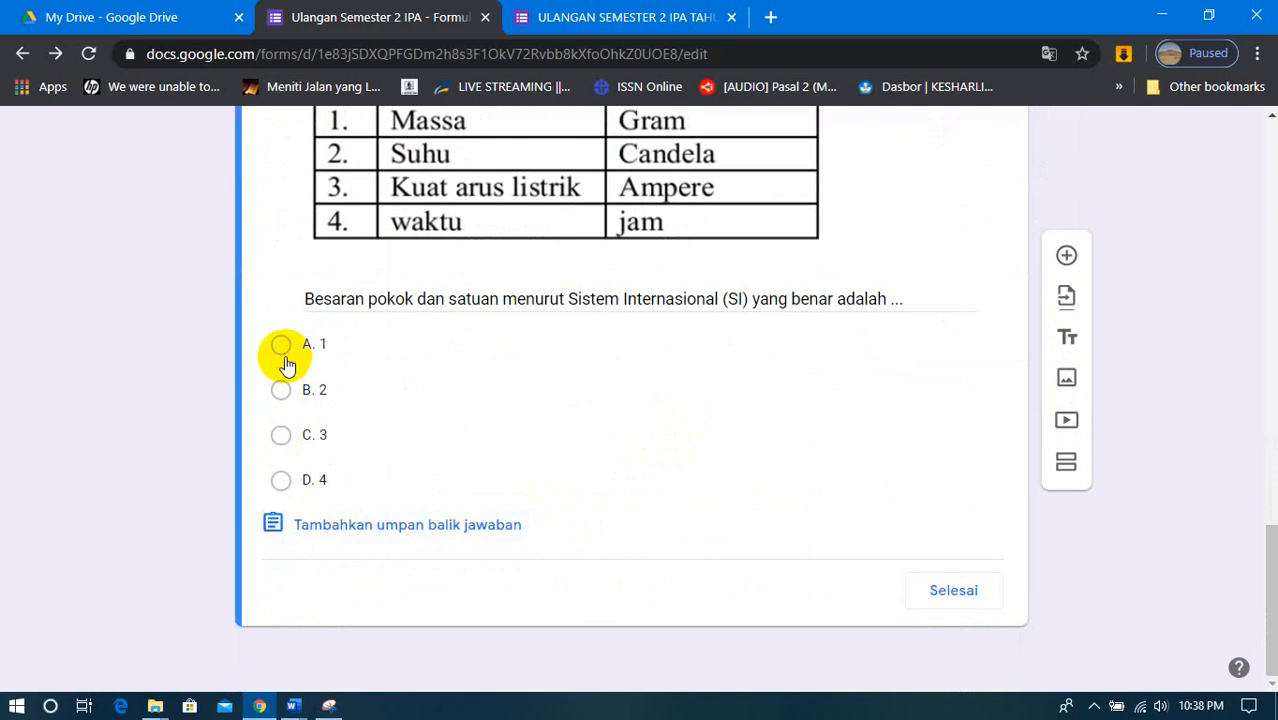
{"action": "left_click", "coordinate": [277, 440]}
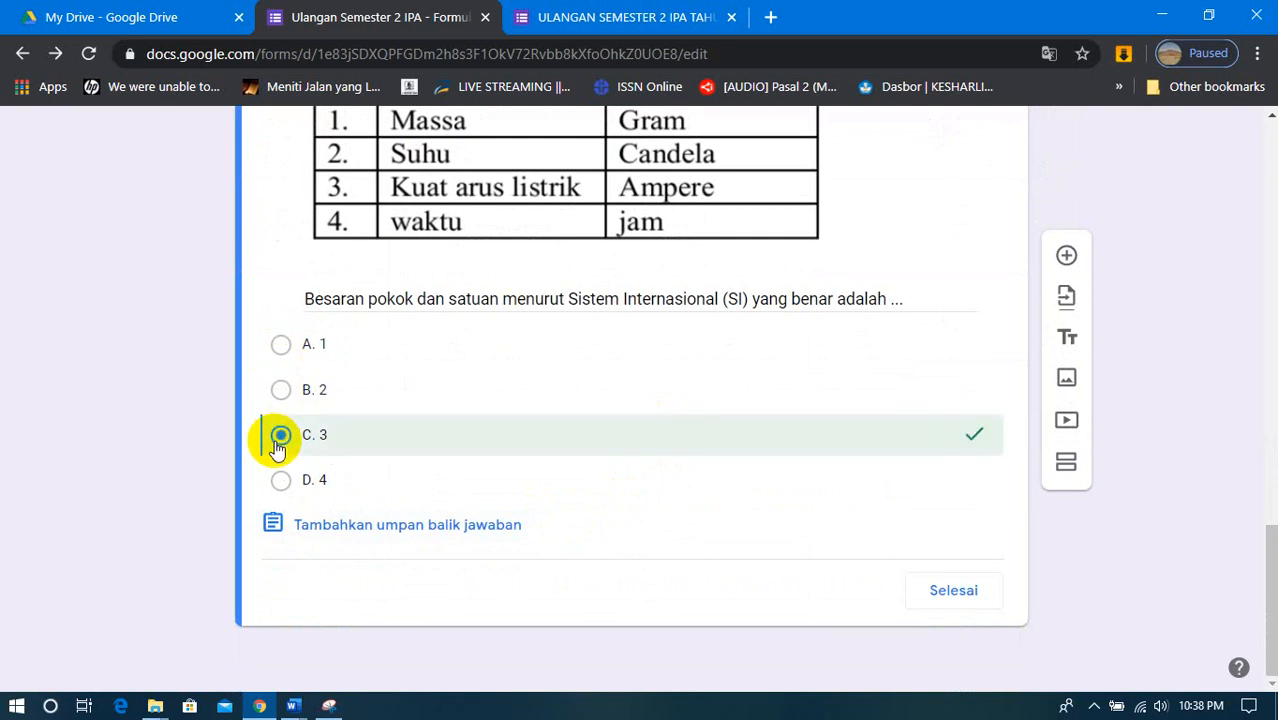
{"action": "left_click", "coordinate": [960, 598]}
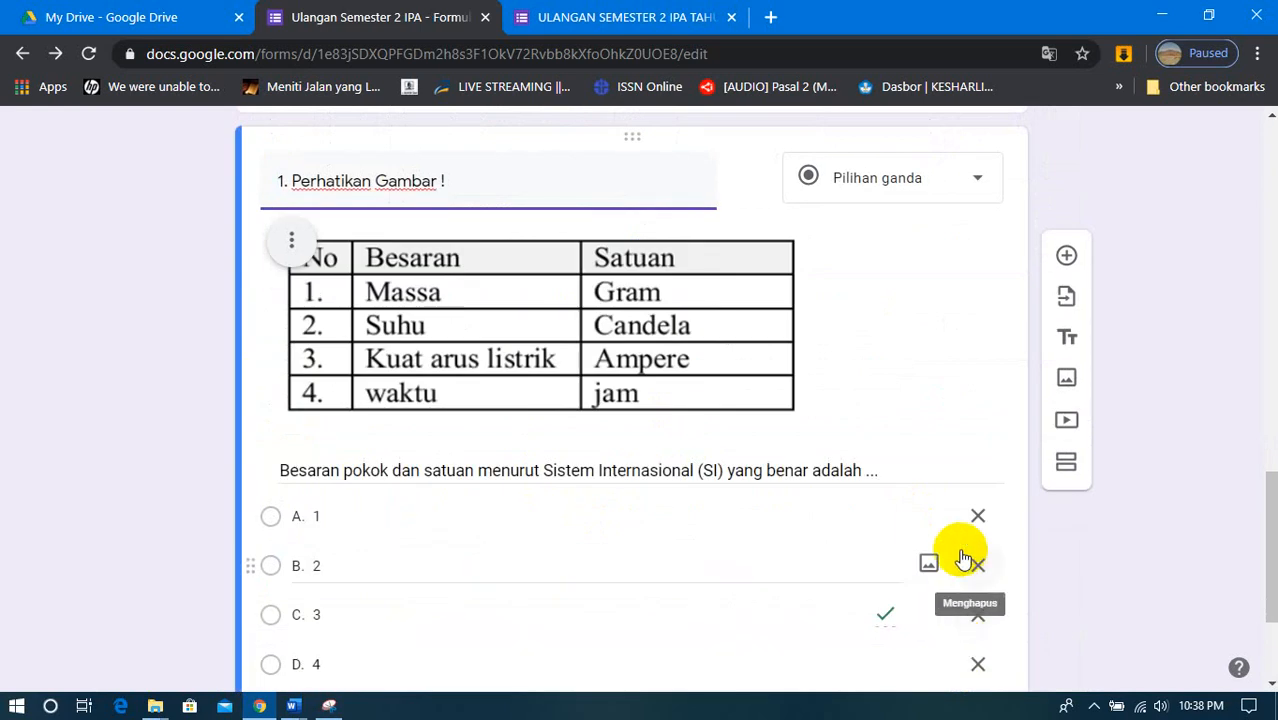
- Reopen question 1's answer key and set the question's score to 20 points
{"action": "scroll", "coordinate": [962, 558], "scroll_direction": "down", "scroll_amount": 2}
{"action": "scroll", "coordinate": [962, 558], "scroll_direction": "up", "scroll_amount": 1}
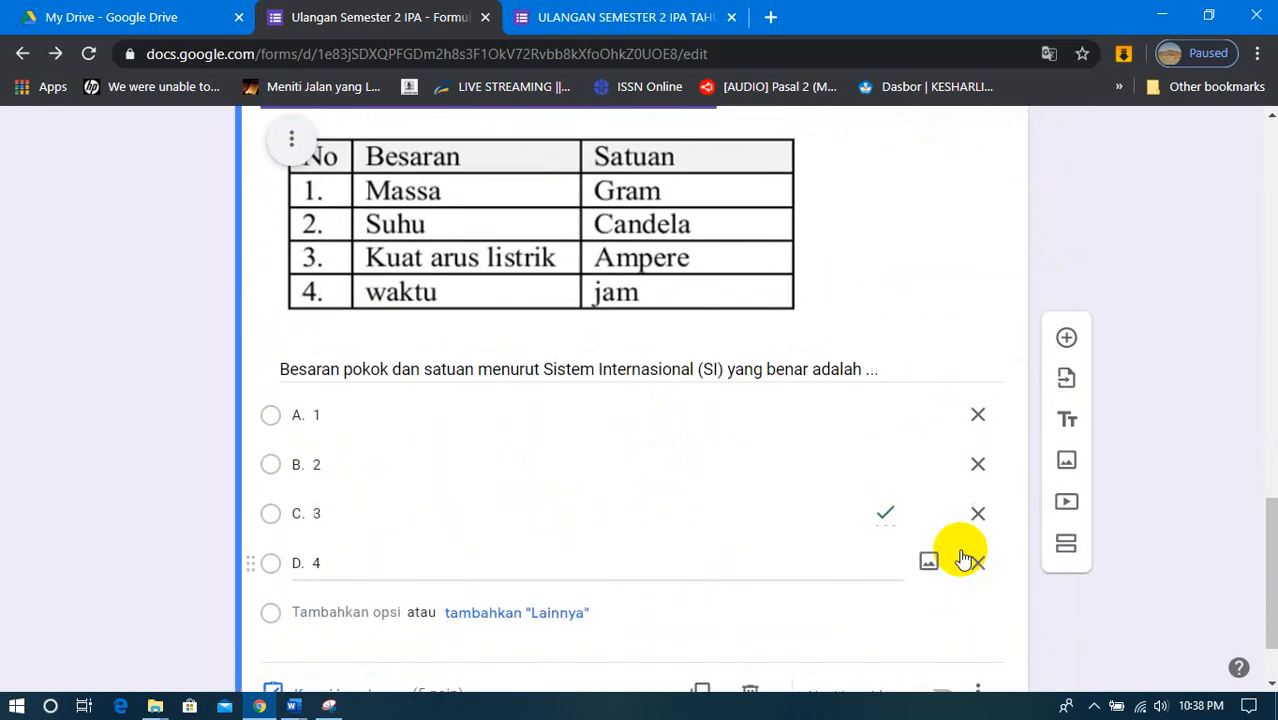
{"action": "scroll", "coordinate": [962, 558], "scroll_direction": "up", "scroll_amount": 1}
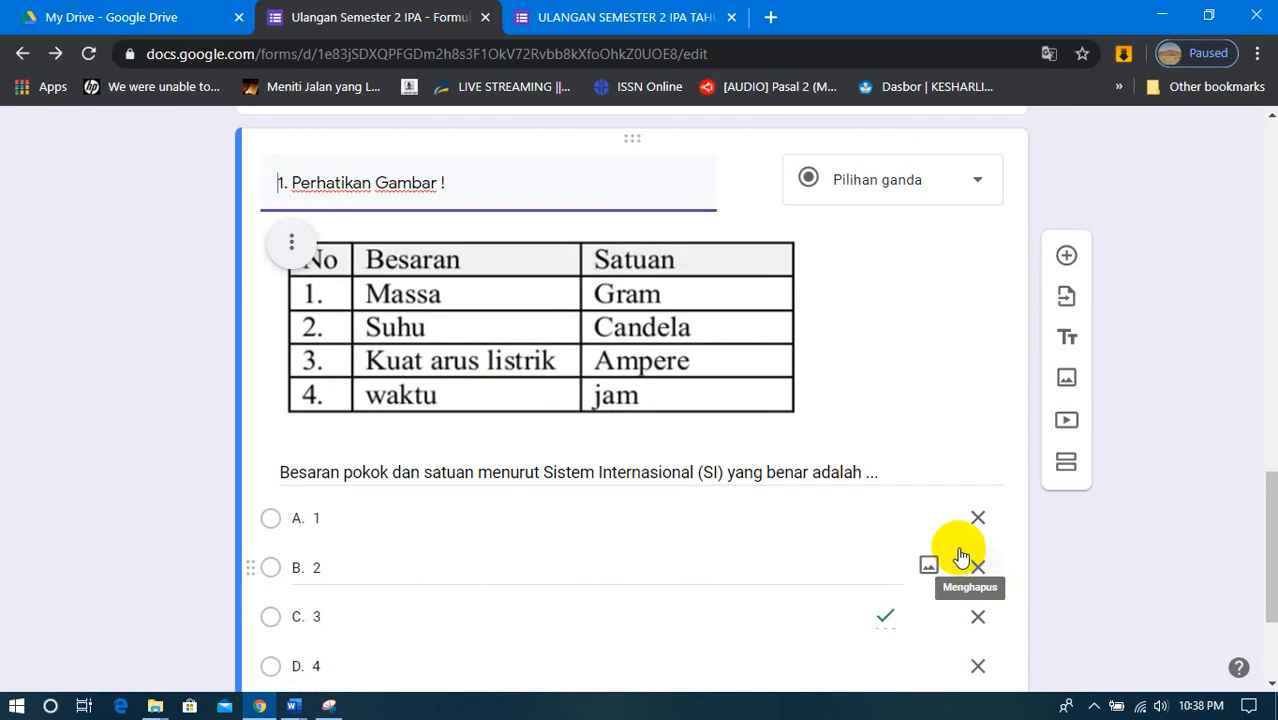
{"action": "scroll", "coordinate": [779, 415], "scroll_direction": "down", "scroll_amount": 2}
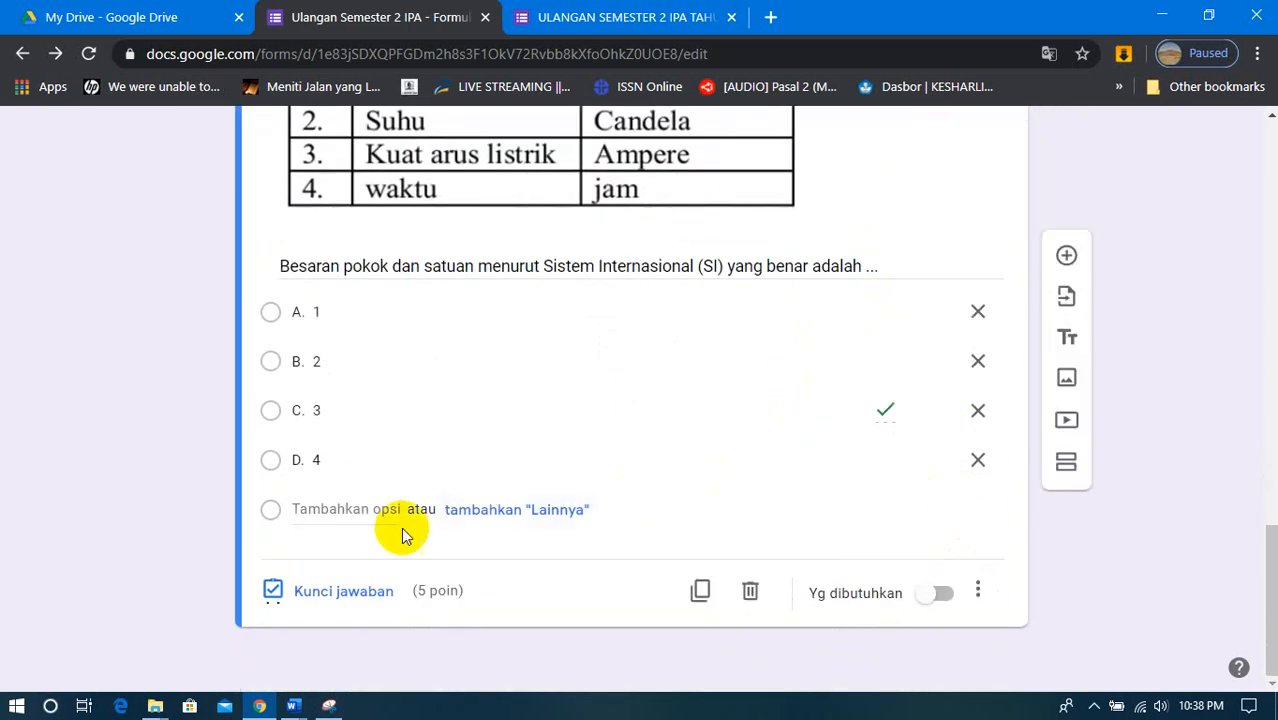
{"action": "left_click", "coordinate": [330, 596]}
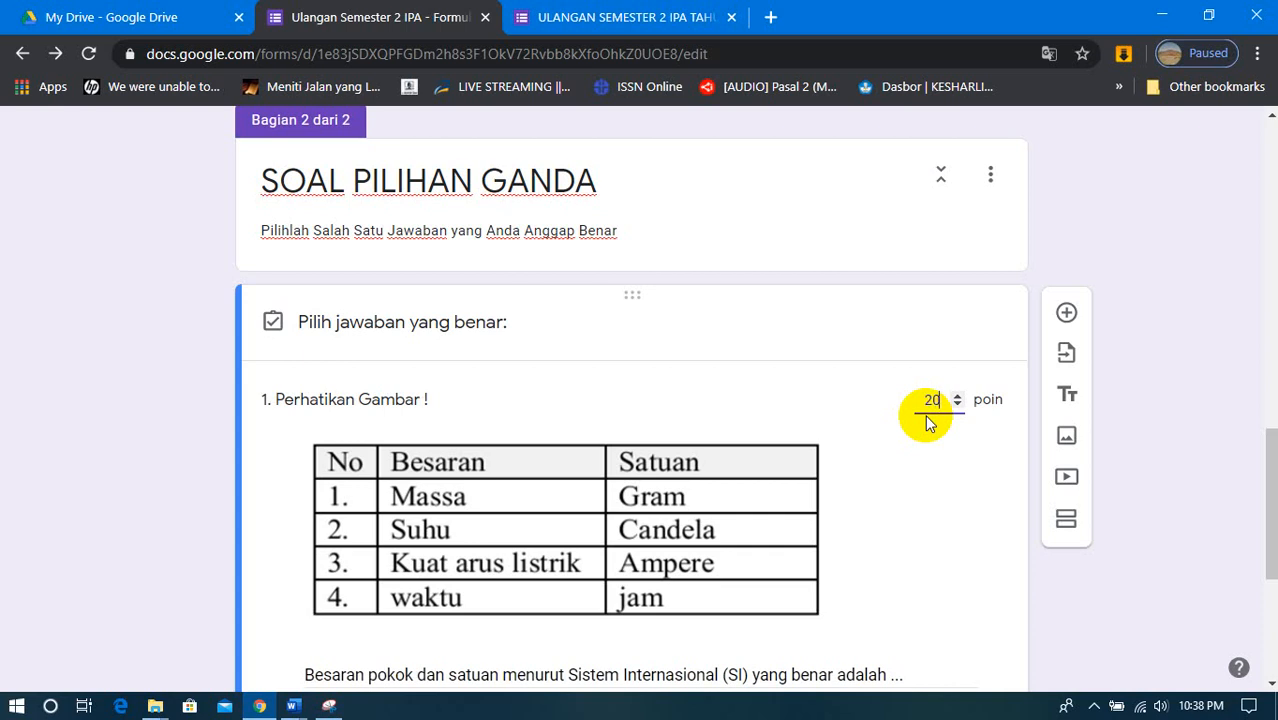
{"action": "scroll", "coordinate": [925, 414], "scroll_direction": "down", "scroll_amount": 3}
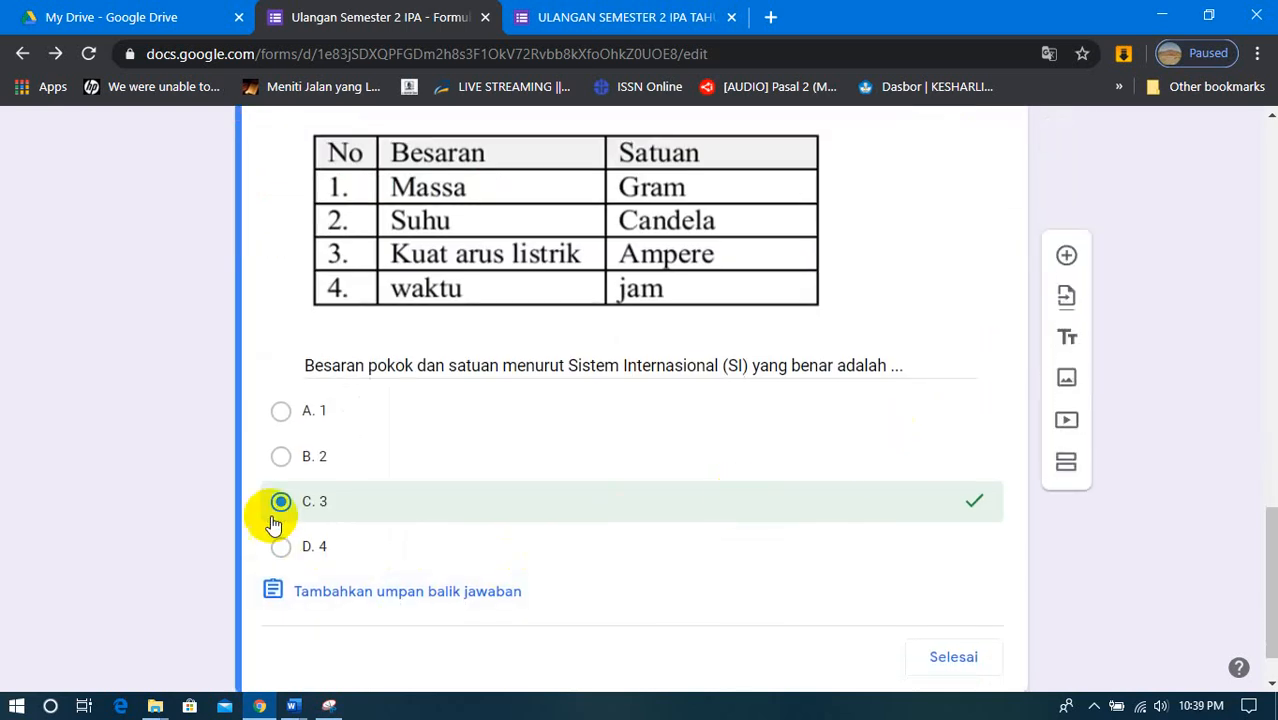
{"action": "left_click", "coordinate": [962, 657]}
{"action": "scroll", "coordinate": [940, 612], "scroll_direction": "up", "scroll_amount": 4}
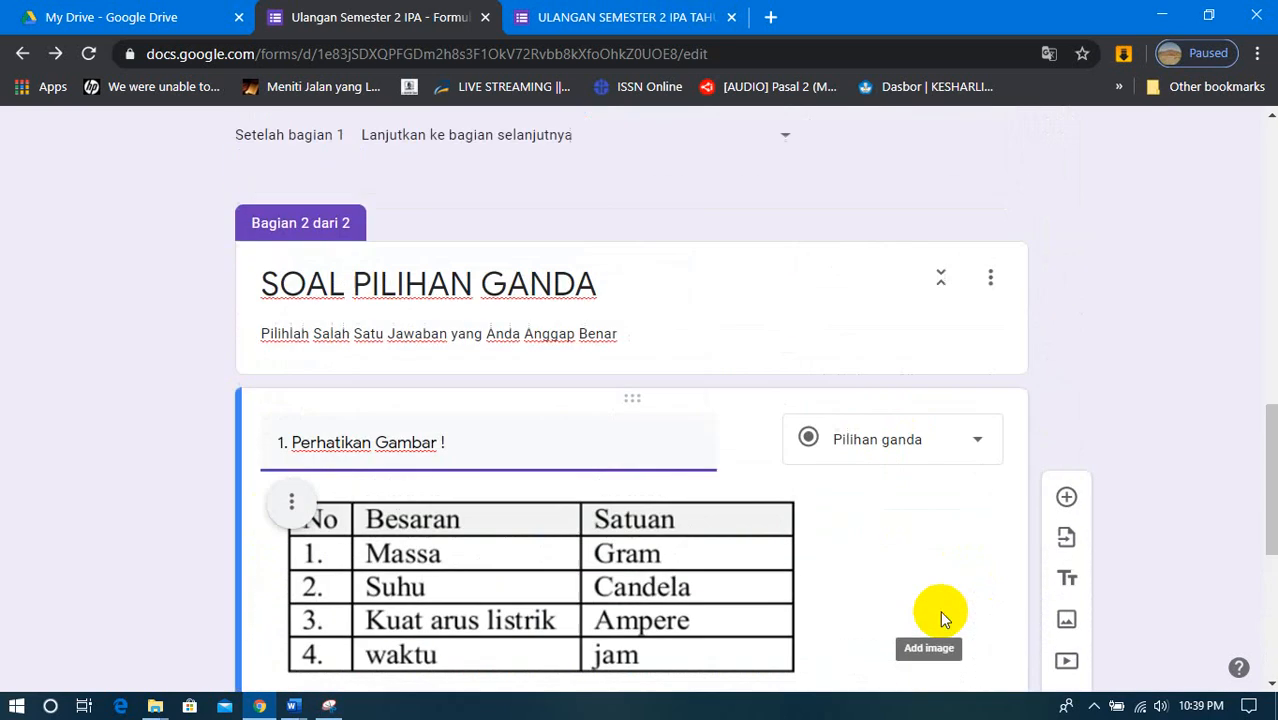
- Add a new multiple-choice question below question 1 and begin its question text with "2."
{"action": "scroll", "coordinate": [940, 612], "scroll_direction": "down", "scroll_amount": 3}
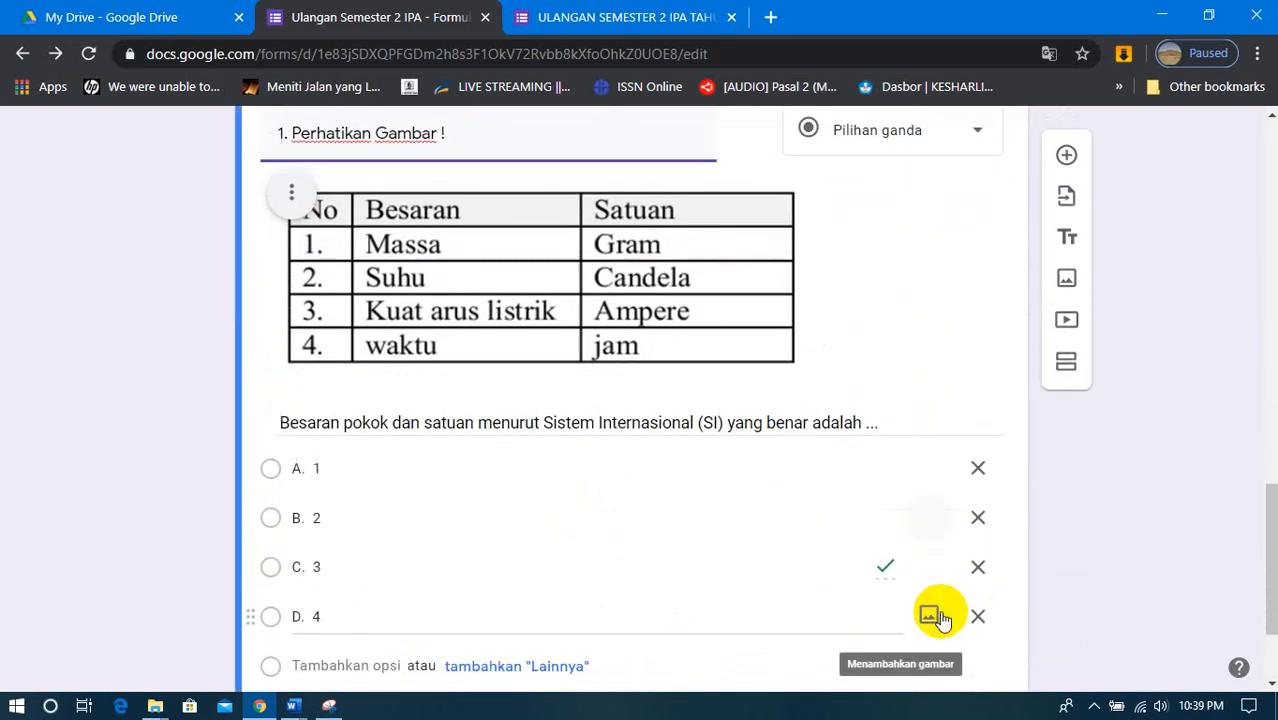
{"action": "scroll", "coordinate": [940, 618], "scroll_direction": "down", "scroll_amount": 1}
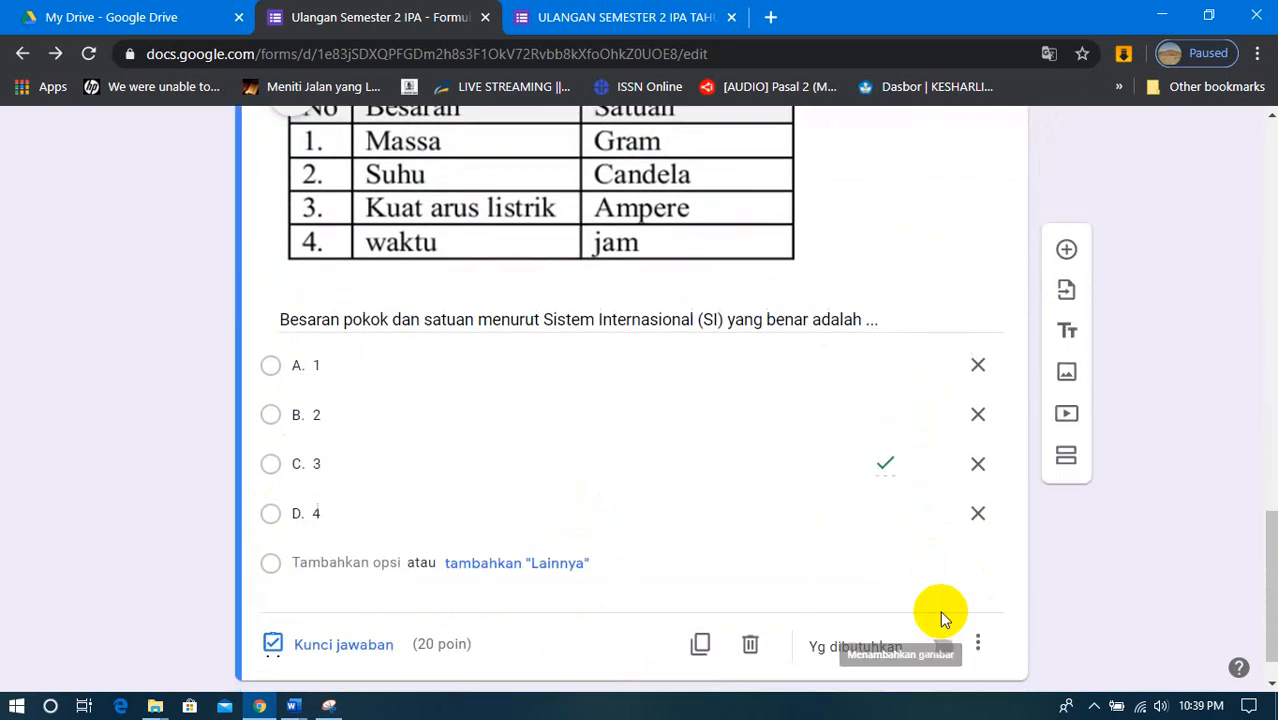
{"action": "left_click", "coordinate": [1066, 258]}
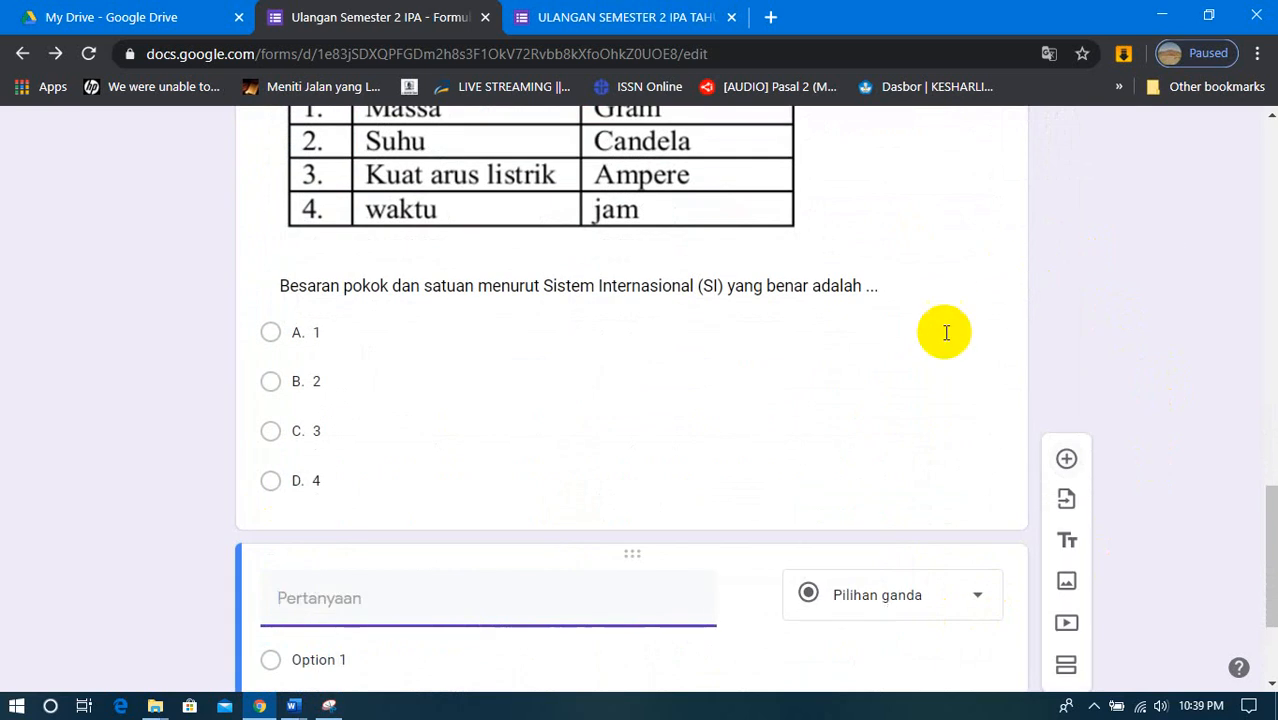
{"action": "type", "text": "2."}
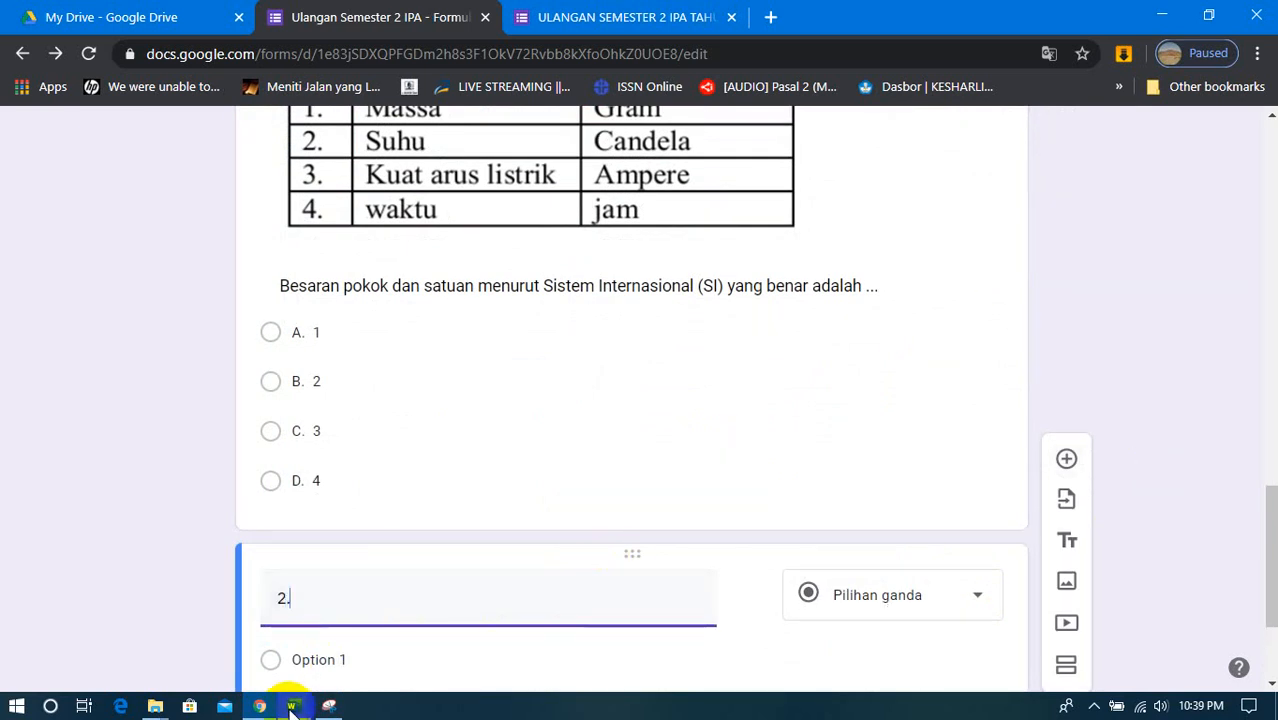
- Switch to the SOAL PAS-IPA-K13K-KELAS 7-2018 Word document and look through questions 2 to 4 for a text-only question
{"action": "mouse_move", "coordinate": [291, 700]}
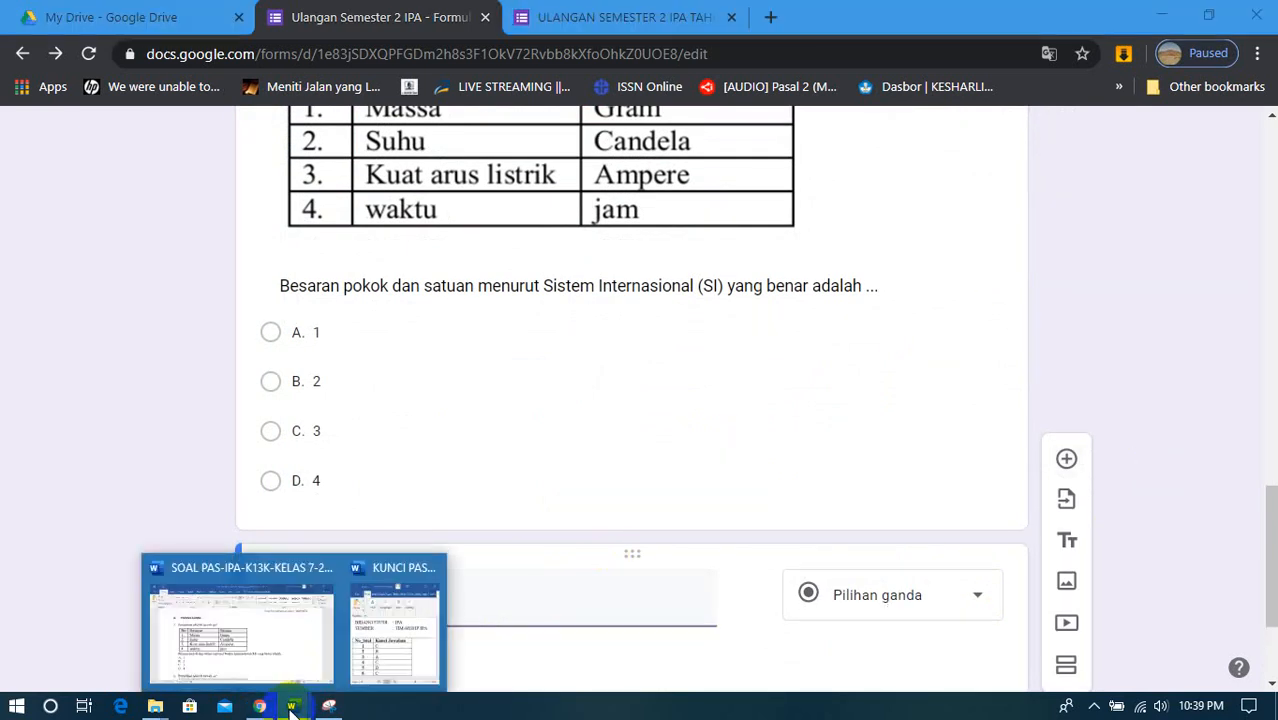
{"action": "left_click", "coordinate": [279, 657]}
{"action": "scroll", "coordinate": [457, 502], "scroll_direction": "down", "scroll_amount": 5}
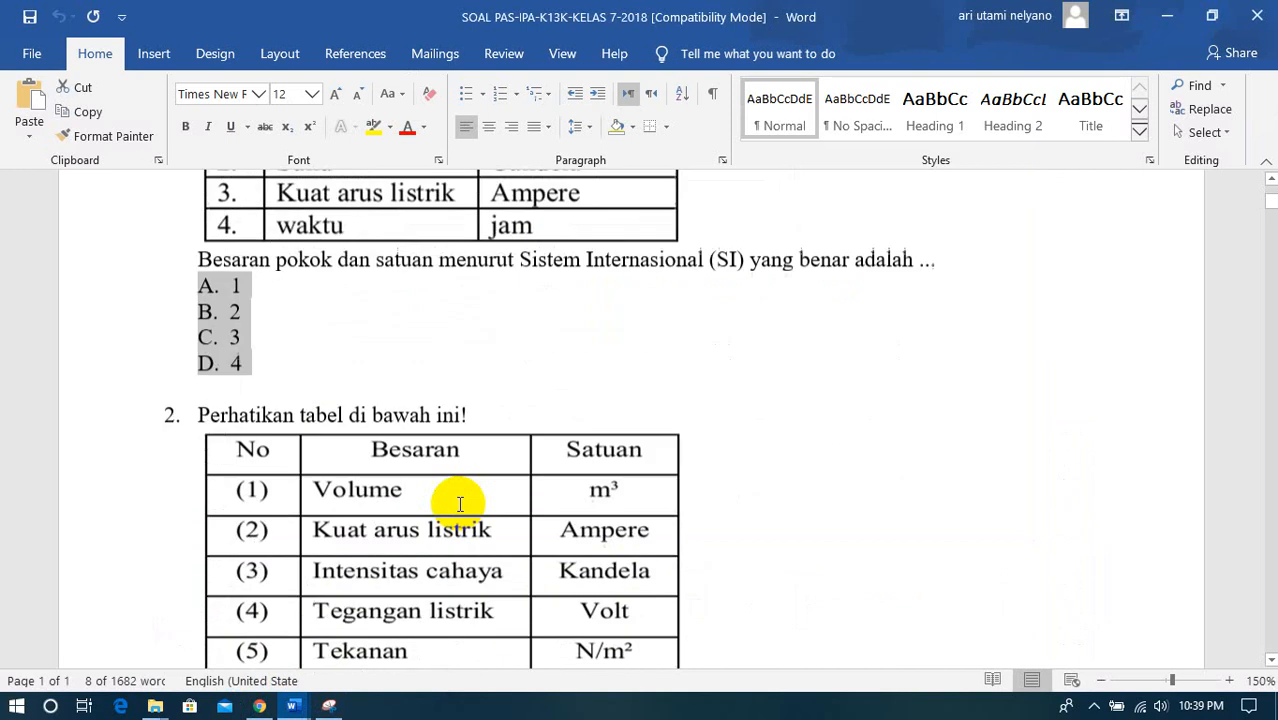
{"action": "scroll", "coordinate": [457, 505], "scroll_direction": "down", "scroll_amount": 1}
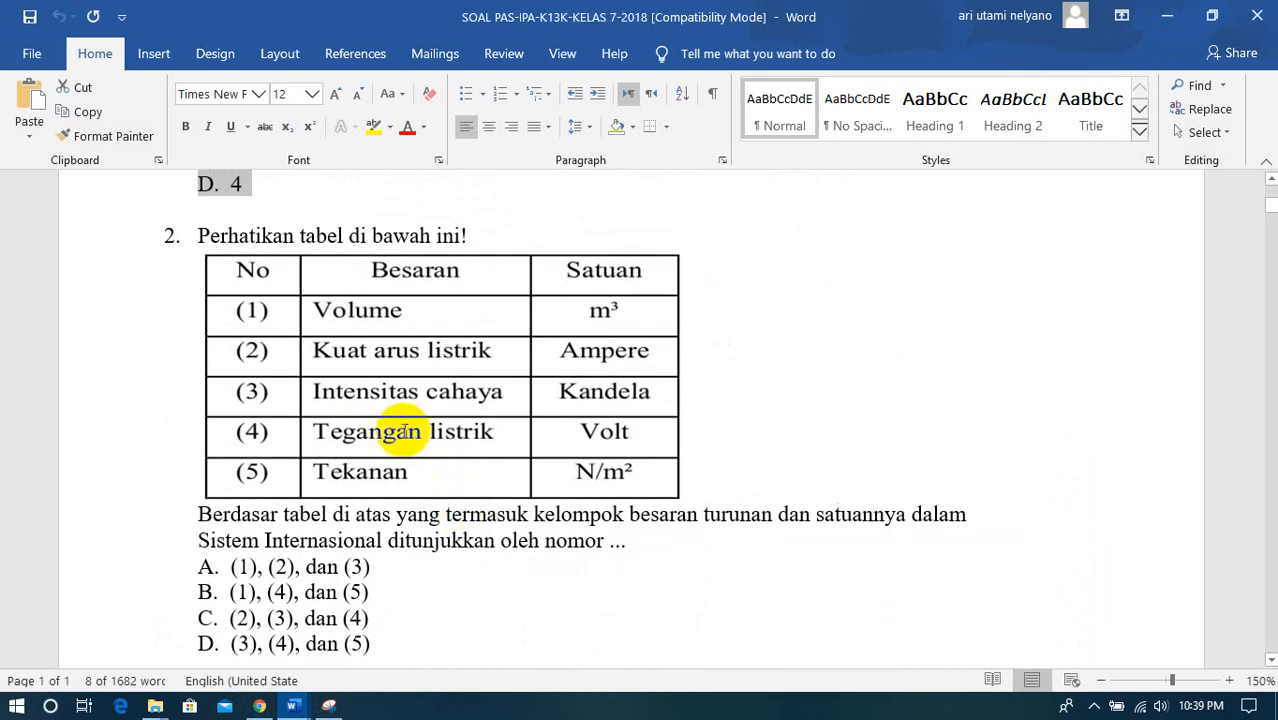
{"action": "scroll", "coordinate": [405, 430], "scroll_direction": "down", "scroll_amount": 4}
{"action": "scroll", "coordinate": [405, 430], "scroll_direction": "down", "scroll_amount": 8}
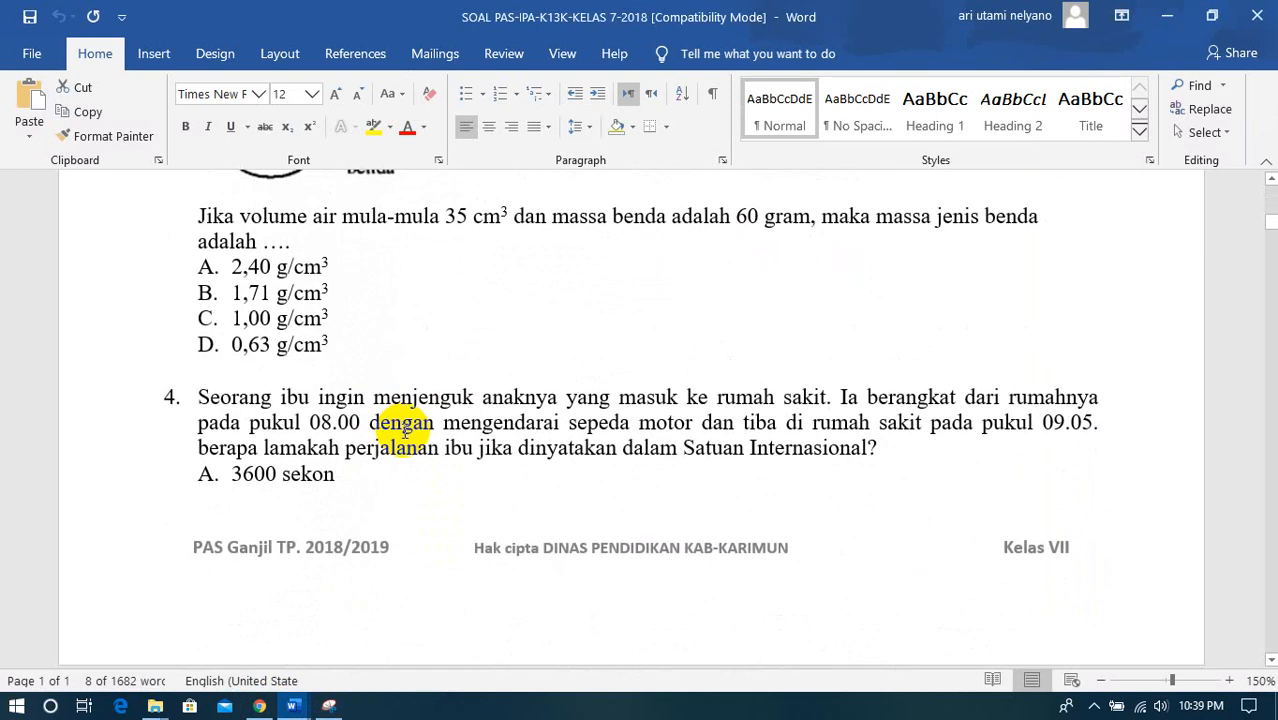
{"action": "scroll", "coordinate": [403, 430], "scroll_direction": "down", "scroll_amount": 4}
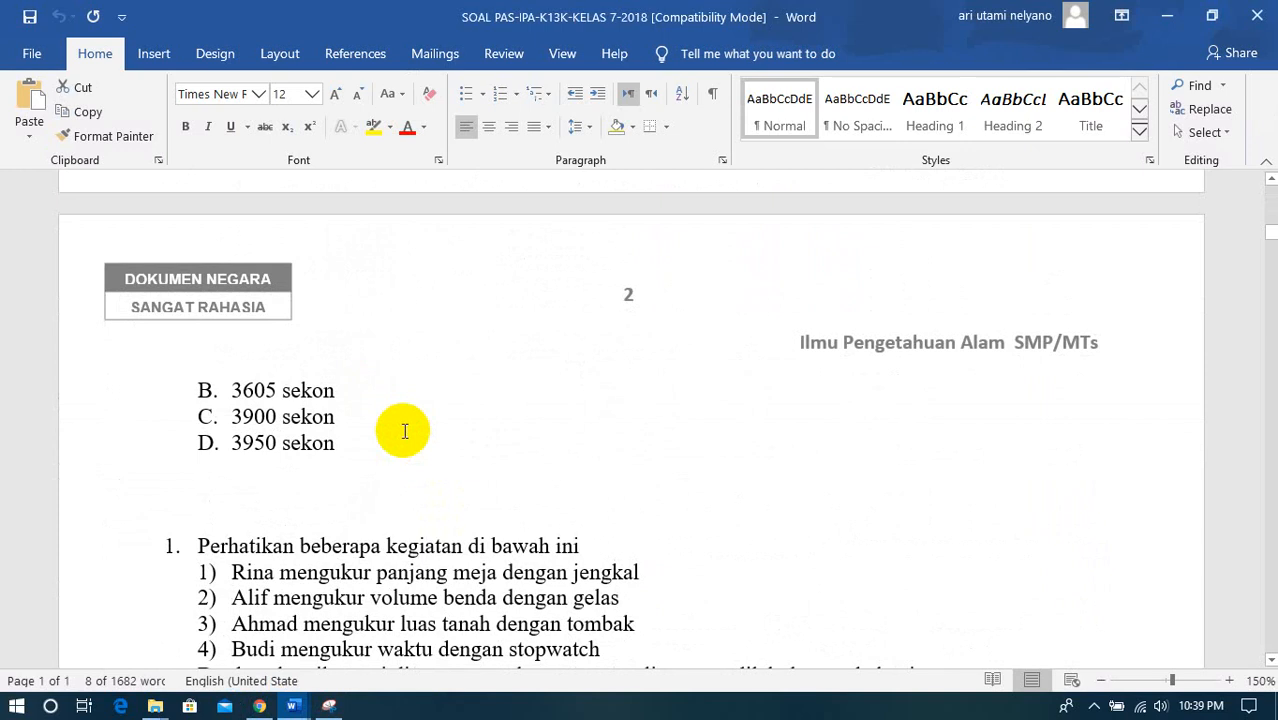
{"action": "scroll", "coordinate": [404, 431], "scroll_direction": "down", "scroll_amount": 2}
{"action": "scroll", "coordinate": [403, 430], "scroll_direction": "up", "scroll_amount": 6}
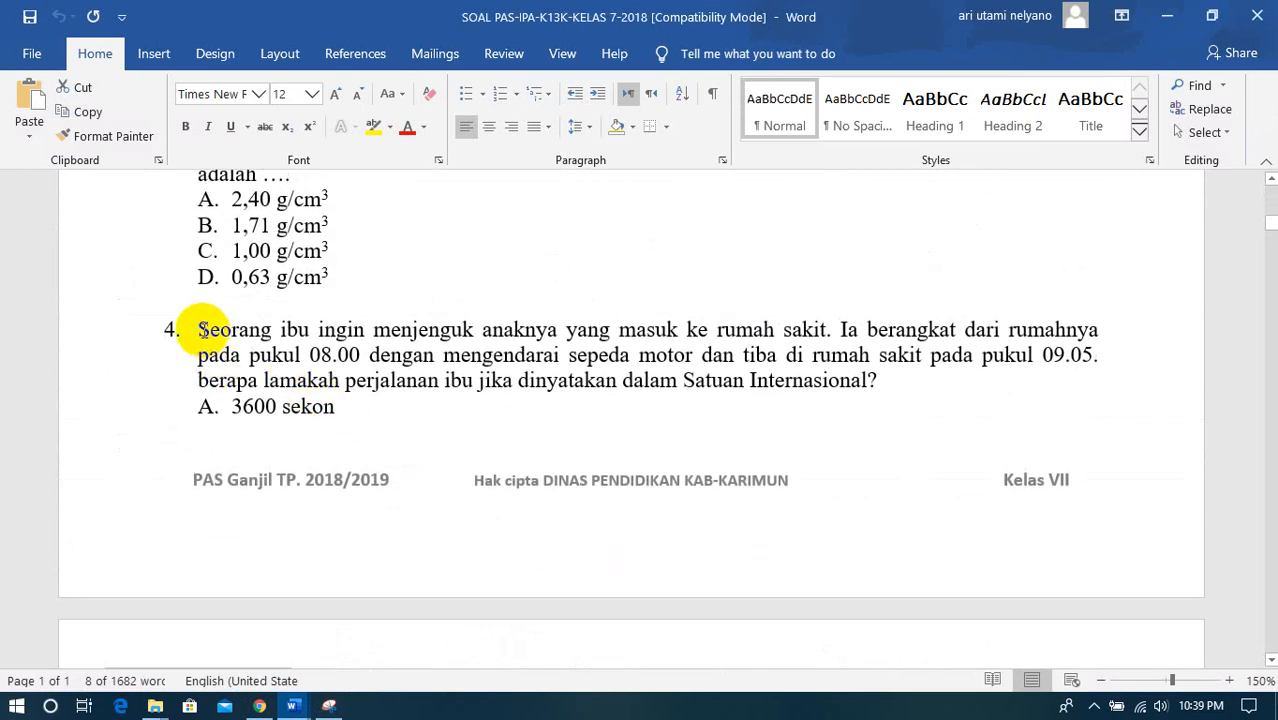
{"action": "scroll", "coordinate": [412, 446], "scroll_direction": "up", "scroll_amount": 12}
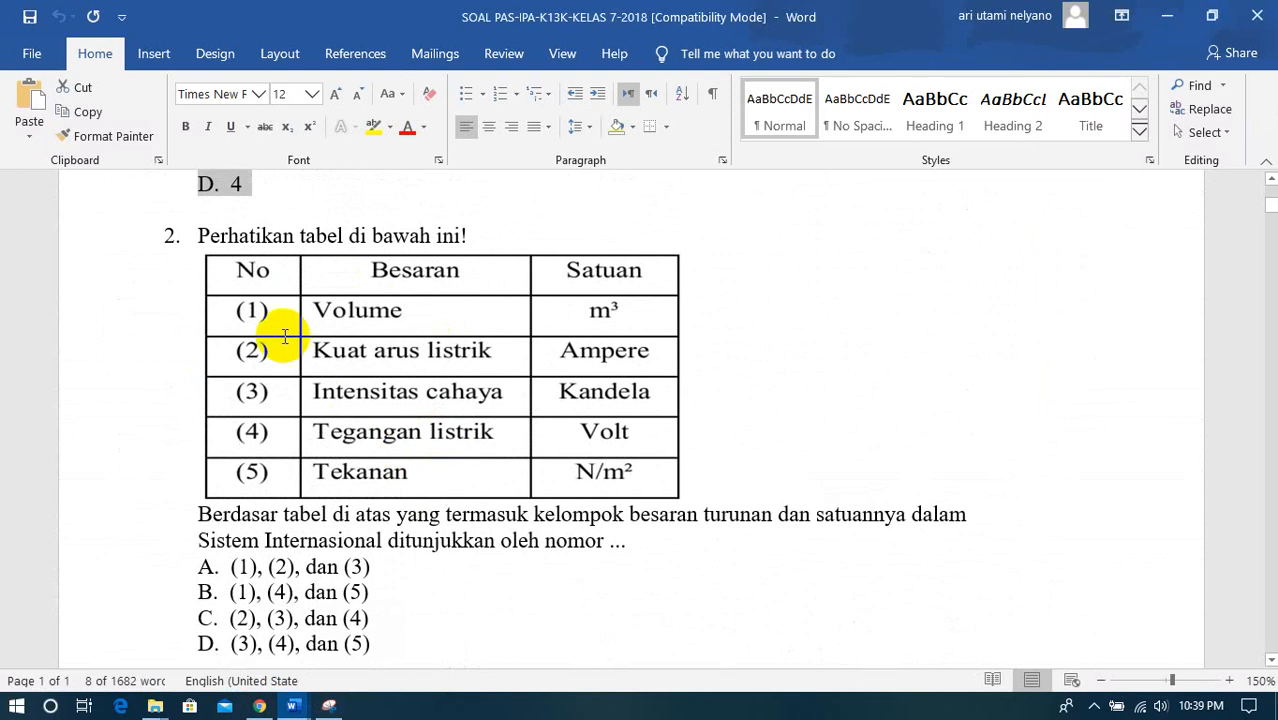
{"action": "scroll", "coordinate": [285, 337], "scroll_direction": "down", "scroll_amount": 12}
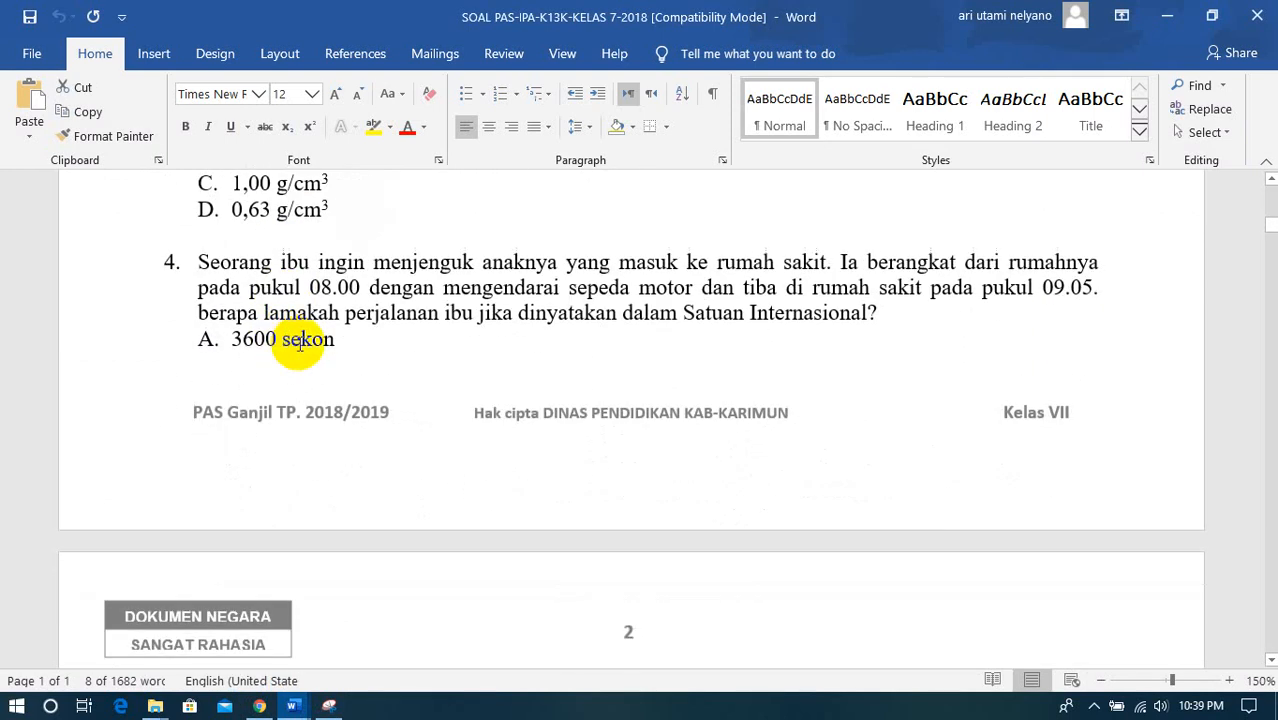
- Copy the text of question 4 ("Seorang ibu ingin menjenguk anaknya...") from Word and paste it after "2." in the new form question
{"action": "left_click_drag", "start_coordinate": [198, 262], "coordinate": [888, 308]}
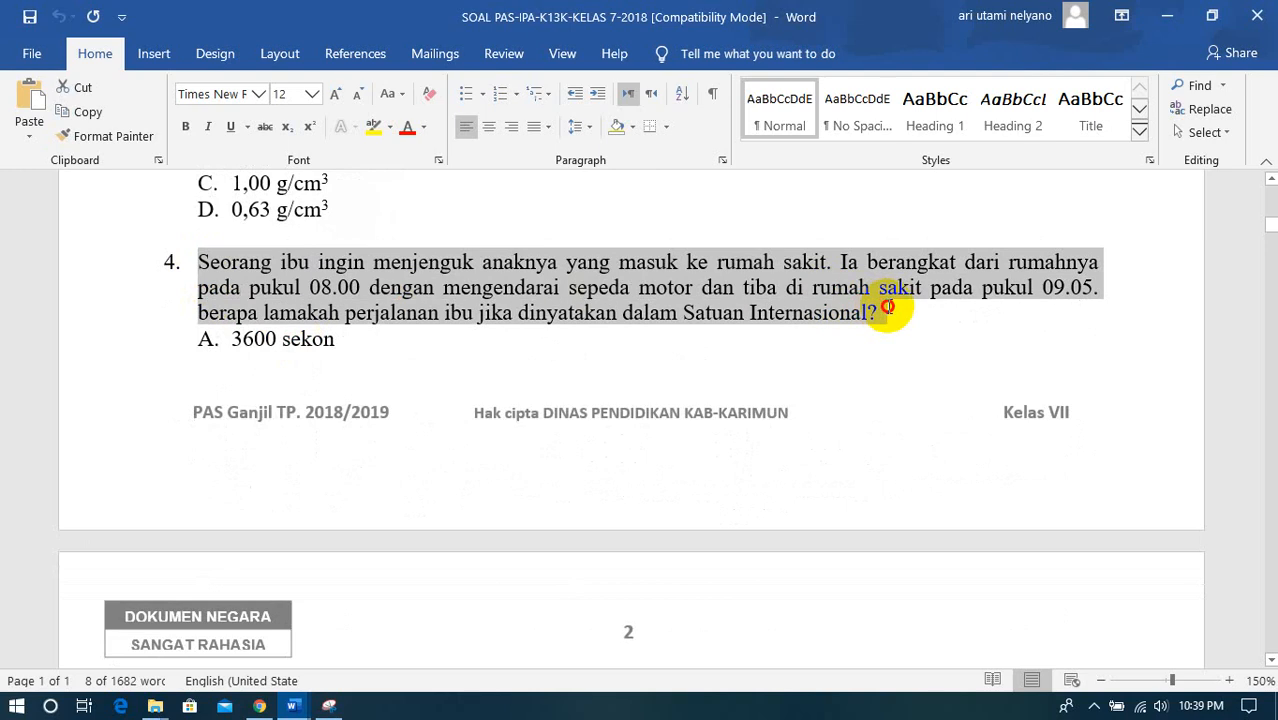
{"action": "right_click", "coordinate": [787, 287]}
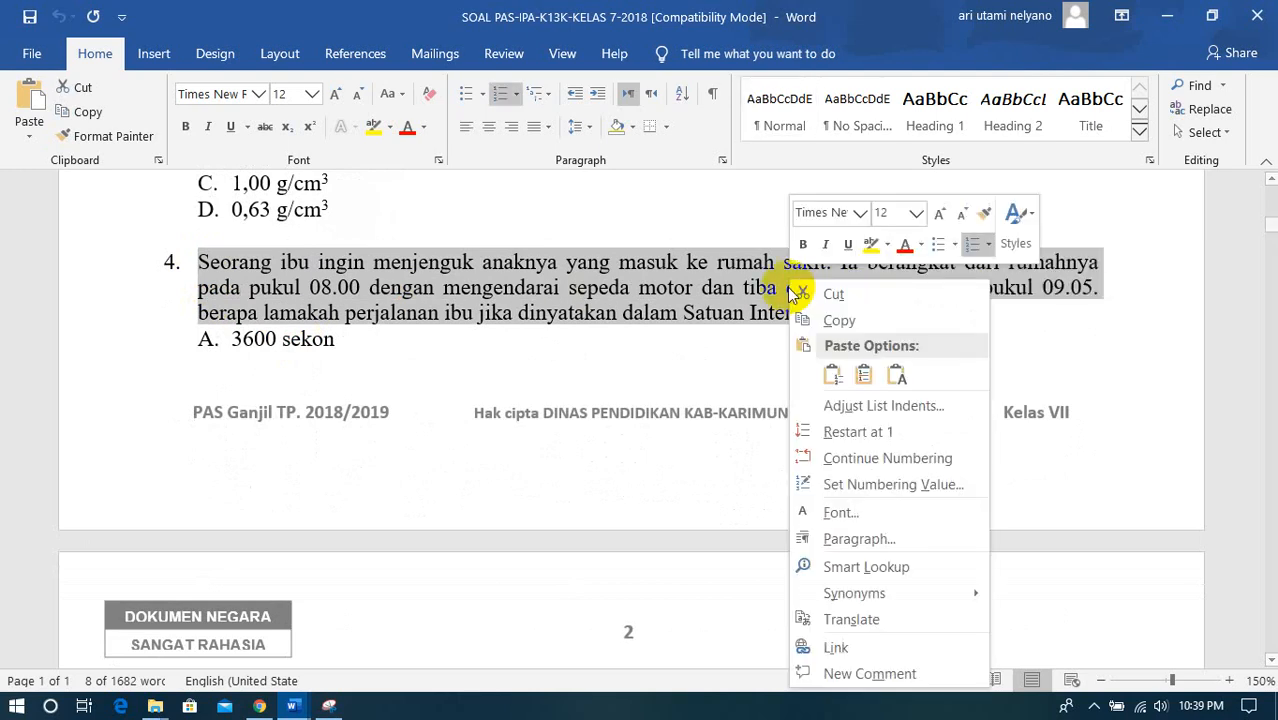
{"action": "left_click", "coordinate": [861, 326]}
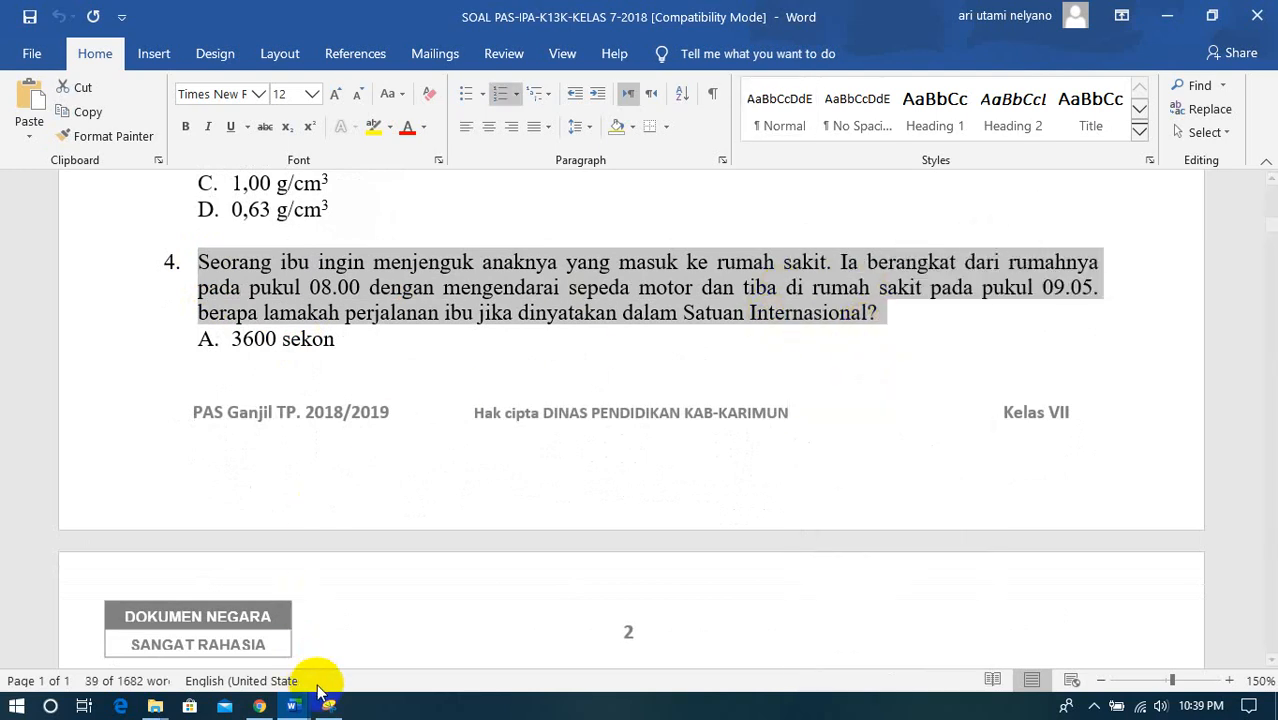
{"action": "left_click", "coordinate": [259, 706]}
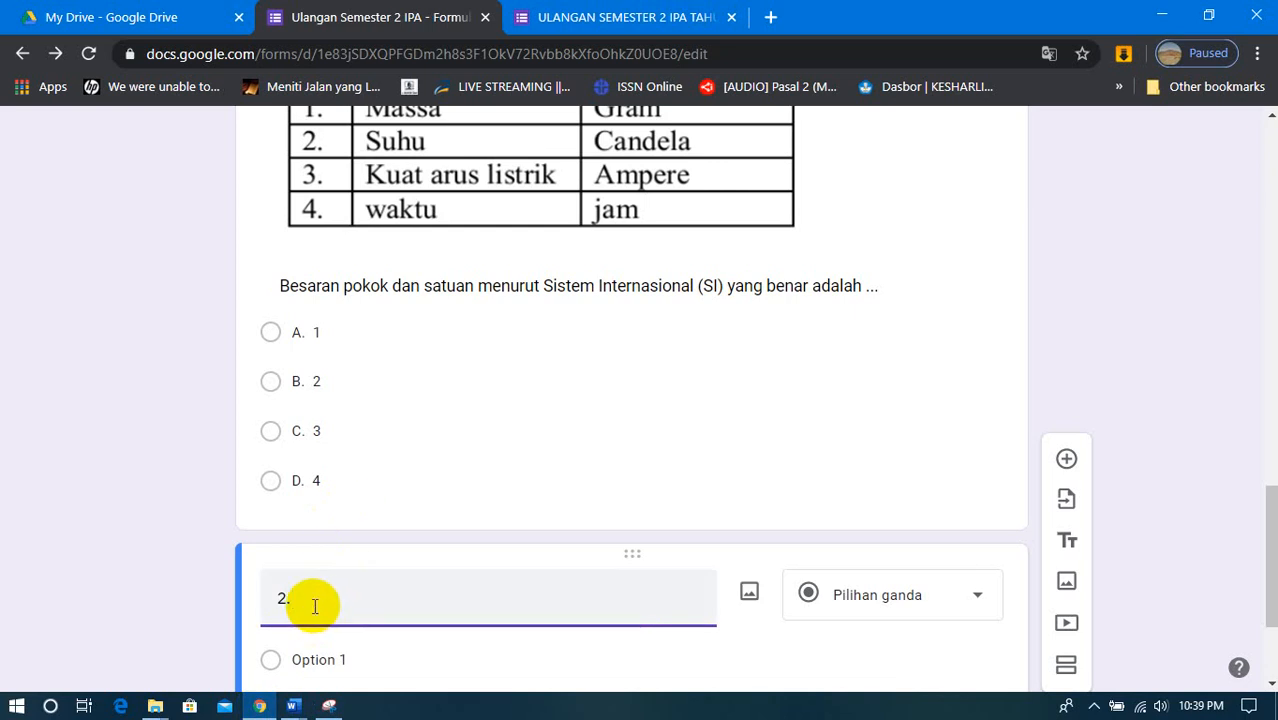
{"action": "key", "text": "ctrl+v"}
{"action": "scroll", "coordinate": [314, 606], "scroll_direction": "down", "scroll_amount": 3}
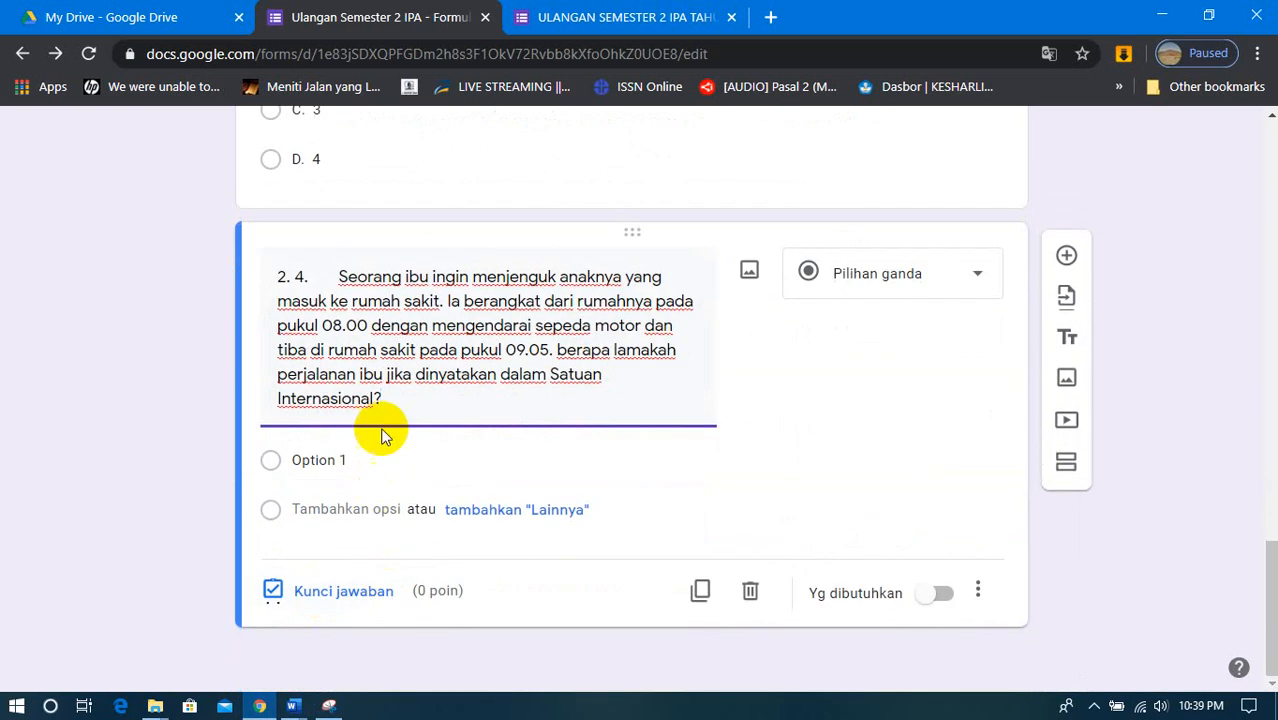
- Select question 2's placeholder option, then in the SOAL PAS Word document insert a new line after question 4's text, above choice A
{"action": "left_click", "coordinate": [335, 460]}
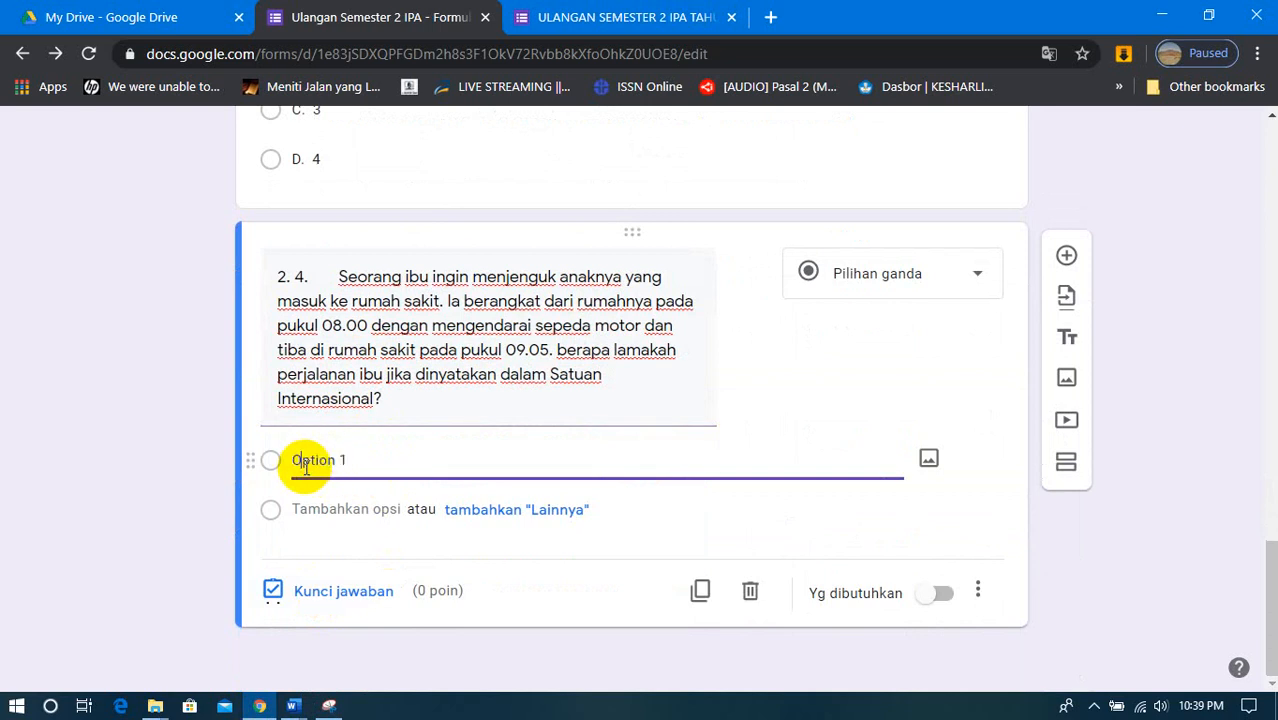
{"action": "left_click_drag", "start_coordinate": [343, 460], "coordinate": [297, 462]}
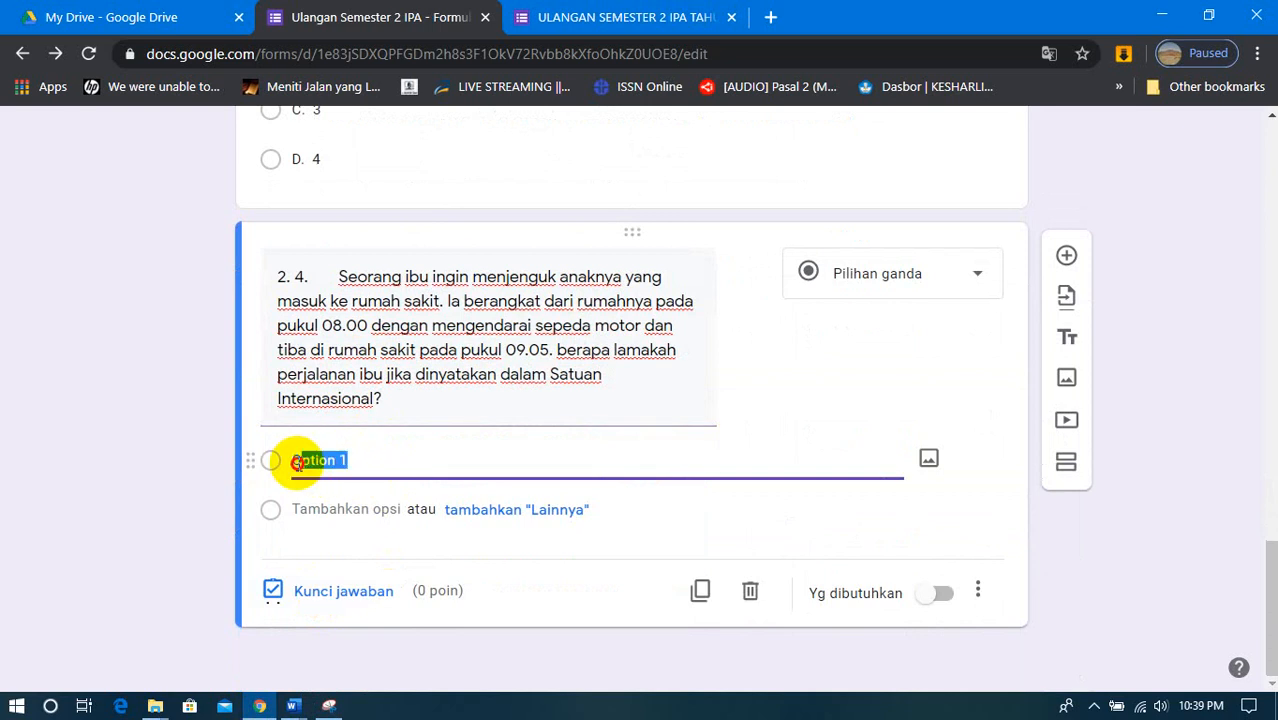
{"action": "left_click", "coordinate": [293, 706]}
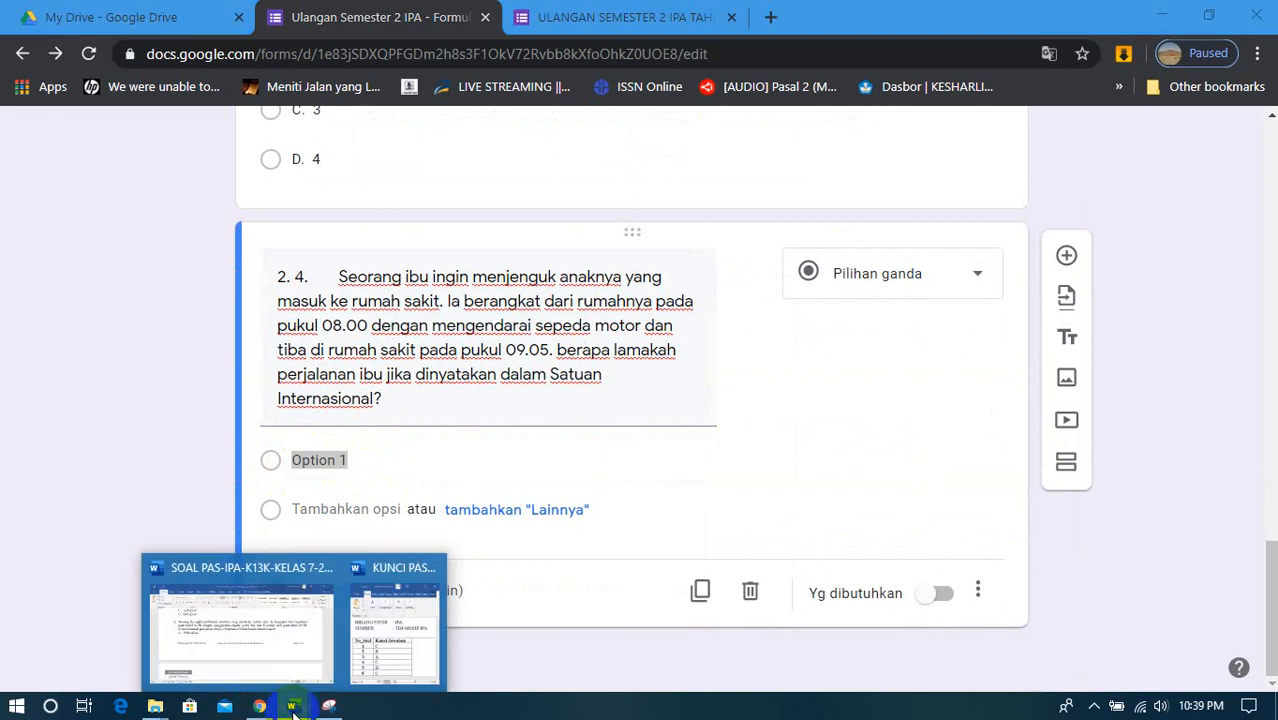
{"action": "left_click", "coordinate": [243, 625]}
{"action": "scroll", "coordinate": [343, 379], "scroll_direction": "down", "scroll_amount": 3}
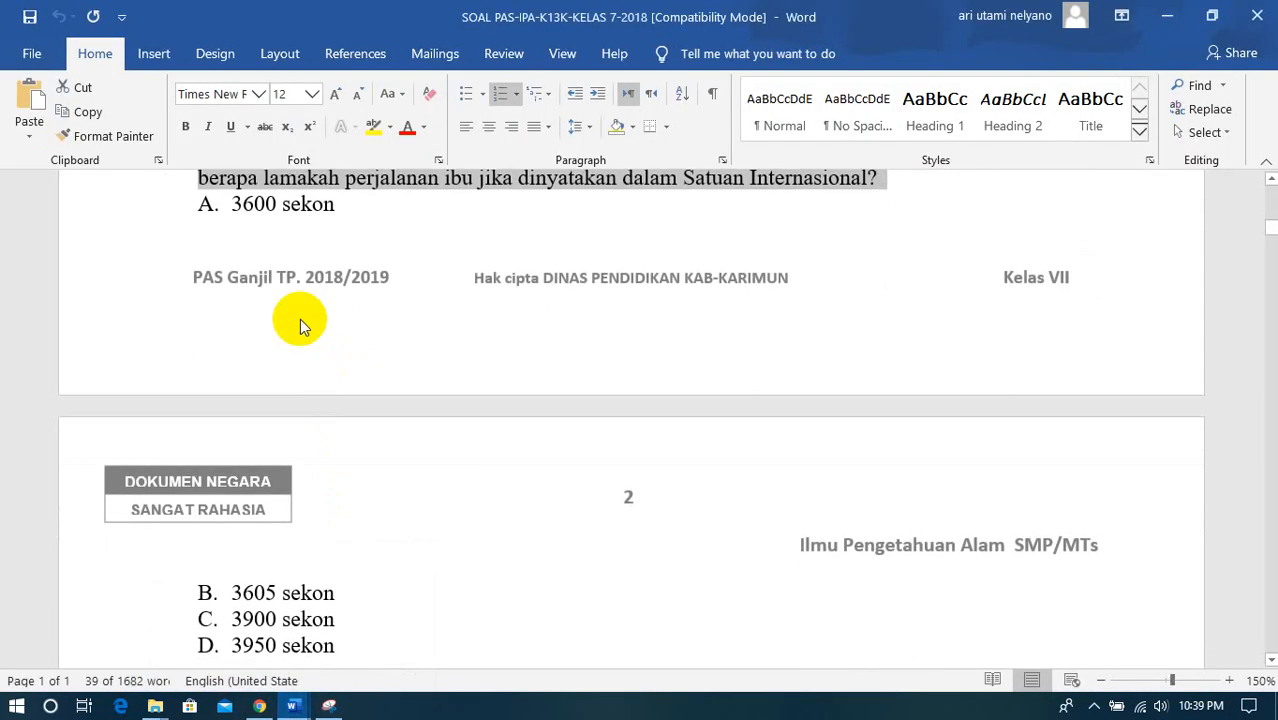
{"action": "left_click", "coordinate": [205, 204]}
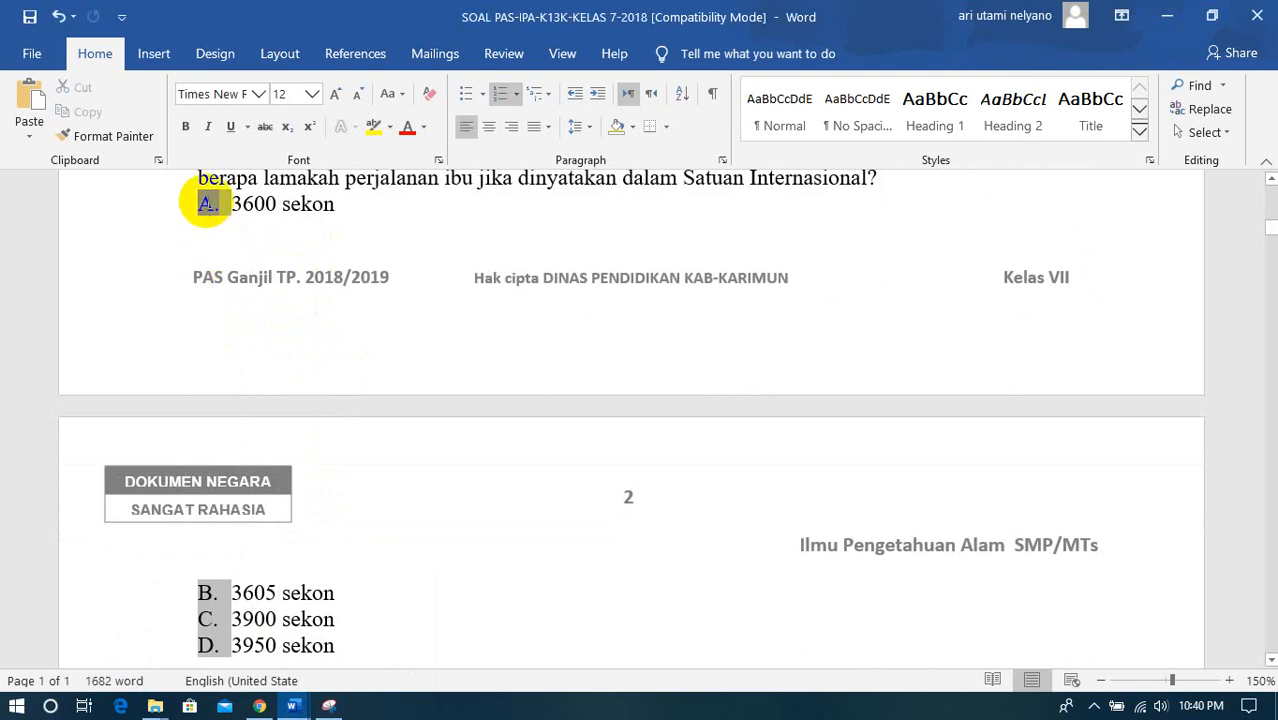
{"action": "left_click", "coordinate": [362, 196]}
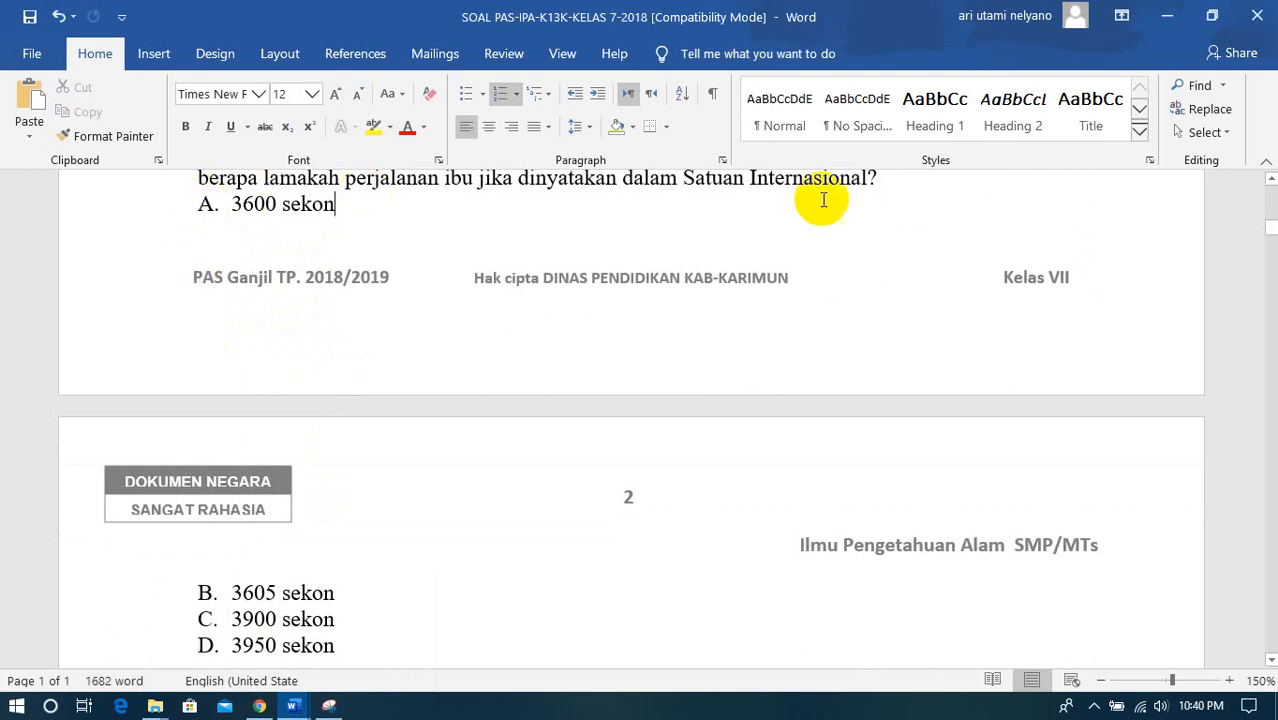
{"action": "left_click", "coordinate": [892, 183]}
{"action": "key", "text": "Return"}
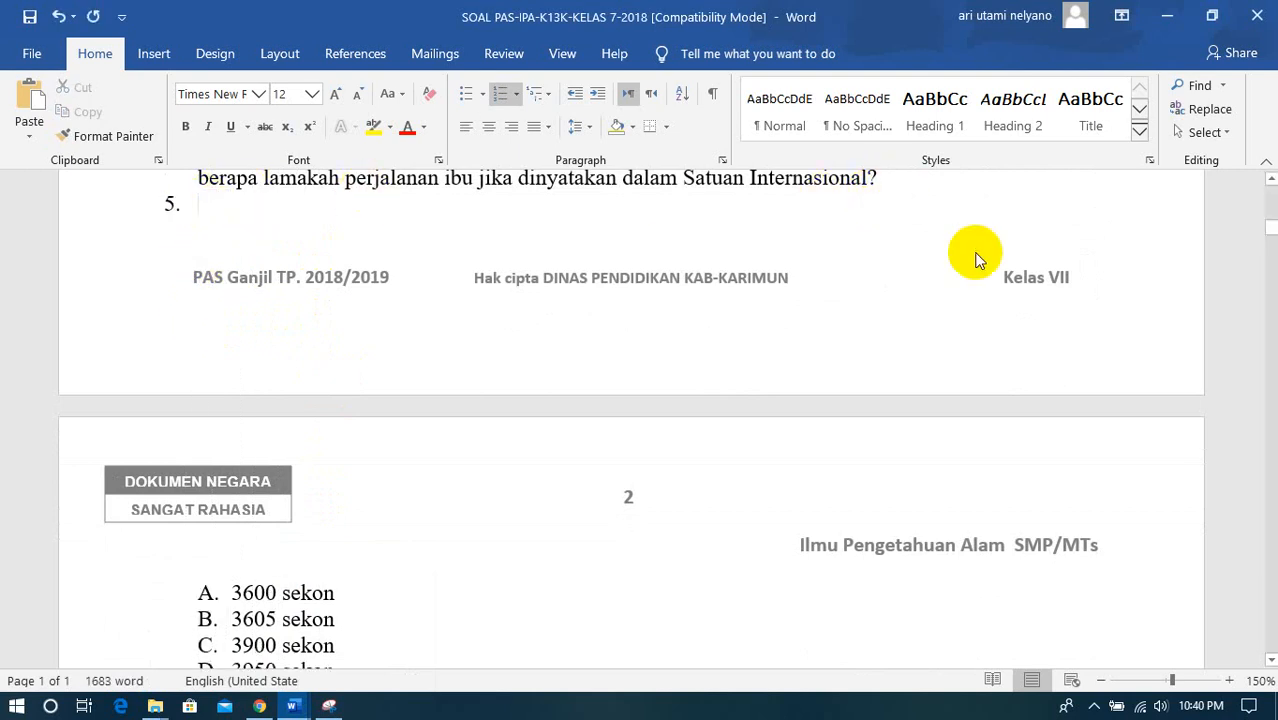
- Copy question 4's choices 3600, 3605, 3900 and 3950 sekon from Word and paste them over question 2's placeholder option in the form
{"action": "scroll", "coordinate": [826, 466], "scroll_direction": "down", "scroll_amount": 4}
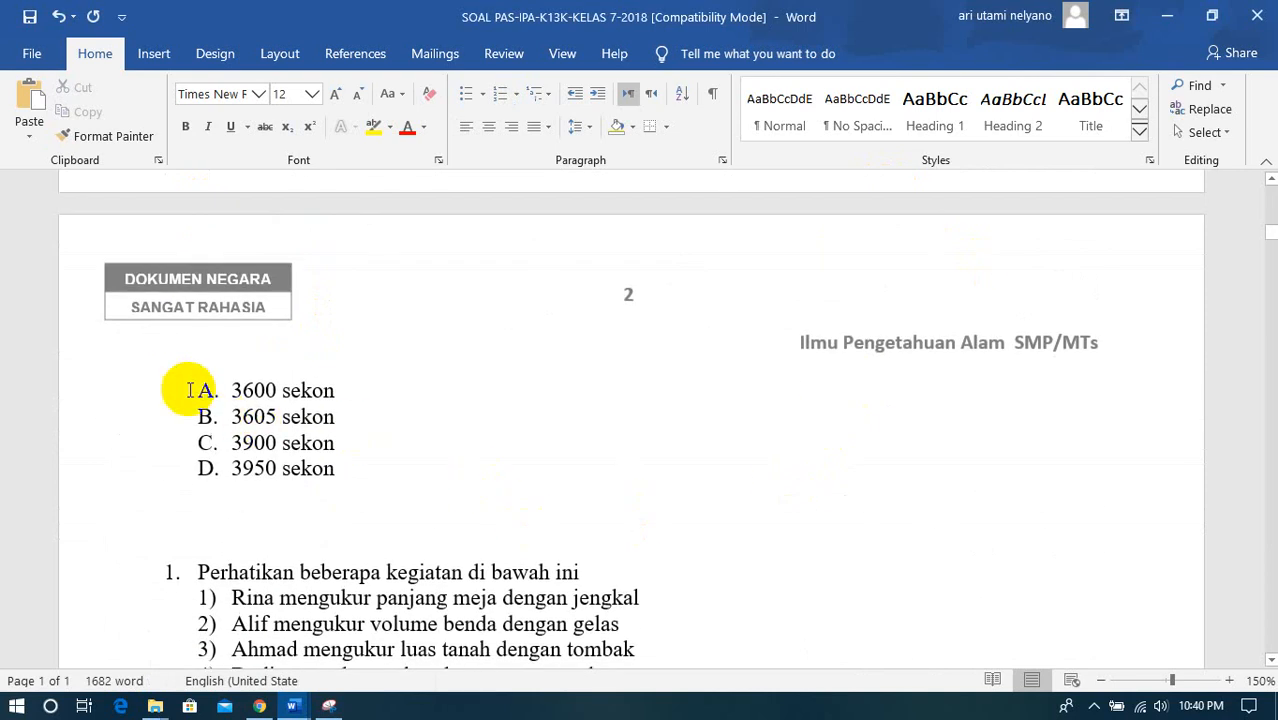
{"action": "left_click_drag", "start_coordinate": [187, 390], "coordinate": [334, 477]}
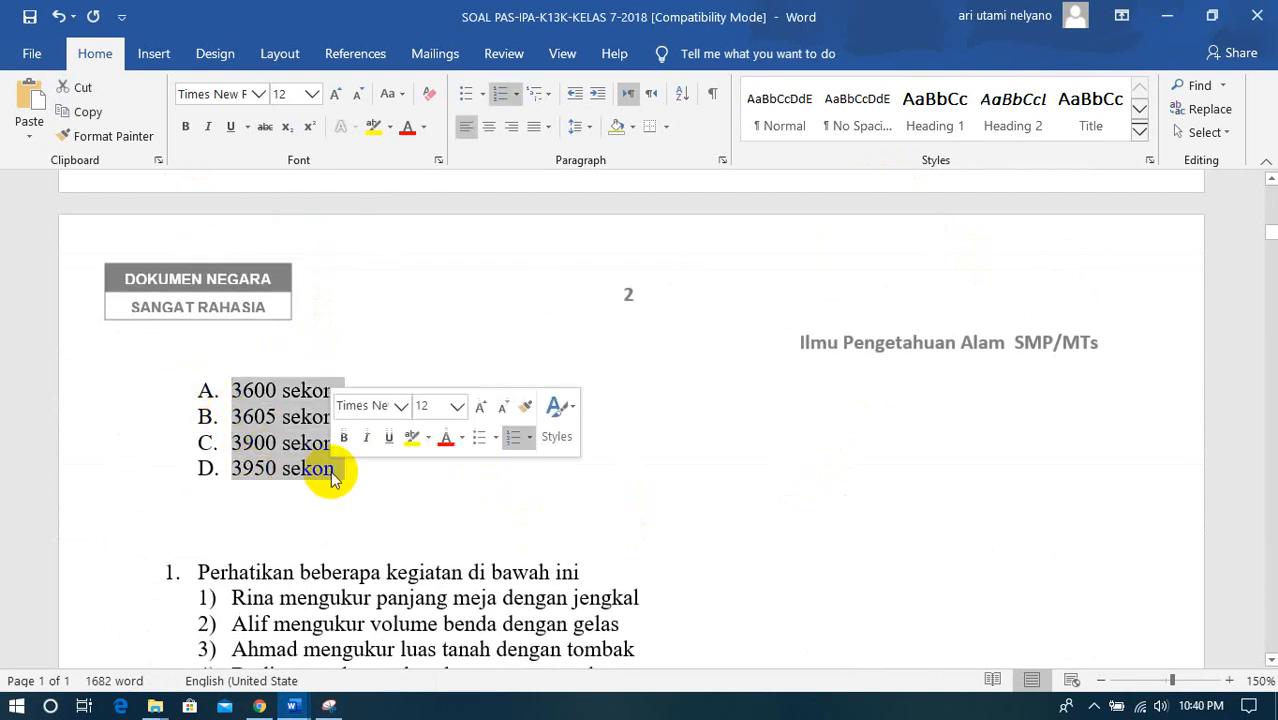
{"action": "right_click", "coordinate": [332, 476]}
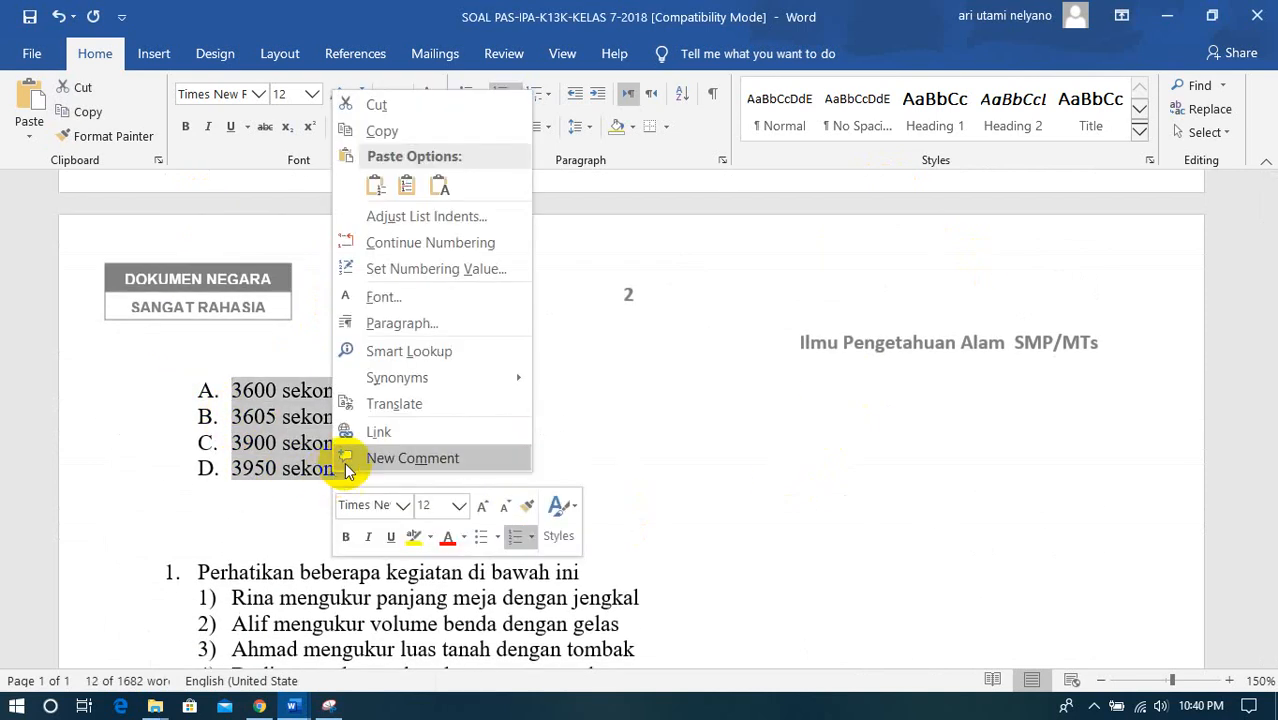
{"action": "left_click", "coordinate": [397, 131]}
{"action": "mouse_move", "coordinate": [292, 706]}
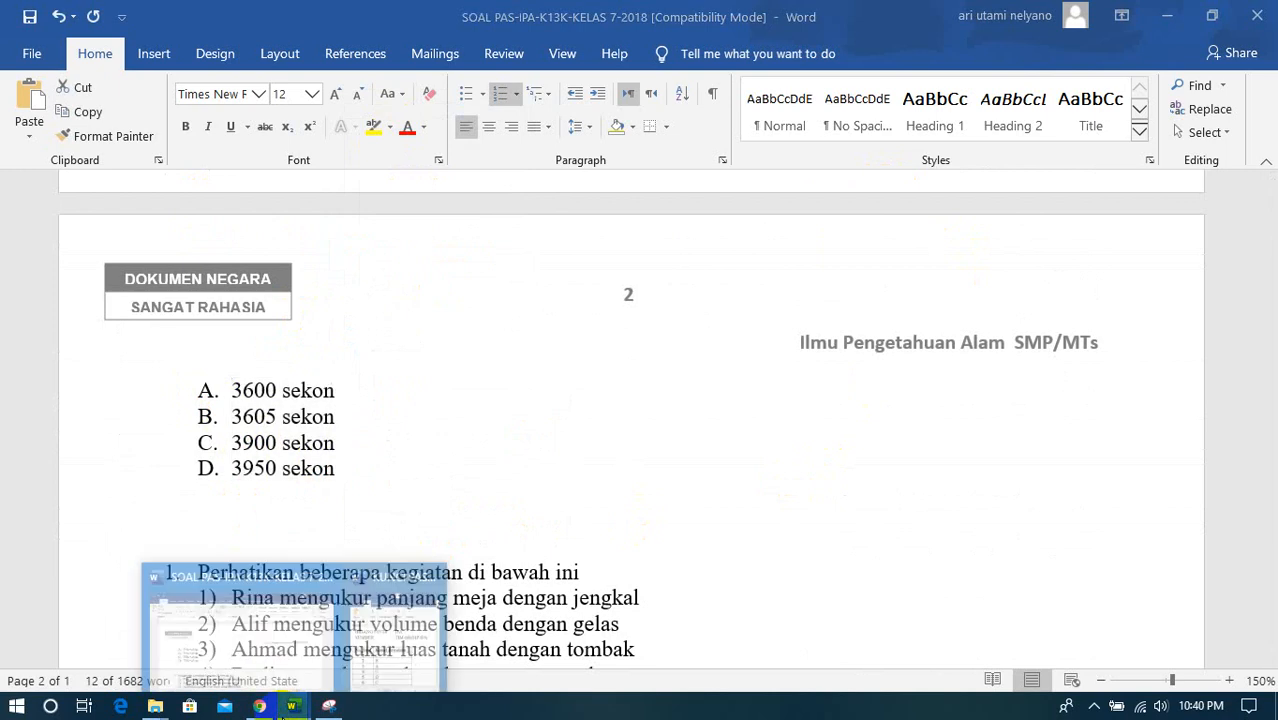
{"action": "left_click", "coordinate": [262, 707]}
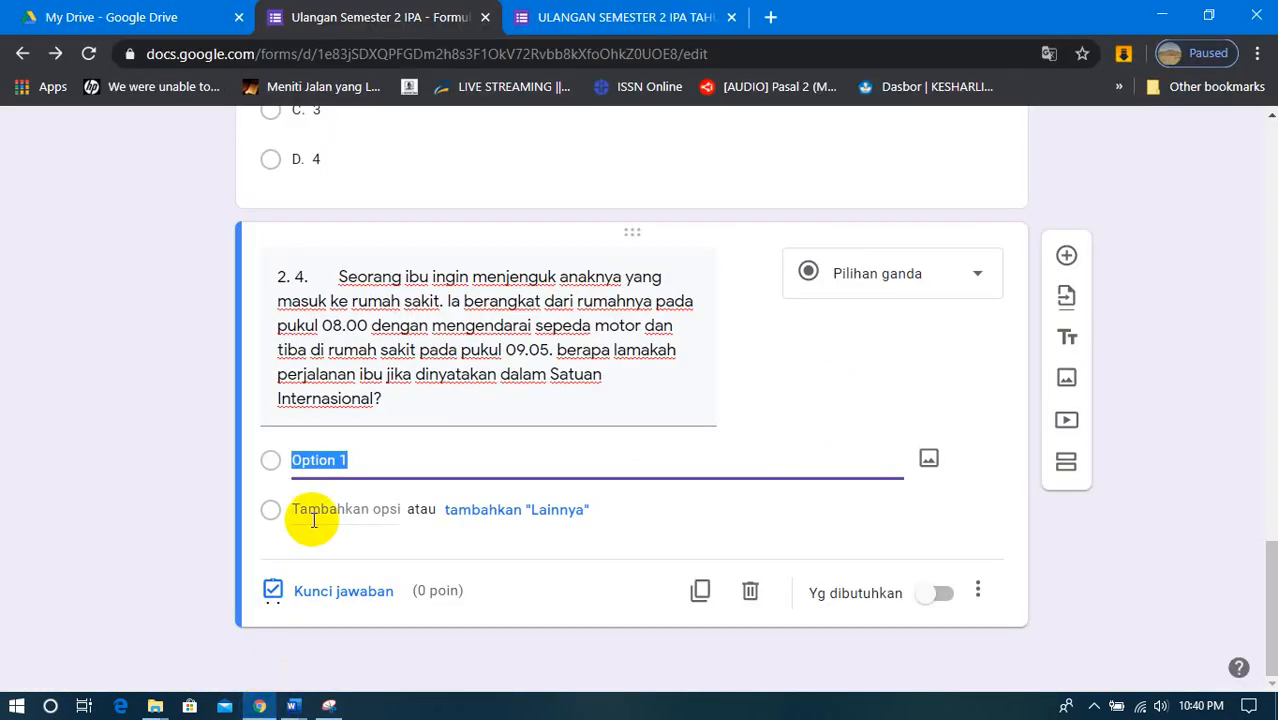
{"action": "right_click", "coordinate": [342, 466]}
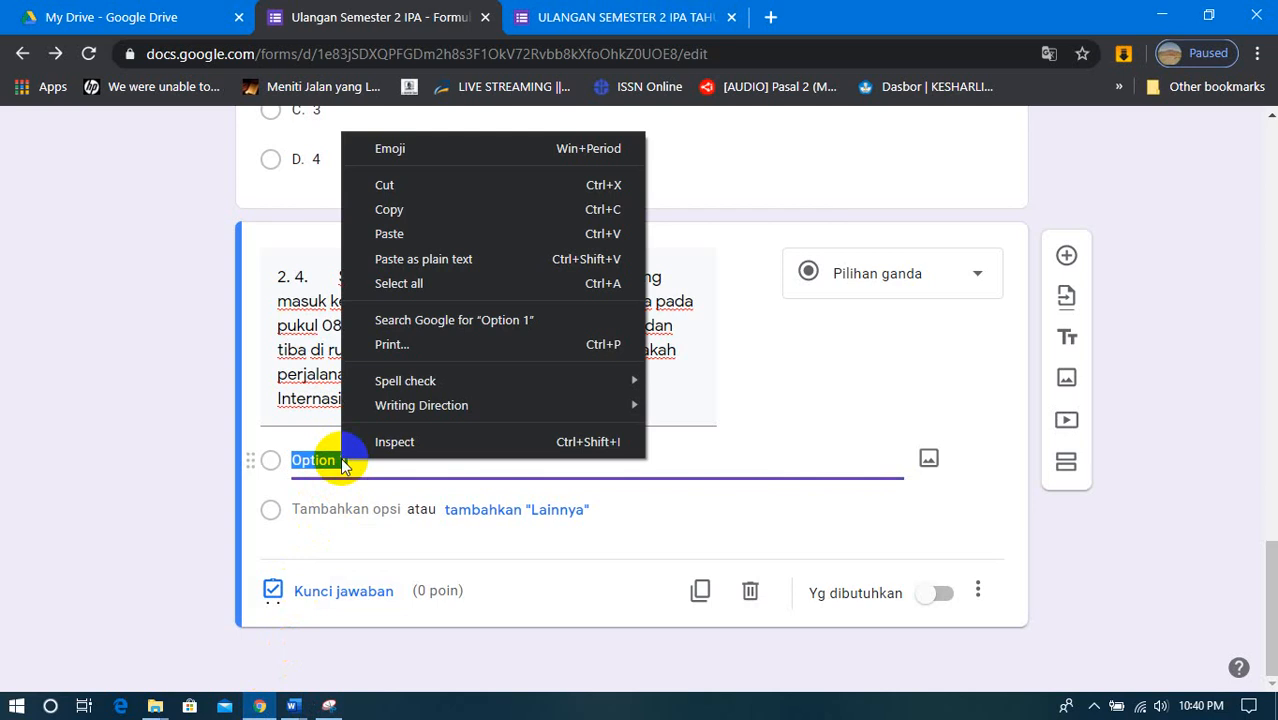
{"action": "left_click", "coordinate": [395, 233]}
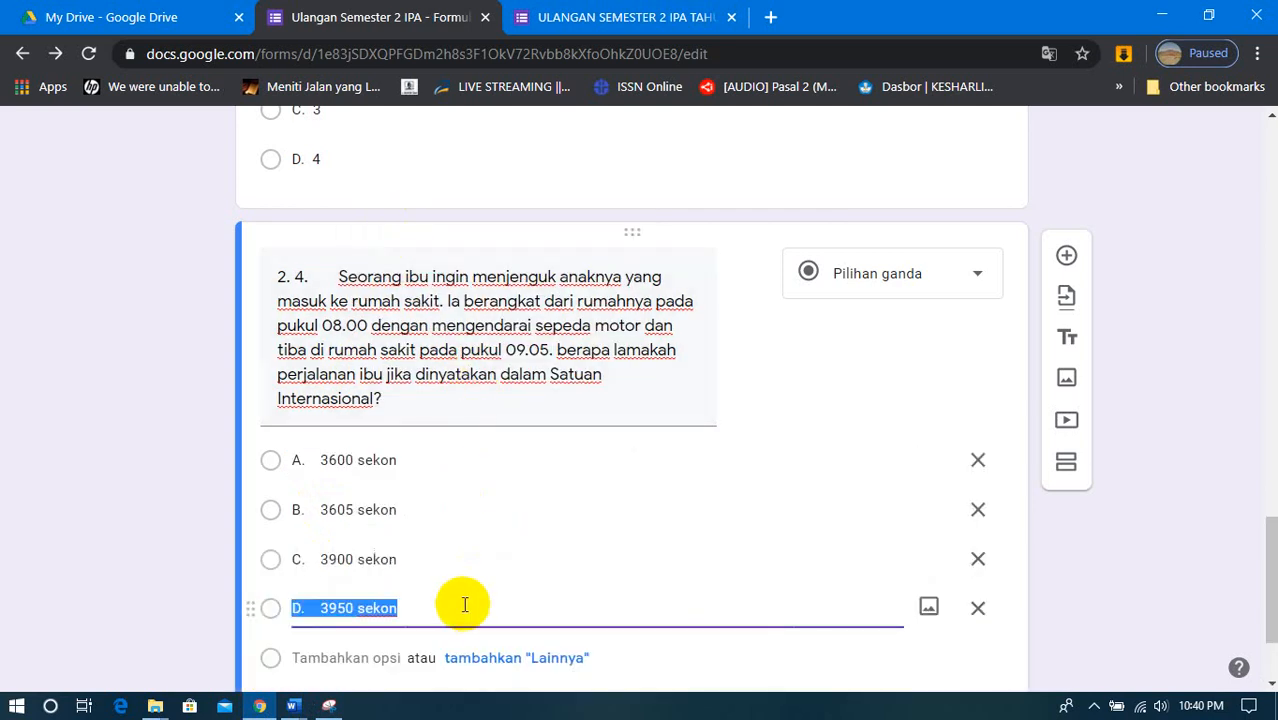
- Check the correct answer for number 4 in the KUNCI PAS Word document, then minimize it
{"action": "scroll", "coordinate": [464, 607], "scroll_direction": "down", "scroll_amount": 2}
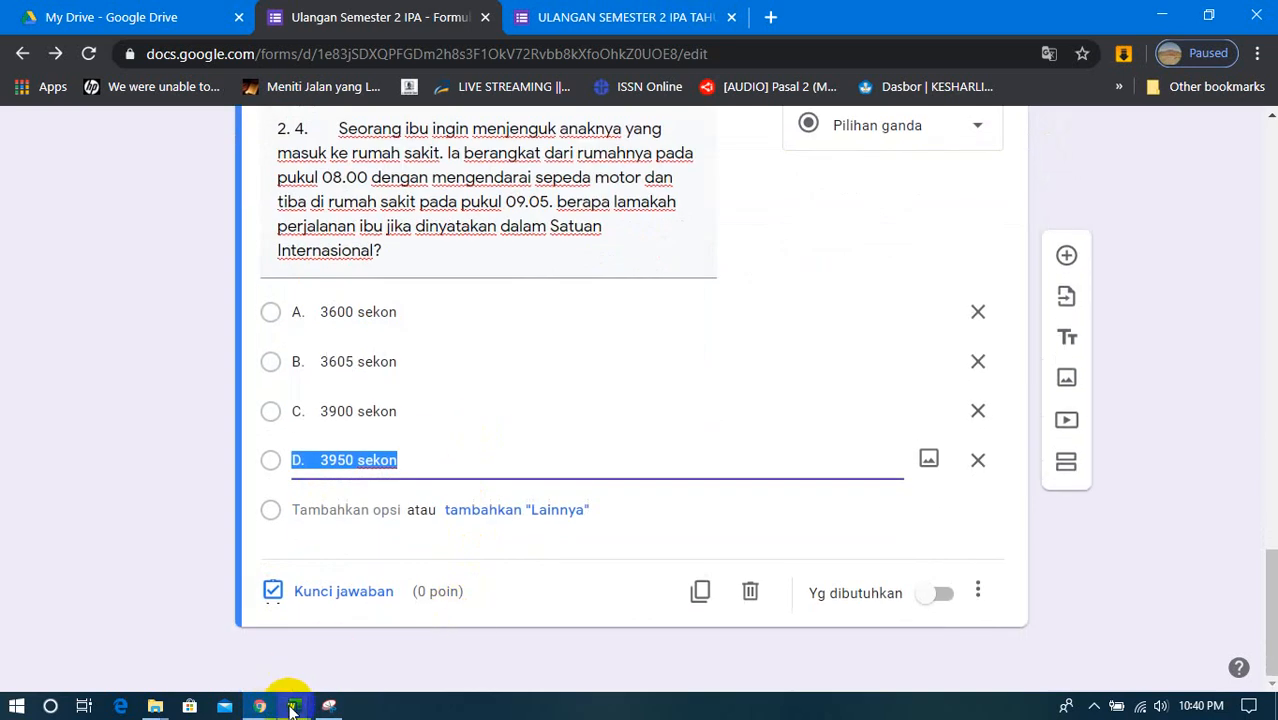
{"action": "left_click", "coordinate": [374, 660]}
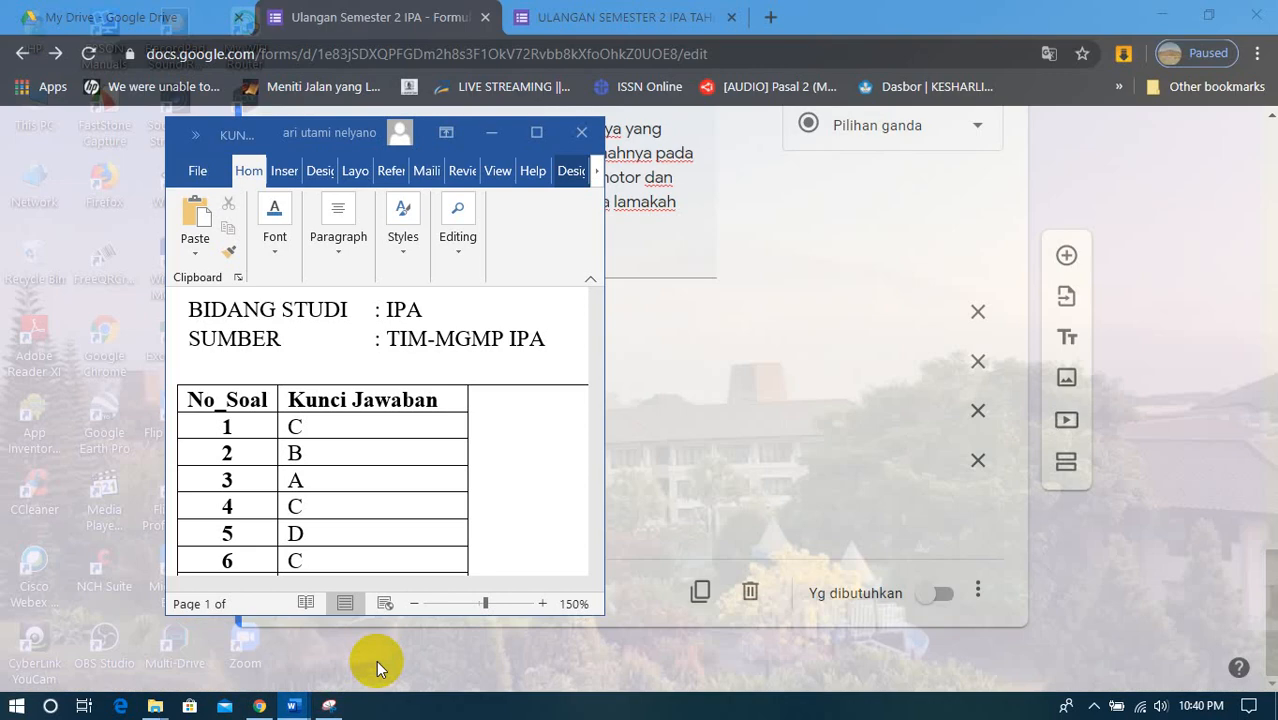
{"action": "scroll", "coordinate": [391, 534], "scroll_direction": "down", "scroll_amount": 2}
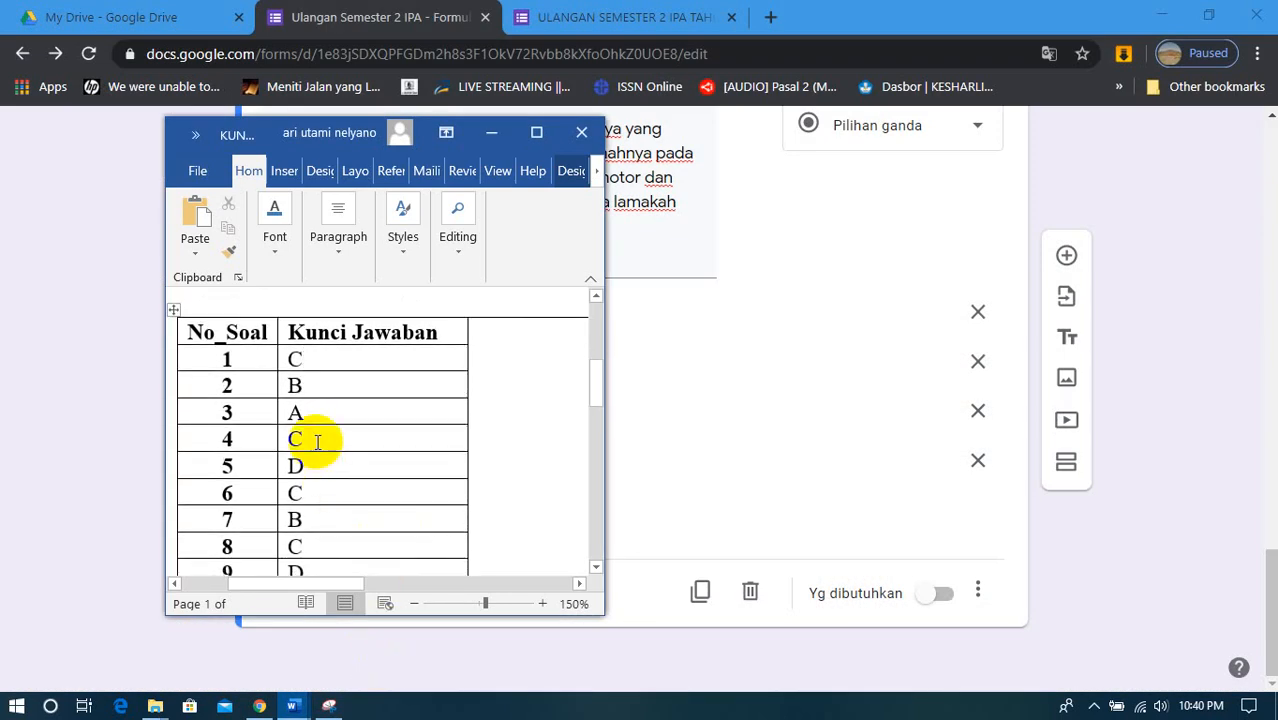
{"action": "left_click", "coordinate": [495, 132]}
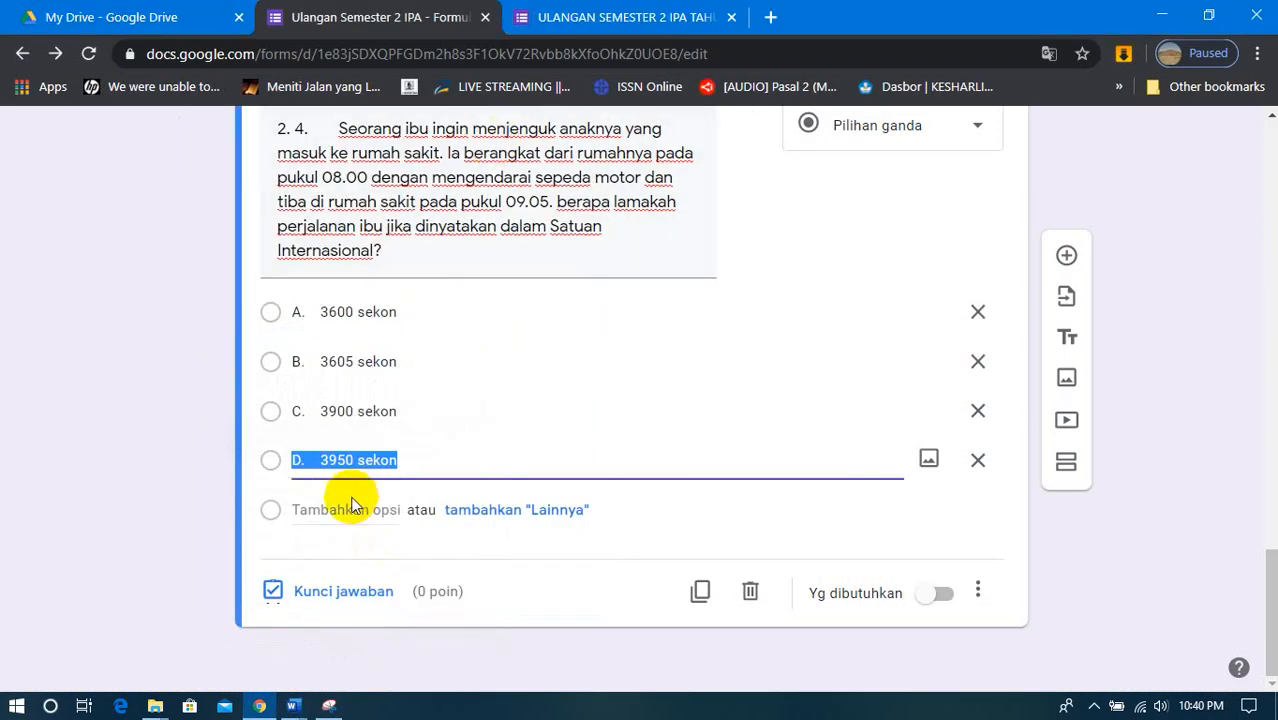
- Set question 2's answer key to C. 3900 sekon, worth 20 points
{"action": "left_click", "coordinate": [325, 591]}
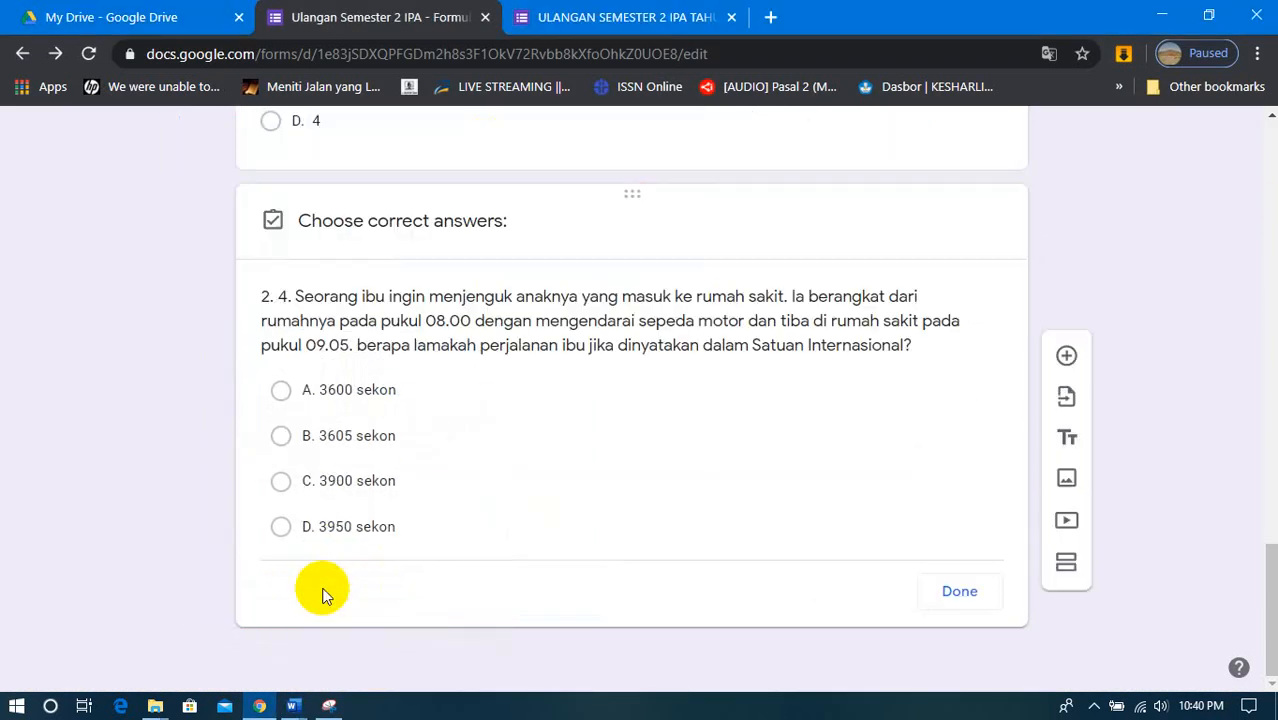
{"action": "left_click", "coordinate": [283, 508]}
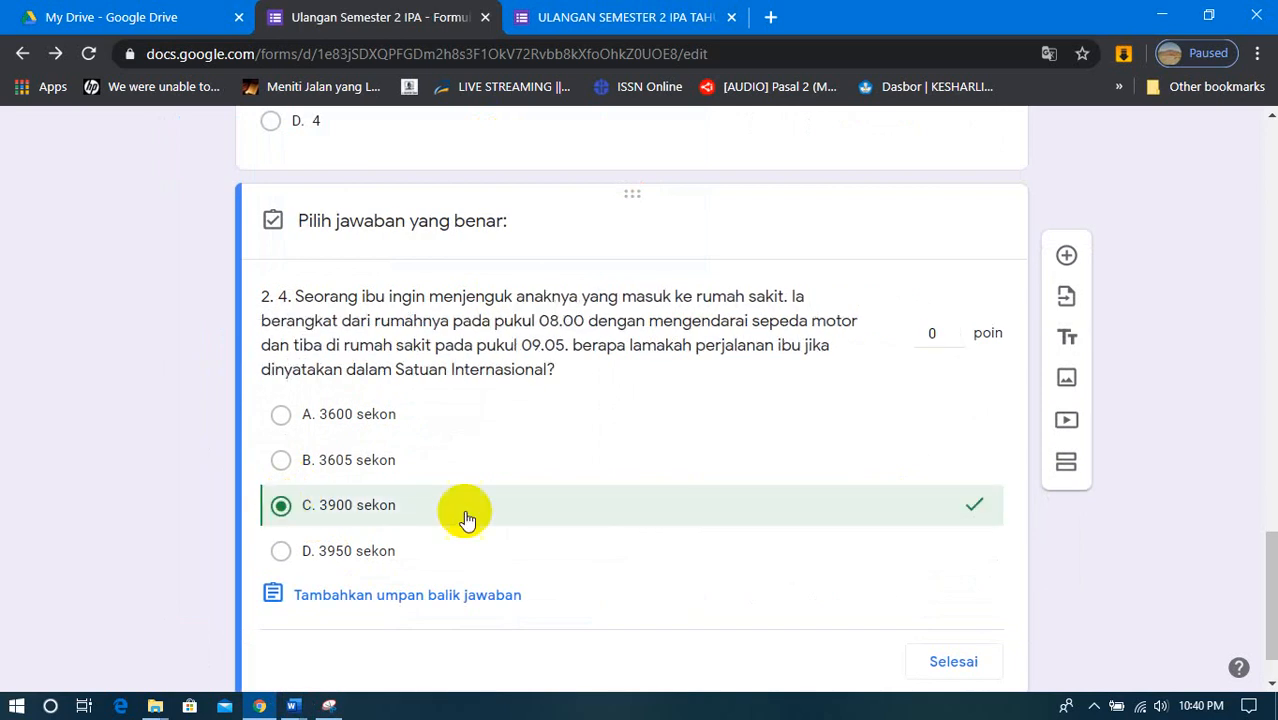
{"action": "left_click", "coordinate": [931, 336]}
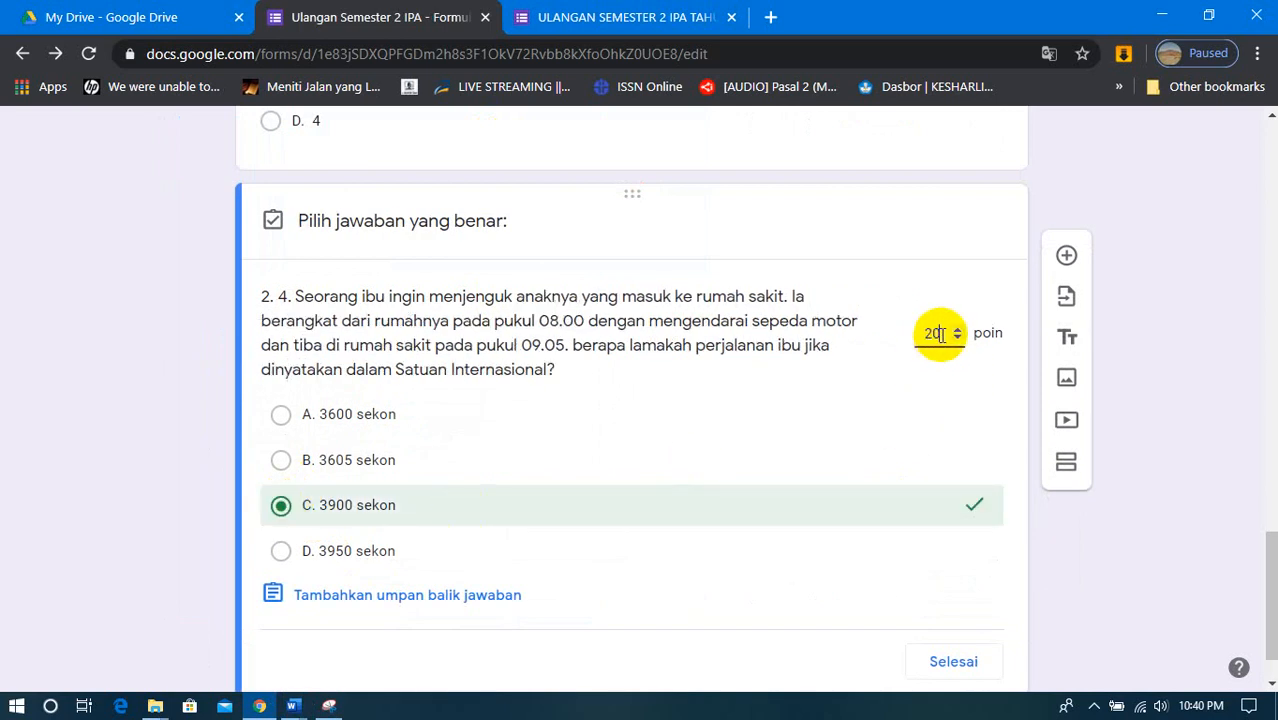
{"action": "left_click", "coordinate": [953, 662]}
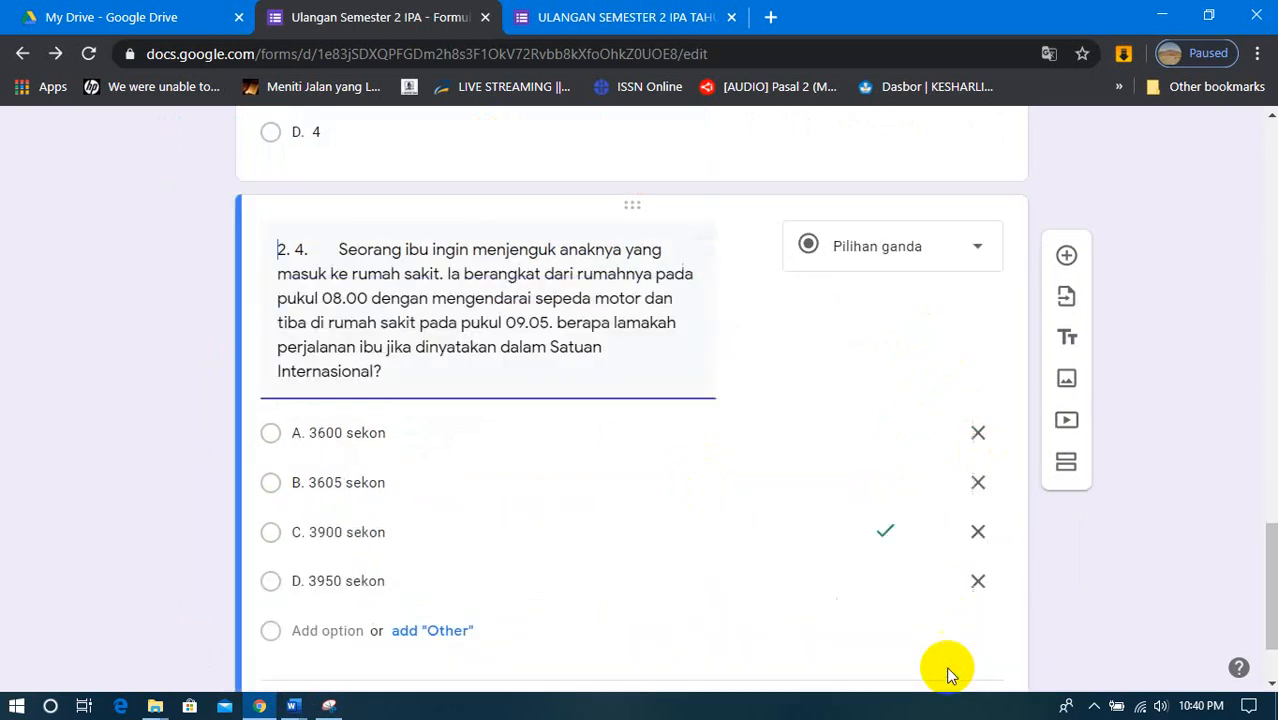
- Add a new question below question 2, and remove the pasted number "4." and extra spacing from question 2's text
{"action": "left_click", "coordinate": [1064, 260]}
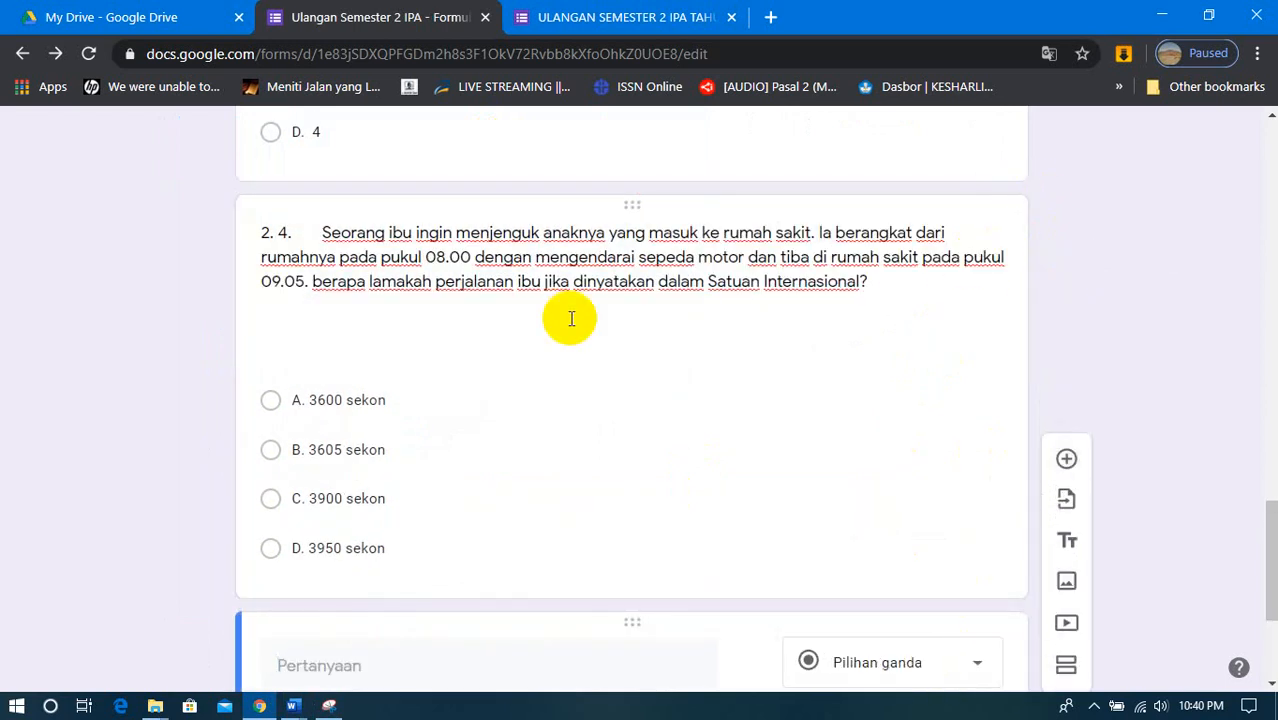
{"action": "left_click", "coordinate": [307, 235]}
{"action": "left_click", "coordinate": [307, 237]}
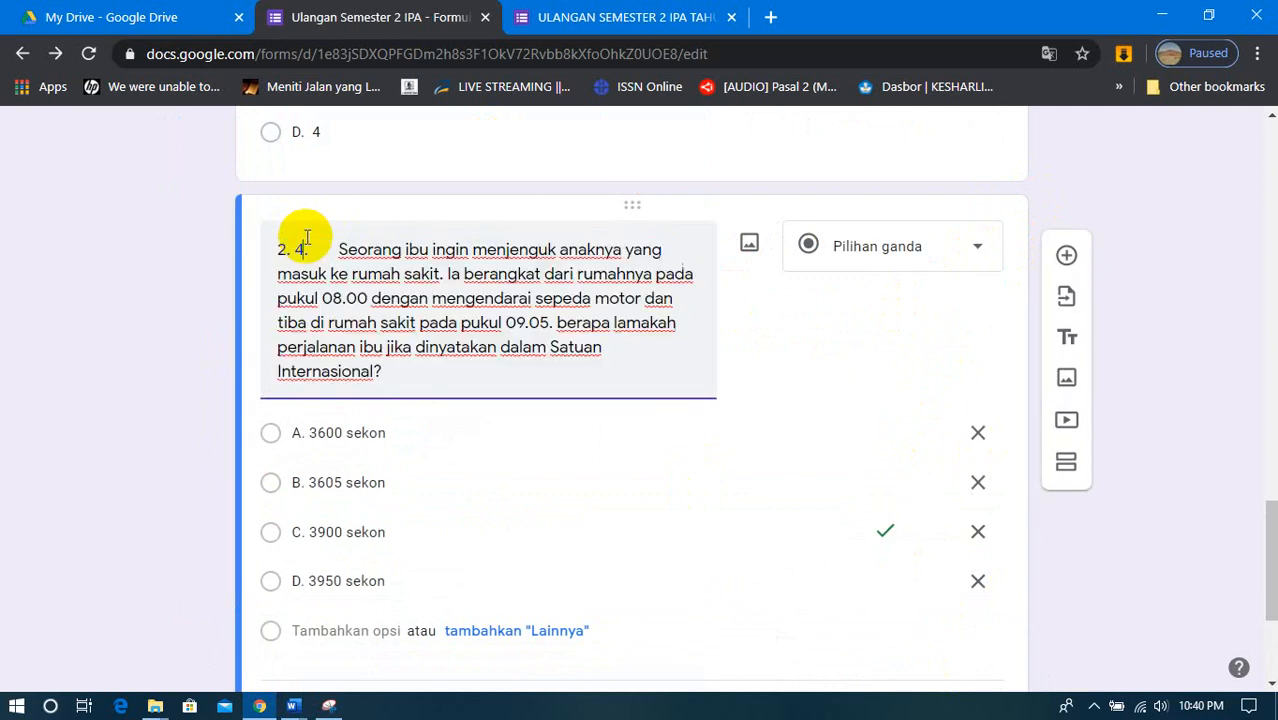
{"action": "key", "text": "BackSpace"}
{"action": "key", "text": "BackSpace"}
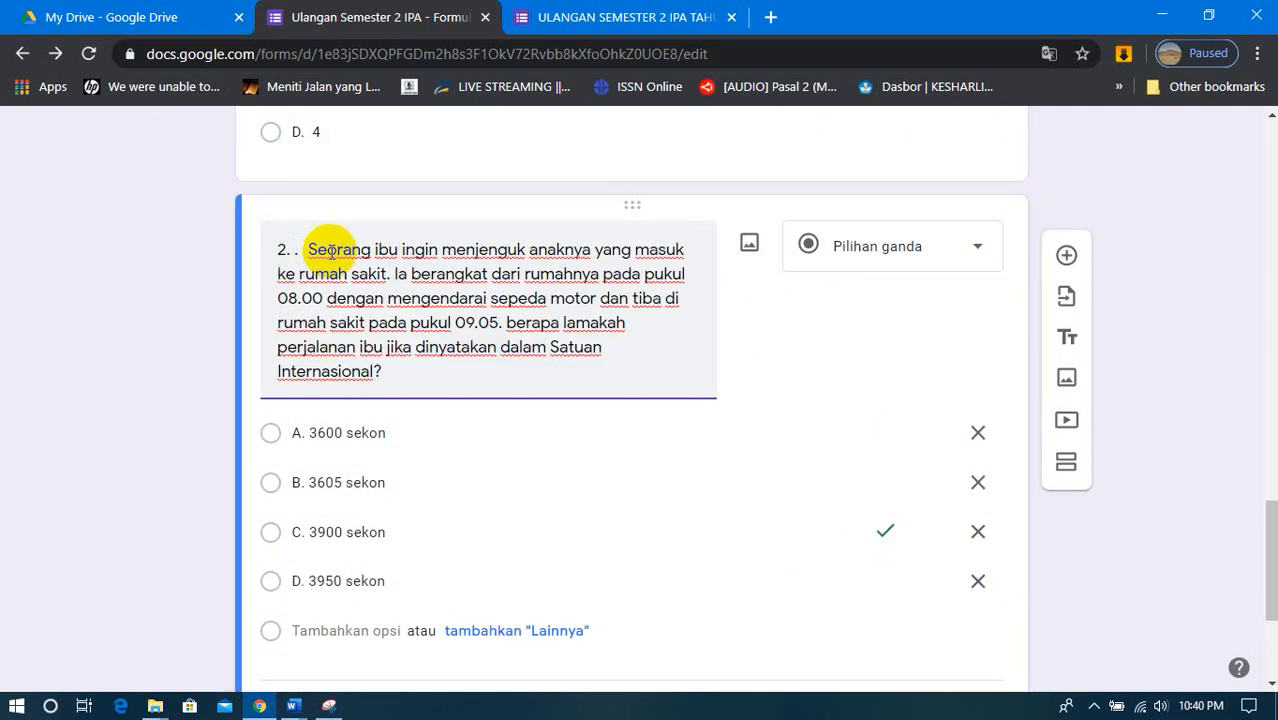
{"action": "key", "text": "Delete"}
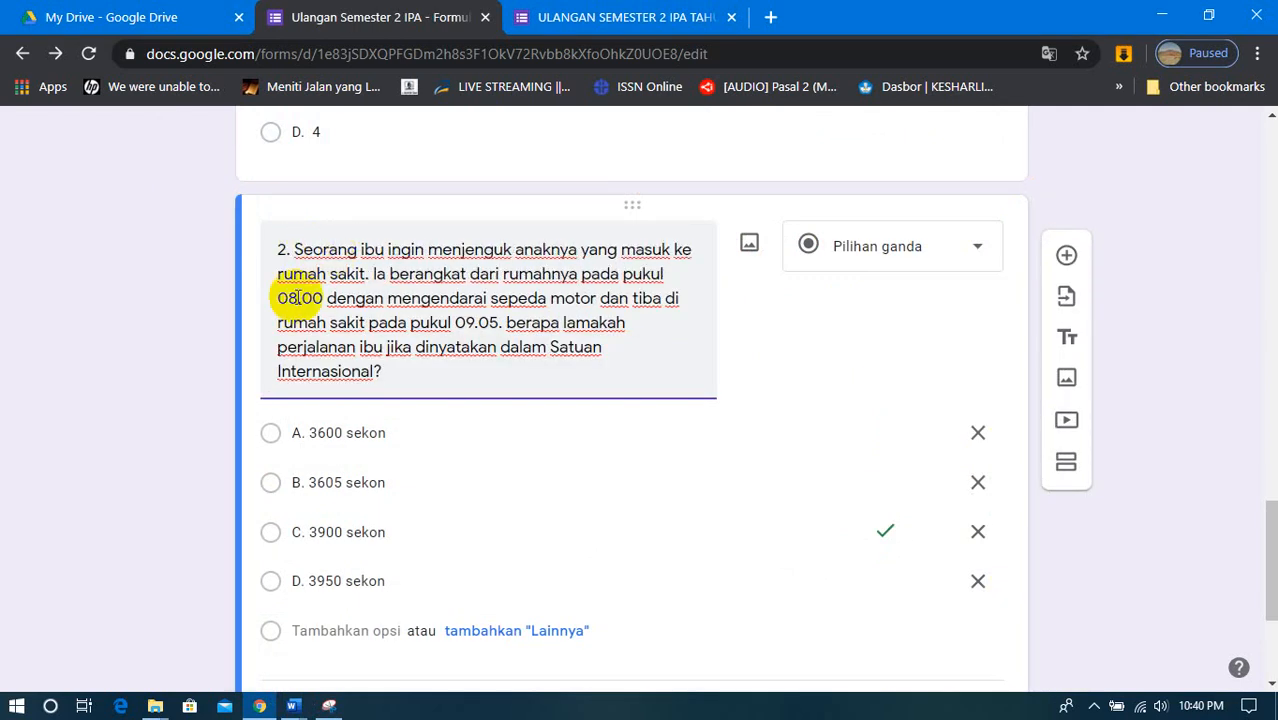
- Start the new question's text with "3." and copy the sentence "Perhatikan beberapa kegiatan di bawah ini" from the SOAL PAS Word document
{"action": "scroll", "coordinate": [428, 360], "scroll_direction": "down", "scroll_amount": 3}
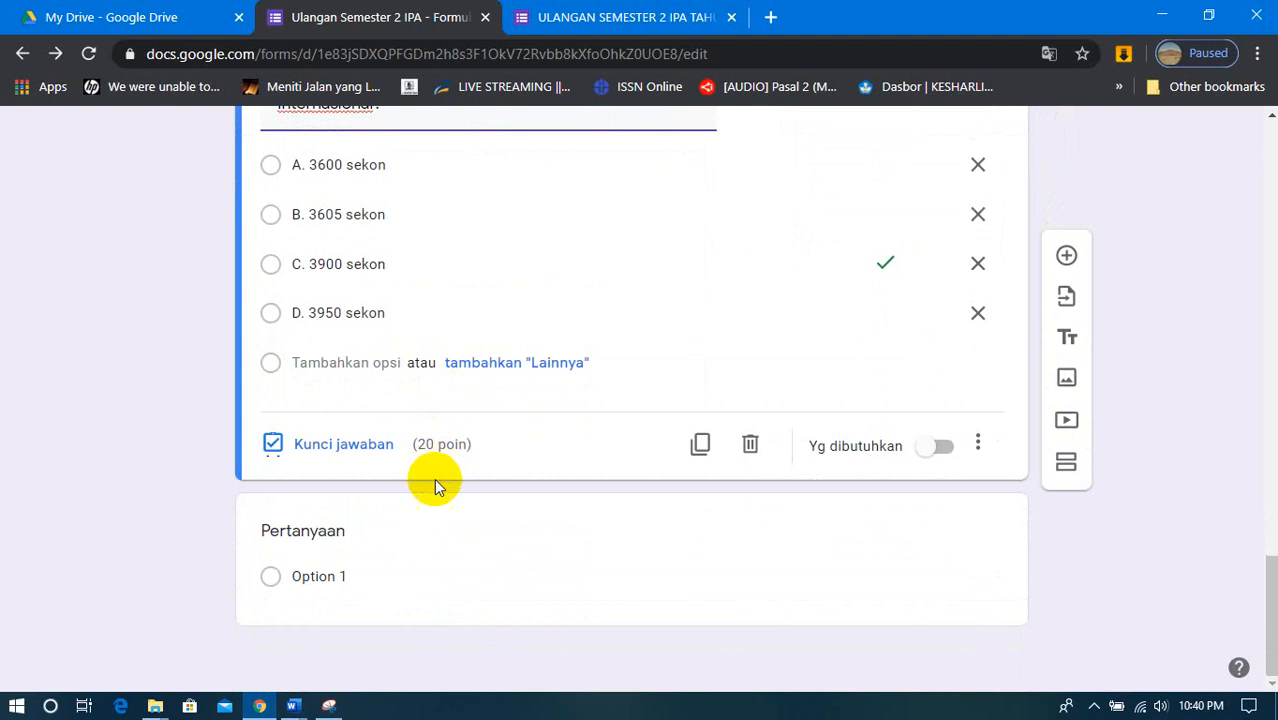
{"action": "left_click", "coordinate": [331, 540]}
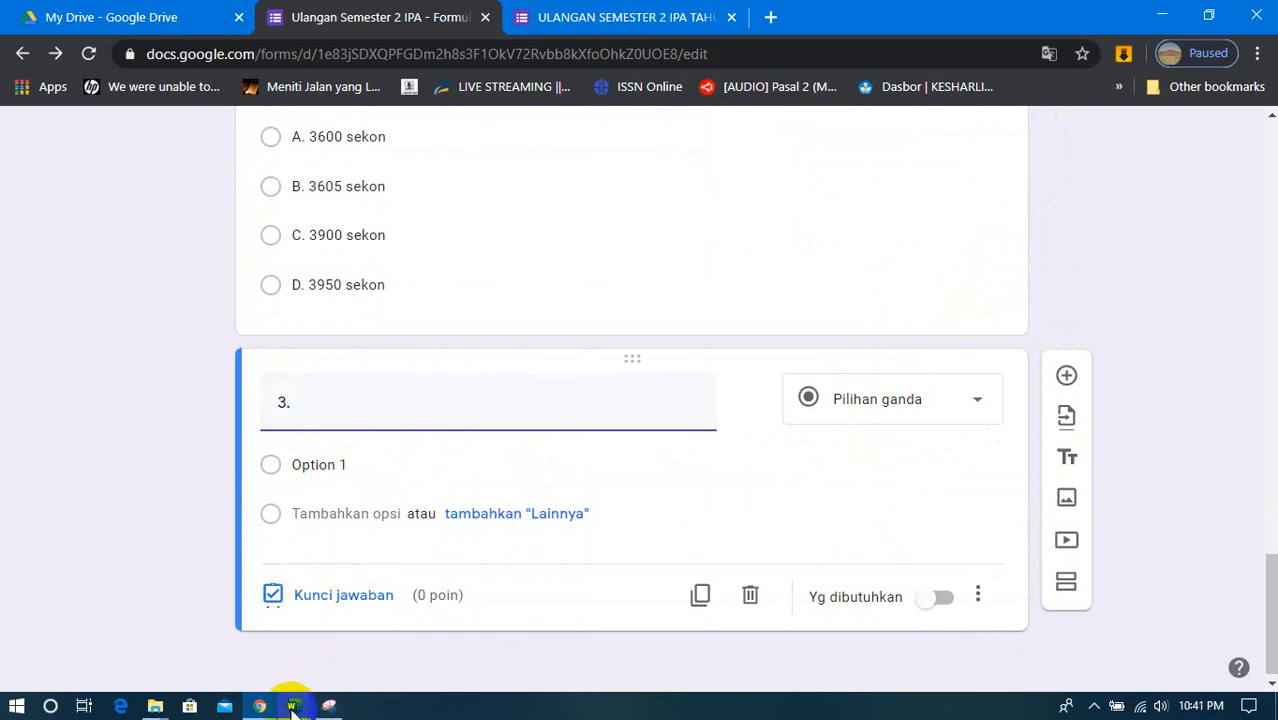
{"action": "mouse_move", "coordinate": [292, 706]}
{"action": "left_click", "coordinate": [286, 662]}
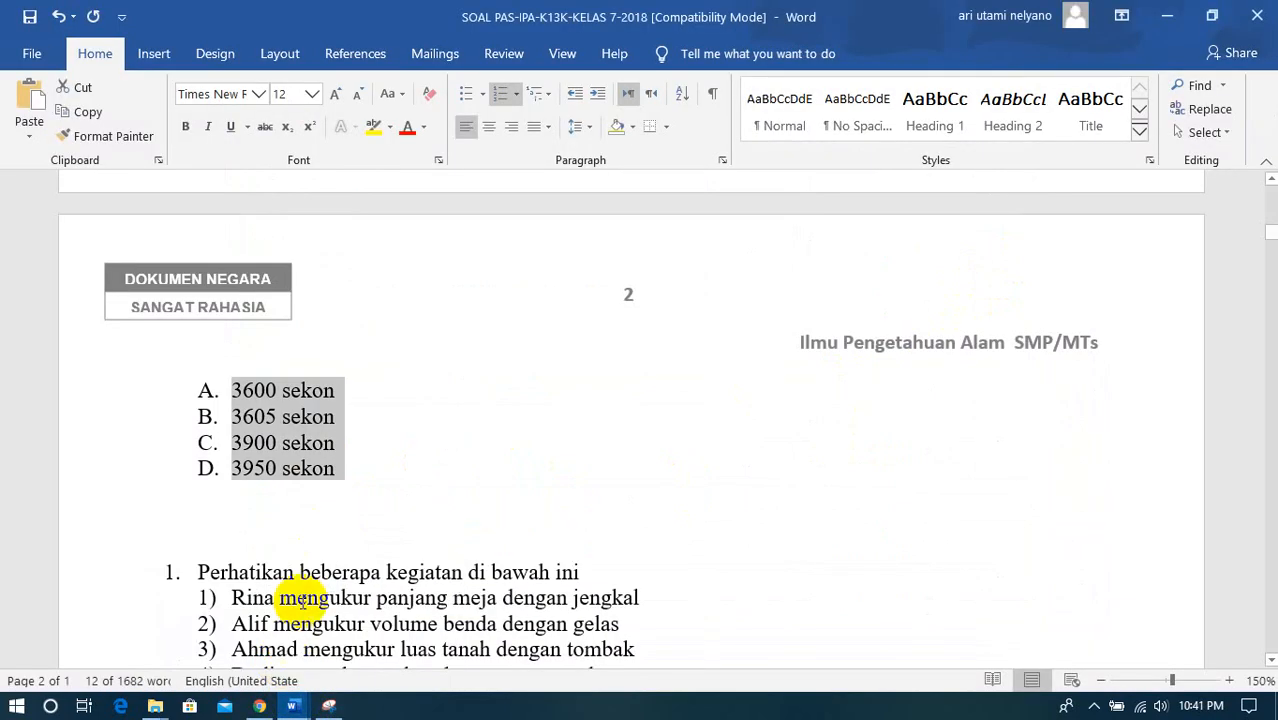
{"action": "scroll", "coordinate": [360, 508], "scroll_direction": "down", "scroll_amount": 3}
{"action": "scroll", "coordinate": [362, 508], "scroll_direction": "down", "scroll_amount": 1}
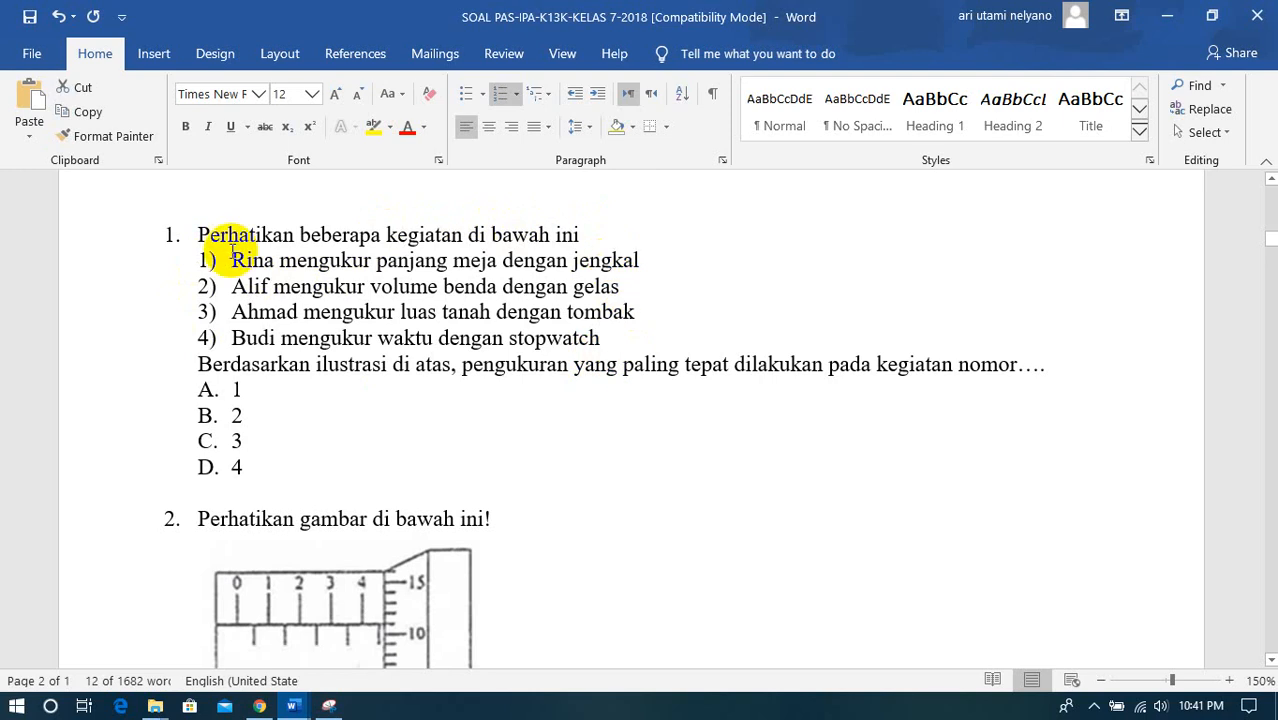
{"action": "left_click_drag", "start_coordinate": [200, 236], "coordinate": [586, 242]}
{"action": "right_click", "coordinate": [588, 244]}
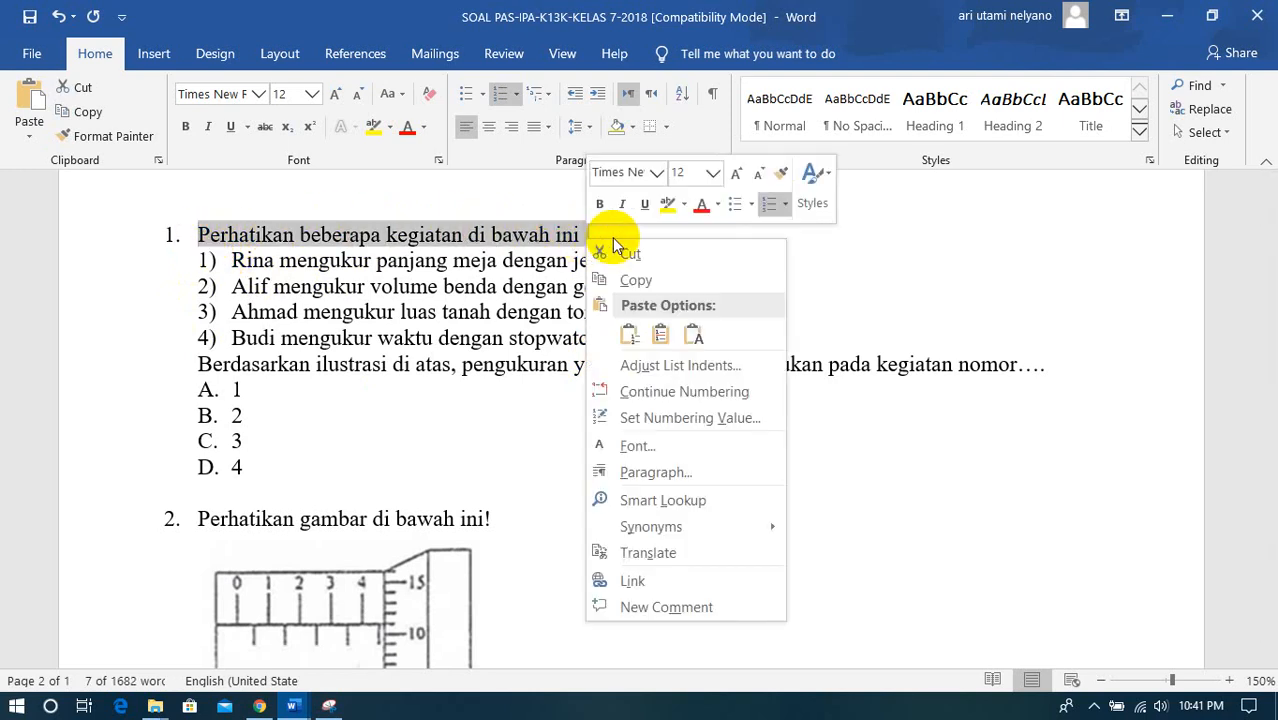
{"action": "left_click", "coordinate": [634, 280]}
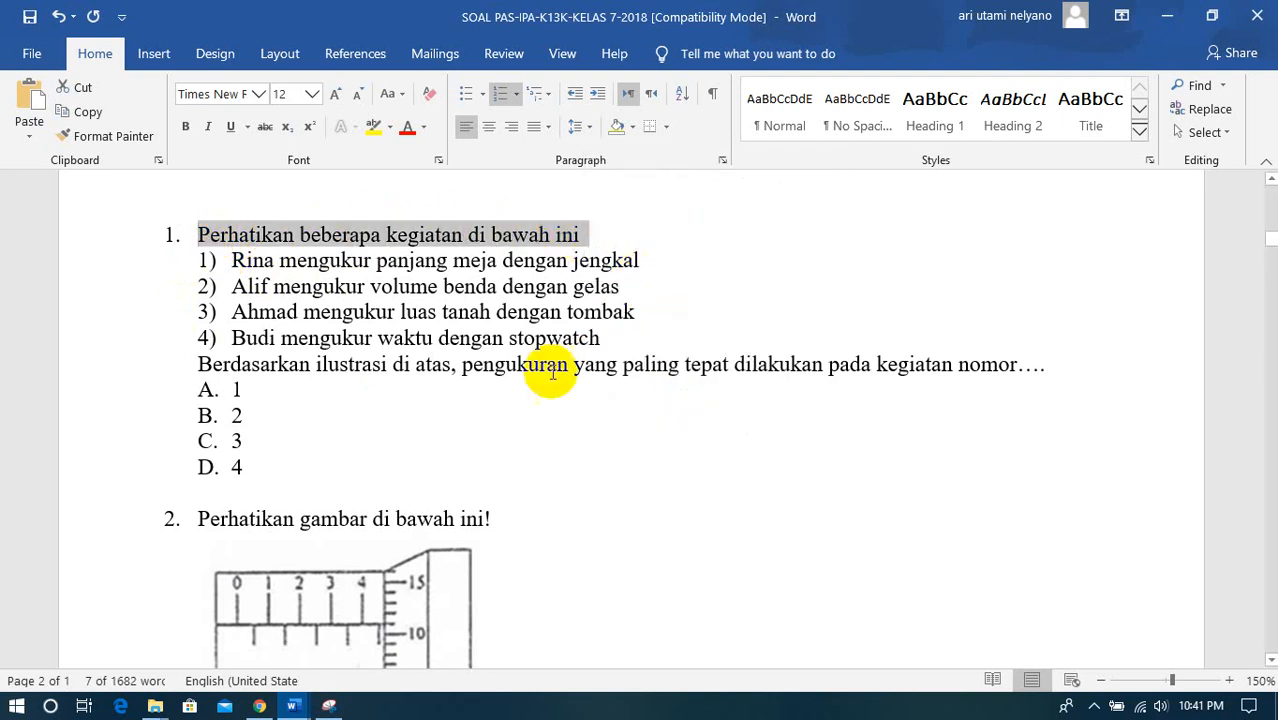
- Paste the copied sentence after "3." in the form question and remove the pasted number "1."
{"action": "left_click", "coordinate": [260, 708]}
{"action": "right_click", "coordinate": [325, 400]}
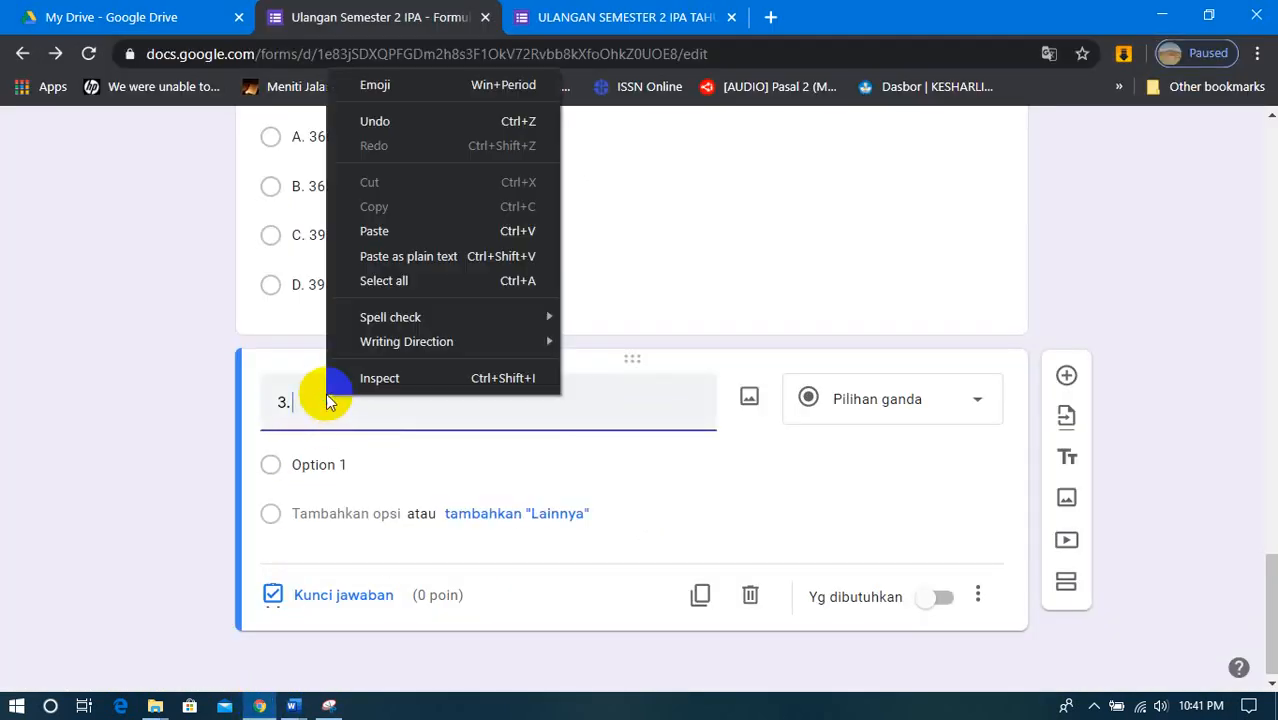
{"action": "left_click", "coordinate": [374, 231]}
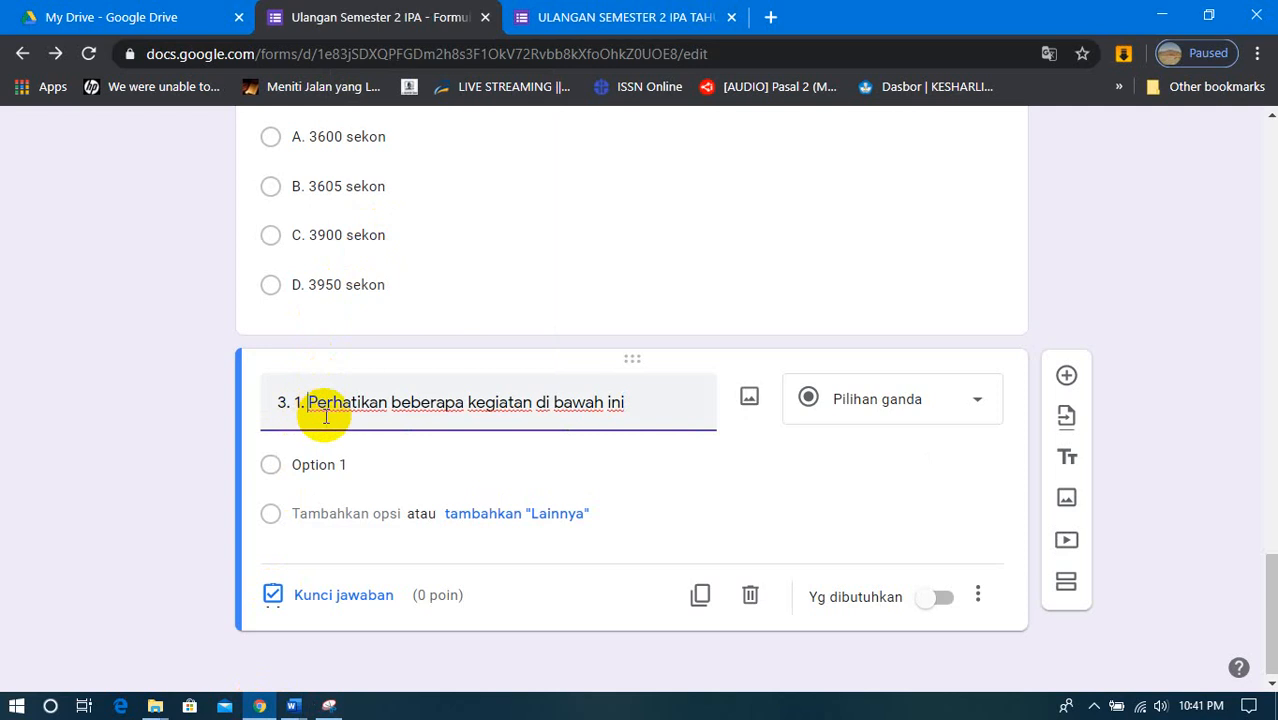
{"action": "key", "text": "BackSpace"}
{"action": "key", "text": "BackSpace"}
{"action": "key", "text": "BackSpace"}
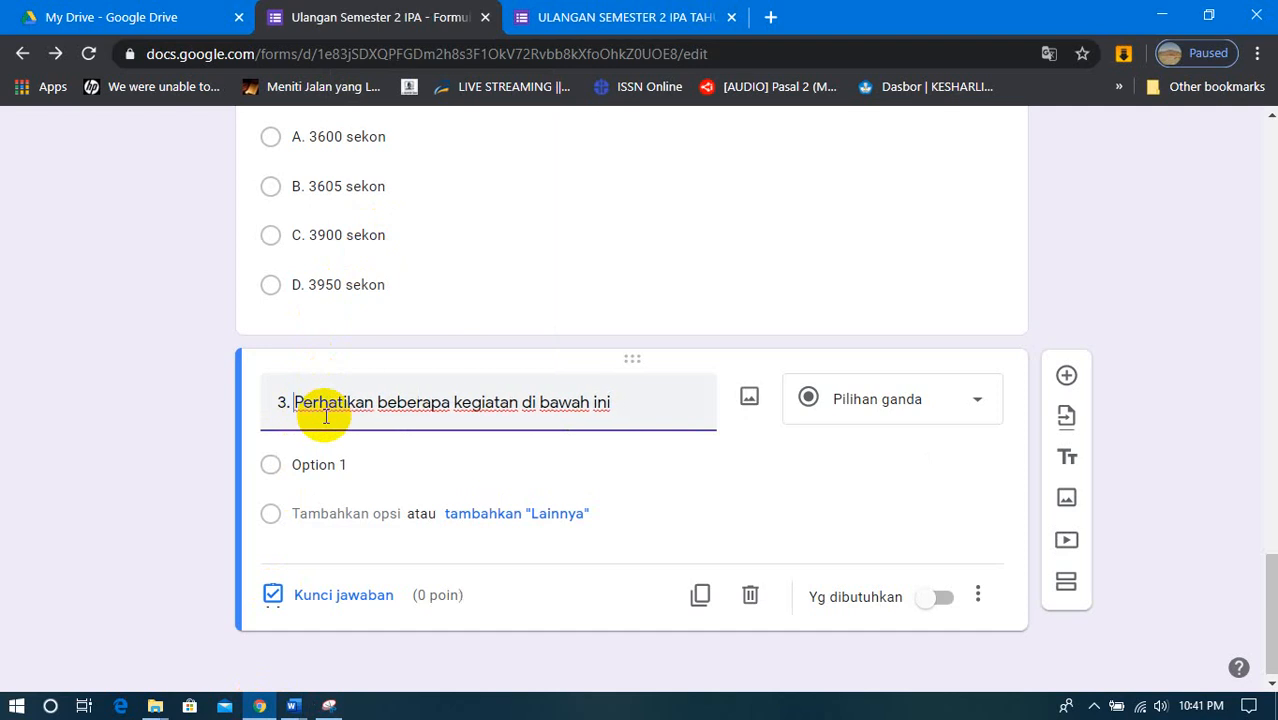
- In the SOAL PAS Word document, capture the four numbered activities from Rina to Budi with the Snipping Tool
{"action": "left_click", "coordinate": [296, 706]}
{"action": "left_click", "coordinate": [295, 660]}
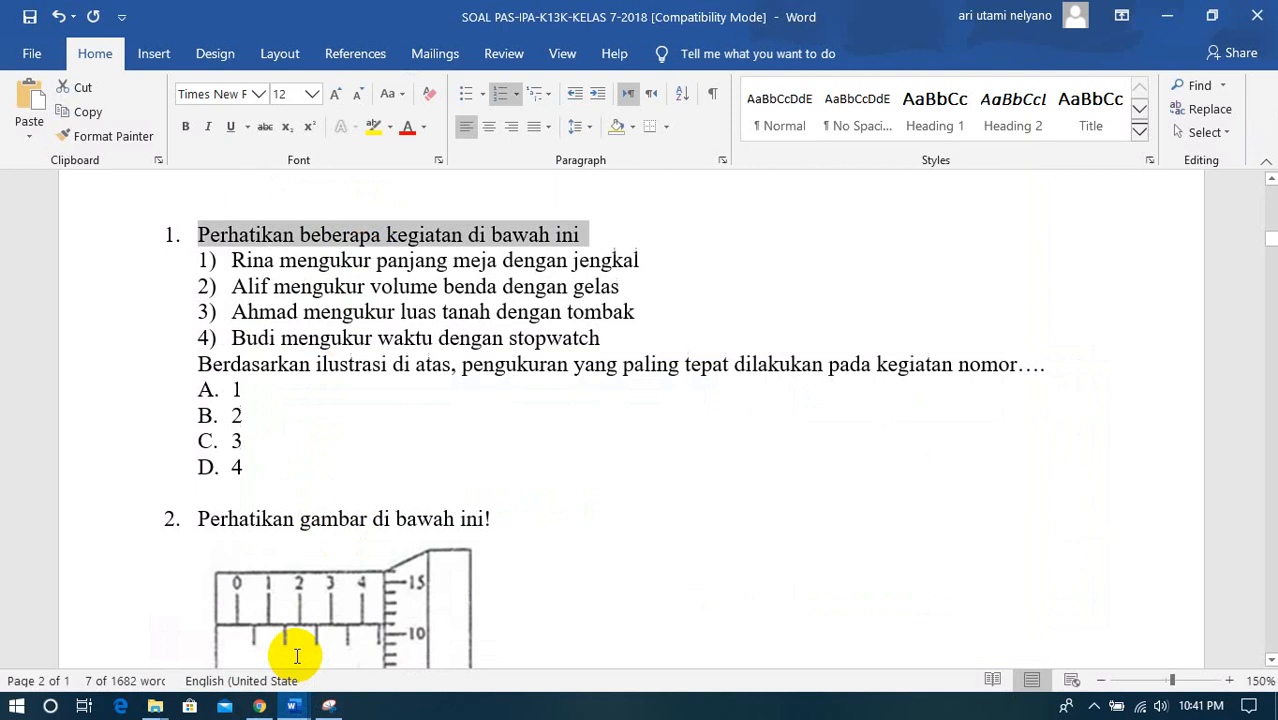
{"action": "left_click", "coordinate": [236, 259]}
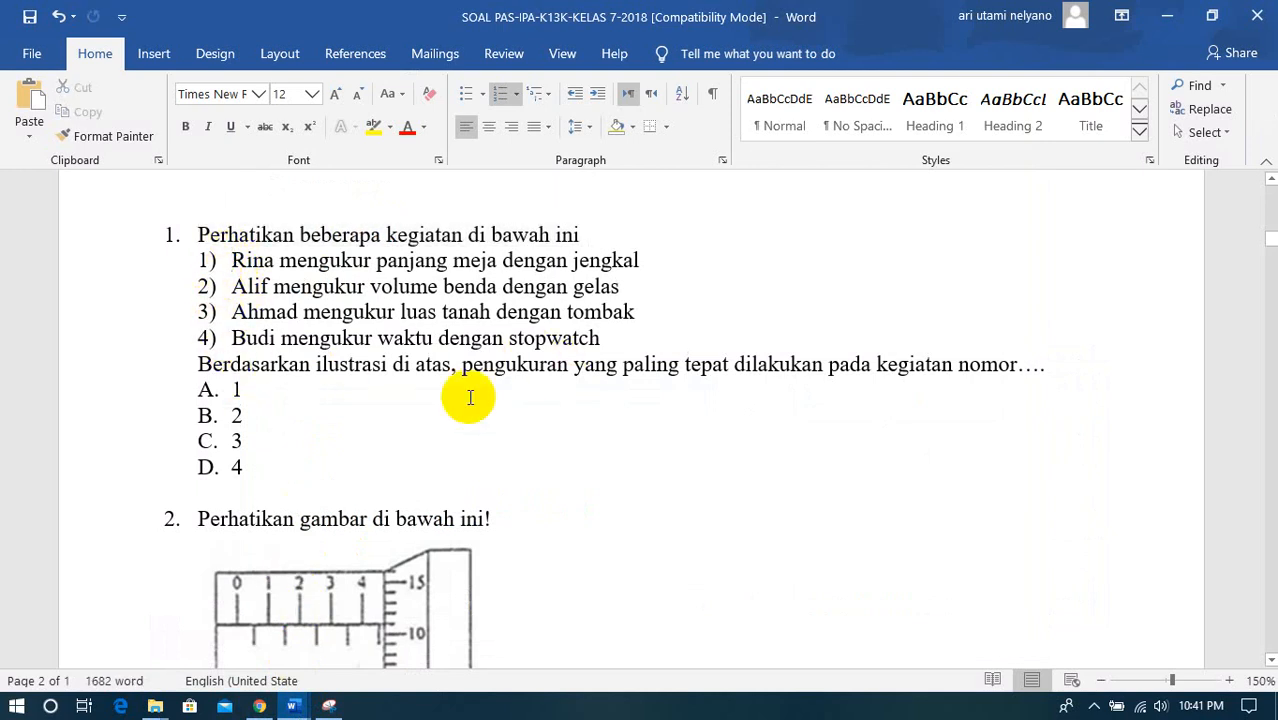
{"action": "left_click", "coordinate": [401, 410]}
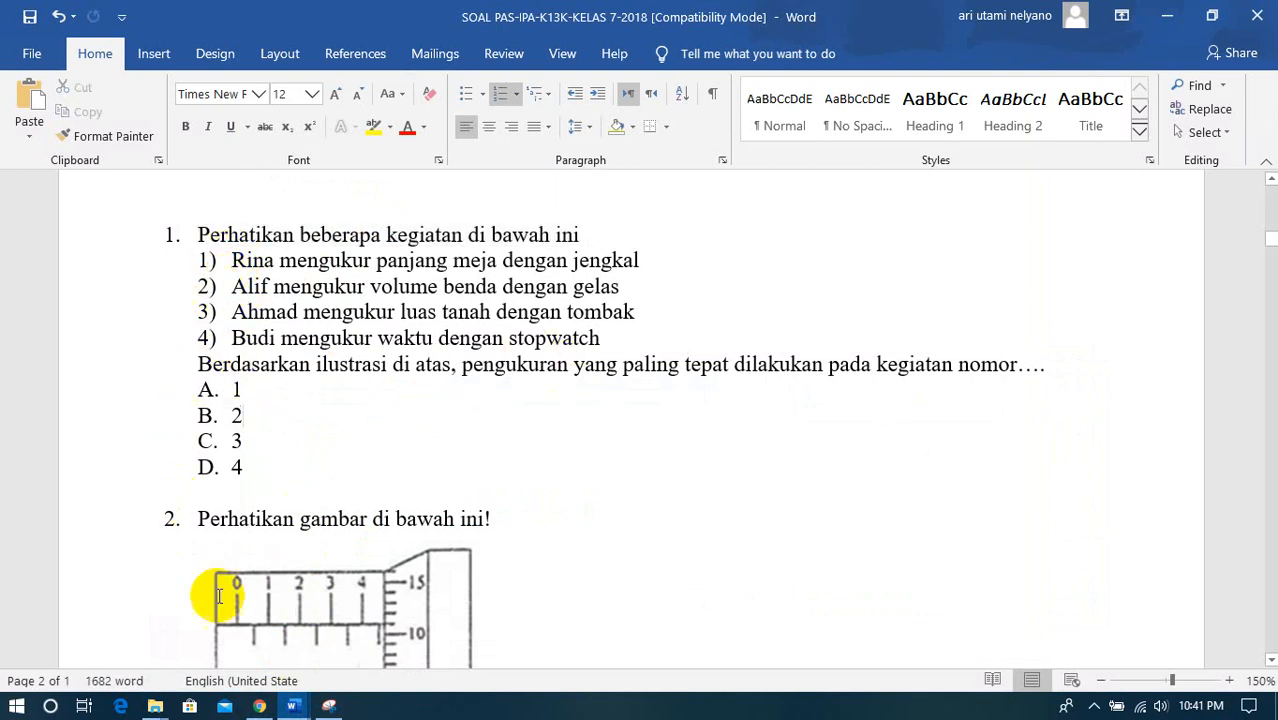
{"action": "left_click", "coordinate": [329, 706]}
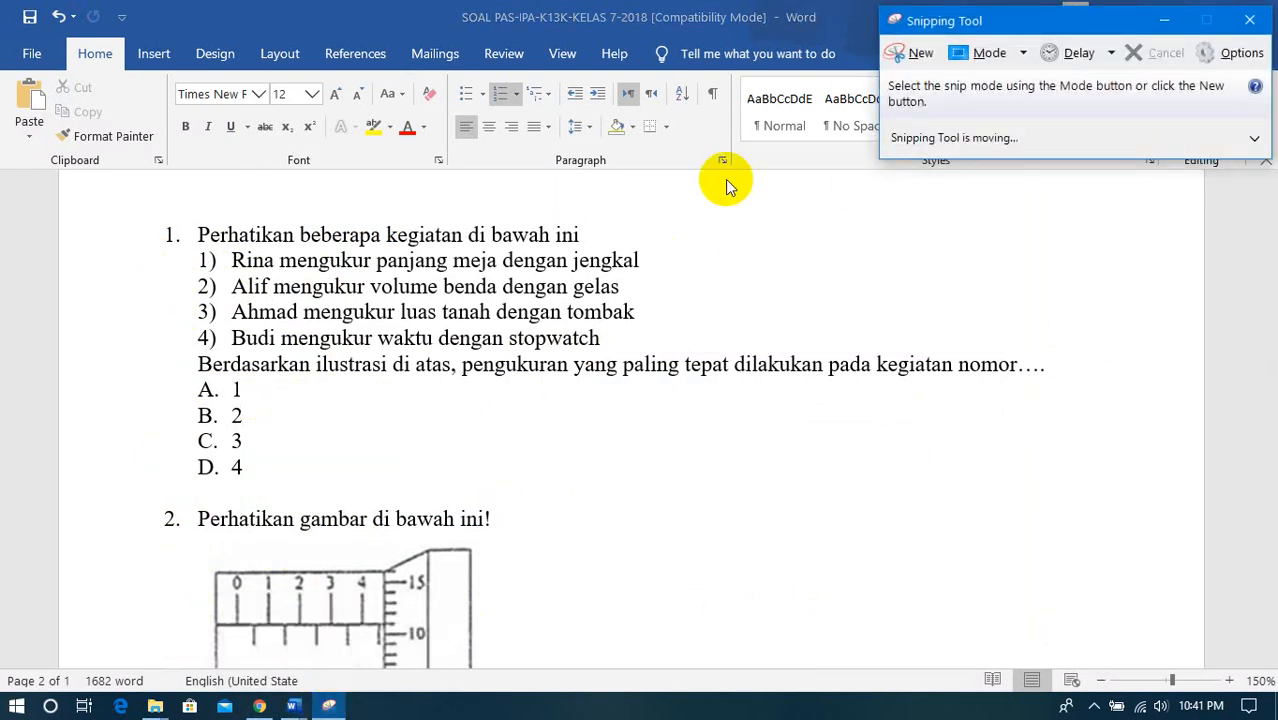
{"action": "left_click", "coordinate": [912, 54]}
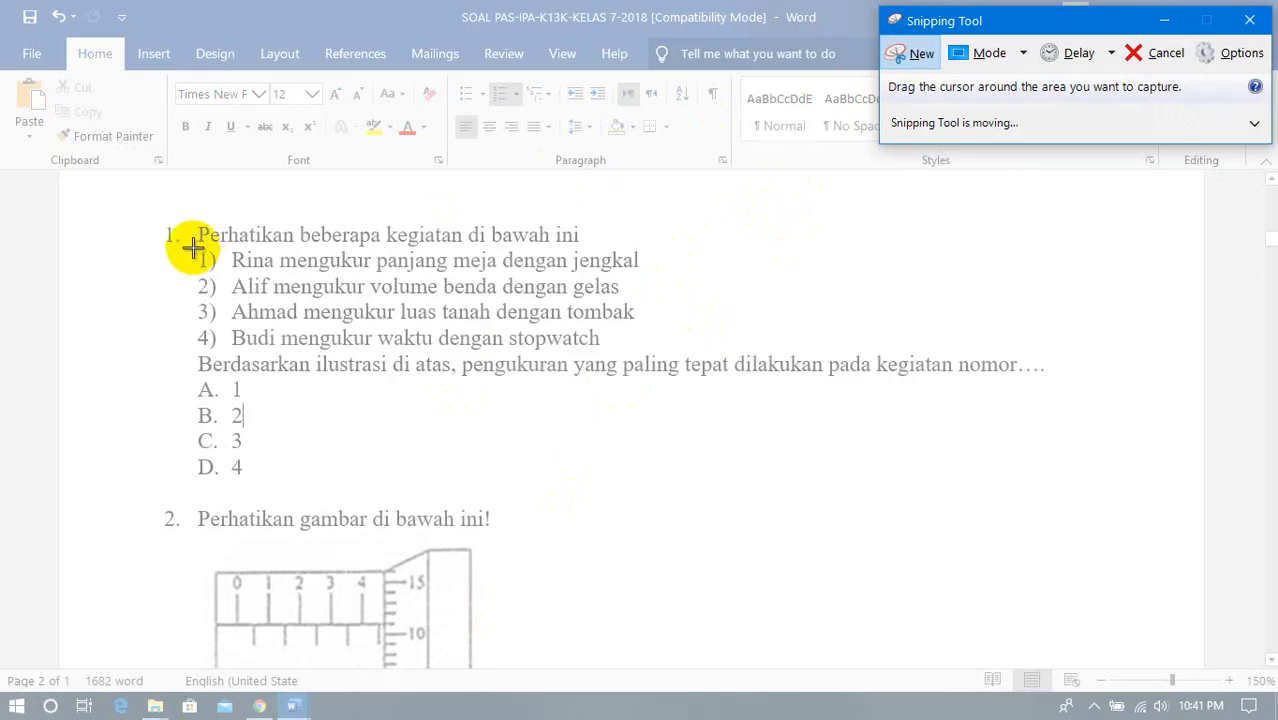
{"action": "left_click_drag", "start_coordinate": [193, 247], "coordinate": [657, 352]}
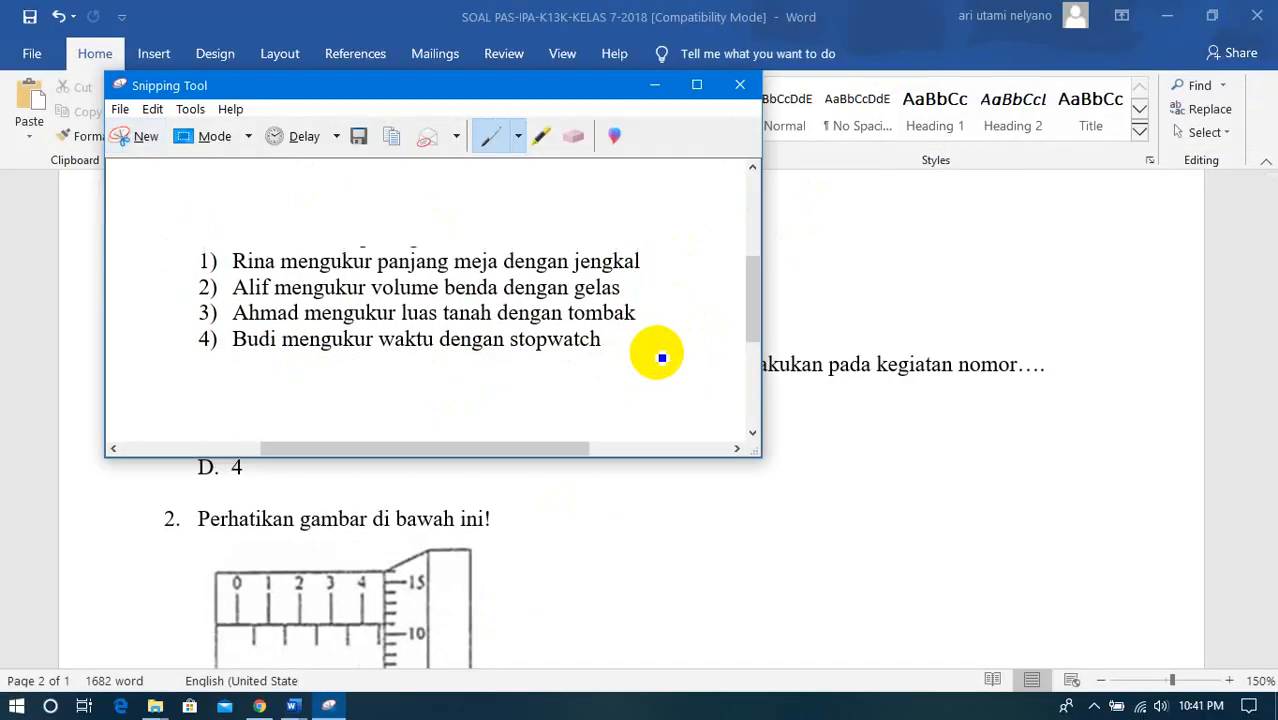
- Save the snip as a PNG named 3 in the gambar soal ipa pas1 folder
{"action": "left_click", "coordinate": [118, 109]}
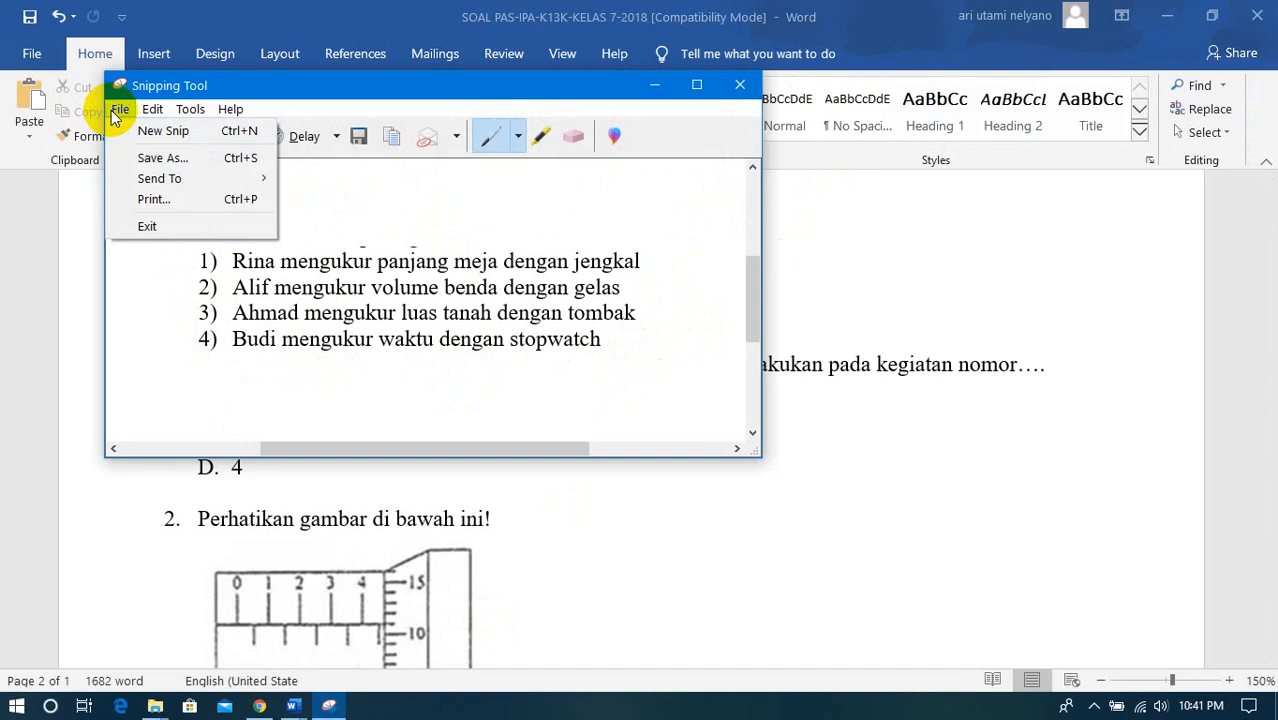
{"action": "left_click", "coordinate": [146, 158]}
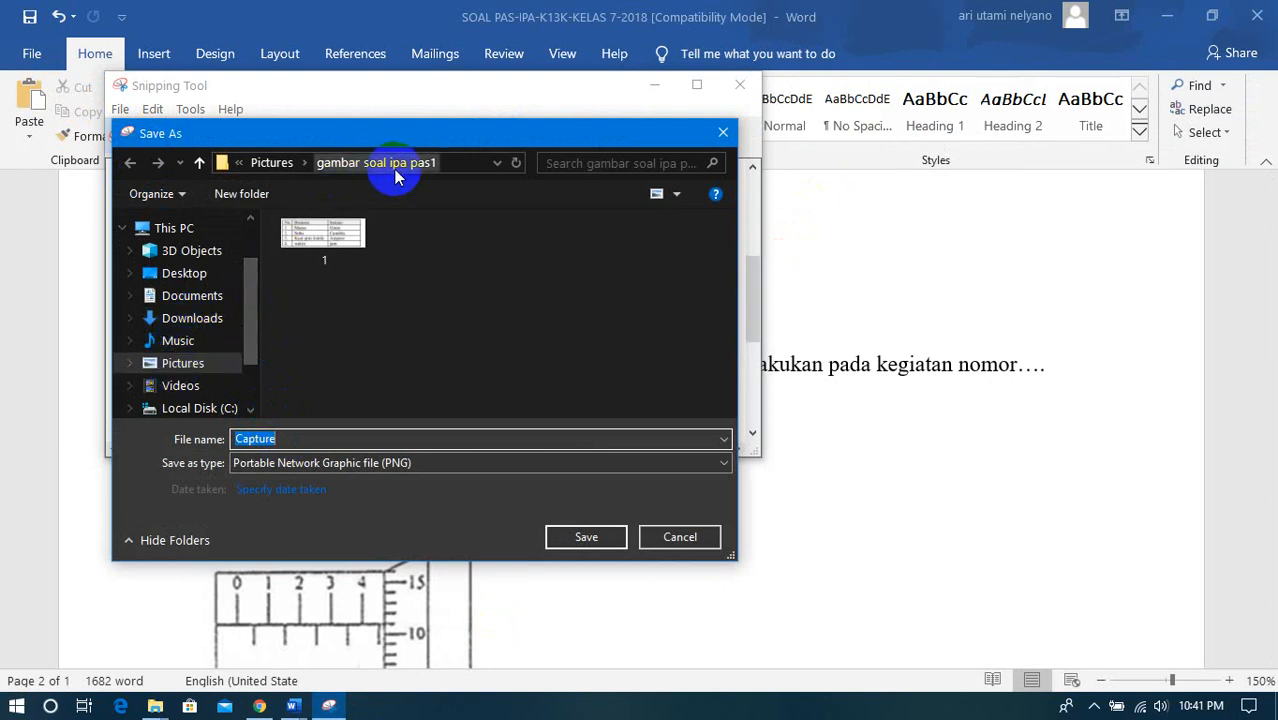
{"action": "type", "text": "3"}
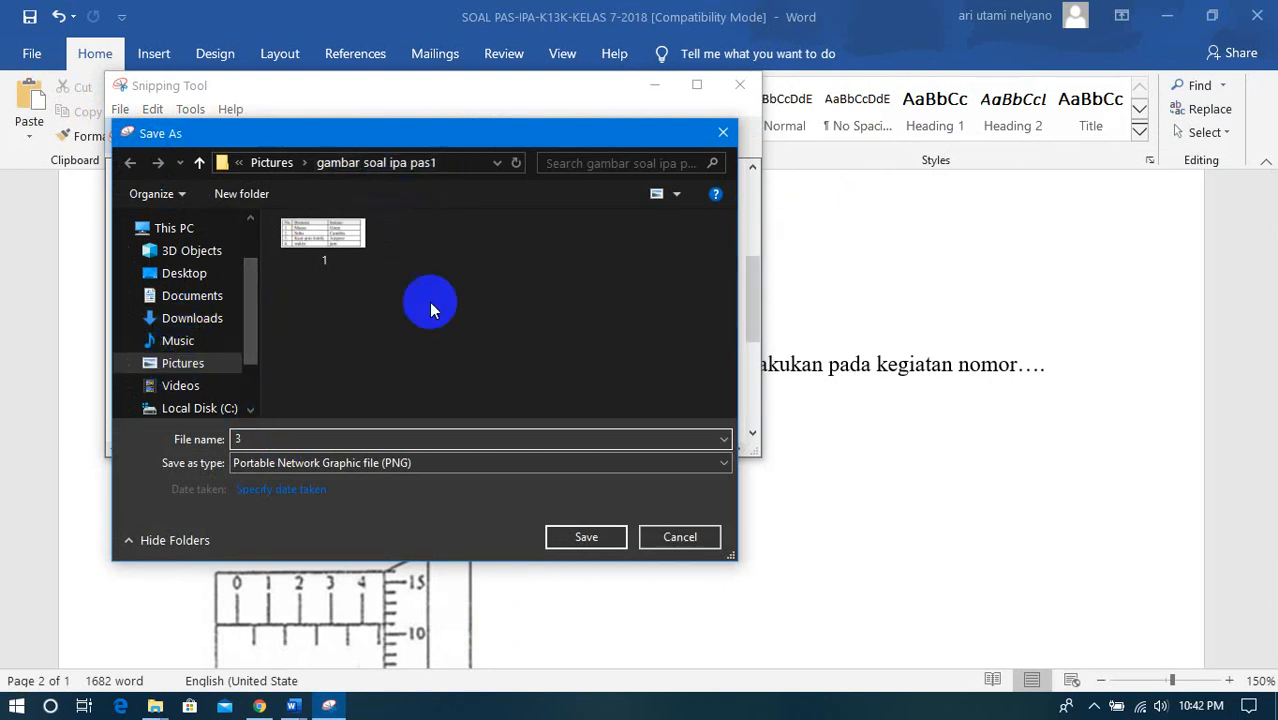
{"action": "left_click", "coordinate": [576, 537]}
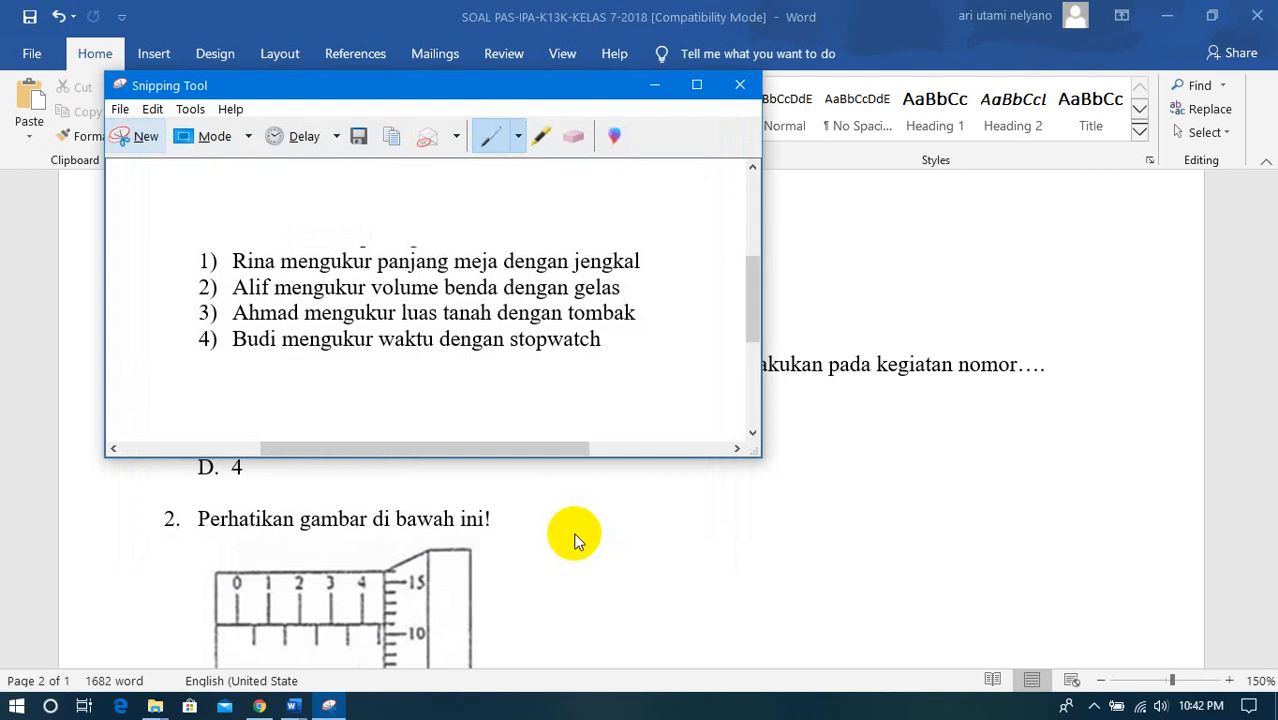
{"action": "left_click", "coordinate": [140, 138]}
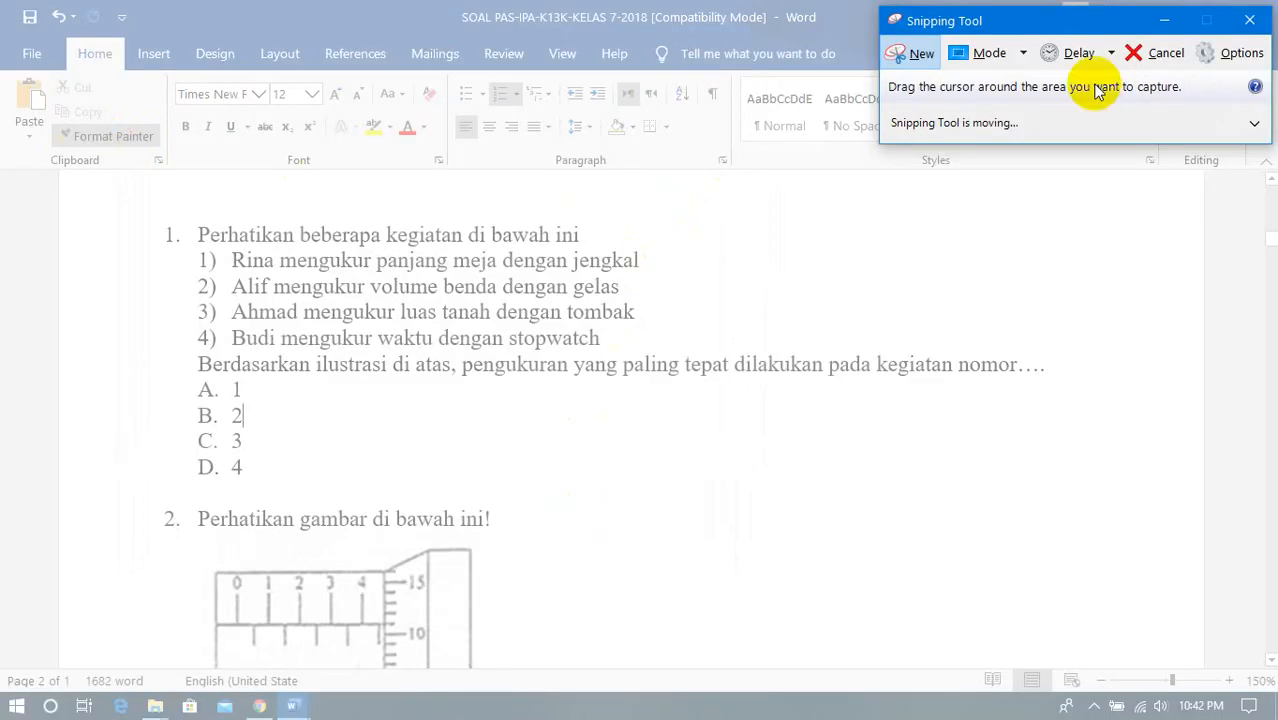
{"action": "left_click", "coordinate": [1148, 60]}
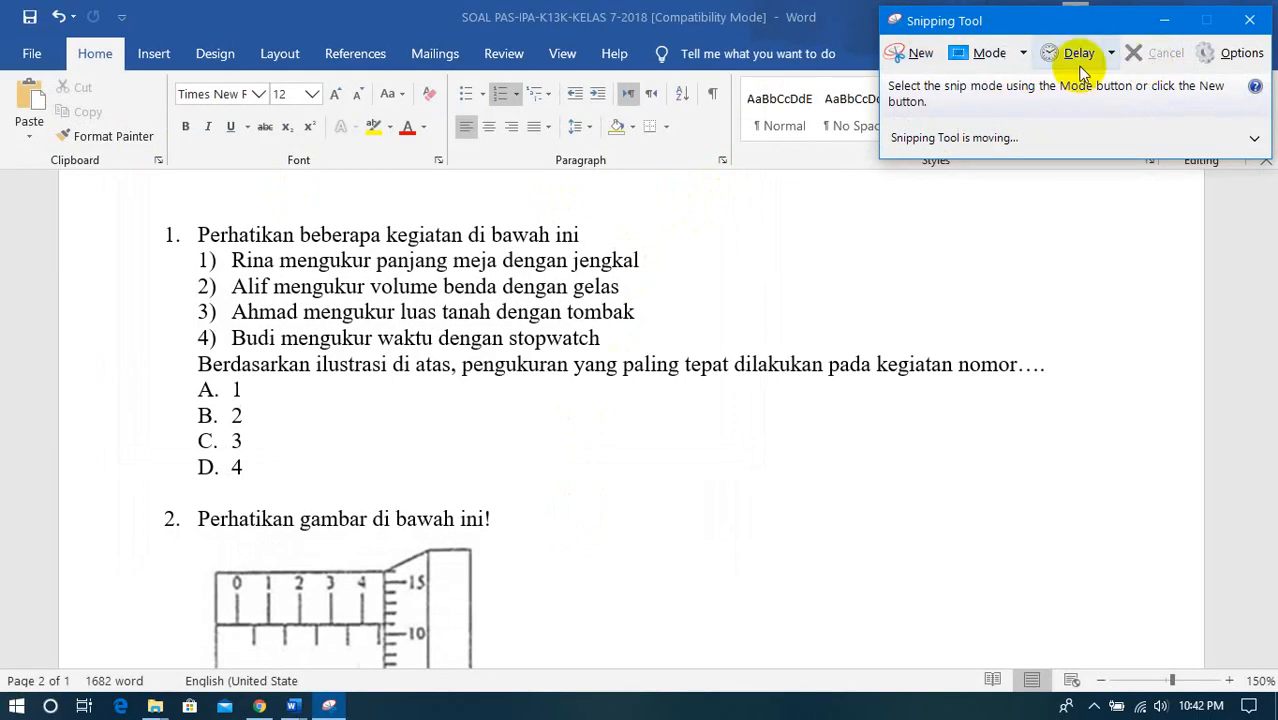
{"action": "left_click", "coordinate": [416, 407]}
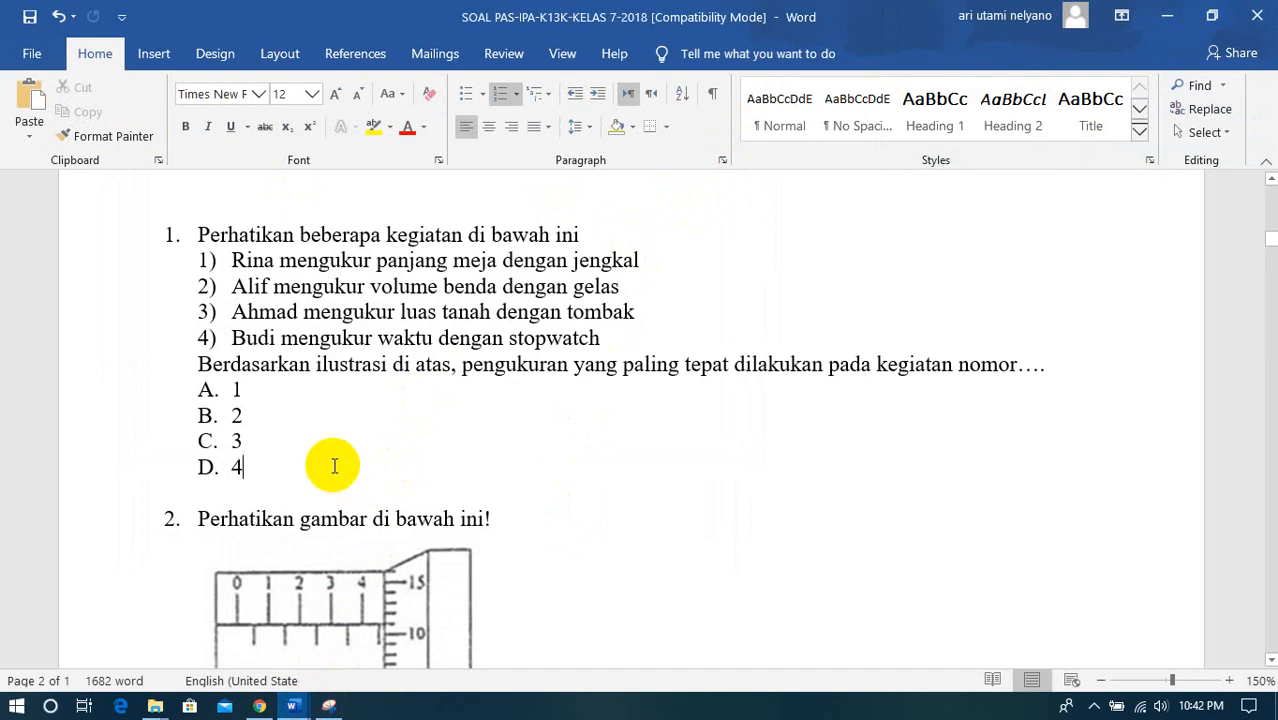
{"action": "scroll", "coordinate": [330, 458], "scroll_direction": "down", "scroll_amount": 4}
{"action": "scroll", "coordinate": [335, 465], "scroll_direction": "up", "scroll_amount": 3}
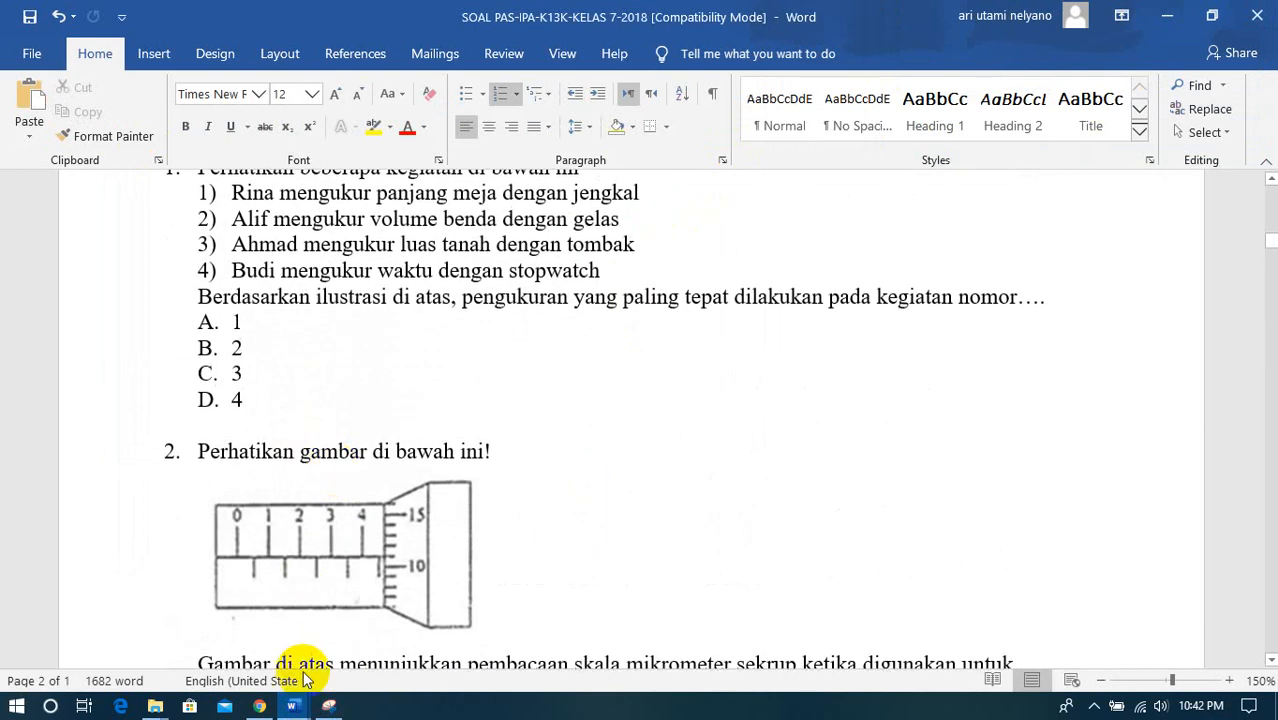
- Switch to the Google Forms quiz and insert image 3 from the gambar soal ipa pas1 folder into question 3
{"action": "left_click", "coordinate": [259, 706]}
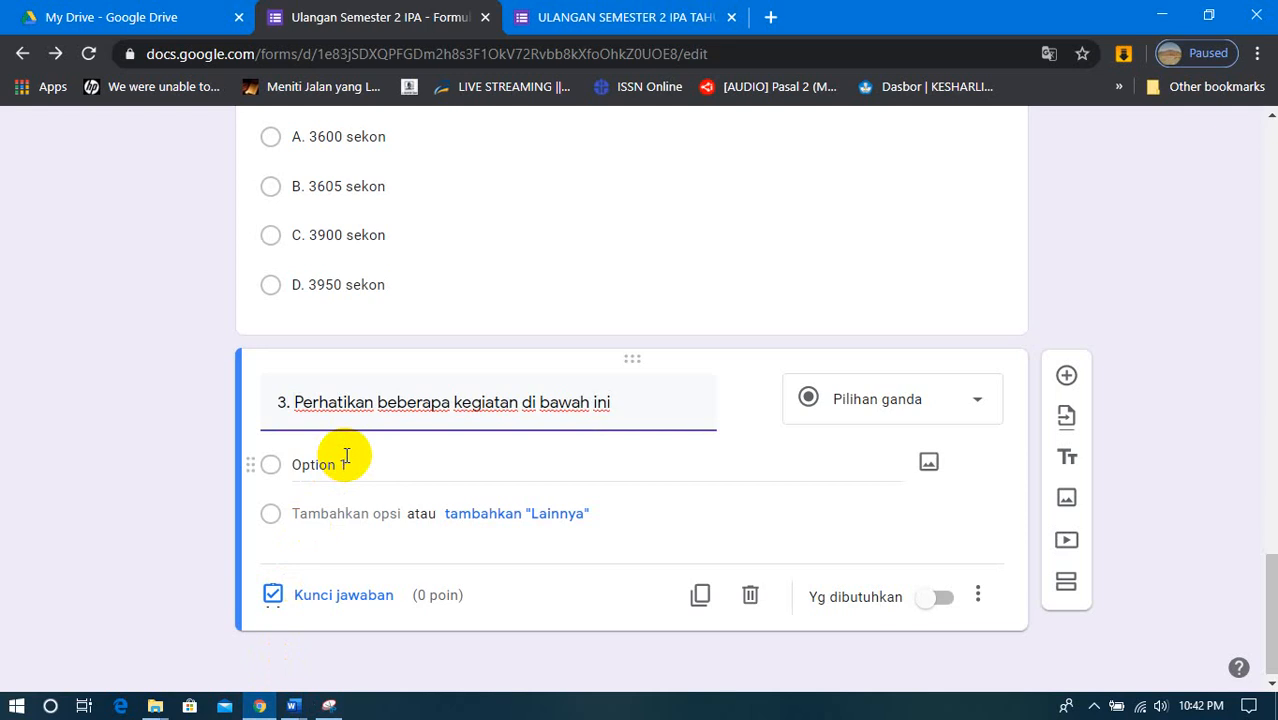
{"action": "left_click", "coordinate": [288, 403]}
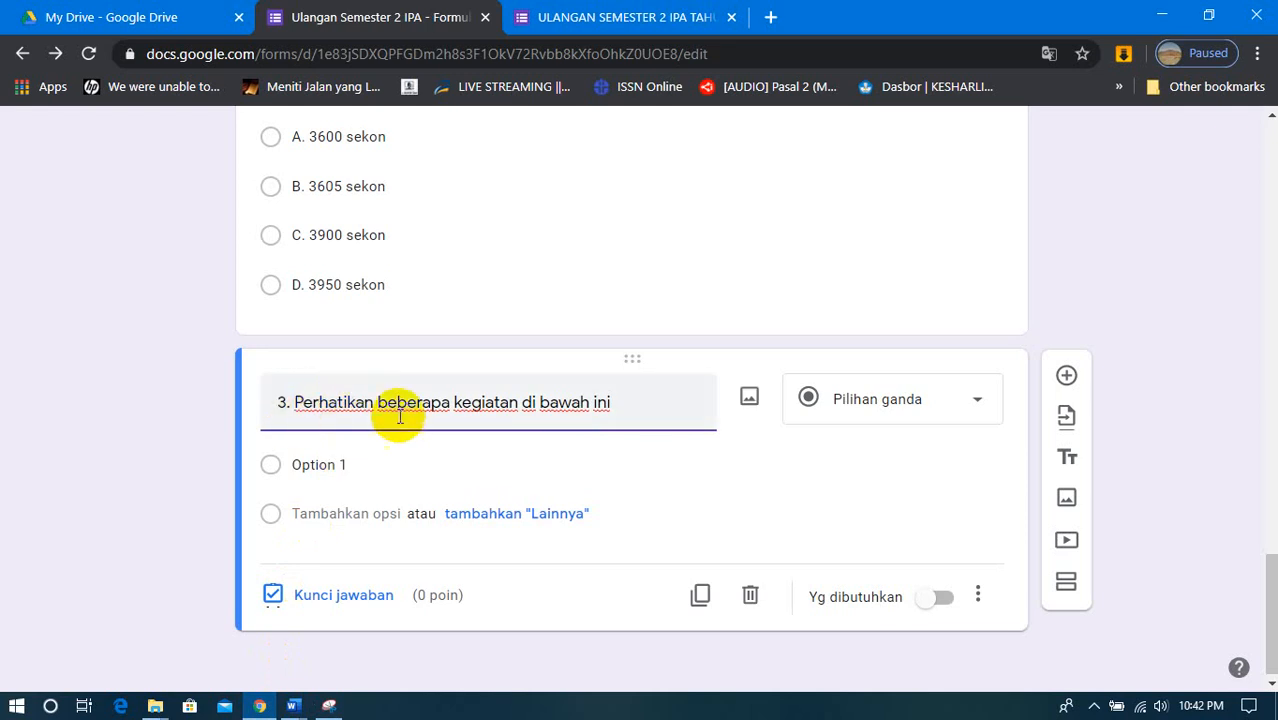
{"action": "left_click", "coordinate": [749, 401]}
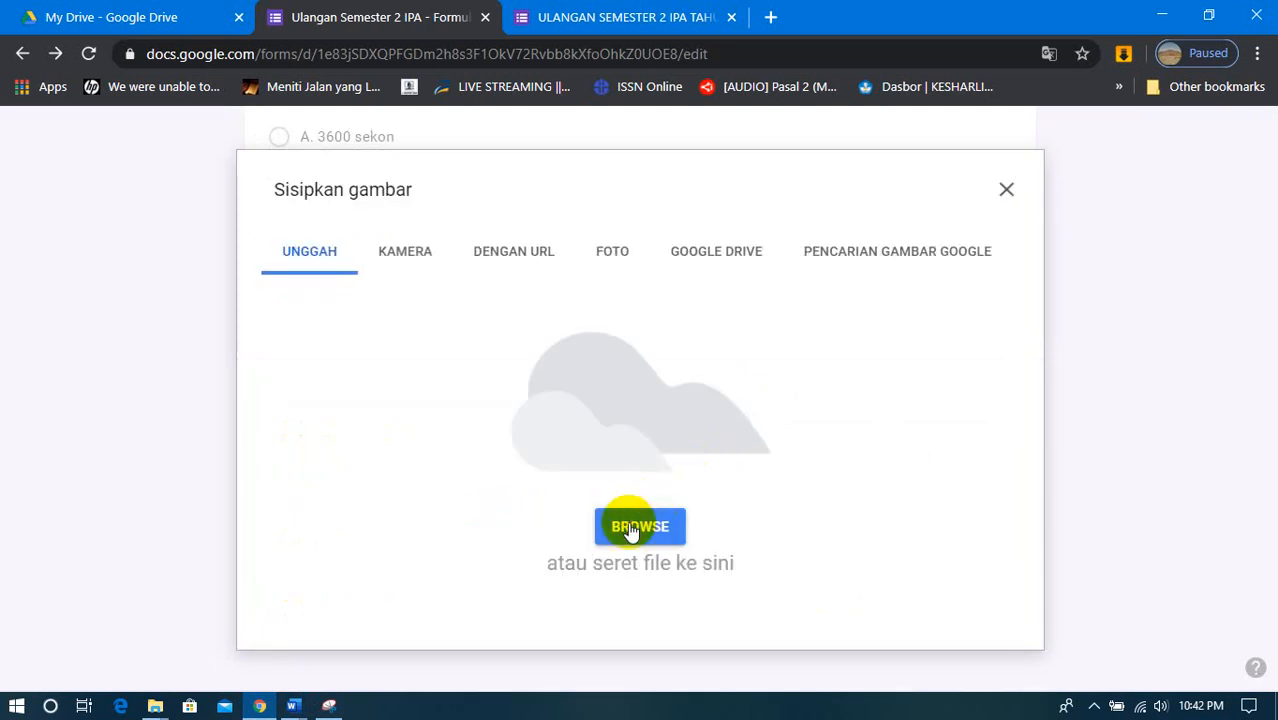
{"action": "left_click", "coordinate": [631, 531]}
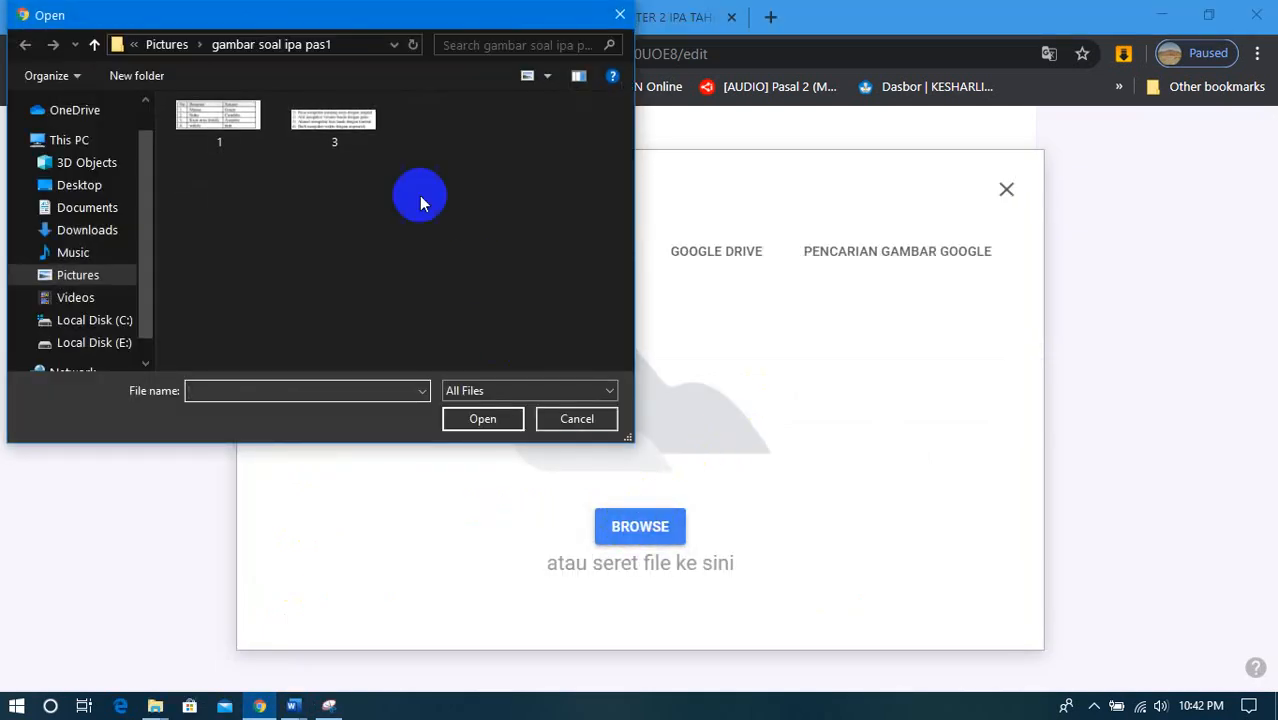
{"action": "left_click", "coordinate": [334, 120]}
{"action": "left_click", "coordinate": [482, 418]}
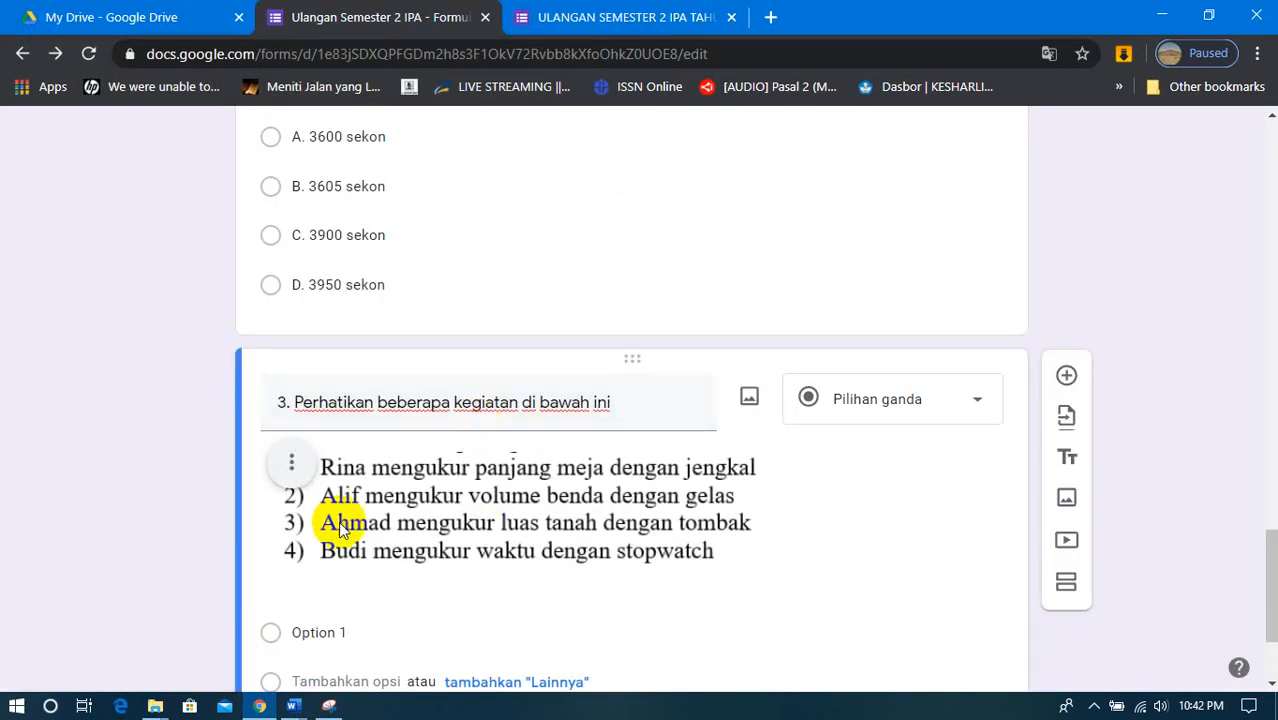
- Add a caption field to the inserted image in question 3
{"action": "scroll", "coordinate": [495, 520], "scroll_direction": "down", "scroll_amount": 1}
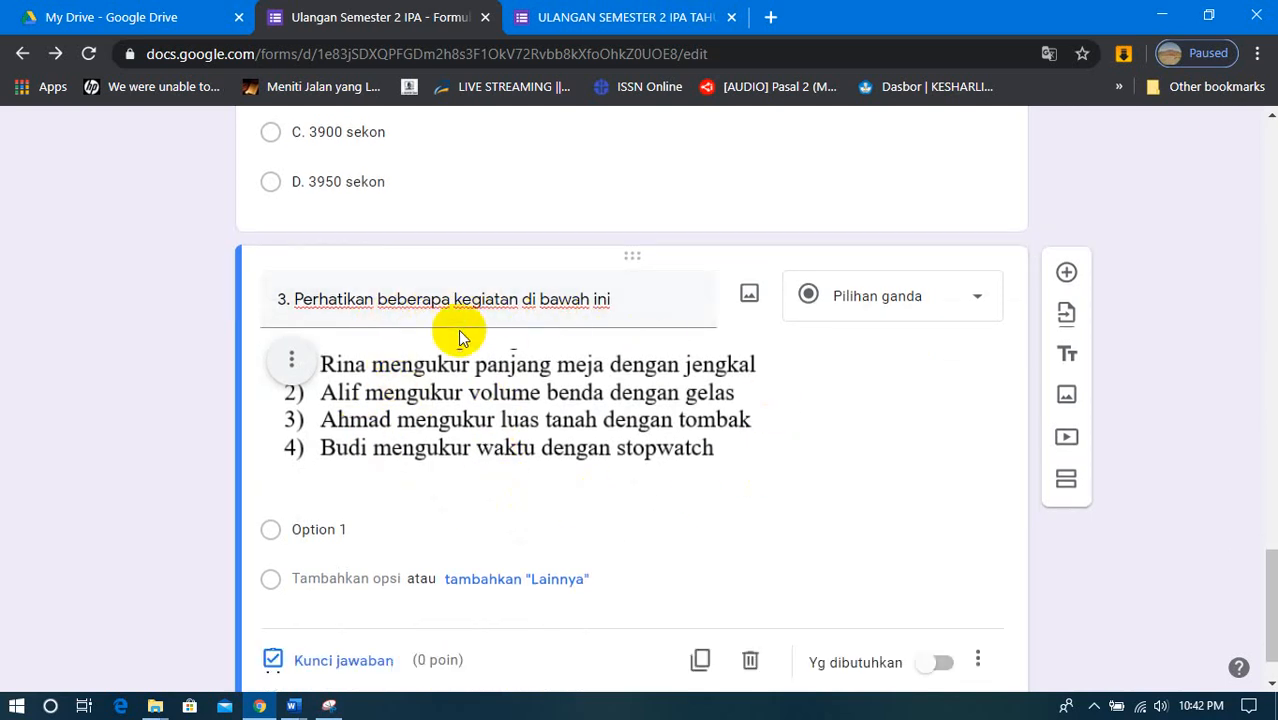
{"action": "left_click", "coordinate": [292, 360]}
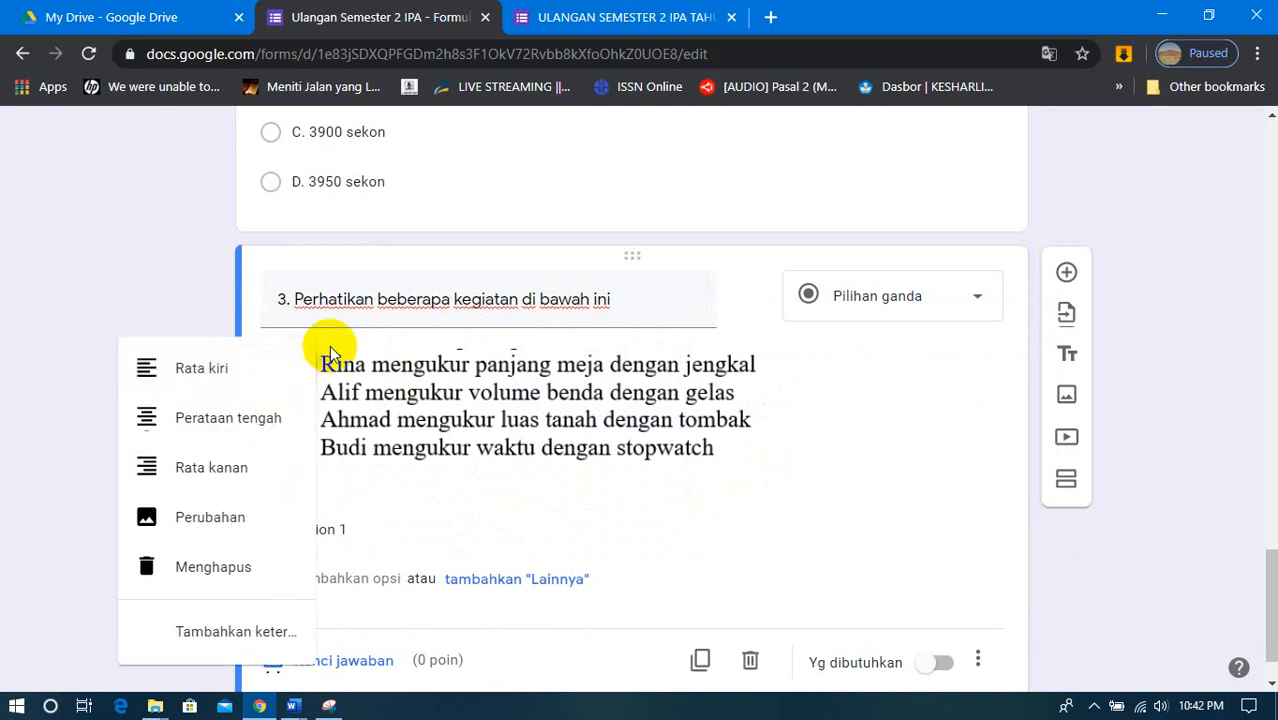
{"action": "left_click", "coordinate": [335, 342]}
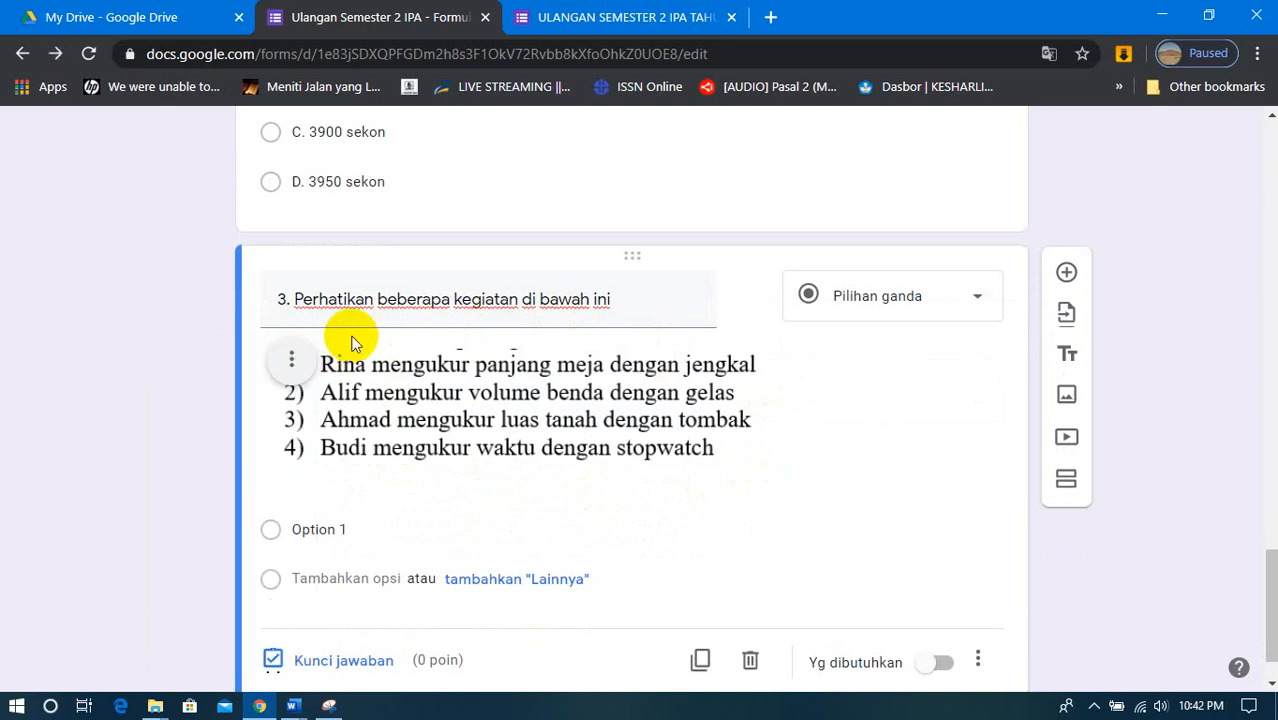
{"action": "left_click", "coordinate": [292, 366]}
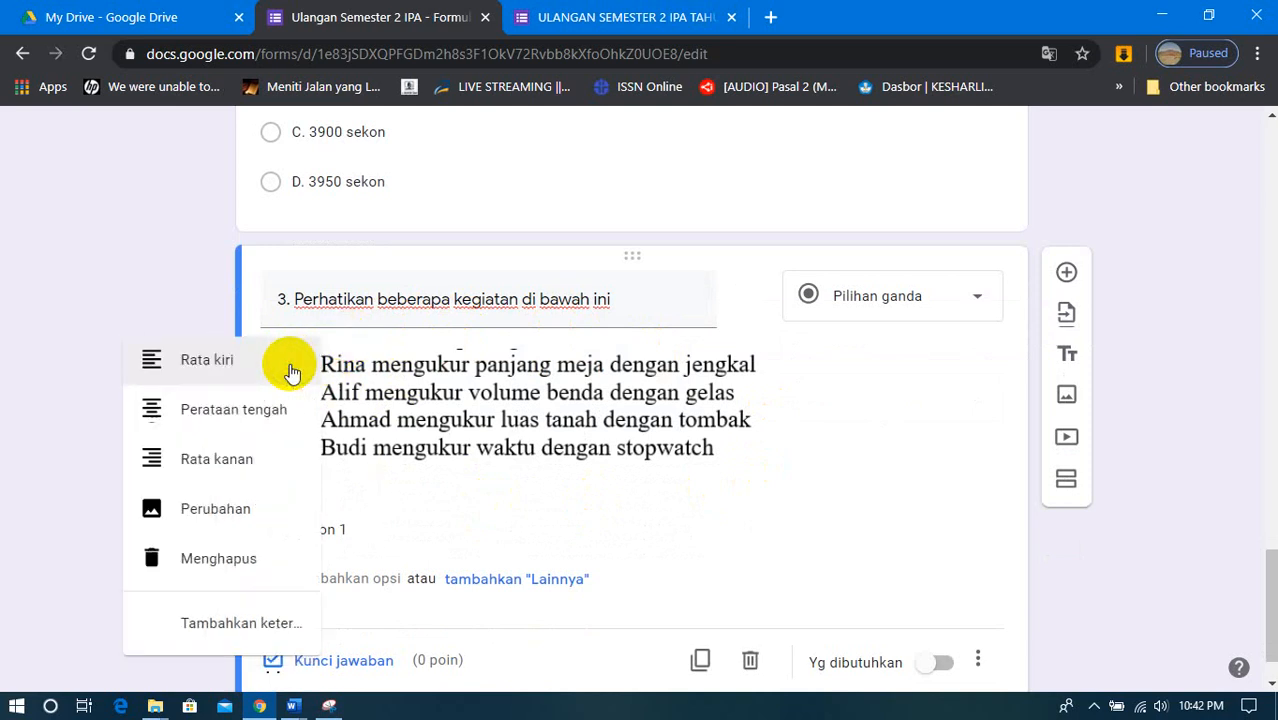
{"action": "left_click", "coordinate": [222, 632]}
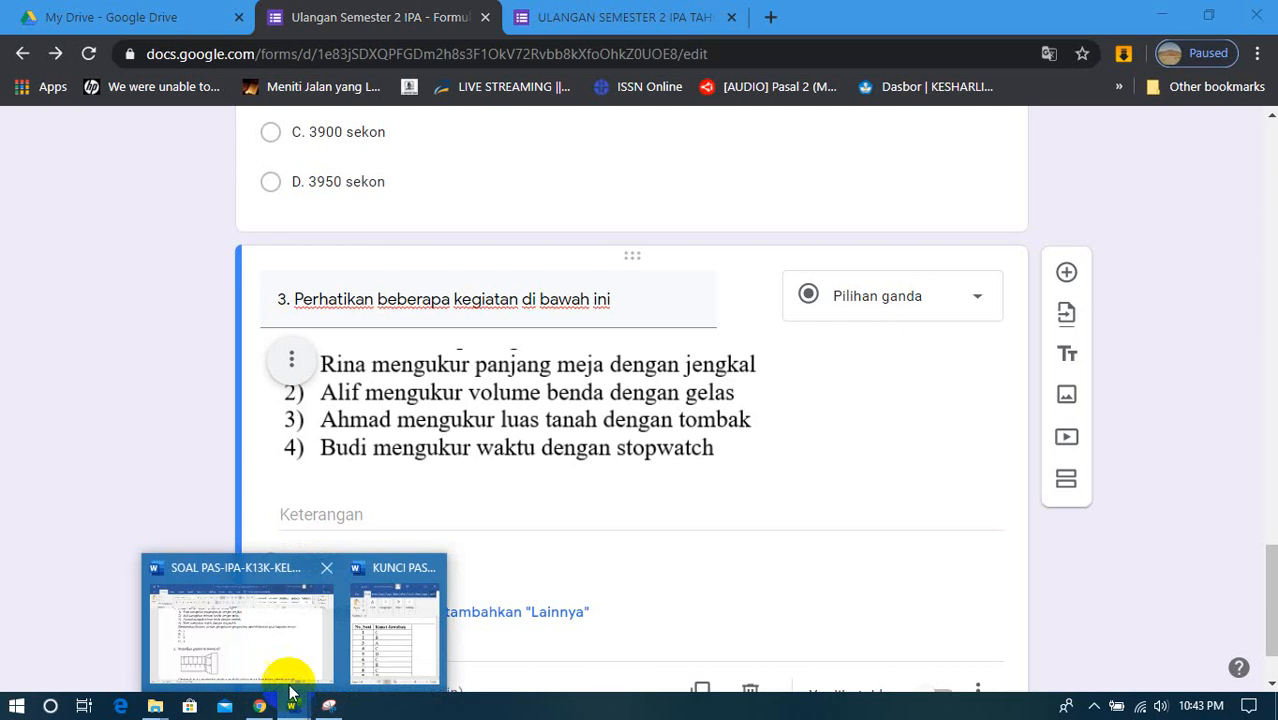
- Copy the sentence "Berdasarkan ilustrasi di atas, pengukuran yang paling tepat dilakukan pada kegiatan nomor…." from the SOAL PAS Word document into the image's caption
{"action": "left_click", "coordinate": [289, 685]}
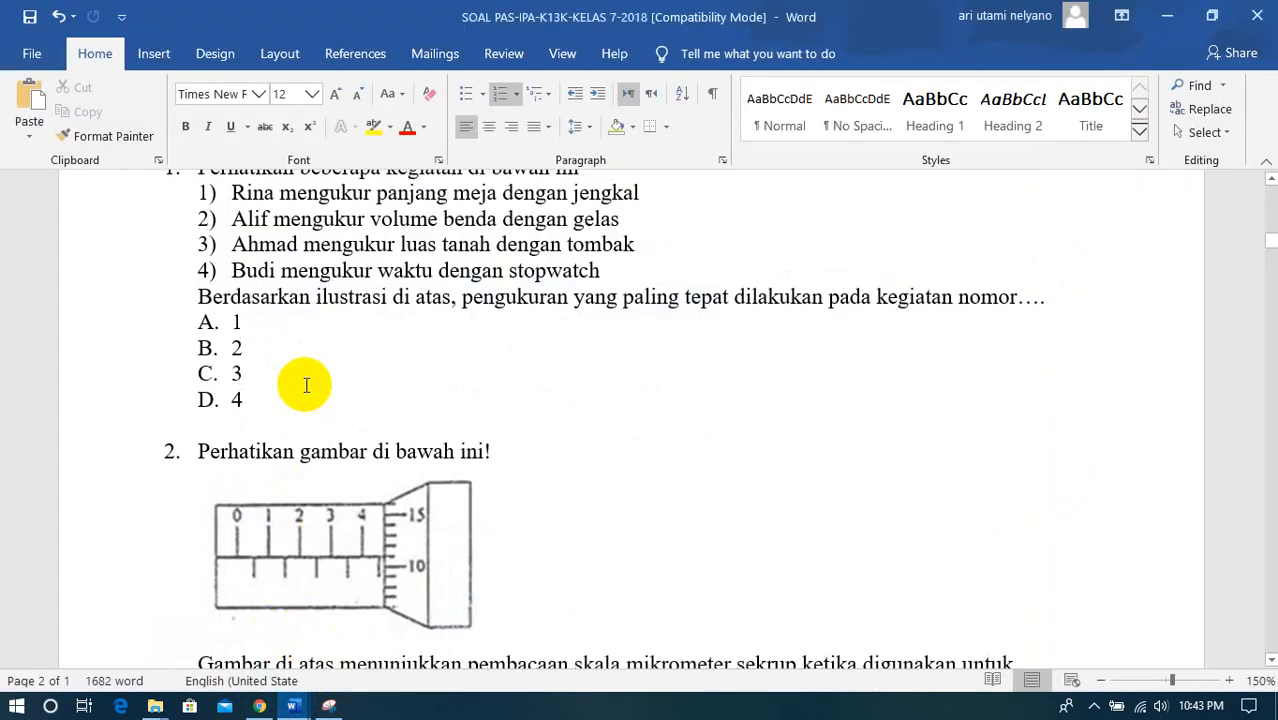
{"action": "scroll", "coordinate": [306, 385], "scroll_direction": "up", "scroll_amount": 1}
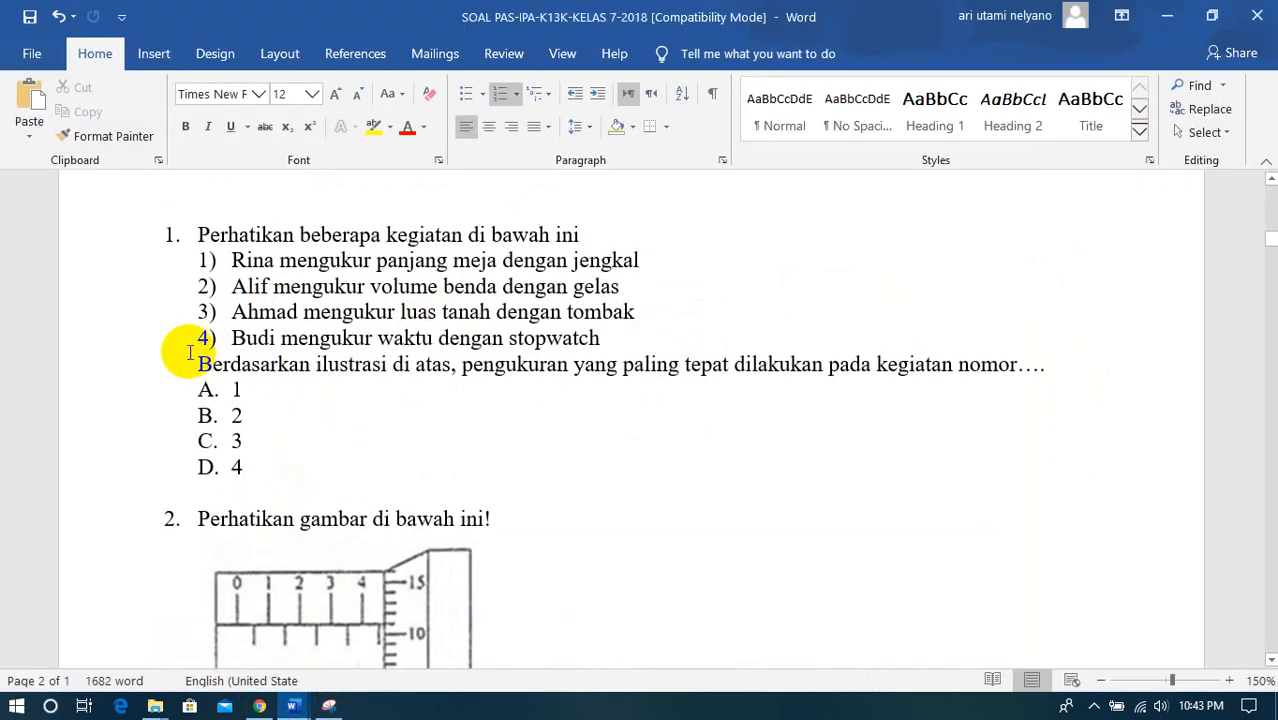
{"action": "left_click_drag", "start_coordinate": [198, 360], "coordinate": [1004, 364]}
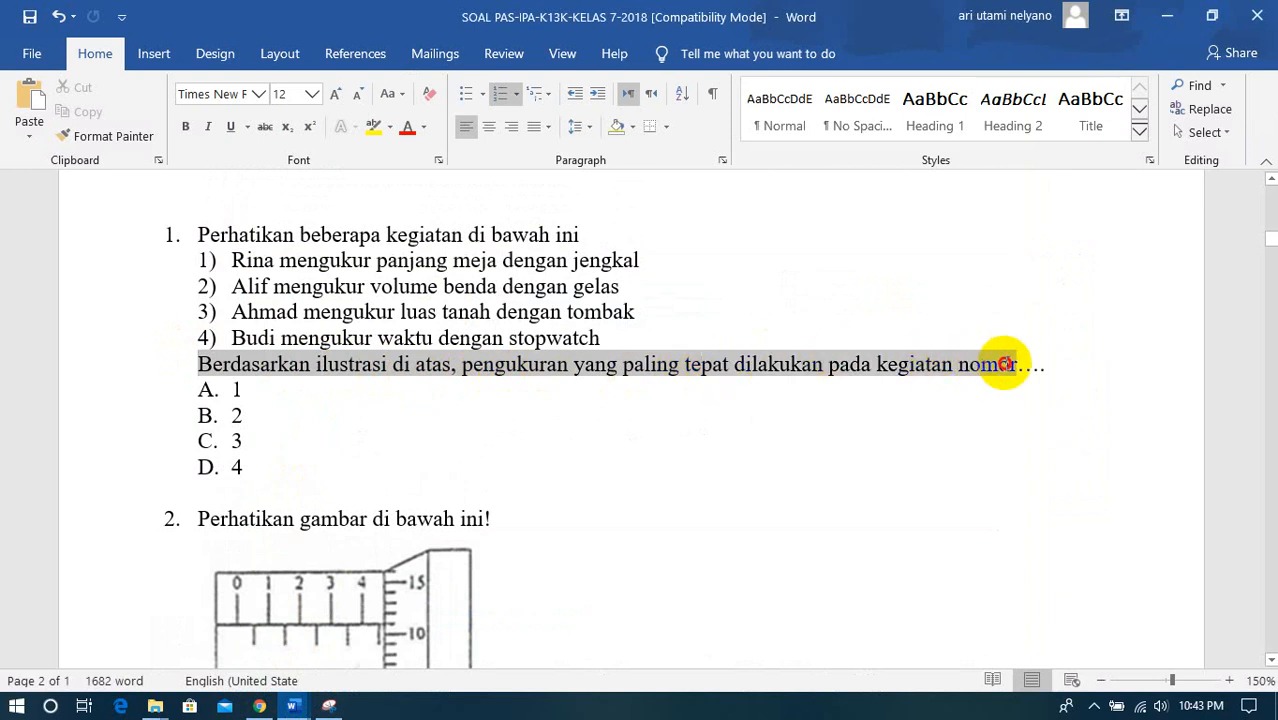
{"action": "right_click", "coordinate": [1040, 364]}
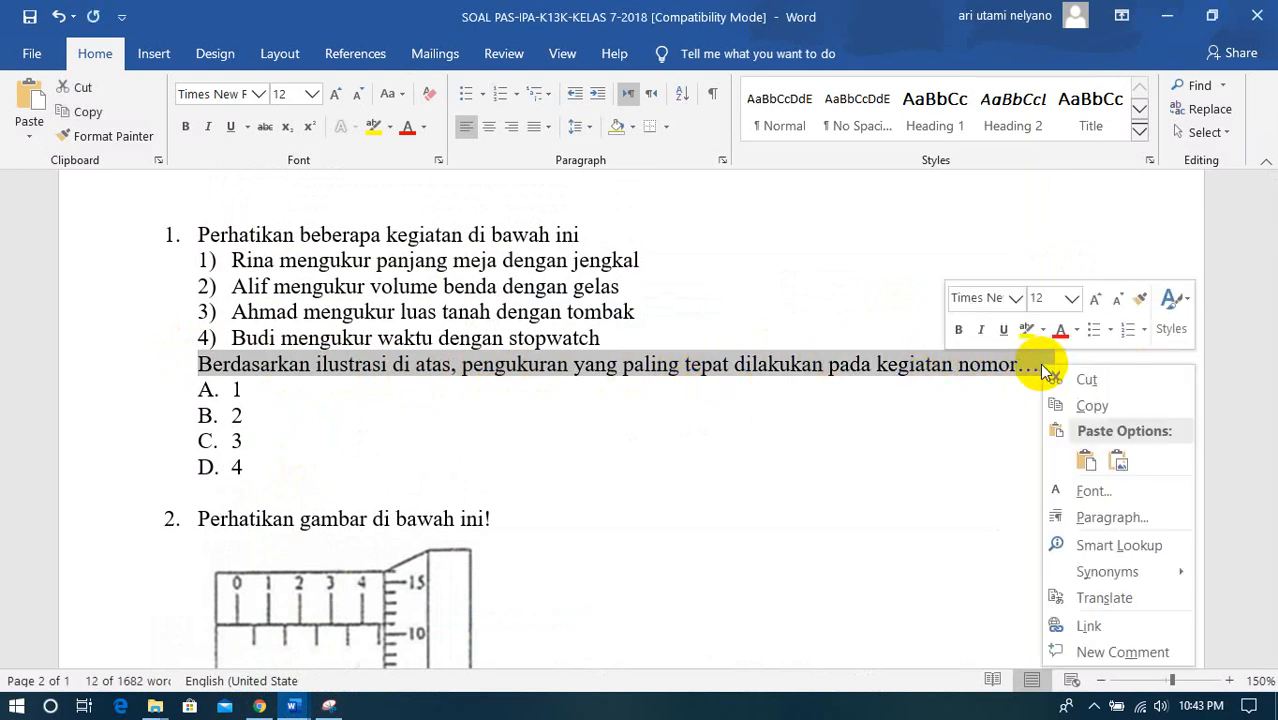
{"action": "scroll", "coordinate": [665, 415], "scroll_direction": "up", "scroll_amount": 3}
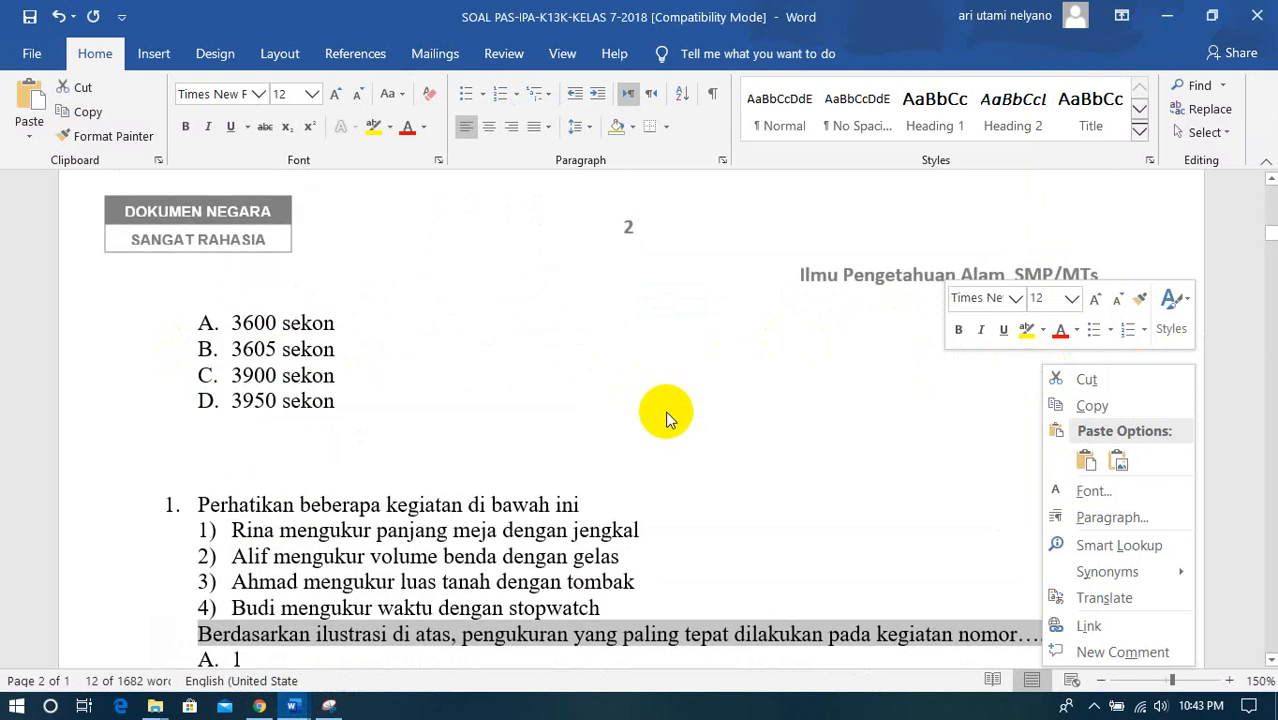
{"action": "scroll", "coordinate": [667, 416], "scroll_direction": "up", "scroll_amount": 7}
{"action": "scroll", "coordinate": [665, 414], "scroll_direction": "down", "scroll_amount": 7}
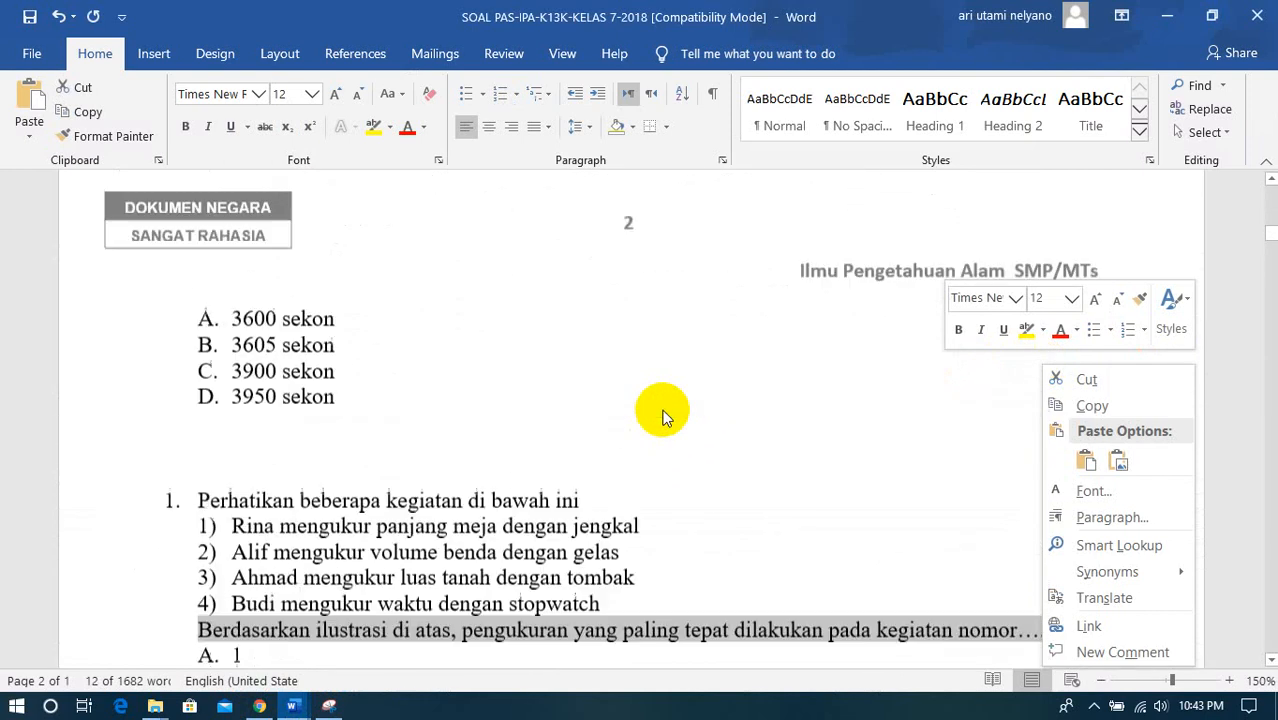
{"action": "scroll", "coordinate": [665, 414], "scroll_direction": "down", "scroll_amount": 1}
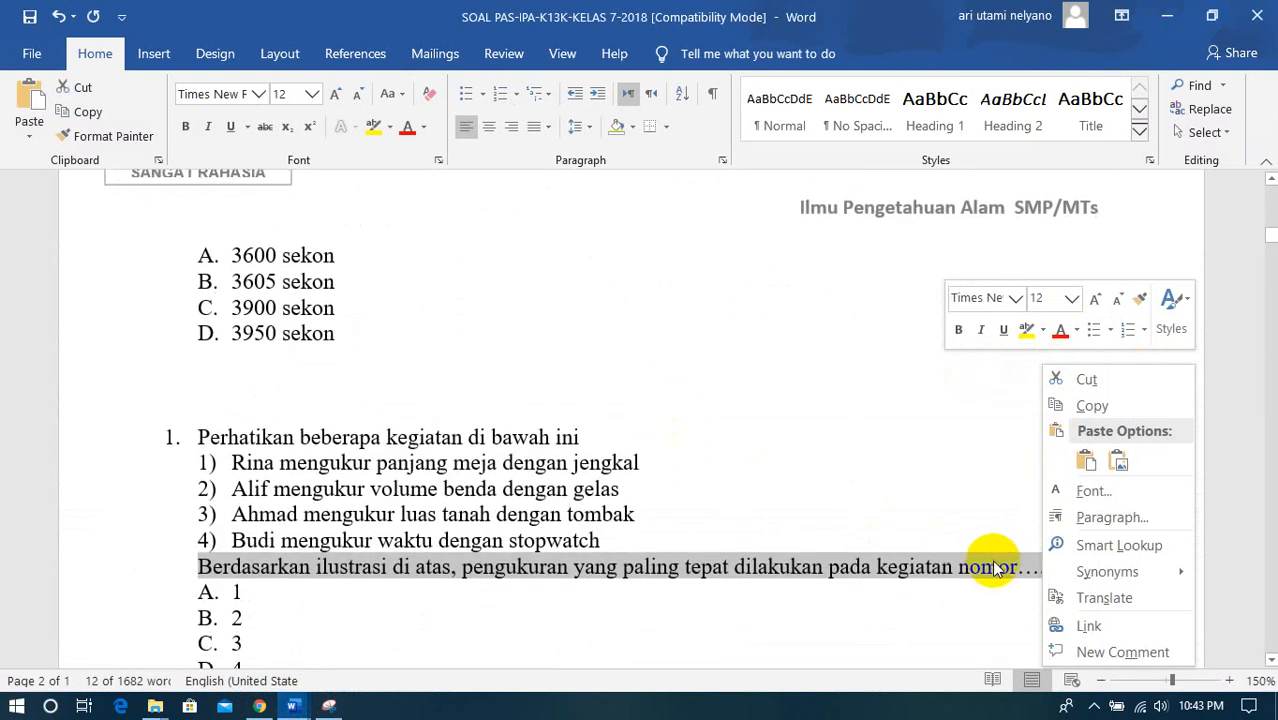
{"action": "left_click", "coordinate": [1089, 405]}
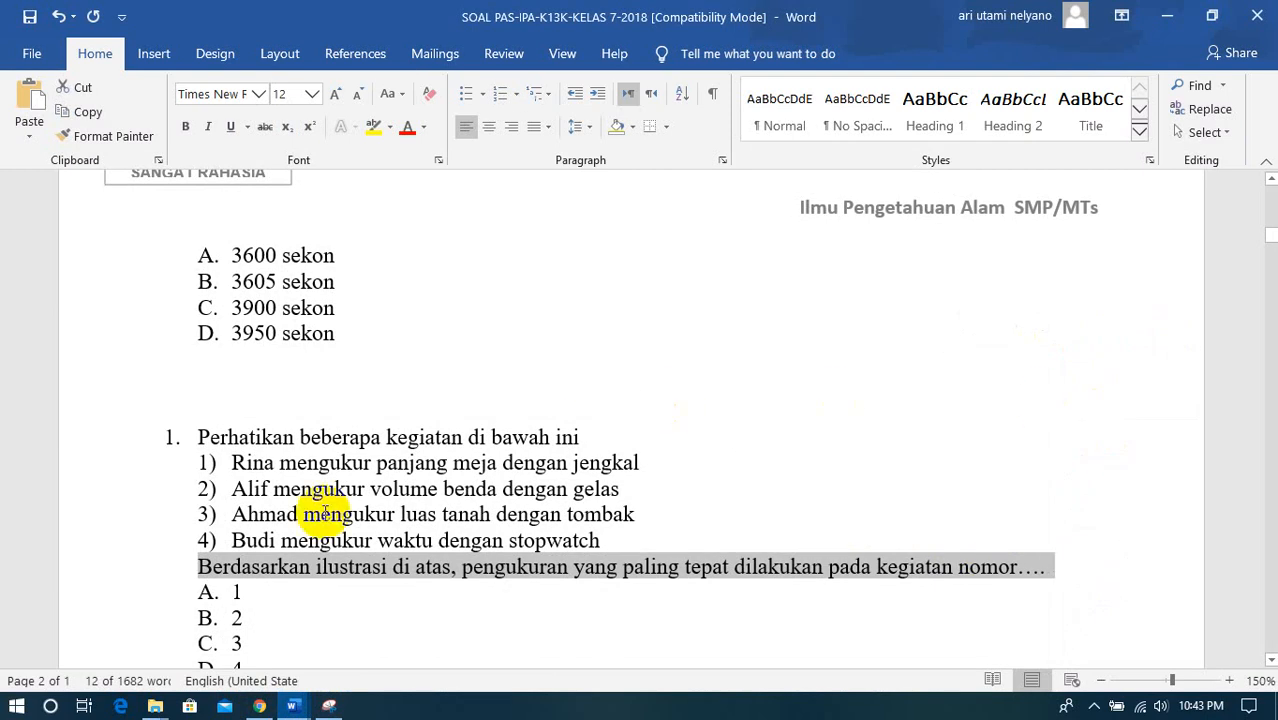
{"action": "left_click", "coordinate": [263, 708]}
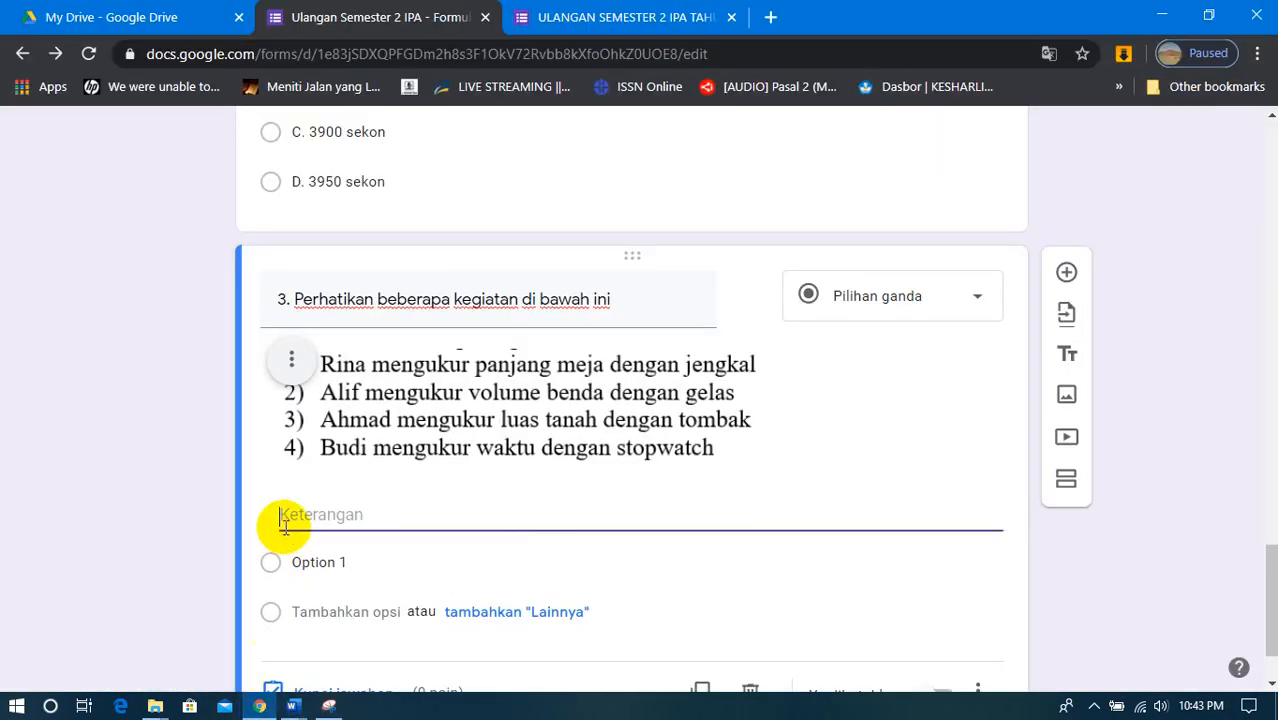
{"action": "key", "text": "ctrl+v"}
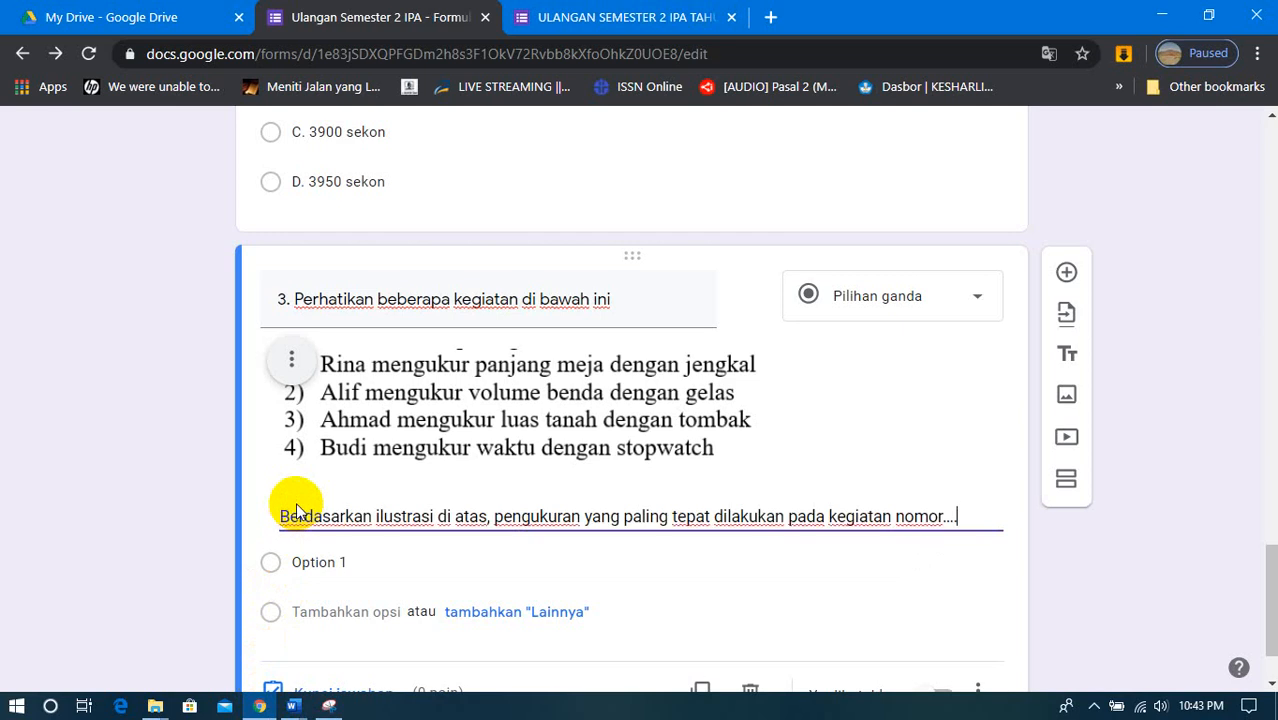
- Copy answer choices A to D (1, 2, 3, 4) of the activities question from the SOAL PAS Word document
{"action": "left_click", "coordinate": [304, 567]}
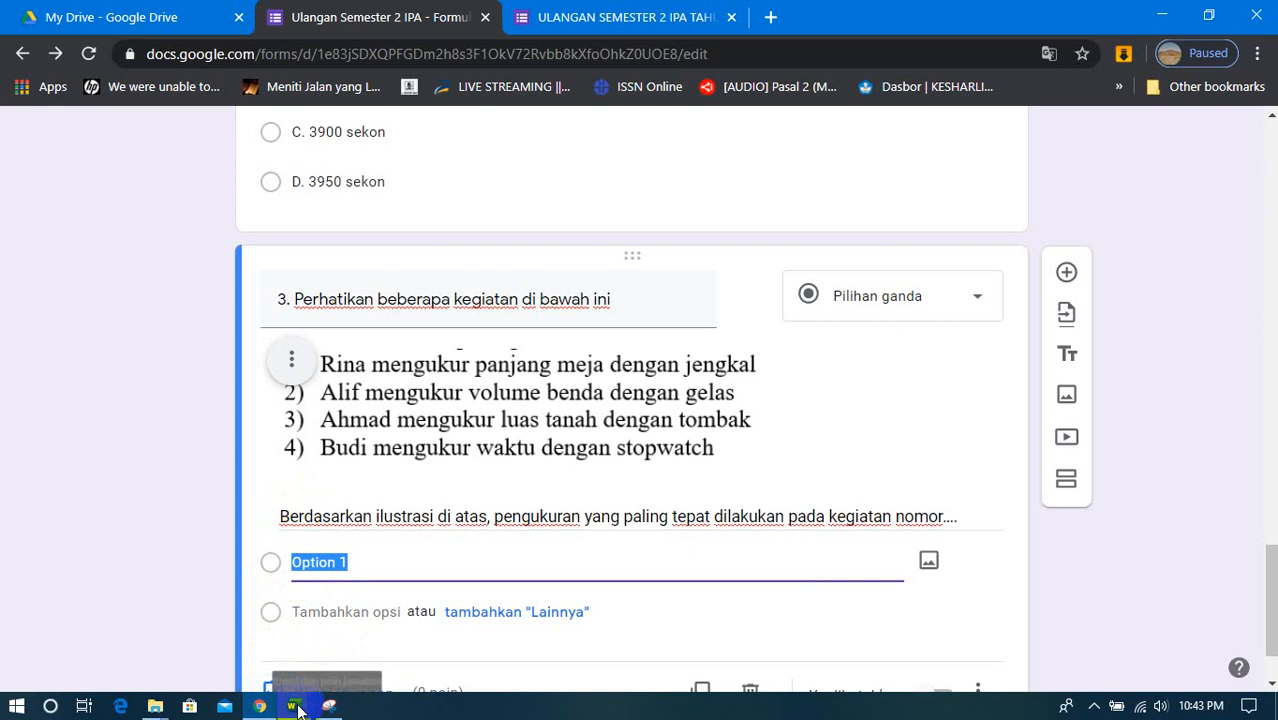
{"action": "mouse_move", "coordinate": [298, 710]}
{"action": "left_click", "coordinate": [277, 660]}
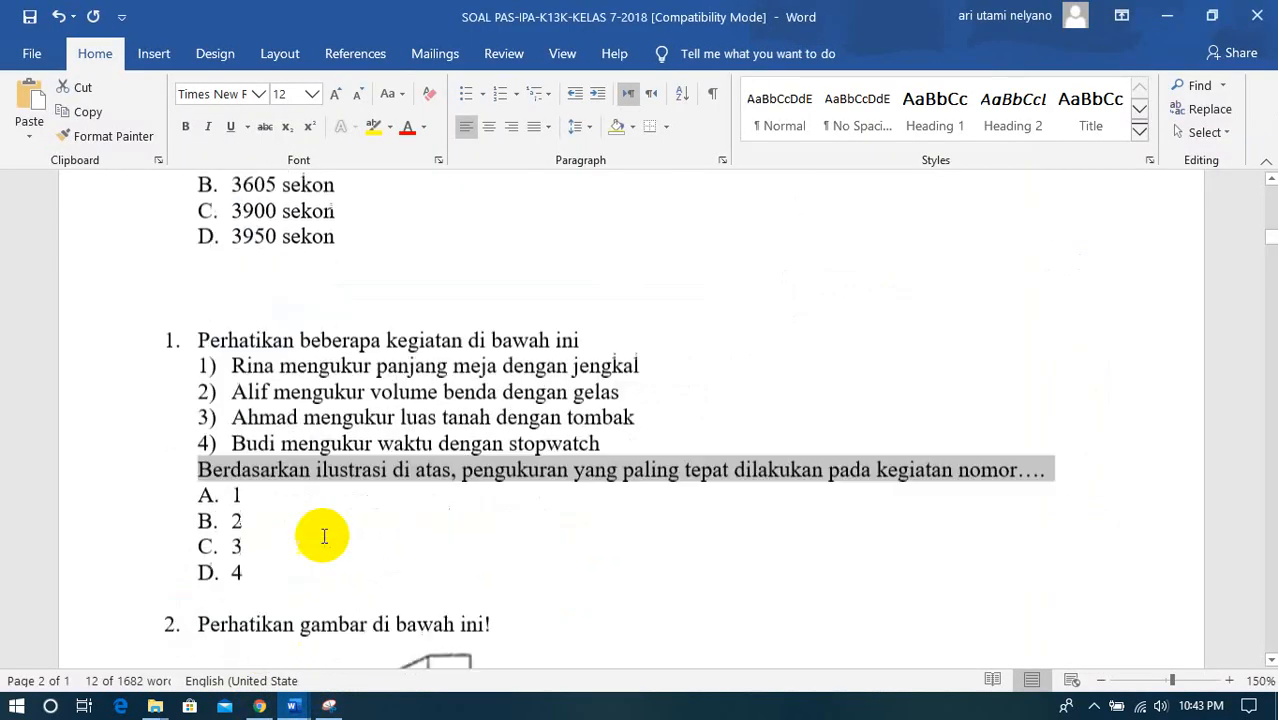
{"action": "scroll", "coordinate": [323, 536], "scroll_direction": "down", "scroll_amount": 3}
{"action": "left_click", "coordinate": [205, 322]}
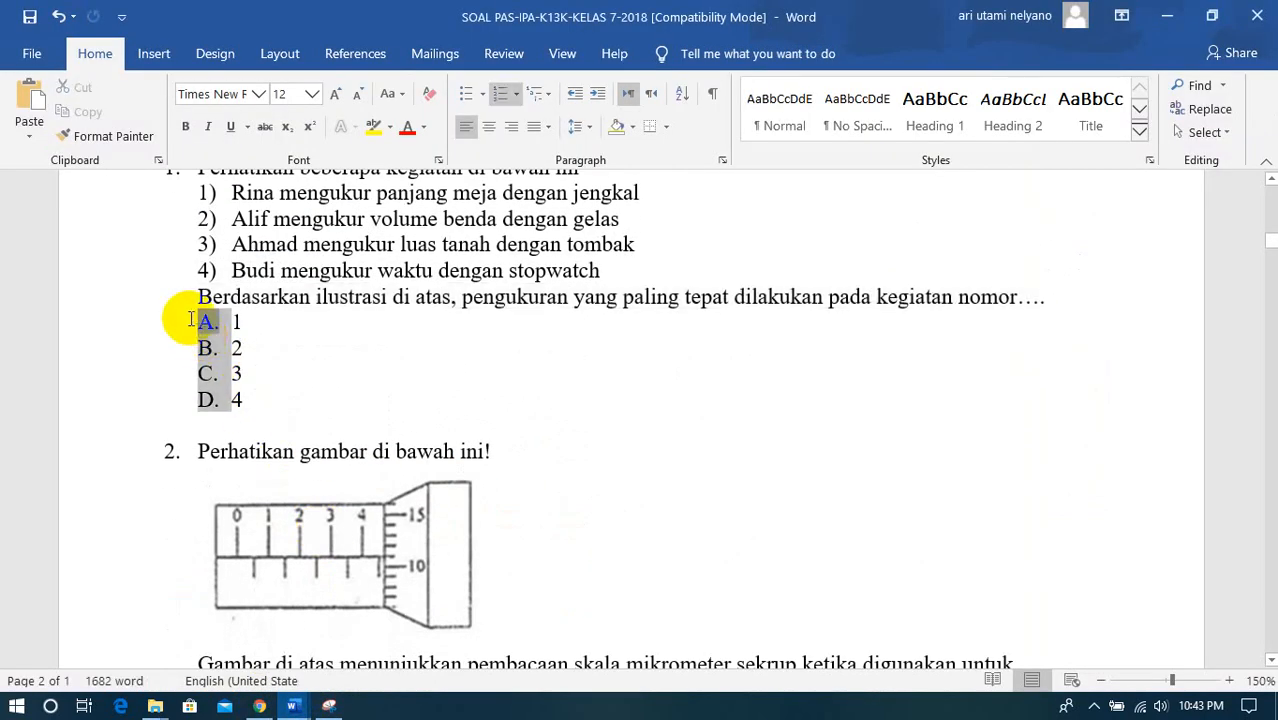
{"action": "left_click", "coordinate": [220, 322]}
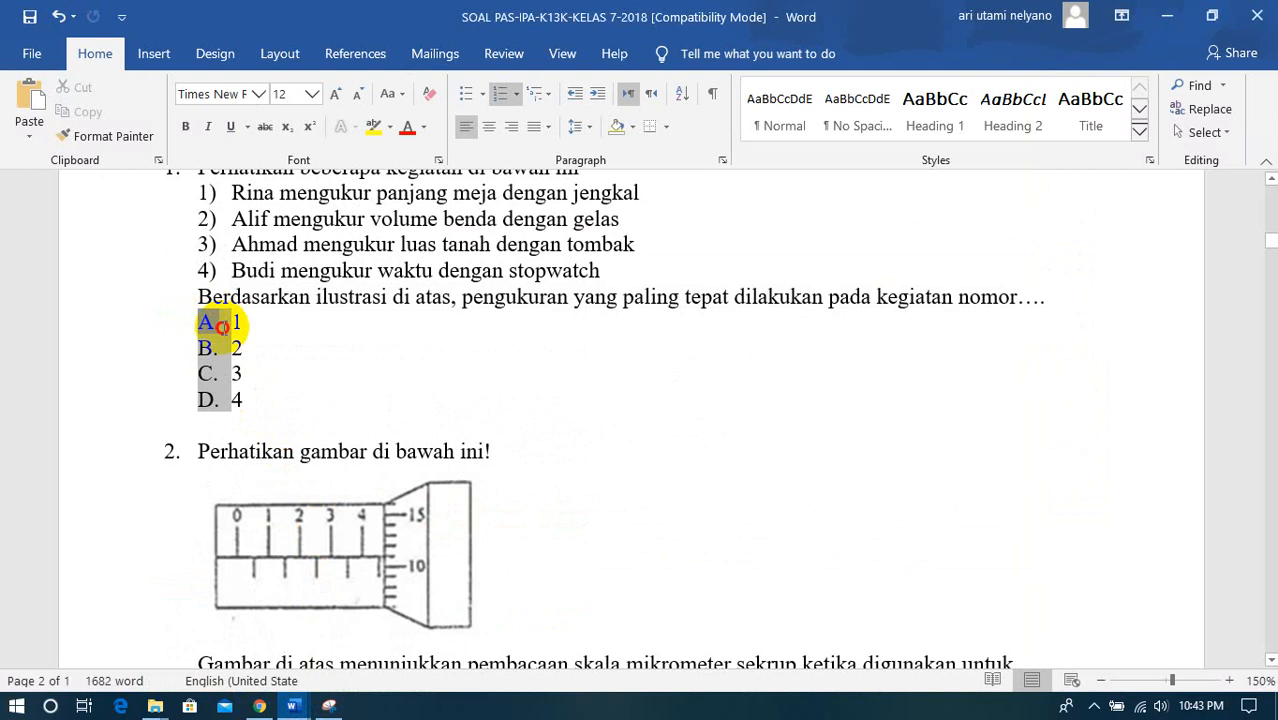
{"action": "left_click", "coordinate": [240, 345]}
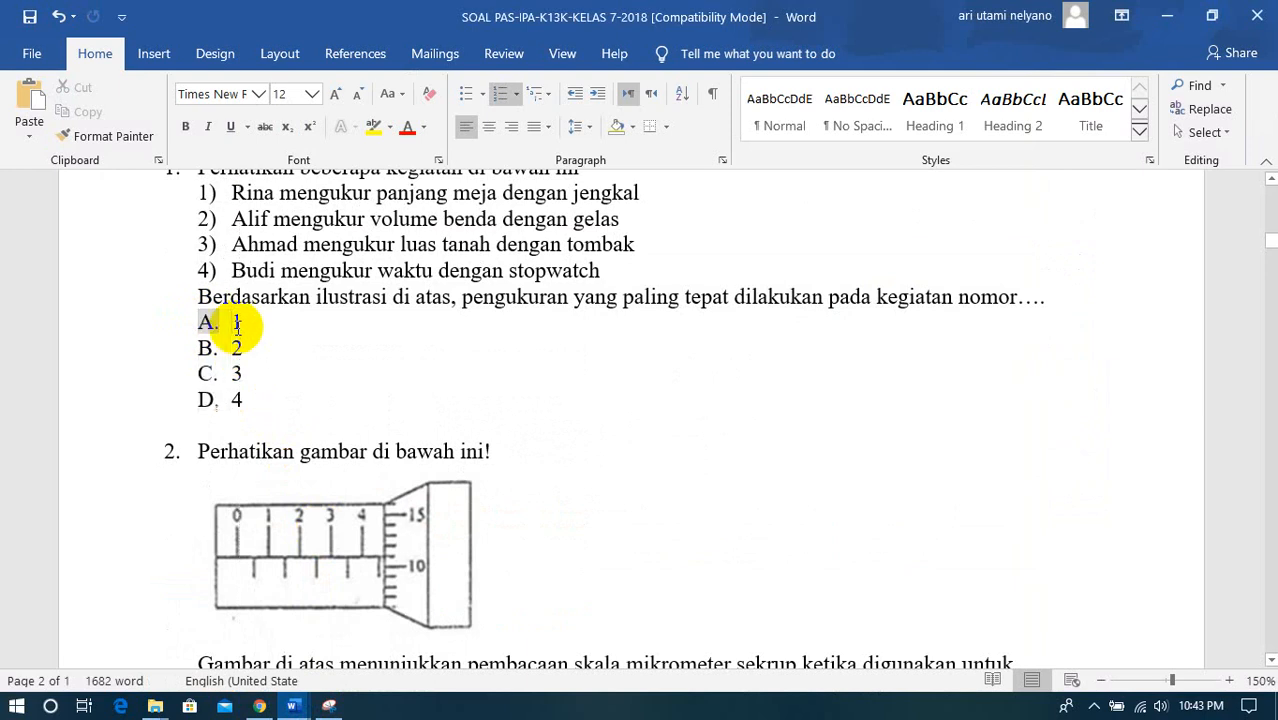
- Paste the copied choices A to D into question 3's first option in the form and remove the extra empty option
{"action": "left_click", "coordinate": [293, 708]}
{"action": "left_click", "coordinate": [308, 562]}
{"action": "right_click", "coordinate": [308, 568]}
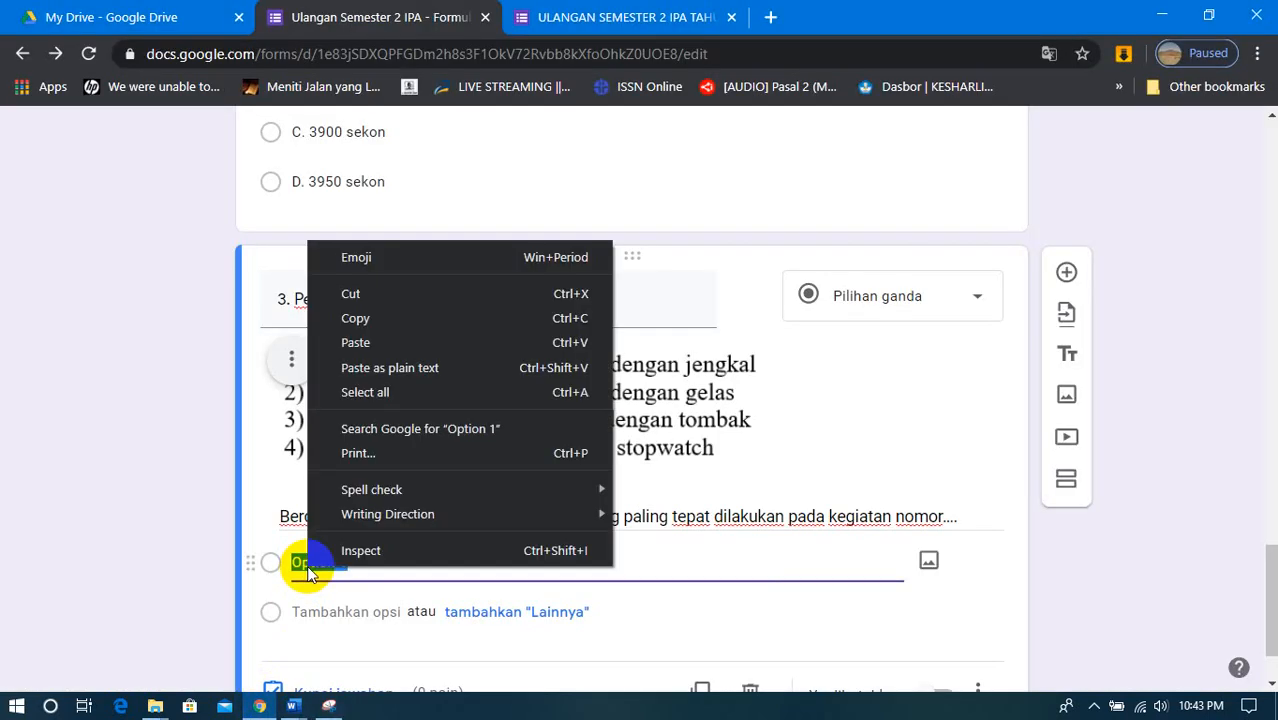
{"action": "left_click", "coordinate": [369, 343]}
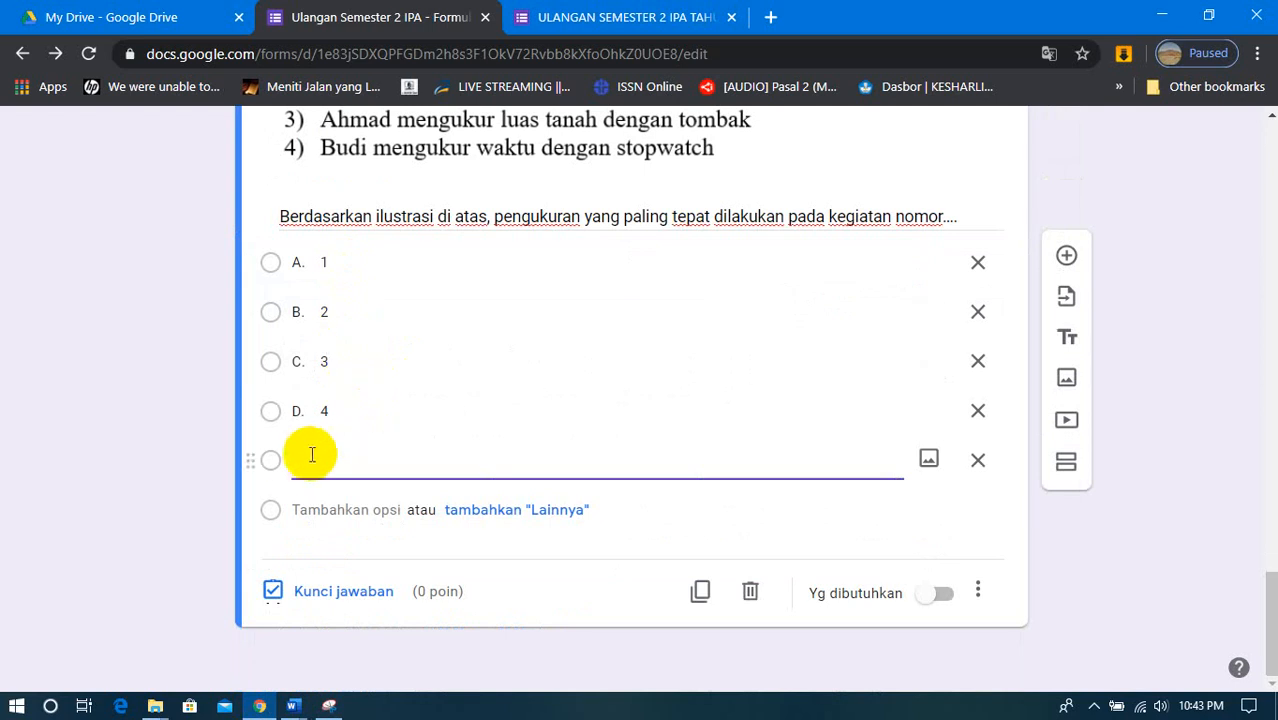
{"action": "left_click", "coordinate": [979, 462]}
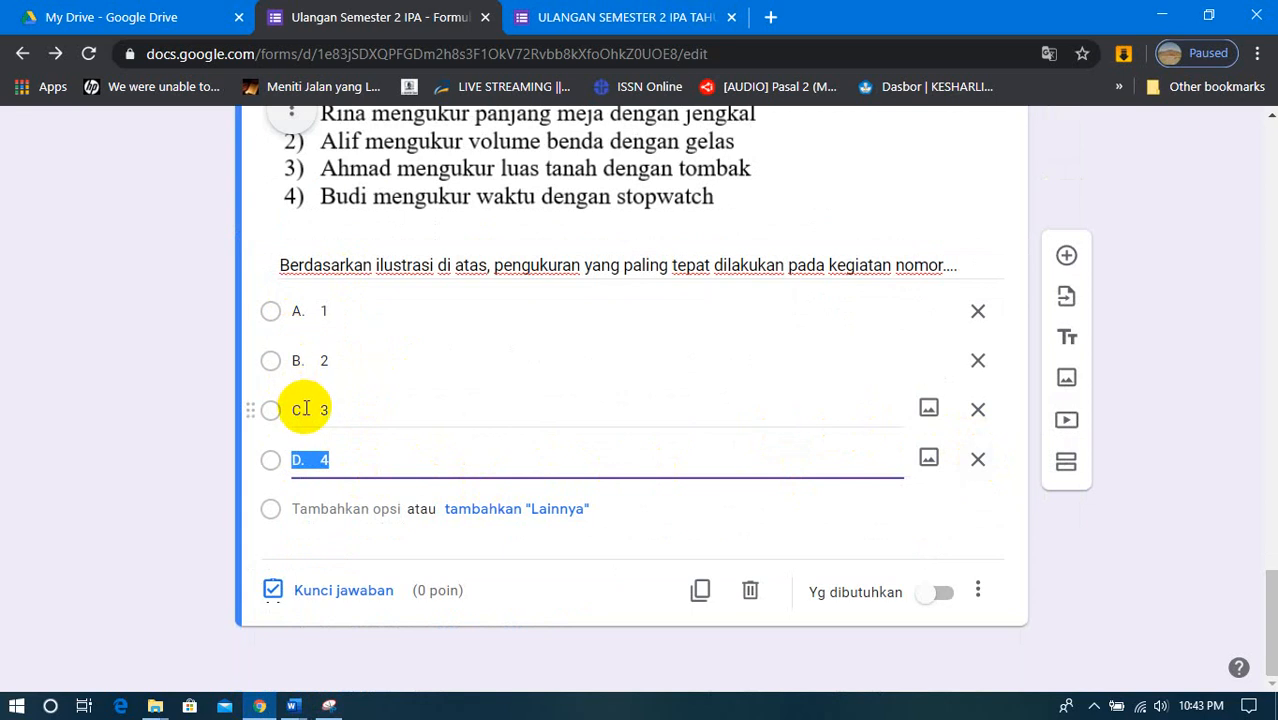
{"action": "scroll", "coordinate": [355, 350], "scroll_direction": "up", "scroll_amount": 3}
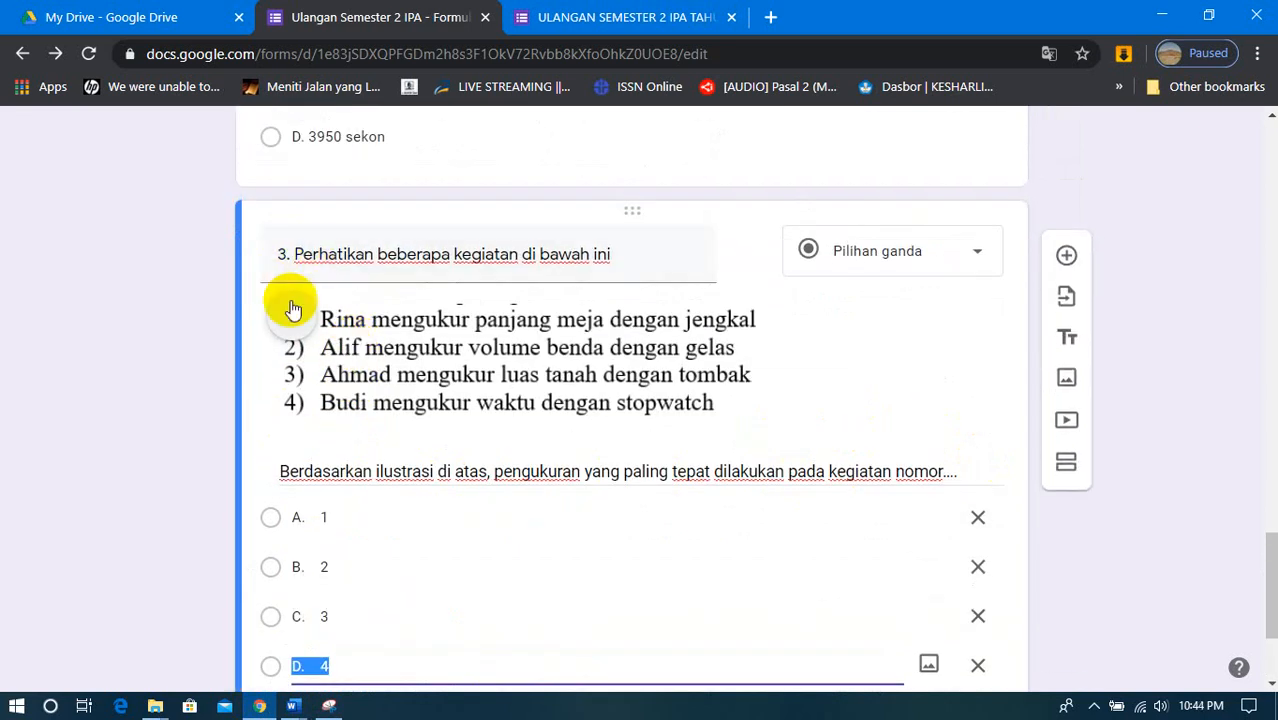
- Undo the last edits around question 4's answer choices in the SOAL PAS Word document and check the question layout
{"action": "mouse_move", "coordinate": [310, 712]}
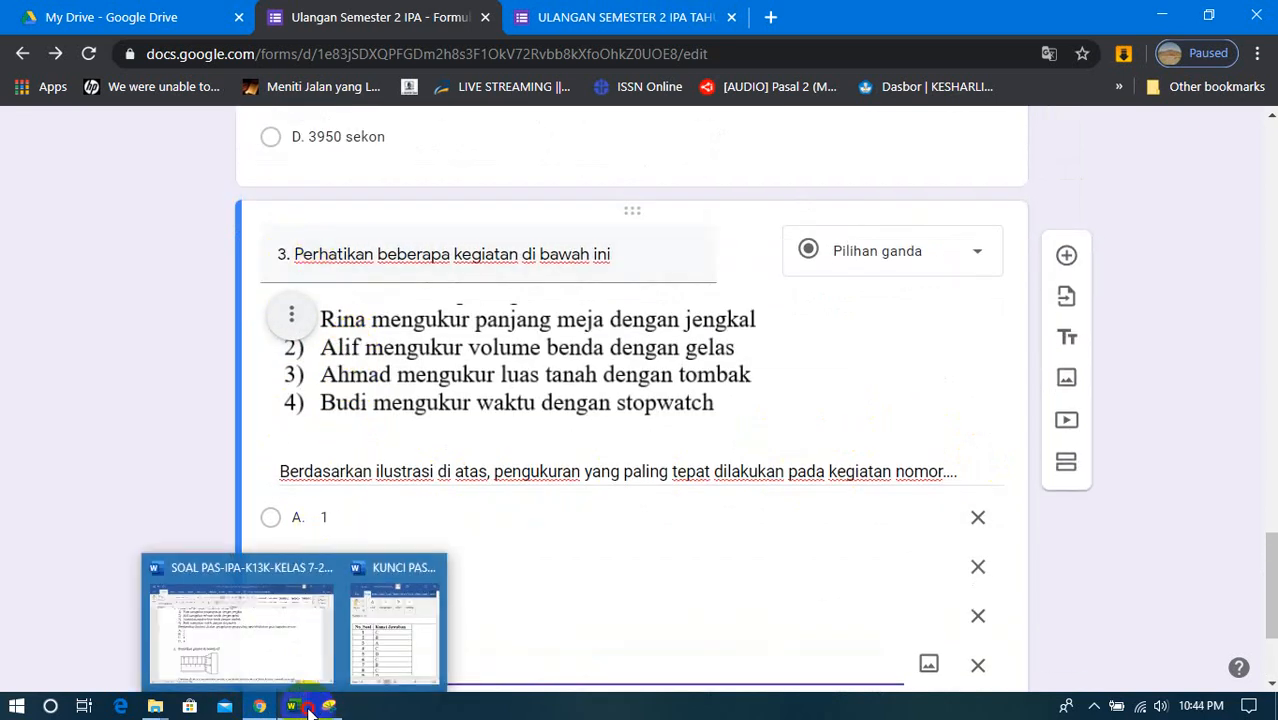
{"action": "left_click", "coordinate": [297, 650]}
{"action": "scroll", "coordinate": [303, 437], "scroll_direction": "up", "scroll_amount": 3}
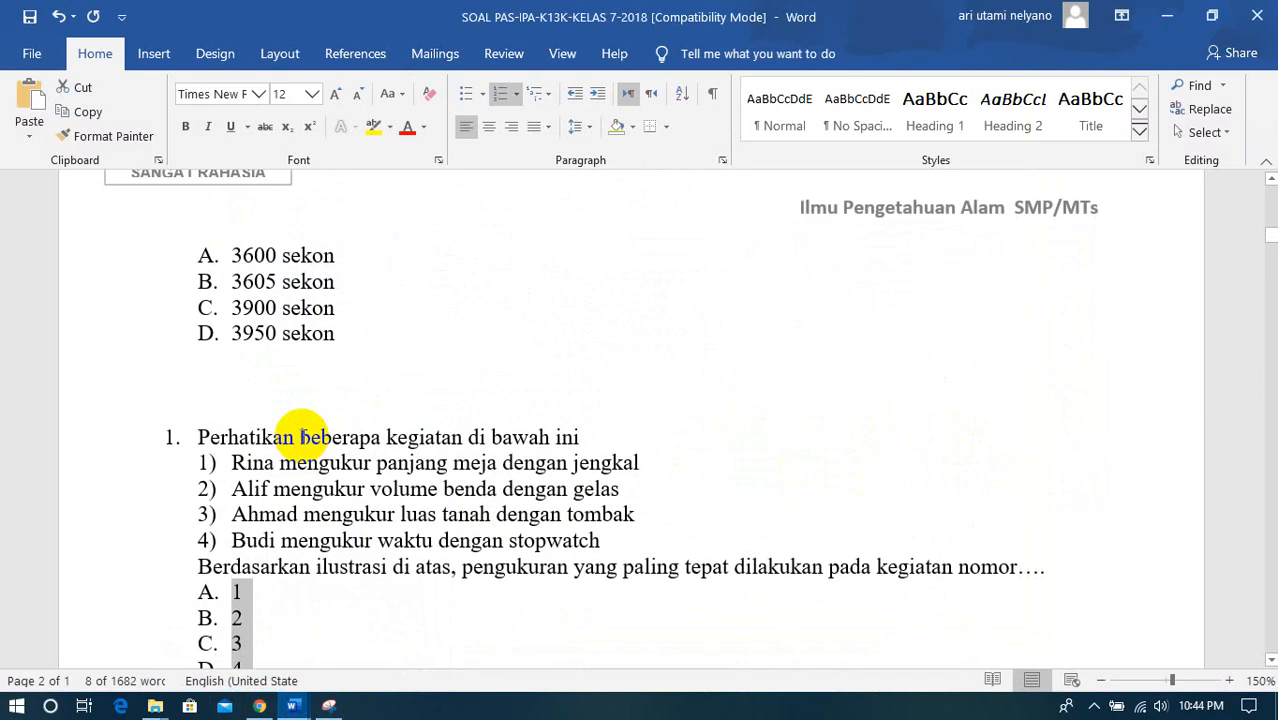
{"action": "key", "text": "ctrl+z"}
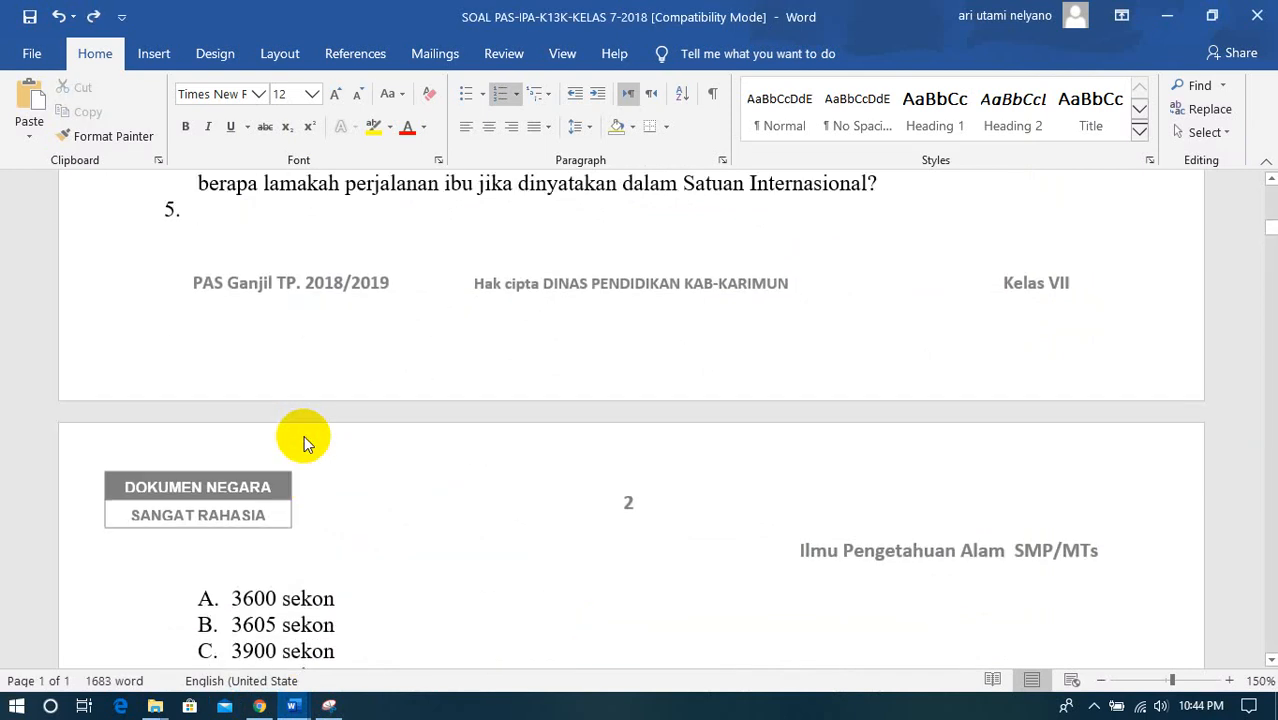
{"action": "key", "text": "ctrl+z"}
{"action": "scroll", "coordinate": [300, 303], "scroll_direction": "up", "scroll_amount": 1}
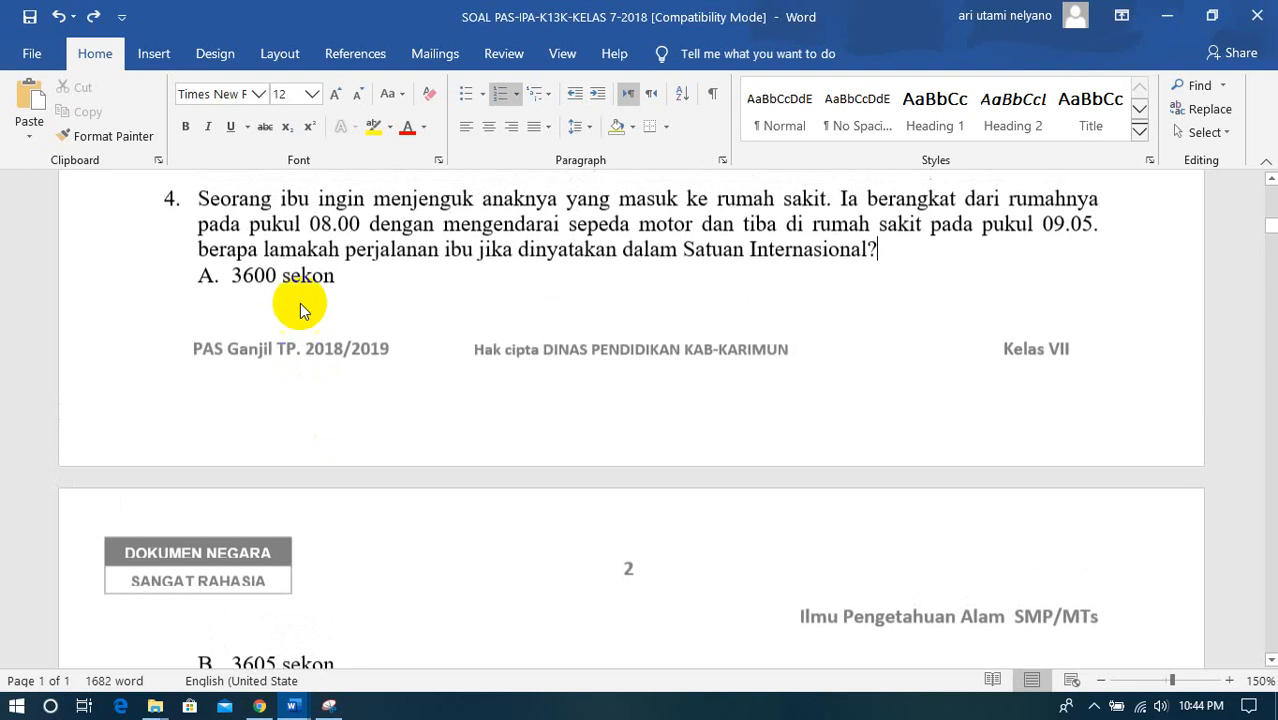
{"action": "scroll", "coordinate": [265, 223], "scroll_direction": "down", "scroll_amount": 4}
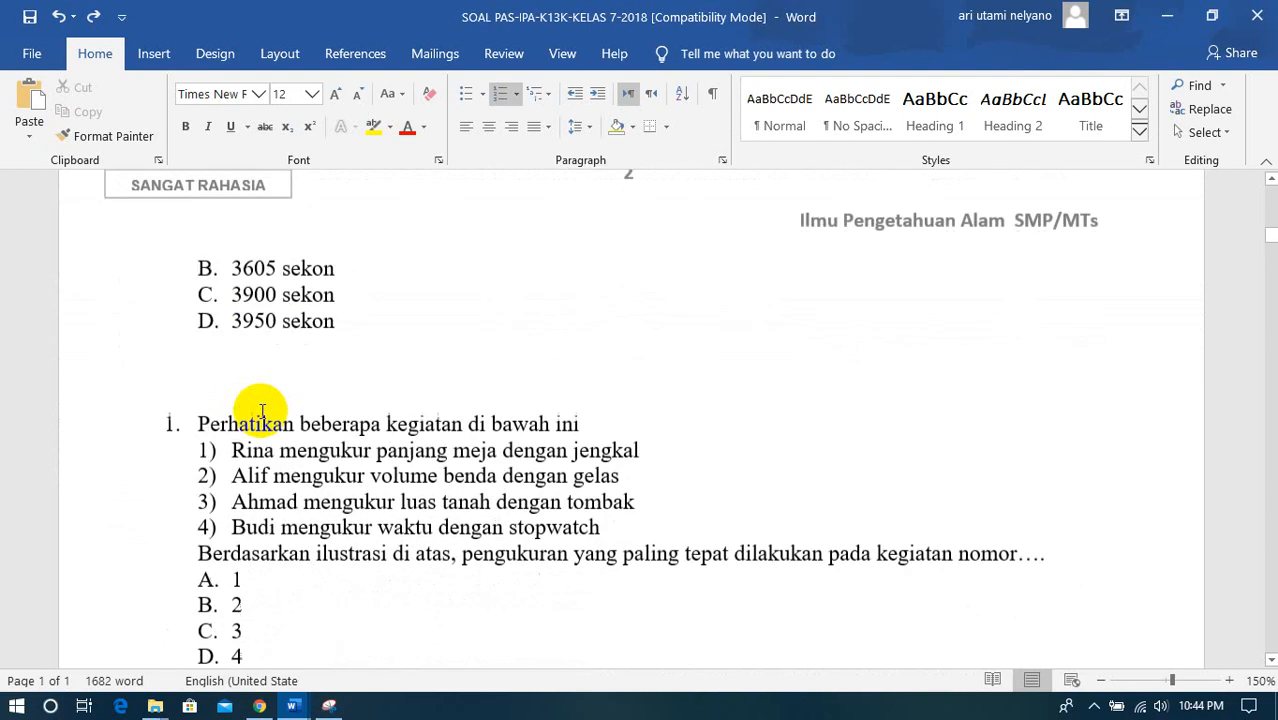
{"action": "scroll", "coordinate": [262, 420], "scroll_direction": "up", "scroll_amount": 7}
{"action": "scroll", "coordinate": [268, 300], "scroll_direction": "down", "scroll_amount": 5}
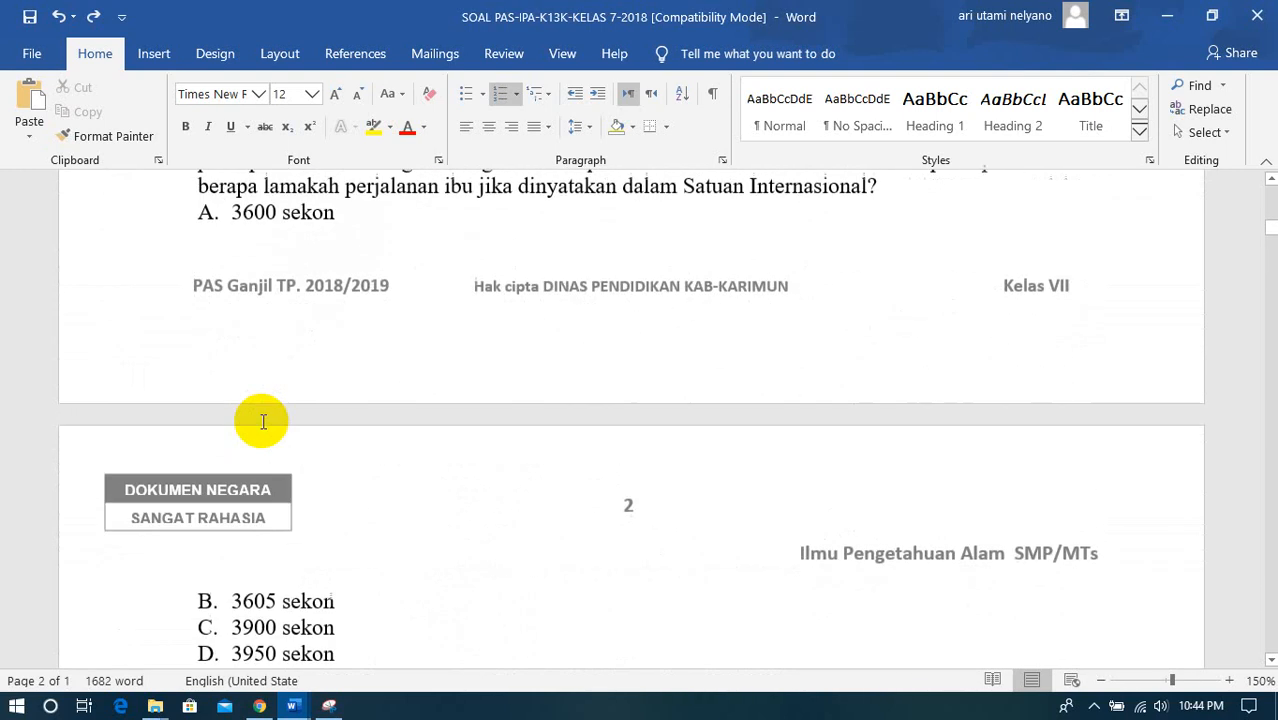
- Delete the extra blank line above "Perhatikan beberapa kegiatan di bawah ini" in the Word document and number that question 5
{"action": "scroll", "coordinate": [263, 421], "scroll_direction": "down", "scroll_amount": 3}
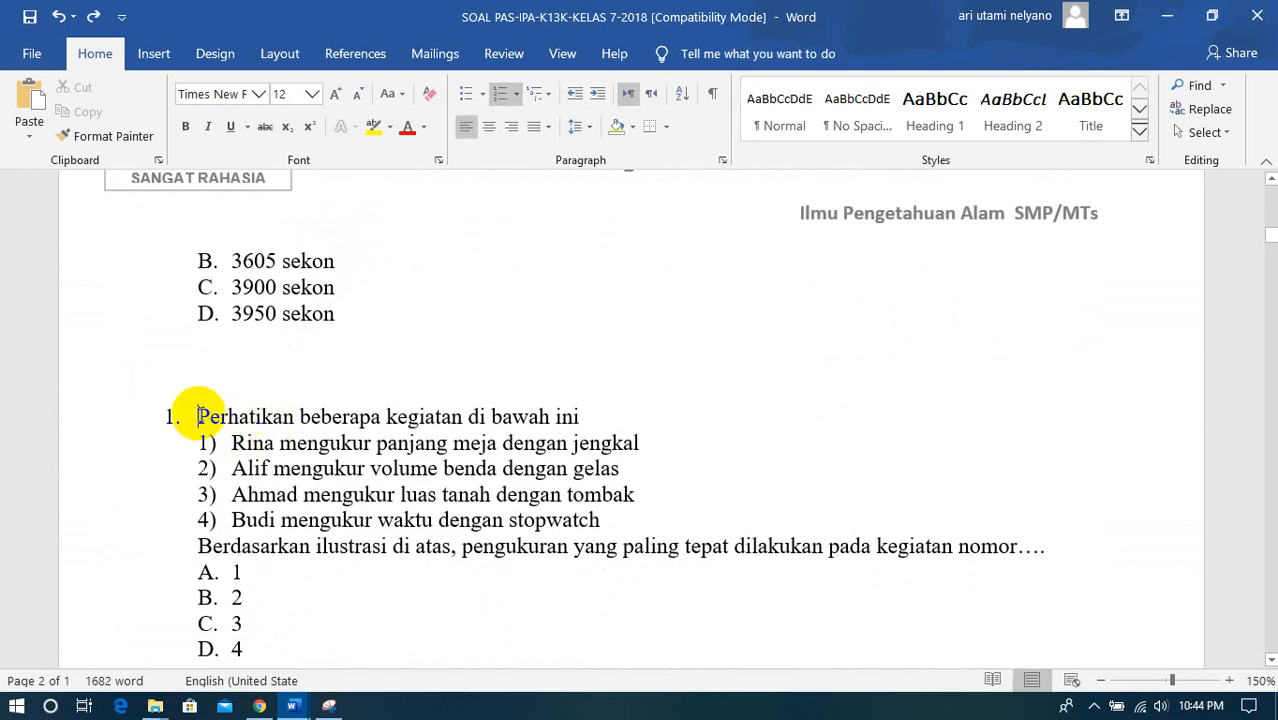
{"action": "scroll", "coordinate": [262, 414], "scroll_direction": "up", "scroll_amount": 3}
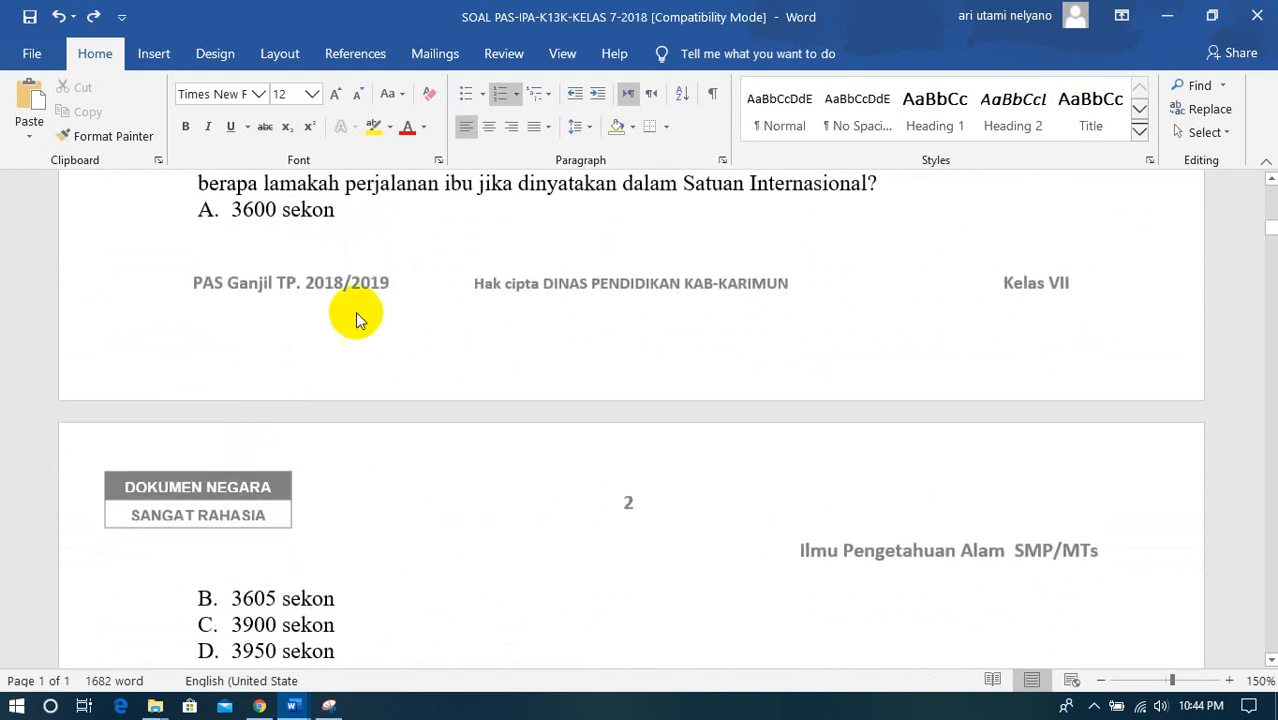
{"action": "left_click", "coordinate": [381, 221]}
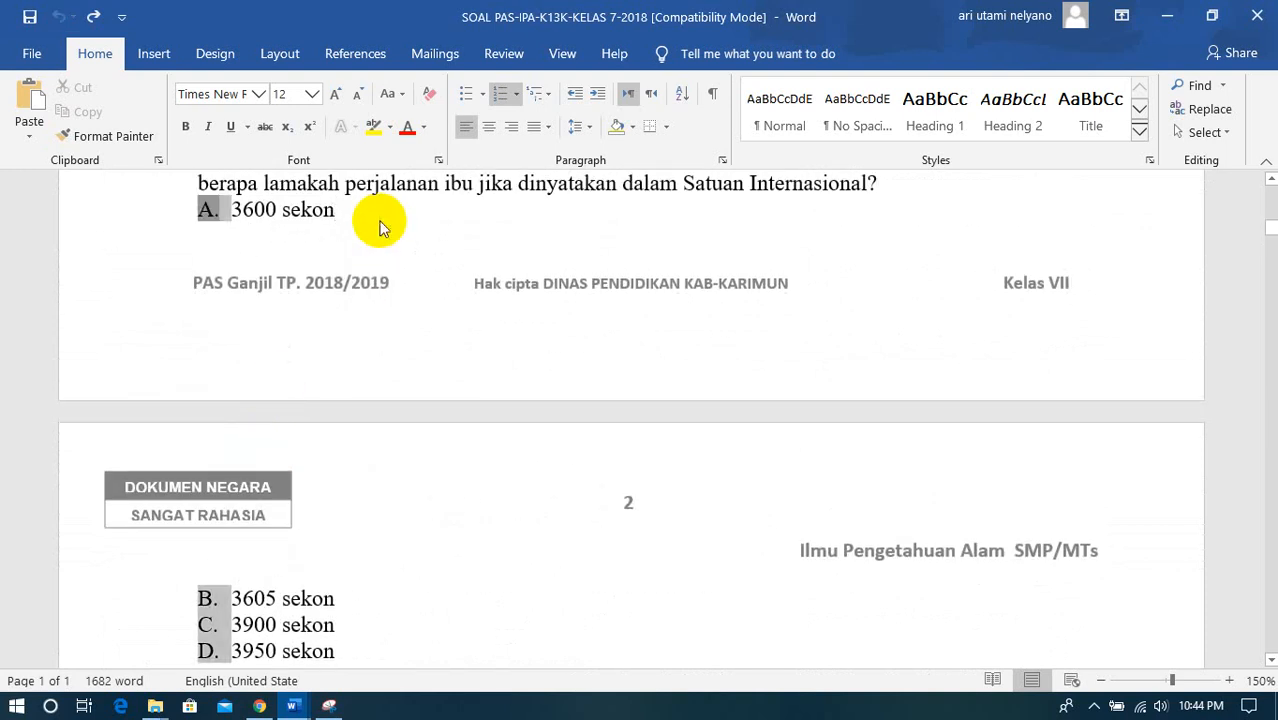
{"action": "scroll", "coordinate": [359, 448], "scroll_direction": "down", "scroll_amount": 2}
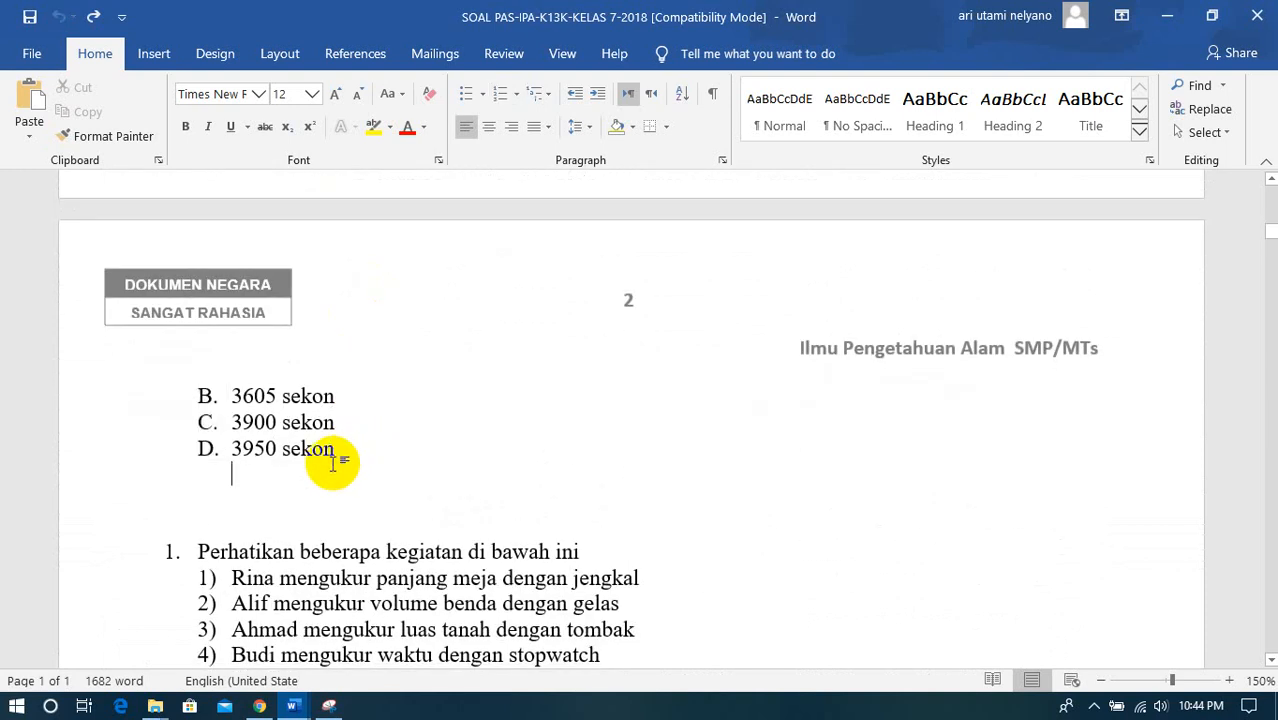
{"action": "left_click", "coordinate": [333, 460]}
{"action": "key", "text": "Delete"}
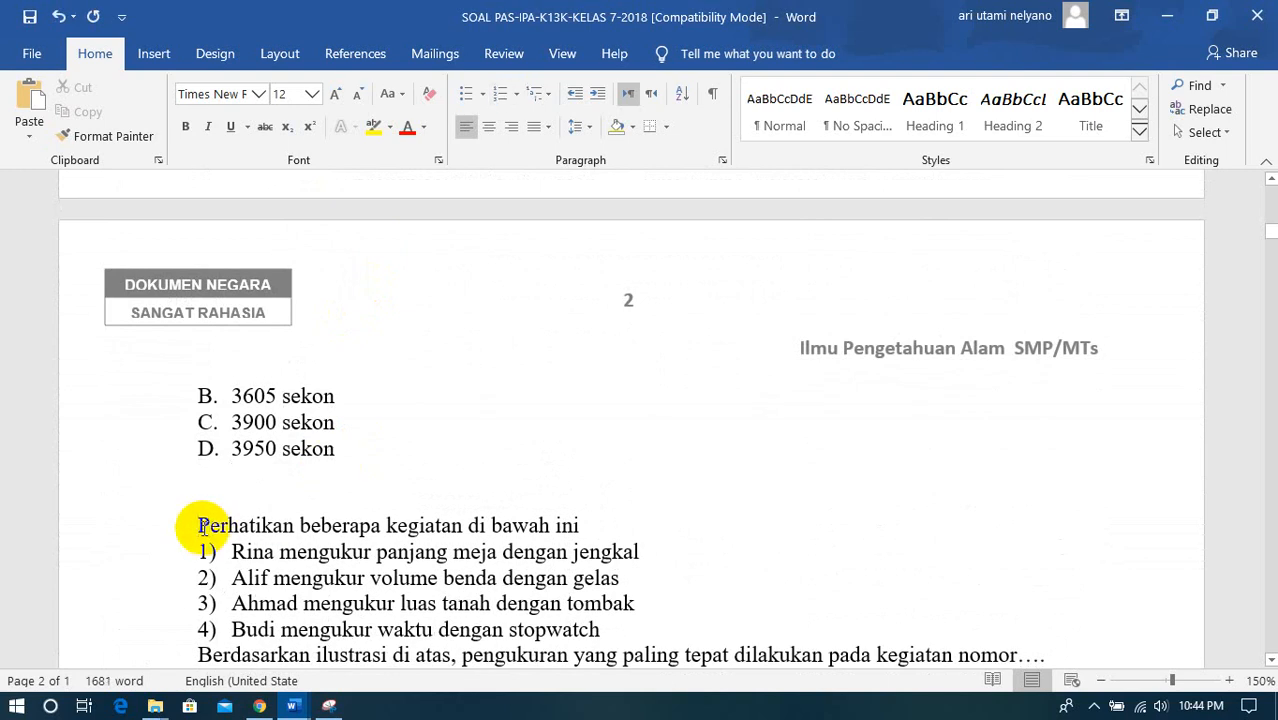
{"action": "type", "text": "5."}
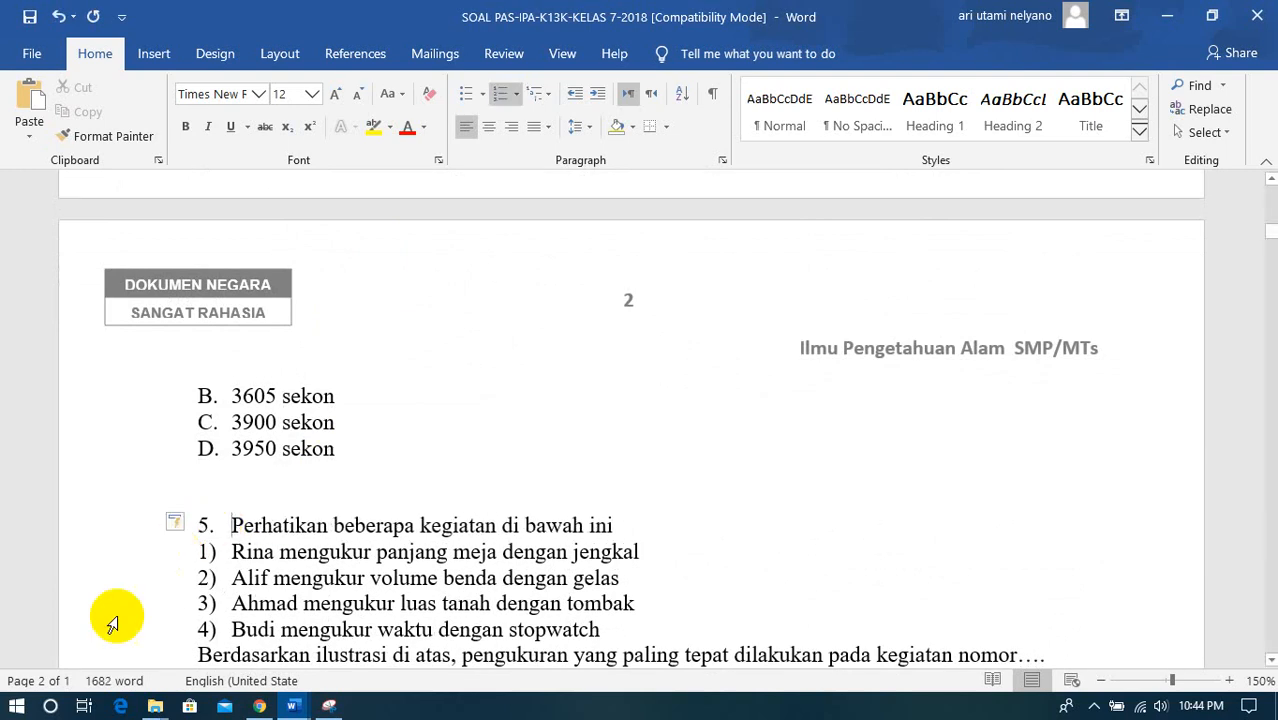
{"action": "scroll", "coordinate": [106, 620], "scroll_direction": "down", "scroll_amount": 3}
{"action": "scroll", "coordinate": [250, 560], "scroll_direction": "up", "scroll_amount": 1}
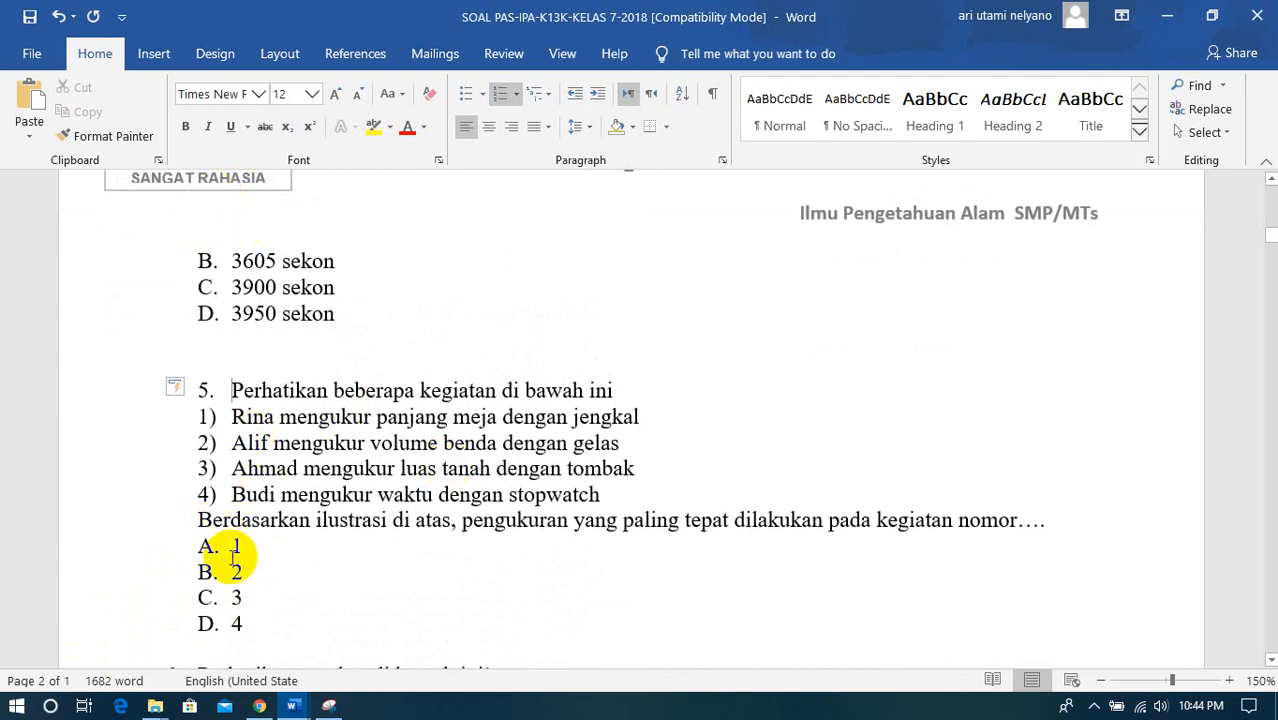
- Look up the answer to question 5 in the Kunci Jawaban Word document and return to question 3 in the form
{"action": "mouse_move", "coordinate": [293, 706]}
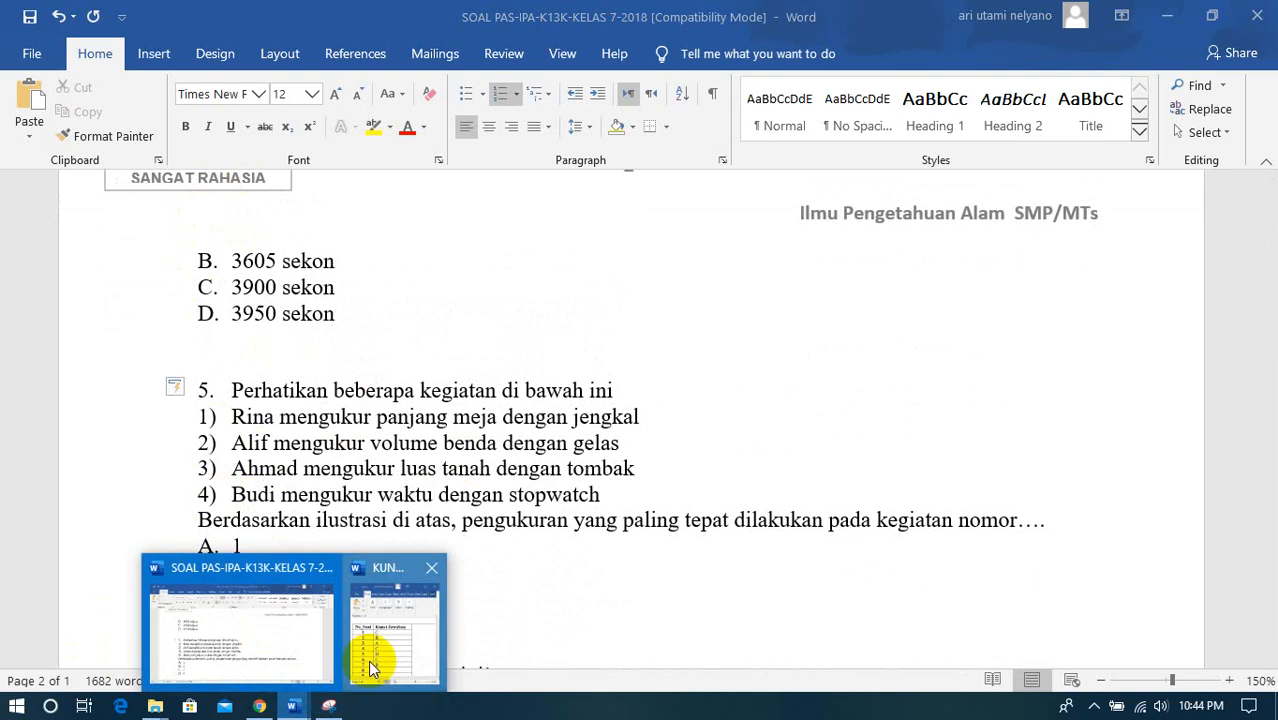
{"action": "left_click", "coordinate": [384, 662]}
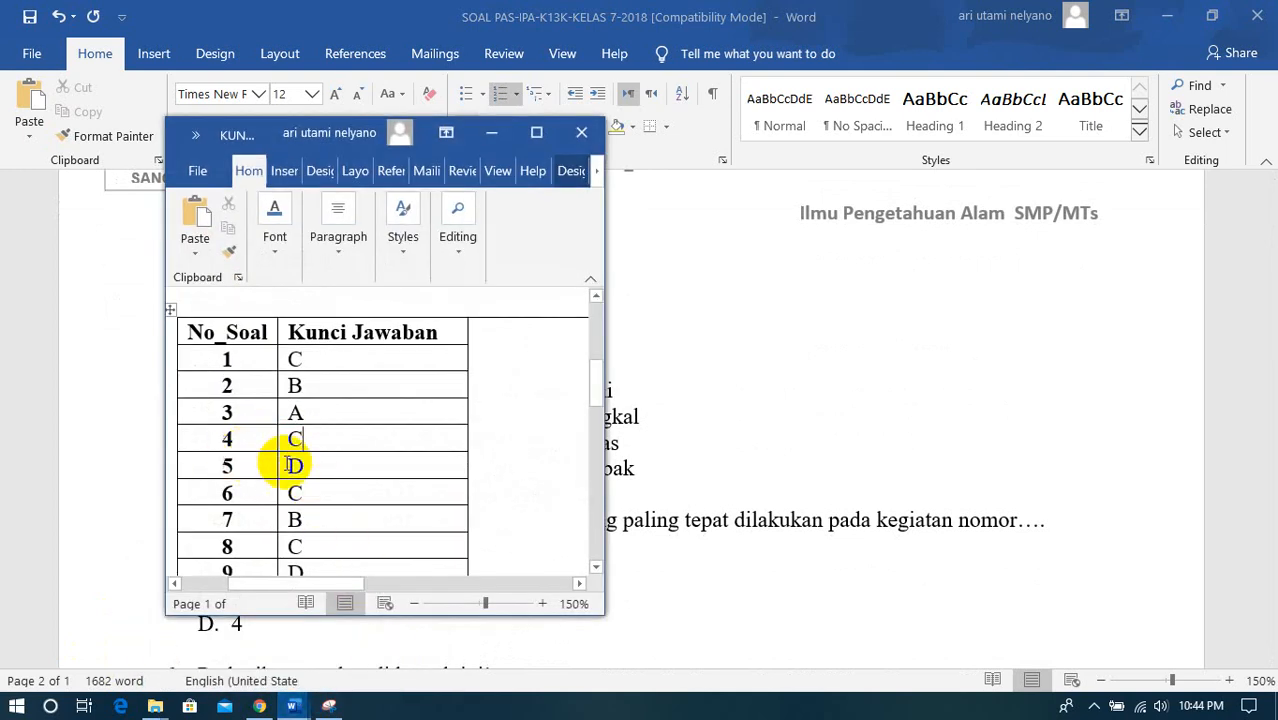
{"action": "left_click", "coordinate": [260, 707]}
{"action": "scroll", "coordinate": [382, 578], "scroll_direction": "down", "scroll_amount": 2}
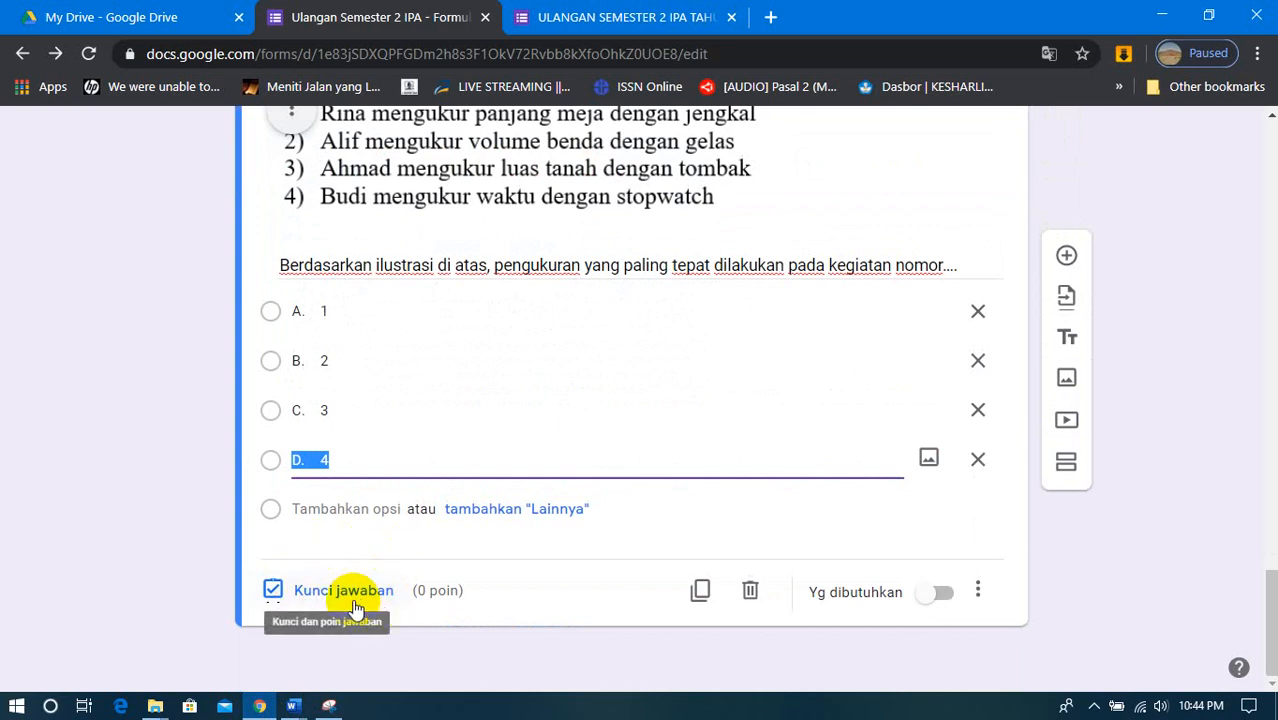
- Give question 3 in the form 20 points and mark option D. 4 as its correct answer
{"action": "left_click", "coordinate": [355, 604]}
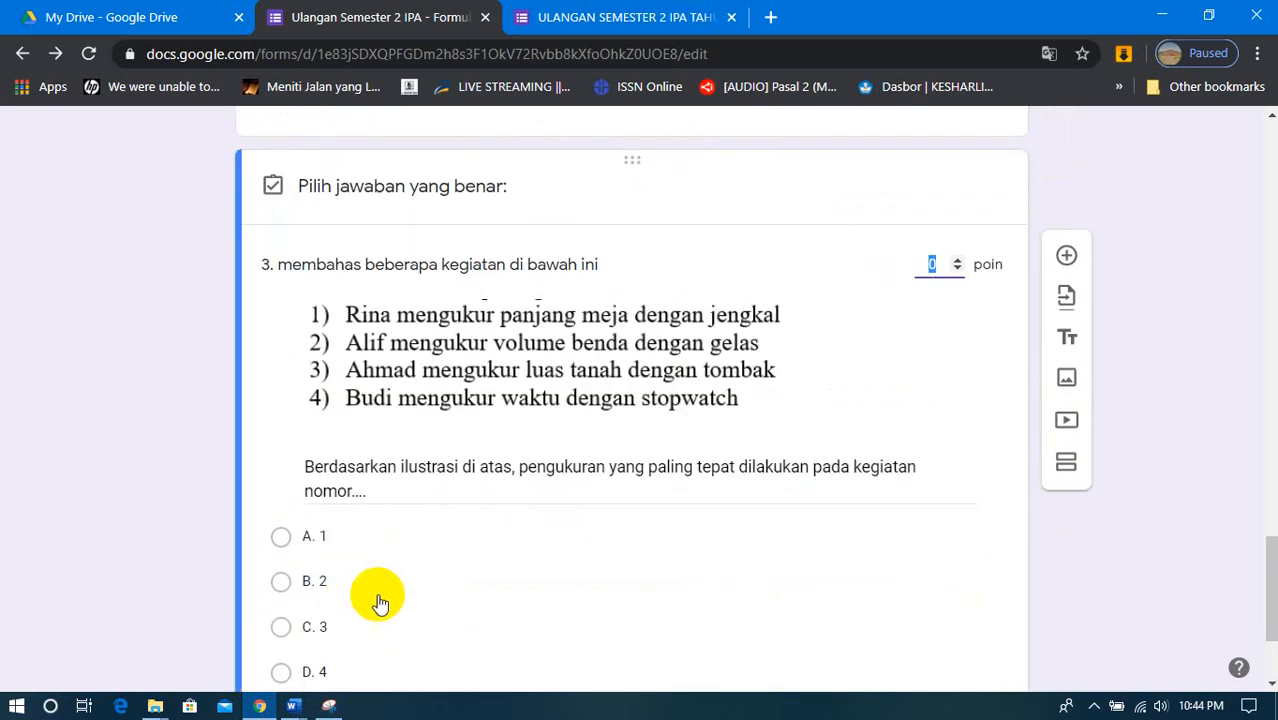
{"action": "scroll", "coordinate": [510, 552], "scroll_direction": "down", "scroll_amount": 1}
{"action": "scroll", "coordinate": [838, 238], "scroll_direction": "up", "scroll_amount": 2}
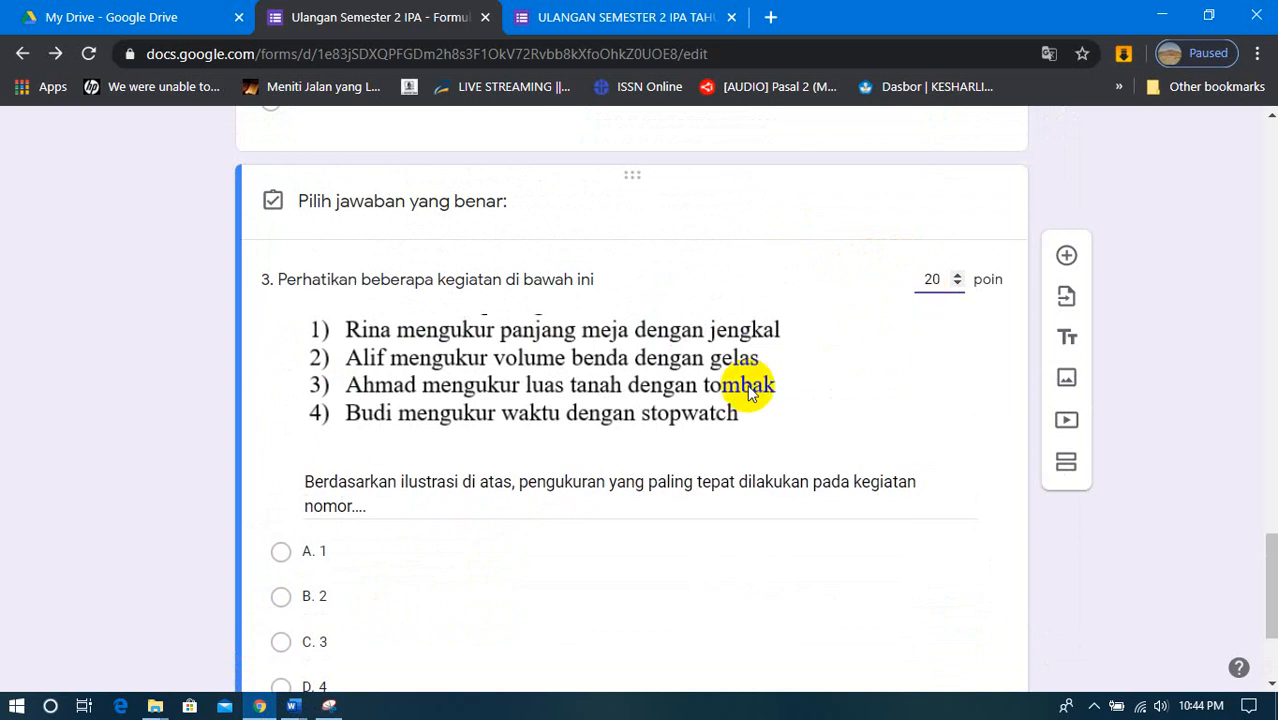
{"action": "scroll", "coordinate": [385, 455], "scroll_direction": "down", "scroll_amount": 2}
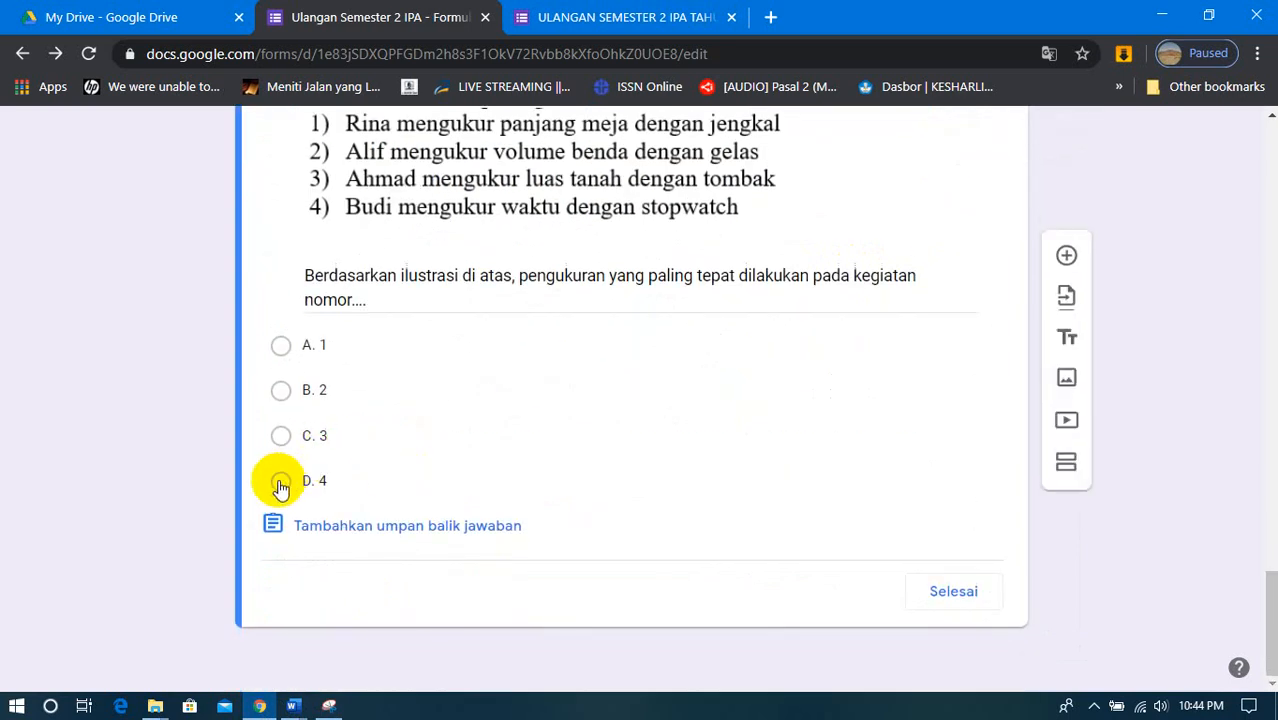
{"action": "left_click", "coordinate": [281, 484]}
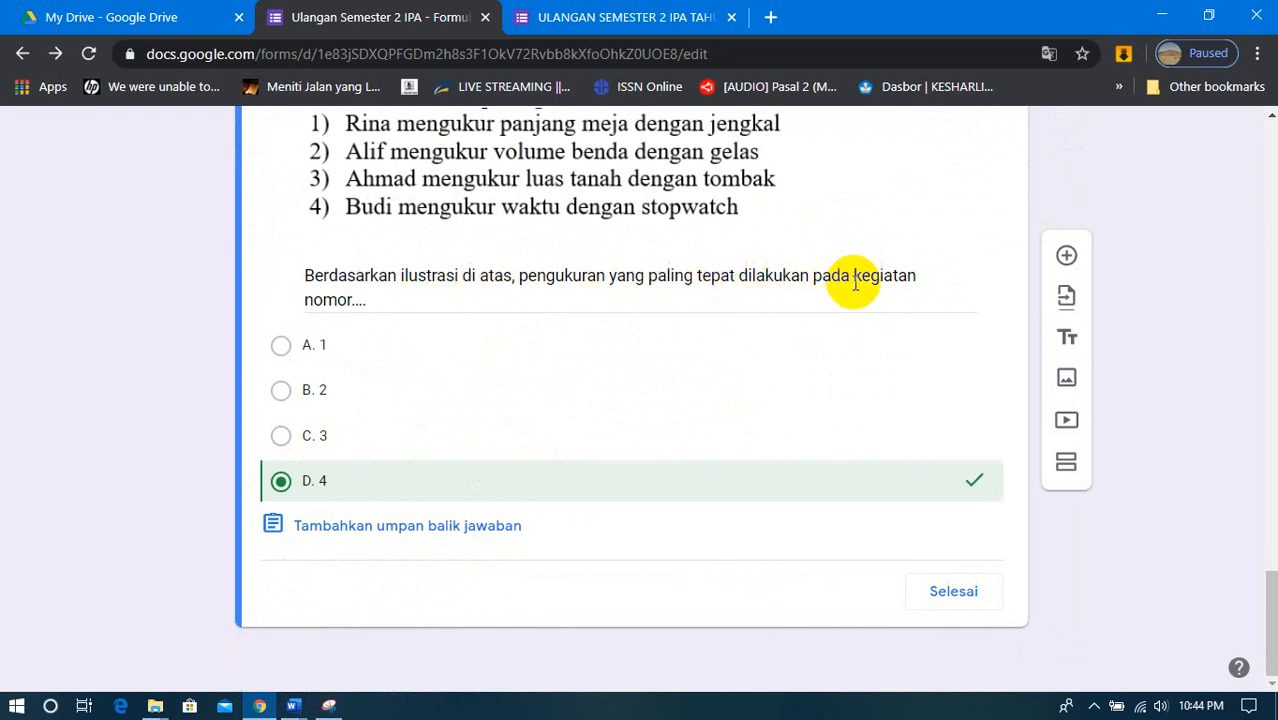
{"action": "scroll", "coordinate": [481, 423], "scroll_direction": "up", "scroll_amount": 2}
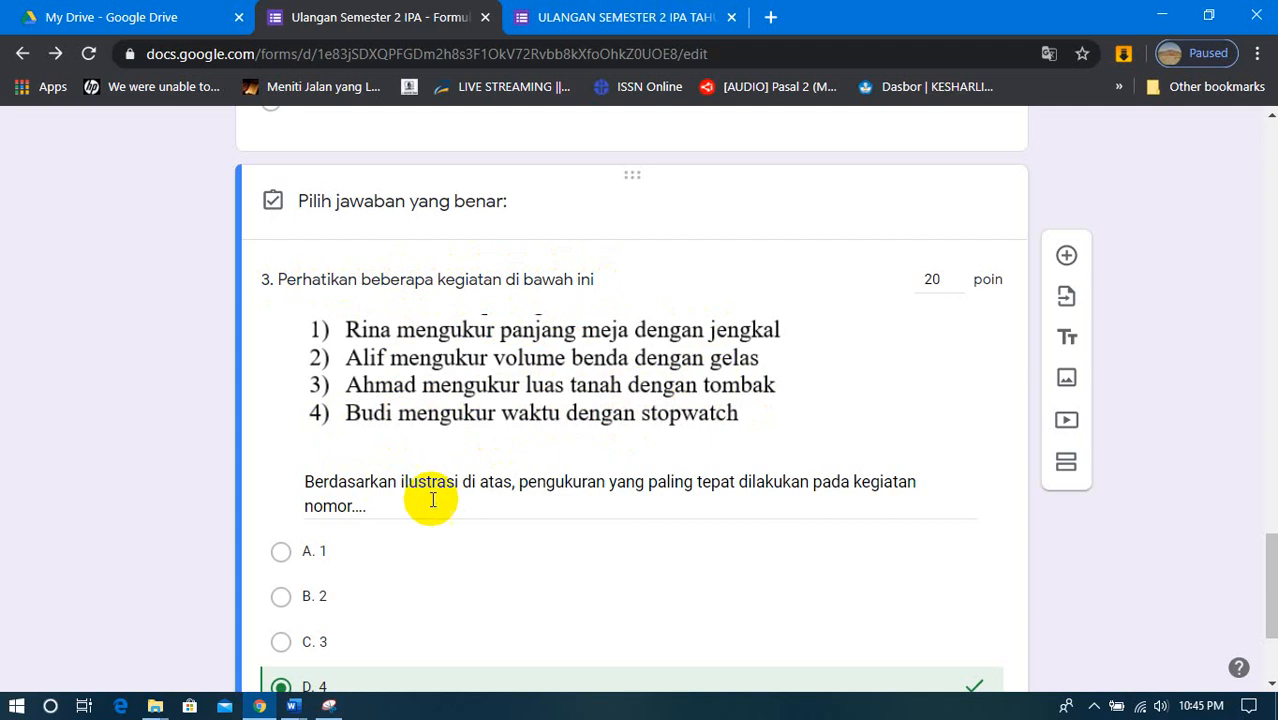
{"action": "scroll", "coordinate": [425, 420], "scroll_direction": "down", "scroll_amount": 2}
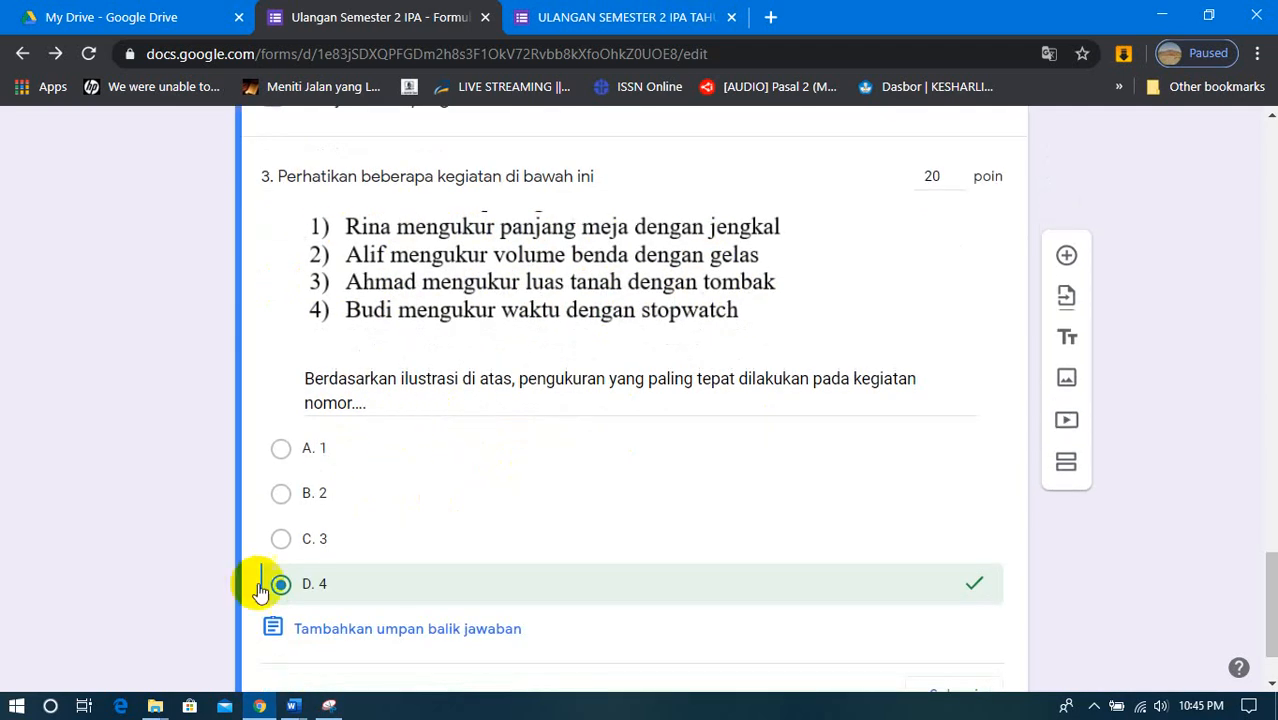
{"action": "scroll", "coordinate": [307, 598], "scroll_direction": "down", "scroll_amount": 1}
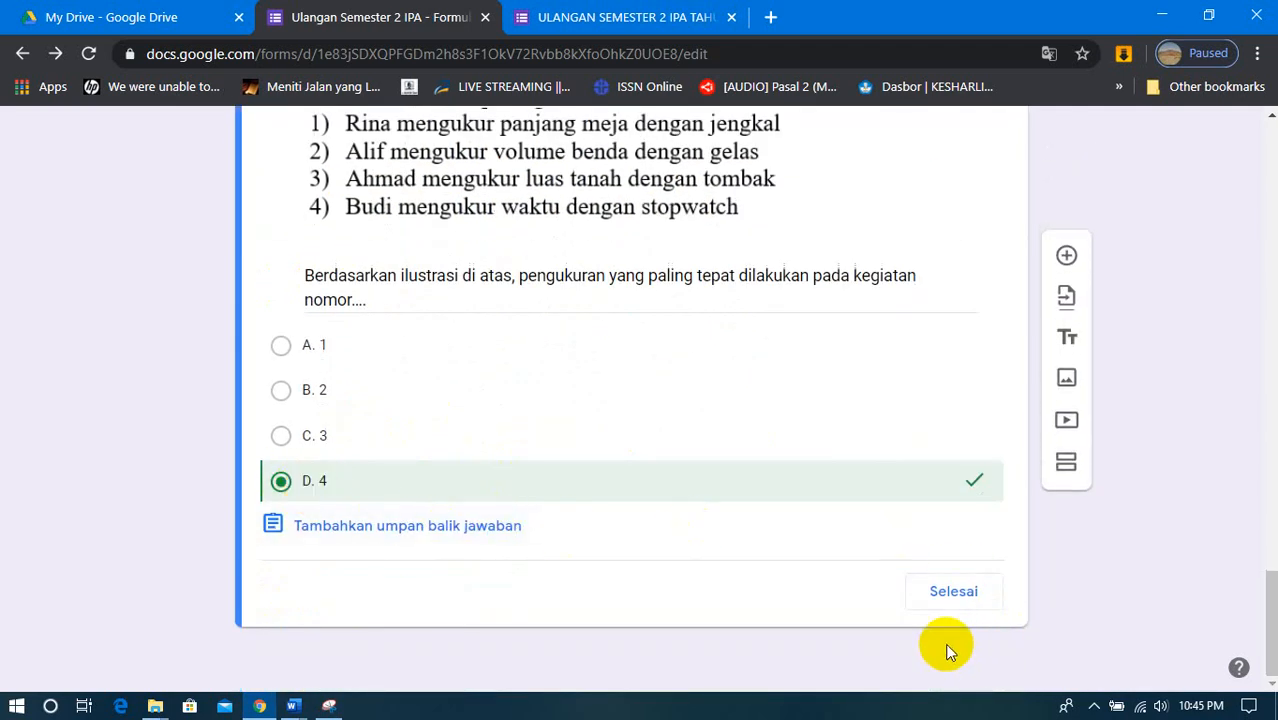
{"action": "left_click", "coordinate": [958, 600]}
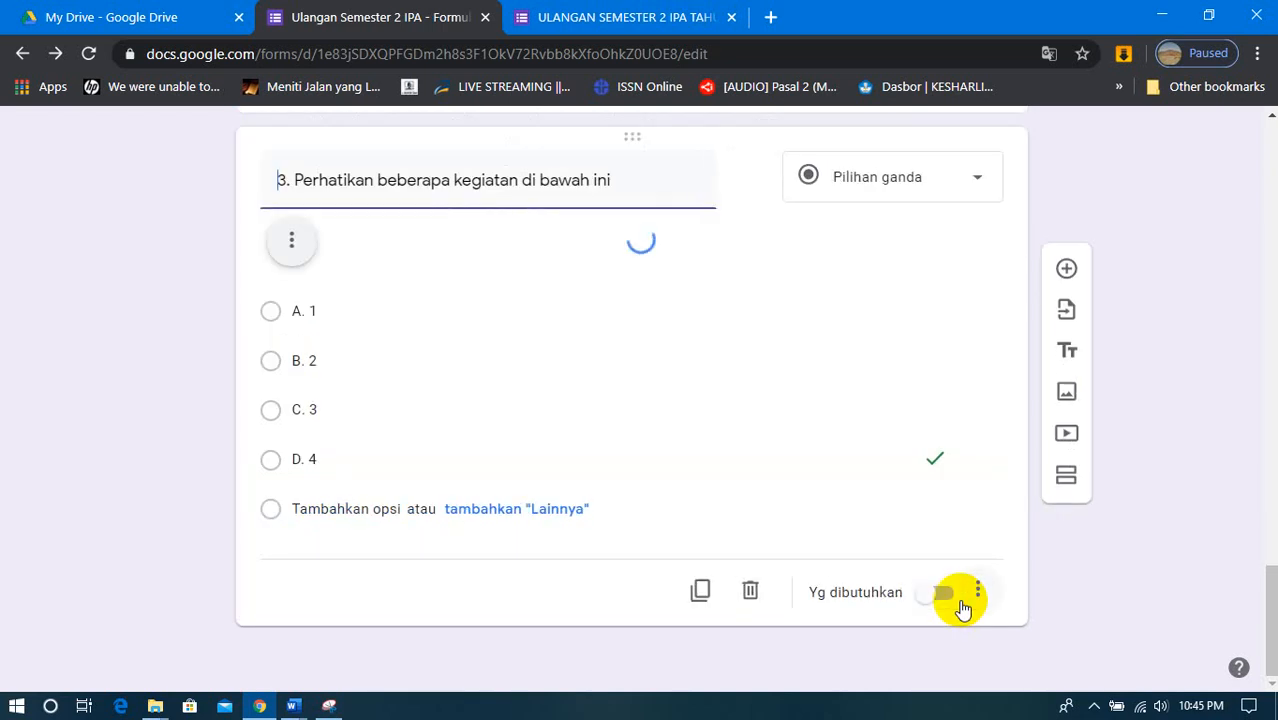
- Add a new multiple-choice question below question 3 in the form
{"action": "scroll", "coordinate": [845, 553], "scroll_direction": "up", "scroll_amount": 13}
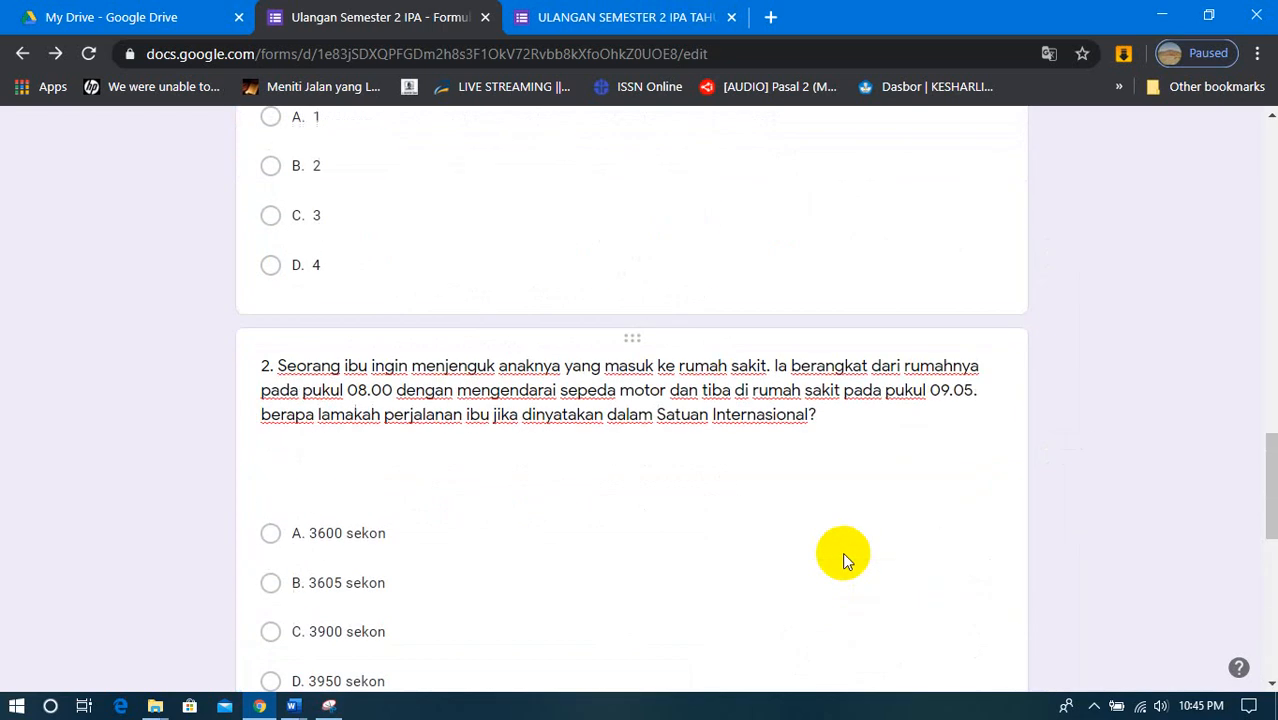
{"action": "scroll", "coordinate": [842, 556], "scroll_direction": "down", "scroll_amount": 3}
{"action": "scroll", "coordinate": [842, 552], "scroll_direction": "down", "scroll_amount": 10}
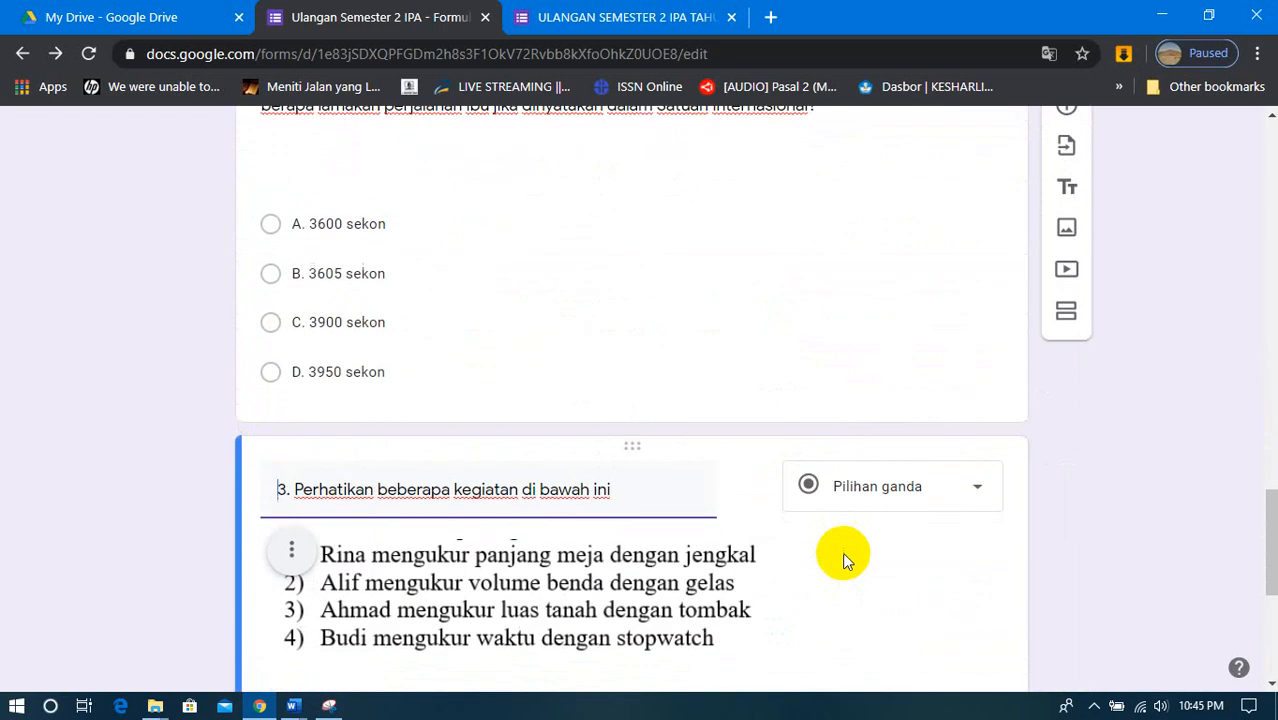
{"action": "scroll", "coordinate": [845, 553], "scroll_direction": "down", "scroll_amount": 1}
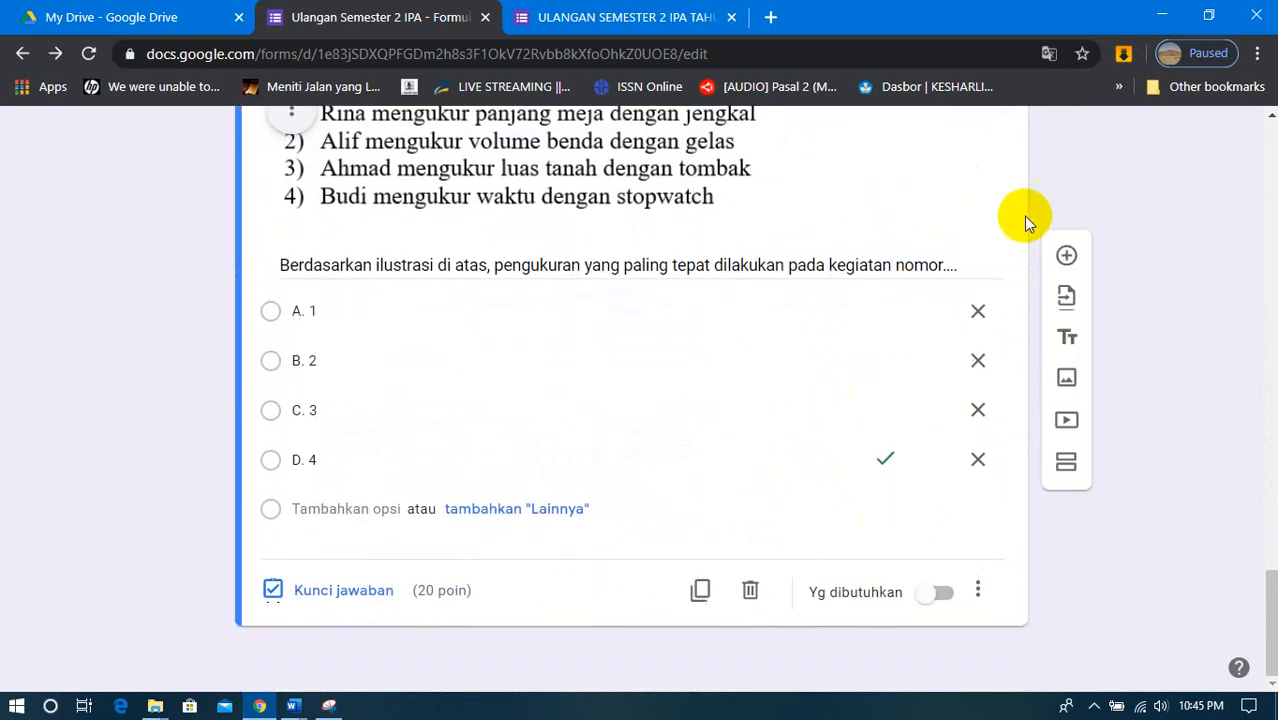
{"action": "left_click", "coordinate": [1066, 258]}
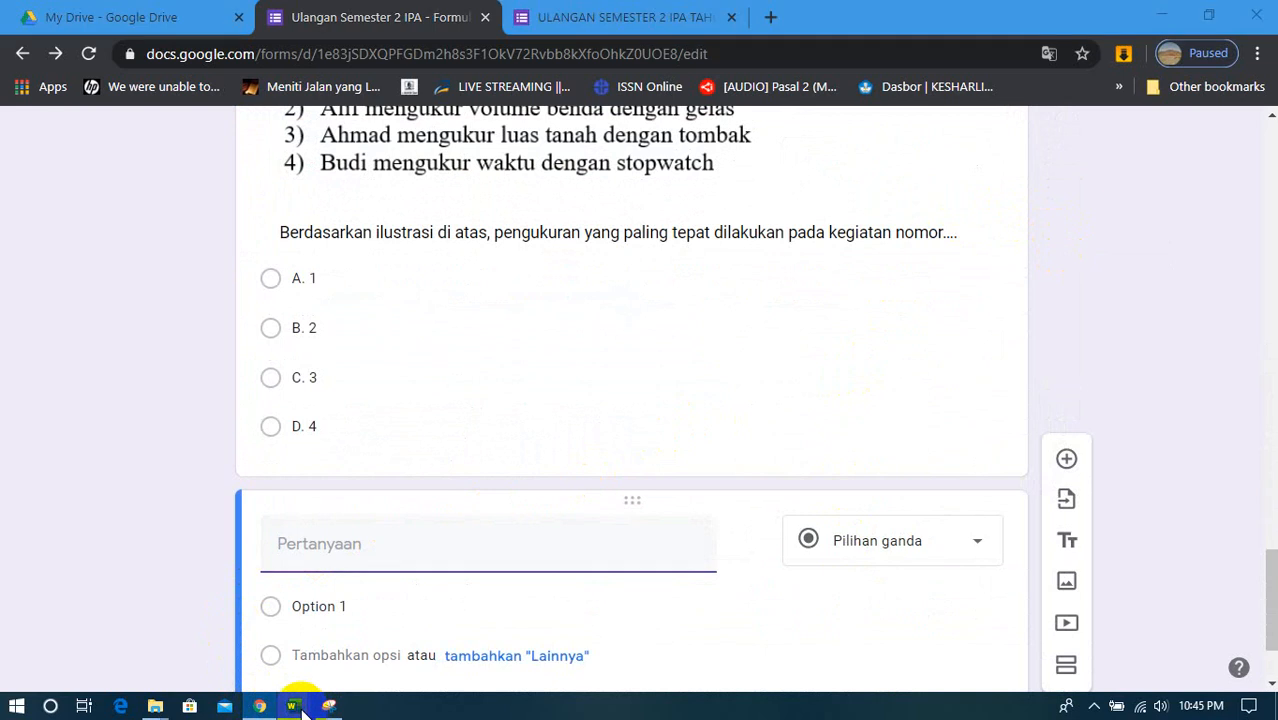
- Switch to the SOAL PAS-IPA-K13K-KELAS 7-2018 Word document and look through questions 7 to 21 for the next quiz question, returning to question 7
{"action": "mouse_move", "coordinate": [300, 710]}
{"action": "left_click", "coordinate": [271, 650]}
{"action": "scroll", "coordinate": [535, 395], "scroll_direction": "down", "scroll_amount": 8}
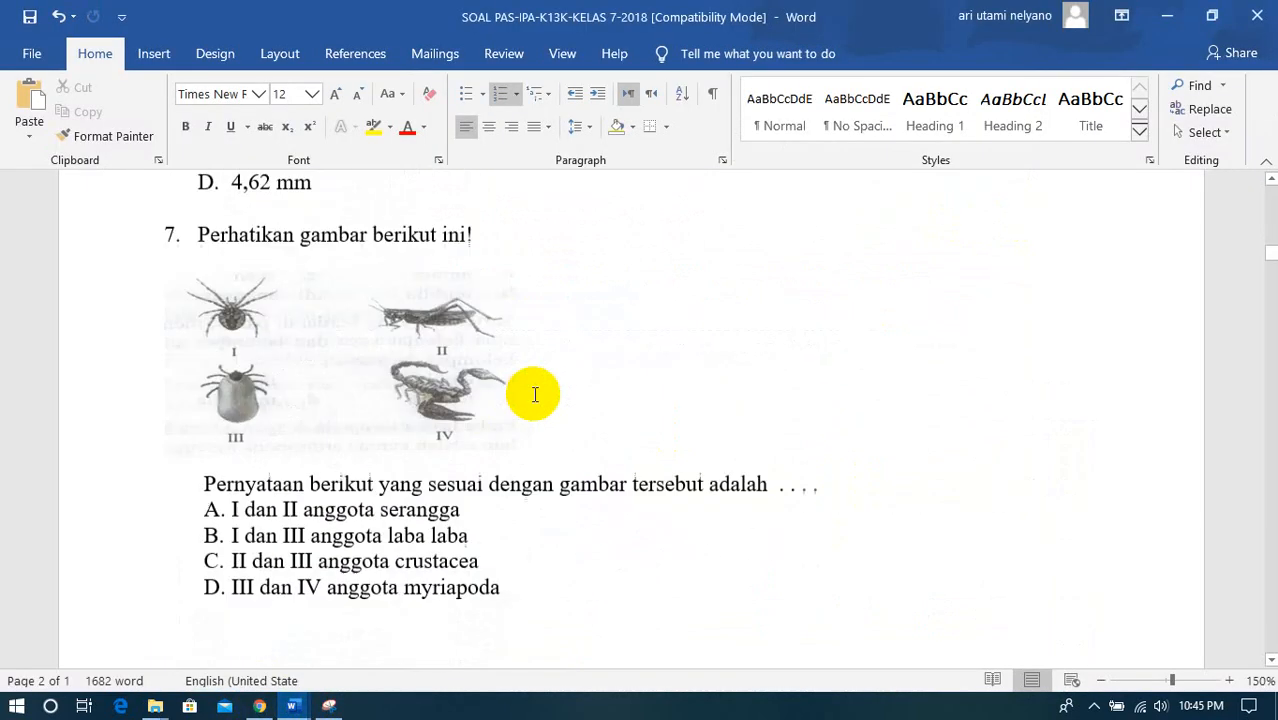
{"action": "scroll", "coordinate": [535, 395], "scroll_direction": "up", "scroll_amount": 2}
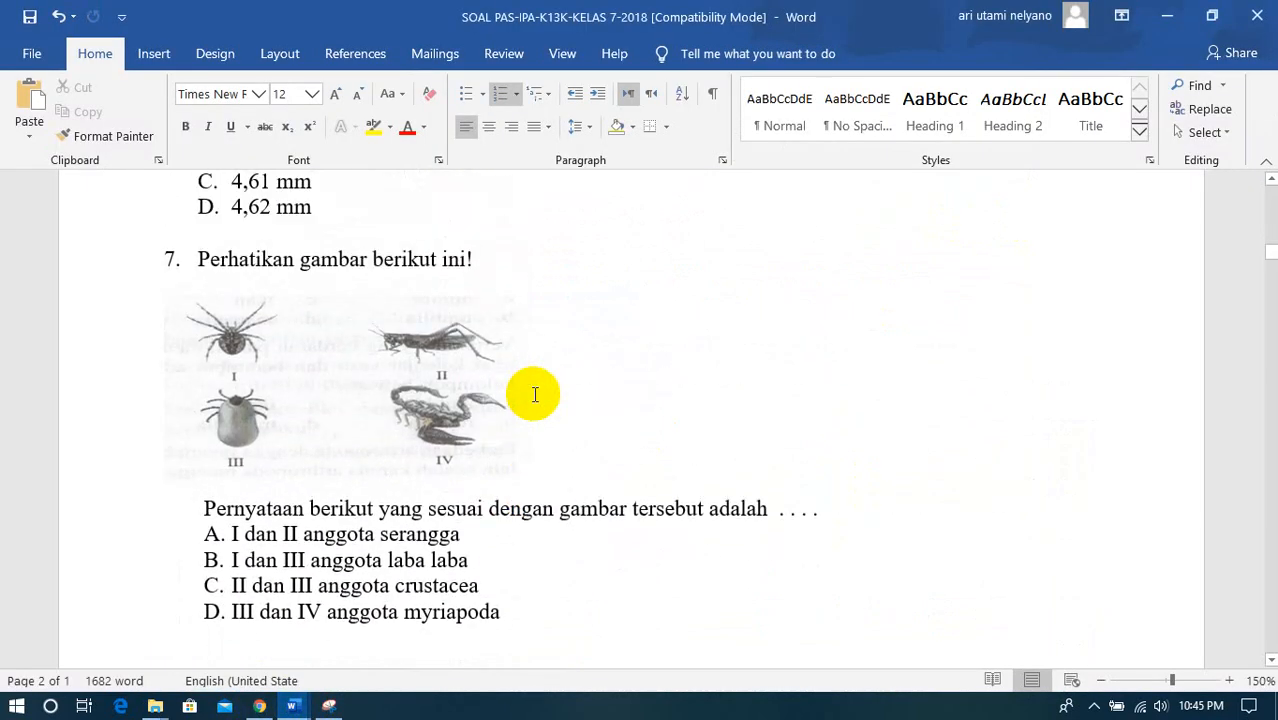
{"action": "scroll", "coordinate": [535, 395], "scroll_direction": "up", "scroll_amount": 4}
{"action": "scroll", "coordinate": [535, 395], "scroll_direction": "down", "scroll_amount": 3}
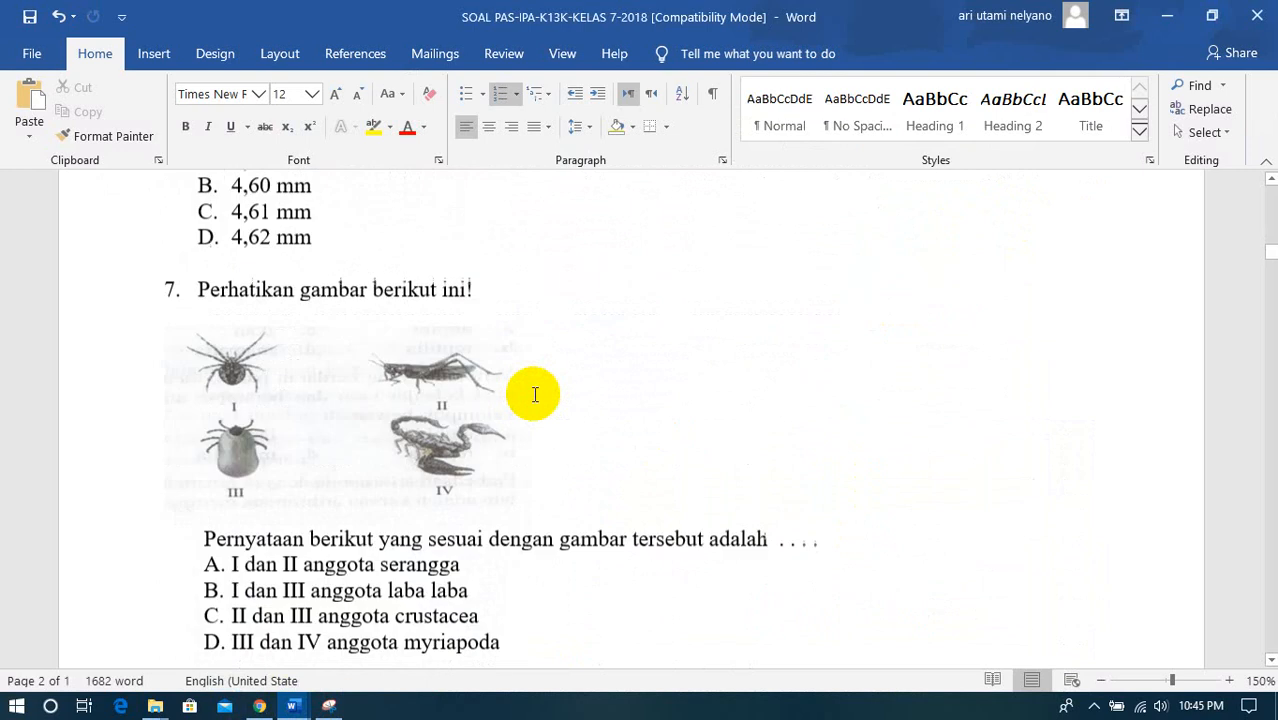
{"action": "scroll", "coordinate": [535, 395], "scroll_direction": "down", "scroll_amount": 15}
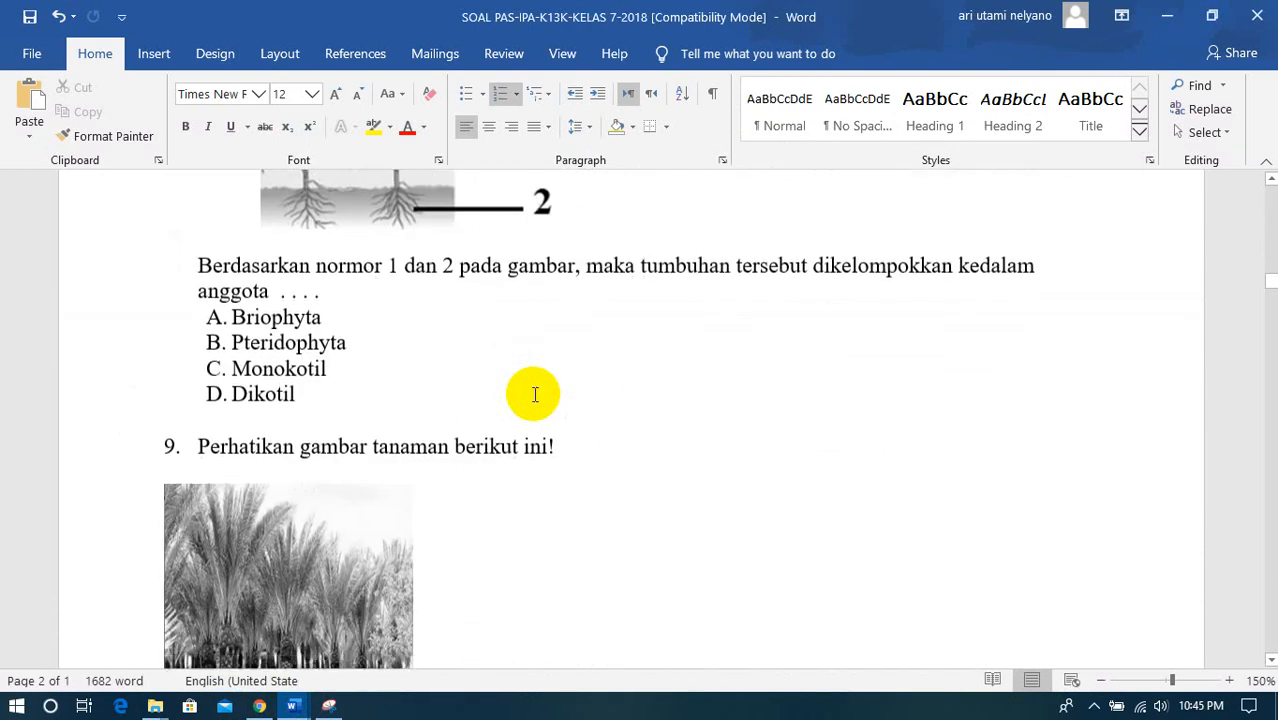
{"action": "scroll", "coordinate": [535, 394], "scroll_direction": "down", "scroll_amount": 5}
{"action": "scroll", "coordinate": [535, 394], "scroll_direction": "down", "scroll_amount": 7}
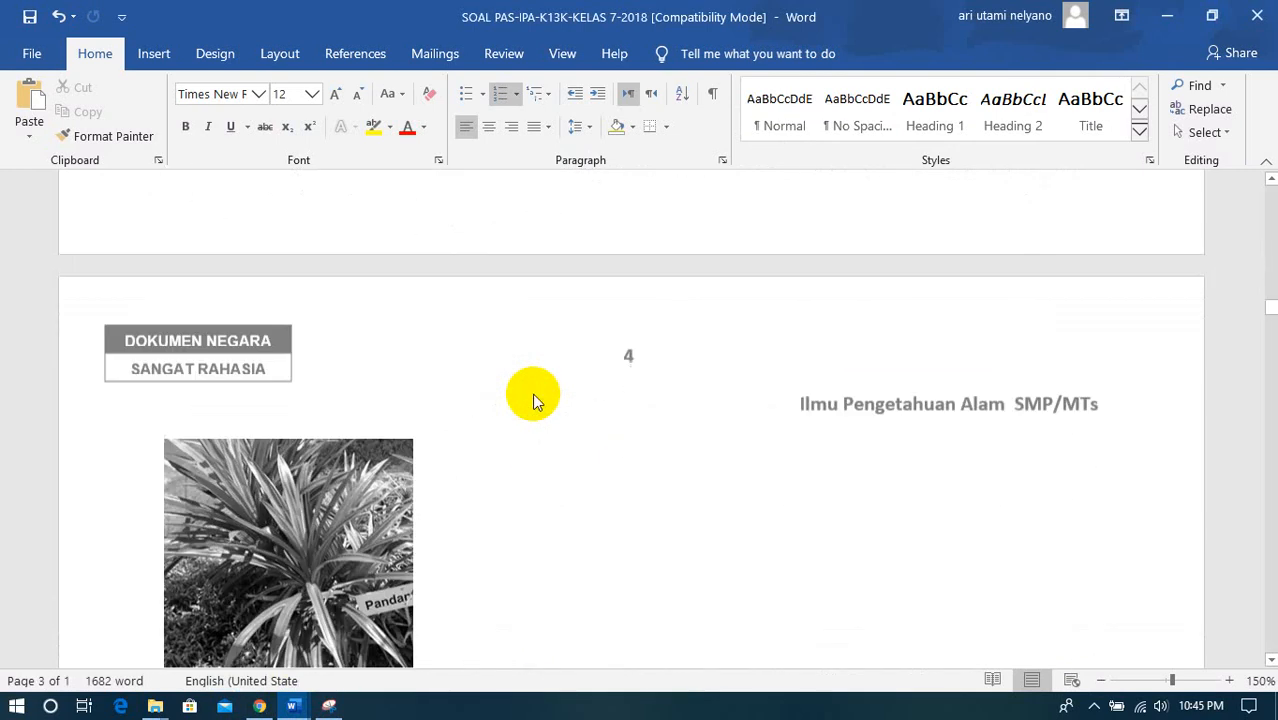
{"action": "scroll", "coordinate": [535, 394], "scroll_direction": "up", "scroll_amount": 19}
{"action": "scroll", "coordinate": [535, 394], "scroll_direction": "down", "scroll_amount": 20}
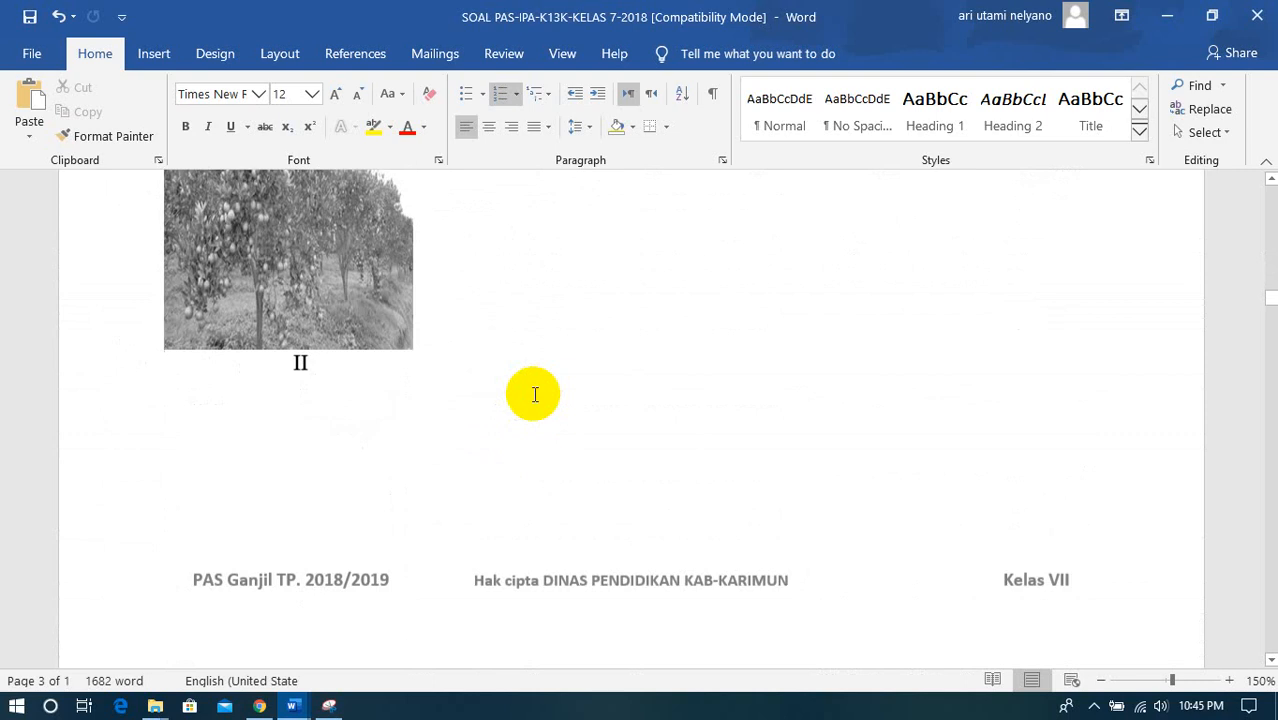
{"action": "scroll", "coordinate": [535, 394], "scroll_direction": "down", "scroll_amount": 20}
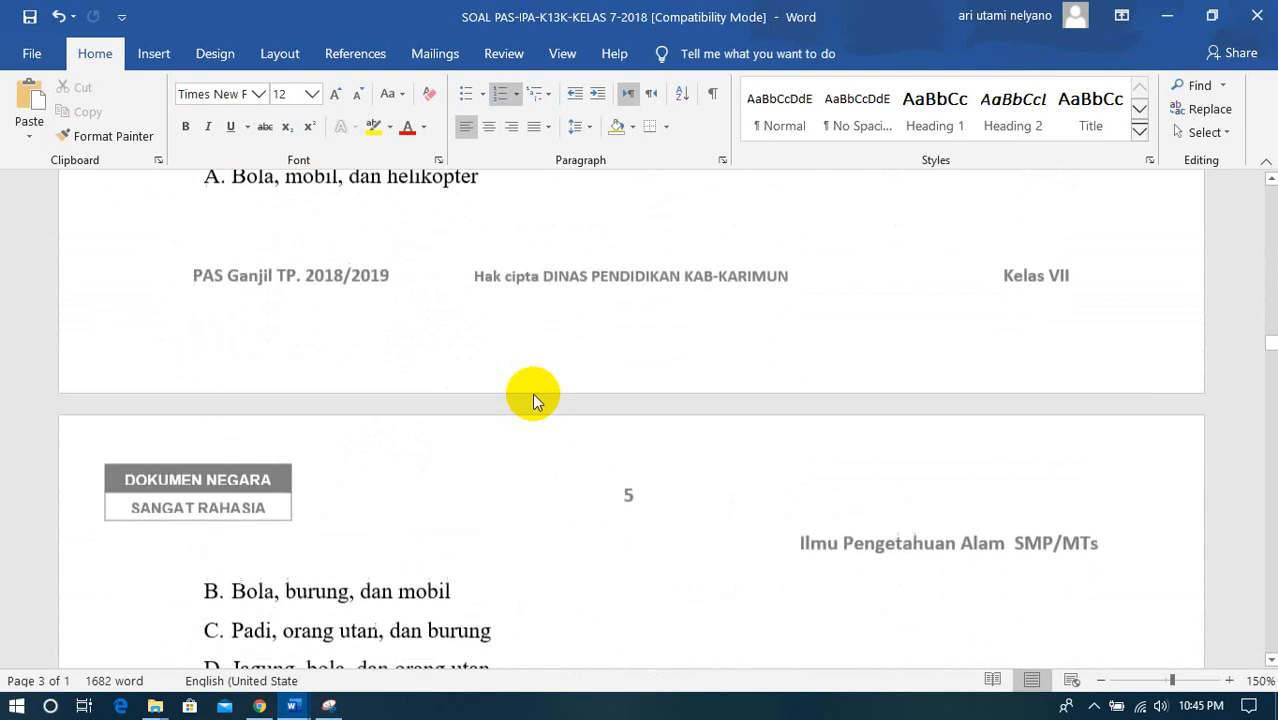
{"action": "scroll", "coordinate": [535, 394], "scroll_direction": "down", "scroll_amount": 20}
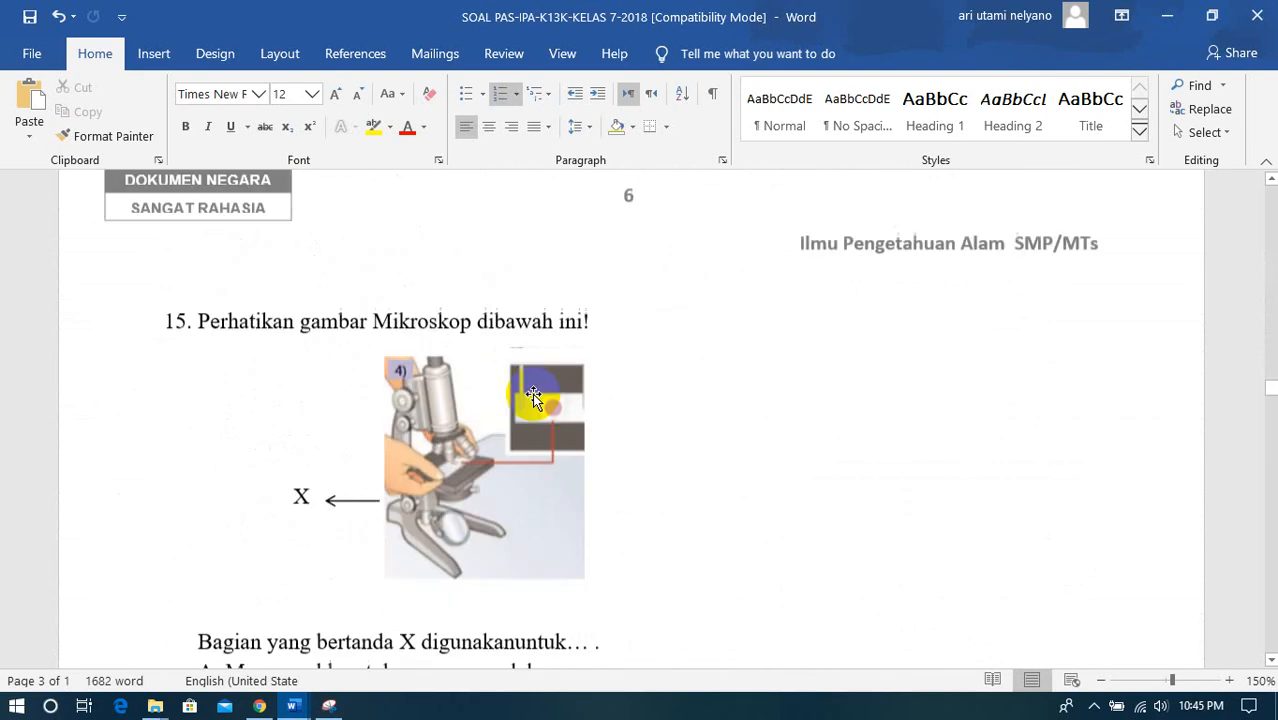
{"action": "scroll", "coordinate": [533, 398], "scroll_direction": "down", "scroll_amount": 15}
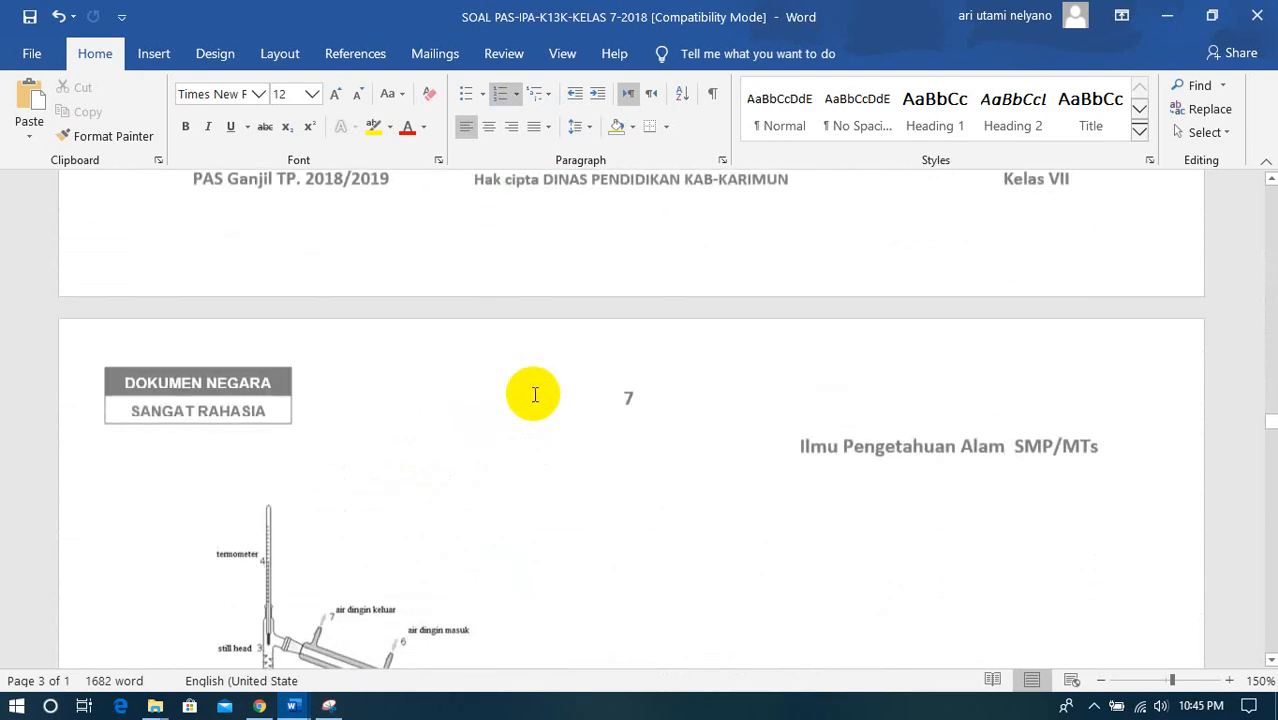
{"action": "scroll", "coordinate": [535, 394], "scroll_direction": "down", "scroll_amount": 5}
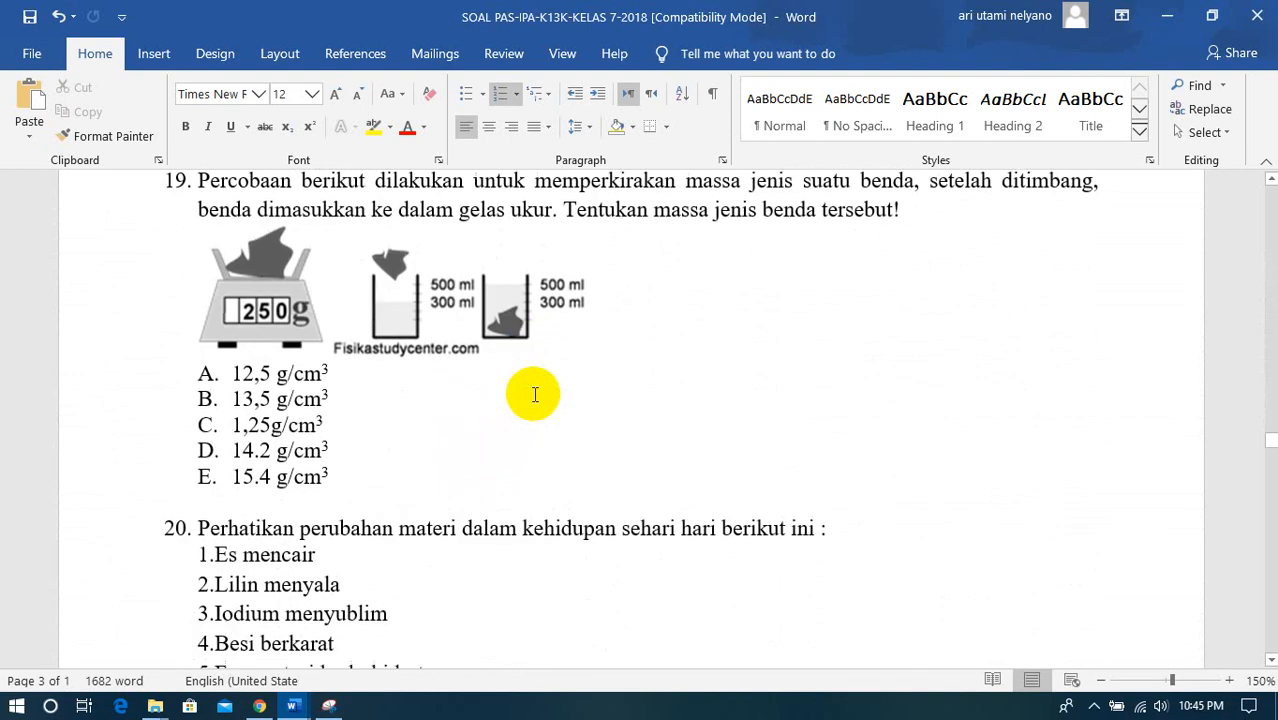
{"action": "scroll", "coordinate": [535, 394], "scroll_direction": "down", "scroll_amount": 6}
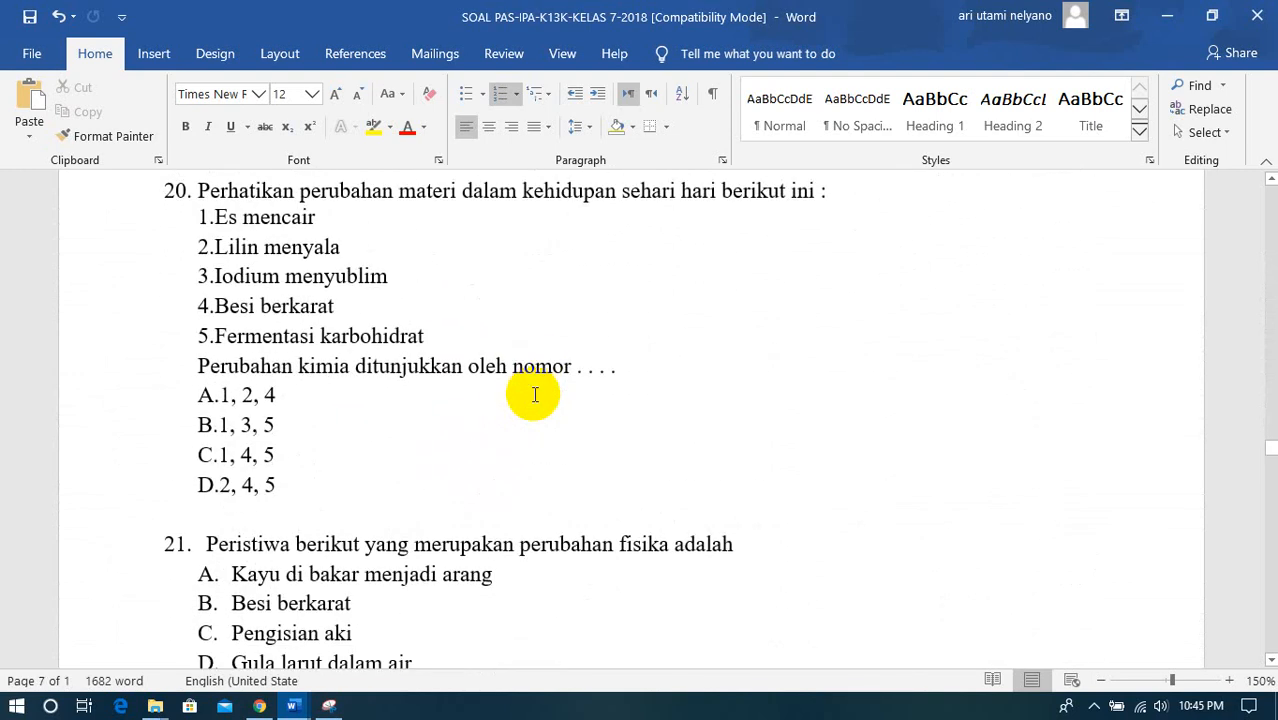
{"action": "scroll", "coordinate": [535, 394], "scroll_direction": "up", "scroll_amount": 20}
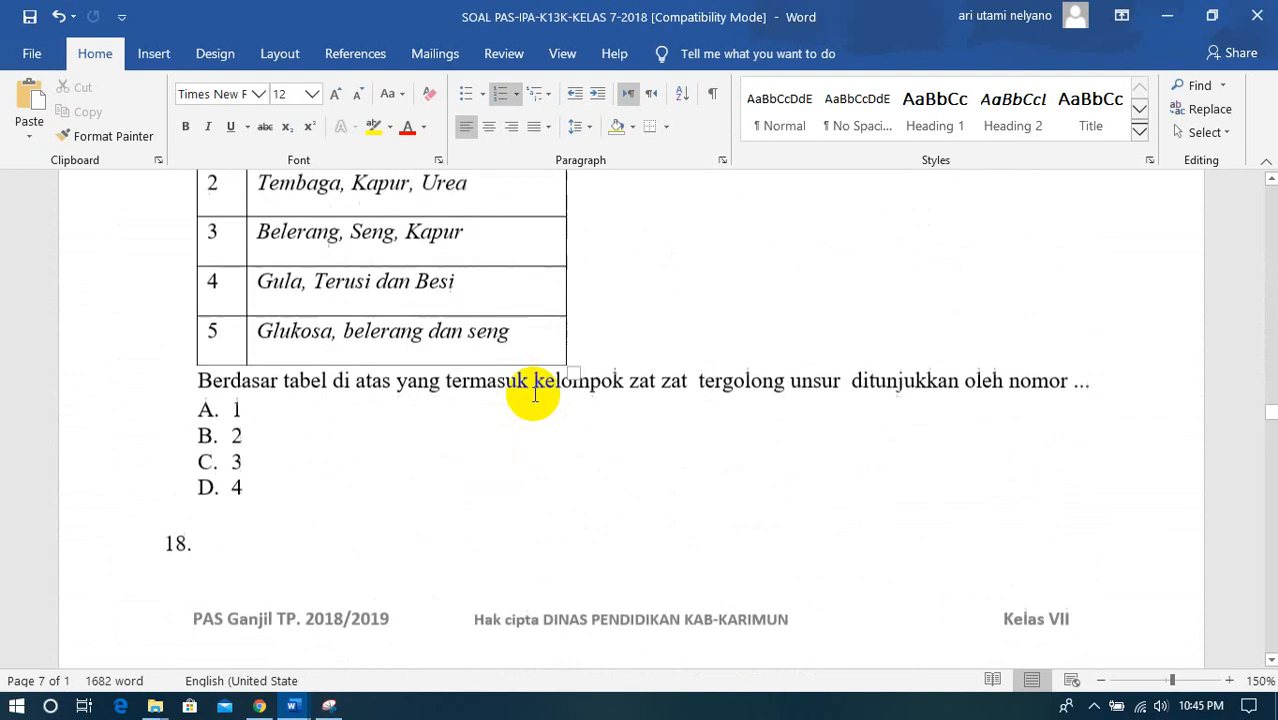
{"action": "scroll", "coordinate": [535, 394], "scroll_direction": "up", "scroll_amount": 20}
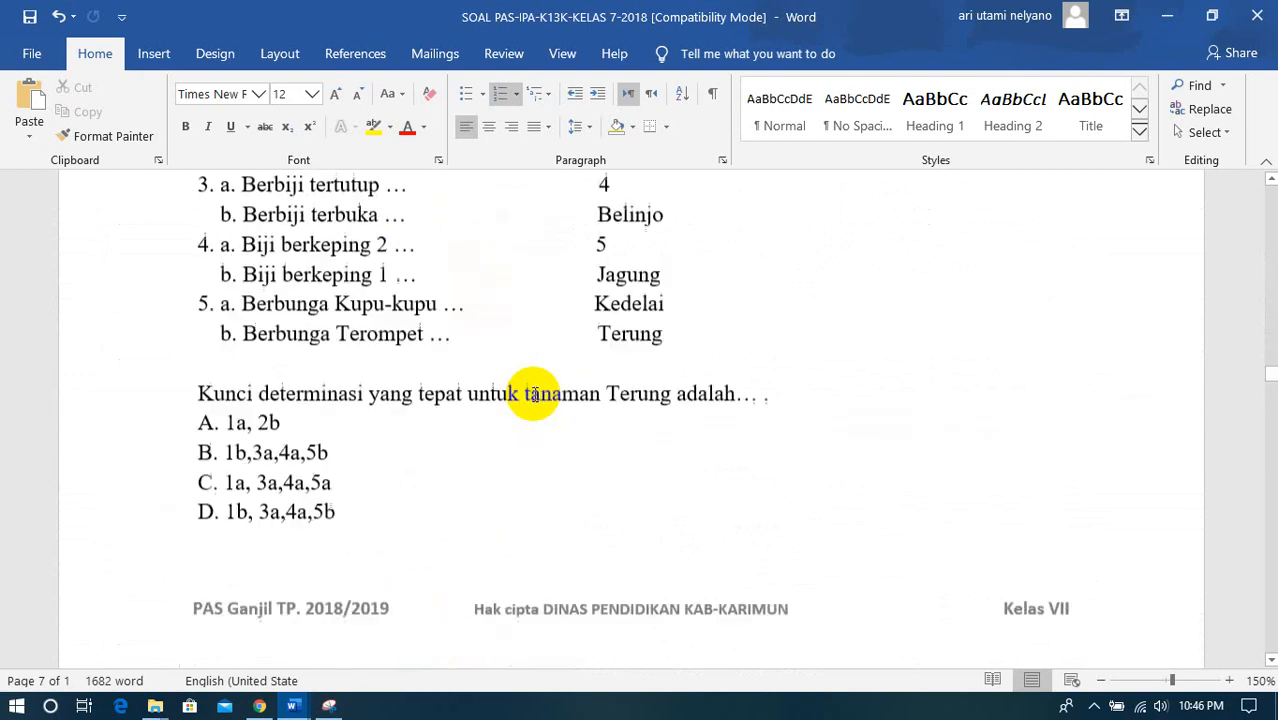
{"action": "scroll", "coordinate": [535, 394], "scroll_direction": "up", "scroll_amount": 2}
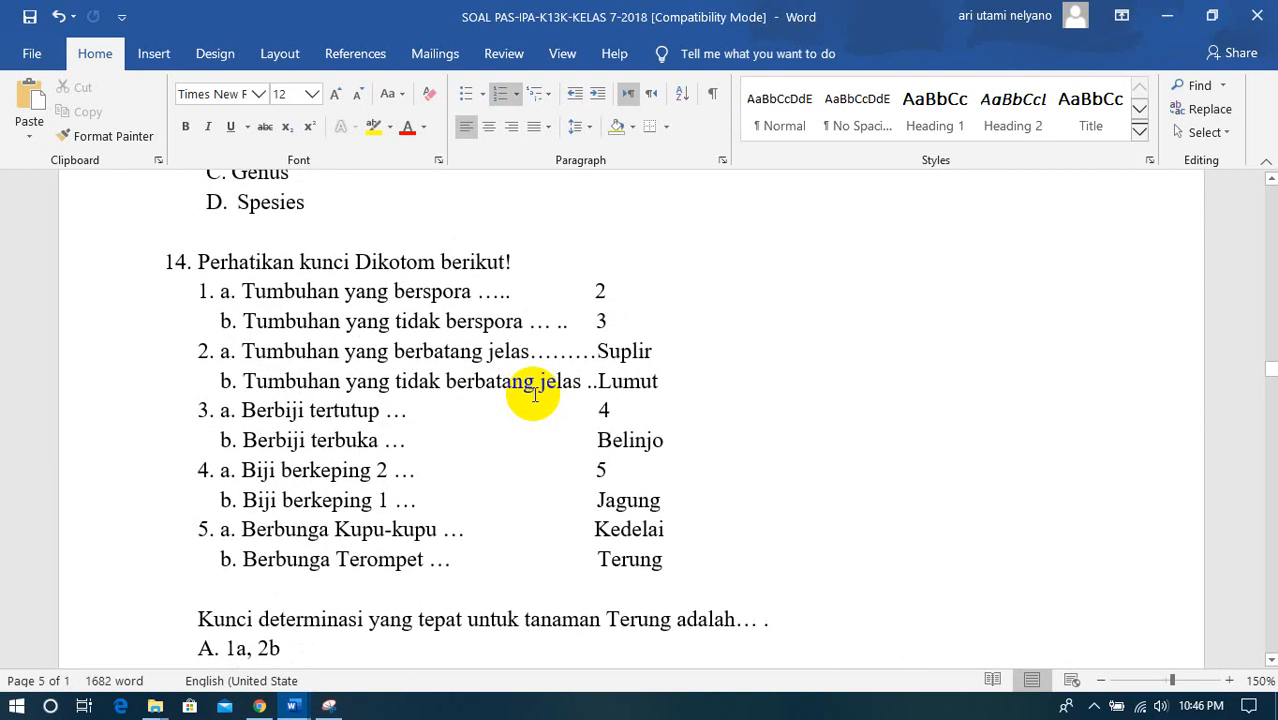
{"action": "scroll", "coordinate": [535, 394], "scroll_direction": "up", "scroll_amount": 20}
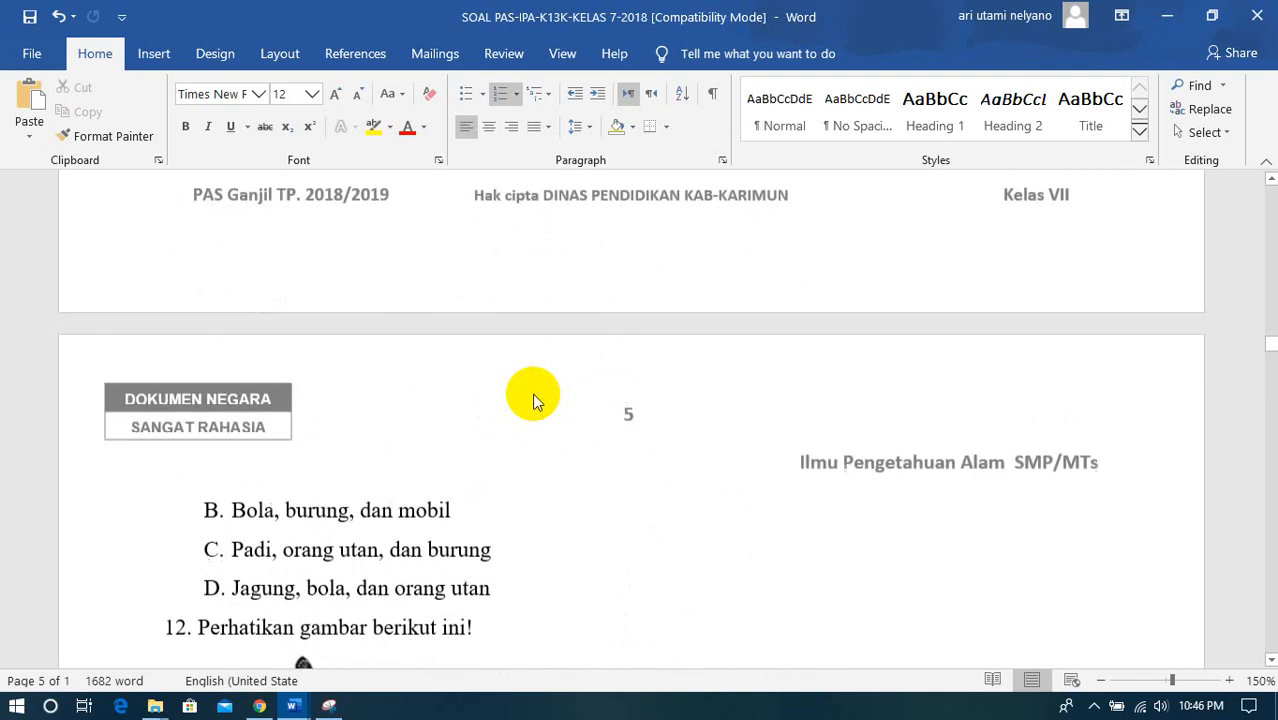
{"action": "scroll", "coordinate": [535, 394], "scroll_direction": "up", "scroll_amount": 20}
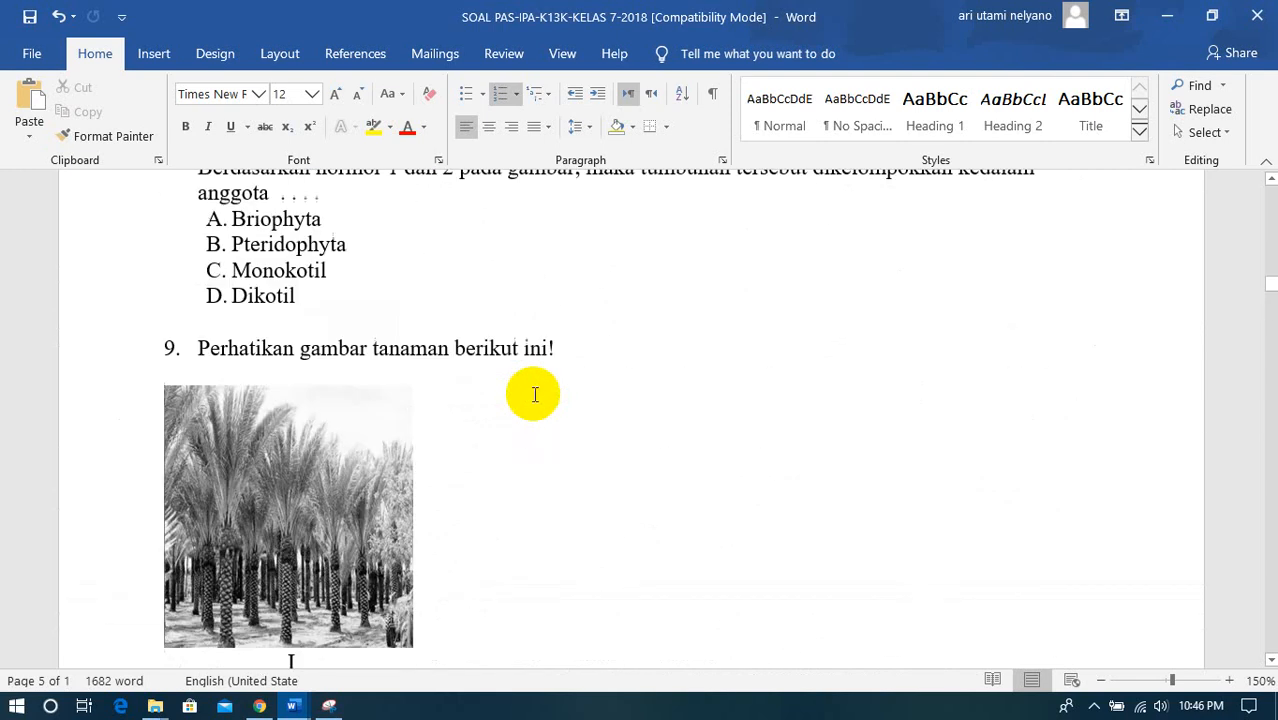
{"action": "scroll", "coordinate": [533, 397], "scroll_direction": "up", "scroll_amount": 20}
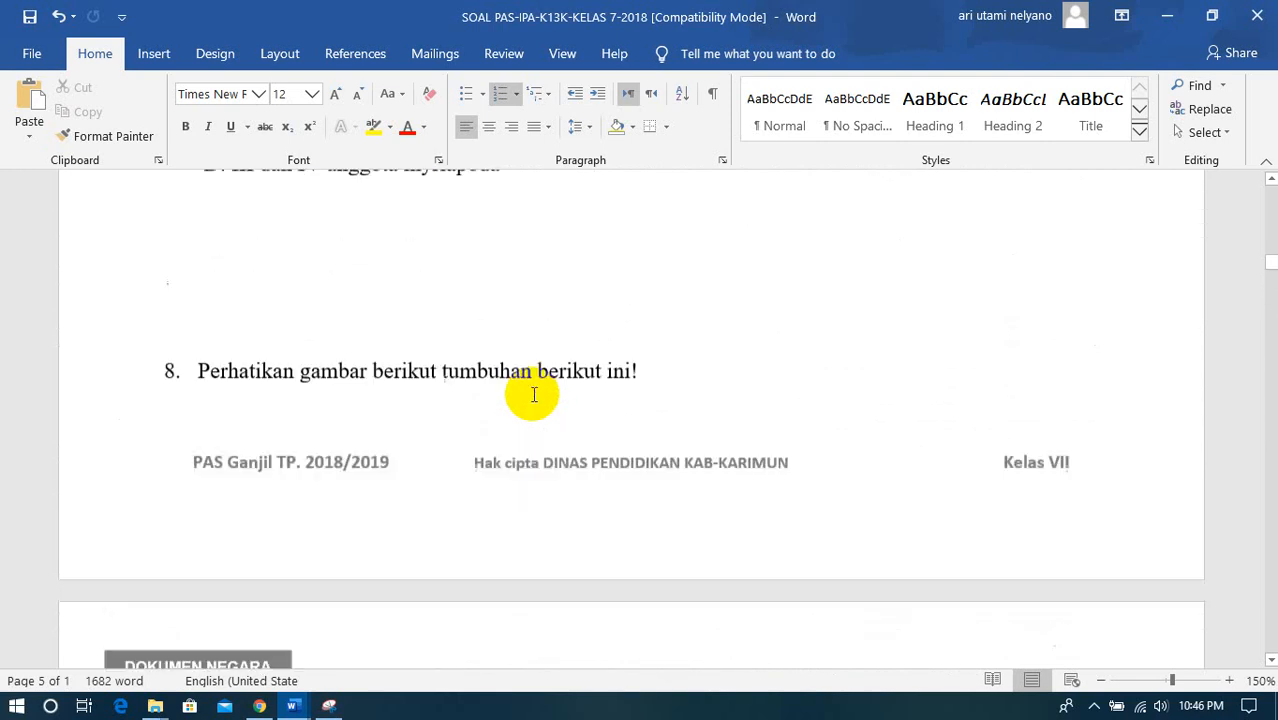
{"action": "scroll", "coordinate": [534, 395], "scroll_direction": "up", "scroll_amount": 10}
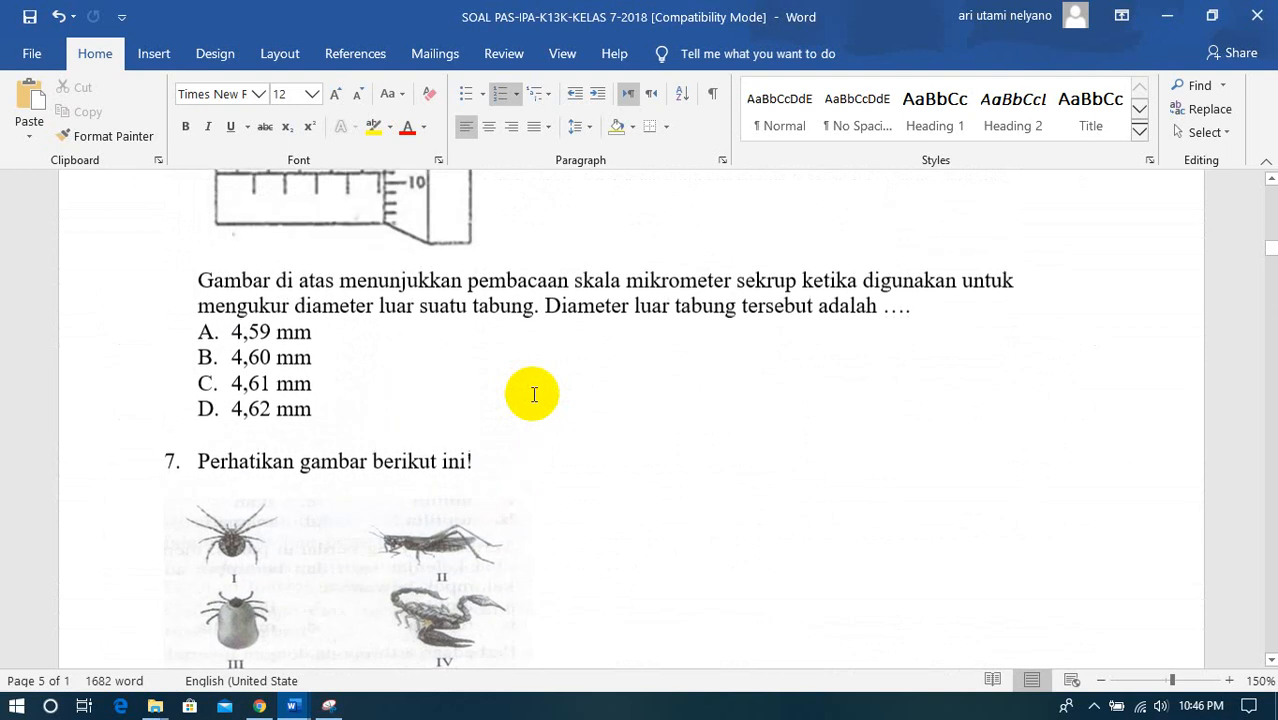
{"action": "scroll", "coordinate": [534, 395], "scroll_direction": "up", "scroll_amount": 4}
{"action": "scroll", "coordinate": [534, 395], "scroll_direction": "down", "scroll_amount": 12}
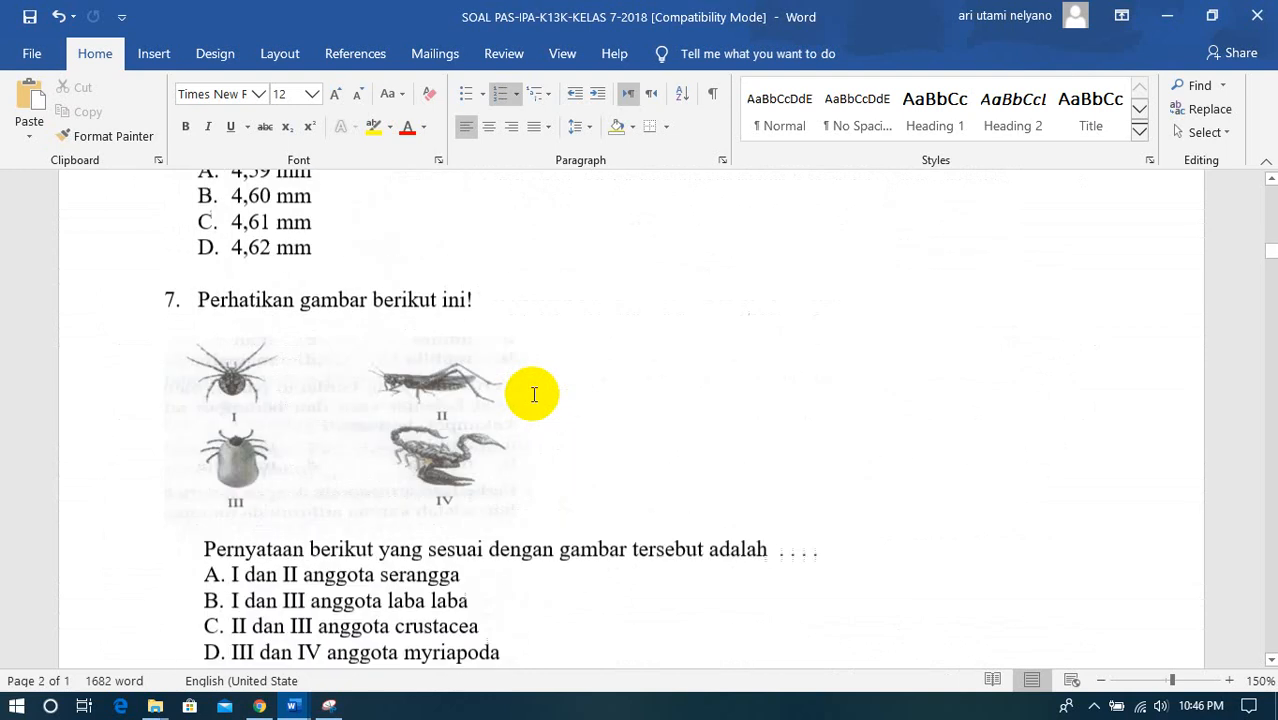
{"action": "scroll", "coordinate": [534, 395], "scroll_direction": "up", "scroll_amount": 6}
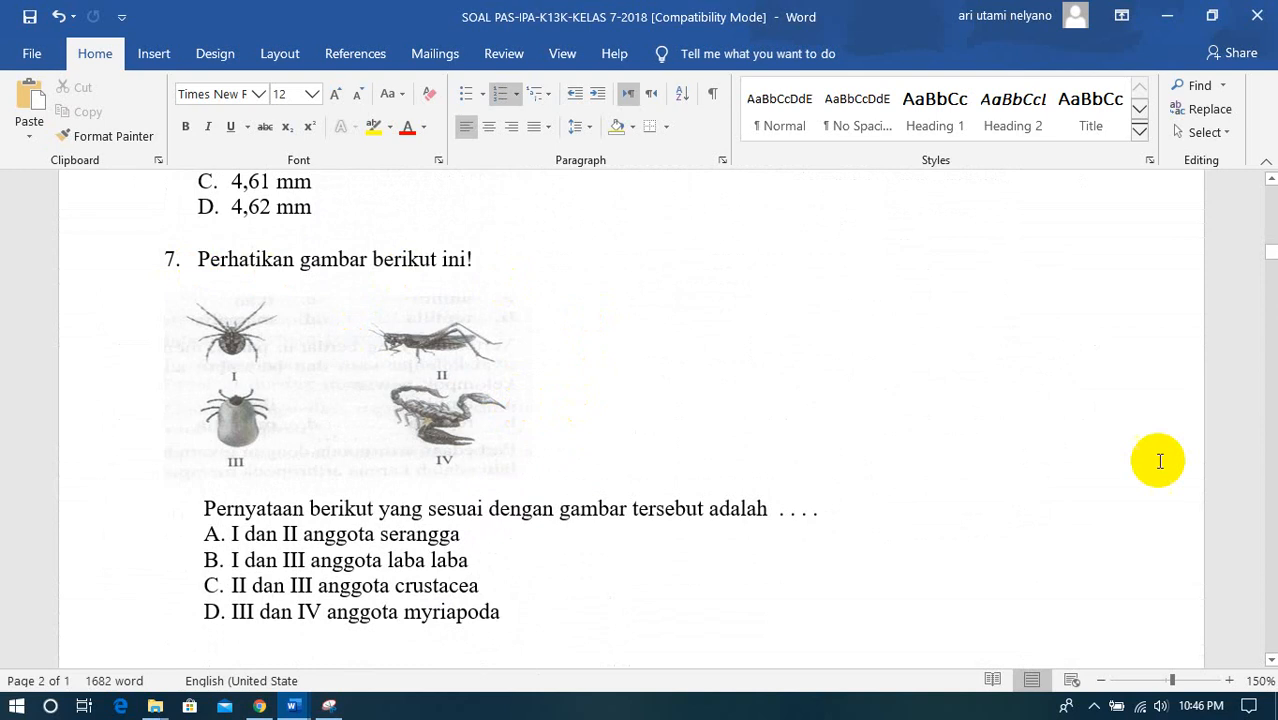
{"action": "mouse_move", "coordinate": [1272, 250]}
{"action": "left_mouse_down"}
{"action": "mouse_move", "coordinate": [1272, 222]}
{"action": "mouse_move", "coordinate": [1272, 254]}
{"action": "left_mouse_up"}
{"action": "scroll", "coordinate": [471, 425], "scroll_direction": "down", "scroll_amount": 5}
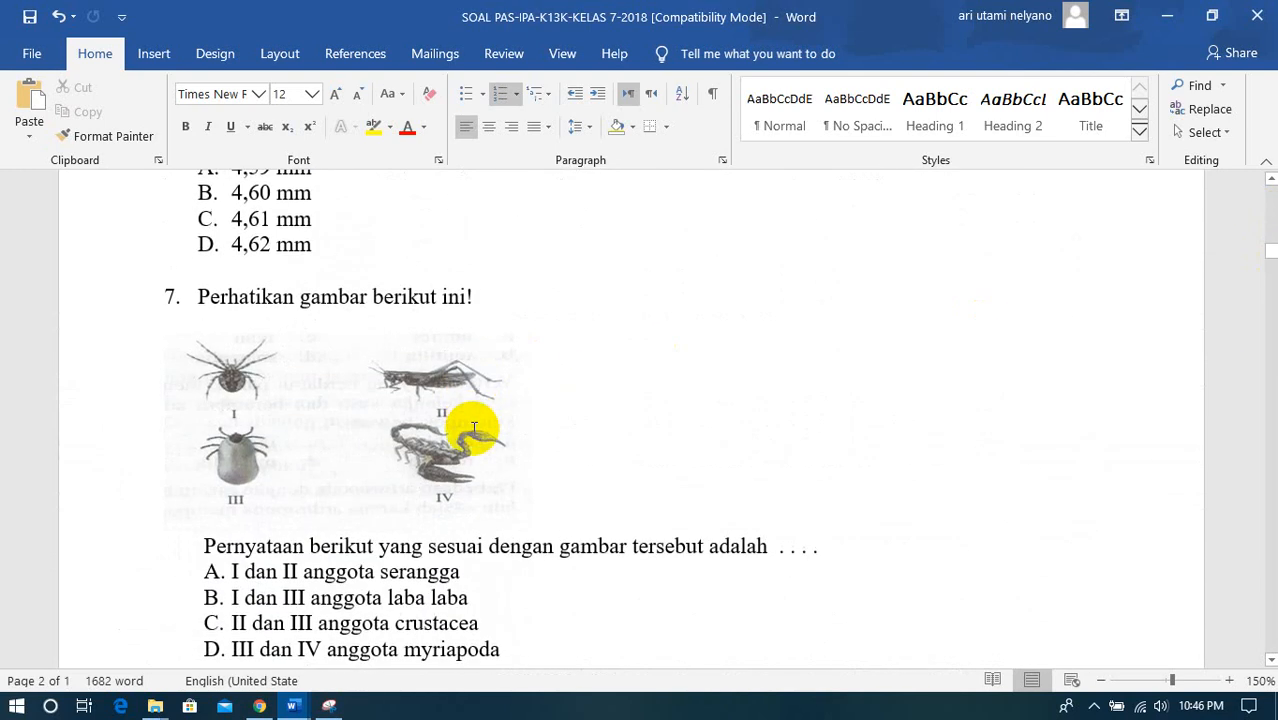
{"action": "scroll", "coordinate": [474, 428], "scroll_direction": "down", "scroll_amount": 3}
{"action": "scroll", "coordinate": [340, 375], "scroll_direction": "up", "scroll_amount": 2}
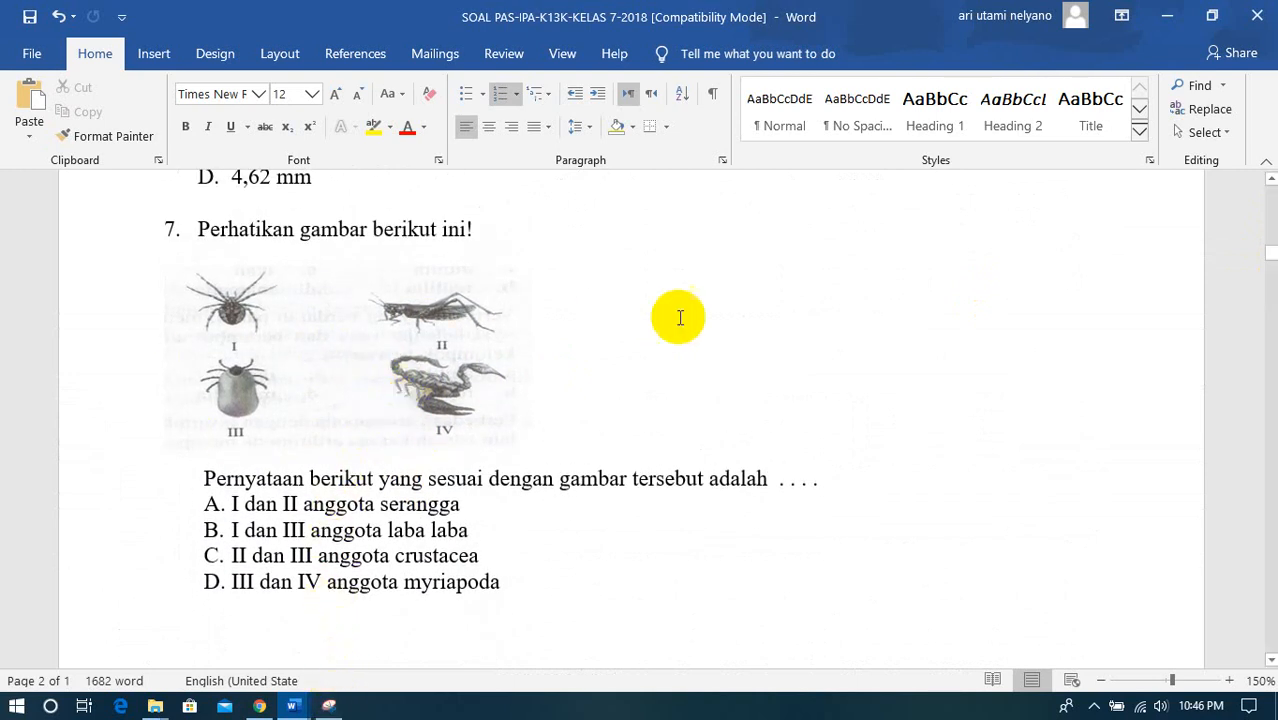
- Snip question 7's four-animal picture with Snipping Tool and save it as PNG file 4 in the gambar soal ipa pas1 folder
{"action": "left_click", "coordinate": [333, 706]}
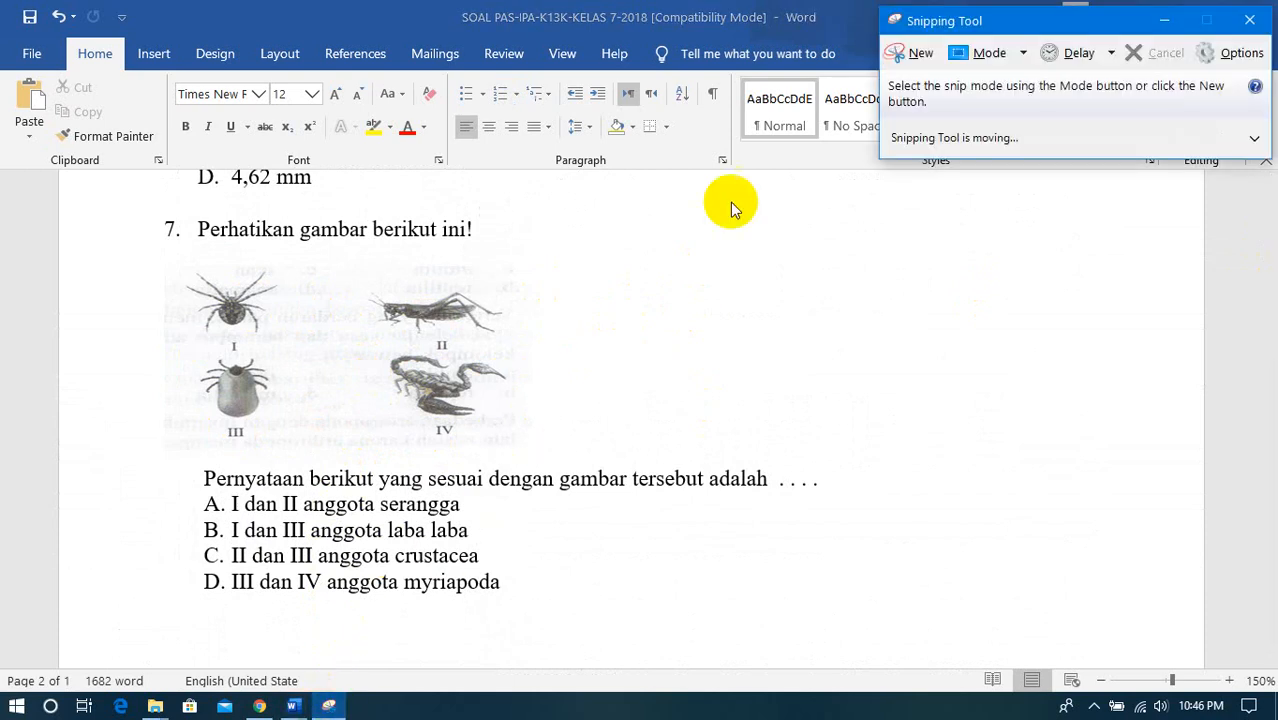
{"action": "left_click", "coordinate": [915, 58]}
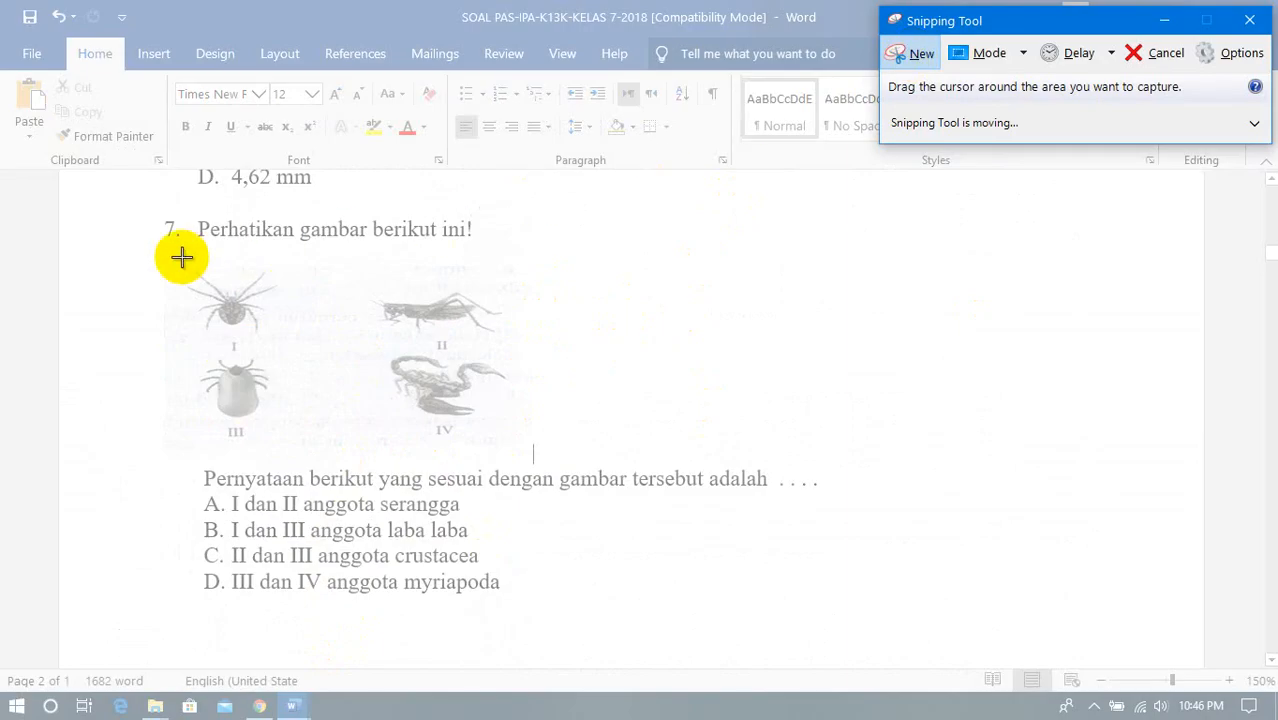
{"action": "left_click_drag", "start_coordinate": [180, 244], "coordinate": [523, 448]}
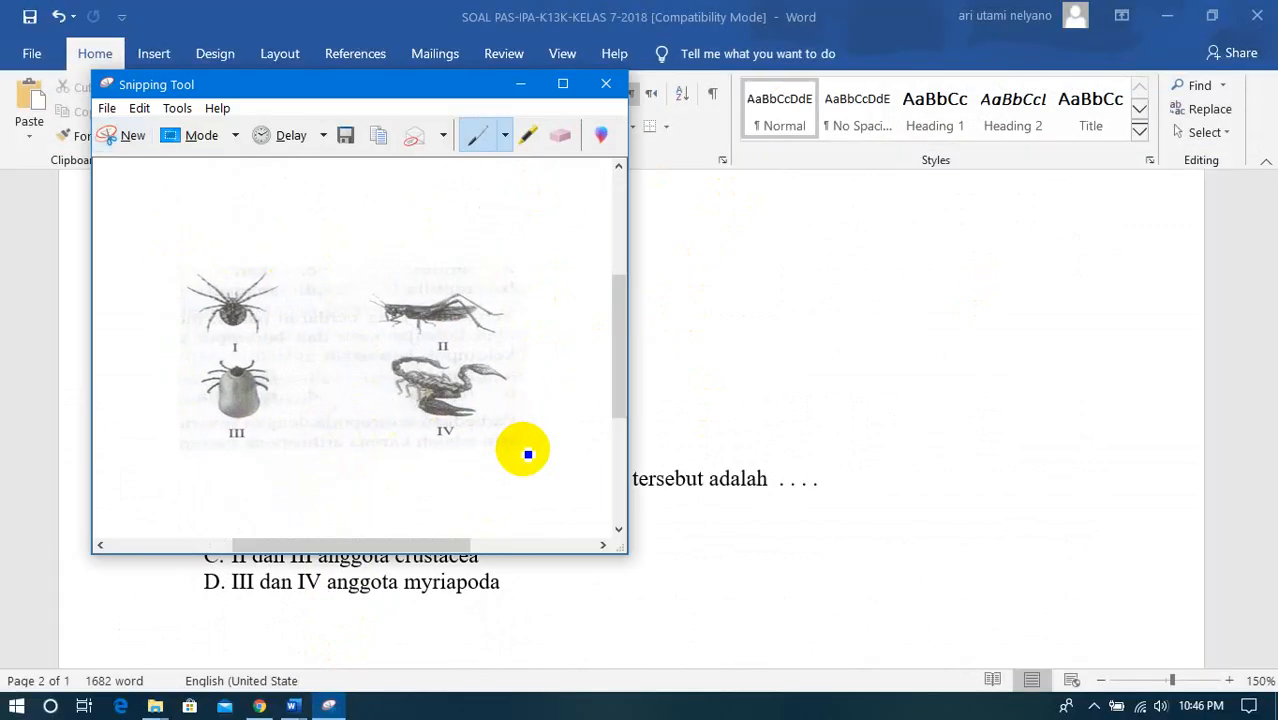
{"action": "left_click", "coordinate": [106, 109]}
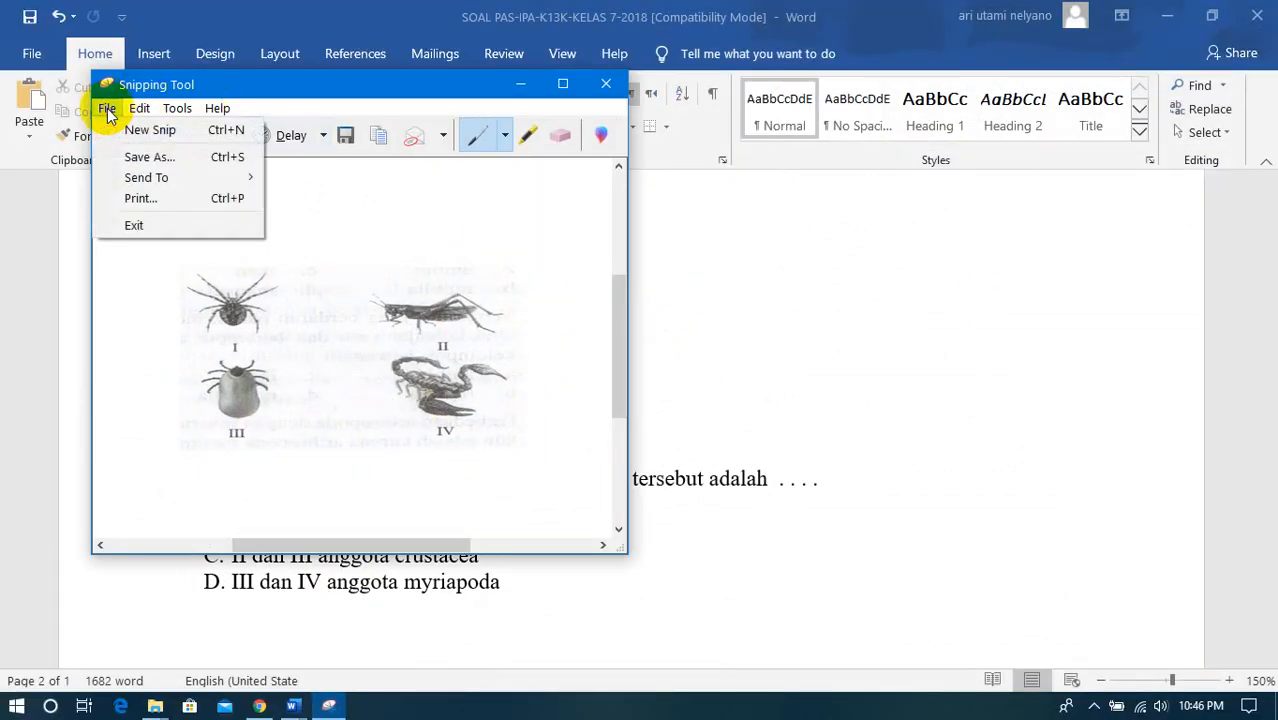
{"action": "left_click", "coordinate": [130, 157]}
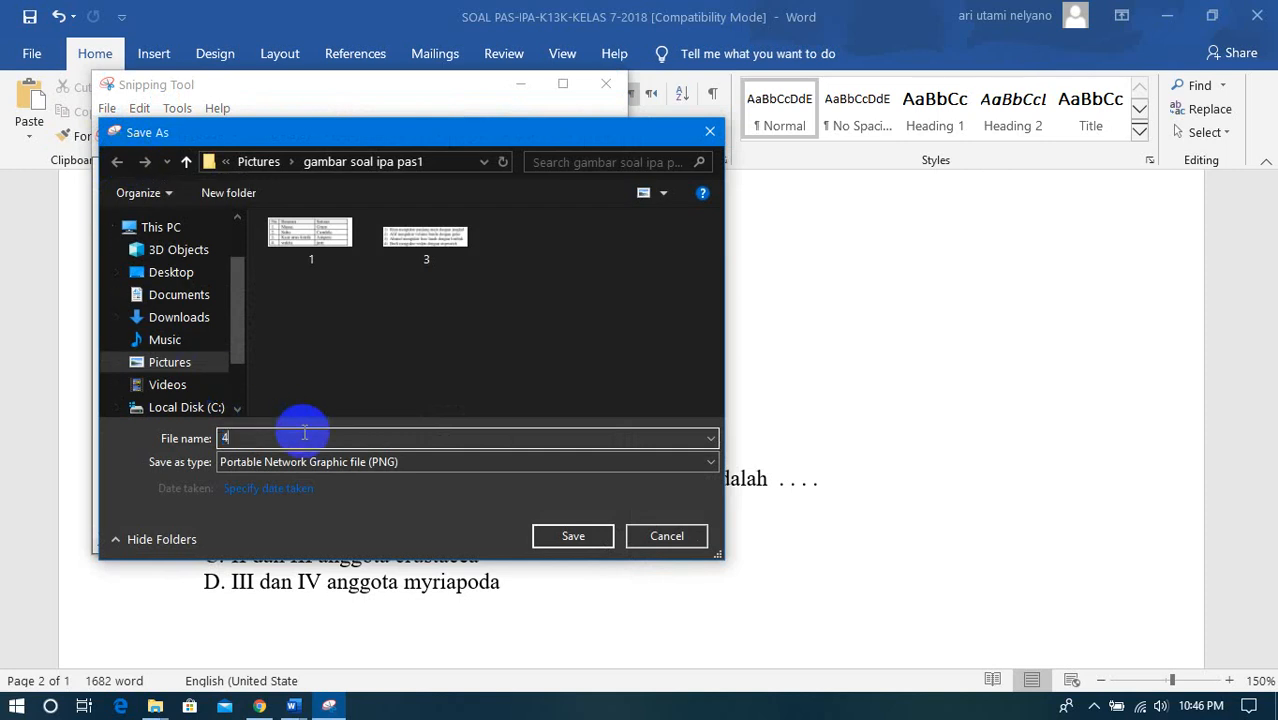
{"action": "left_click", "coordinate": [565, 537]}
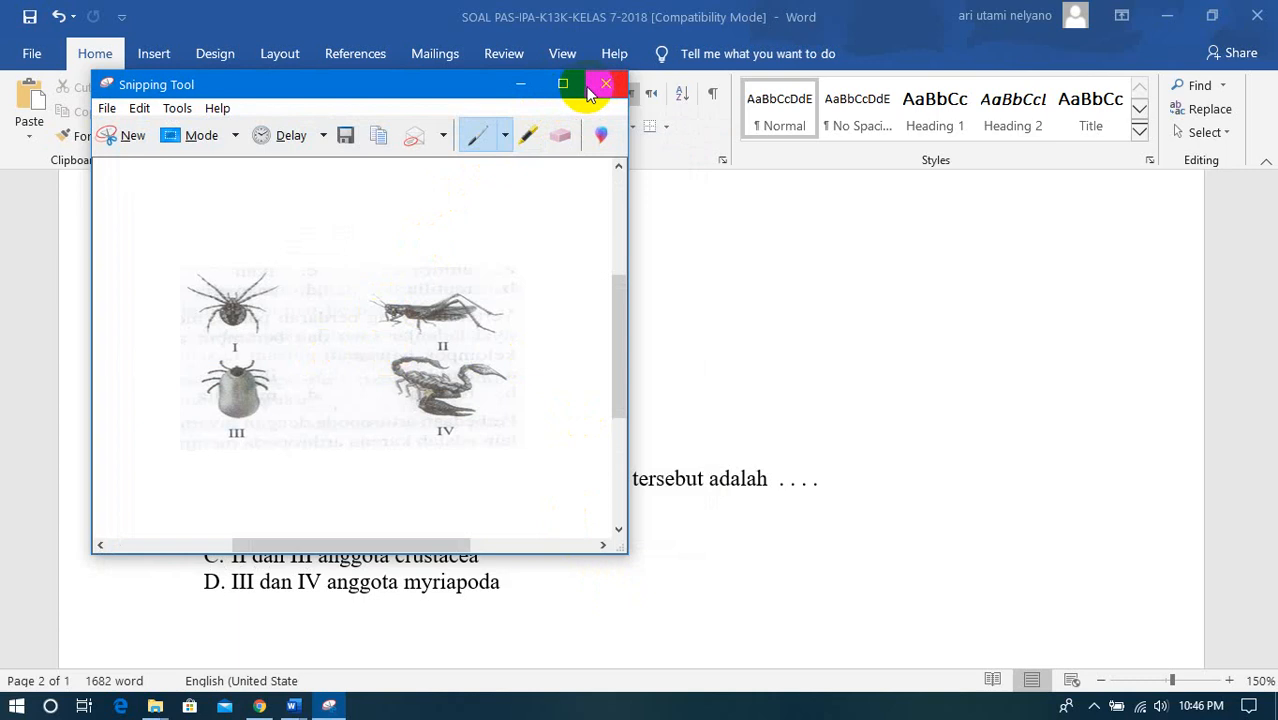
{"action": "left_click", "coordinate": [135, 137]}
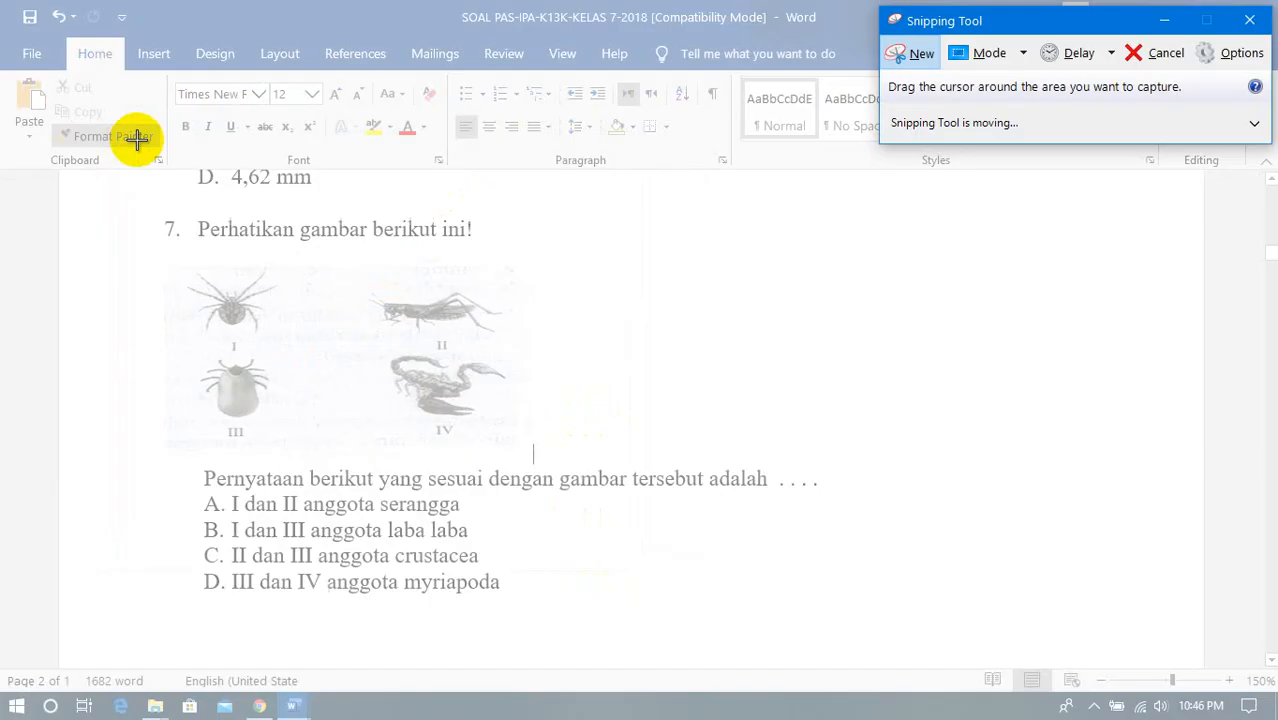
{"action": "left_click", "coordinate": [1163, 55]}
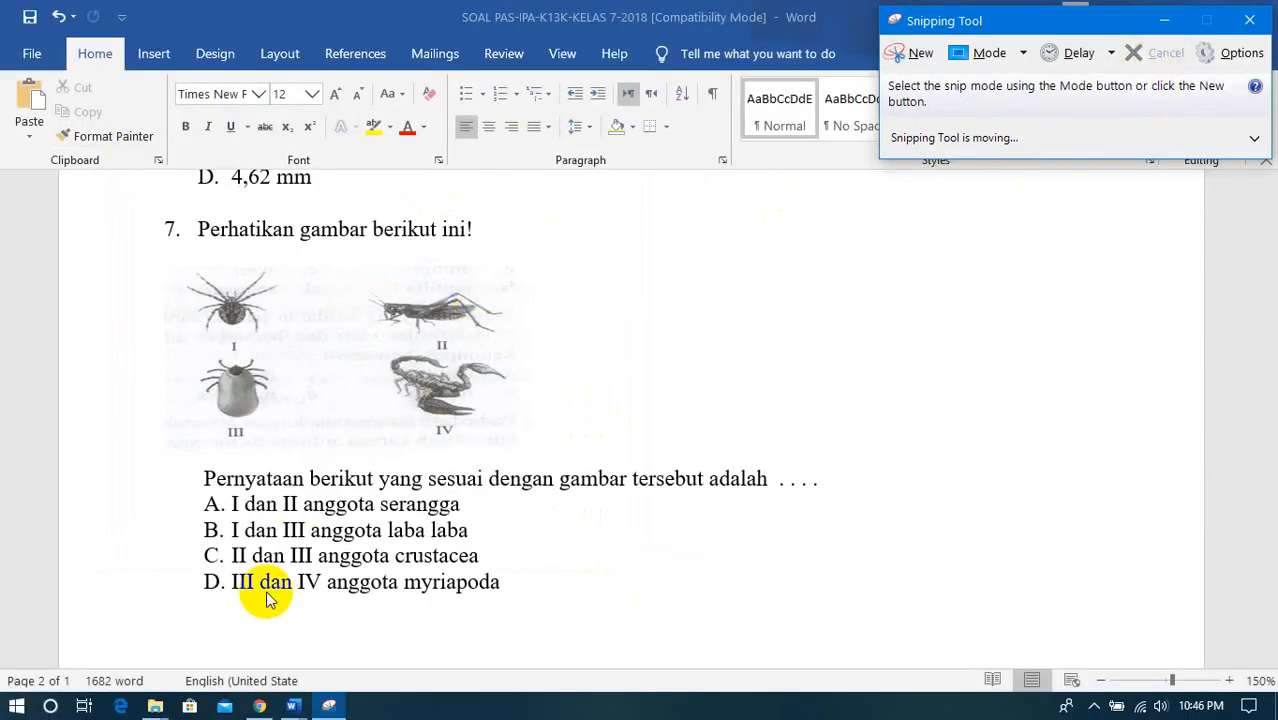
- Copy the opening line "Perhatikan gambar berikut ini!" of question 7 in the SOAL PAS-IPA-K13K-KELAS 7-2018 Word document
{"action": "mouse_move", "coordinate": [260, 706]}
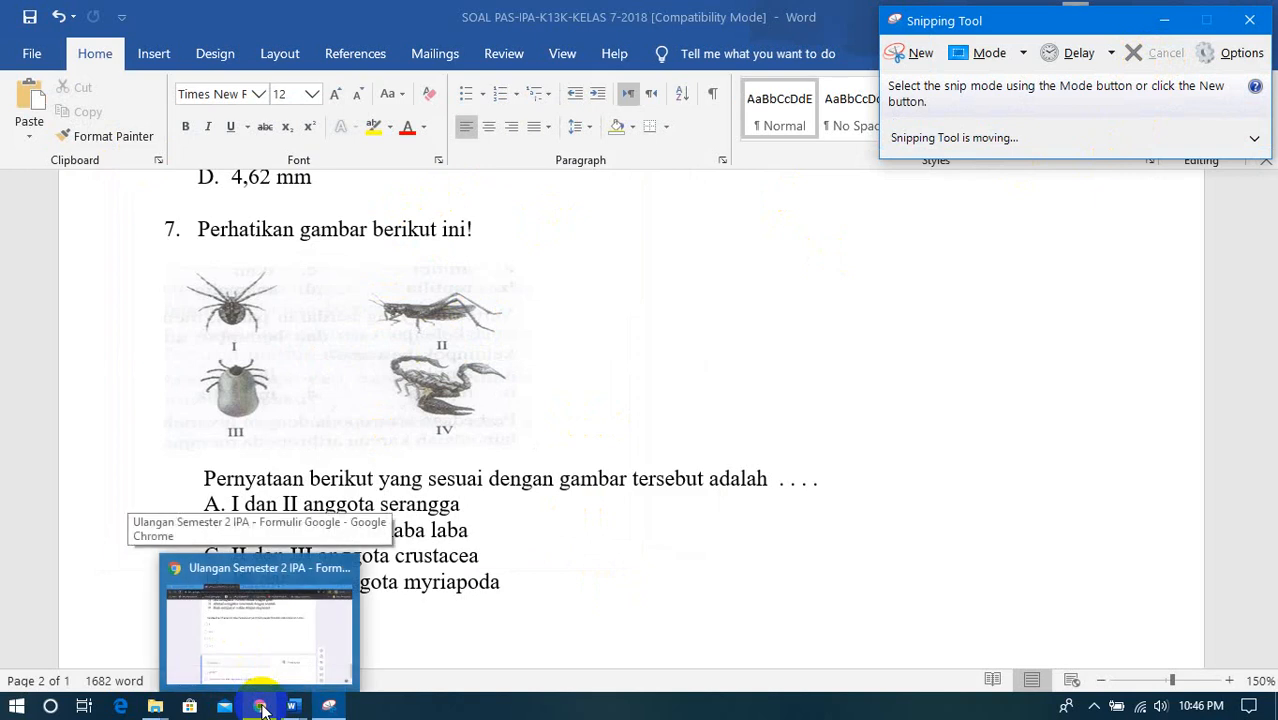
{"action": "left_click", "coordinate": [262, 708]}
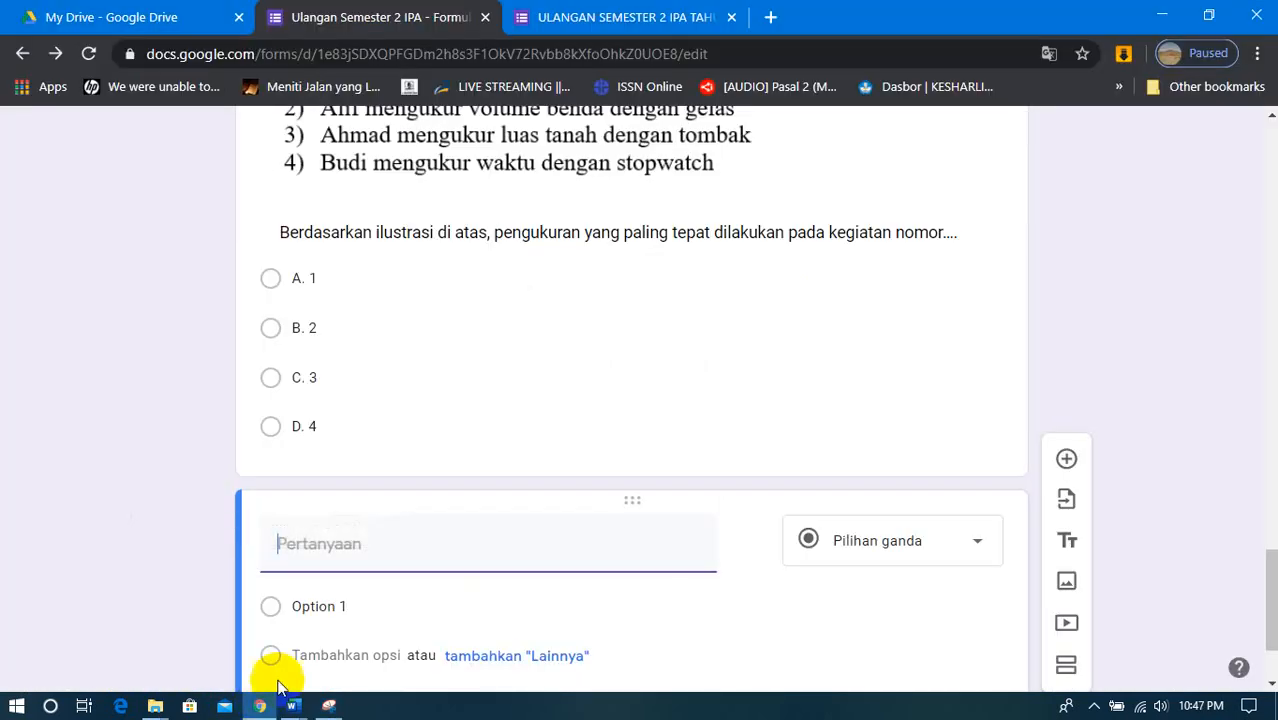
{"action": "left_click", "coordinate": [293, 706]}
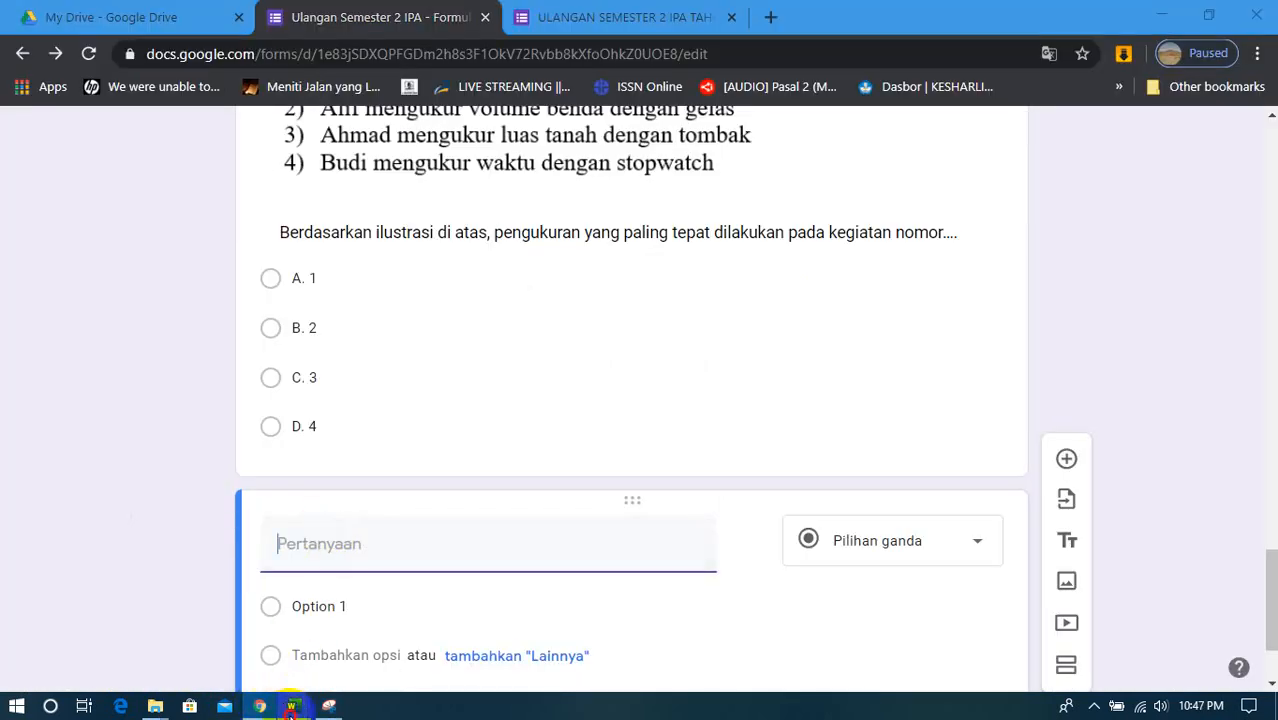
{"action": "left_click", "coordinate": [288, 632]}
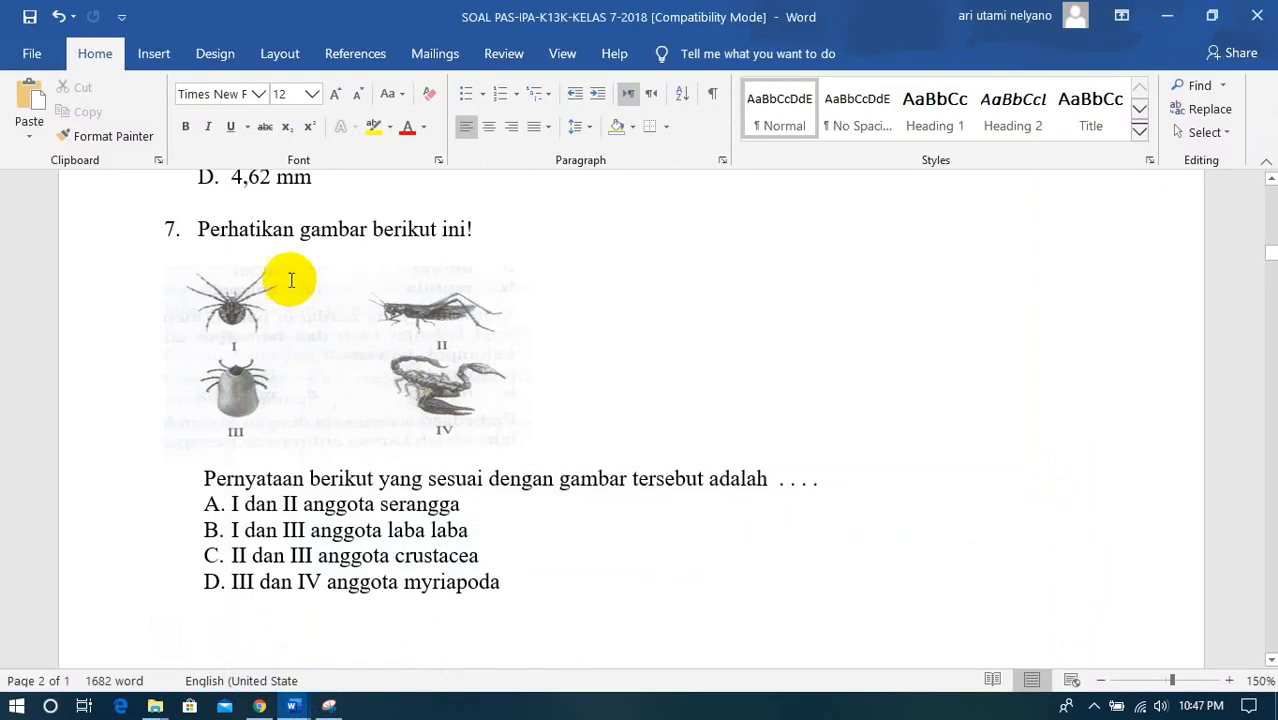
{"action": "left_click_drag", "start_coordinate": [196, 229], "coordinate": [471, 233]}
{"action": "right_click", "coordinate": [475, 234]}
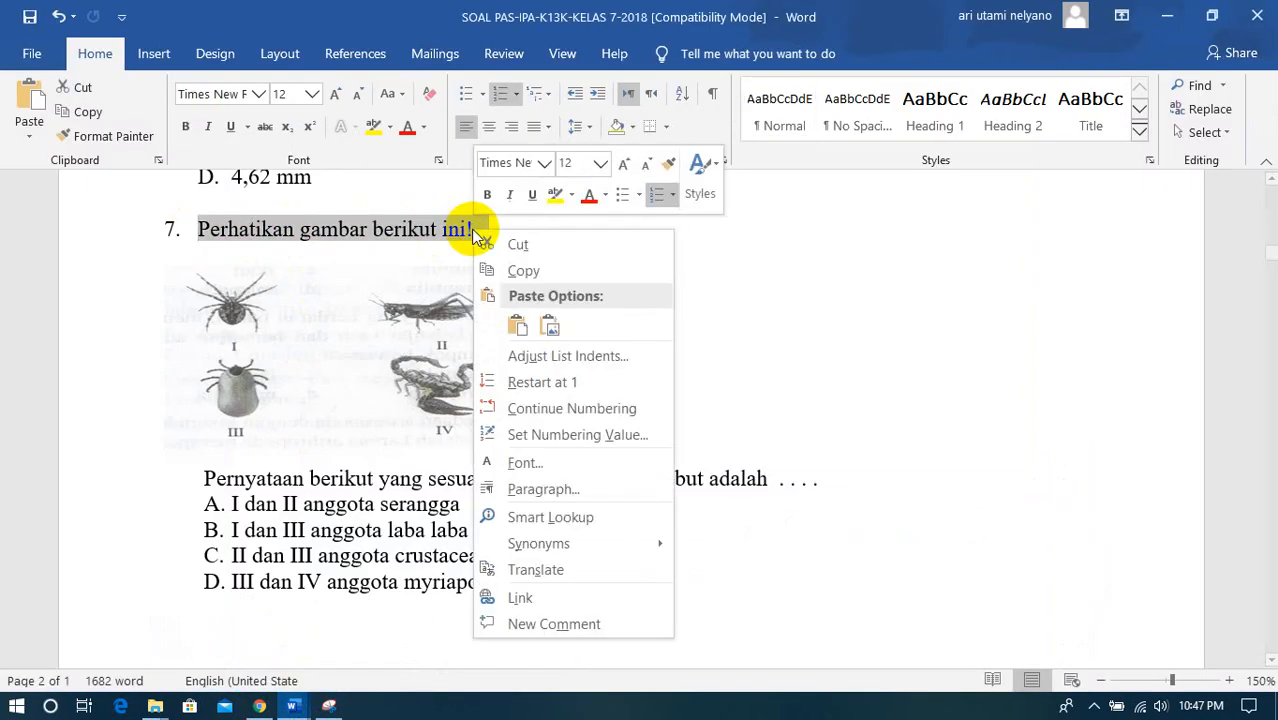
{"action": "left_click", "coordinate": [523, 268]}
- Paste the copied line as the new question's title in the form in Chrome and number it: "4. Perhatikan gambar berikut ini!"
{"action": "left_click", "coordinate": [259, 706]}
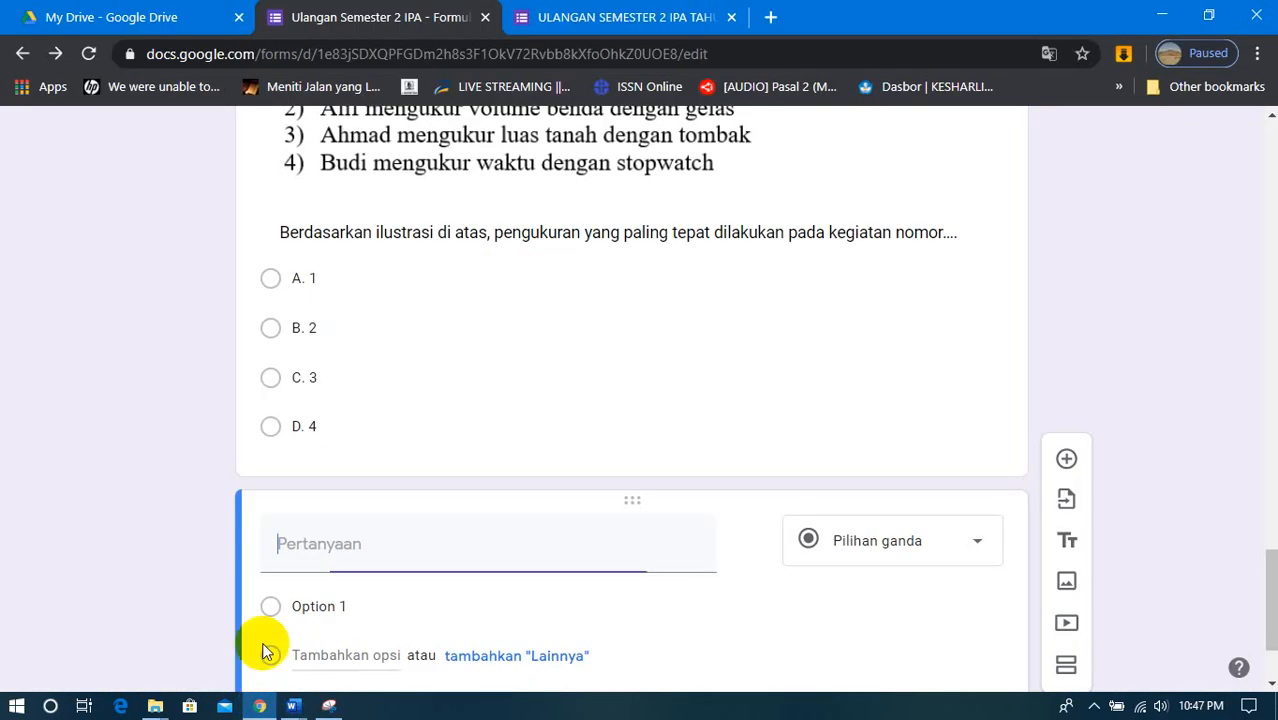
{"action": "right_click", "coordinate": [293, 563]}
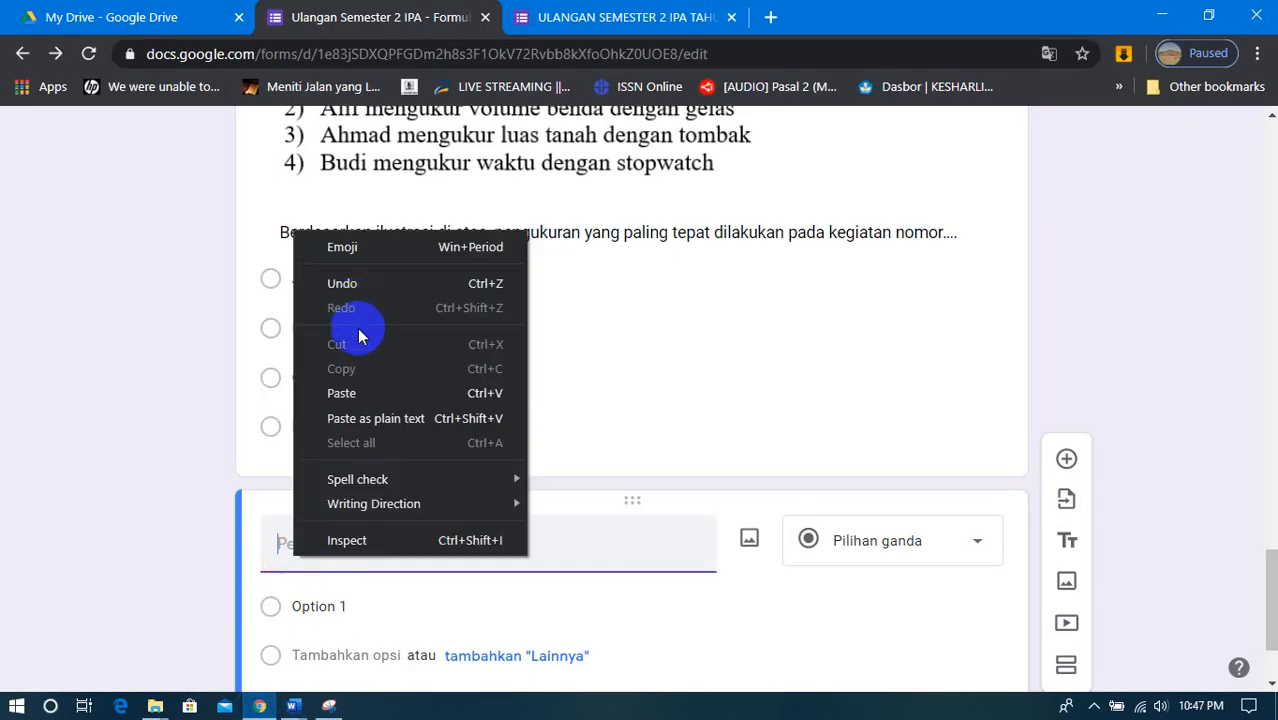
{"action": "left_click", "coordinate": [348, 393]}
{"action": "scroll", "coordinate": [343, 460], "scroll_direction": "up", "scroll_amount": 3}
{"action": "scroll", "coordinate": [350, 470], "scroll_direction": "down", "scroll_amount": 3}
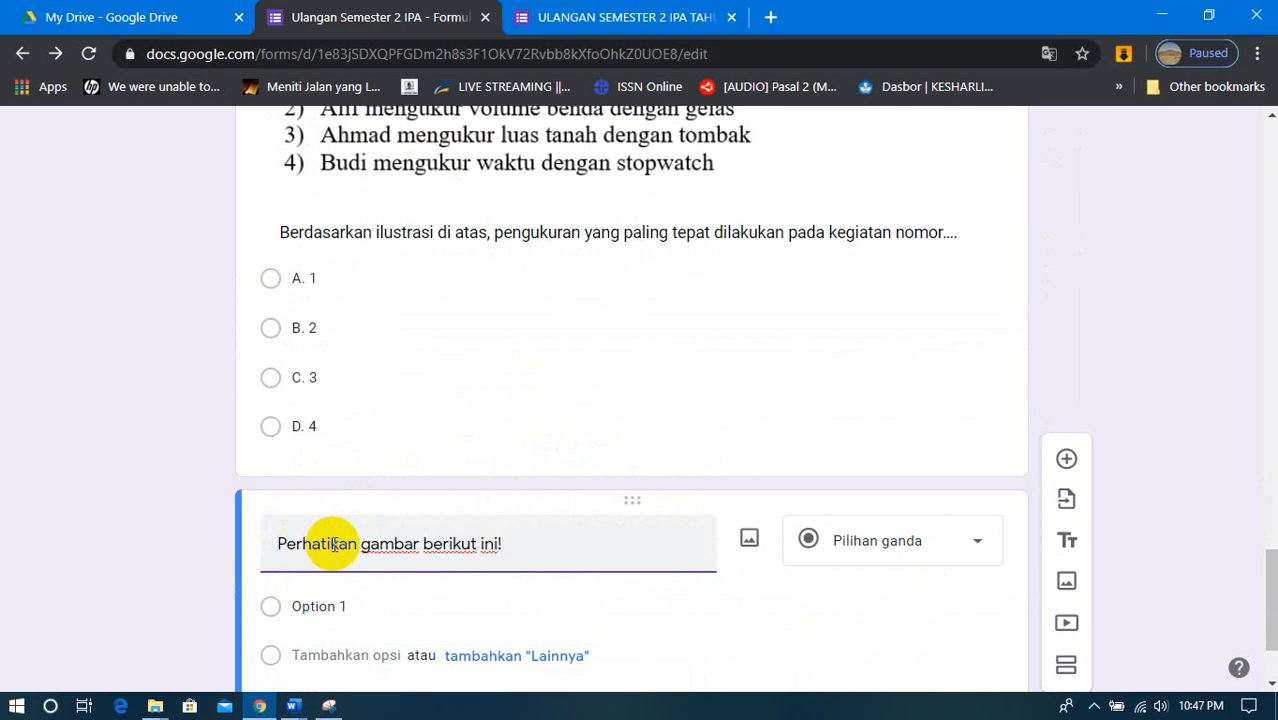
{"action": "scroll", "coordinate": [335, 547], "scroll_direction": "down", "scroll_amount": 2}
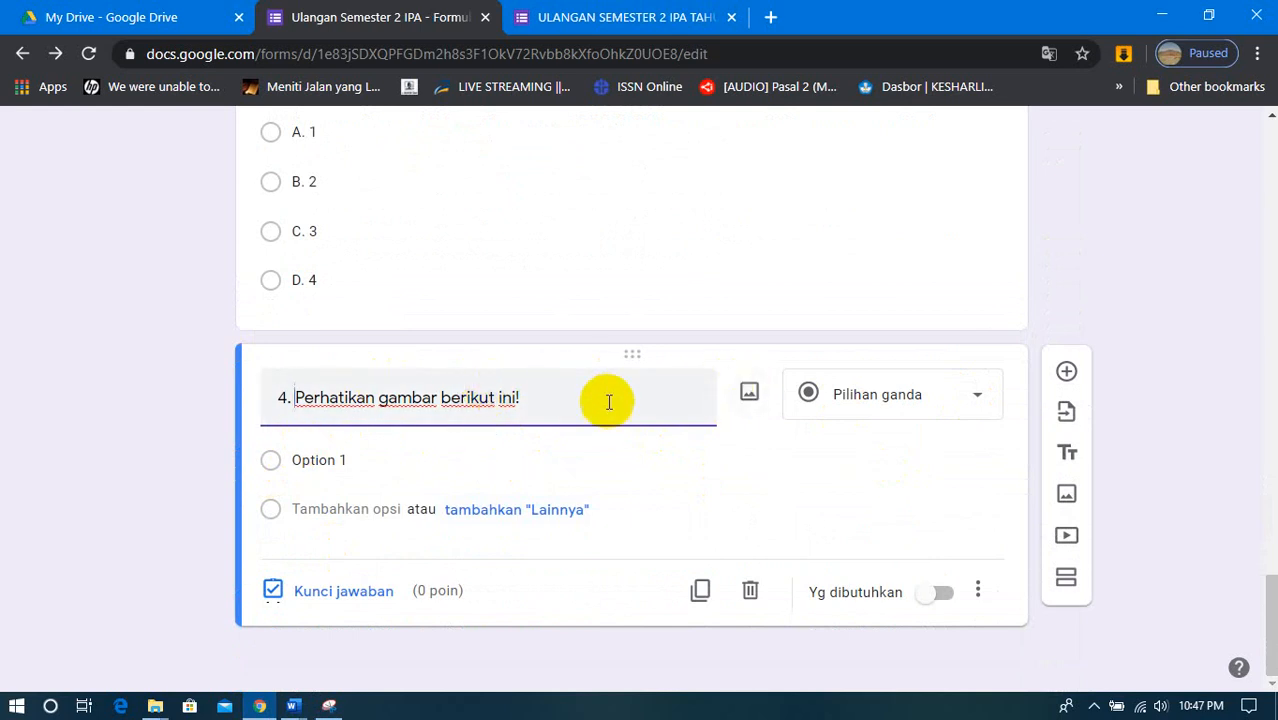
- Insert image file 4 from the gambar soal ipa pas1 folder into question 4
{"action": "left_click", "coordinate": [748, 395]}
{"action": "left_click", "coordinate": [637, 526]}
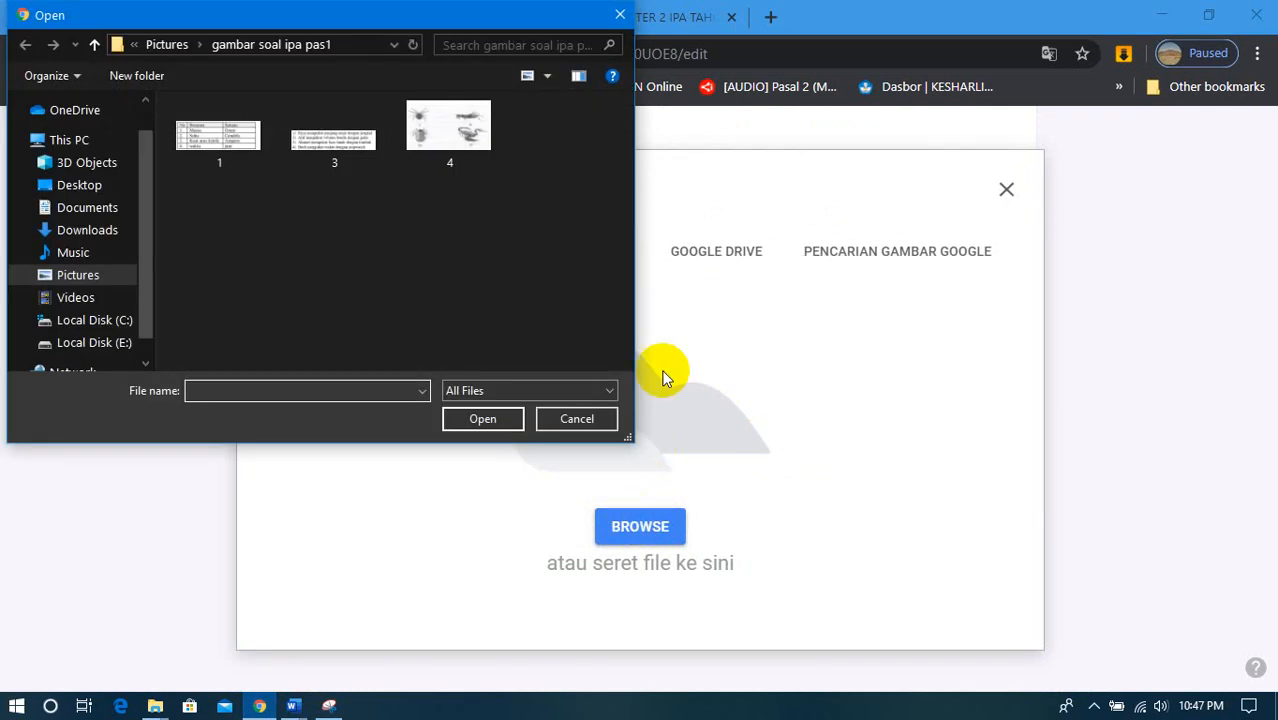
{"action": "left_click", "coordinate": [445, 140]}
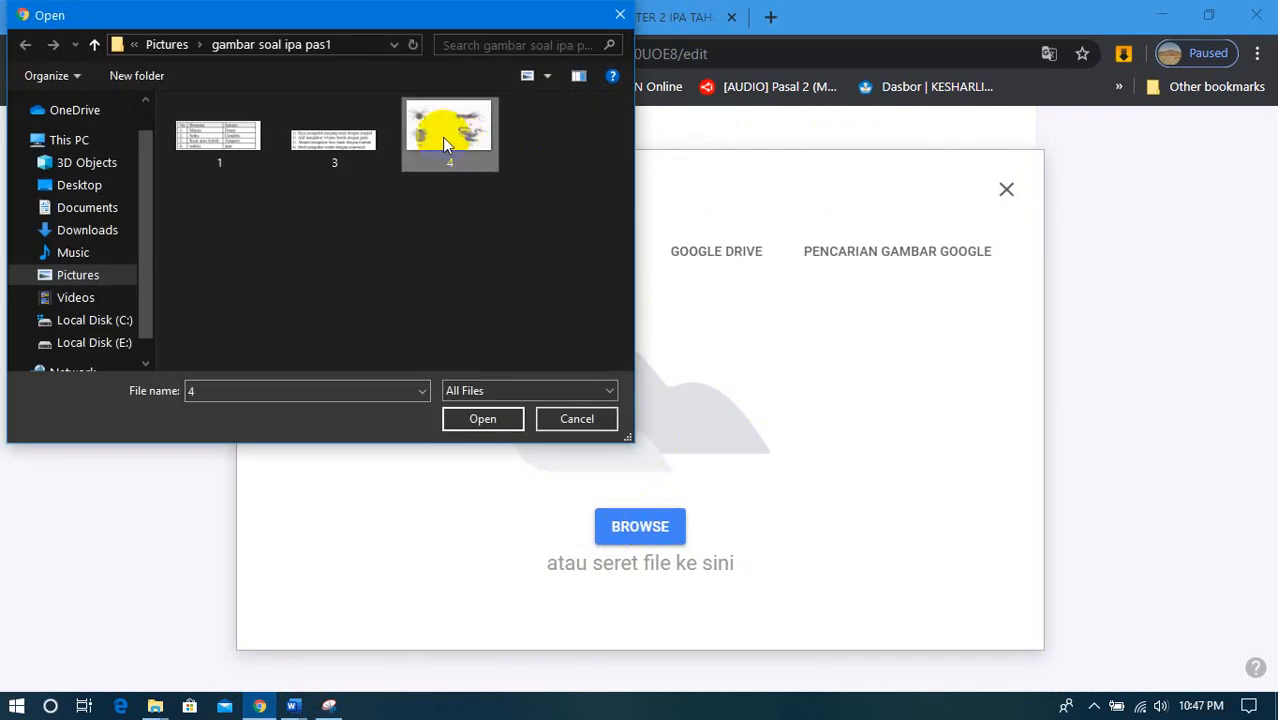
{"action": "left_click", "coordinate": [484, 420]}
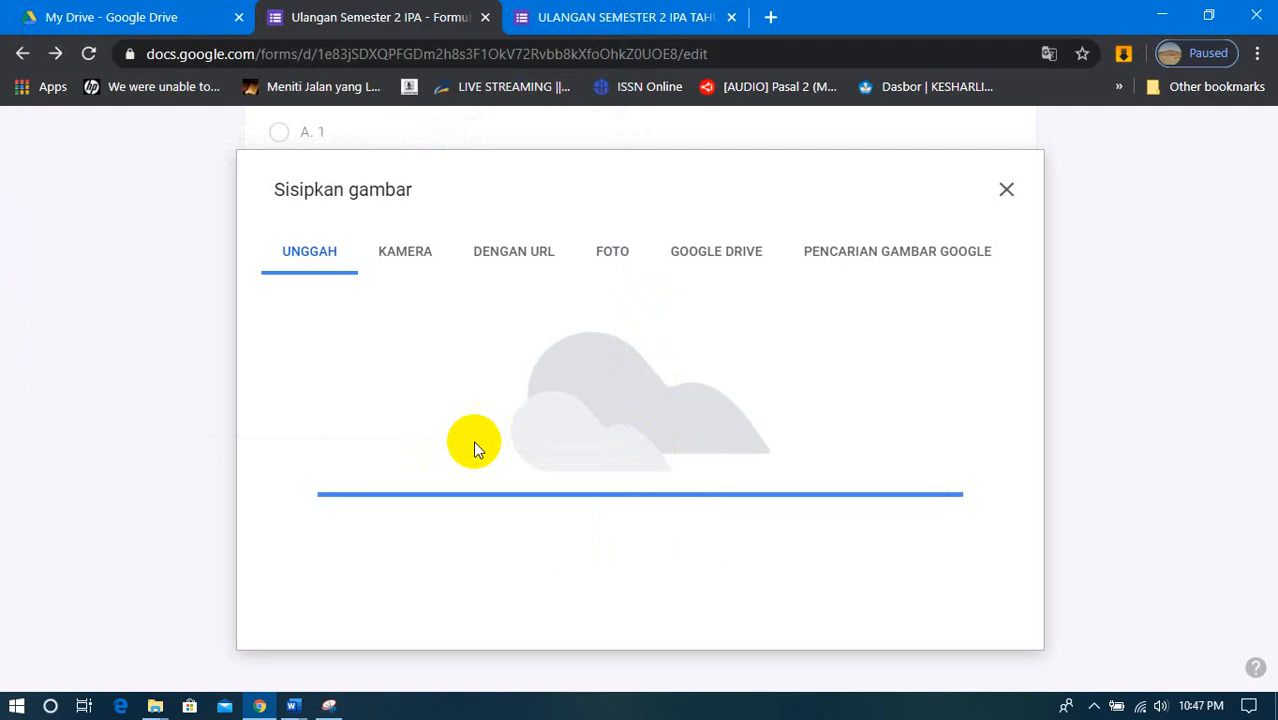
{"action": "scroll", "coordinate": [474, 450], "scroll_direction": "down", "scroll_amount": 2}
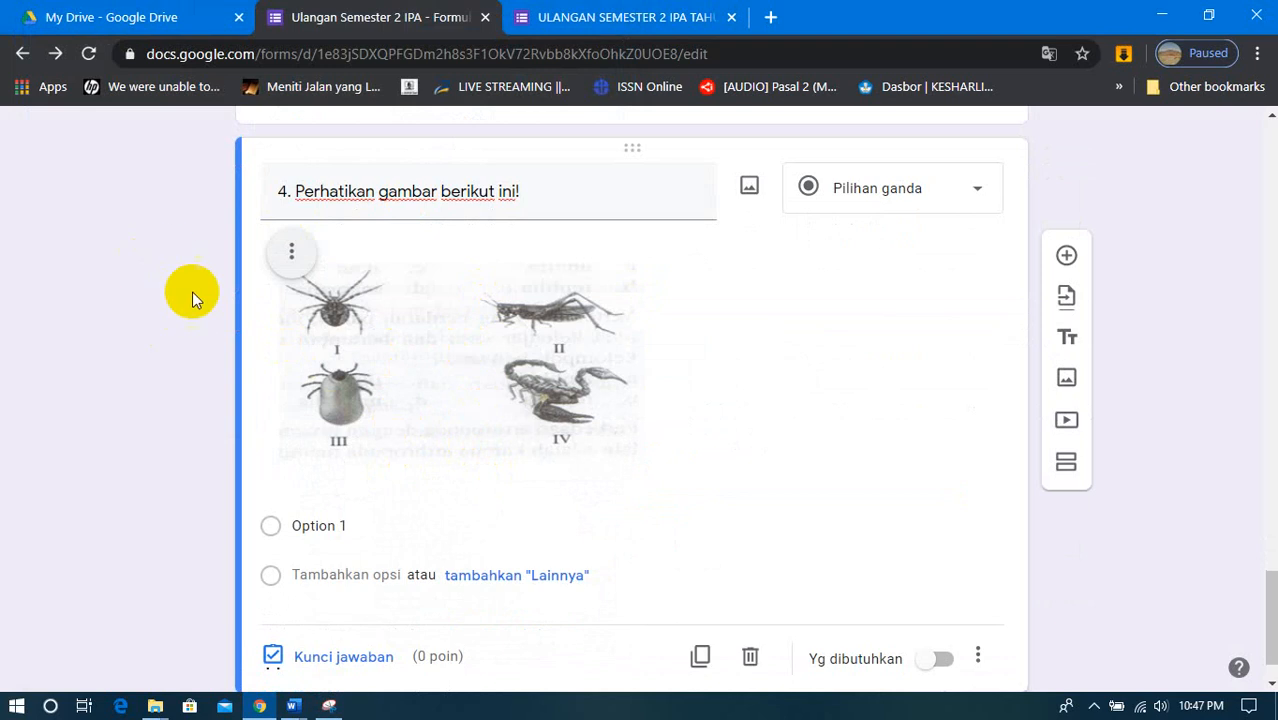
- Caption question 4's image with "Pernyataan berikut yang sesuai dengan gambar tersebut adalah . . . .", copied from question 7 in the Word document
{"action": "left_click", "coordinate": [292, 258]}
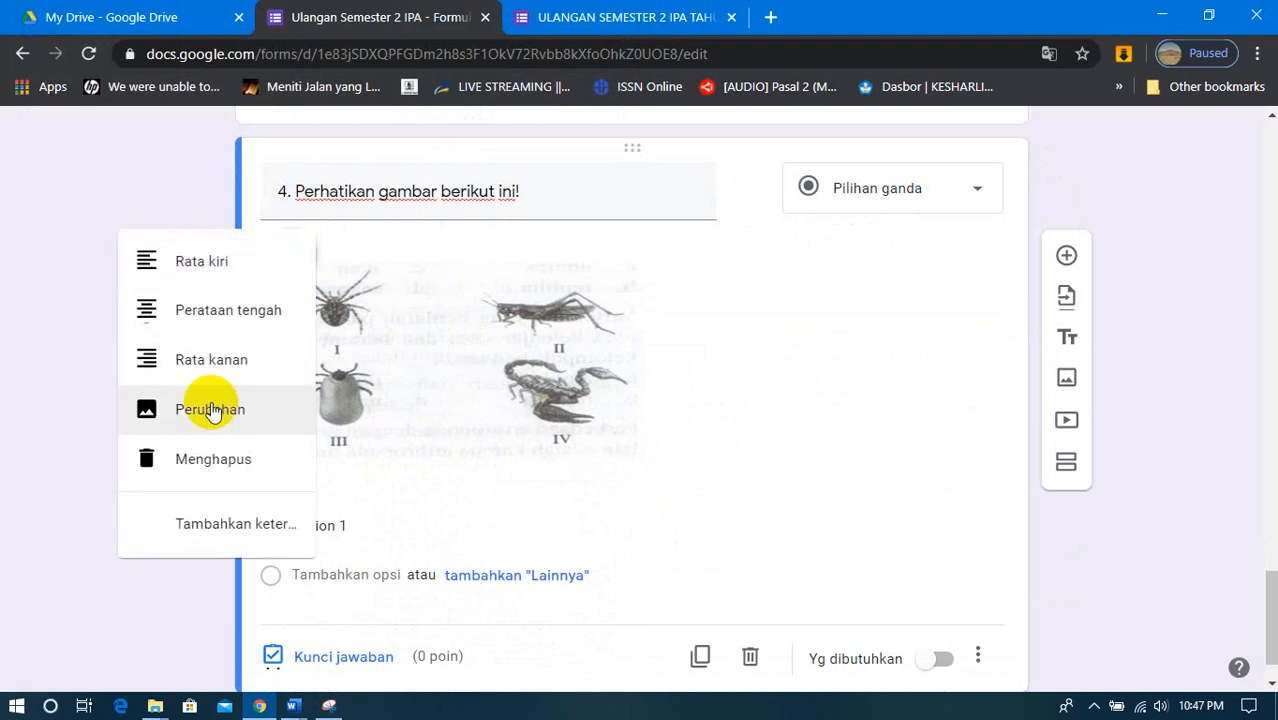
{"action": "left_click", "coordinate": [190, 530]}
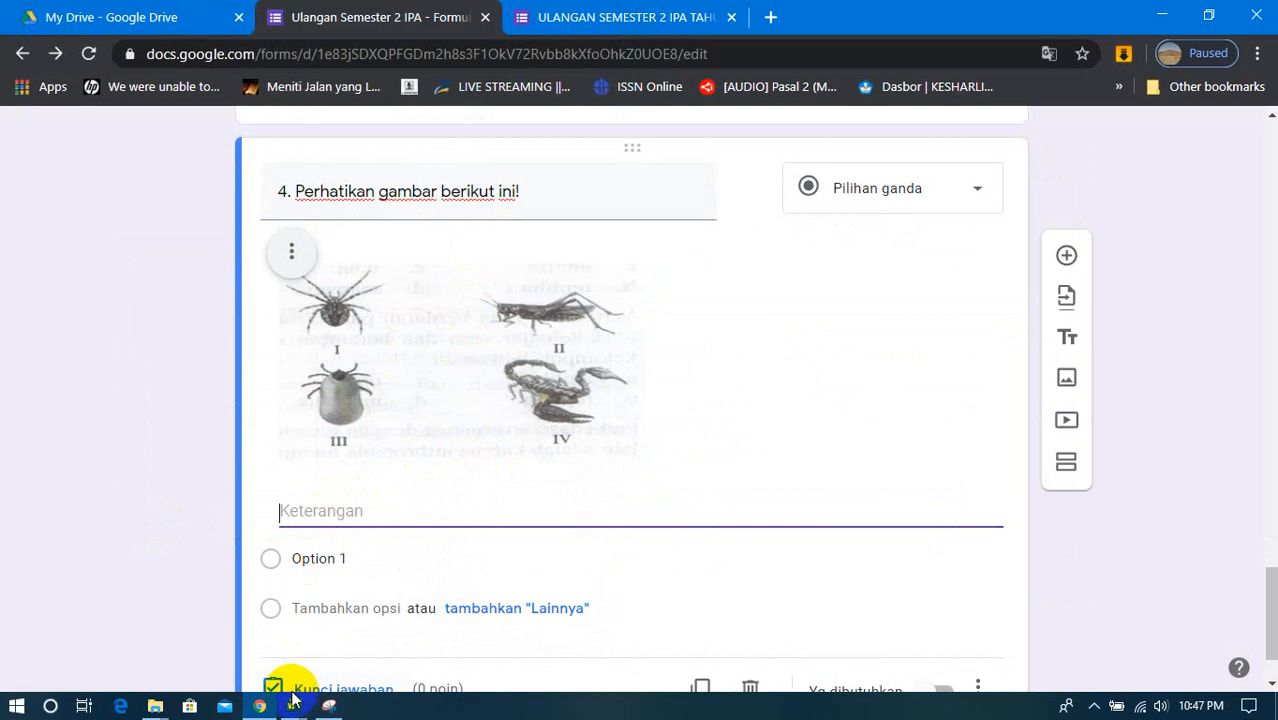
{"action": "mouse_move", "coordinate": [292, 708]}
{"action": "left_click", "coordinate": [277, 638]}
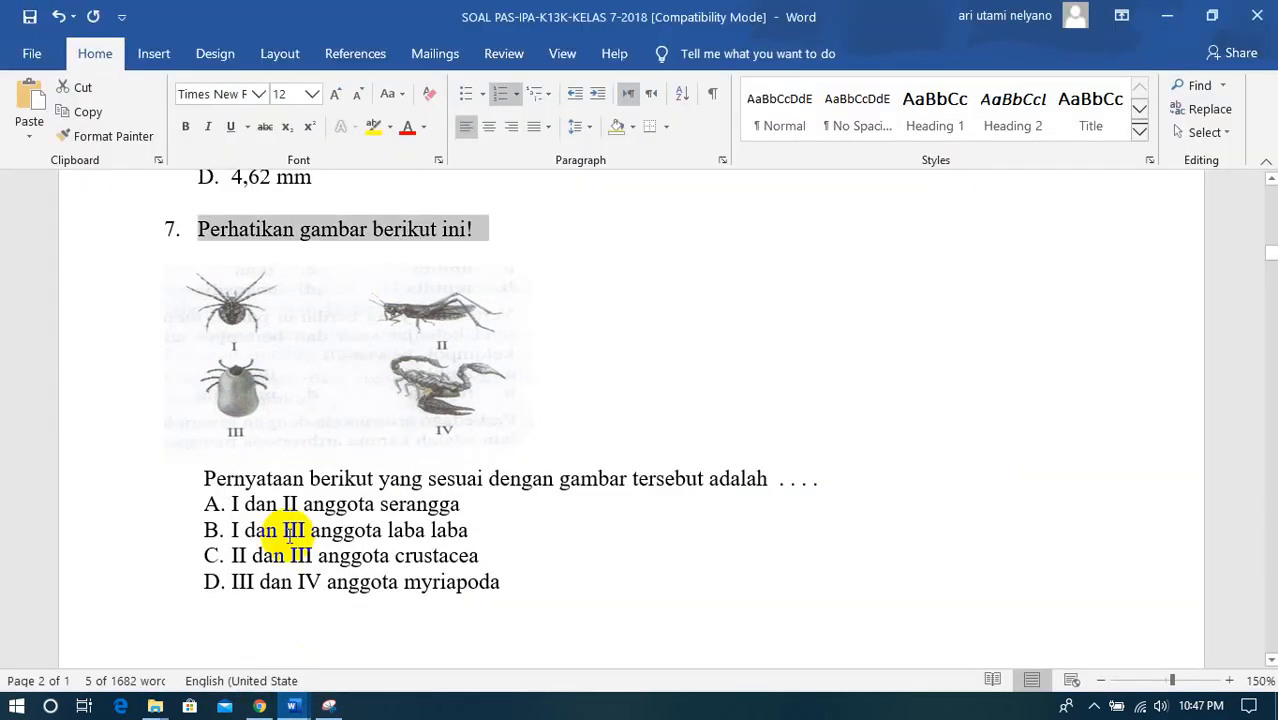
{"action": "left_click_drag", "start_coordinate": [197, 479], "coordinate": [740, 476]}
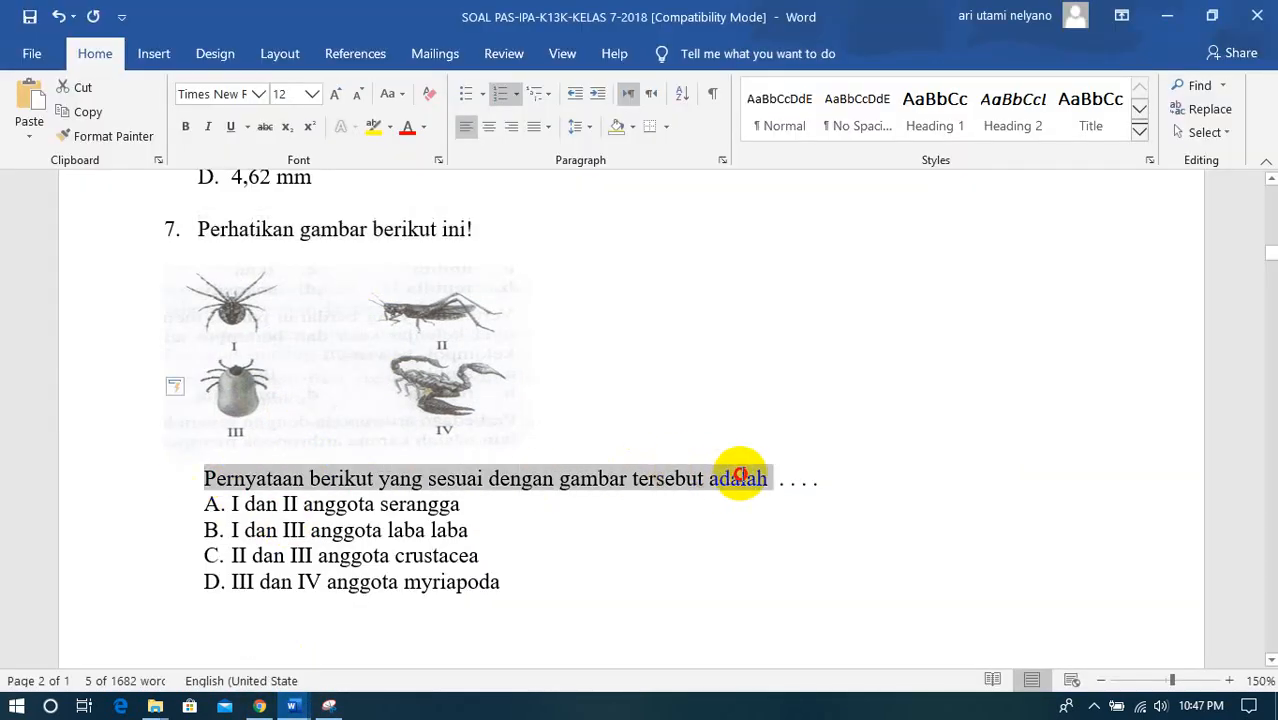
{"action": "left_click_drag", "start_coordinate": [818, 479], "coordinate": [819, 479]}
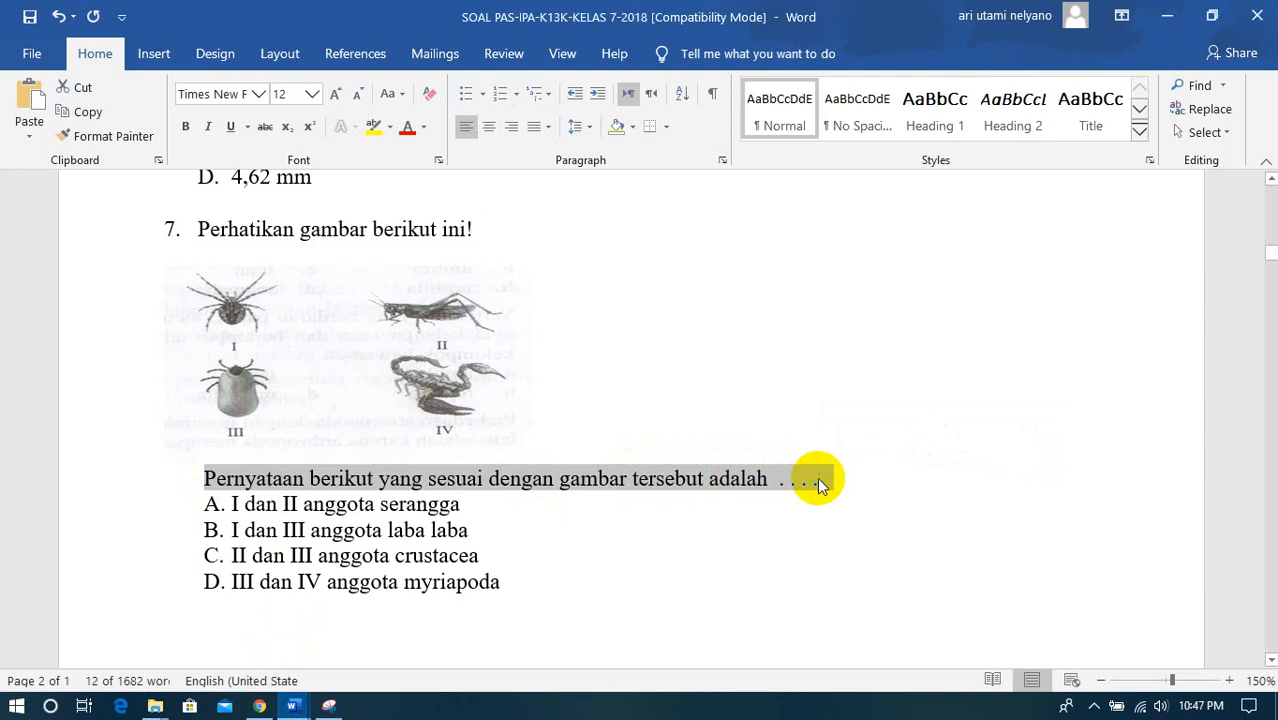
{"action": "right_click", "coordinate": [818, 479]}
{"action": "left_click", "coordinate": [868, 220]}
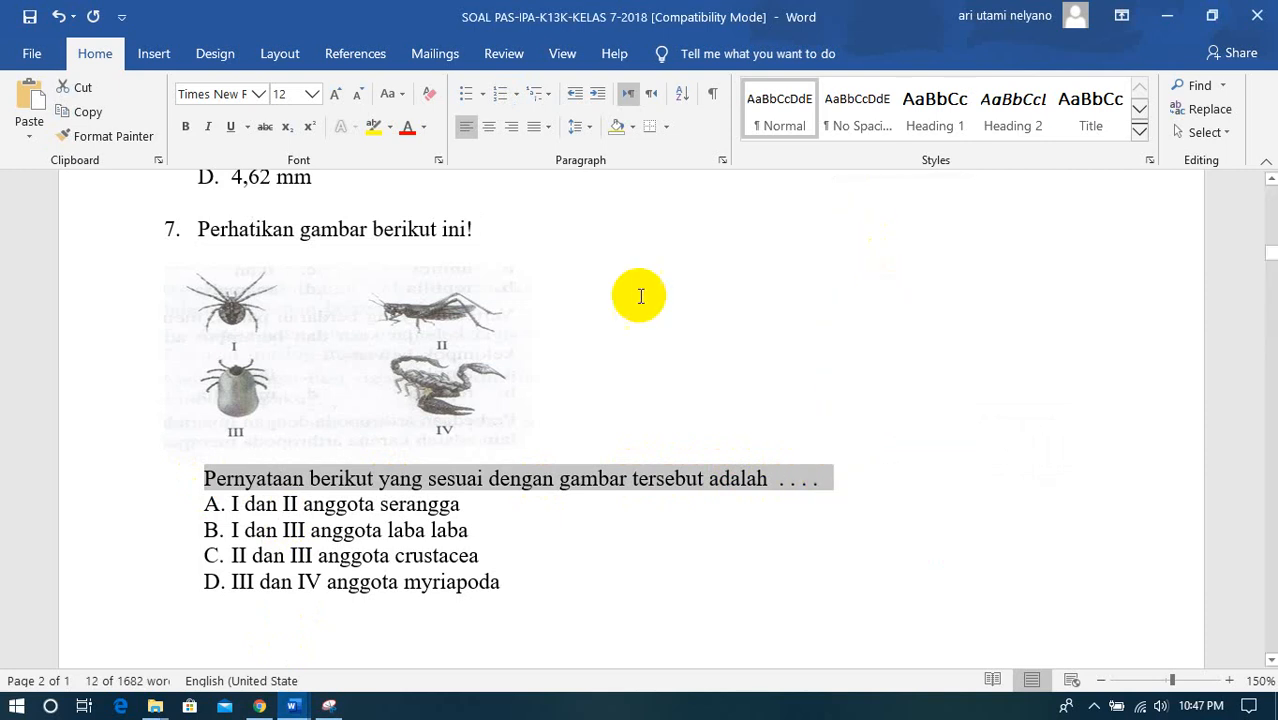
{"action": "left_click", "coordinate": [258, 708]}
{"action": "left_click", "coordinate": [320, 508]}
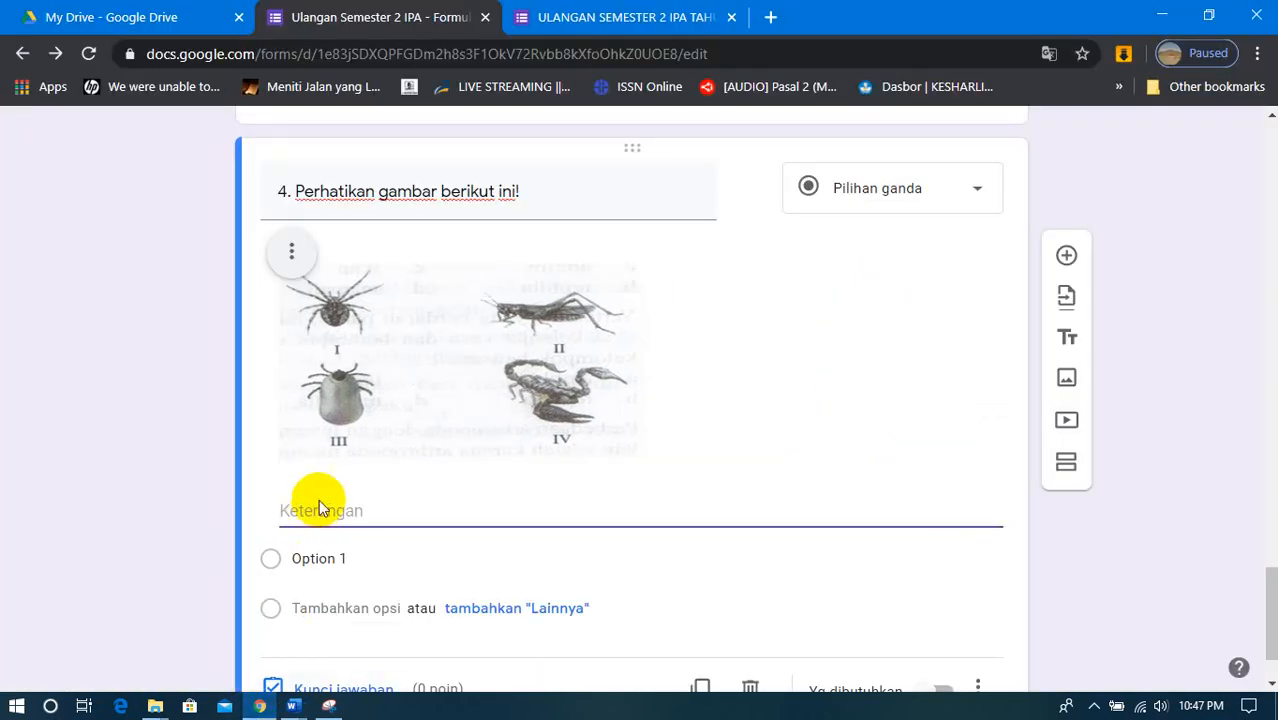
{"action": "right_click", "coordinate": [318, 510]}
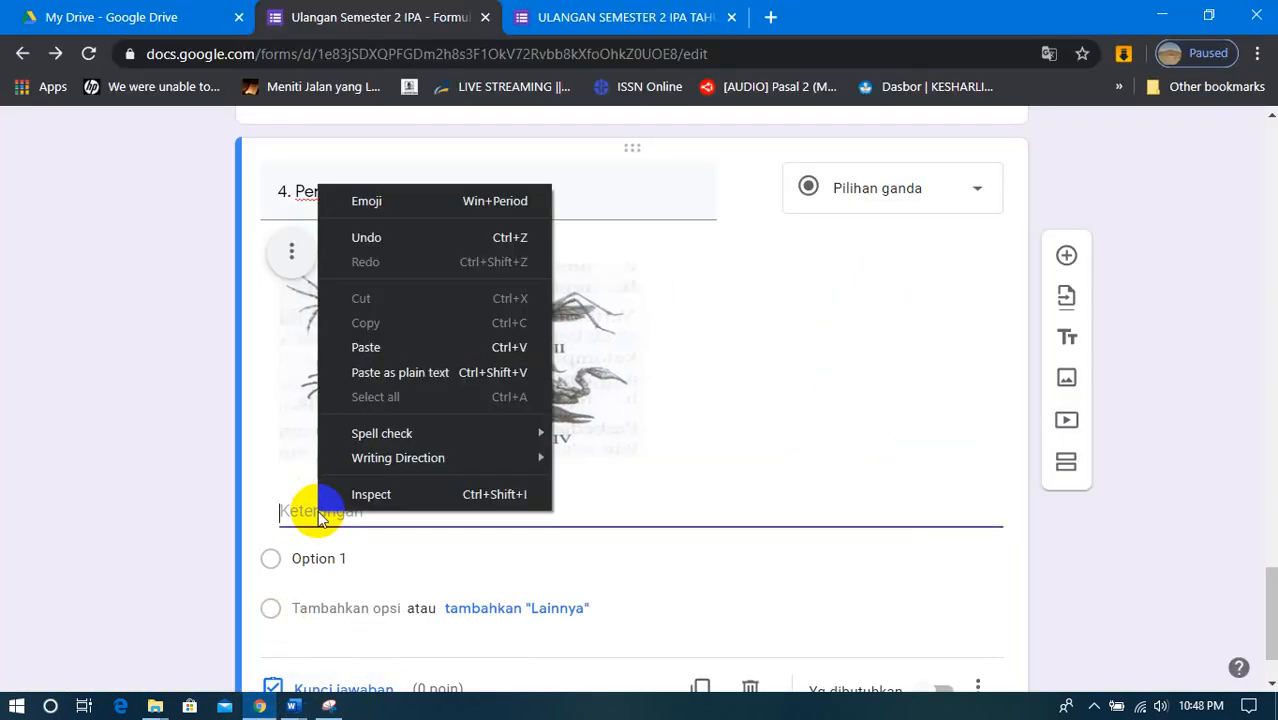
{"action": "left_click", "coordinate": [350, 347]}
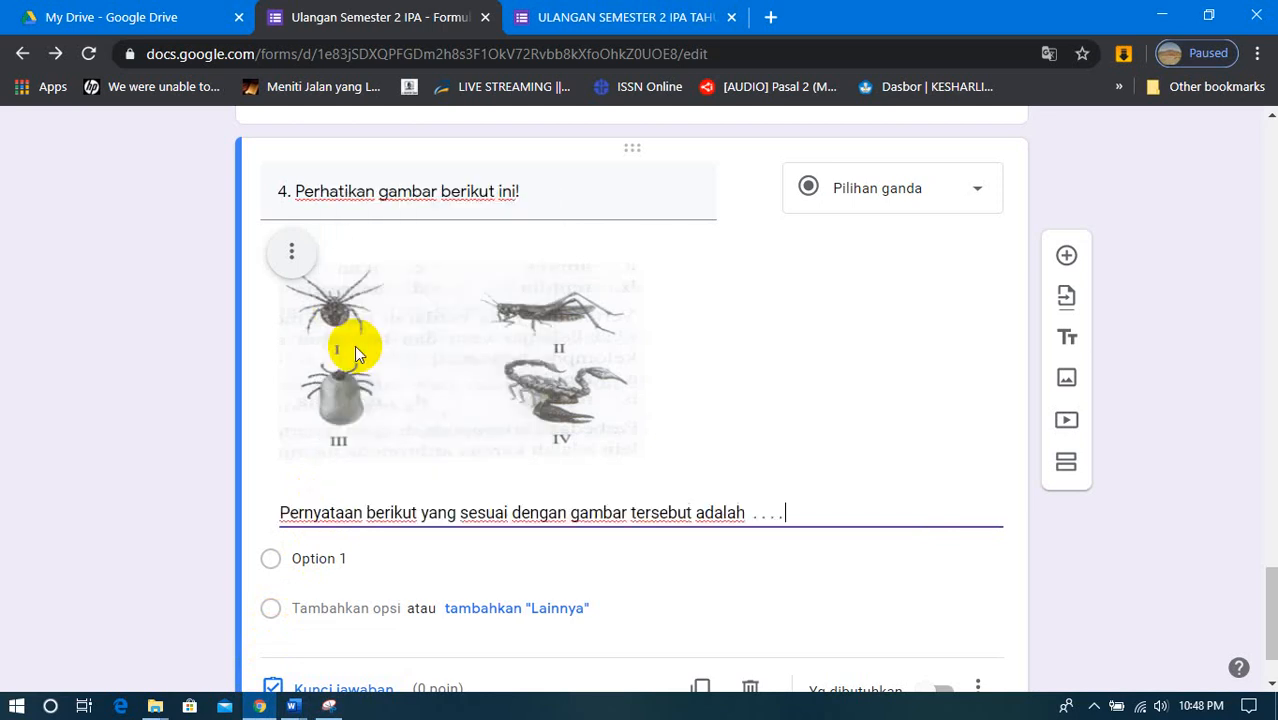
- Select the Option 1 text in question 4, then copy question 7's answer choices A to D from the Word document
{"action": "left_click", "coordinate": [310, 563]}
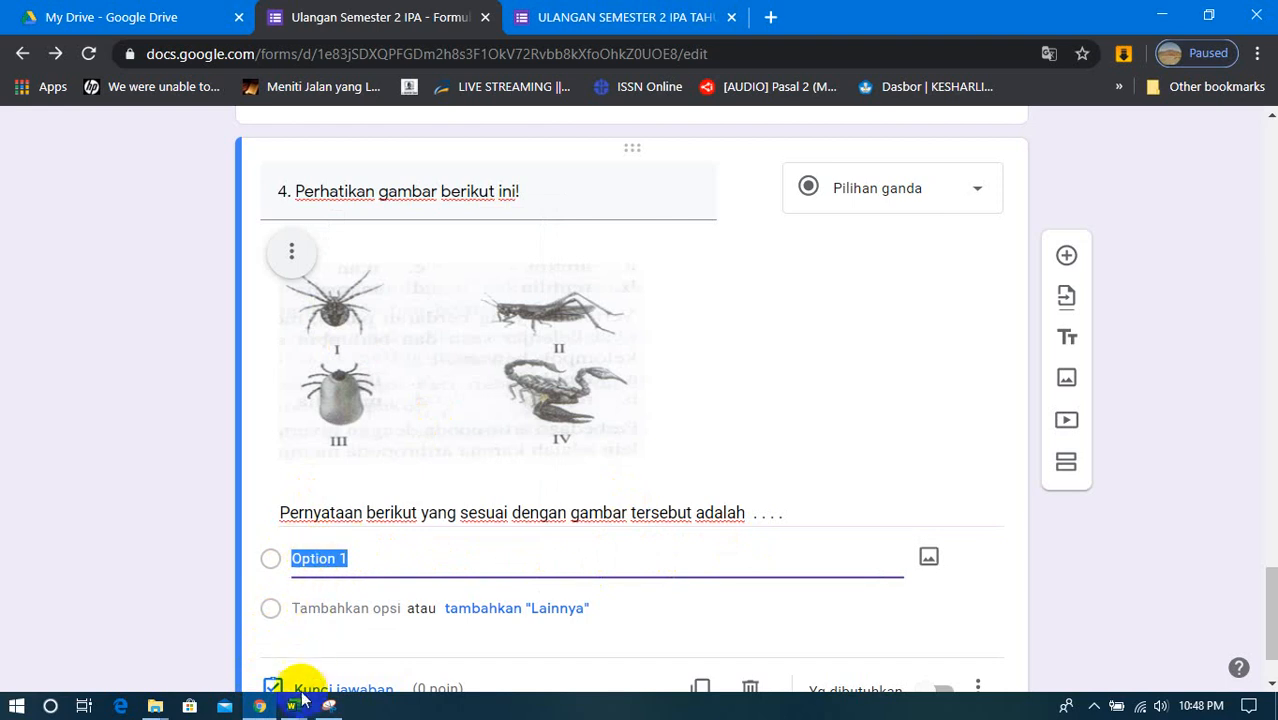
{"action": "mouse_move", "coordinate": [295, 700]}
{"action": "left_click", "coordinate": [305, 650]}
{"action": "scroll", "coordinate": [352, 603], "scroll_direction": "down", "scroll_amount": 3}
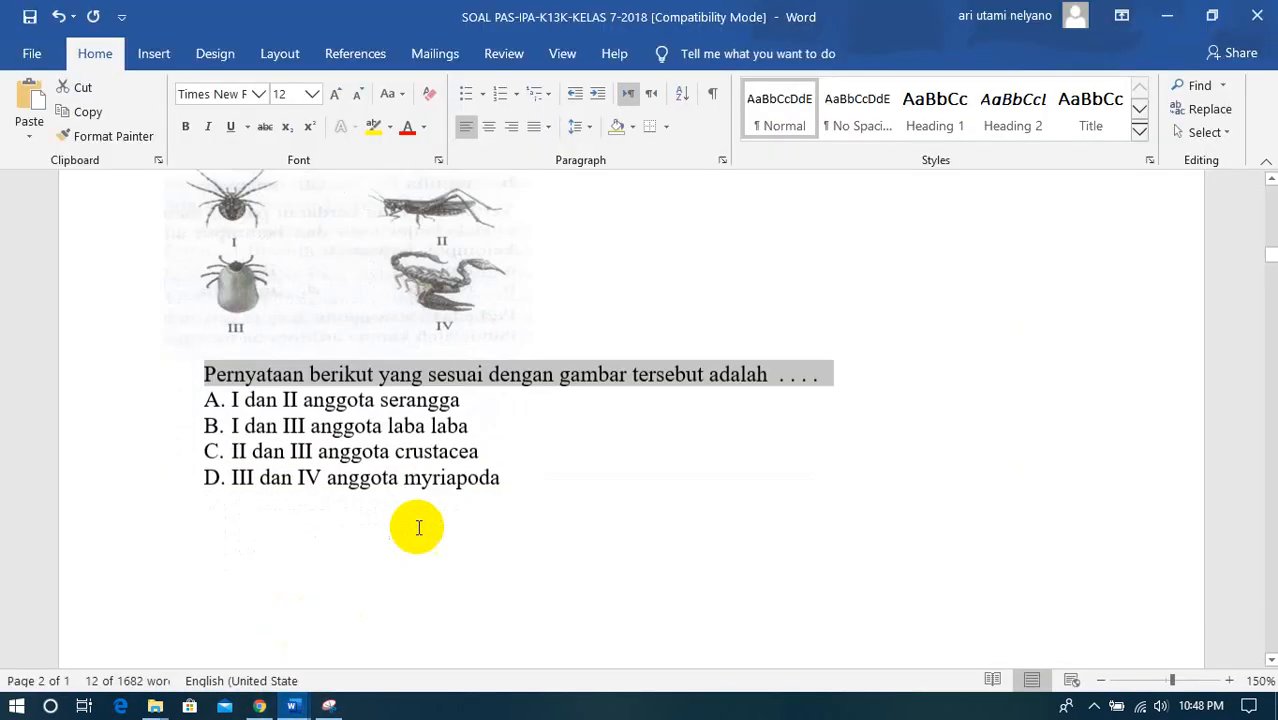
{"action": "left_click", "coordinate": [207, 302]}
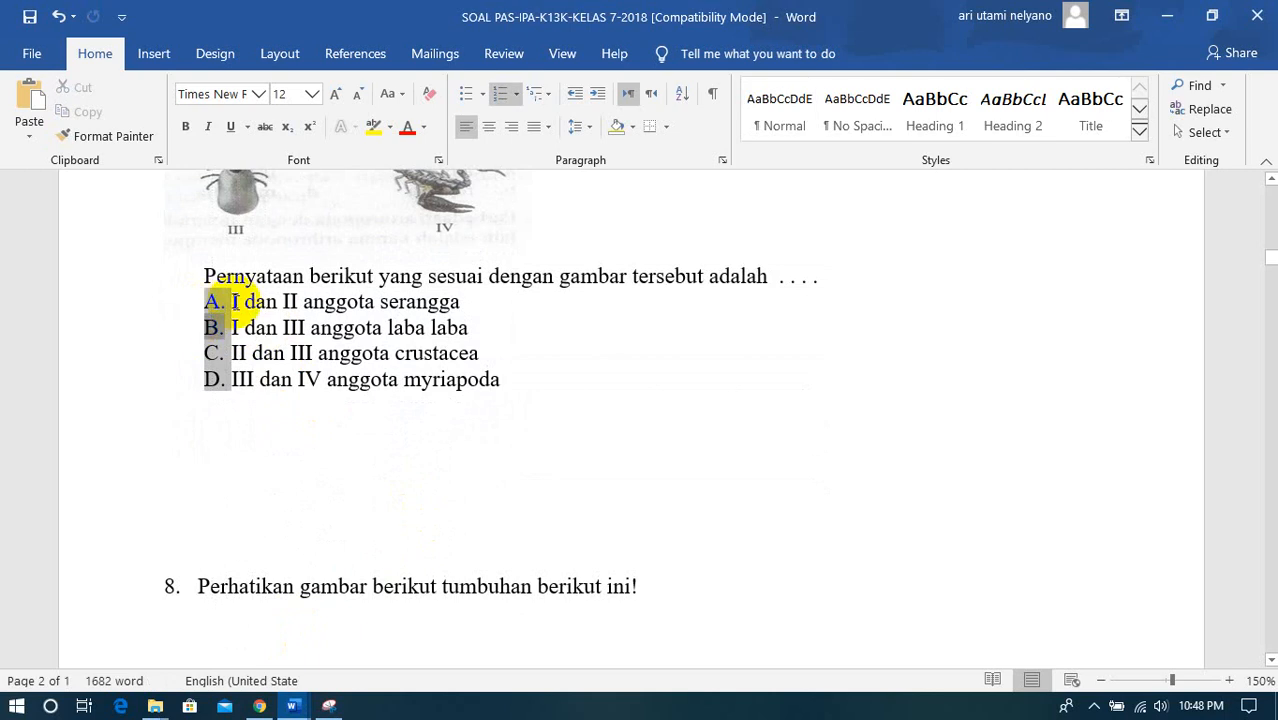
{"action": "left_click_drag", "start_coordinate": [229, 301], "coordinate": [519, 391]}
{"action": "right_click", "coordinate": [425, 380]}
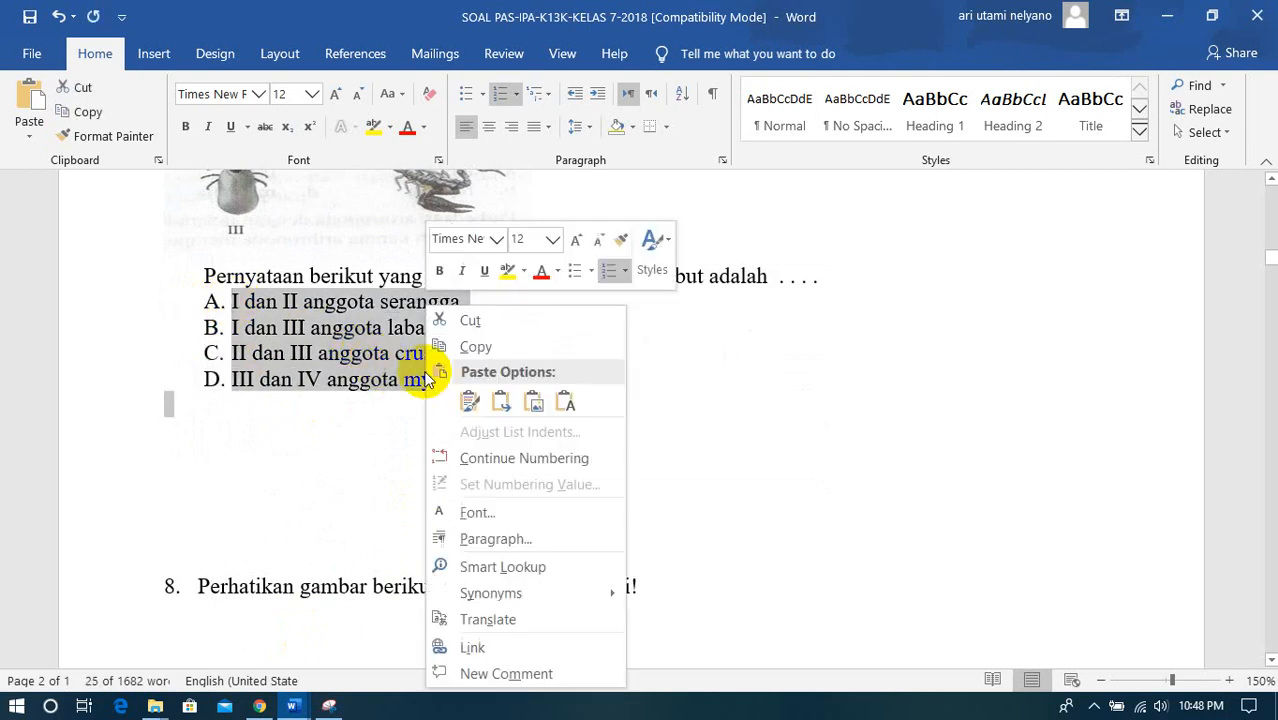
{"action": "left_click", "coordinate": [495, 347]}
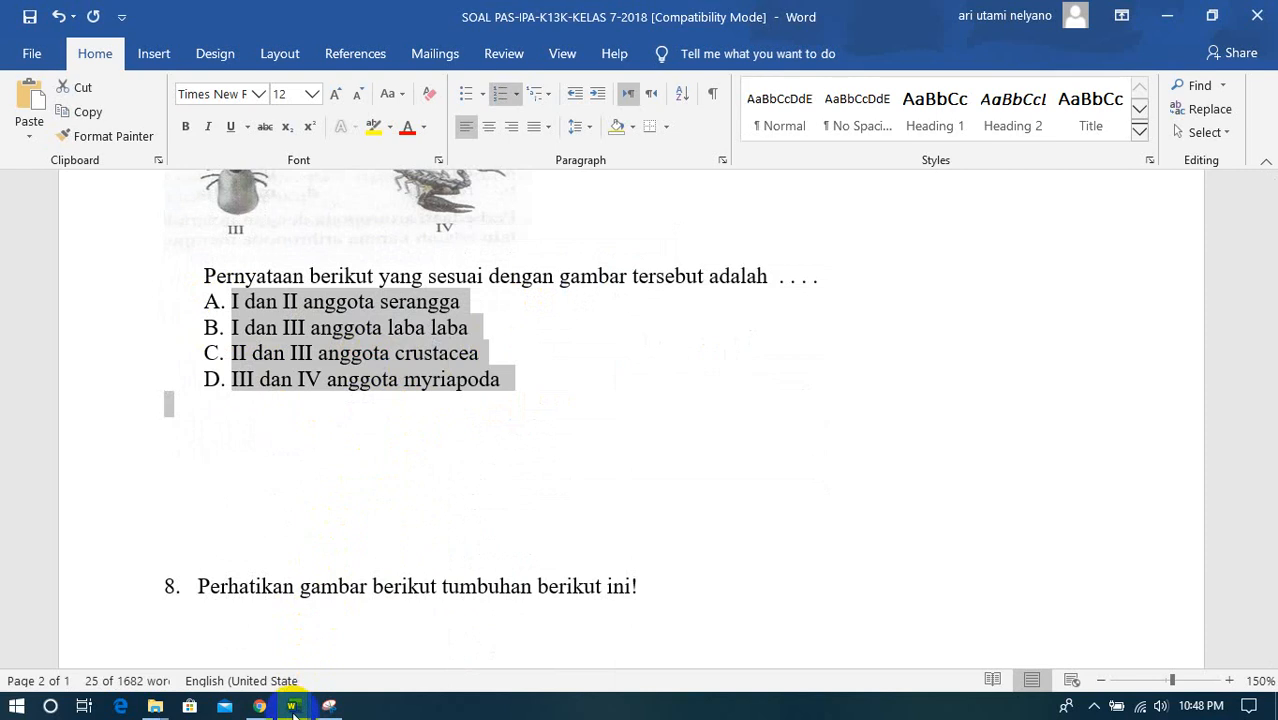
- Paste the choices "A. I dan II anggota serangga" through "D. III dan IV anggota myriapoda" over Option 1 in the form and remove the empty fifth option
{"action": "left_click", "coordinate": [261, 707]}
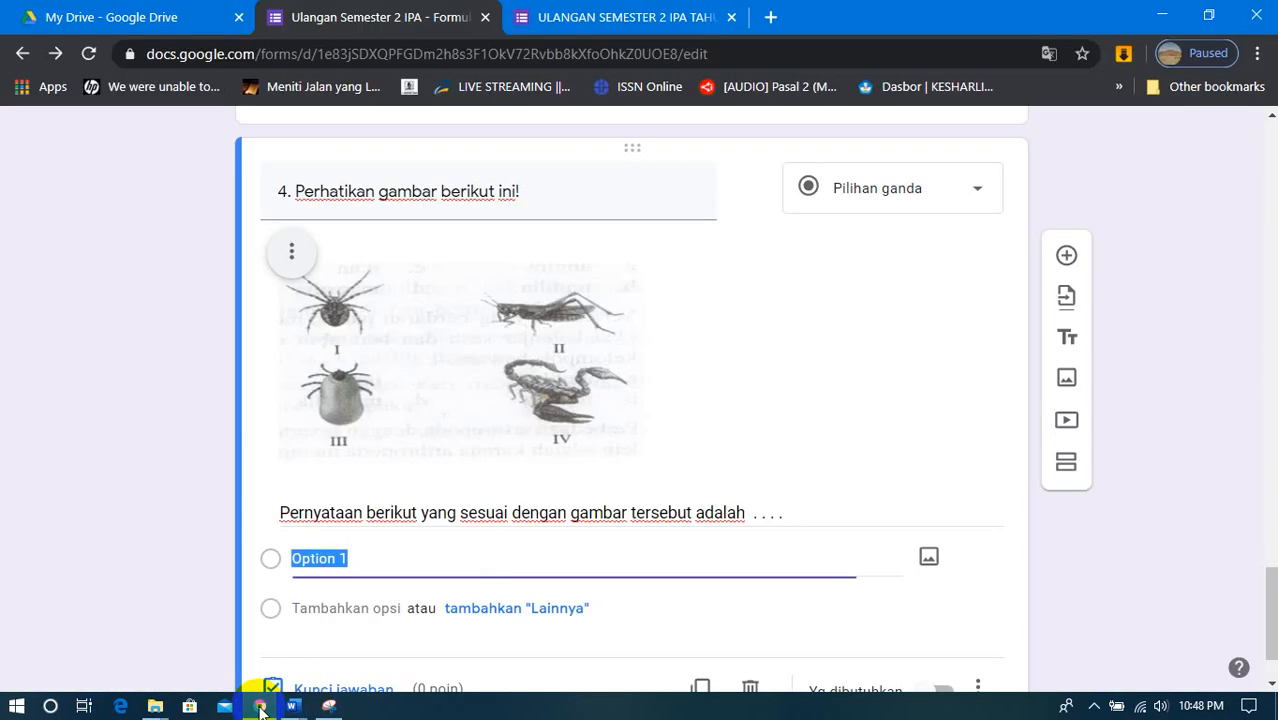
{"action": "right_click", "coordinate": [331, 562]}
{"action": "left_click", "coordinate": [405, 332]}
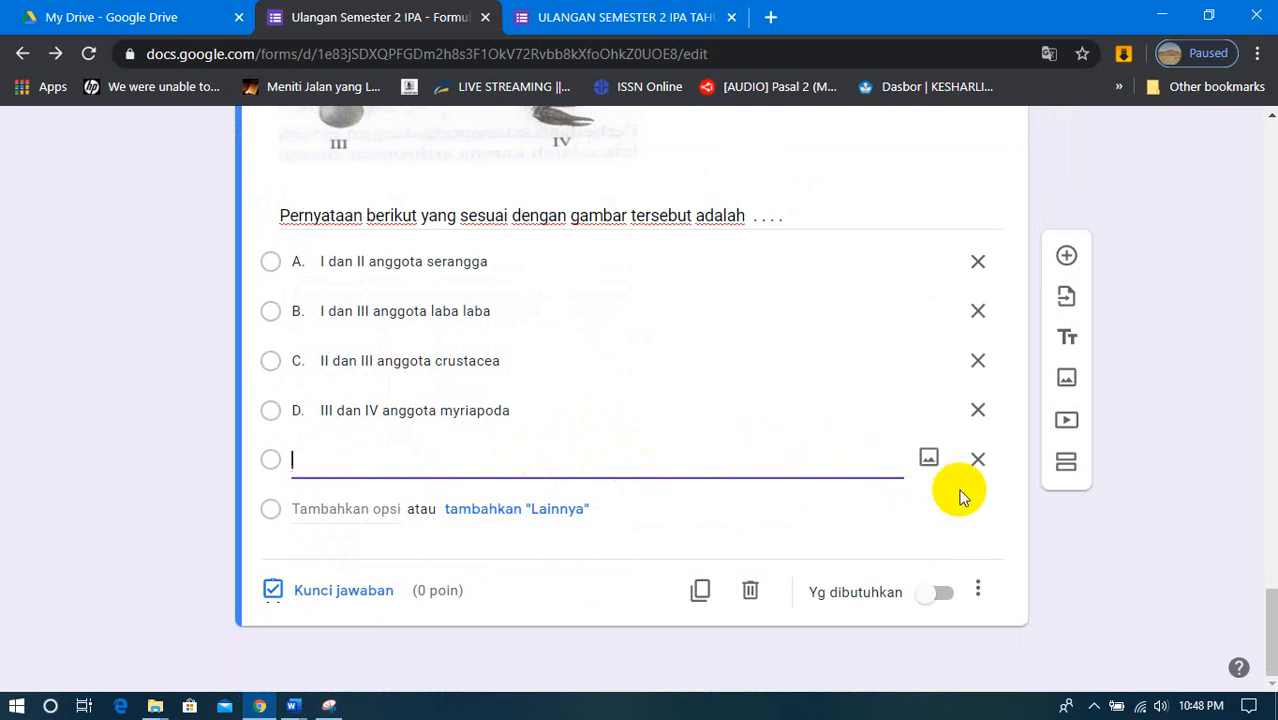
{"action": "left_click", "coordinate": [978, 462]}
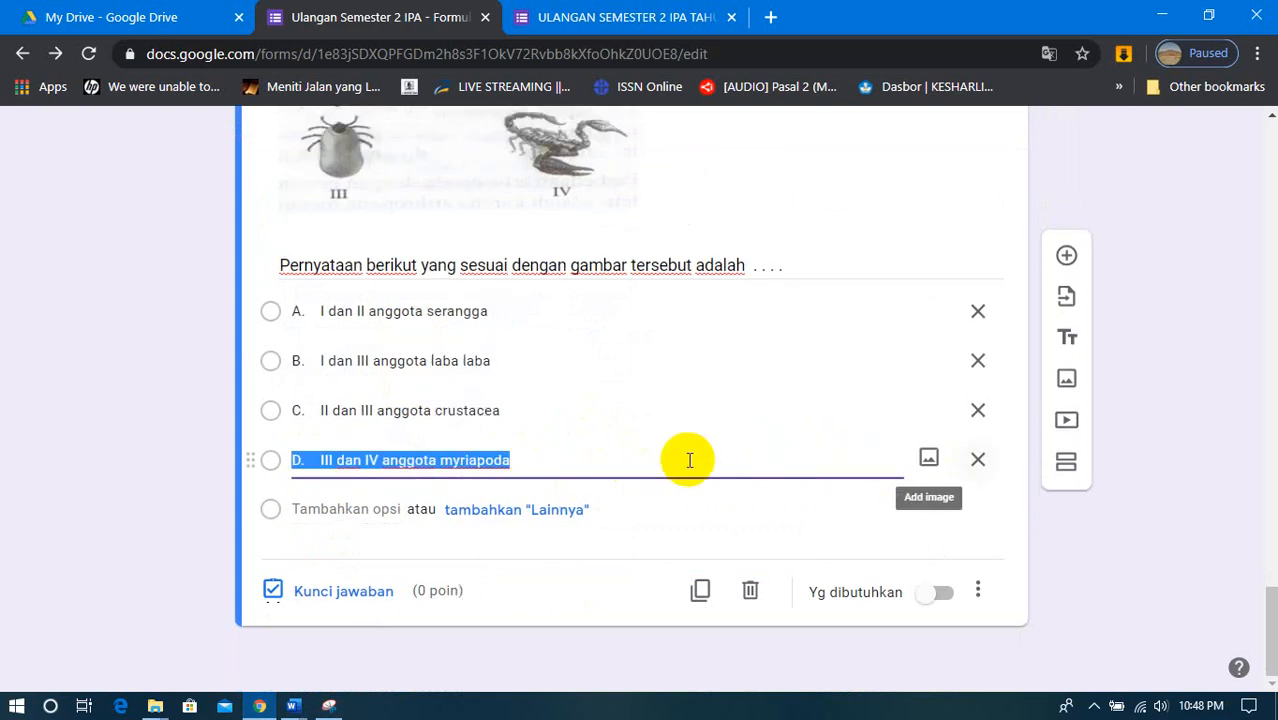
- Look up the correct answer for the Word document's question 7 in the KUNCI PAS answer key document, returning to the form
{"action": "scroll", "coordinate": [610, 362], "scroll_direction": "up", "scroll_amount": 3}
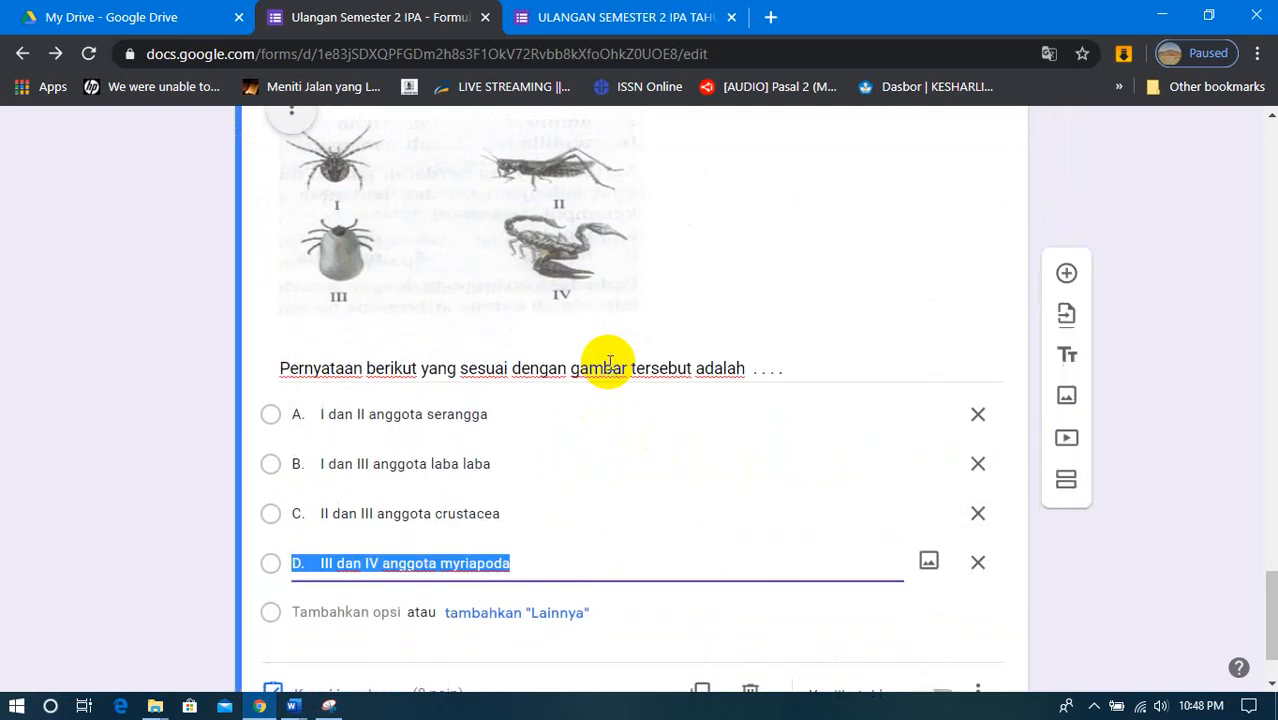
{"action": "scroll", "coordinate": [608, 364], "scroll_direction": "down", "scroll_amount": 3}
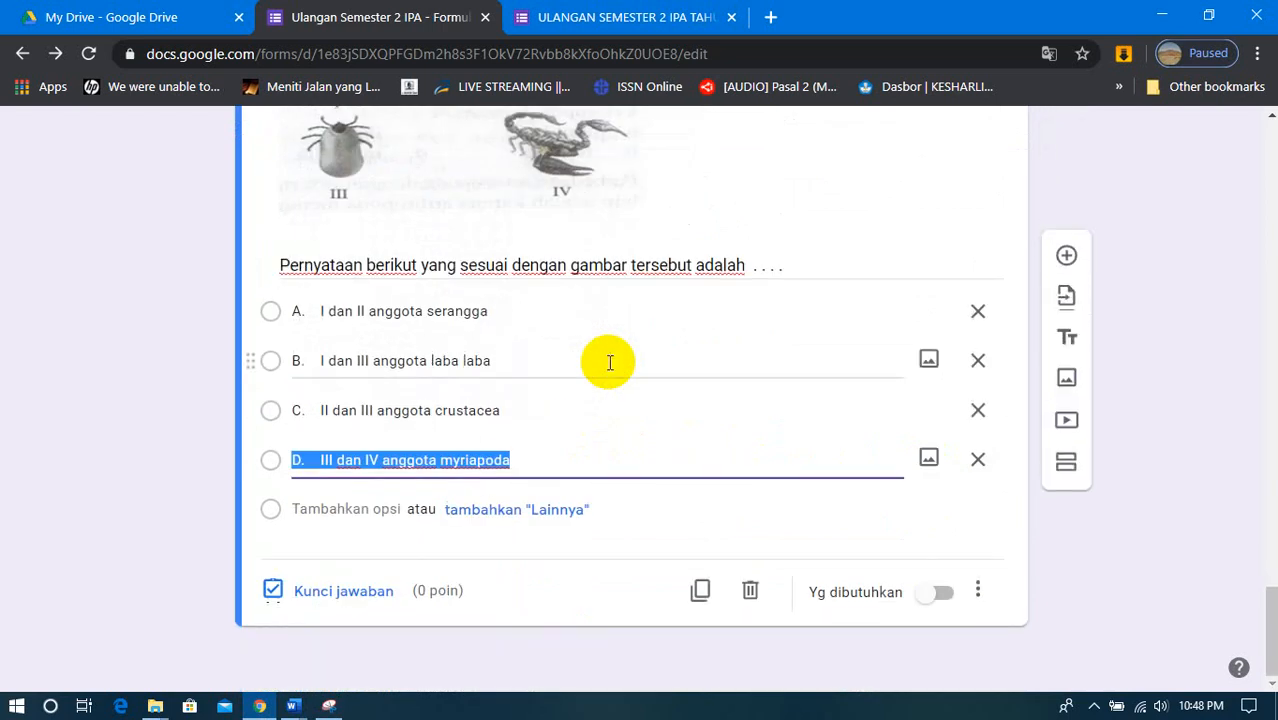
{"action": "left_click", "coordinate": [293, 706]}
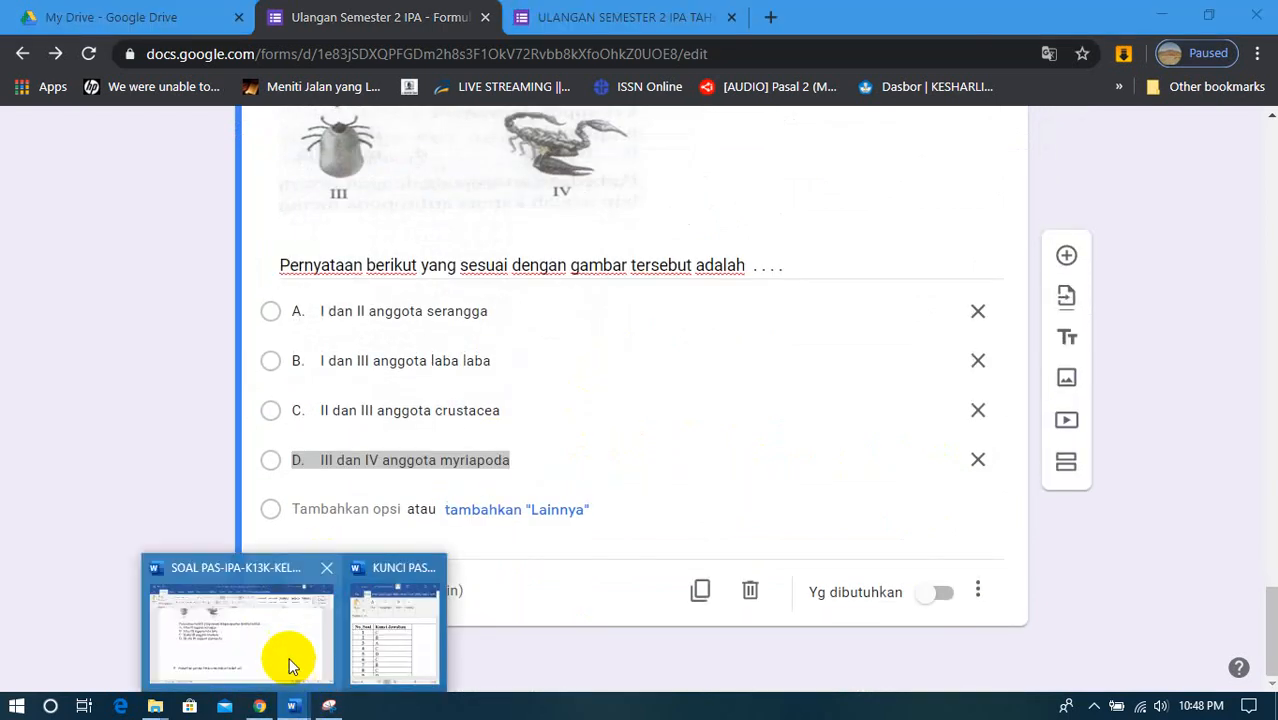
{"action": "left_click", "coordinate": [286, 662]}
{"action": "scroll", "coordinate": [277, 425], "scroll_direction": "up", "scroll_amount": 2}
{"action": "scroll", "coordinate": [266, 425], "scroll_direction": "up", "scroll_amount": 1}
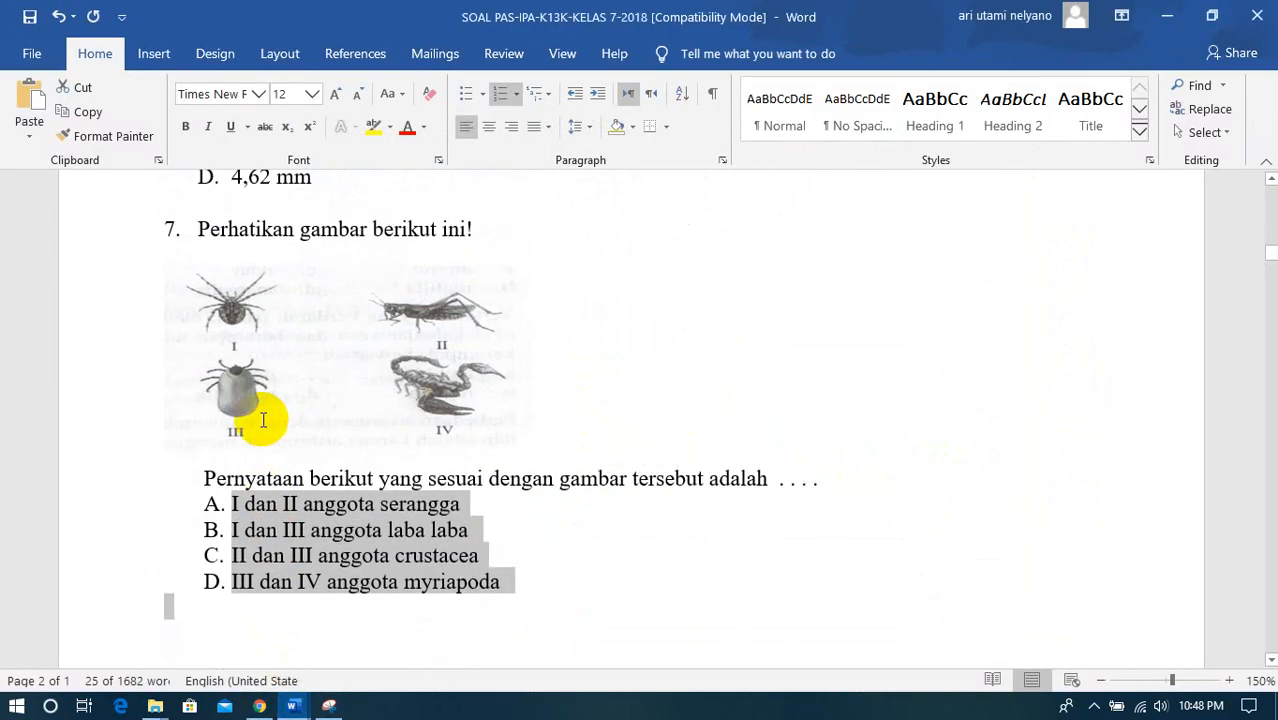
{"action": "left_click", "coordinate": [290, 706]}
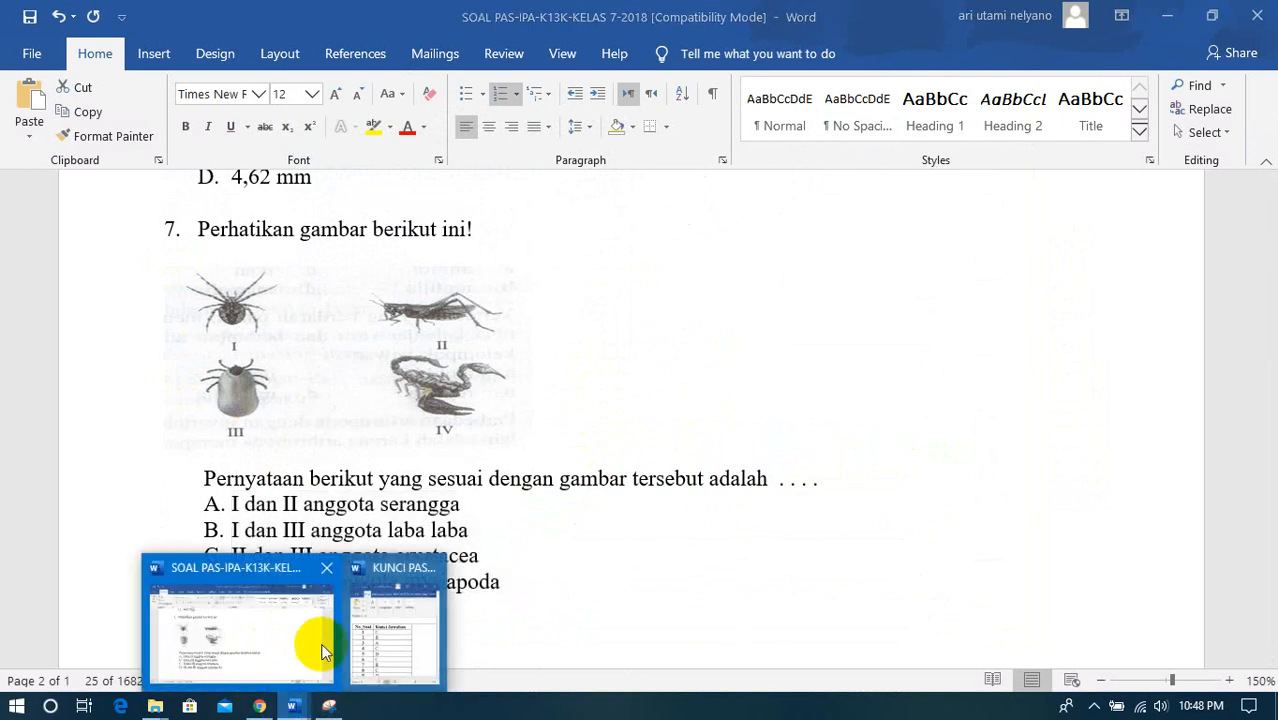
{"action": "left_click", "coordinate": [391, 619]}
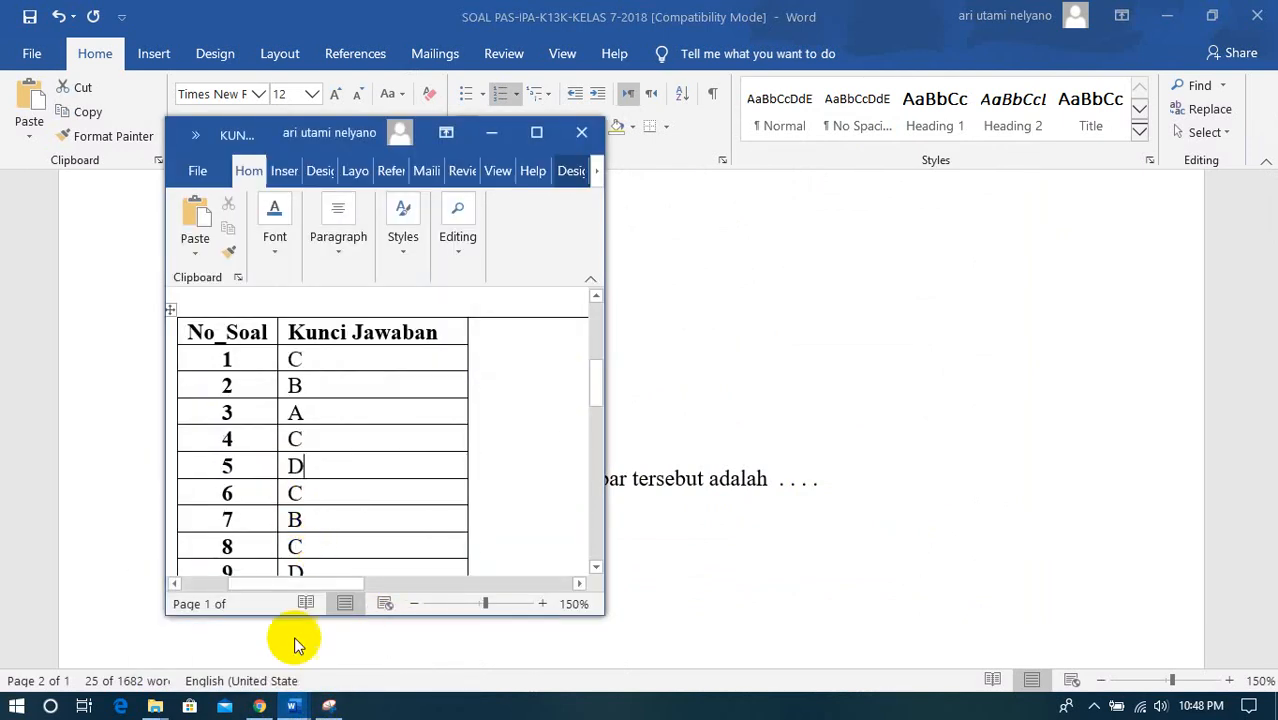
{"action": "left_click", "coordinate": [259, 706]}
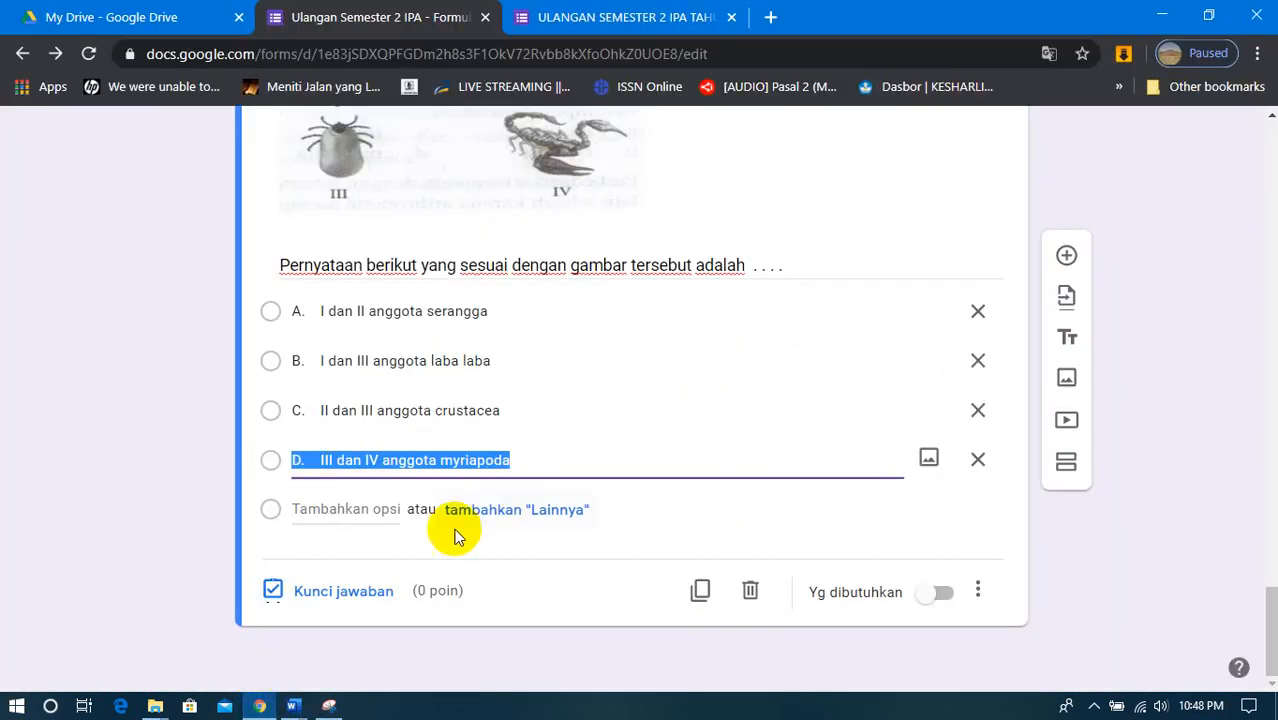
- Set question 4's answer key to "B. I dan III anggota laba laba" with a value of 20 points
{"action": "left_click", "coordinate": [340, 590]}
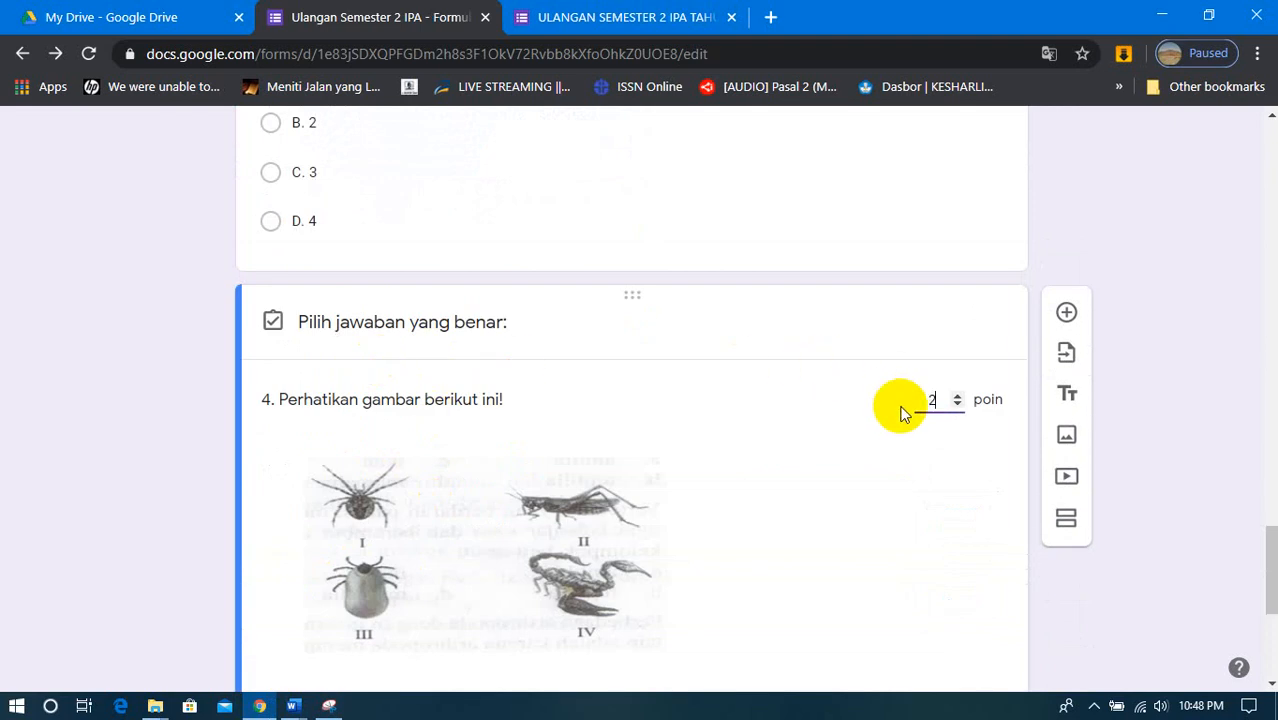
{"action": "type", "text": "0"}
{"action": "scroll", "coordinate": [700, 503], "scroll_direction": "down", "scroll_amount": 3}
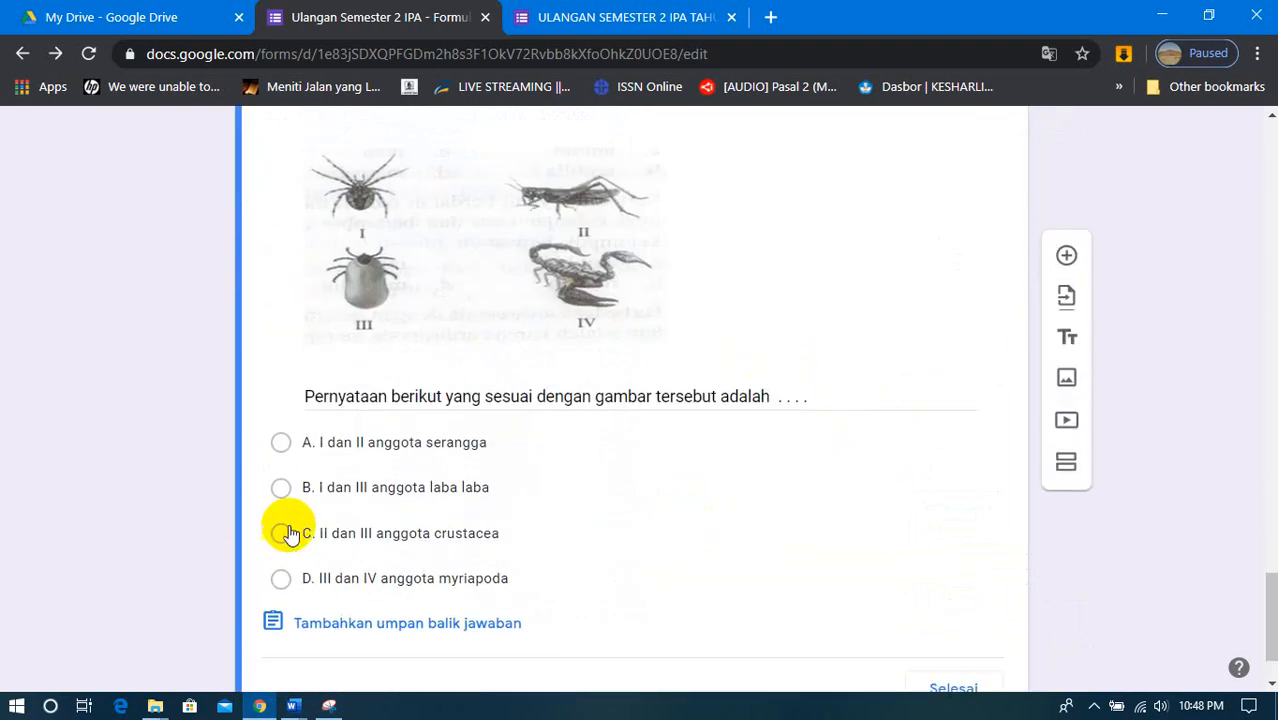
{"action": "left_click", "coordinate": [282, 488]}
{"action": "scroll", "coordinate": [745, 633], "scroll_direction": "down", "scroll_amount": 1}
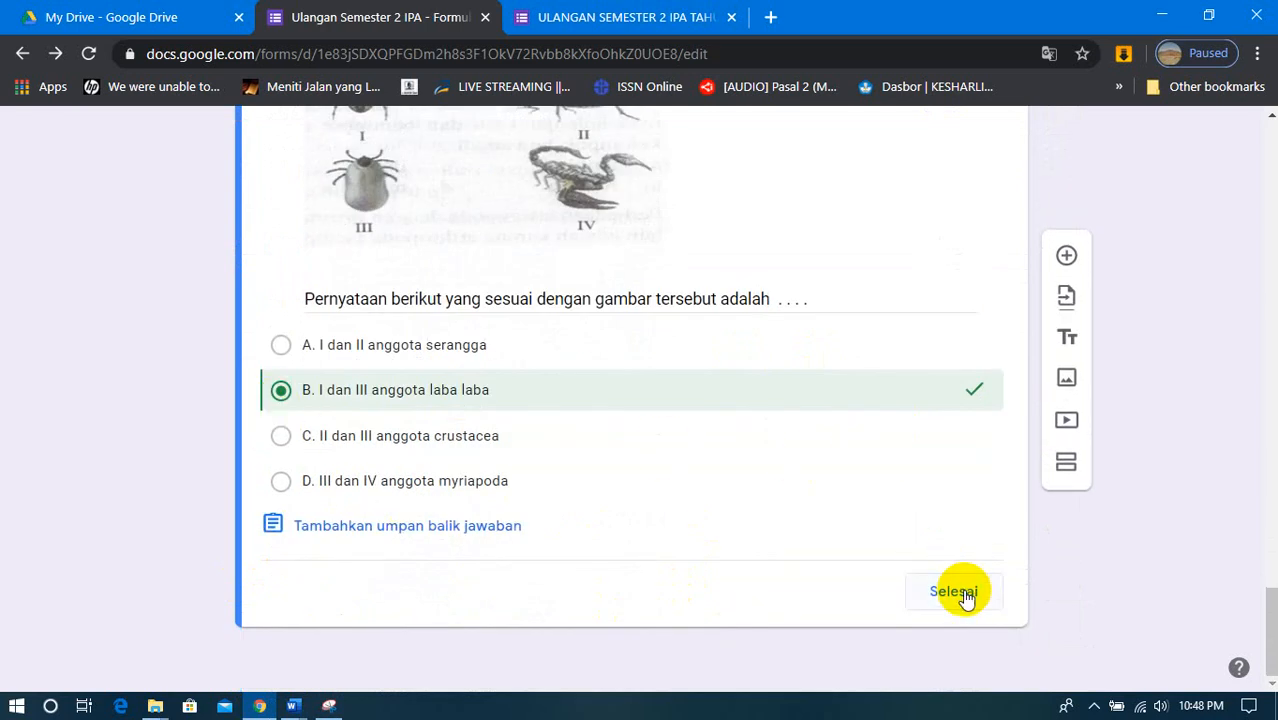
{"action": "left_click", "coordinate": [955, 591]}
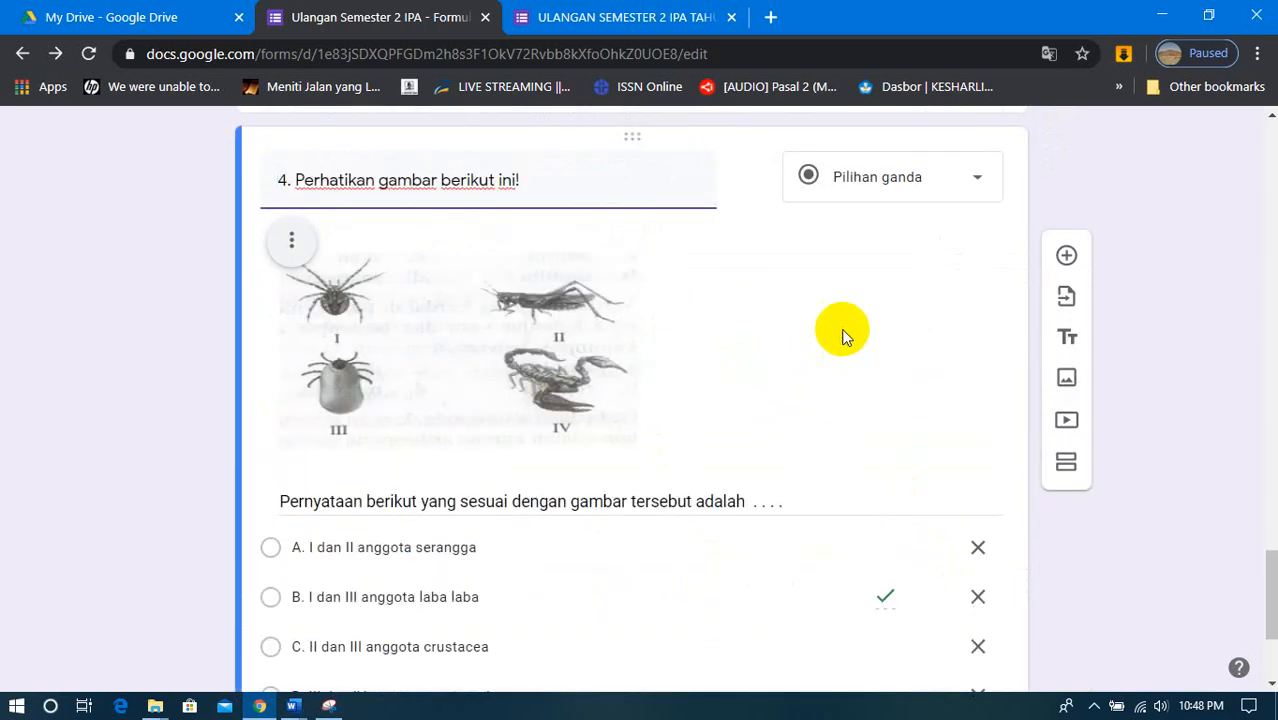
- Add a new question starting with "5." and copy the text of question 21 from the SOAL PAS-IPA Word document
{"action": "left_click", "coordinate": [1074, 259]}
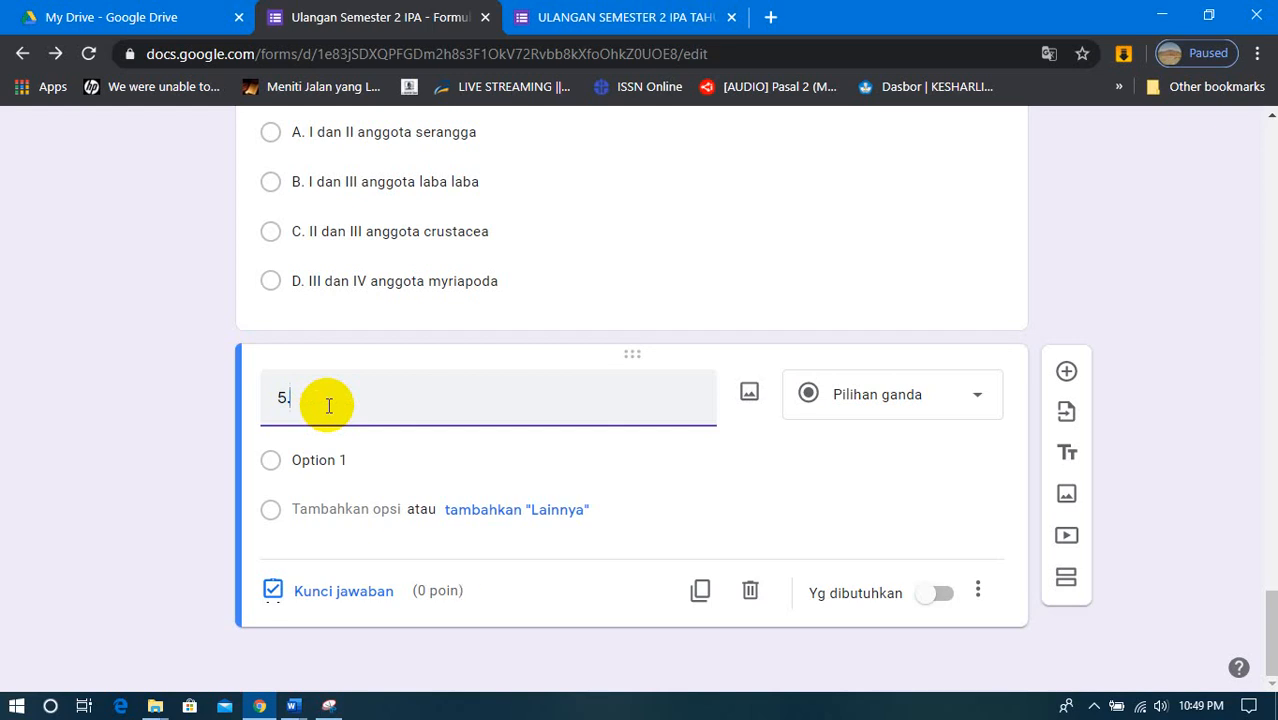
{"action": "left_click", "coordinate": [293, 705]}
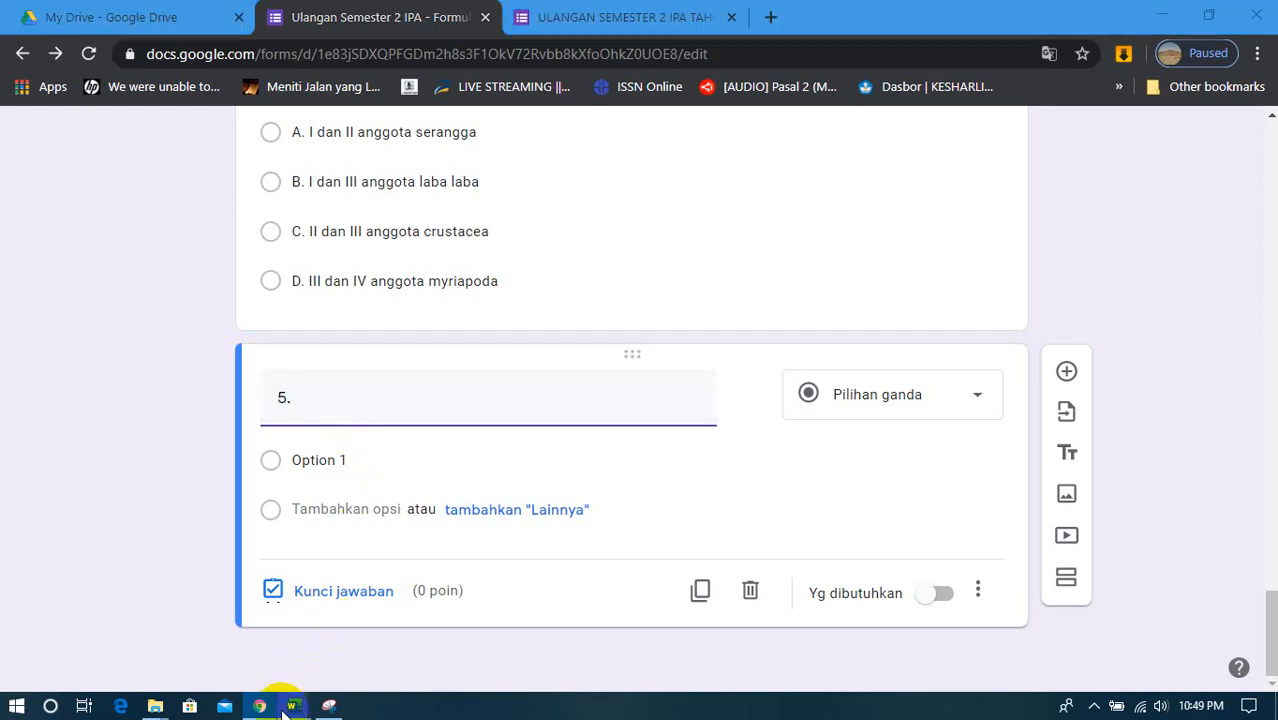
{"action": "left_click", "coordinate": [295, 656]}
{"action": "scroll", "coordinate": [337, 431], "scroll_direction": "down", "scroll_amount": 10}
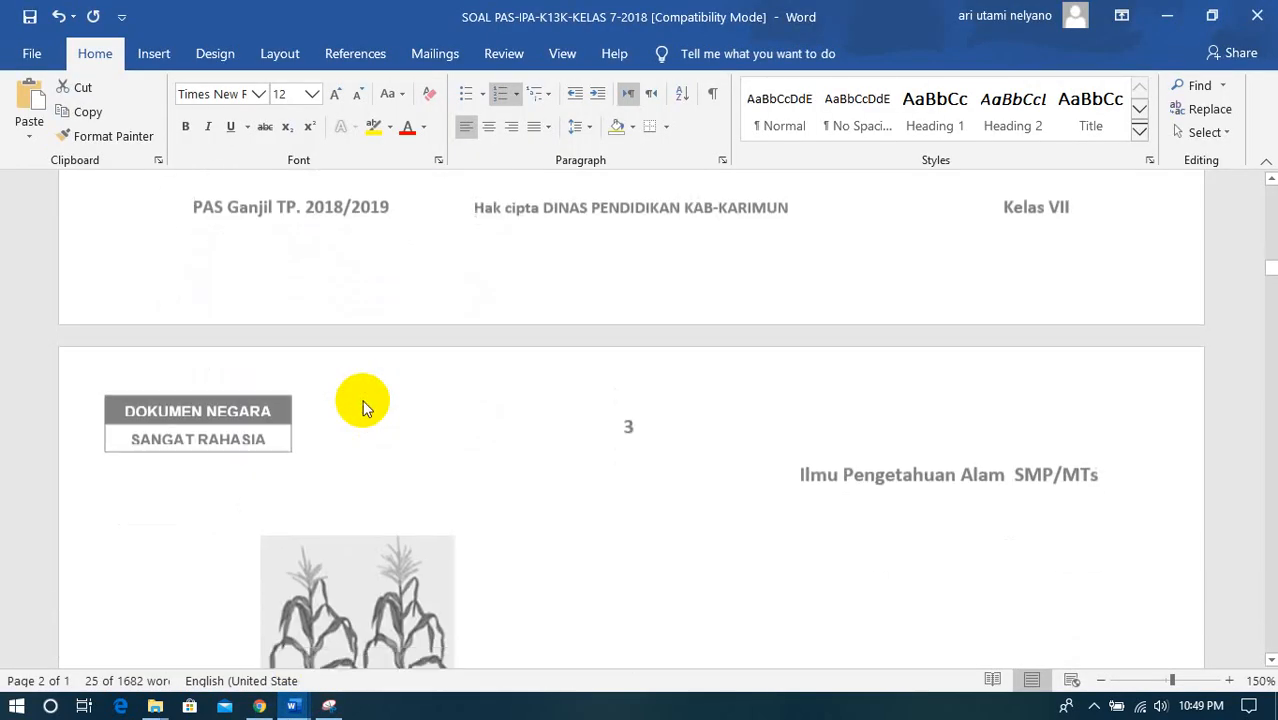
{"action": "scroll", "coordinate": [364, 405], "scroll_direction": "down", "scroll_amount": 15}
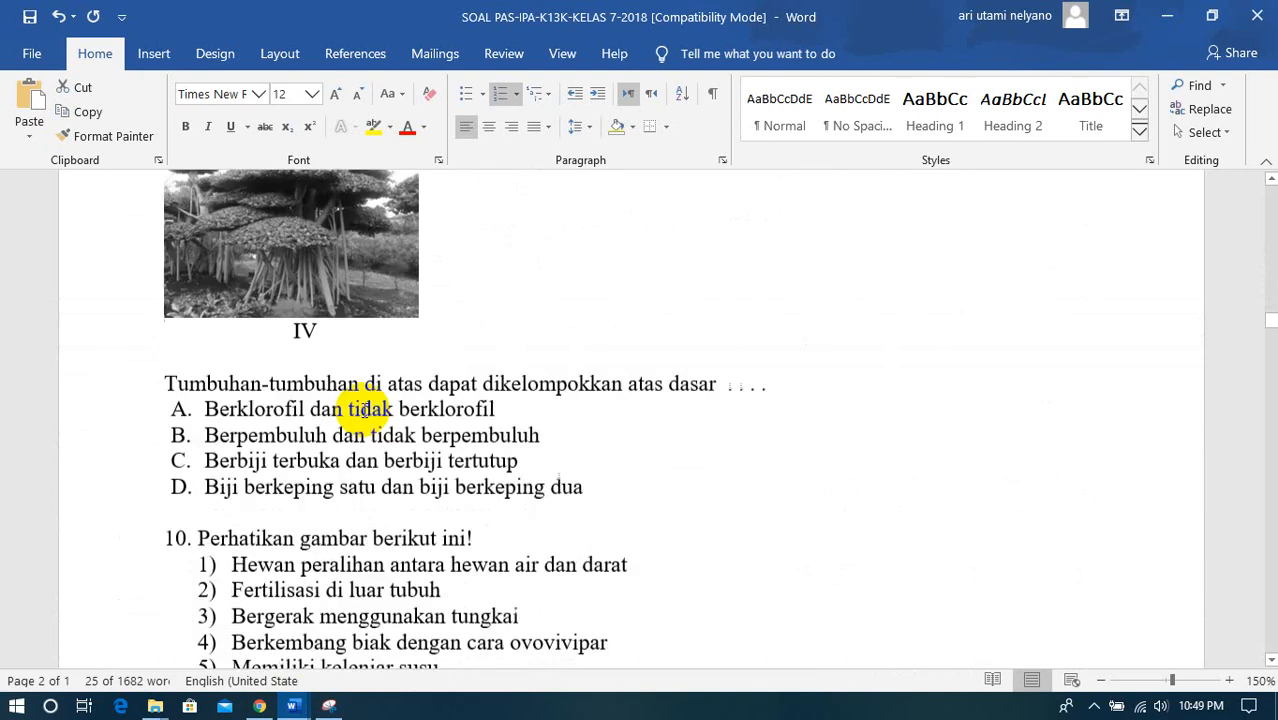
{"action": "scroll", "coordinate": [364, 410], "scroll_direction": "down", "scroll_amount": 15}
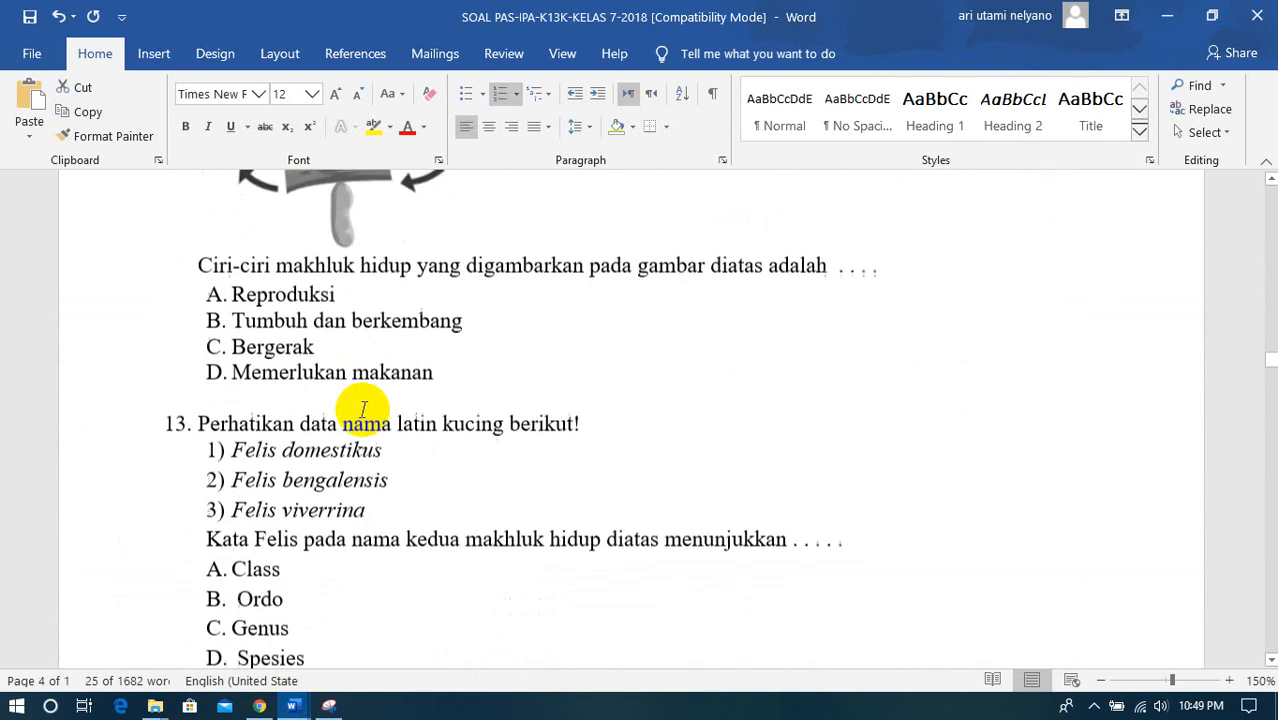
{"action": "scroll", "coordinate": [362, 409], "scroll_direction": "down", "scroll_amount": 5}
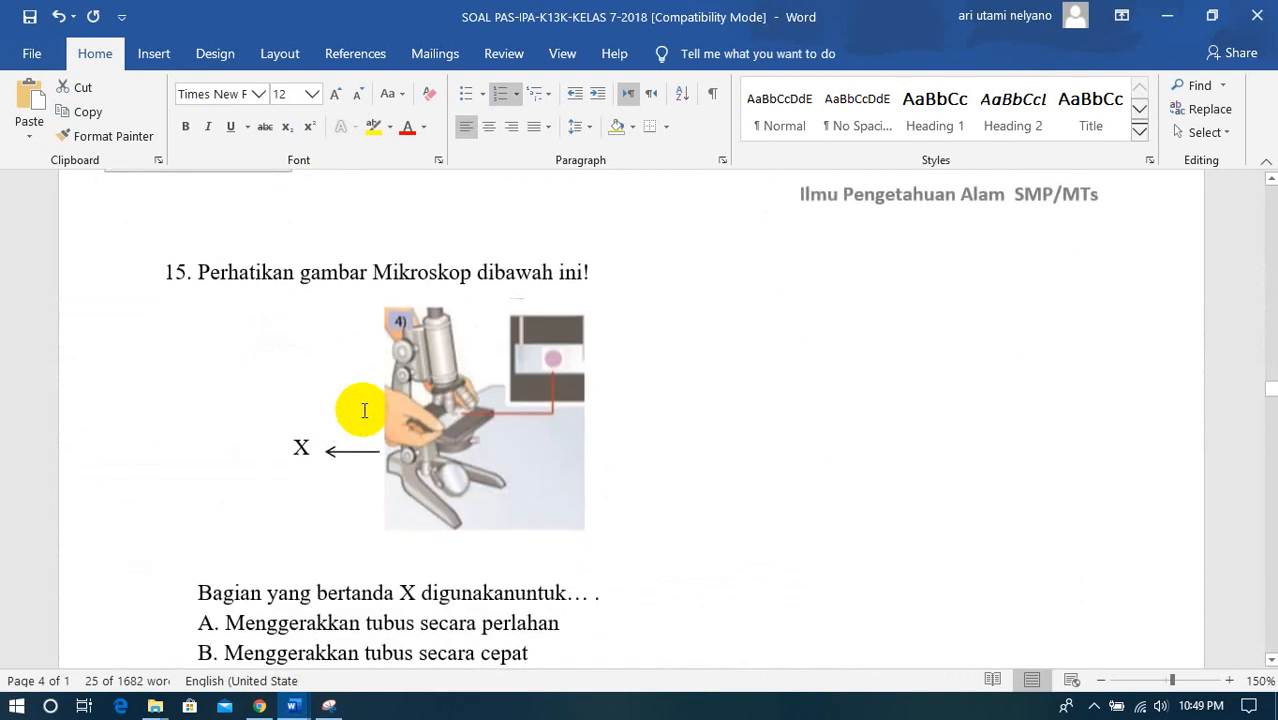
{"action": "scroll", "coordinate": [362, 409], "scroll_direction": "up", "scroll_amount": 8}
{"action": "scroll", "coordinate": [364, 410], "scroll_direction": "up", "scroll_amount": 4}
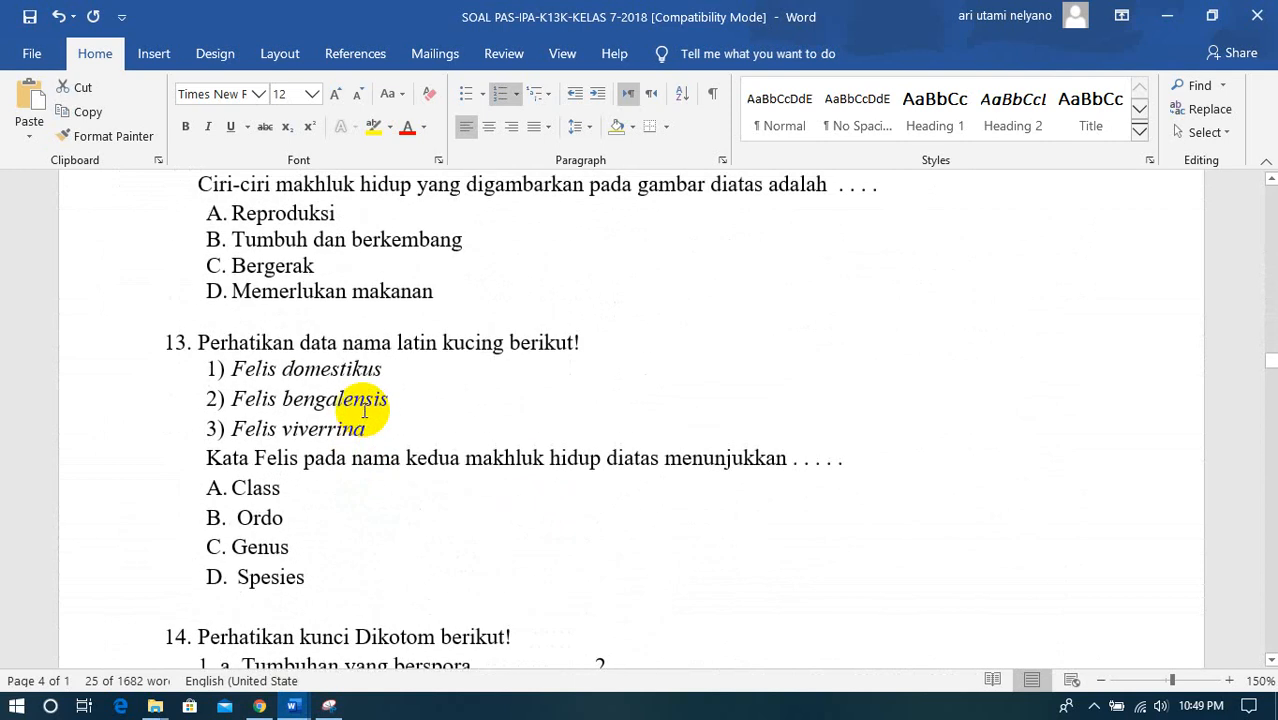
{"action": "scroll", "coordinate": [364, 410], "scroll_direction": "down", "scroll_amount": 10}
{"action": "scroll", "coordinate": [364, 410], "scroll_direction": "down", "scroll_amount": 20}
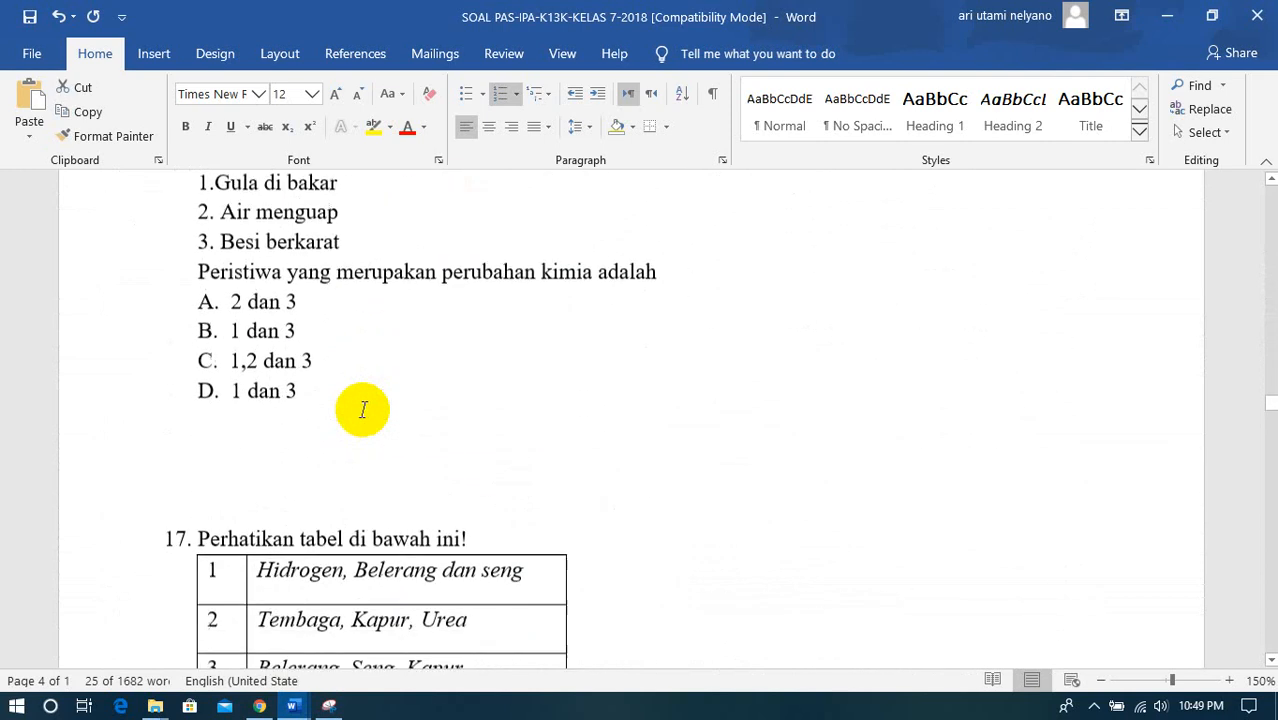
{"action": "scroll", "coordinate": [363, 409], "scroll_direction": "down", "scroll_amount": 8}
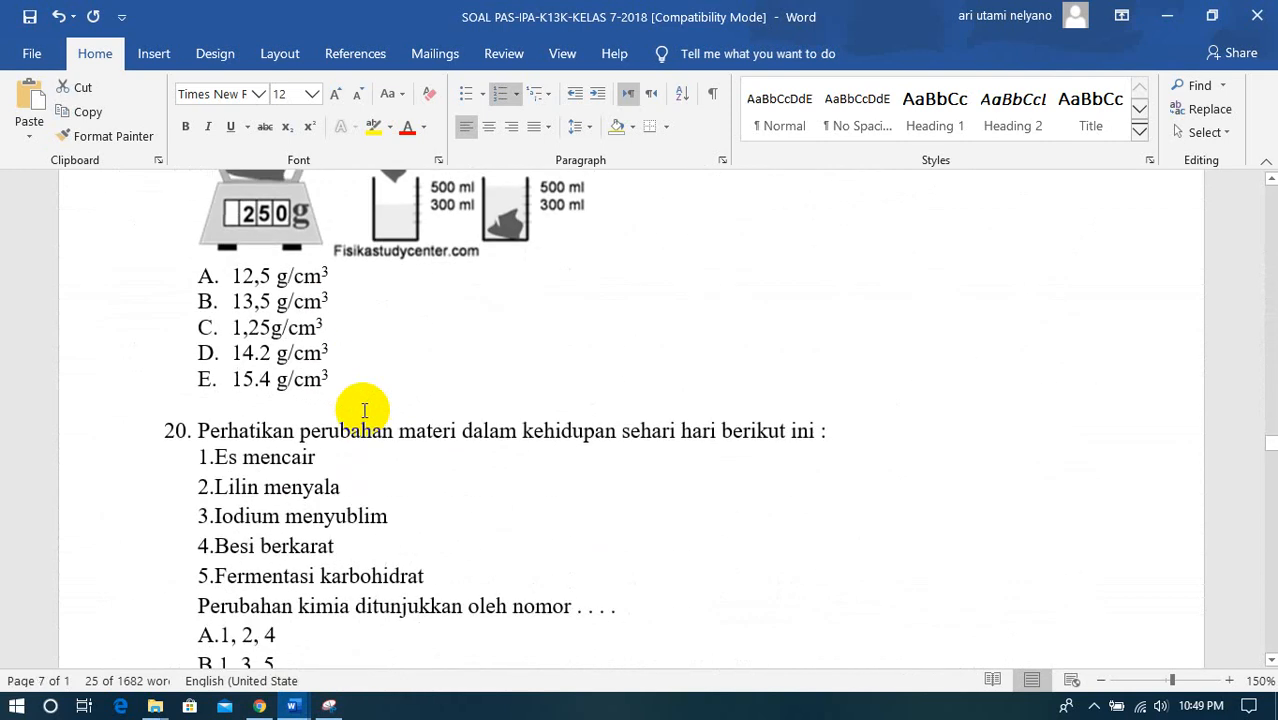
{"action": "scroll", "coordinate": [364, 410], "scroll_direction": "down", "scroll_amount": 8}
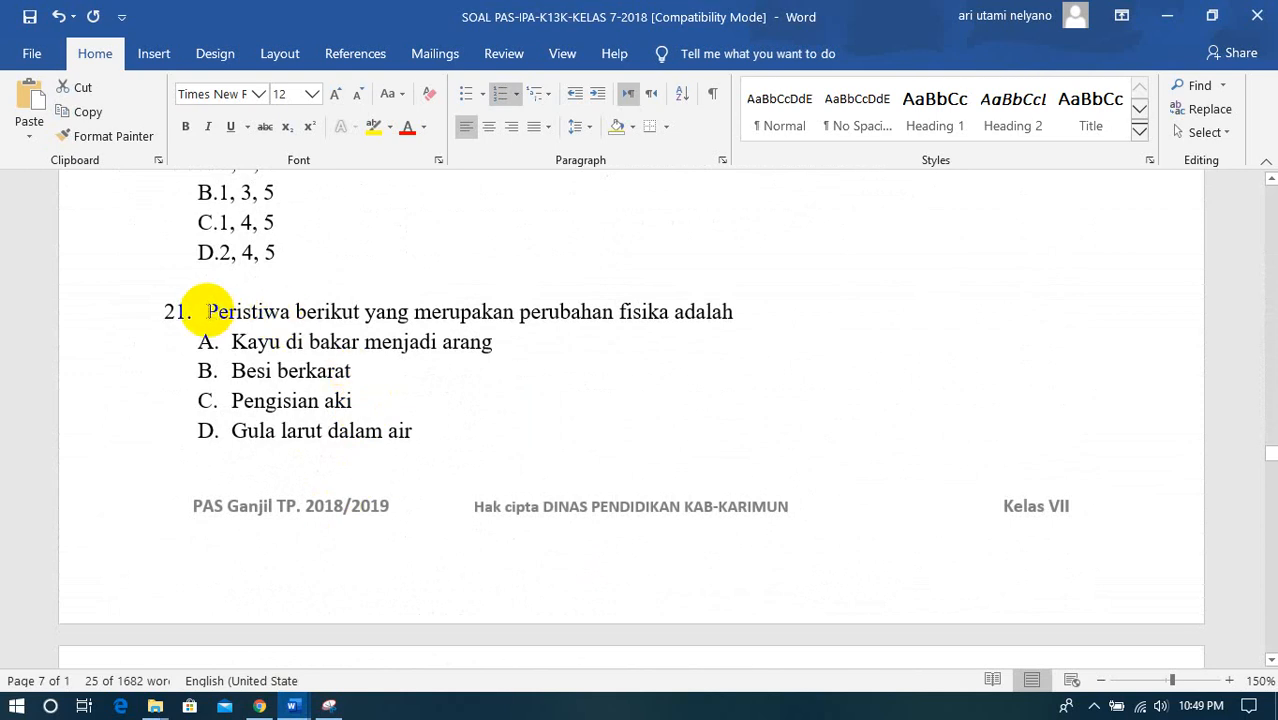
{"action": "left_click_drag", "start_coordinate": [207, 311], "coordinate": [712, 312]}
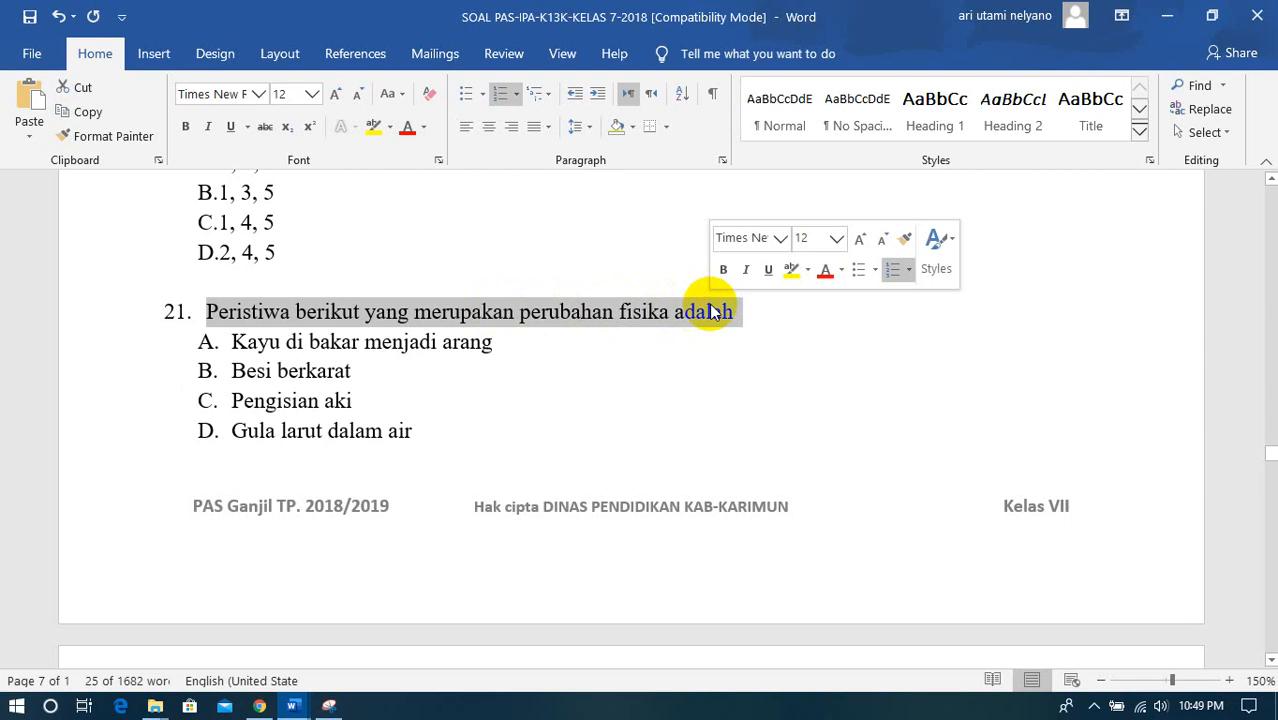
{"action": "right_click", "coordinate": [712, 312]}
{"action": "left_click", "coordinate": [801, 320]}
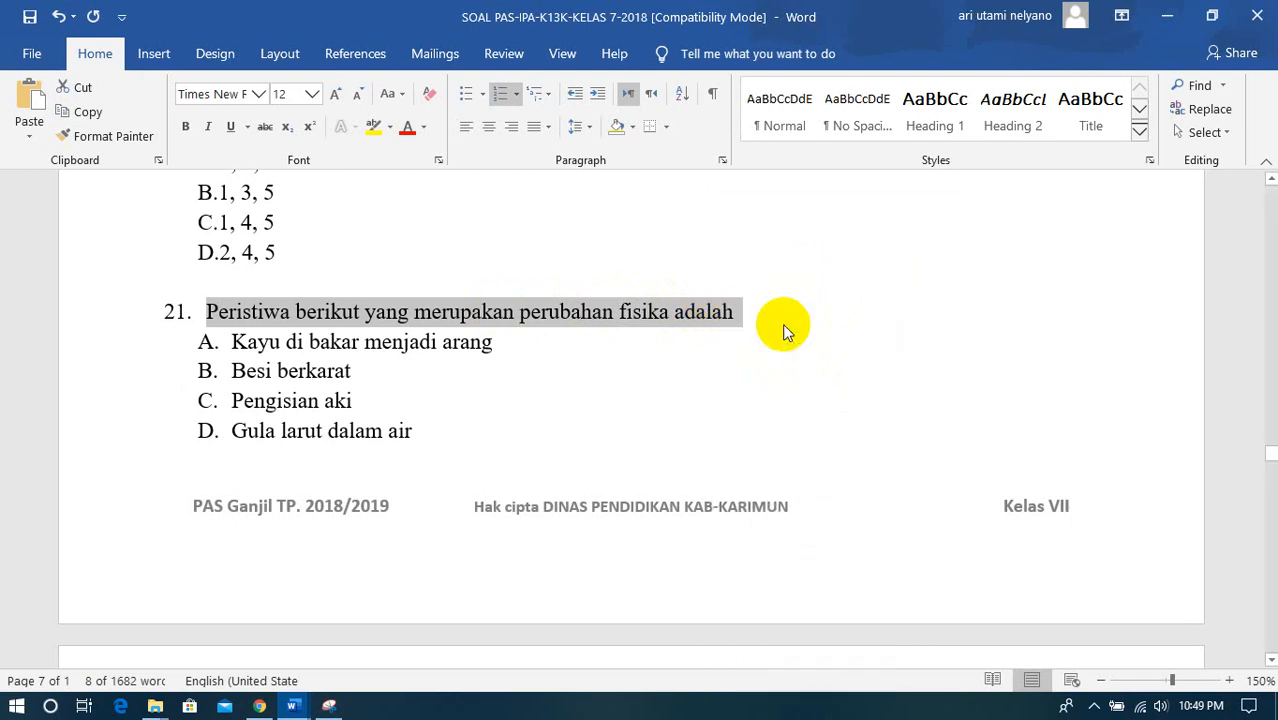
- Paste "Peristiwa berikut yang merupakan perubahan fisika adalah" after "5." in the new form question, removing the copied number 21
{"action": "left_click", "coordinate": [260, 707]}
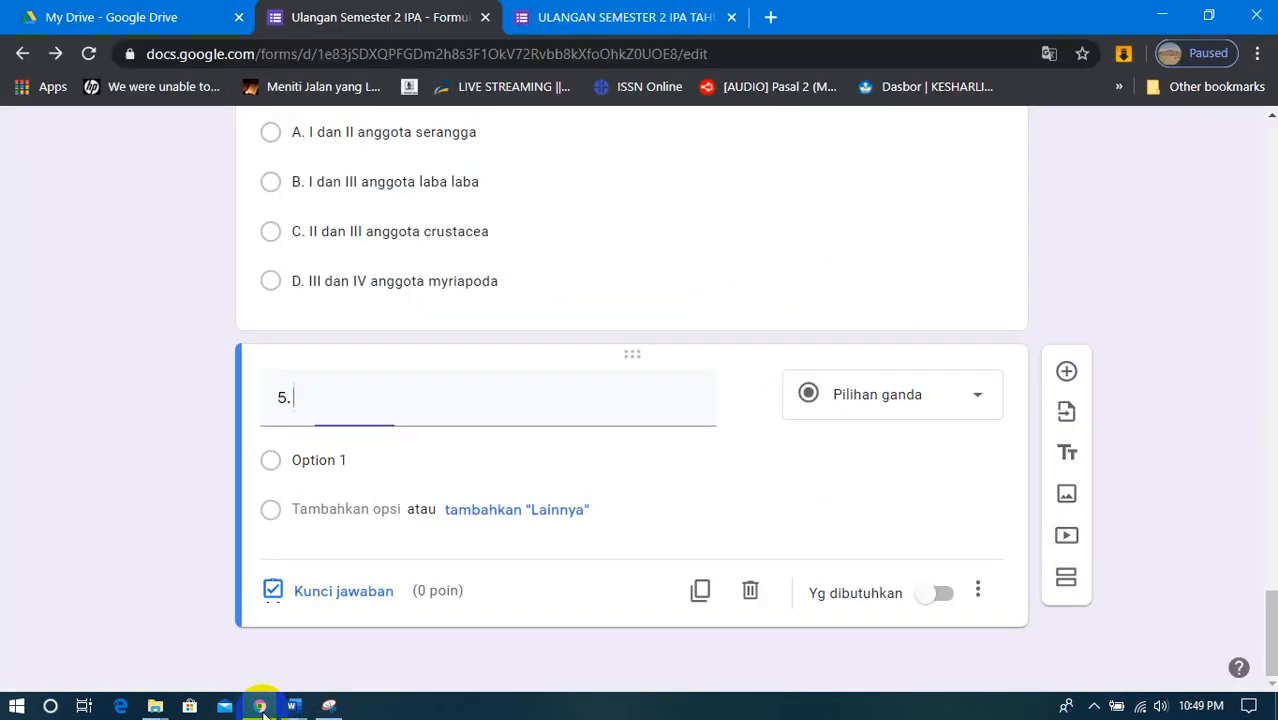
{"action": "right_click", "coordinate": [304, 400]}
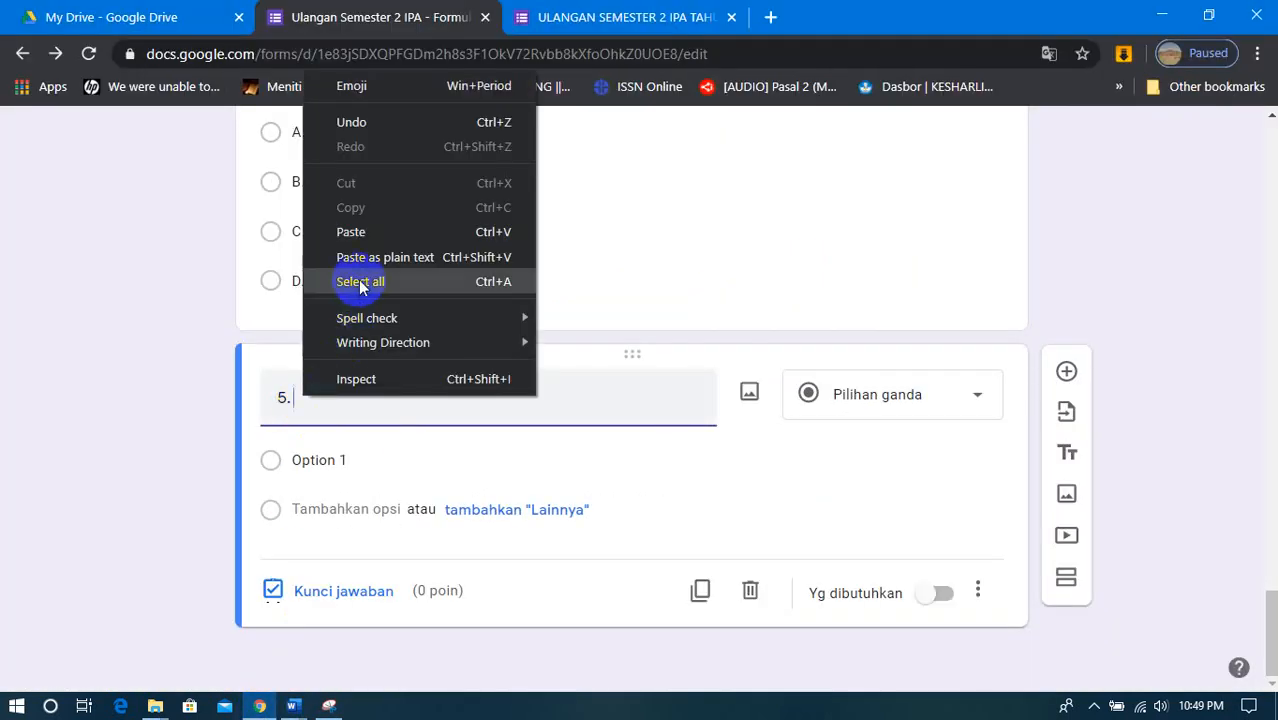
{"action": "left_click", "coordinate": [351, 232]}
{"action": "key", "text": "BackSpace"}
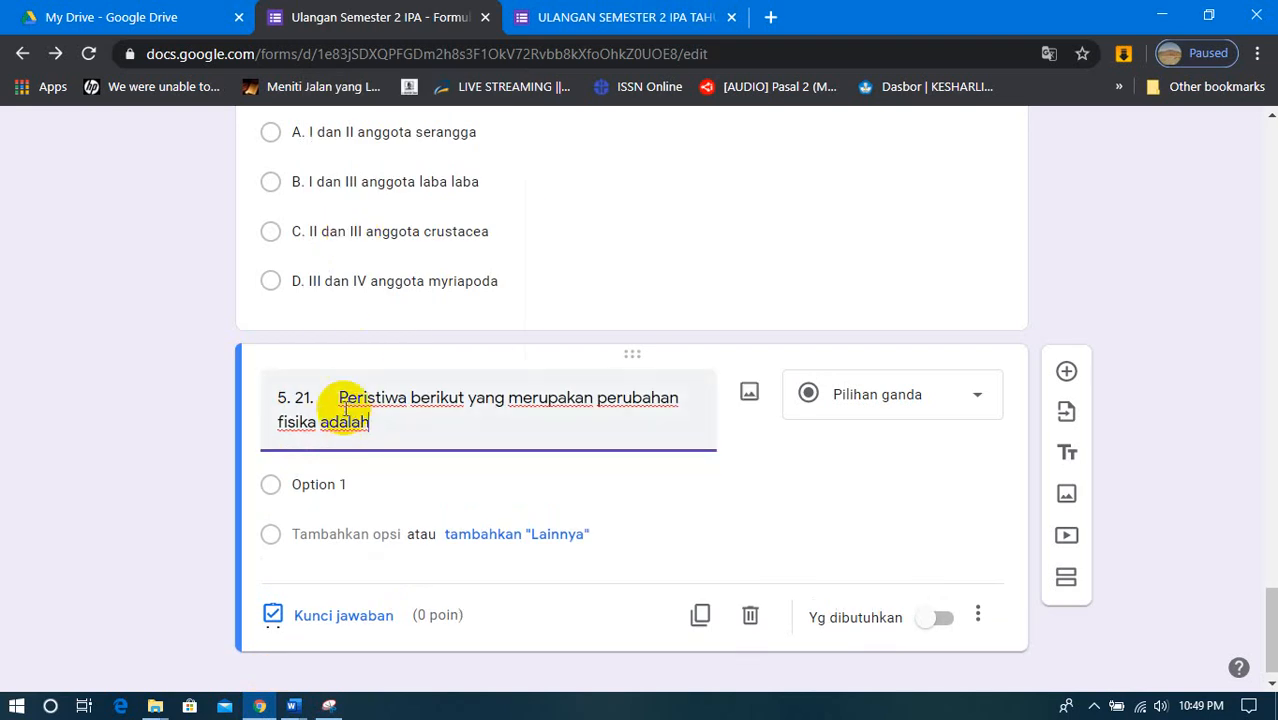
{"action": "key", "text": "BackSpace"}
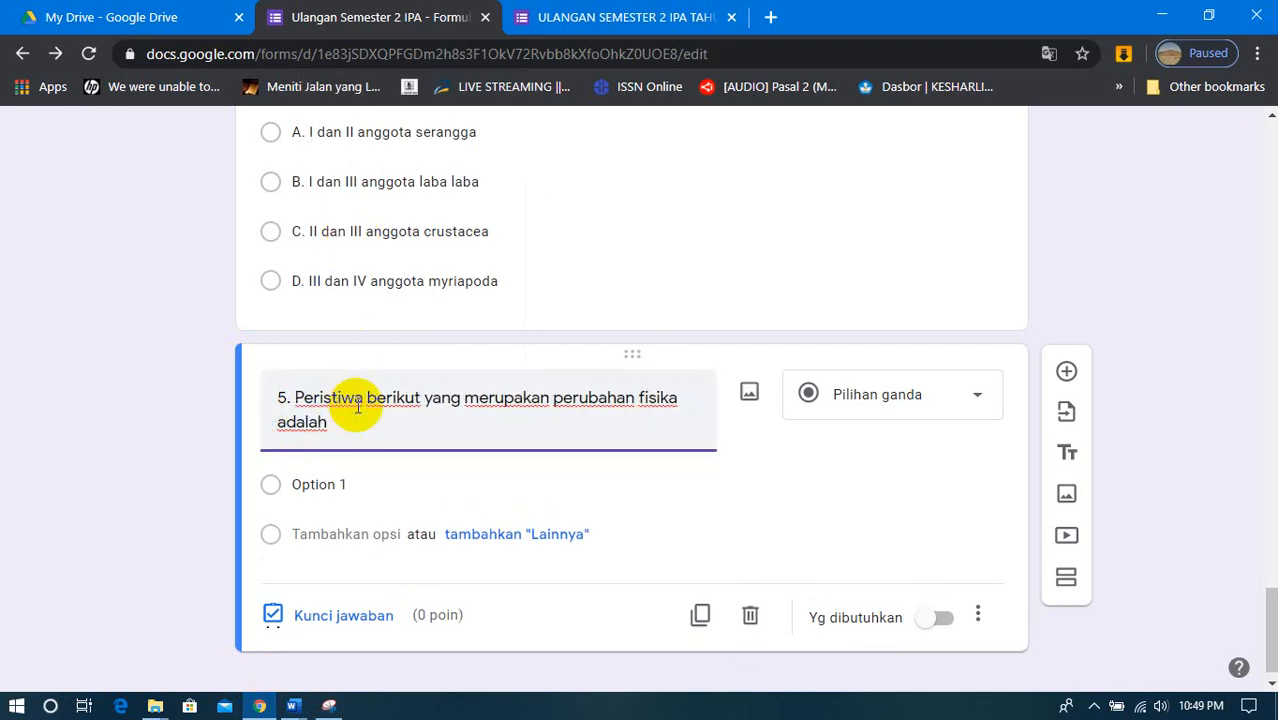
{"action": "left_click", "coordinate": [340, 426]}
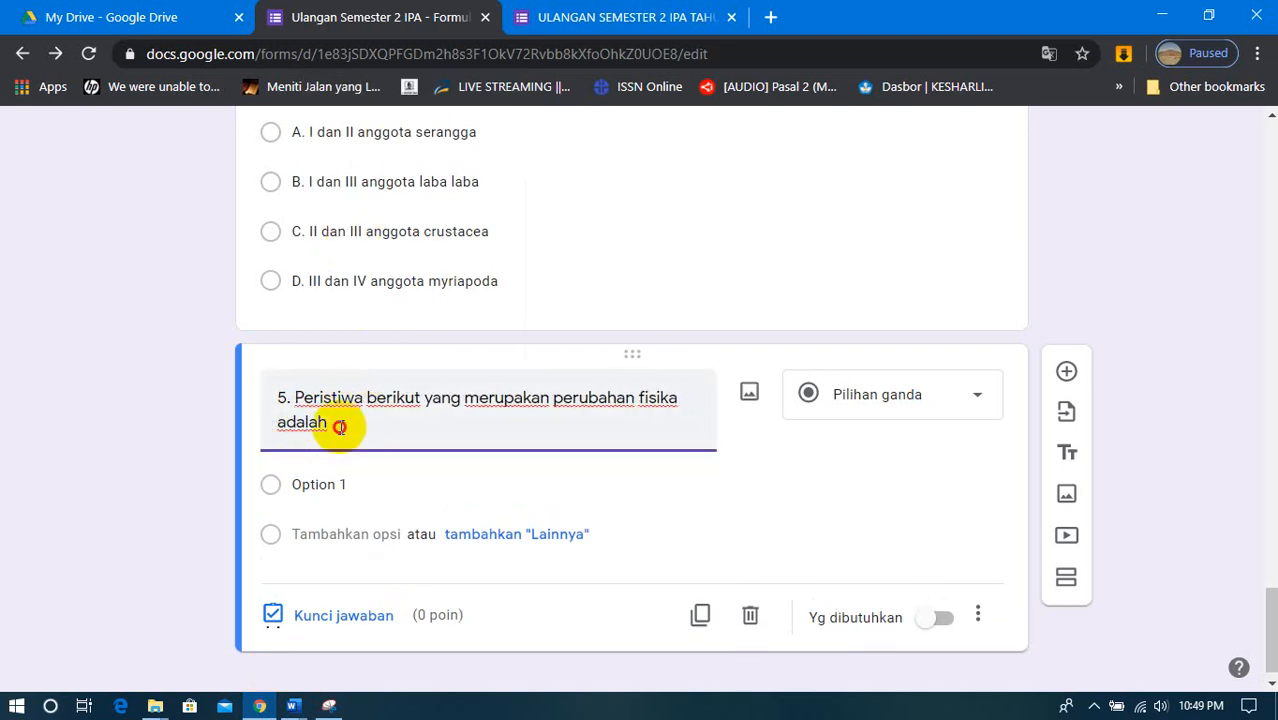
- Select the Option 1 text in question 5, then copy question 21's answer choices A to D from the Word document
{"action": "left_click", "coordinate": [314, 484]}
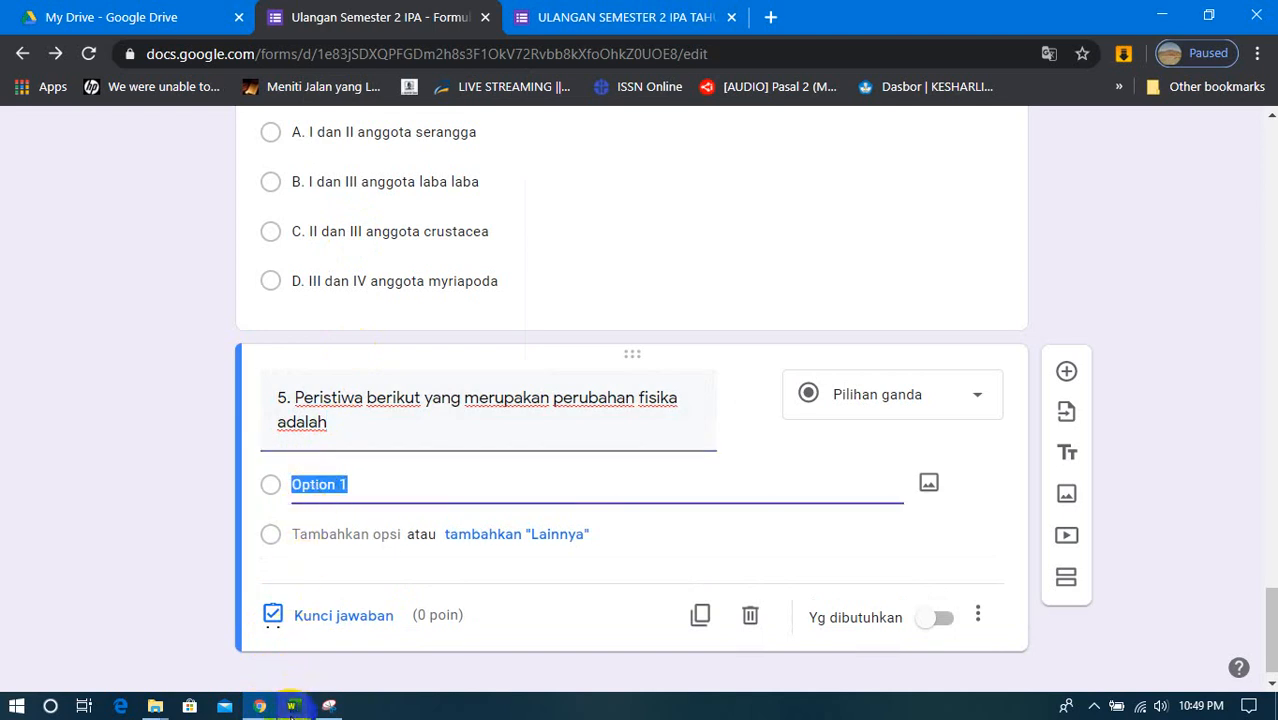
{"action": "left_click", "coordinate": [259, 707]}
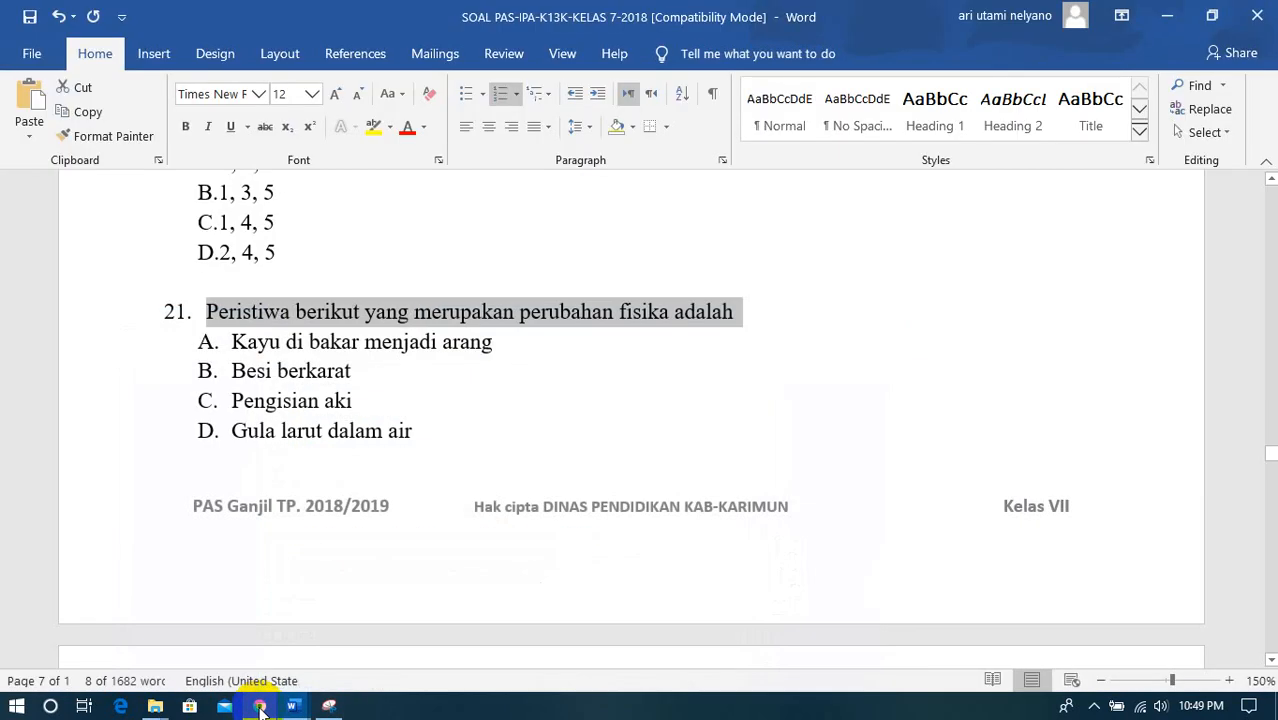
{"action": "left_click", "coordinate": [213, 341]}
{"action": "left_click_drag", "start_coordinate": [229, 341], "coordinate": [410, 430]}
{"action": "right_click", "coordinate": [406, 434]}
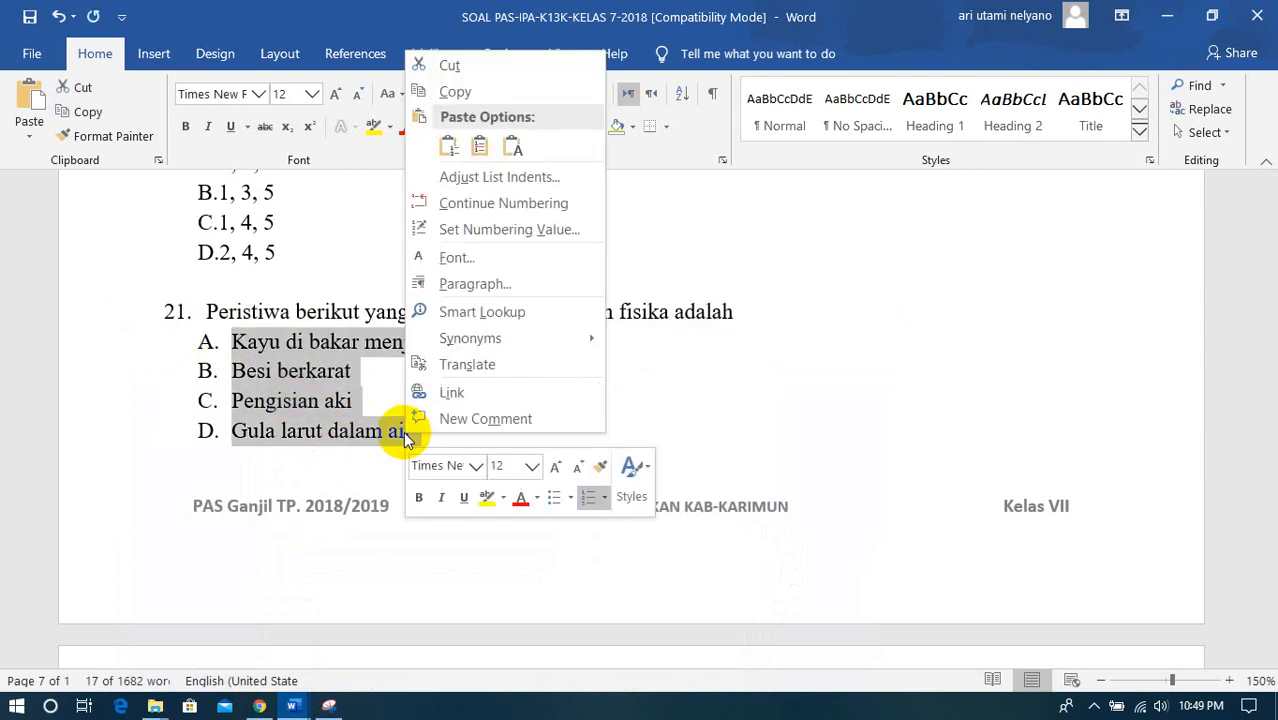
{"action": "left_click", "coordinate": [457, 94]}
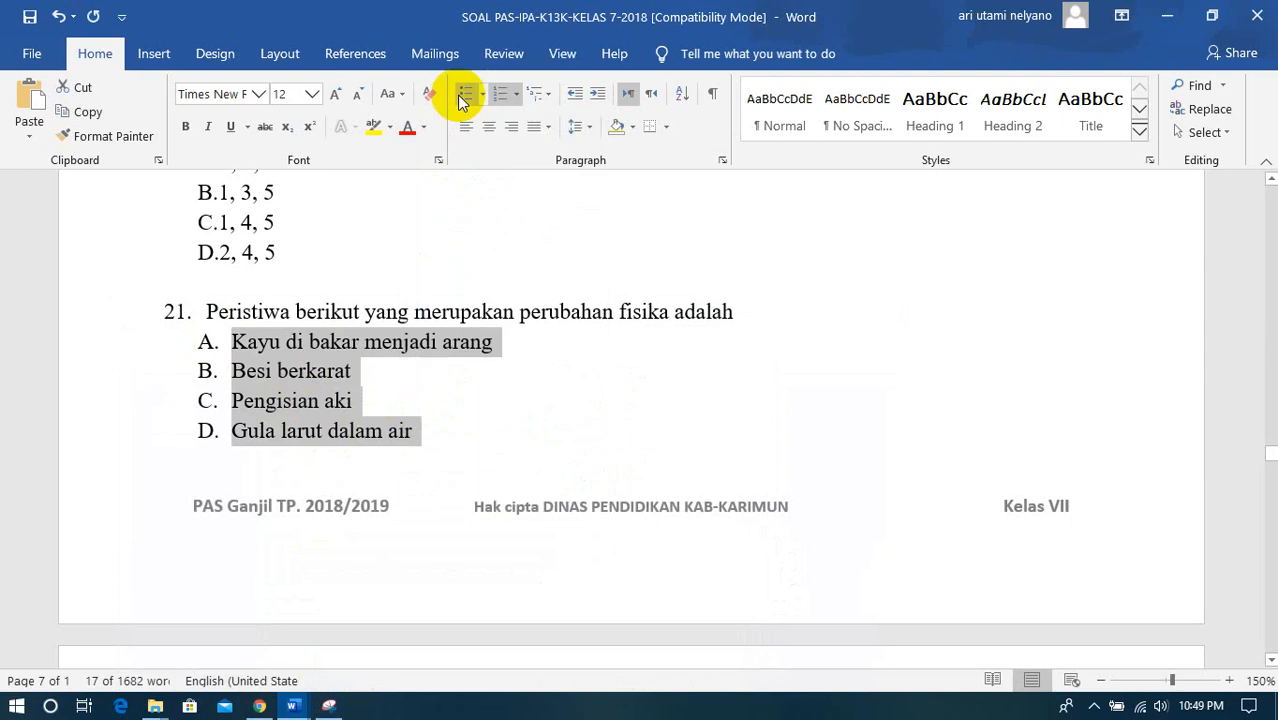
- Paste the choices "A. Kayu di bakar menjadi arang" through "D. Gula larut dalam air" over Option 1 in form question 5
{"action": "left_click", "coordinate": [259, 707]}
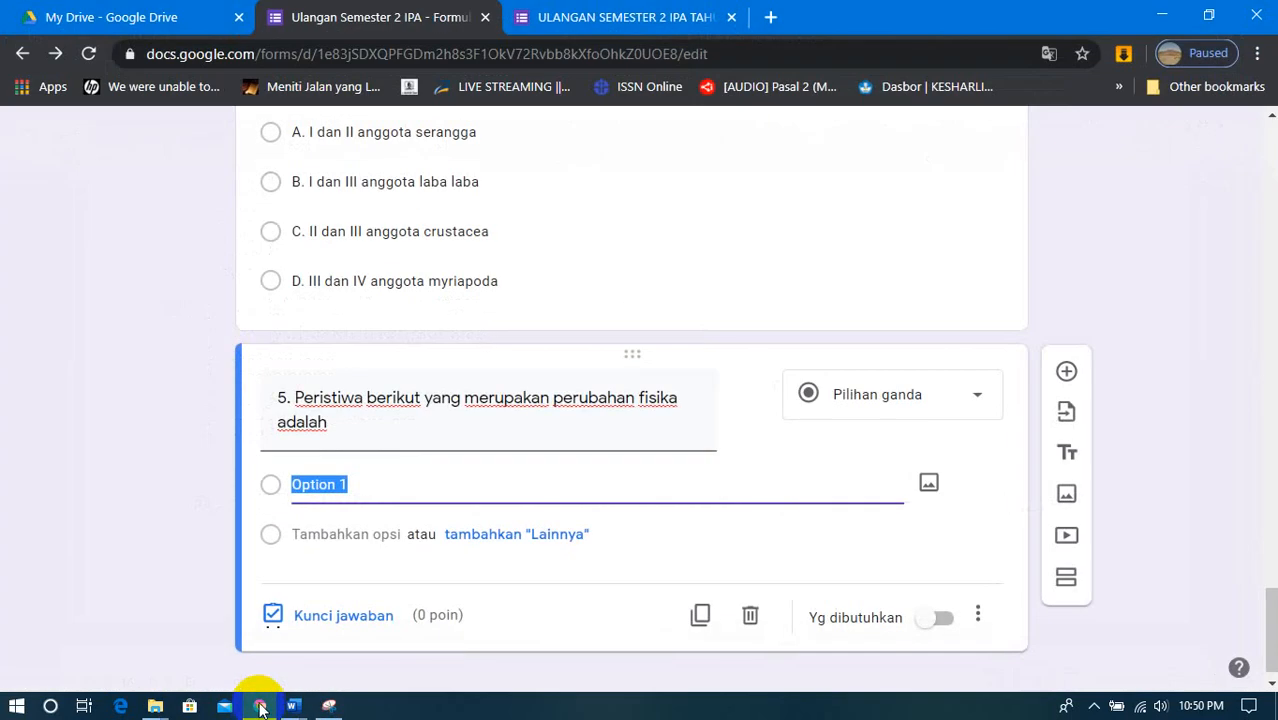
{"action": "right_click", "coordinate": [316, 484]}
{"action": "left_click", "coordinate": [425, 258]}
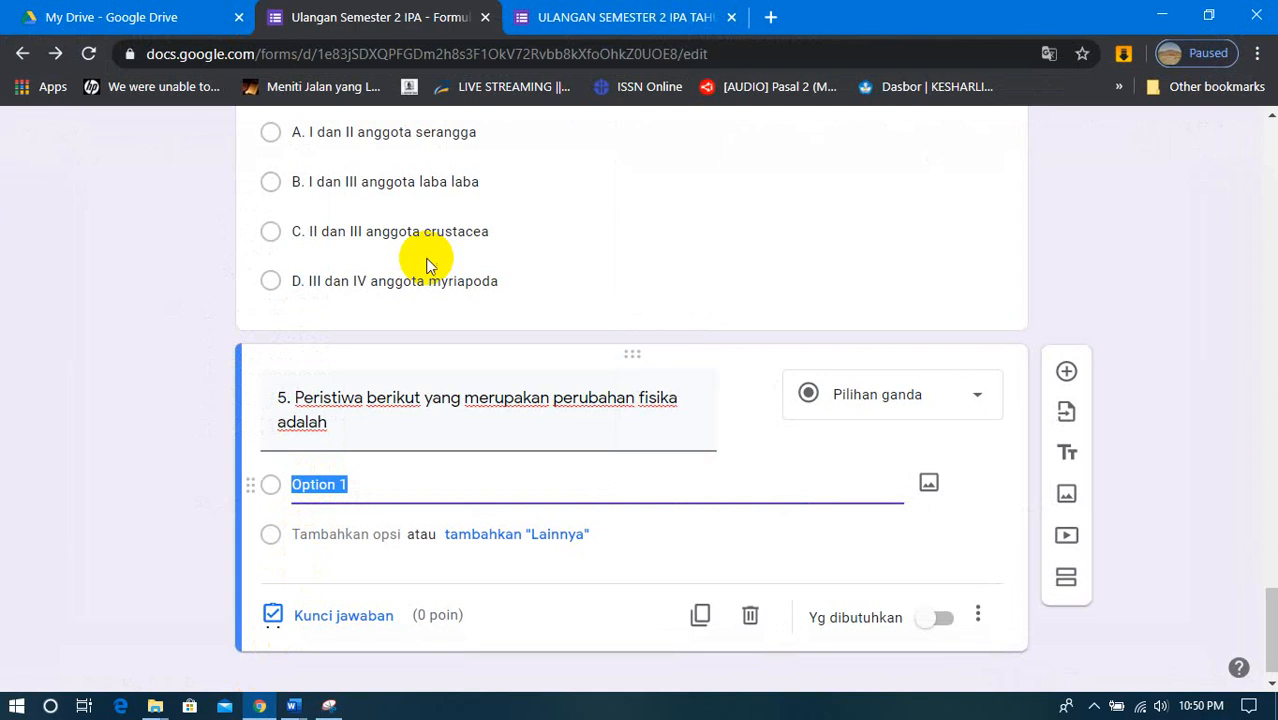
{"action": "scroll", "coordinate": [528, 462], "scroll_direction": "down", "scroll_amount": 2}
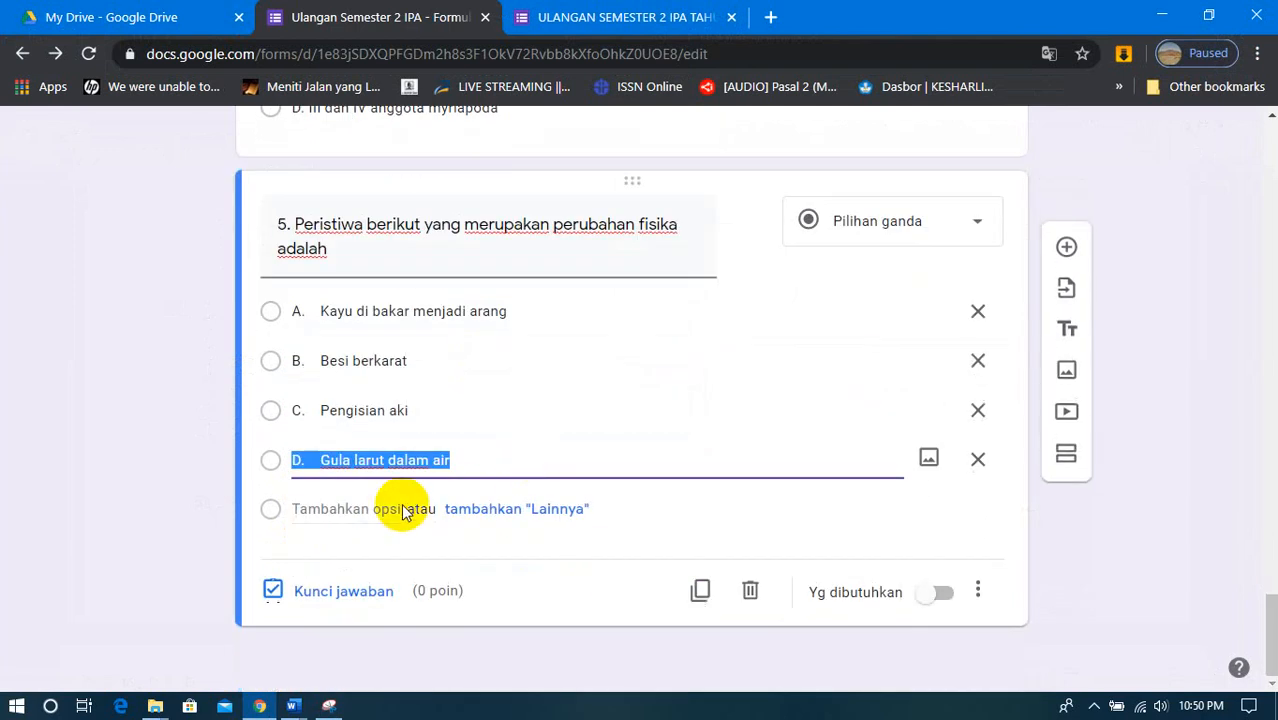
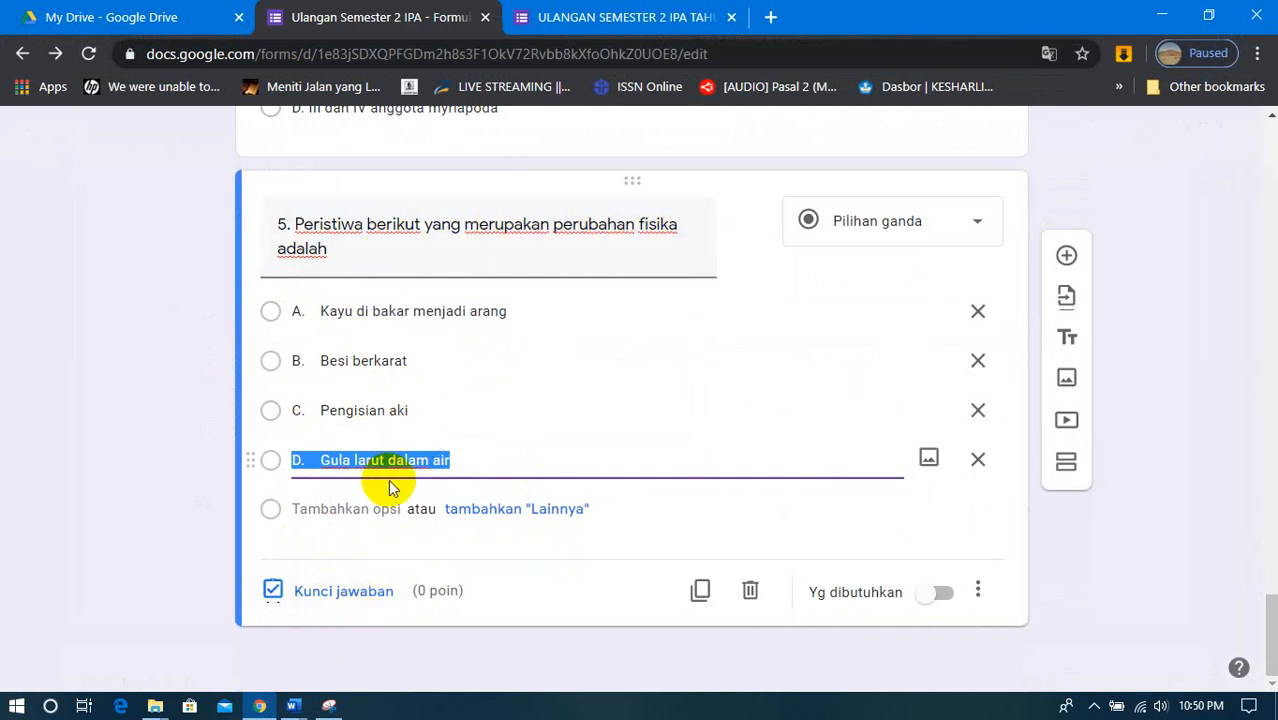
- Set "D. Gula larut dalam air" as question 5's correct answer and give the question 20 points
{"action": "left_click", "coordinate": [338, 592]}
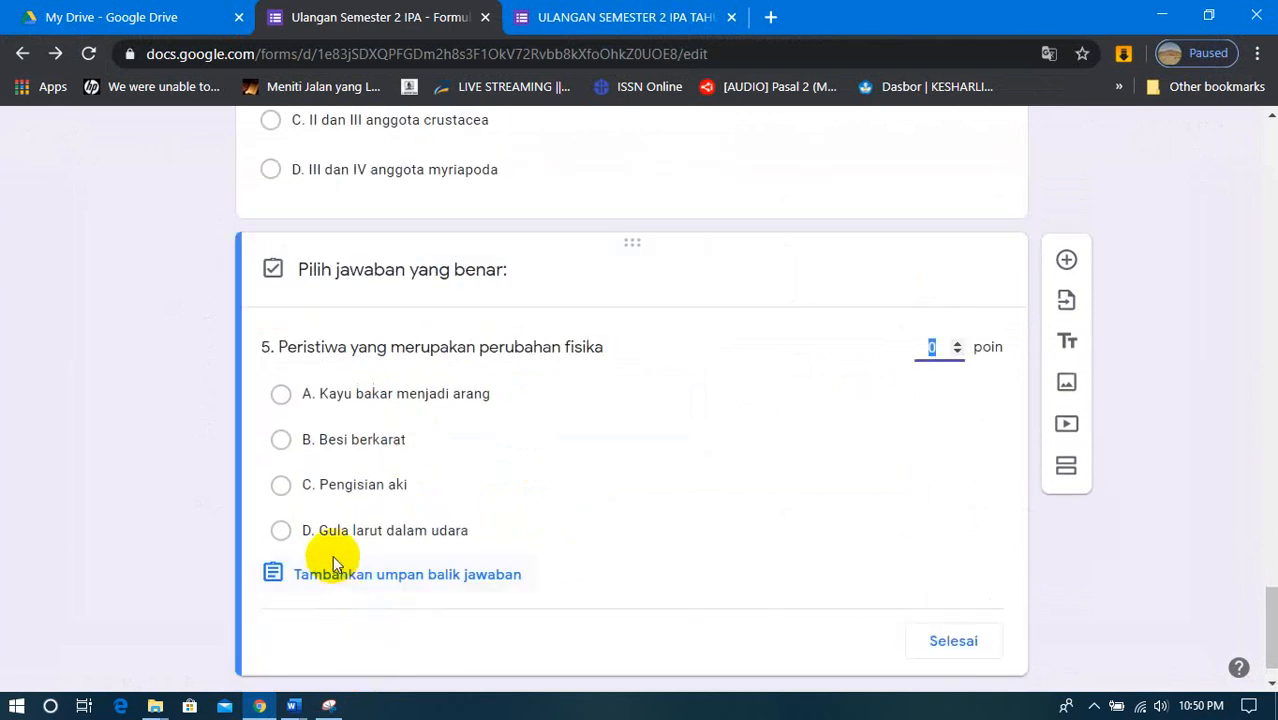
{"action": "left_click", "coordinate": [284, 538]}
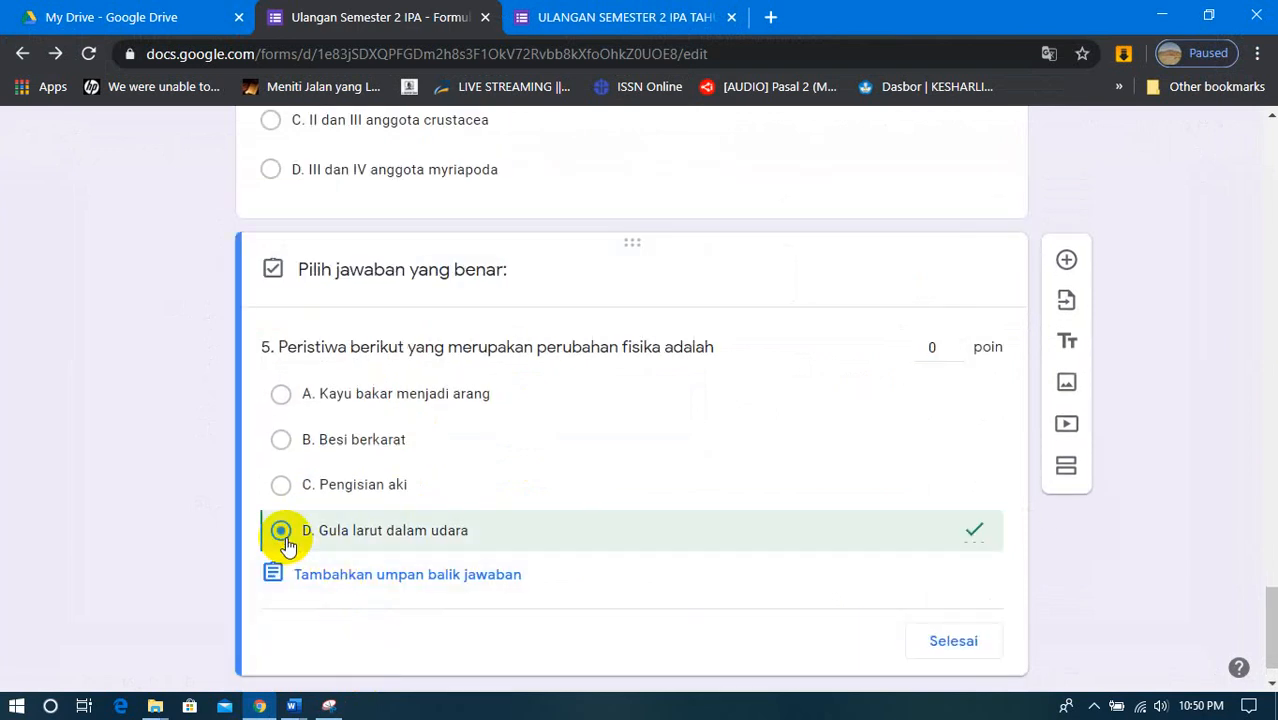
{"action": "left_click", "coordinate": [933, 358]}
{"action": "type", "text": "2"}
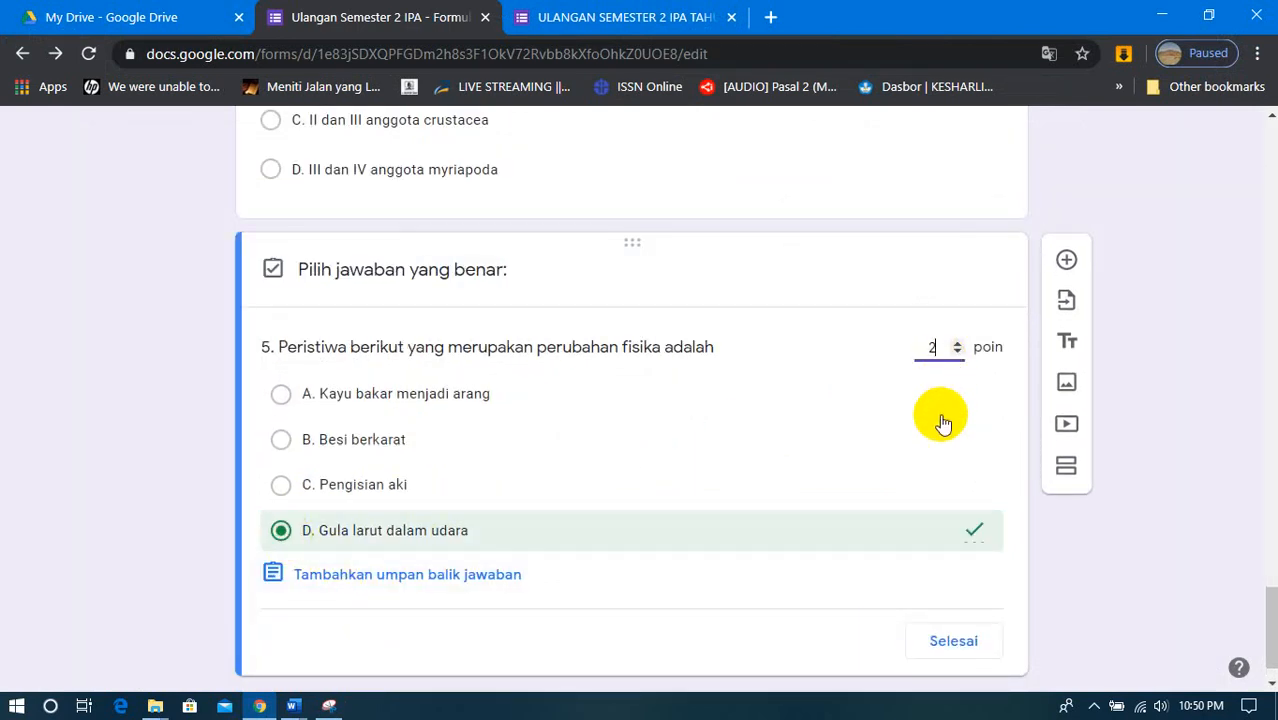
{"action": "type", "text": "0"}
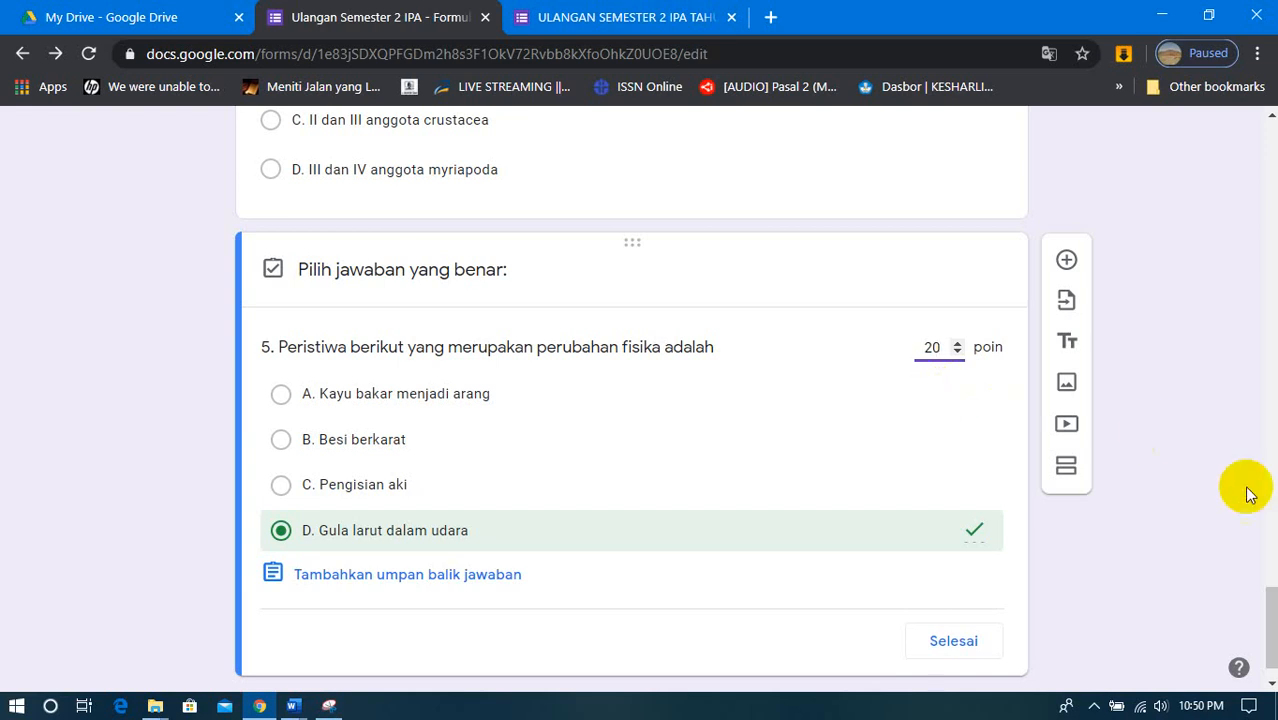
{"action": "left_click", "coordinate": [958, 643]}
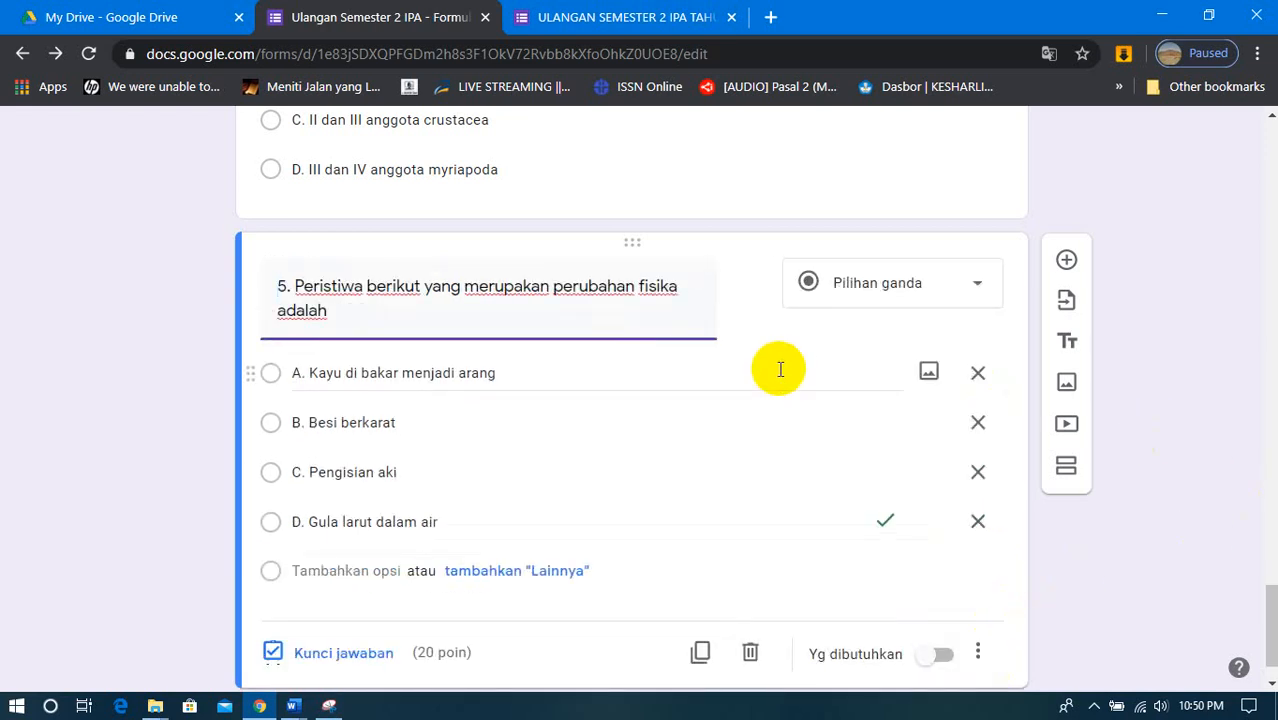
- Review the questions already entered in the form, from question 5 back to question 1
{"action": "scroll", "coordinate": [766, 405], "scroll_direction": "up", "scroll_amount": 5}
{"action": "scroll", "coordinate": [766, 410], "scroll_direction": "up", "scroll_amount": 10}
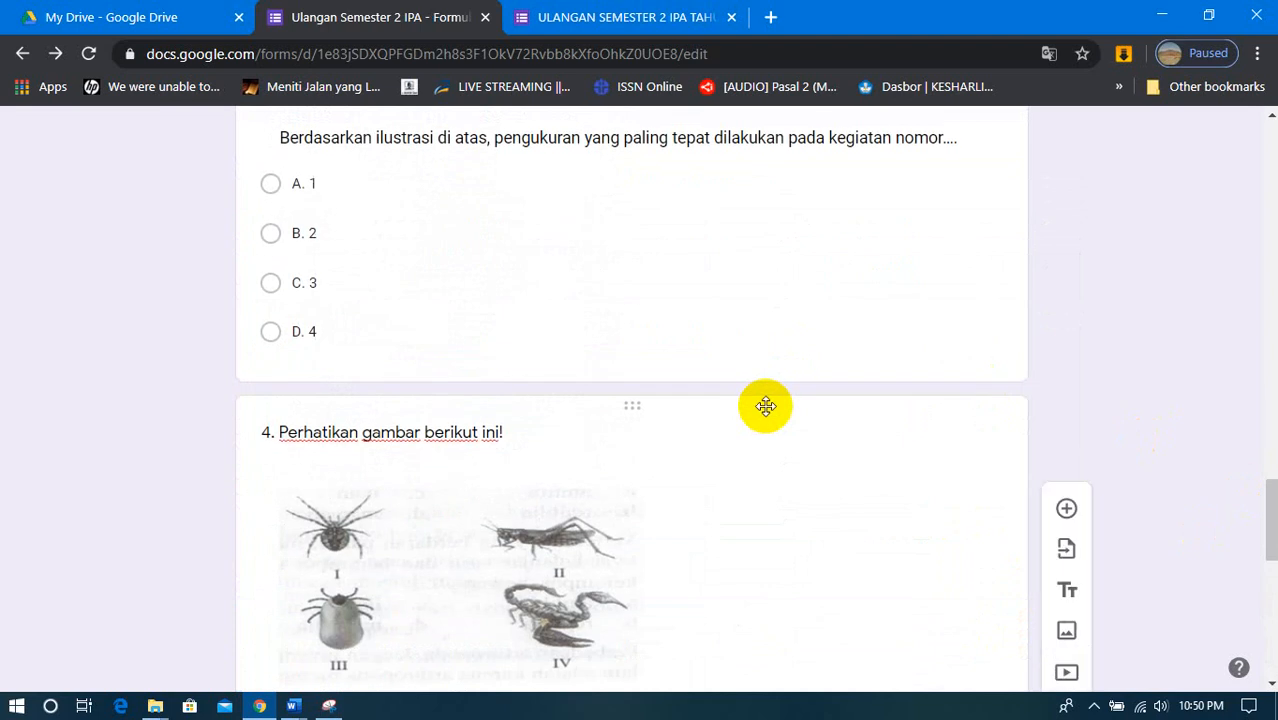
{"action": "scroll", "coordinate": [766, 407], "scroll_direction": "up", "scroll_amount": 3}
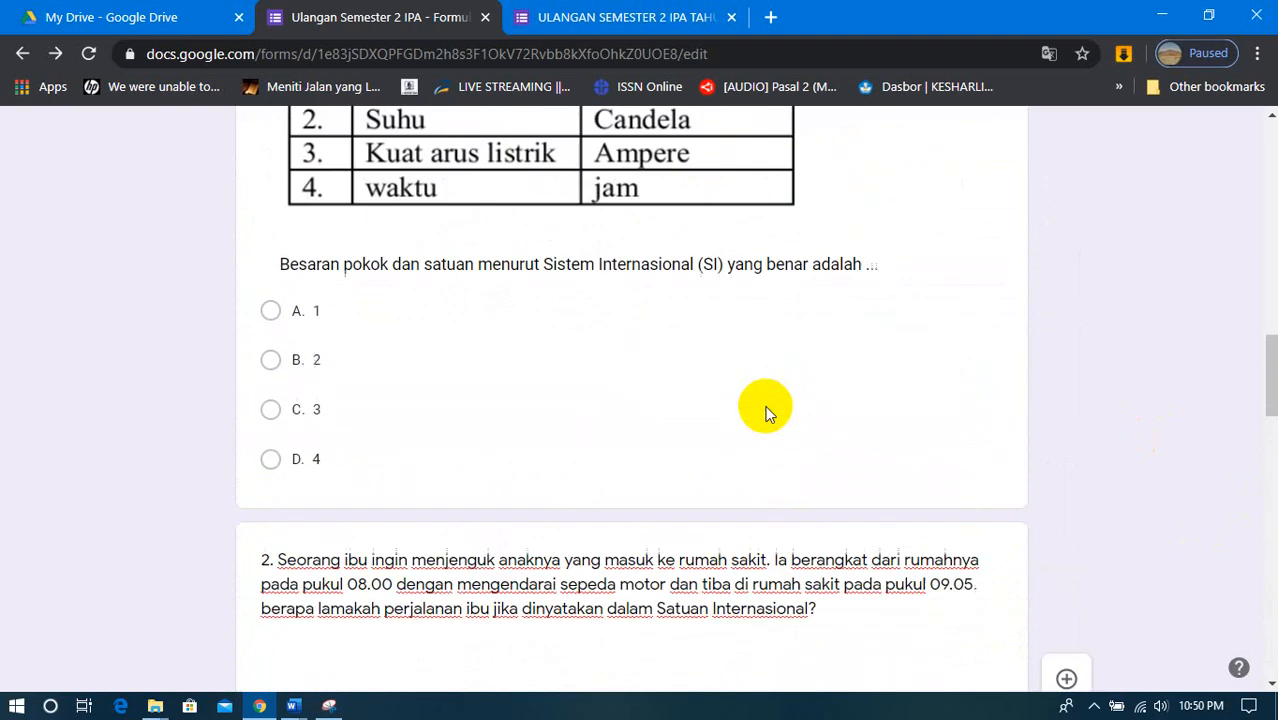
{"action": "scroll", "coordinate": [766, 410], "scroll_direction": "down", "scroll_amount": 9}
{"action": "scroll", "coordinate": [766, 412], "scroll_direction": "down", "scroll_amount": 10}
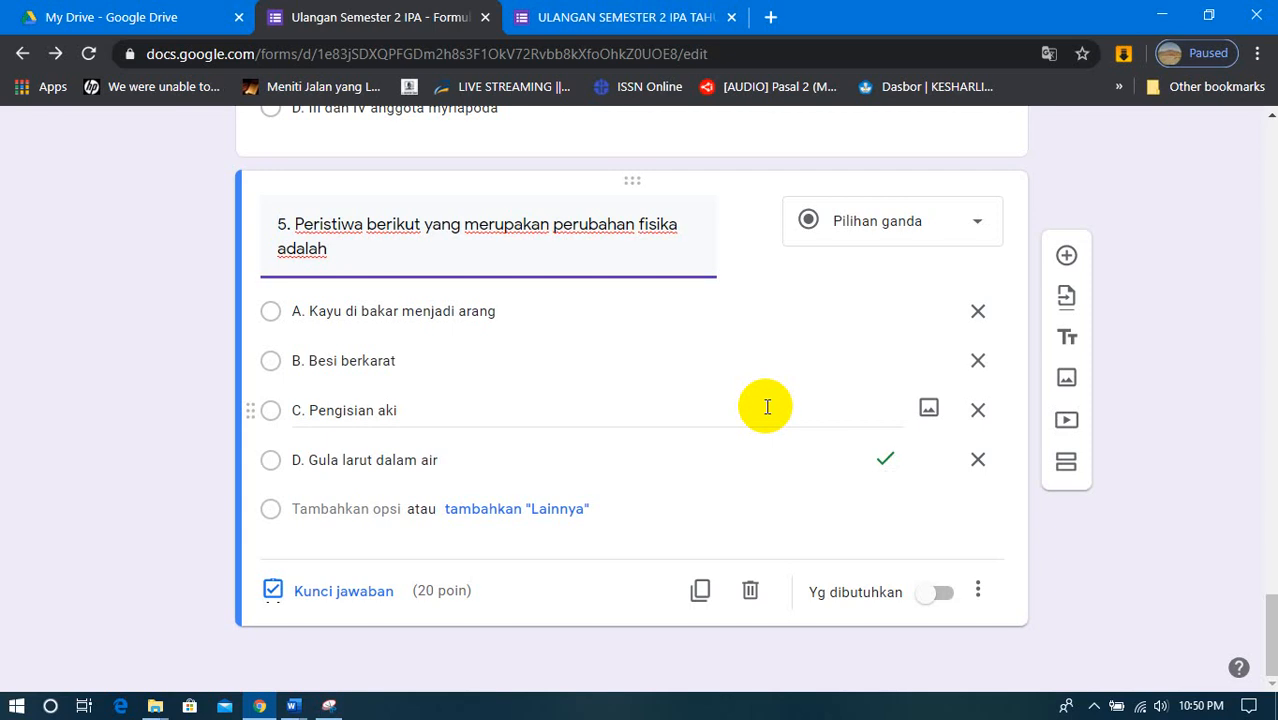
{"action": "scroll", "coordinate": [773, 414], "scroll_direction": "up", "scroll_amount": 3}
{"action": "scroll", "coordinate": [779, 434], "scroll_direction": "down", "scroll_amount": 3}
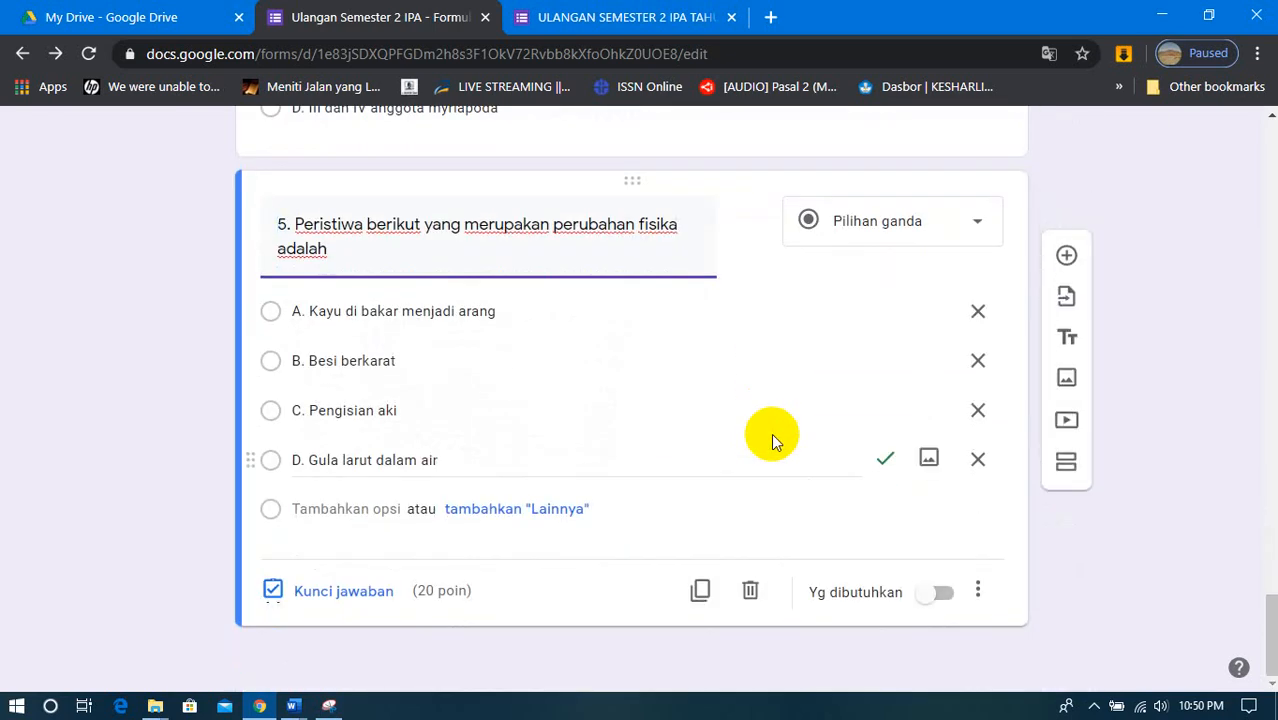
- Add a question after question 5 reading "Bagaimana menurutmu soal ini ?" and set its type to Dropdown
{"action": "left_click", "coordinate": [1066, 255]}
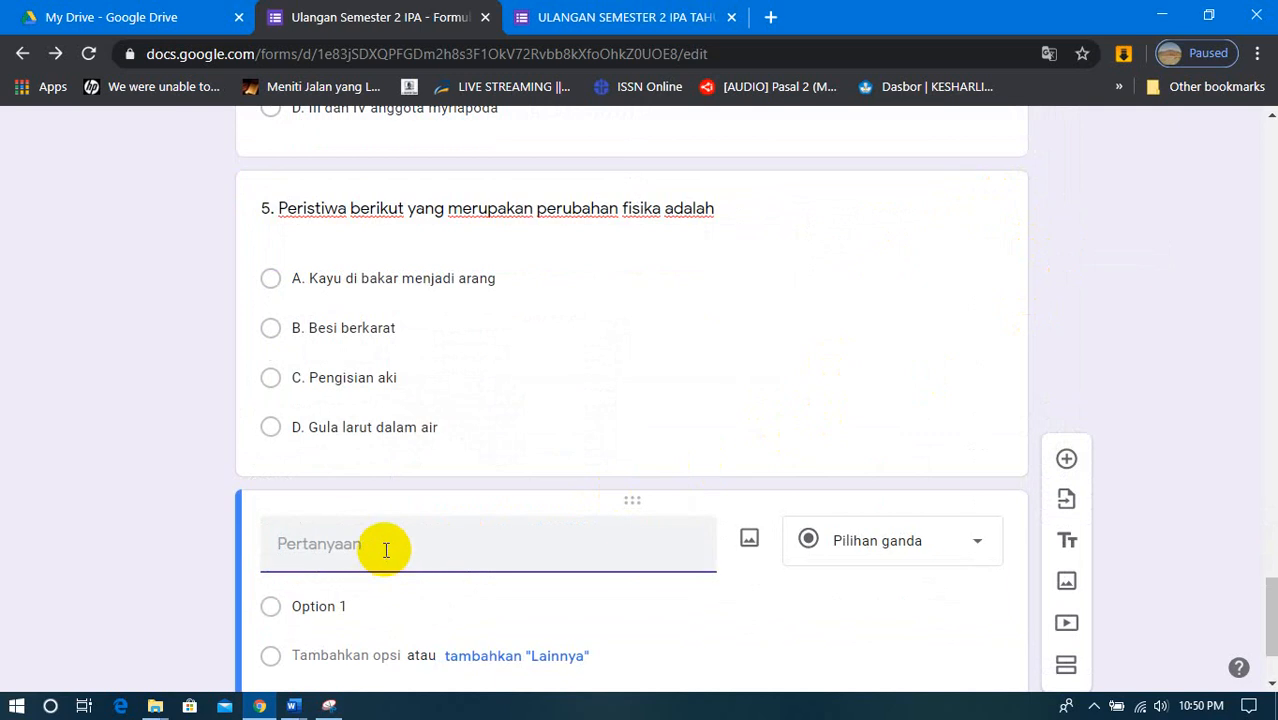
{"action": "type", "text": "Bagaimana menurut"}
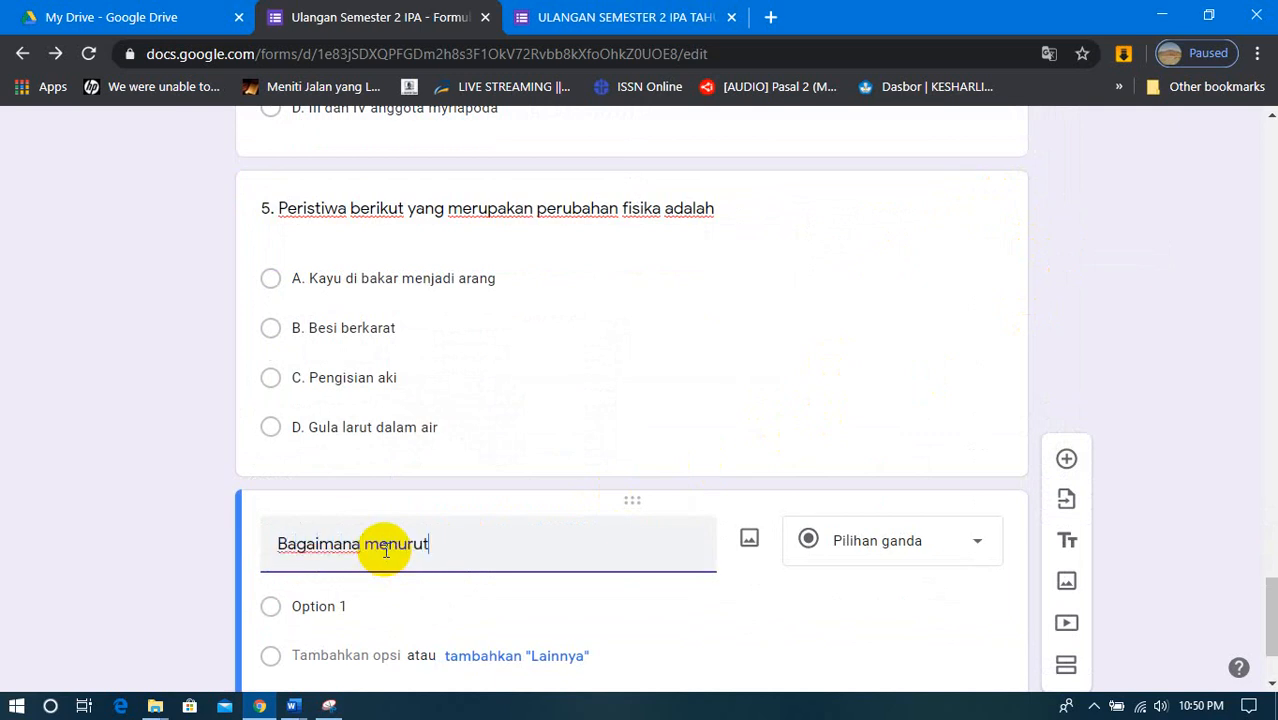
{"action": "type", "text": "mu soal ini ?"}
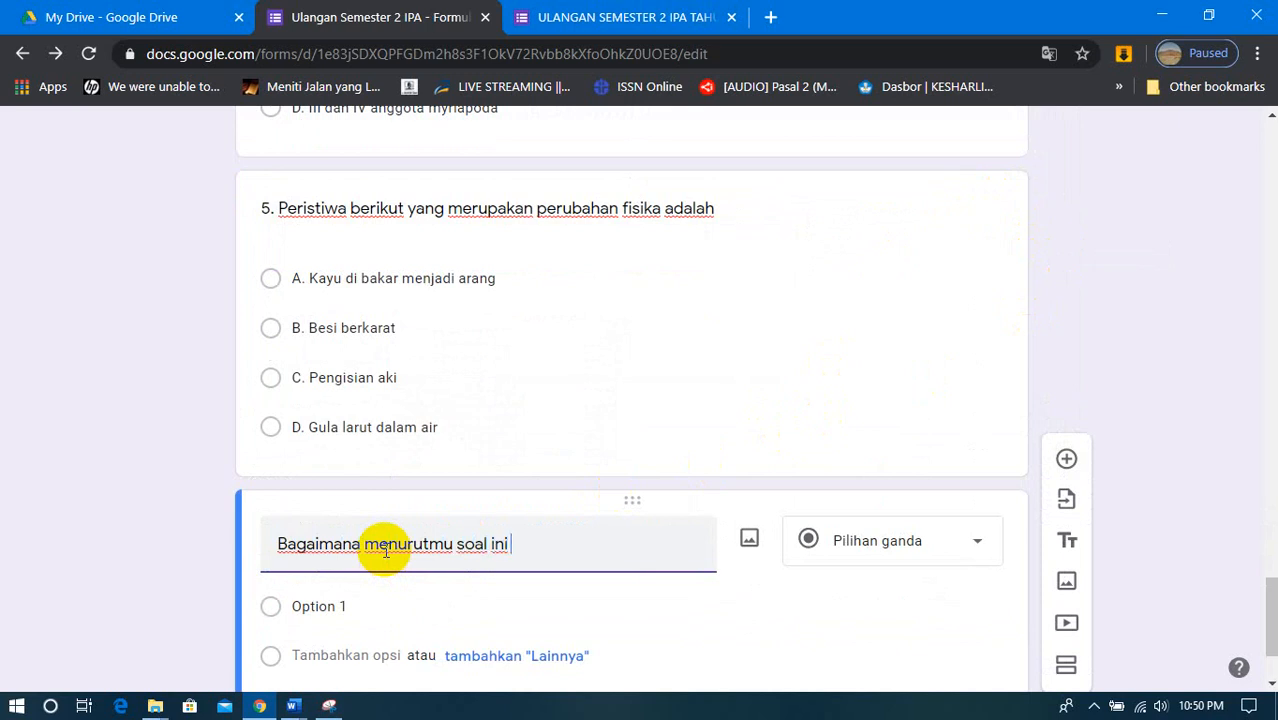
{"action": "left_click", "coordinate": [893, 547]}
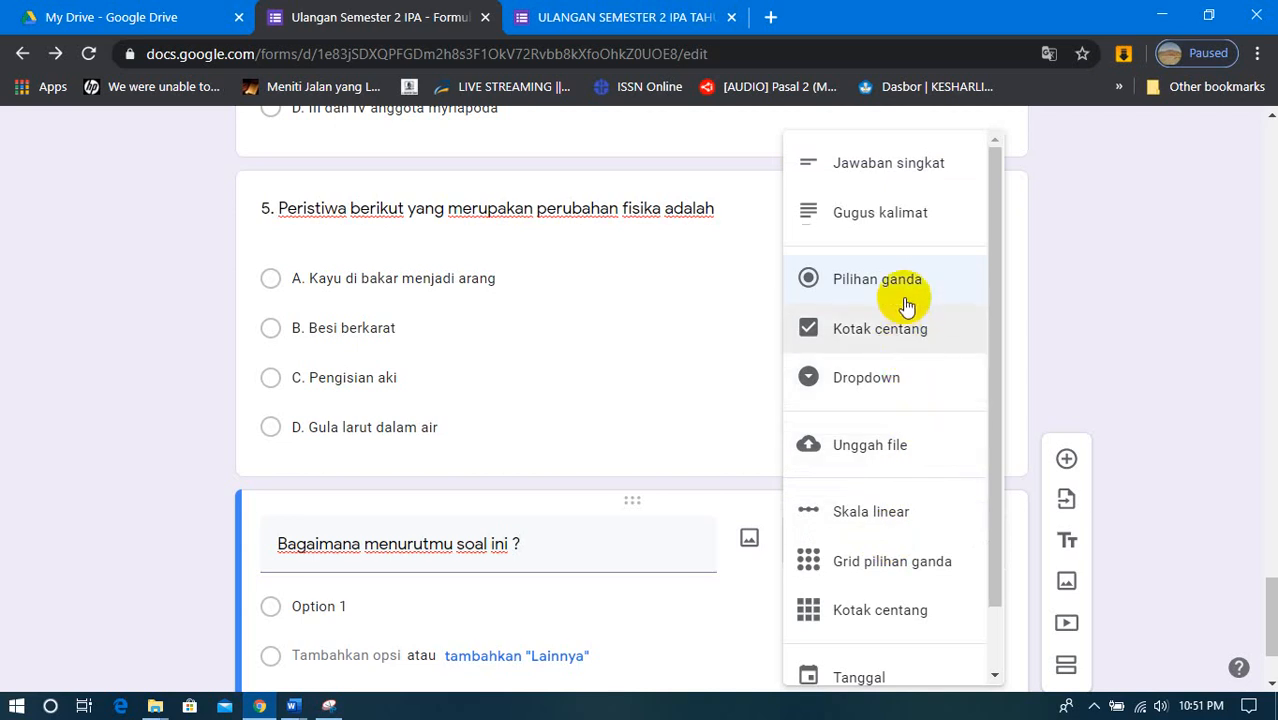
{"action": "left_click", "coordinate": [895, 380]}
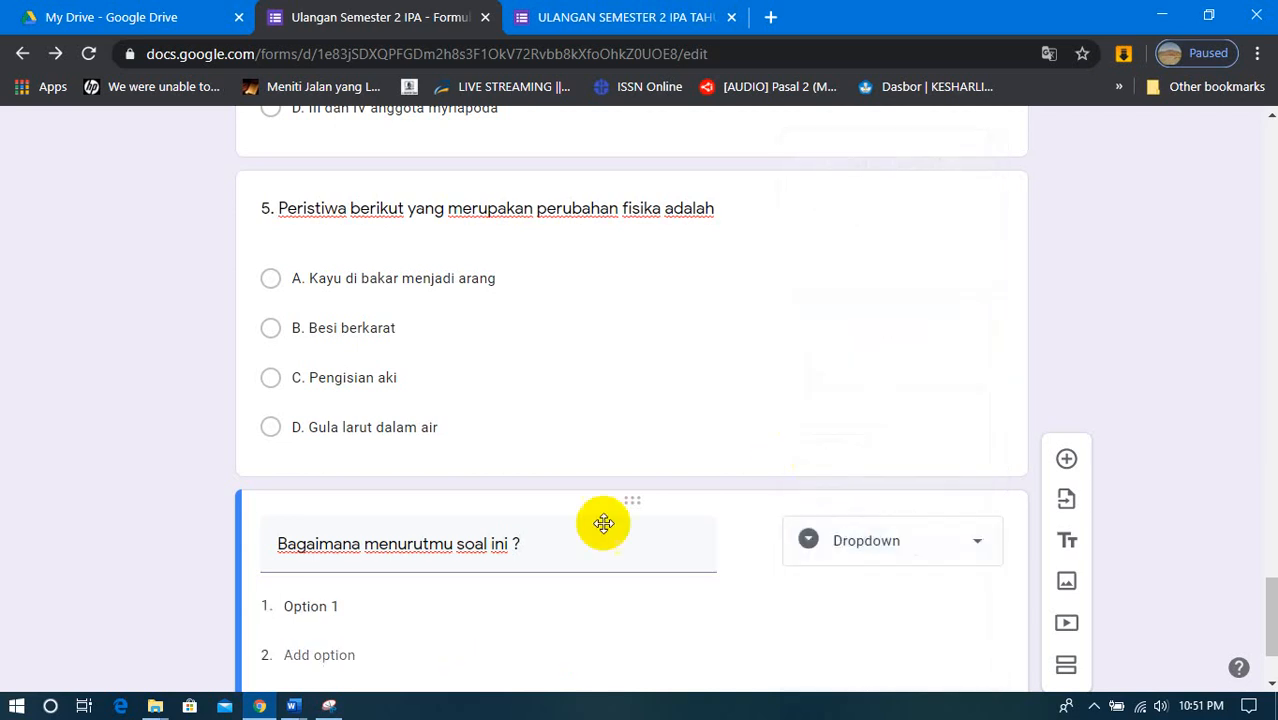
- Enter the dropdown options Mudah, Sedang and Sukar and make the question required
{"action": "left_click", "coordinate": [347, 607]}
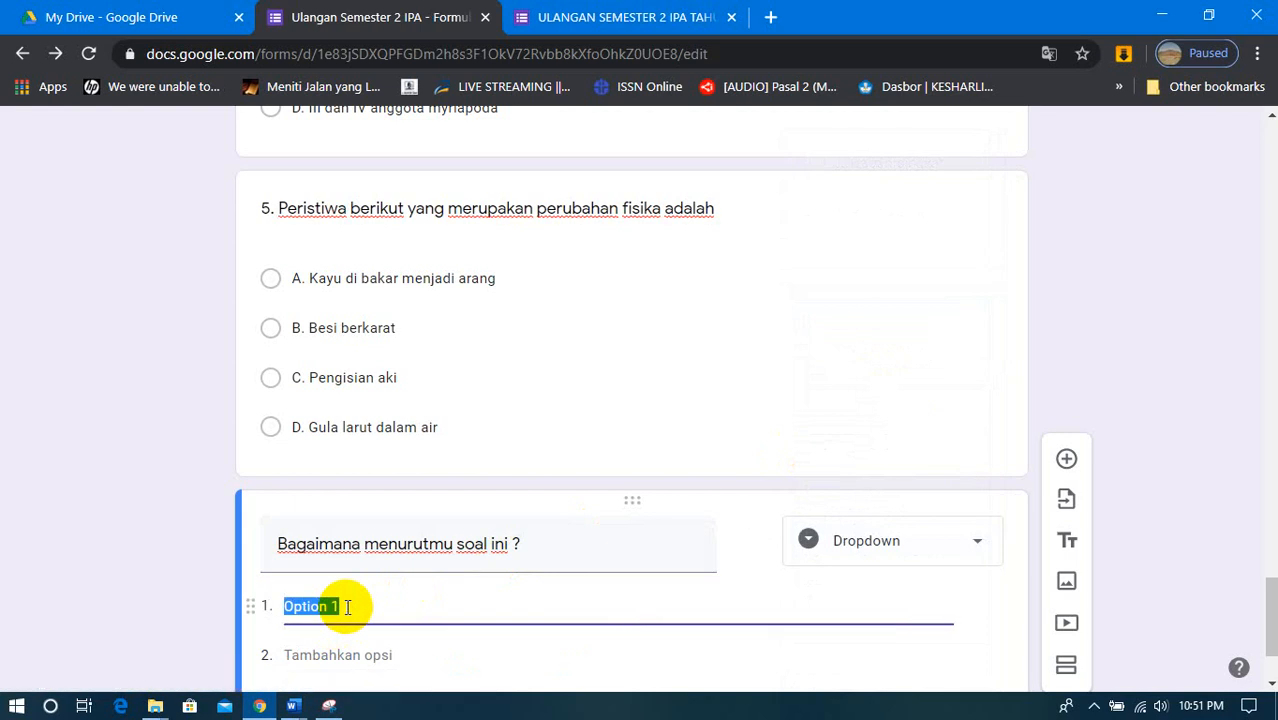
{"action": "type", "text": "Mudah"}
{"action": "key", "text": "Return"}
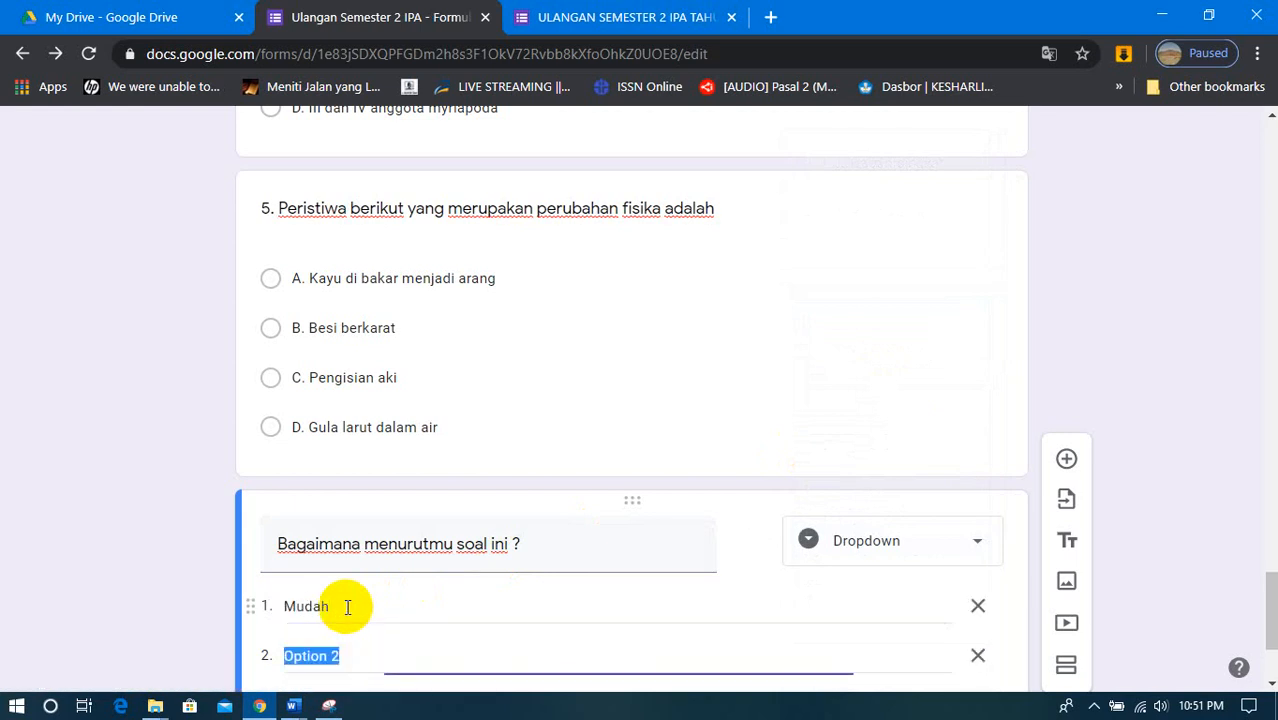
{"action": "type", "text": "Sedang"}
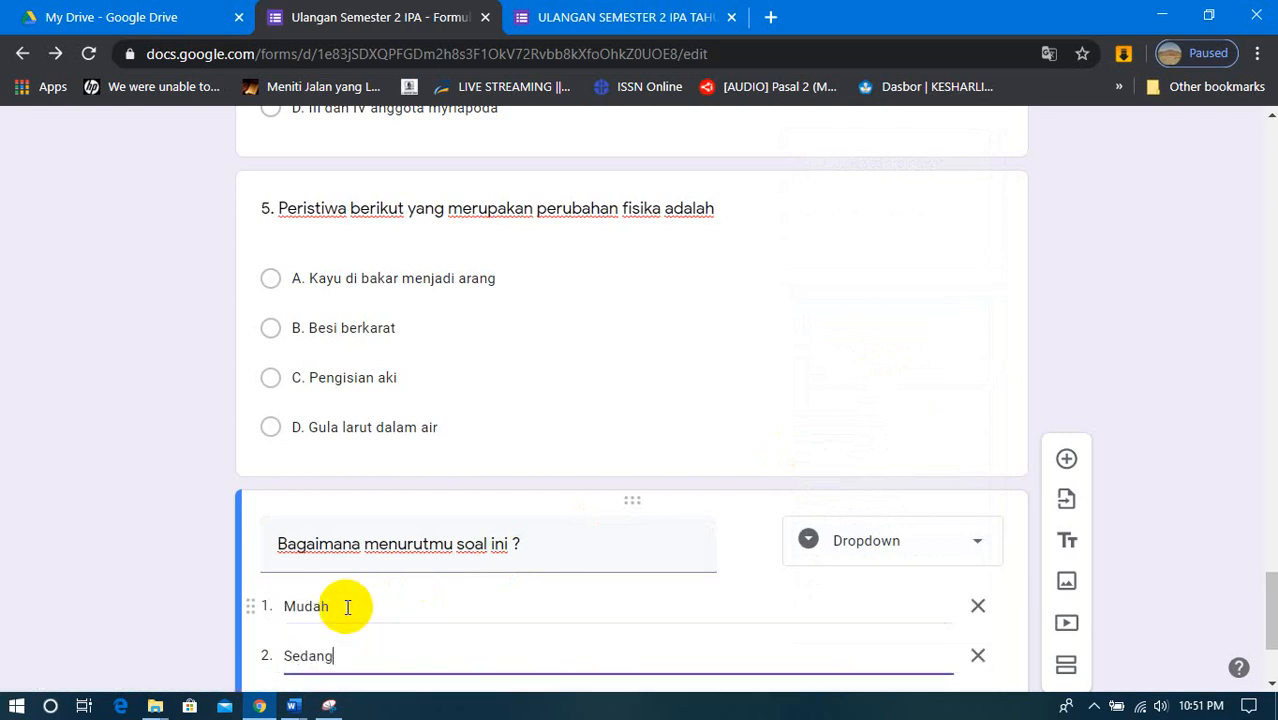
{"action": "key", "text": "Return"}
{"action": "type", "text": "Sukar"}
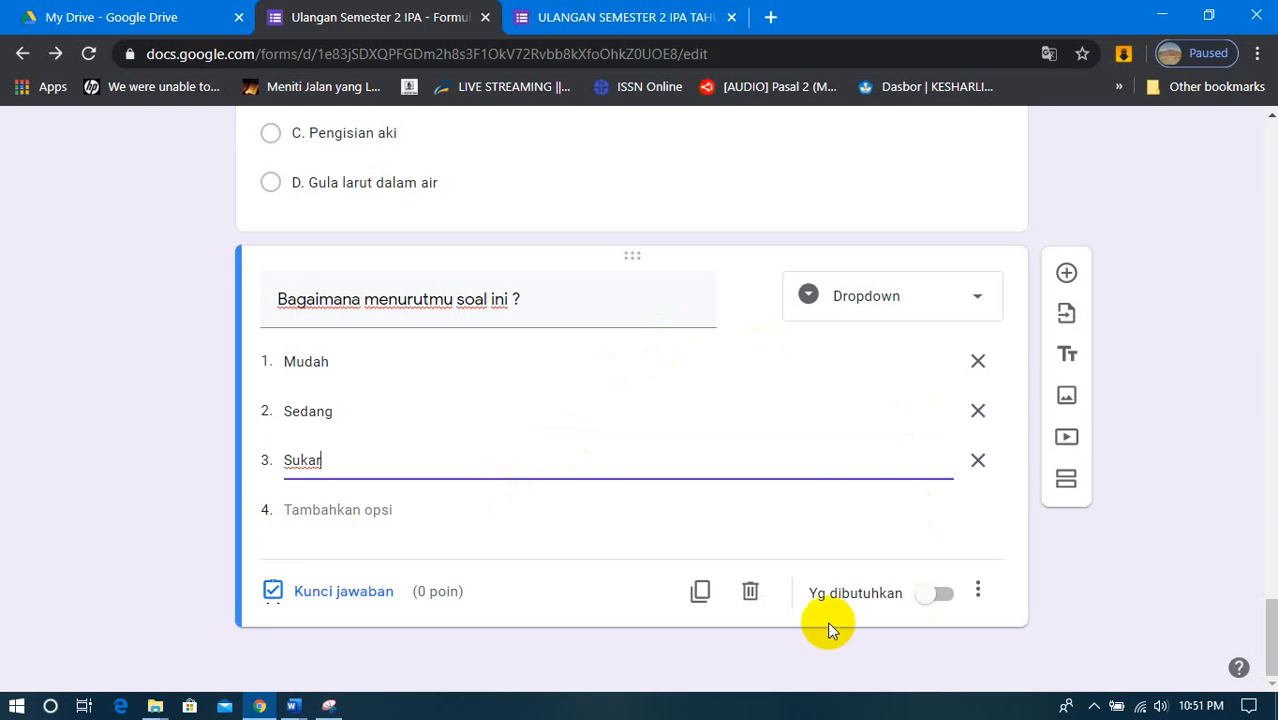
{"action": "left_click", "coordinate": [950, 594]}
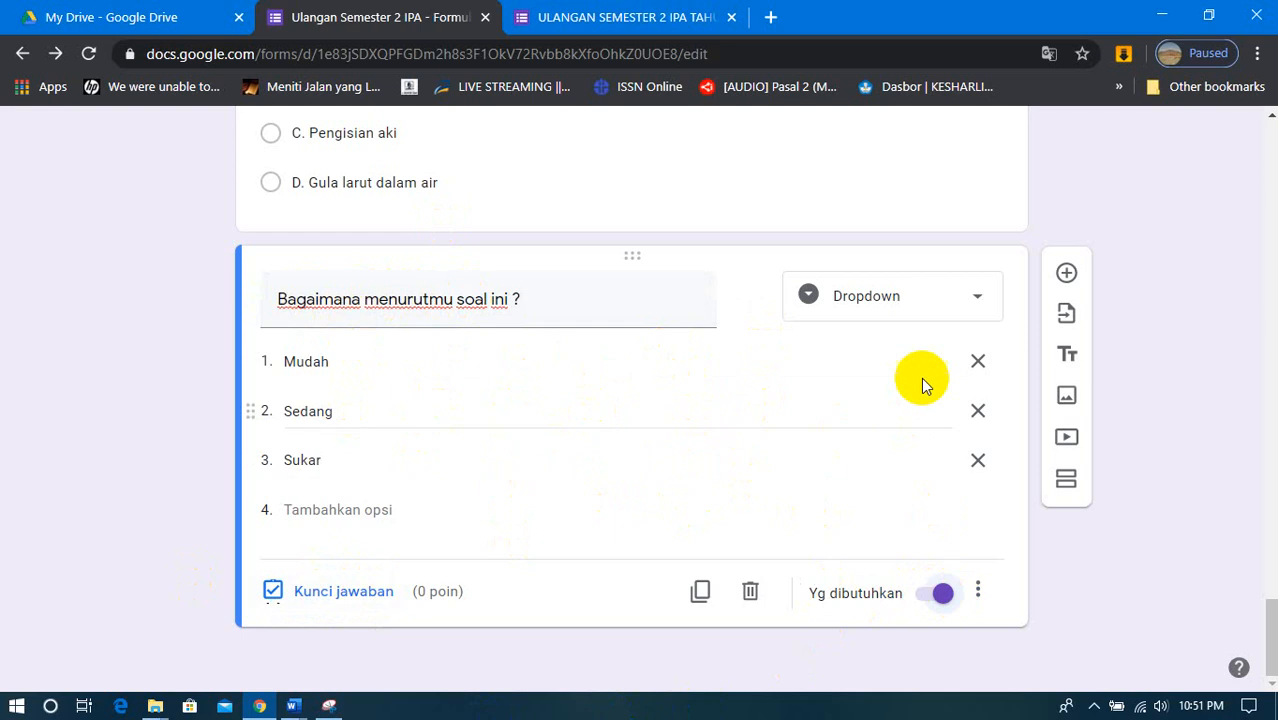
- Add a title and description block at the end of the form, titled "Terima Kasih telah menjawab dengan Jujur."
{"action": "left_click", "coordinate": [1067, 355]}
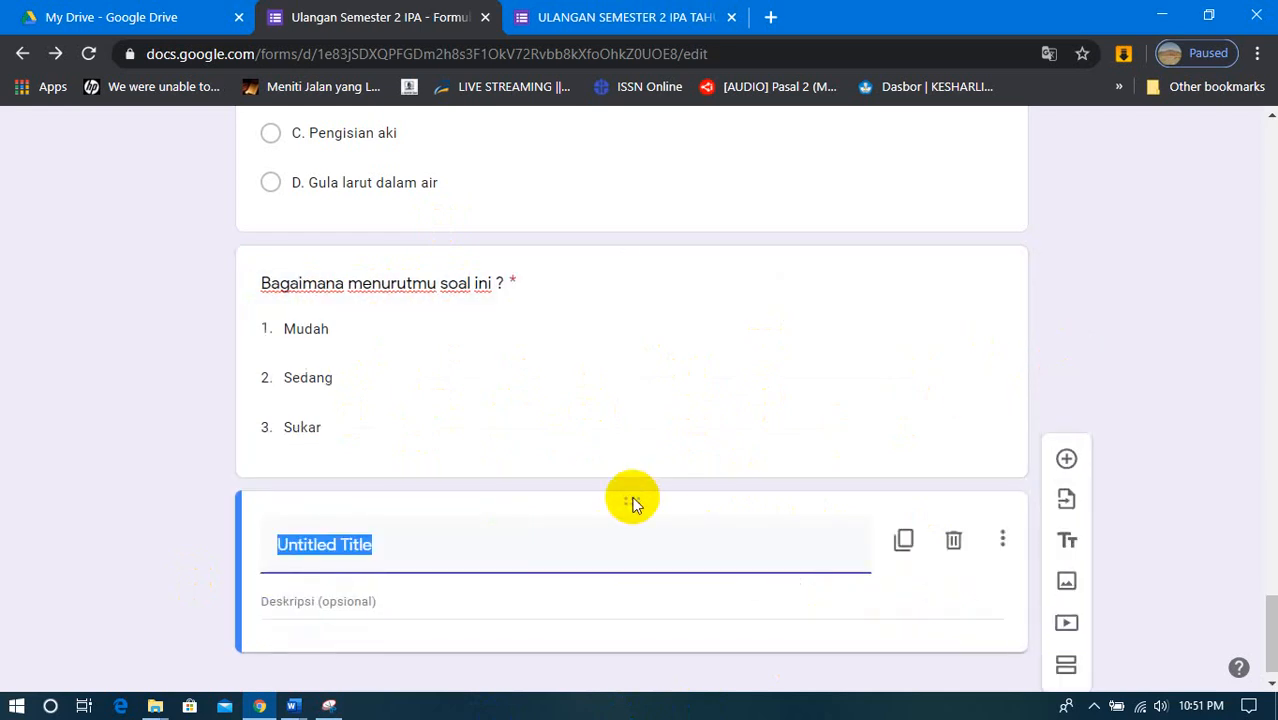
{"action": "type", "text": "Terima"}
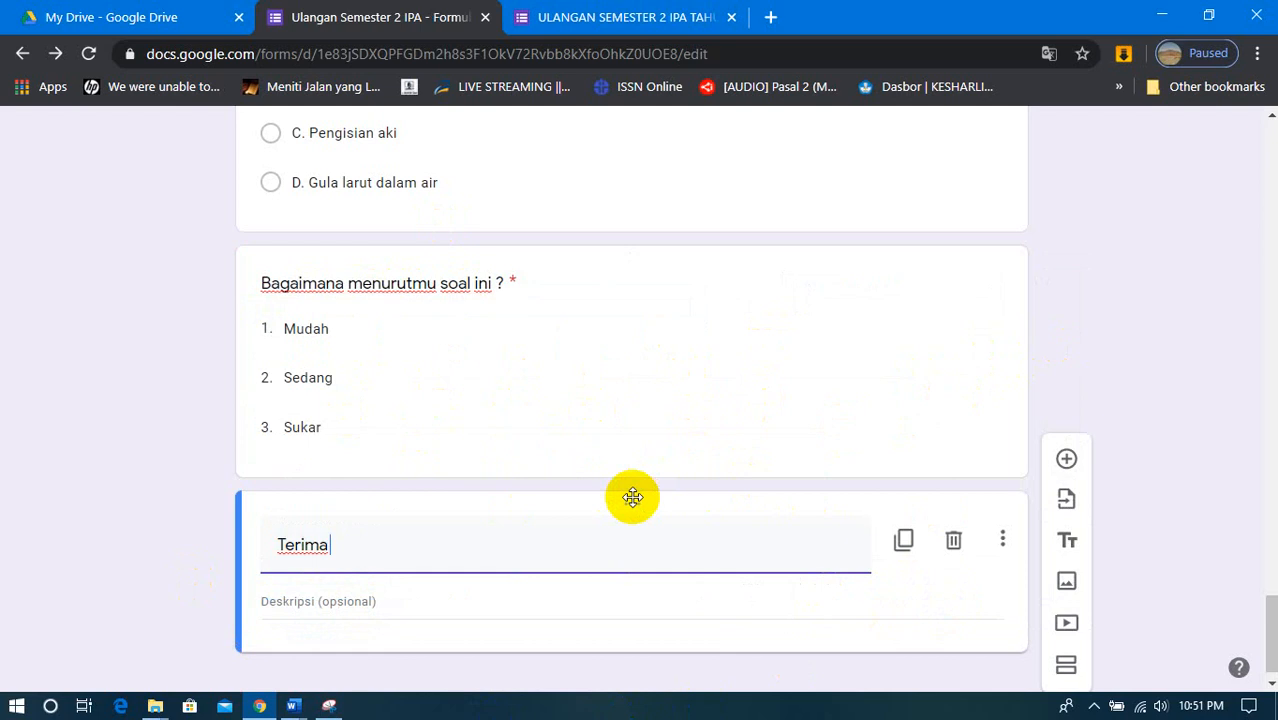
{"action": "type", "text": " Kasih telah menjaw"}
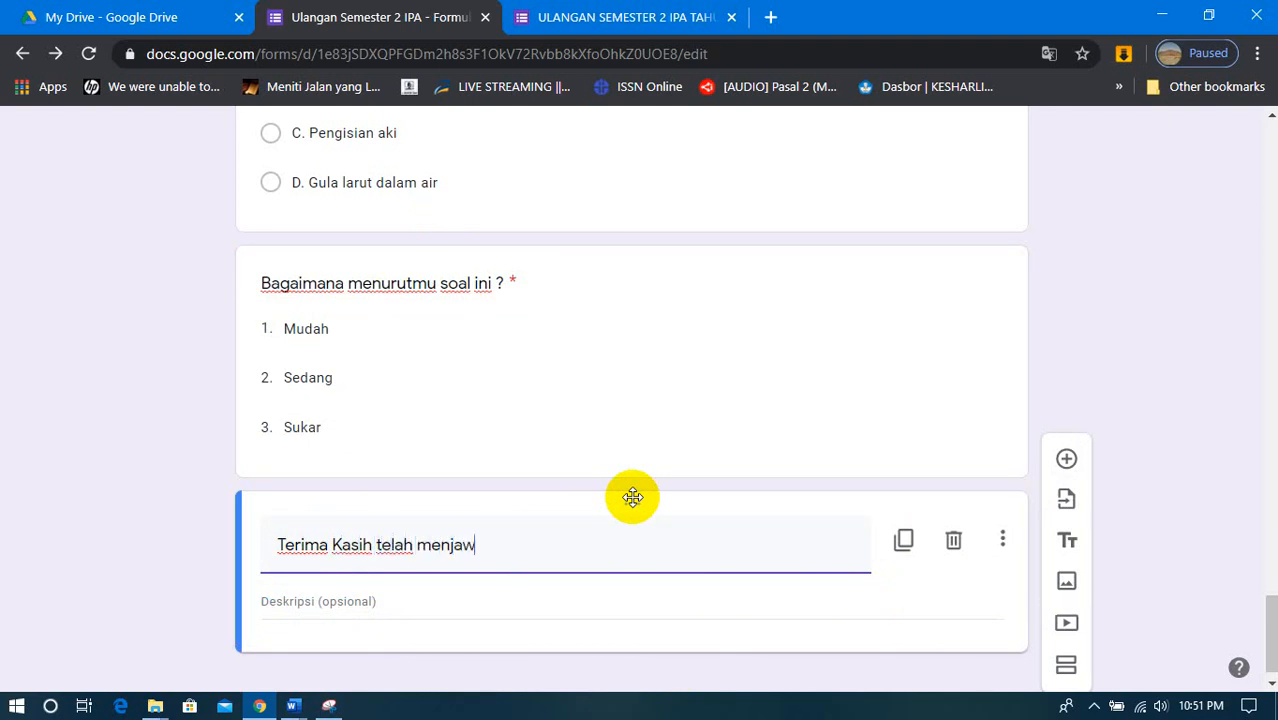
{"action": "type", "text": "ab dengan Juj"}
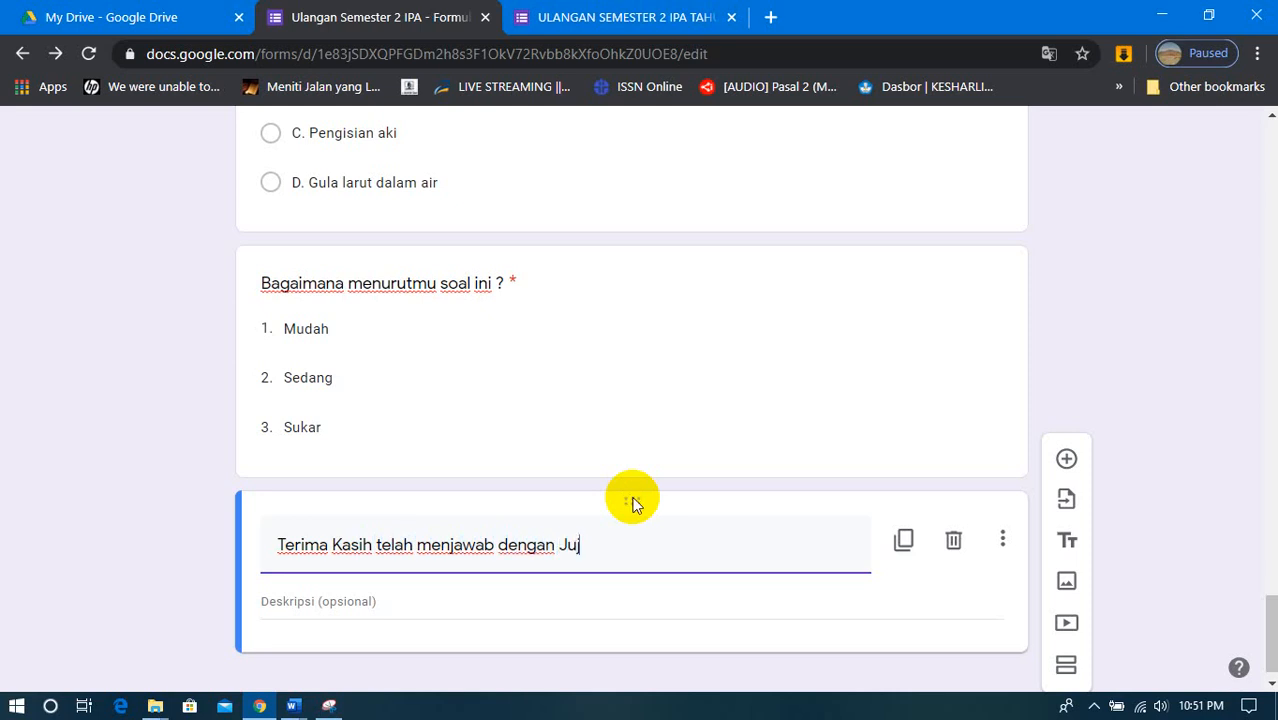
{"action": "type", "text": "ur."}
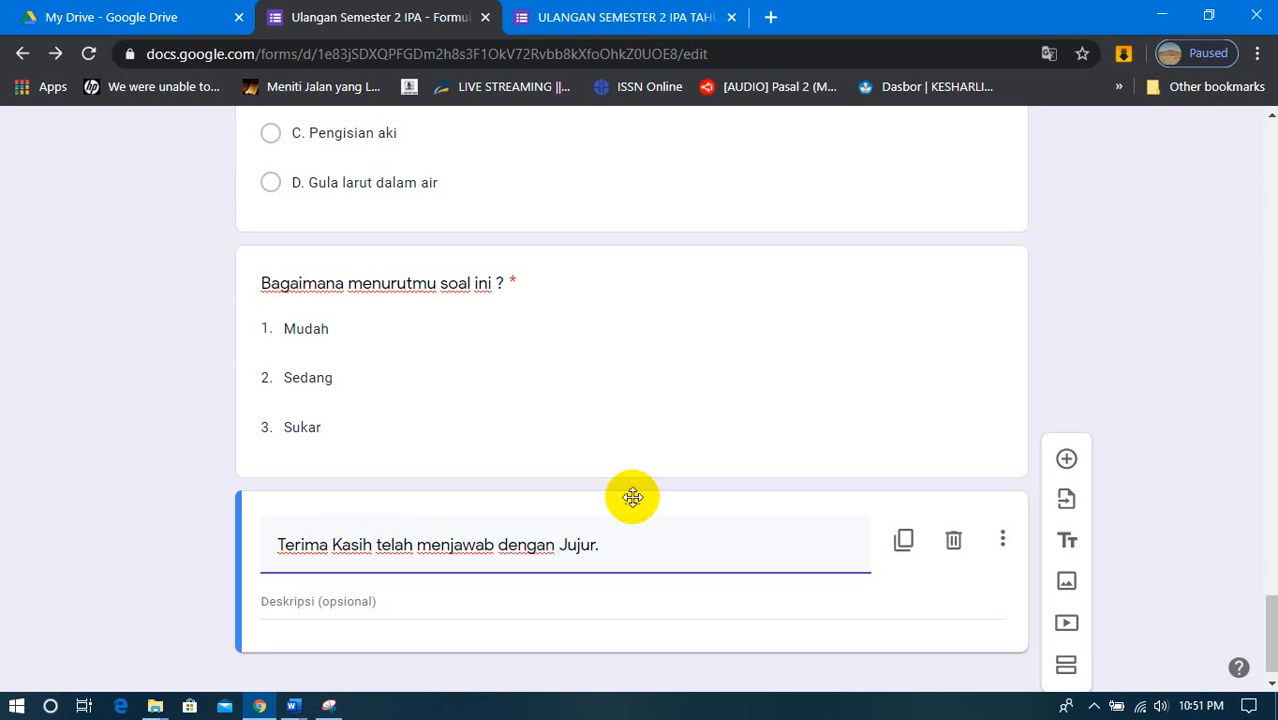
- Enter "Mohon Klik Kirim File di bawah ini. ok" as the closing block's description
{"action": "left_click", "coordinate": [561, 607]}
{"action": "type", "text": "Mohon Klik Kirim"}
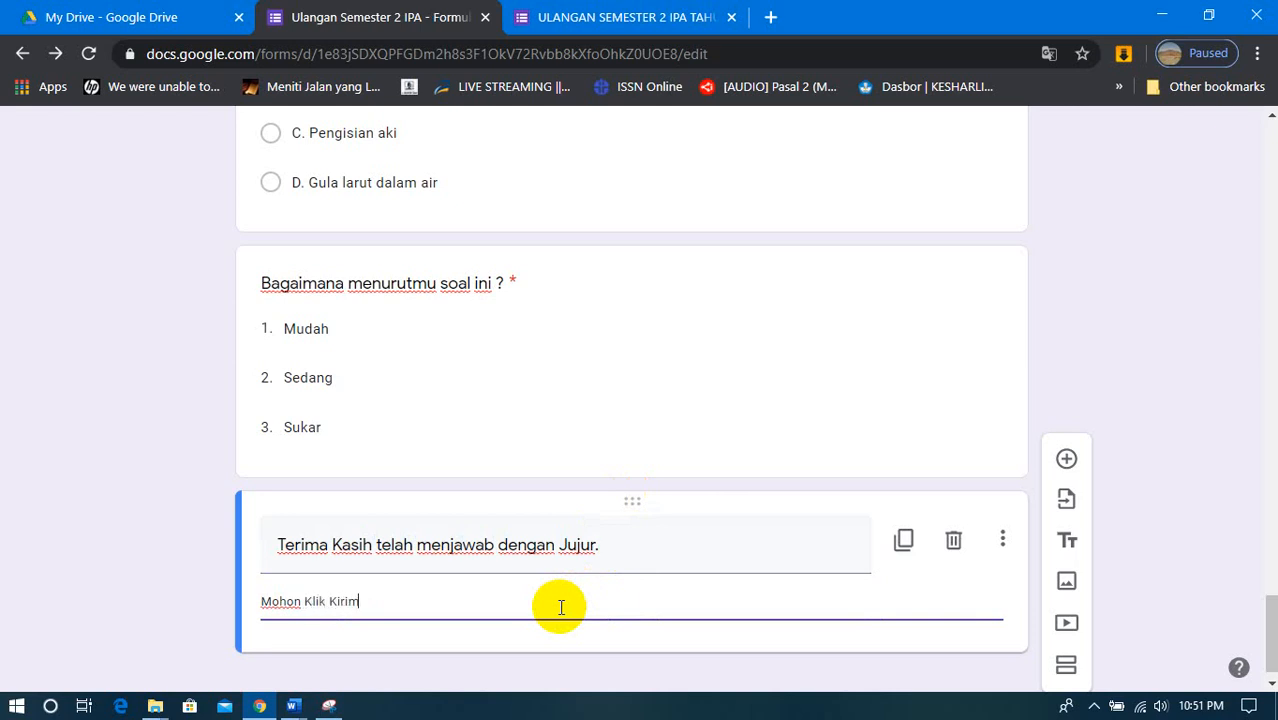
{"action": "type", "text": " File di bawah ini"}
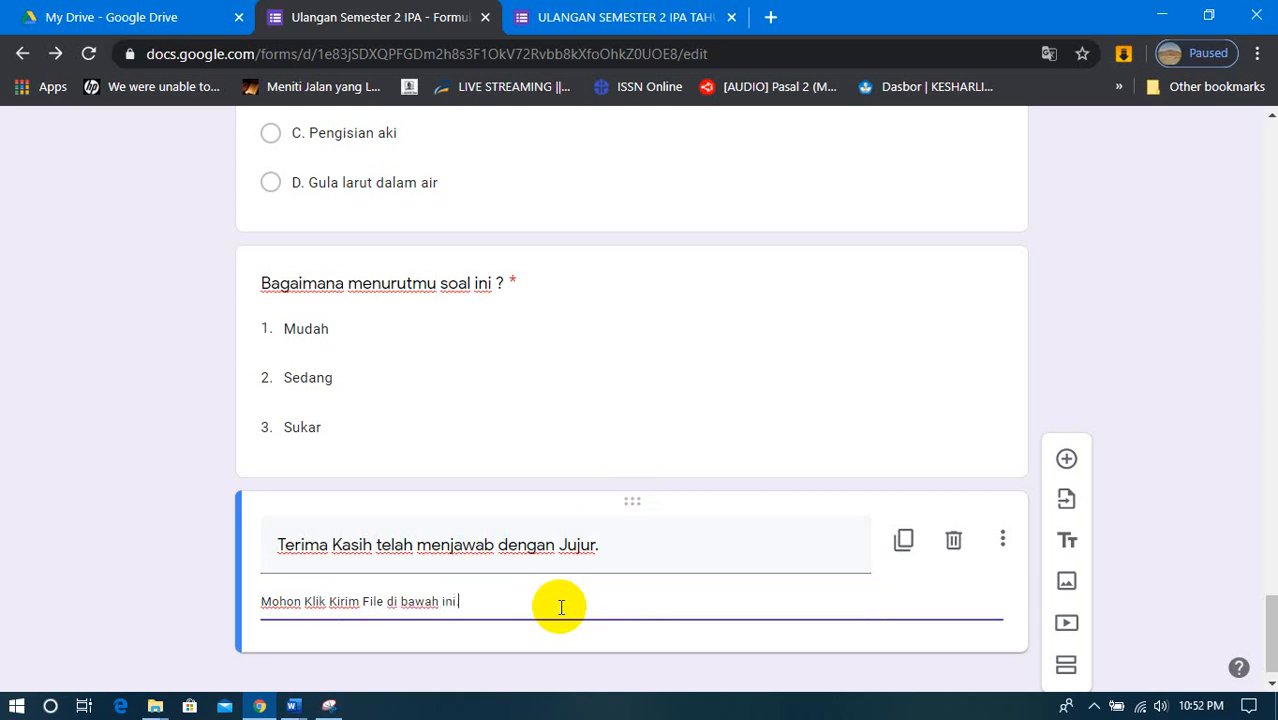
{"action": "type", "text": ". d"}
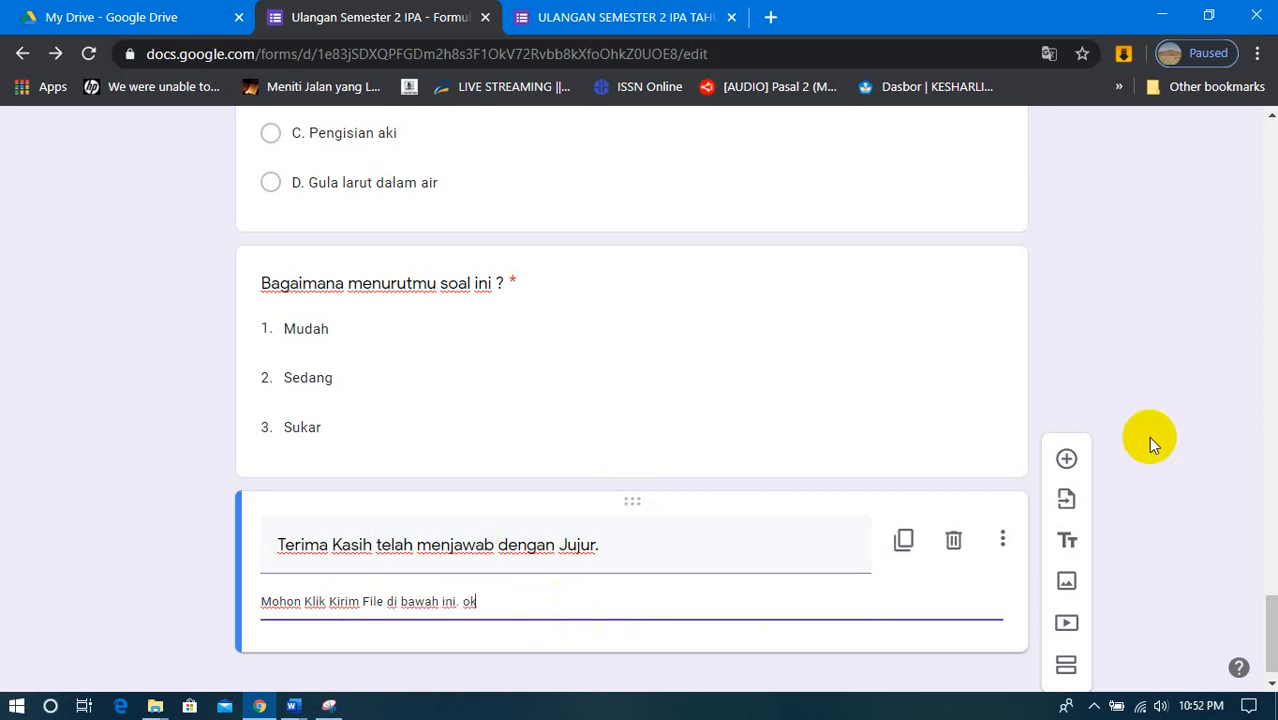
- In the form's general settings, leave "Batasi hingga 1 respons" off and turn on "Lihat bagan ringkasan dan tanggapan teks"
{"action": "scroll", "coordinate": [1170, 431], "scroll_direction": "up", "scroll_amount": 15}
{"action": "scroll", "coordinate": [1170, 437], "scroll_direction": "up", "scroll_amount": 10}
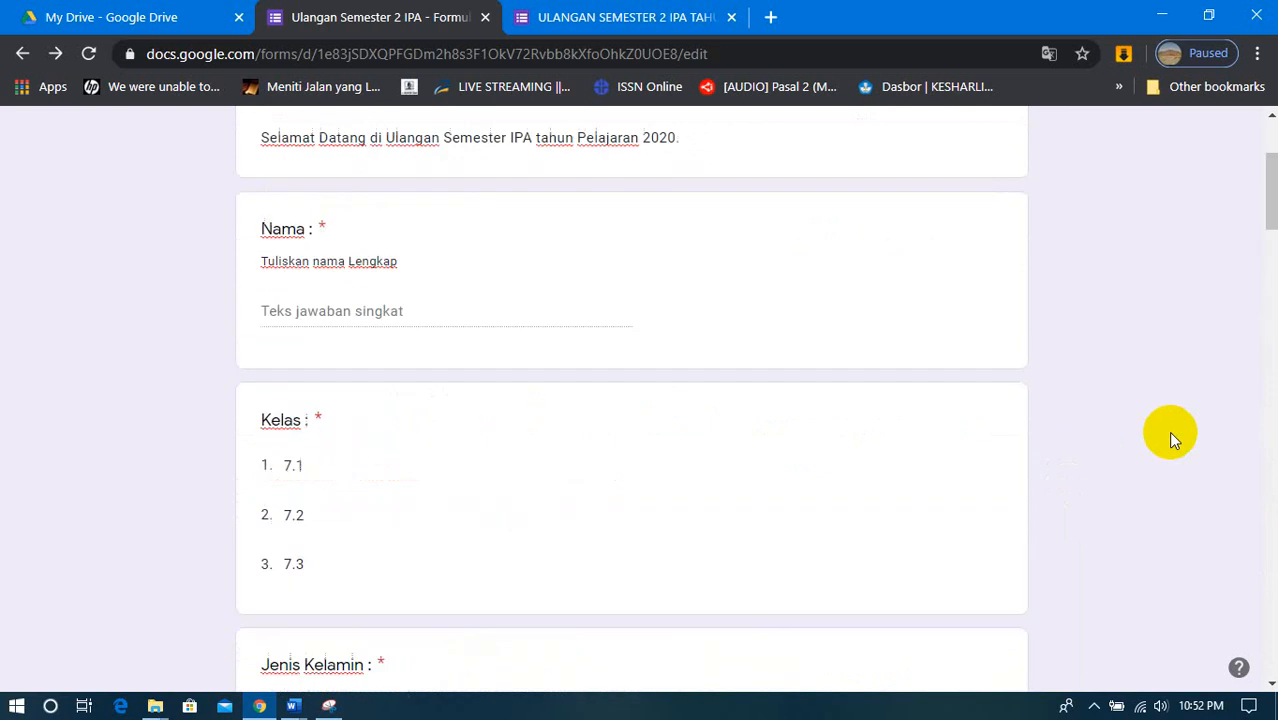
{"action": "scroll", "coordinate": [1150, 460], "scroll_direction": "down", "scroll_amount": 10}
{"action": "scroll", "coordinate": [1149, 463], "scroll_direction": "down", "scroll_amount": 10}
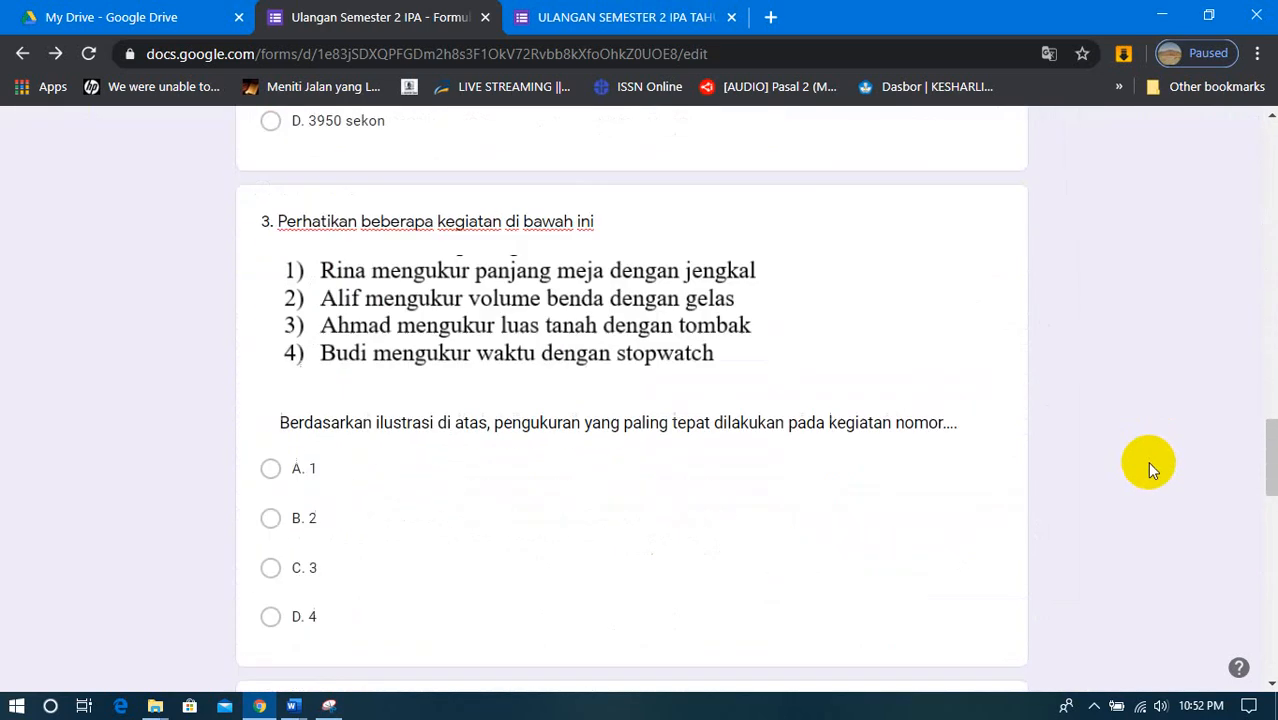
{"action": "scroll", "coordinate": [1158, 470], "scroll_direction": "up", "scroll_amount": 8}
{"action": "scroll", "coordinate": [1160, 486], "scroll_direction": "up", "scroll_amount": 10}
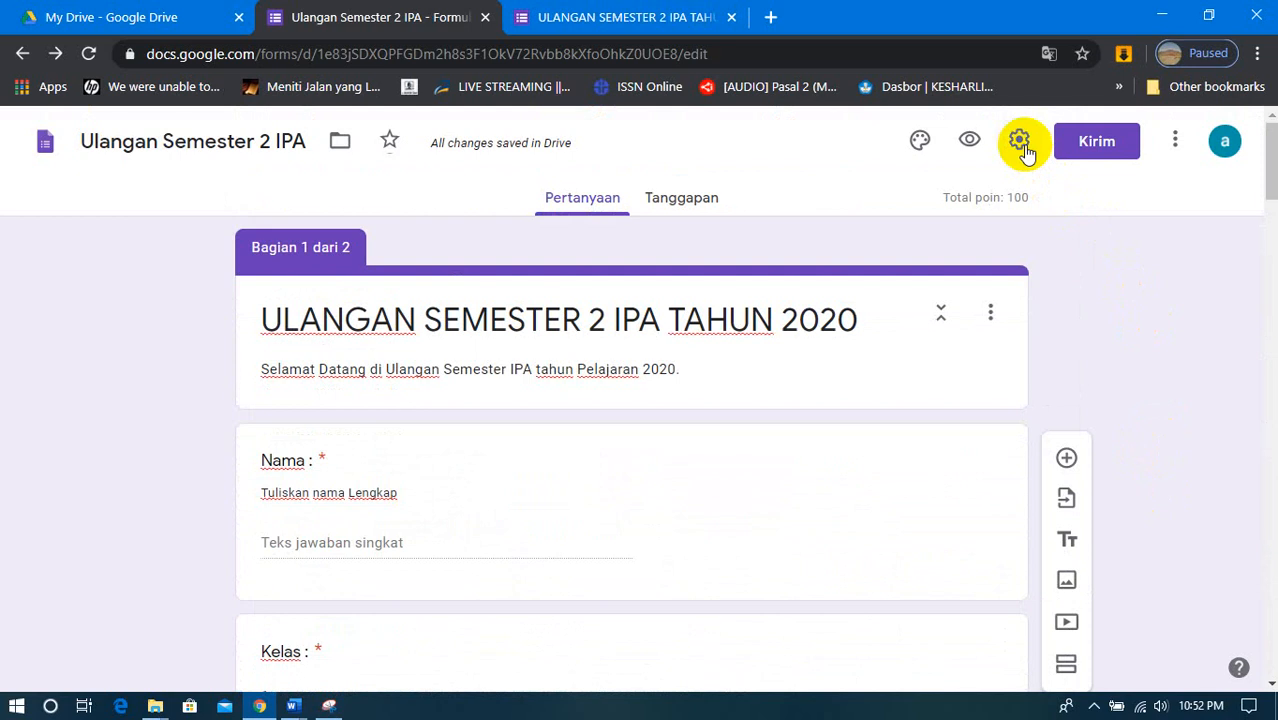
{"action": "left_click", "coordinate": [1020, 143]}
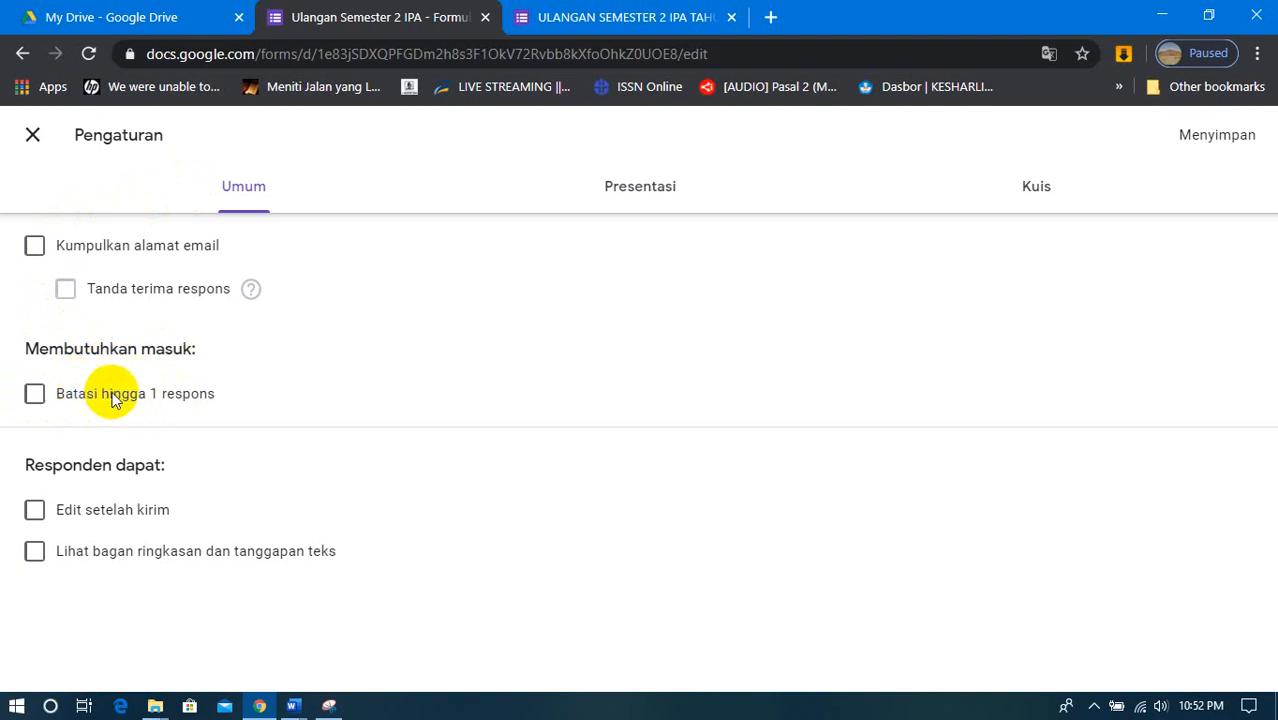
{"action": "left_click", "coordinate": [38, 408]}
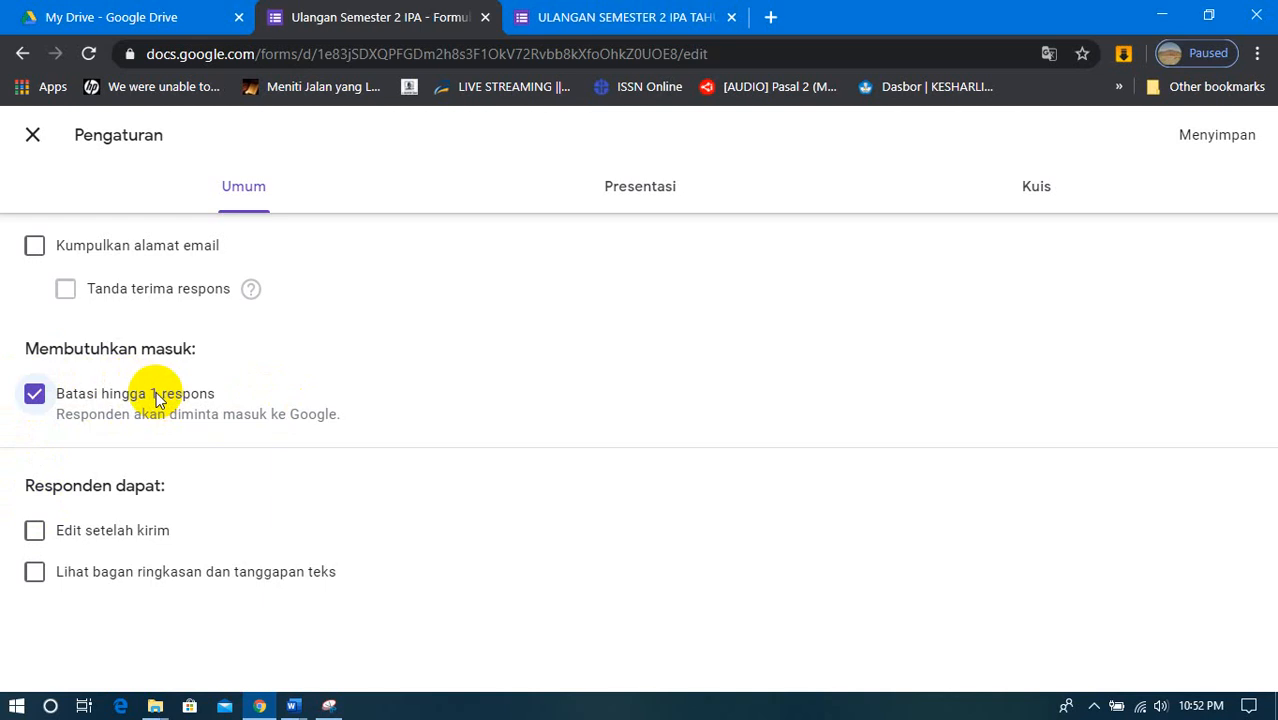
{"action": "left_click", "coordinate": [35, 396]}
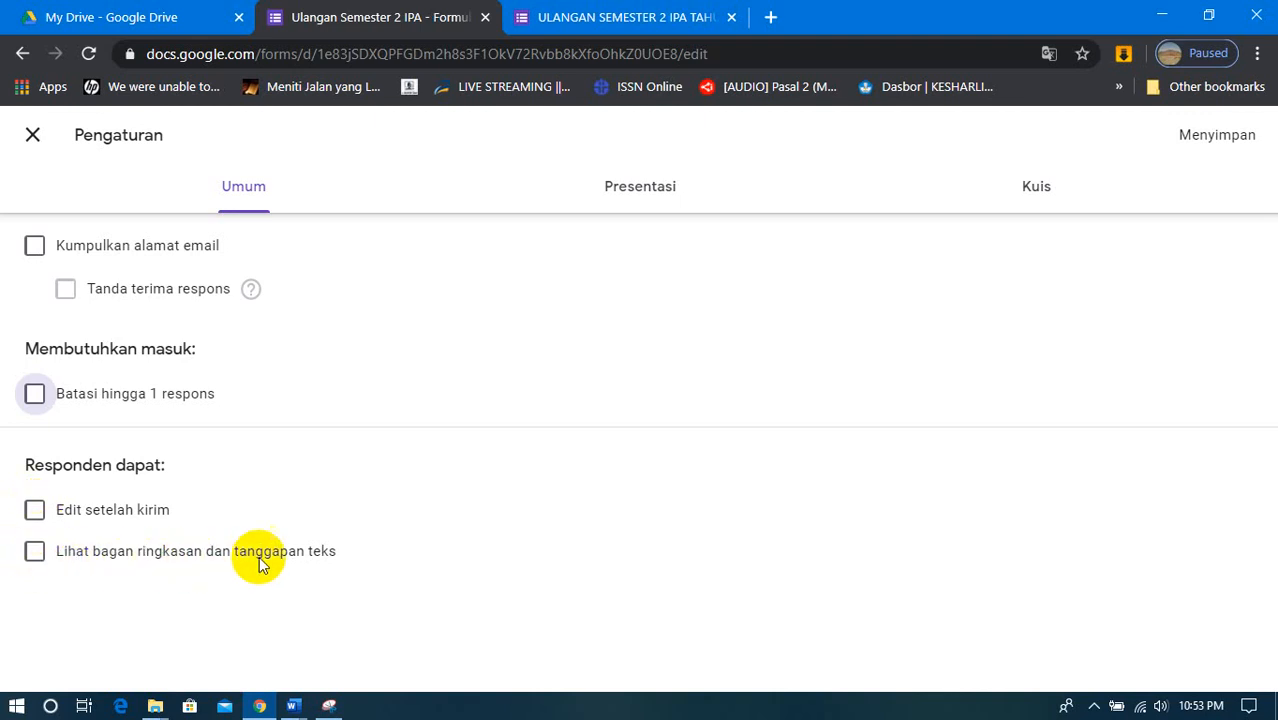
{"action": "left_click", "coordinate": [35, 560]}
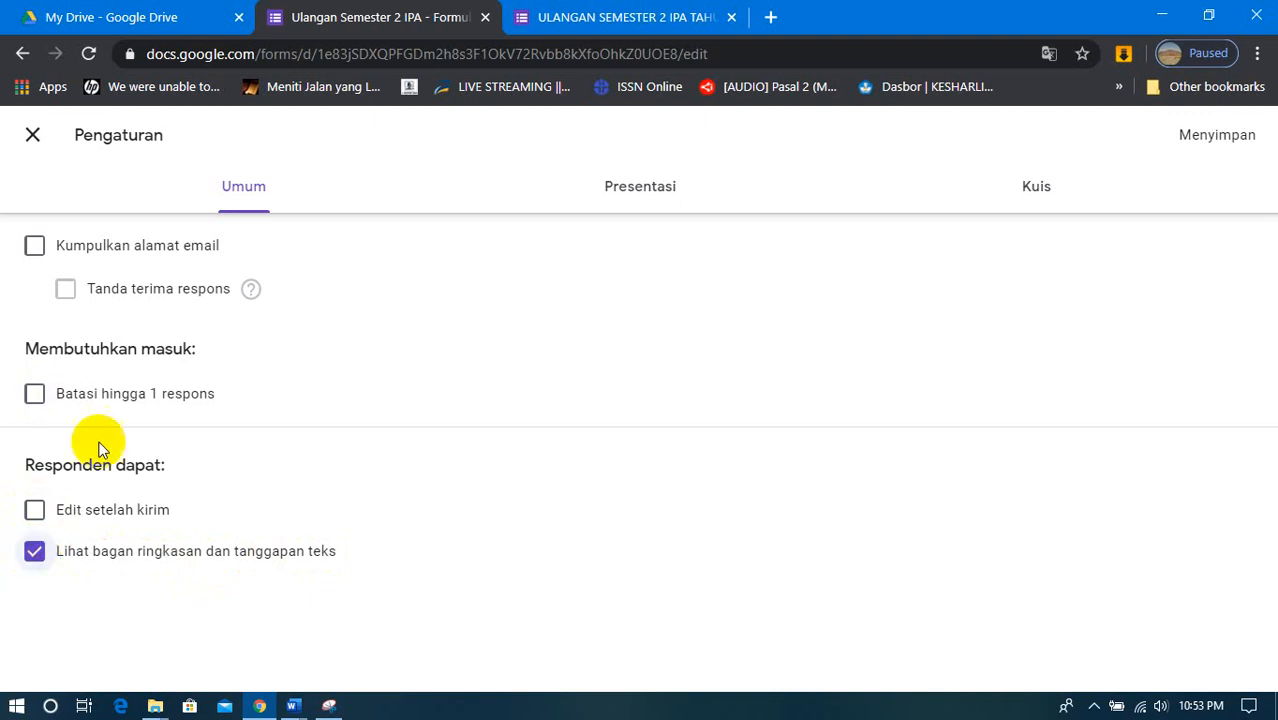
- In the form's presentation settings, turn off "Tunjukkan tautan untuk mengirim tanggapan lain"
{"action": "left_click", "coordinate": [651, 200]}
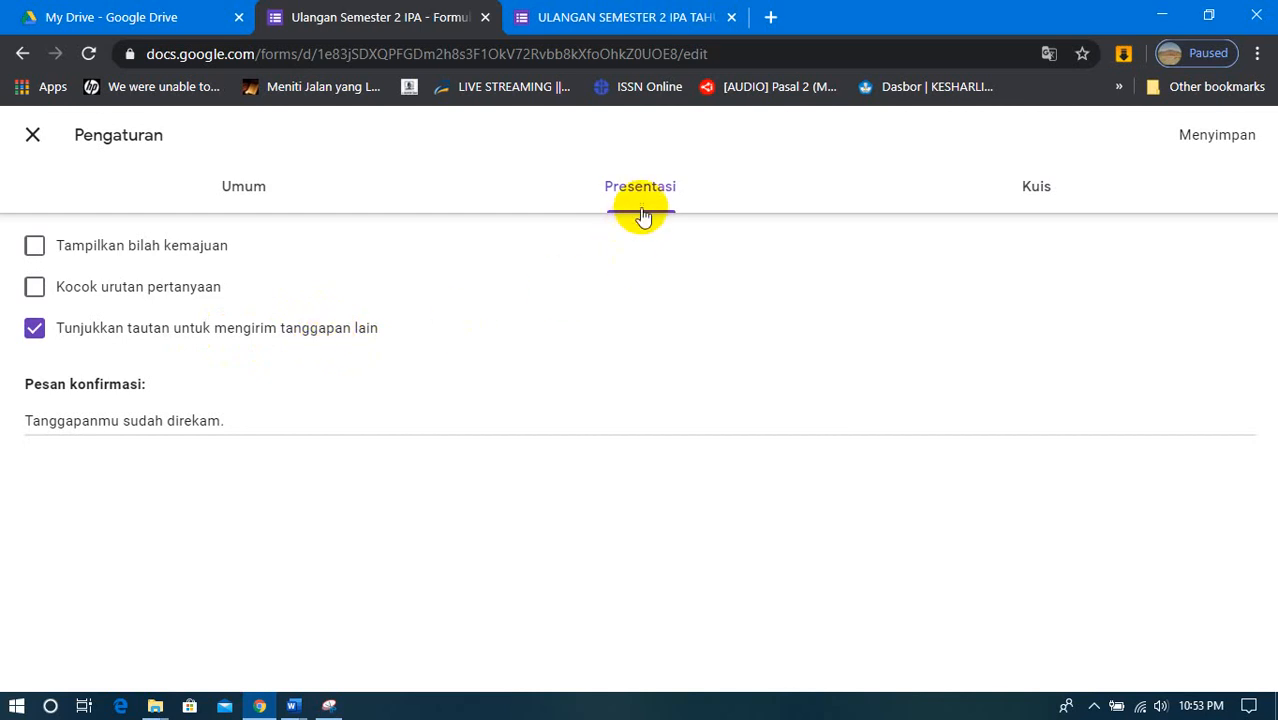
{"action": "left_click", "coordinate": [33, 330]}
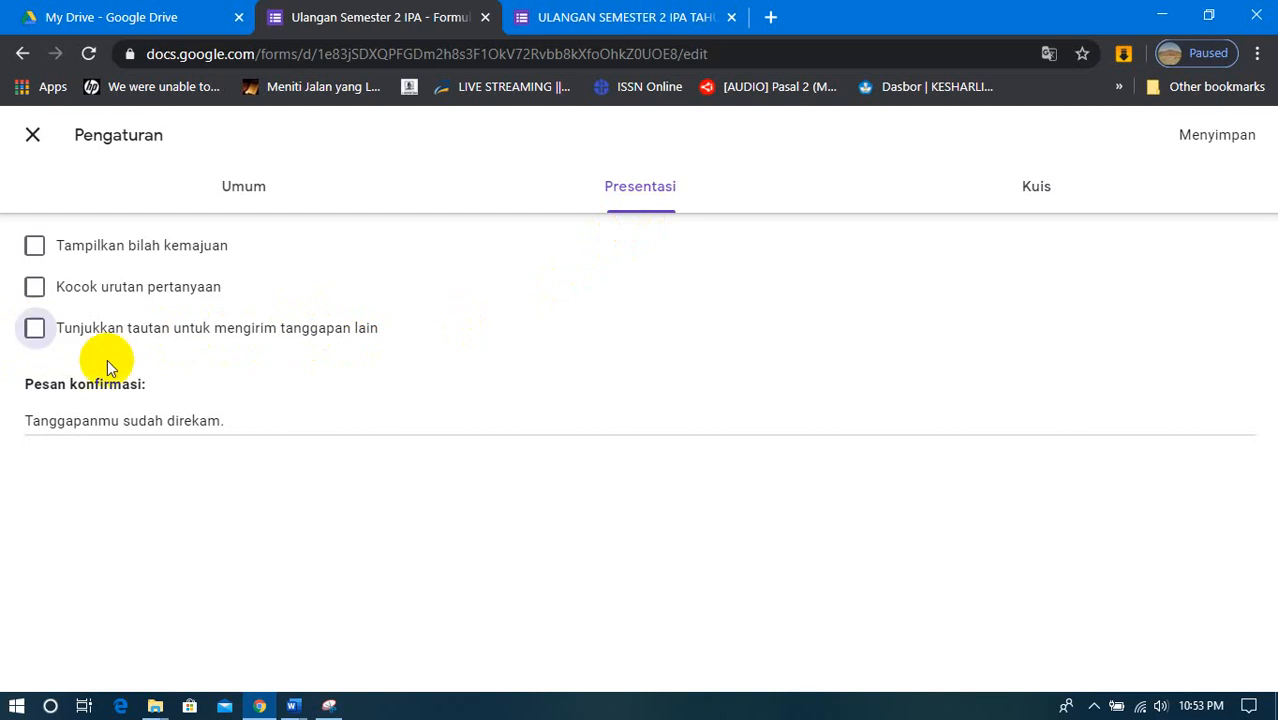
- Set the confirmation message to "Jawabanmu Telah Terkirim ke Pak" followed by the teacher's name and a period
{"action": "left_click", "coordinate": [248, 414]}
{"action": "left_click", "coordinate": [10, 438]}
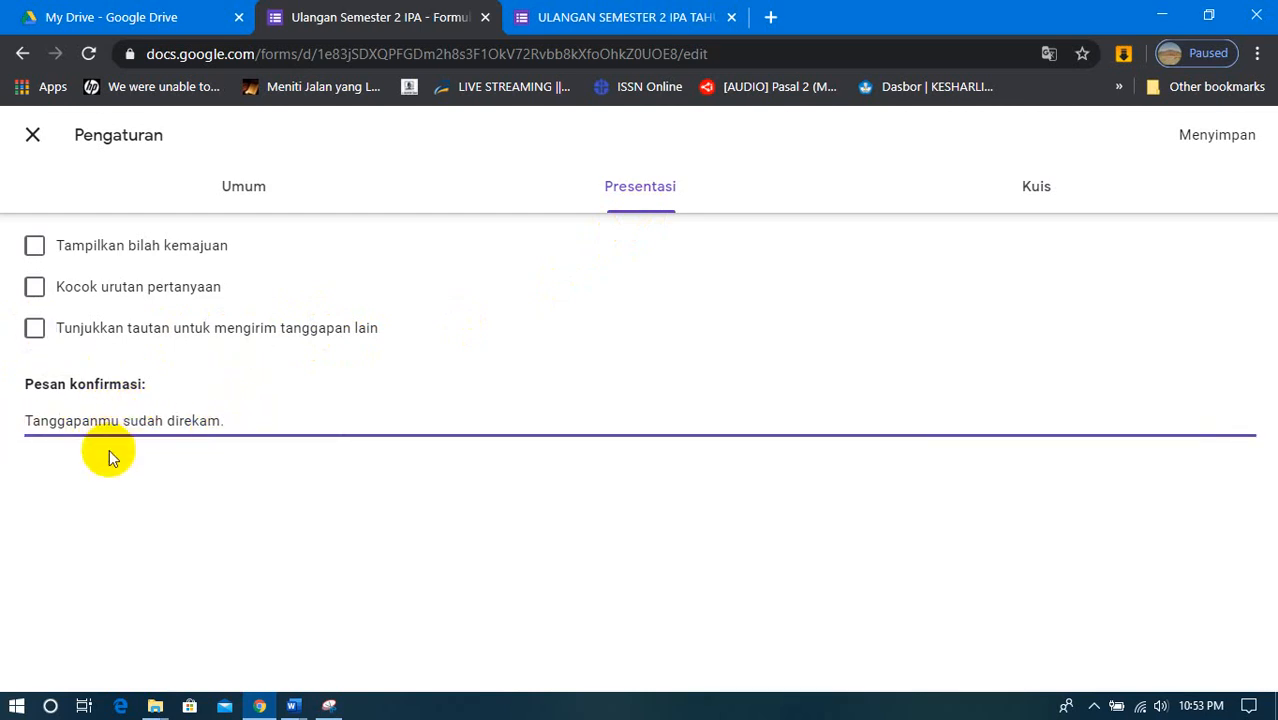
{"action": "type", "text": "f"}
{"action": "key", "text": "BackSpace"}
{"action": "key", "text": "BackSpace"}
{"action": "type", "text": "Ujian"}
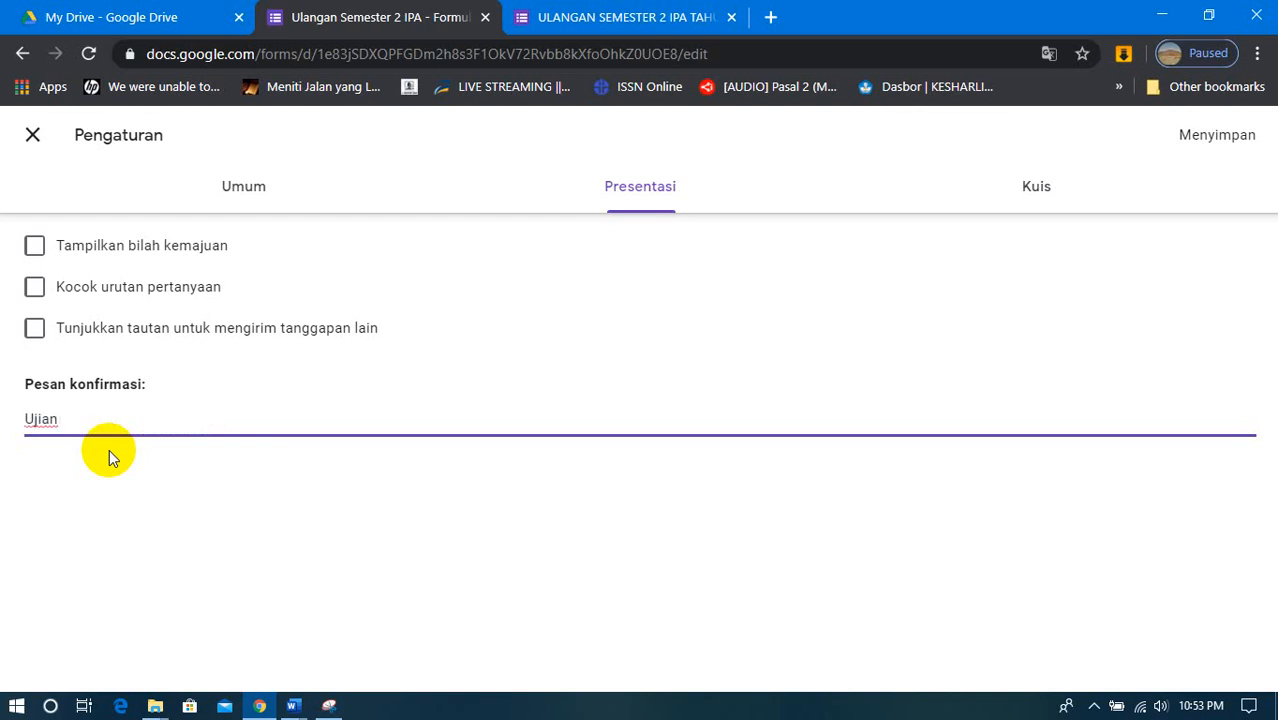
{"action": "key", "text": "BackSpace"}
{"action": "key", "text": "BackSpace"}
{"action": "key", "text": "BackSpace"}
{"action": "key", "text": "BackSpace"}
{"action": "key", "text": "BackSpace"}
{"action": "key", "text": "BackSpace"}
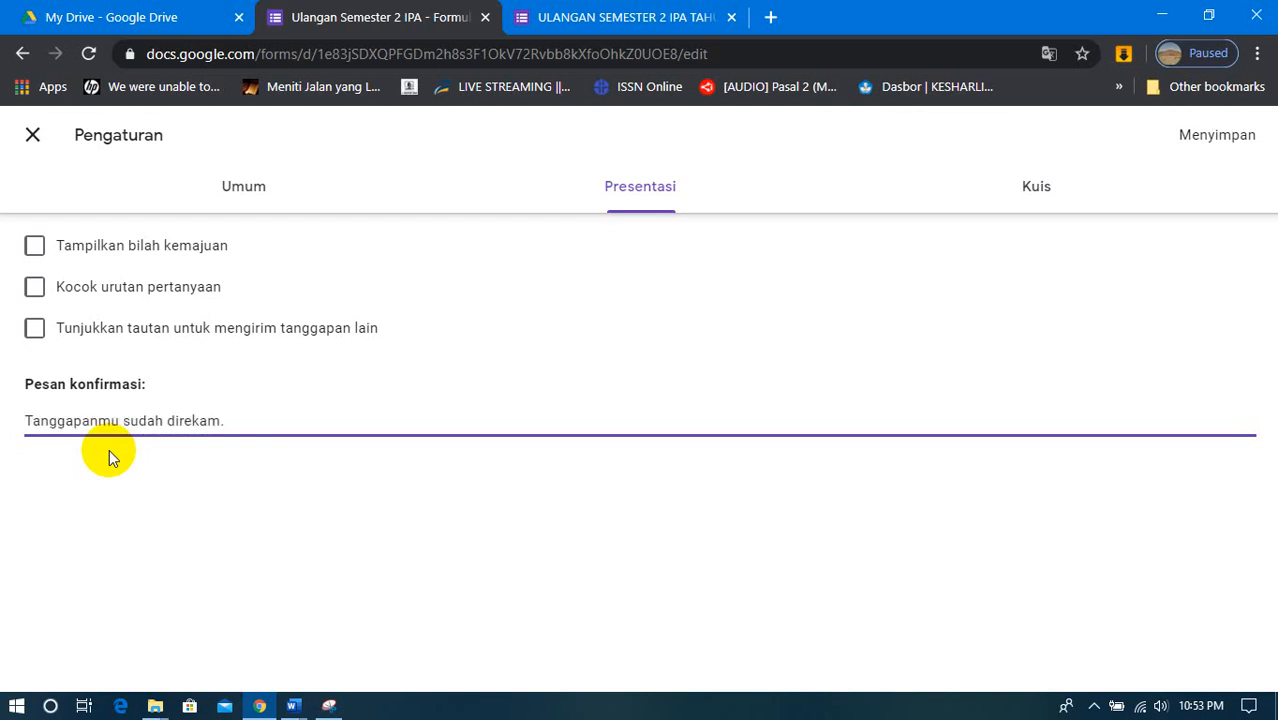
{"action": "type", "text": "jAW"}
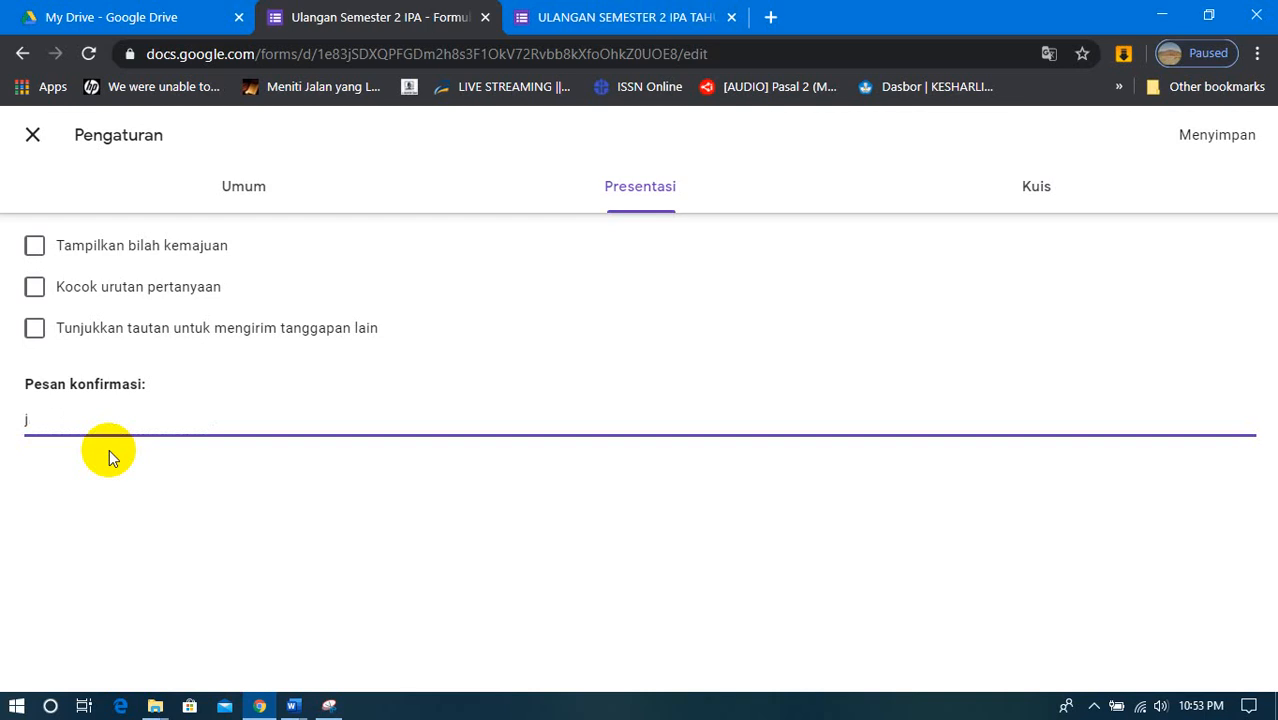
{"action": "key", "text": "BackSpace"}
{"action": "type", "text": "Jae"}
{"action": "key", "text": "BackSpace"}
{"action": "type", "text": "wabanmu "}
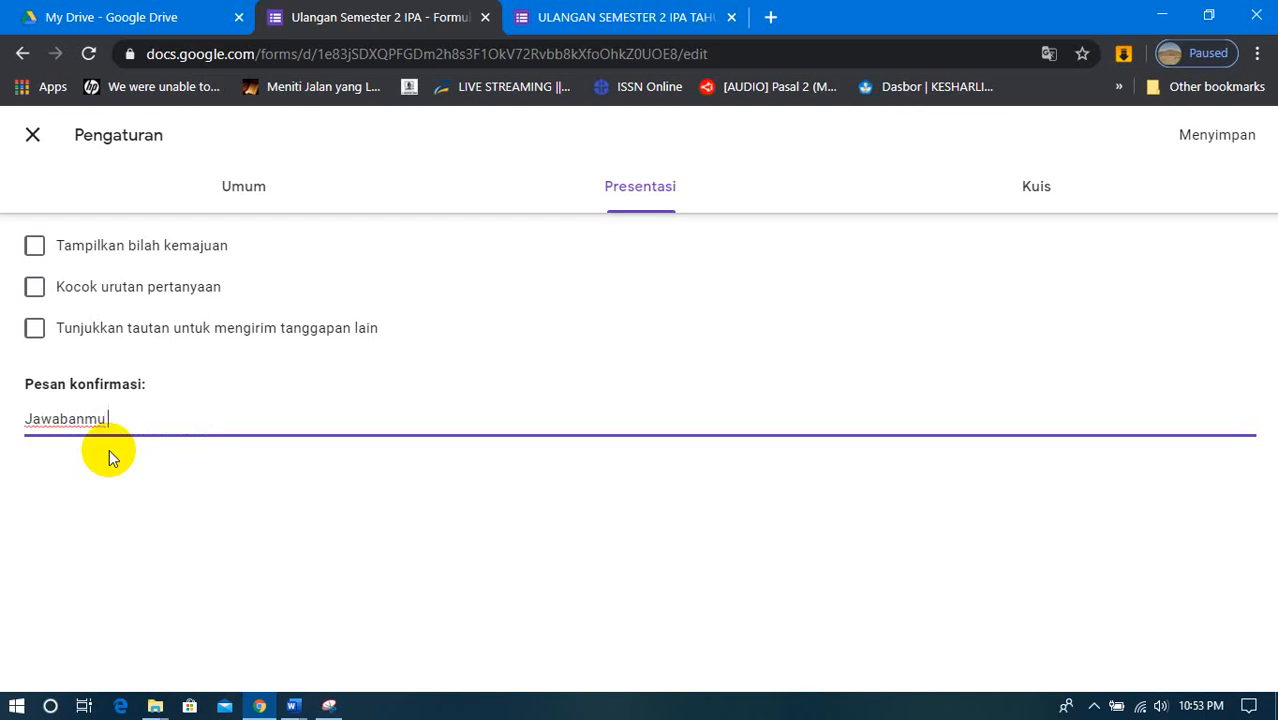
{"action": "type", "text": "Telah Terkirim"}
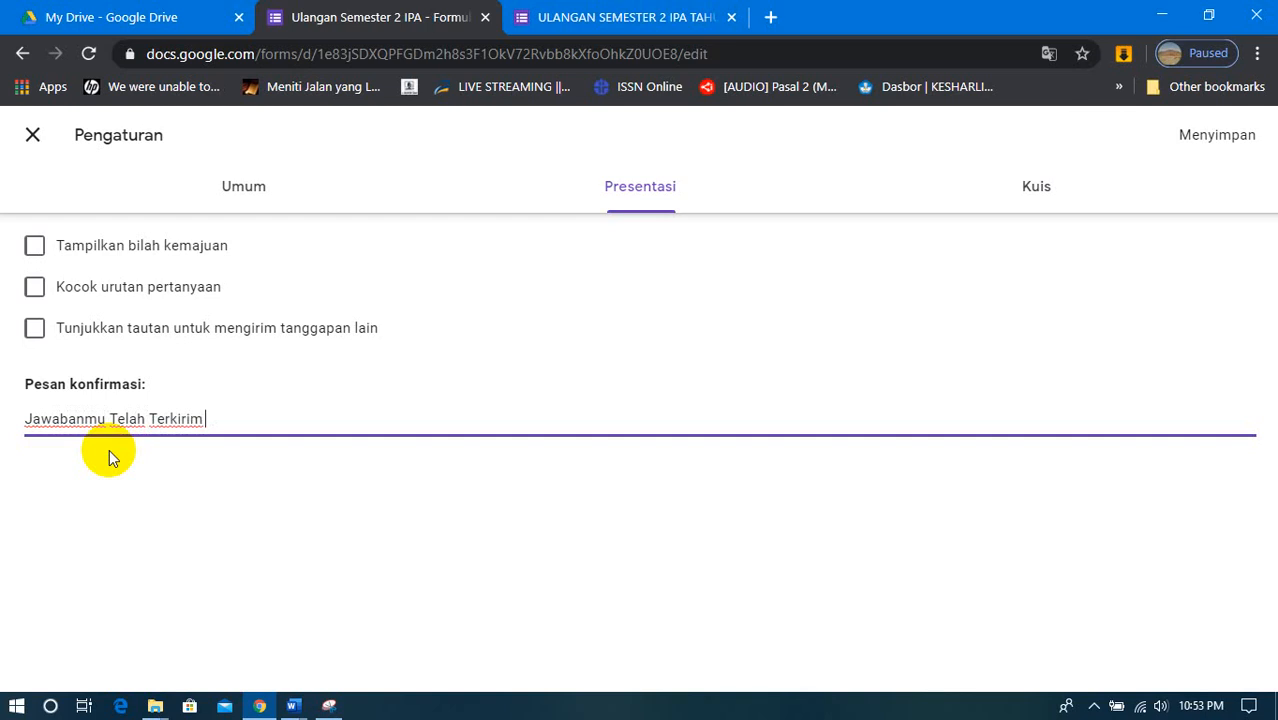
{"action": "type", "text": " ke Pak Ari."}
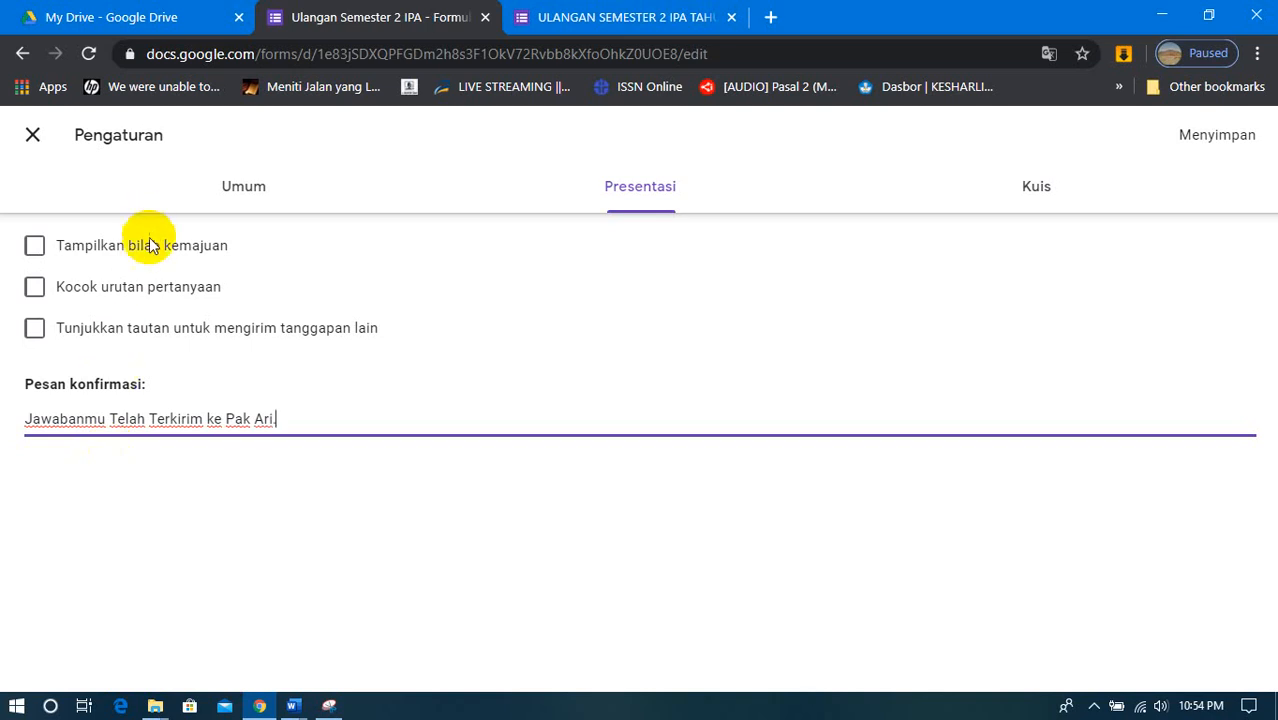
- Turn "Kocok urutan pertanyaan" on and back off in the presentation settings
{"action": "left_click", "coordinate": [37, 288]}
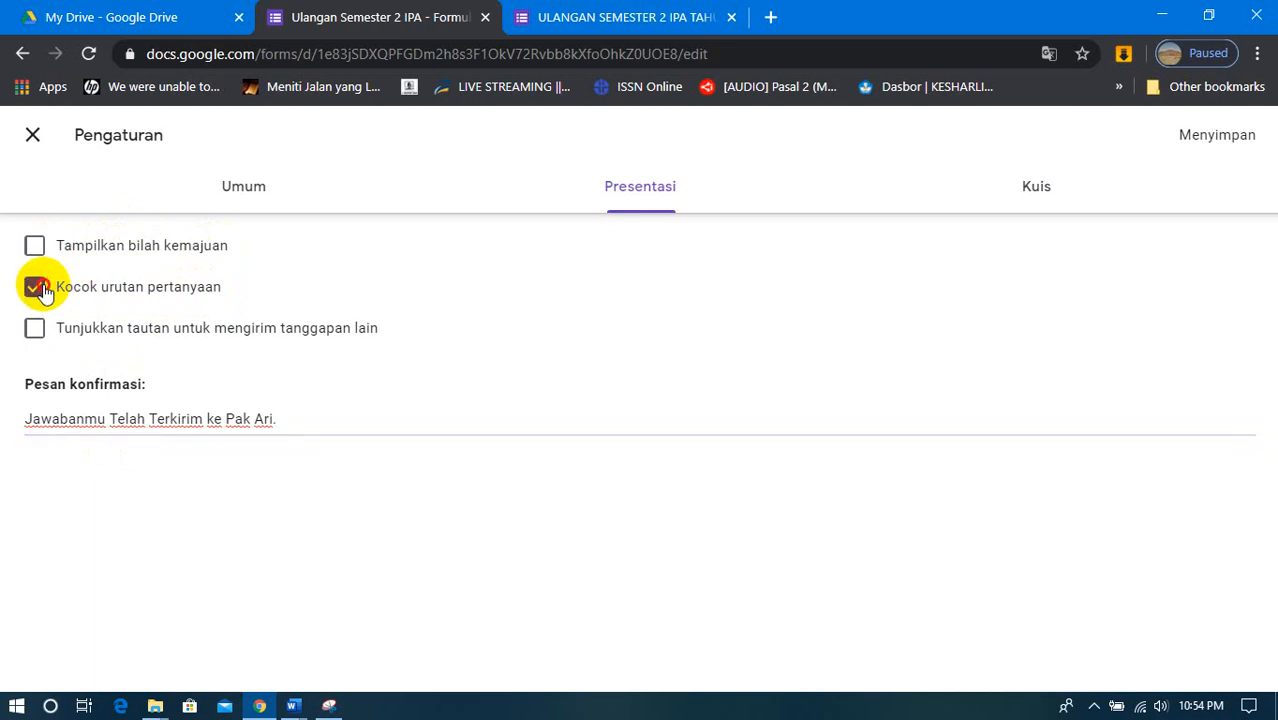
{"action": "left_click", "coordinate": [36, 288]}
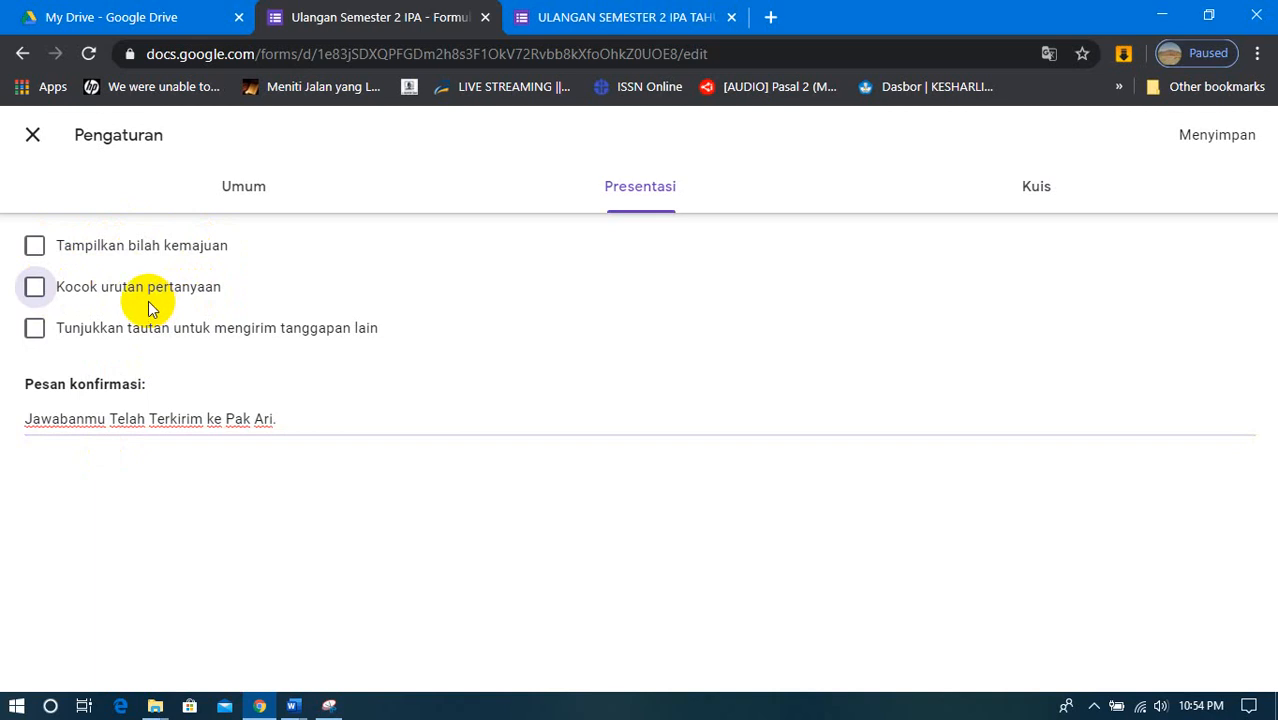
- In the quiz settings, stop respondents from seeing "Pertanyaan yang terlewat" and "Jawaban yang benar", and save the form settings
{"action": "left_click", "coordinate": [1027, 200]}
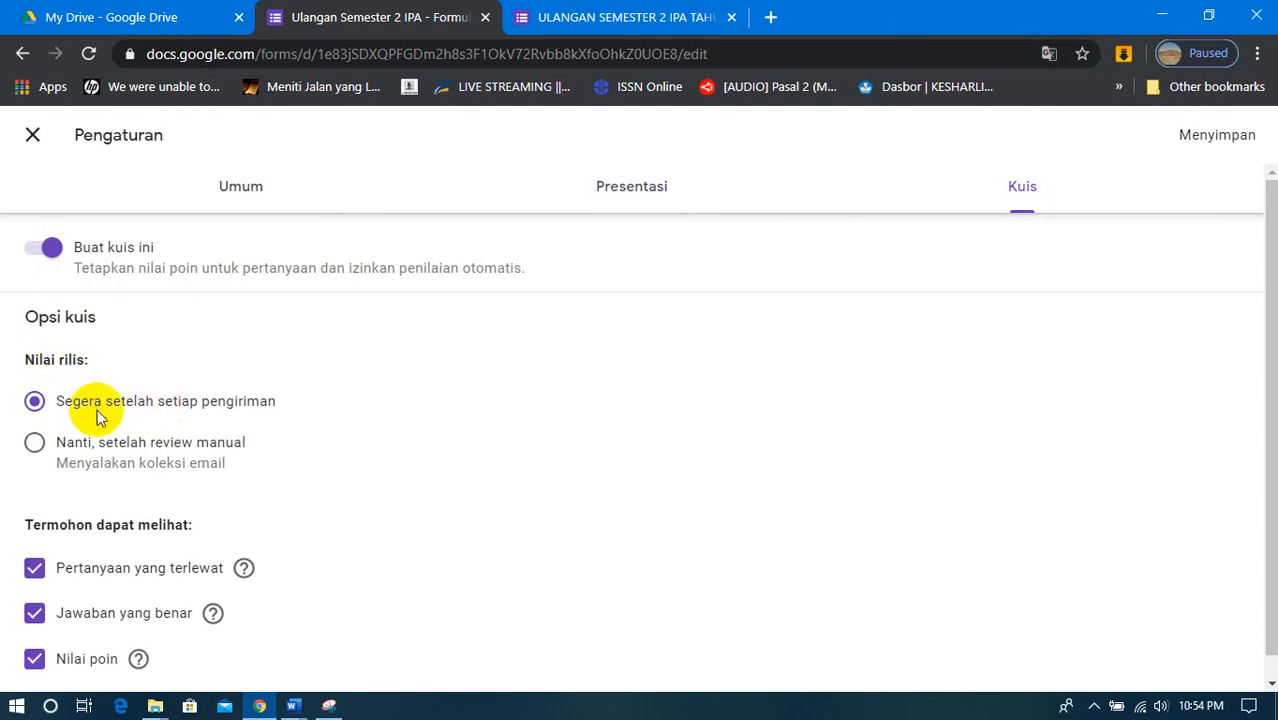
{"action": "scroll", "coordinate": [94, 408], "scroll_direction": "down", "scroll_amount": 1}
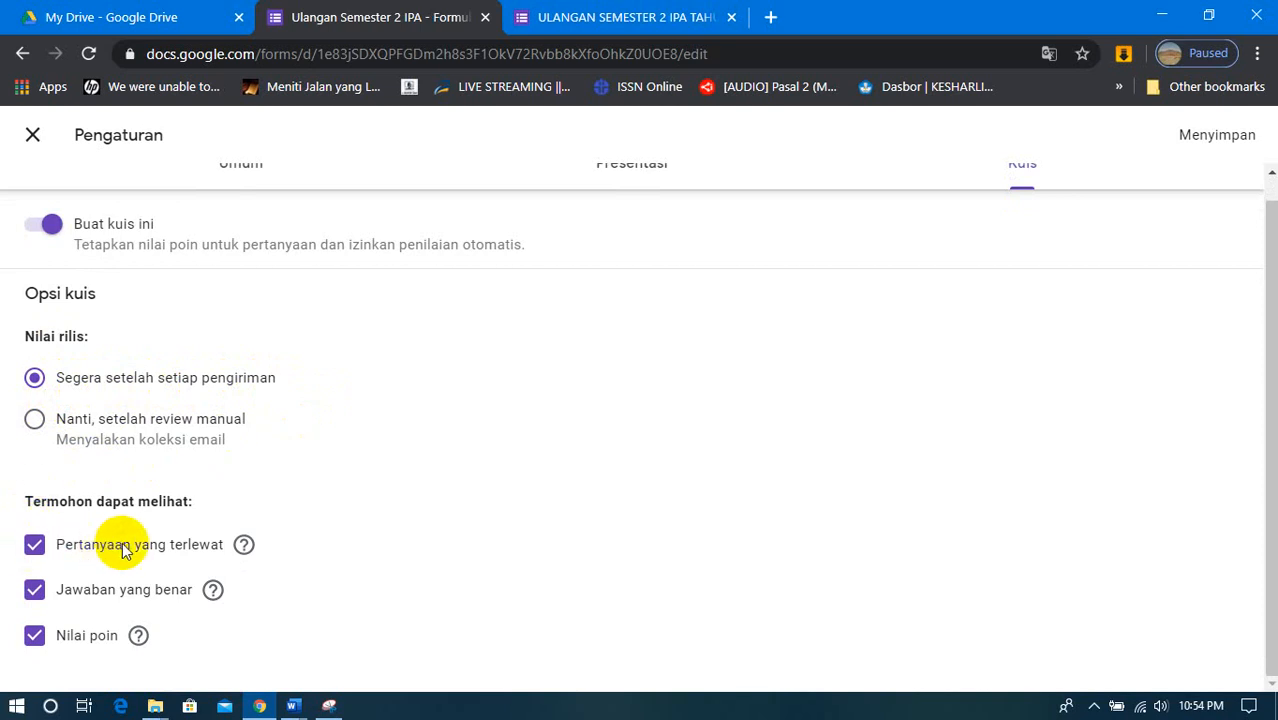
{"action": "left_click", "coordinate": [36, 548]}
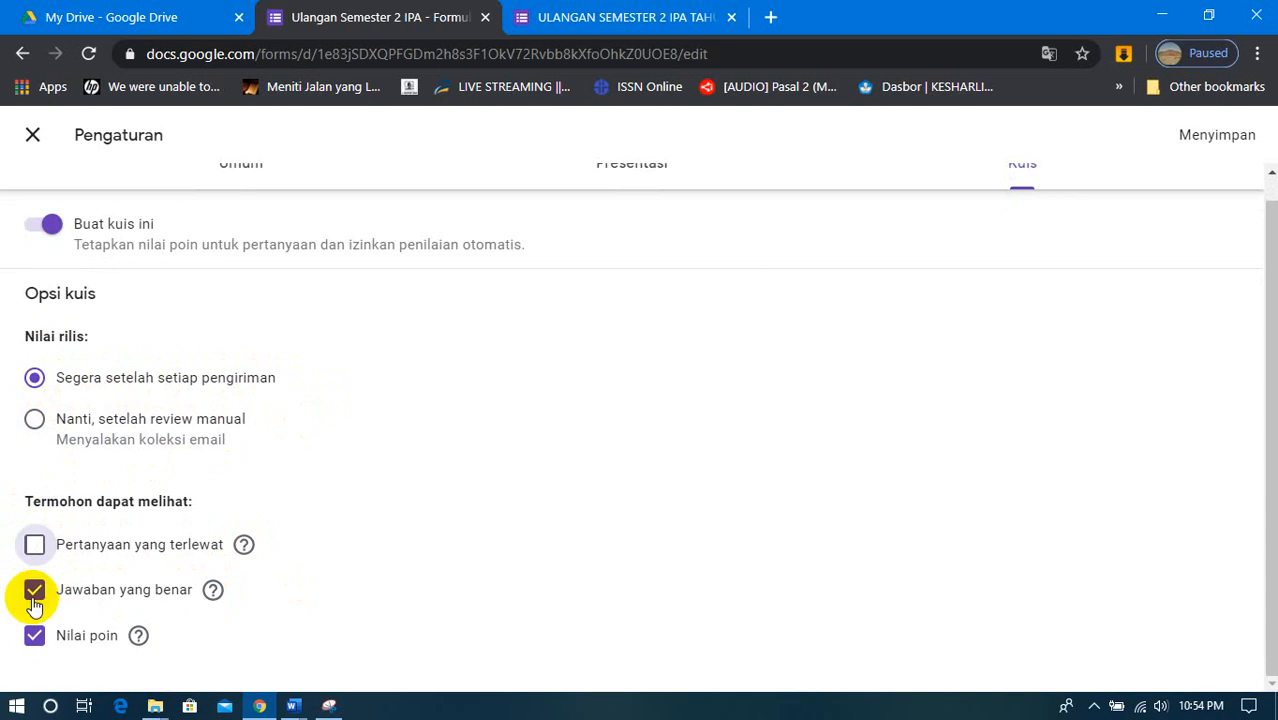
{"action": "left_click", "coordinate": [34, 600]}
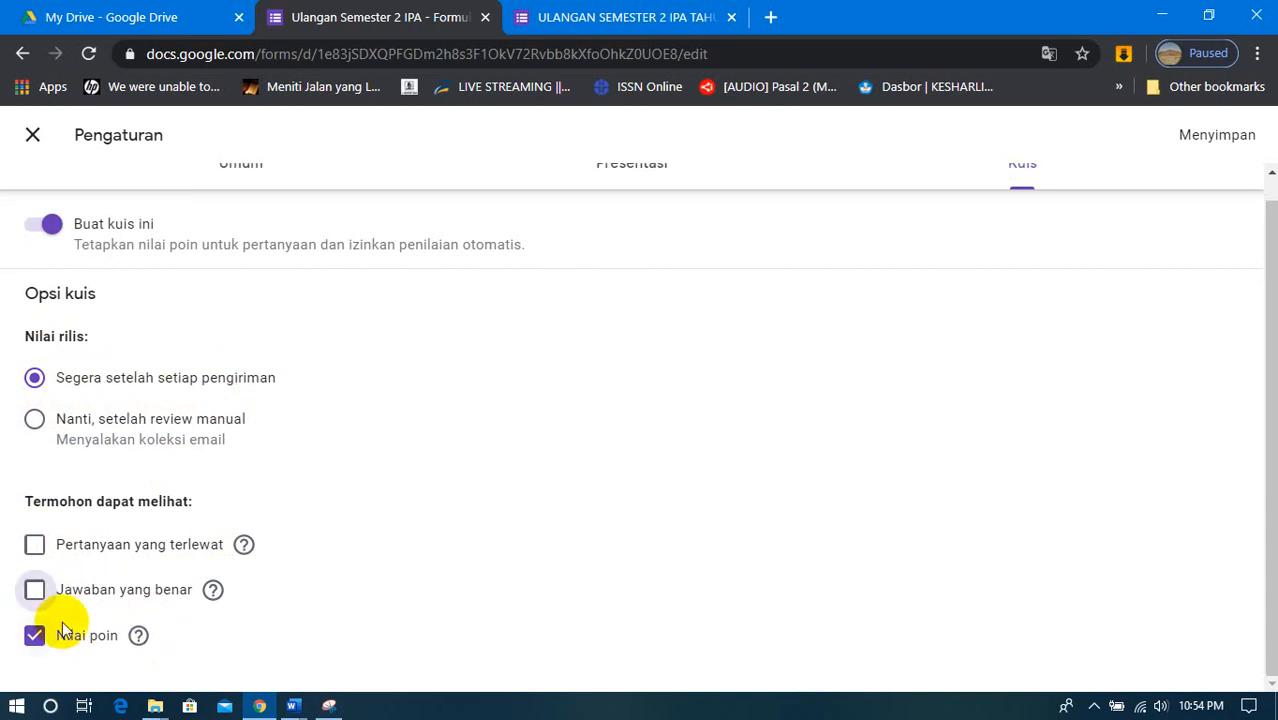
{"action": "left_click", "coordinate": [34, 590]}
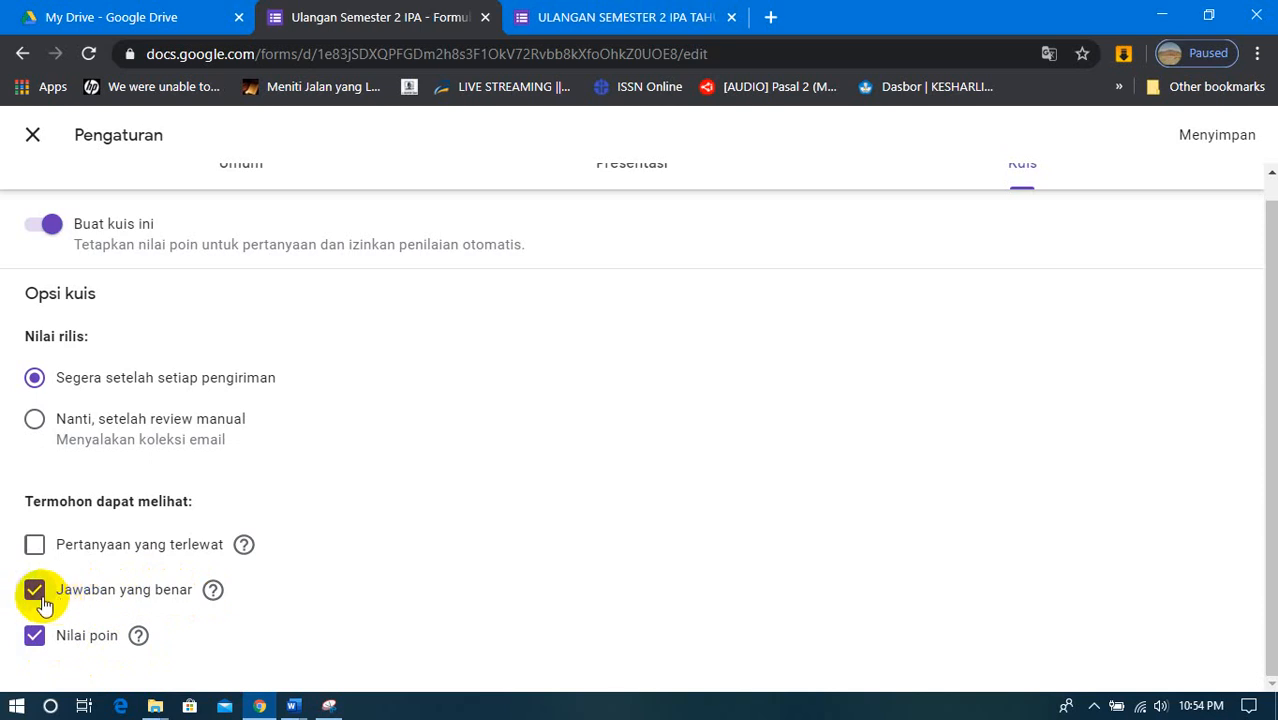
{"action": "left_click", "coordinate": [42, 600]}
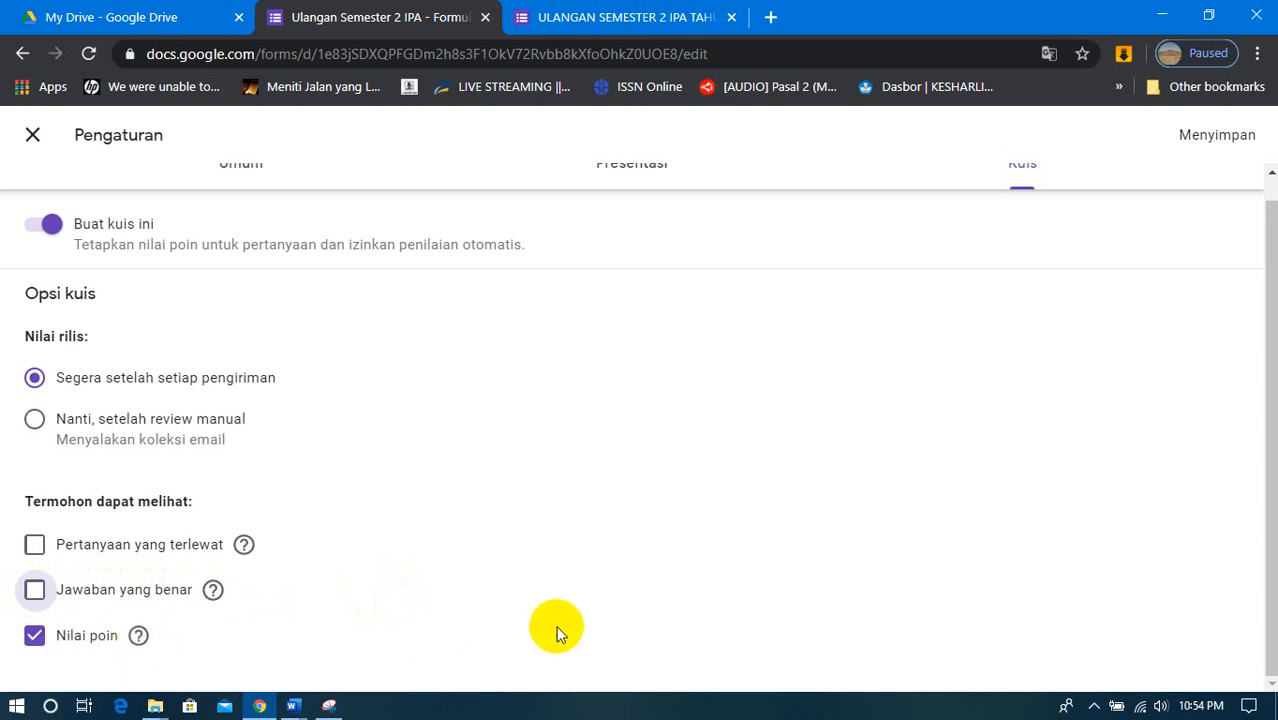
{"action": "scroll", "coordinate": [561, 628], "scroll_direction": "up", "scroll_amount": 1}
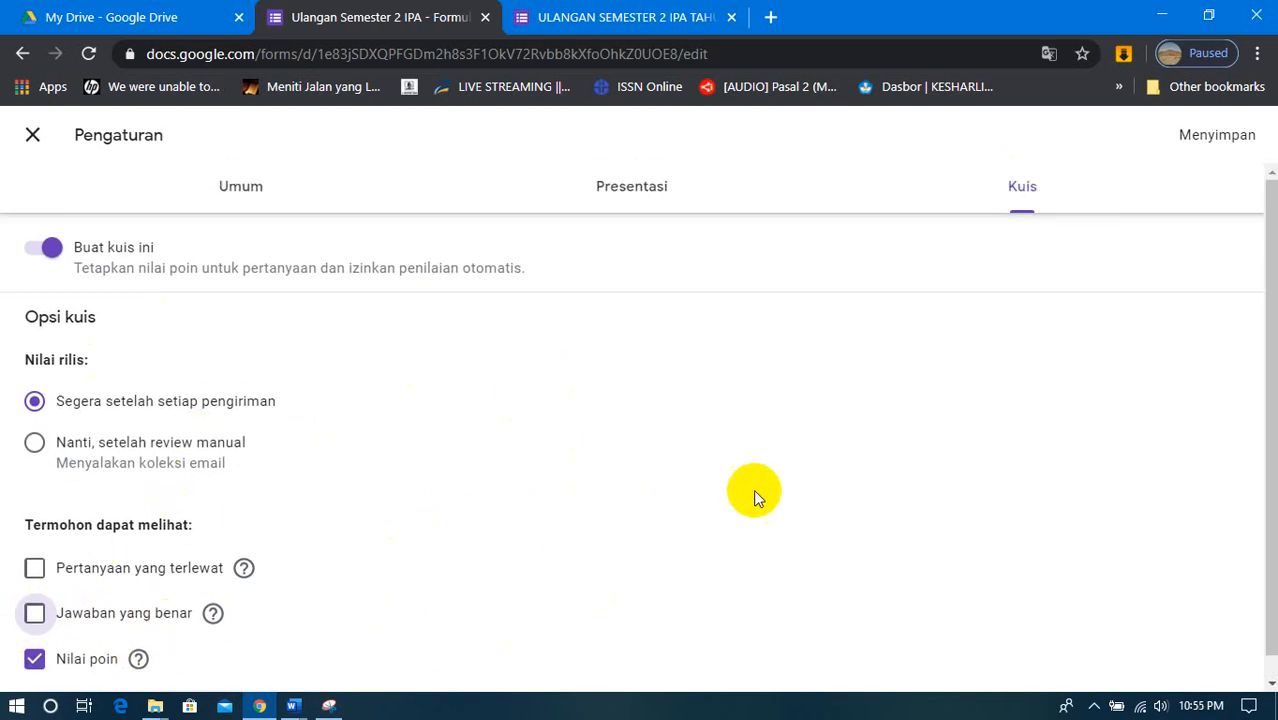
{"action": "left_click", "coordinate": [1215, 140]}
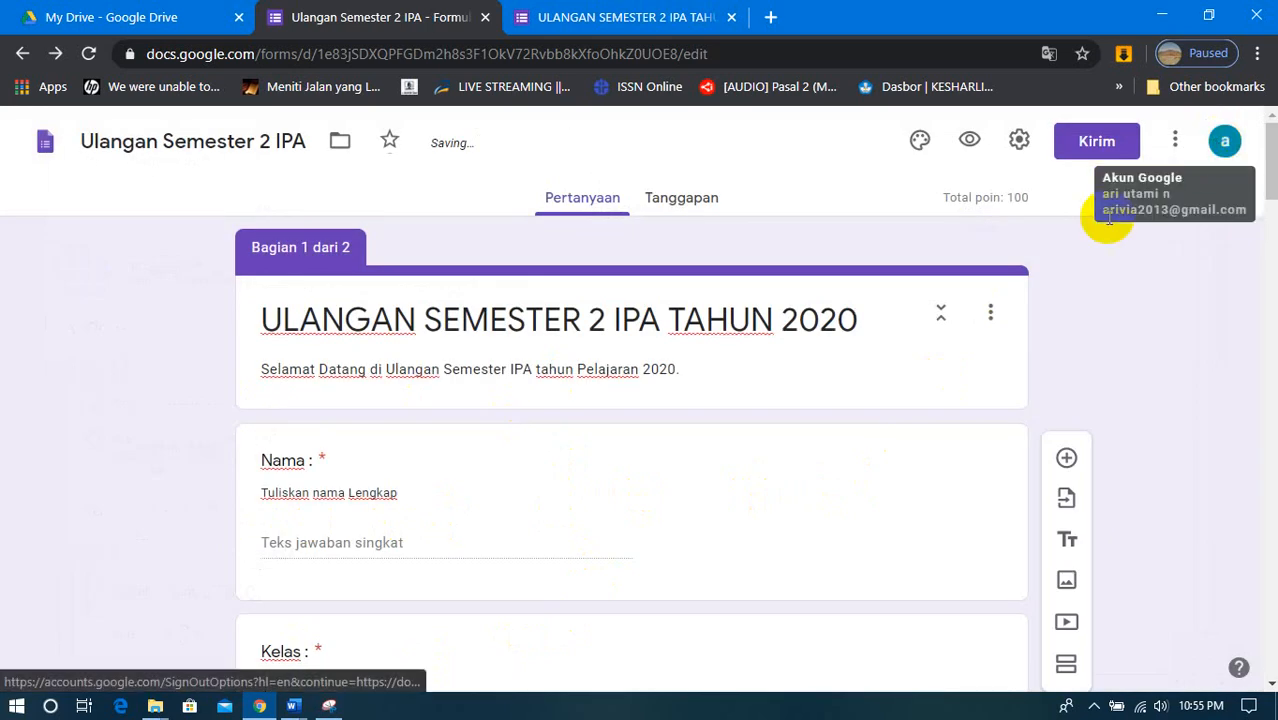
- Open a new preview of the form and close the older preview tab
{"action": "scroll", "coordinate": [570, 500], "scroll_direction": "down", "scroll_amount": 2}
{"action": "scroll", "coordinate": [572, 503], "scroll_direction": "up", "scroll_amount": 2}
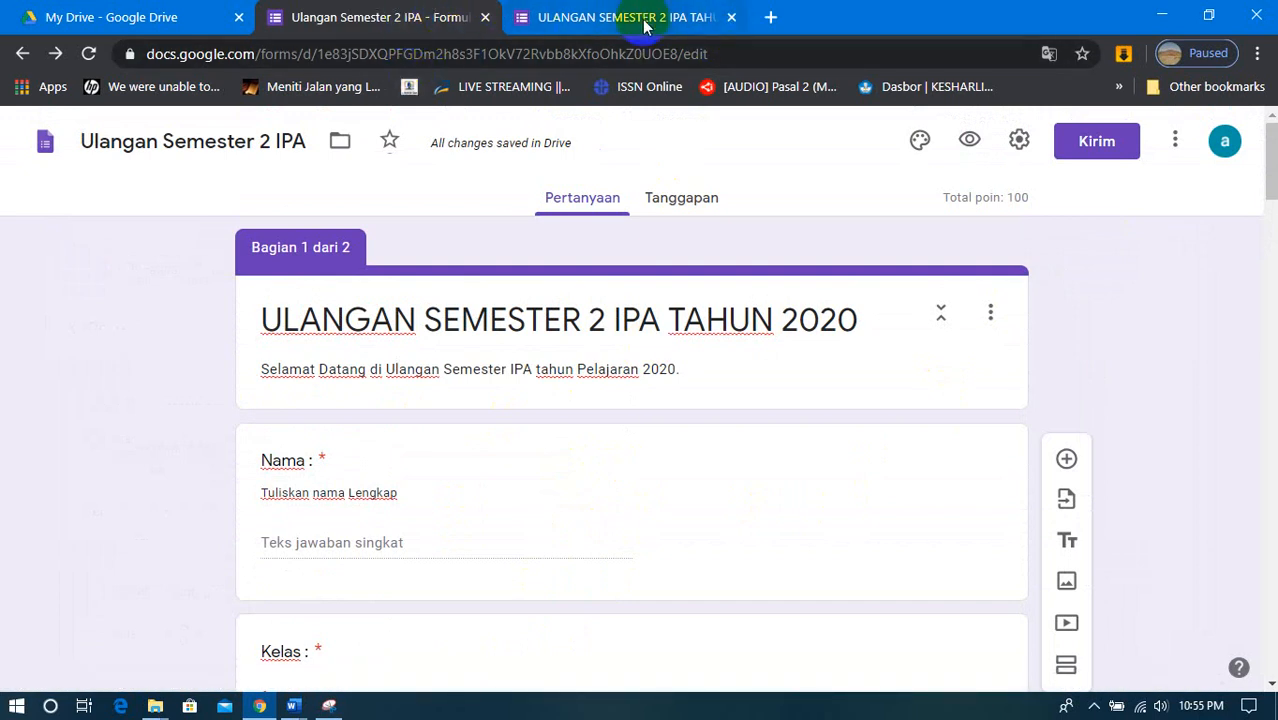
{"action": "left_click", "coordinate": [972, 140]}
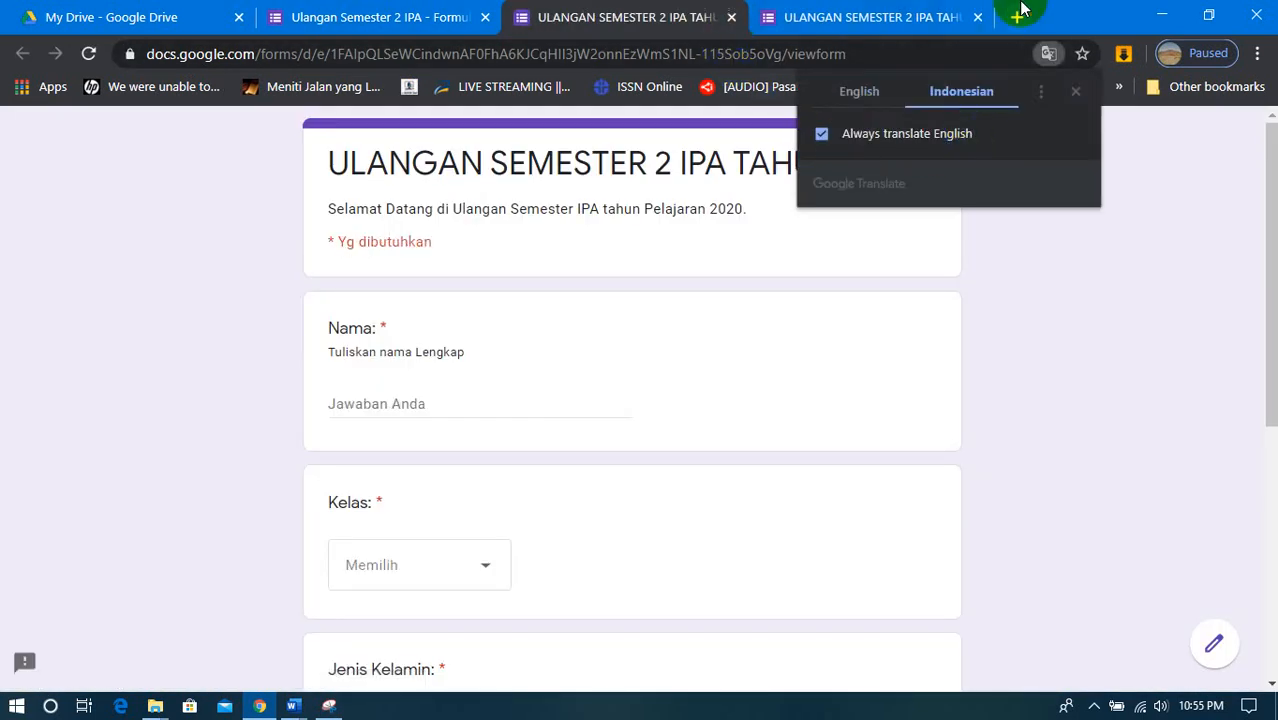
{"action": "left_click", "coordinate": [978, 18]}
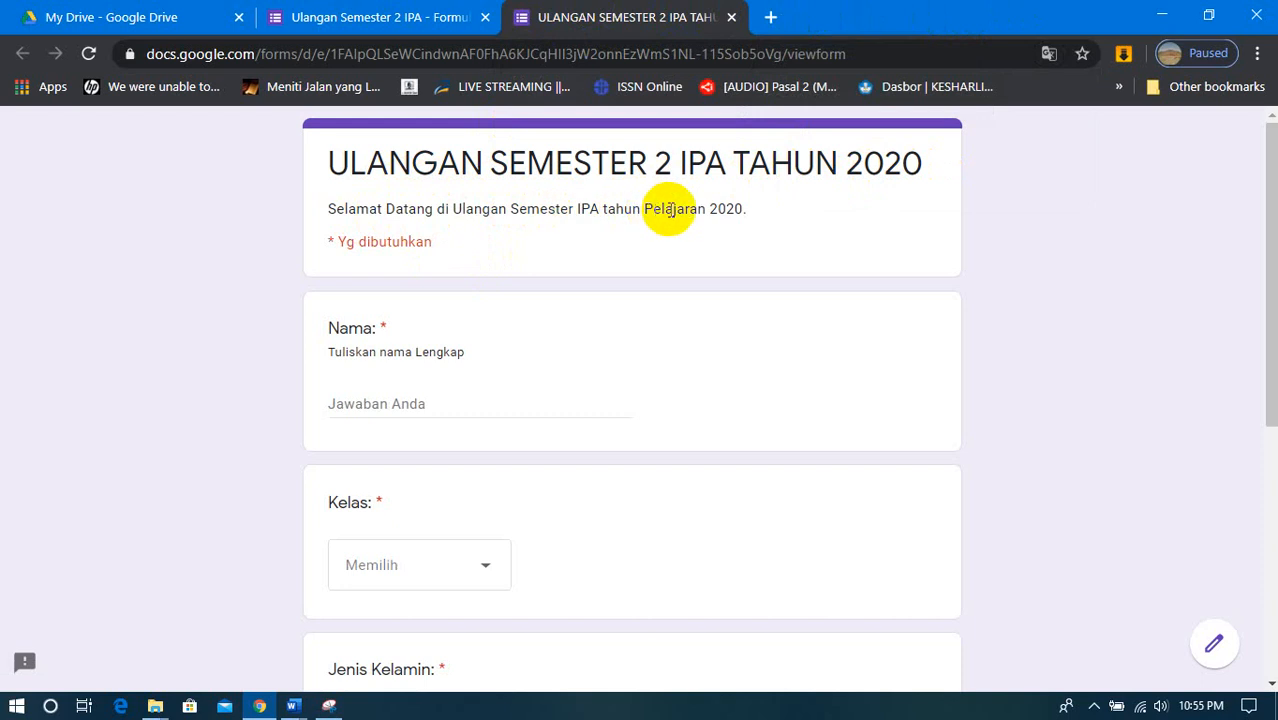
- Enter the respondent's full name in the previewed form's Nama question
{"action": "left_click", "coordinate": [411, 394]}
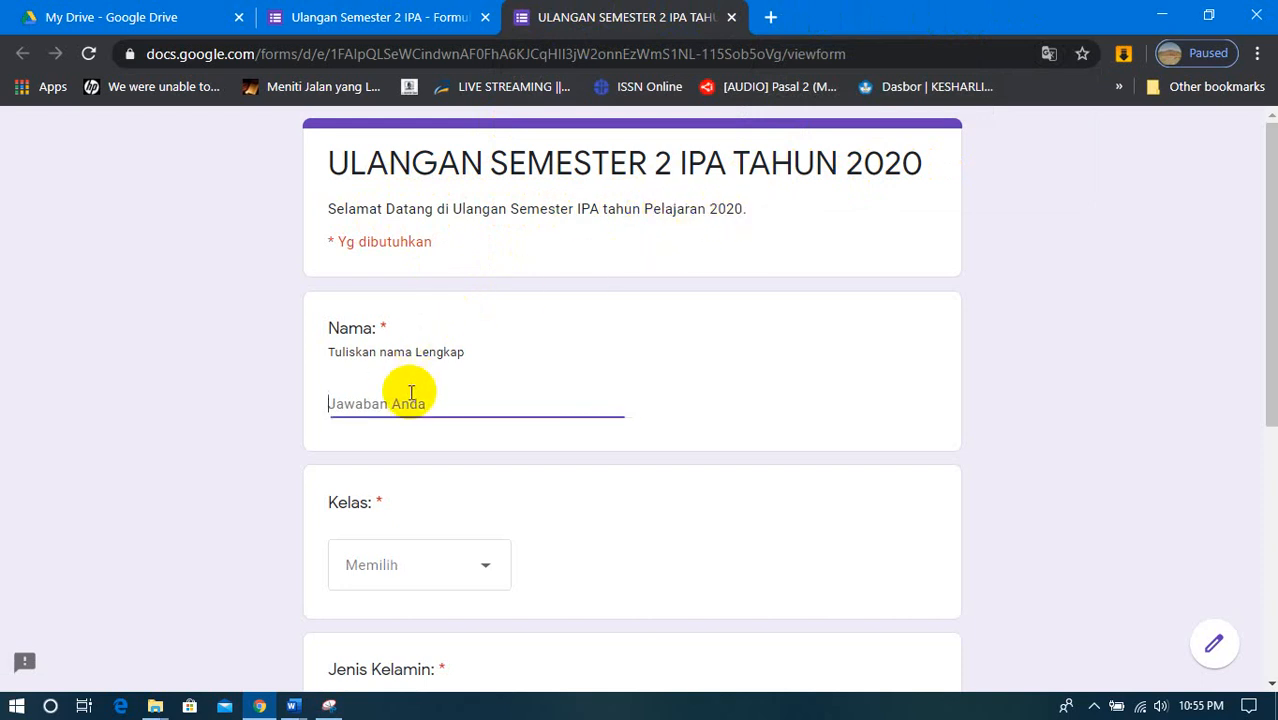
{"action": "type", "text": "N"}
{"action": "key", "text": "BackSpace"}
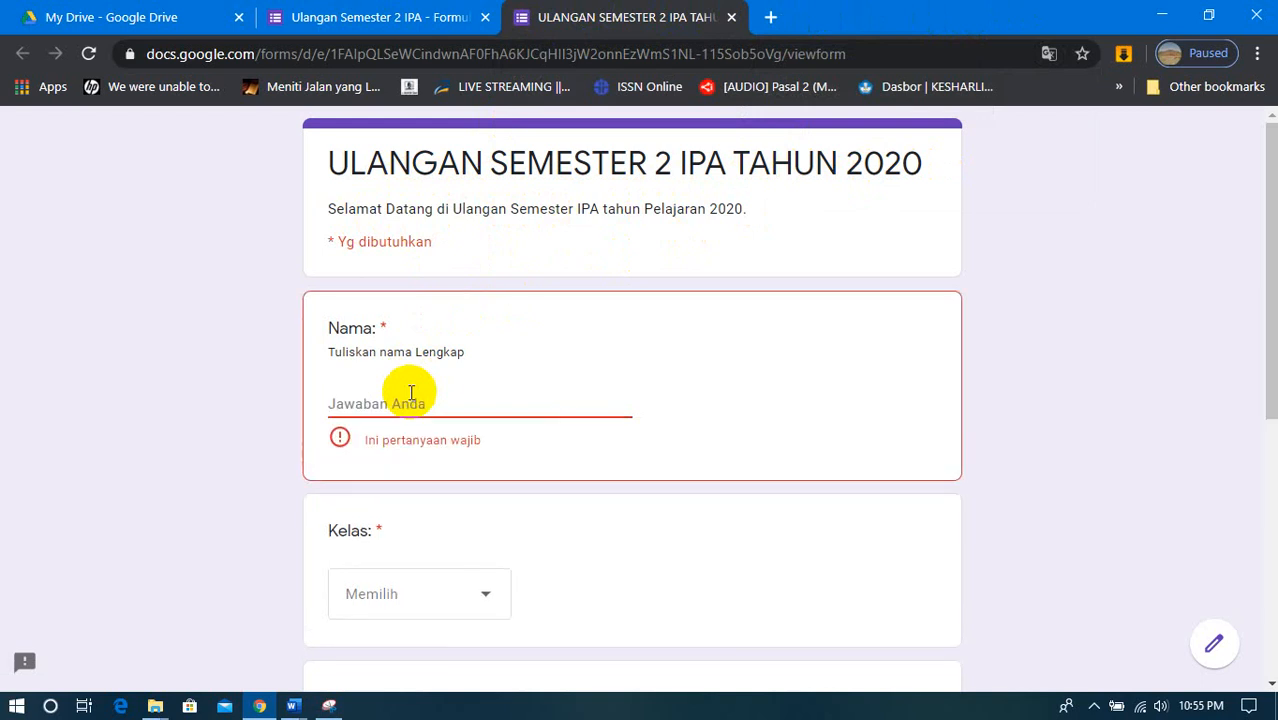
{"action": "type", "text": "aR"}
{"action": "key", "text": "BackSpace"}
{"action": "key", "text": "BackSpace"}
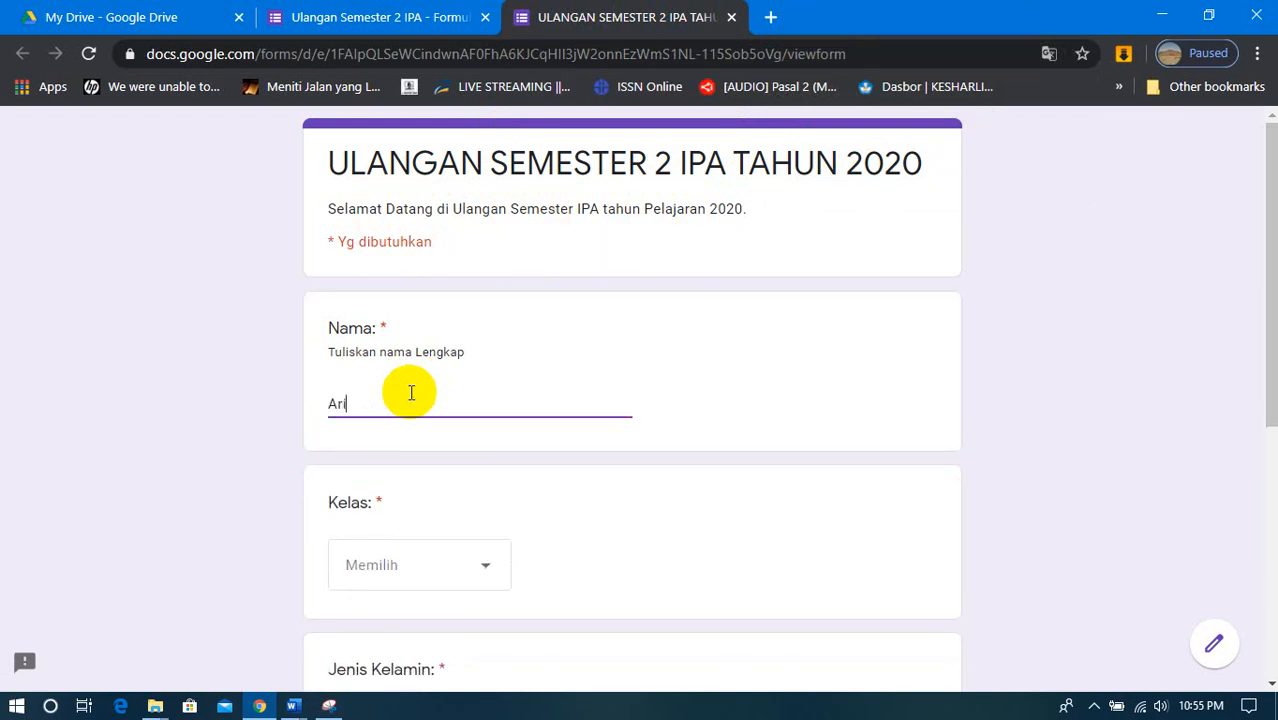
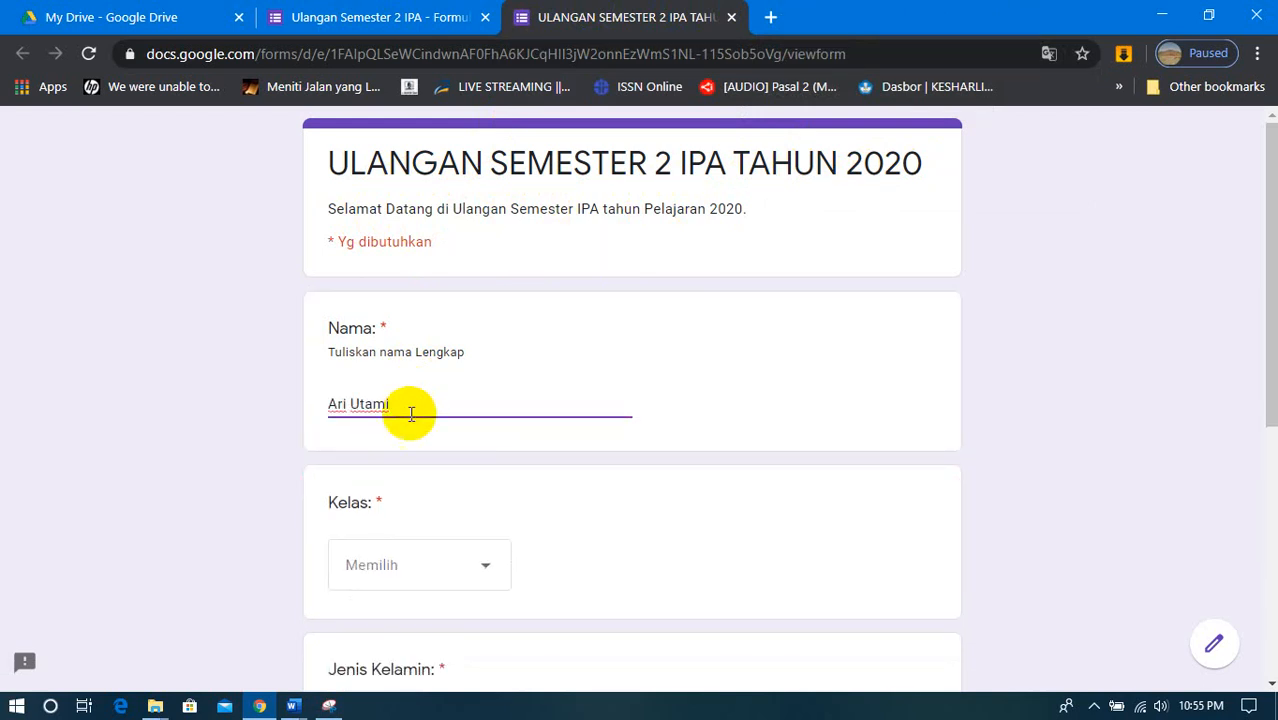
- Choose 7.1 as the Kelas answer and Laki-laki as the Jenis Kelamin answer
{"action": "scroll", "coordinate": [428, 430], "scroll_direction": "down", "scroll_amount": 3}
{"action": "left_click", "coordinate": [485, 256]}
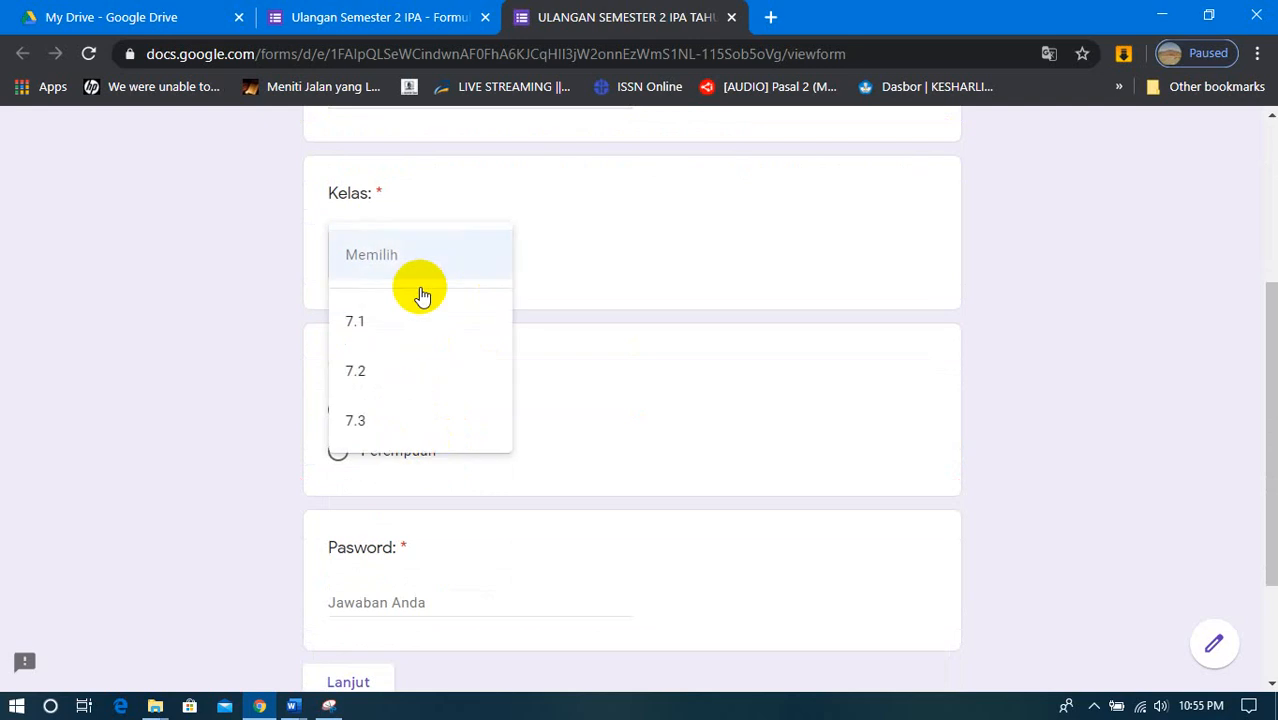
{"action": "left_click", "coordinate": [352, 328]}
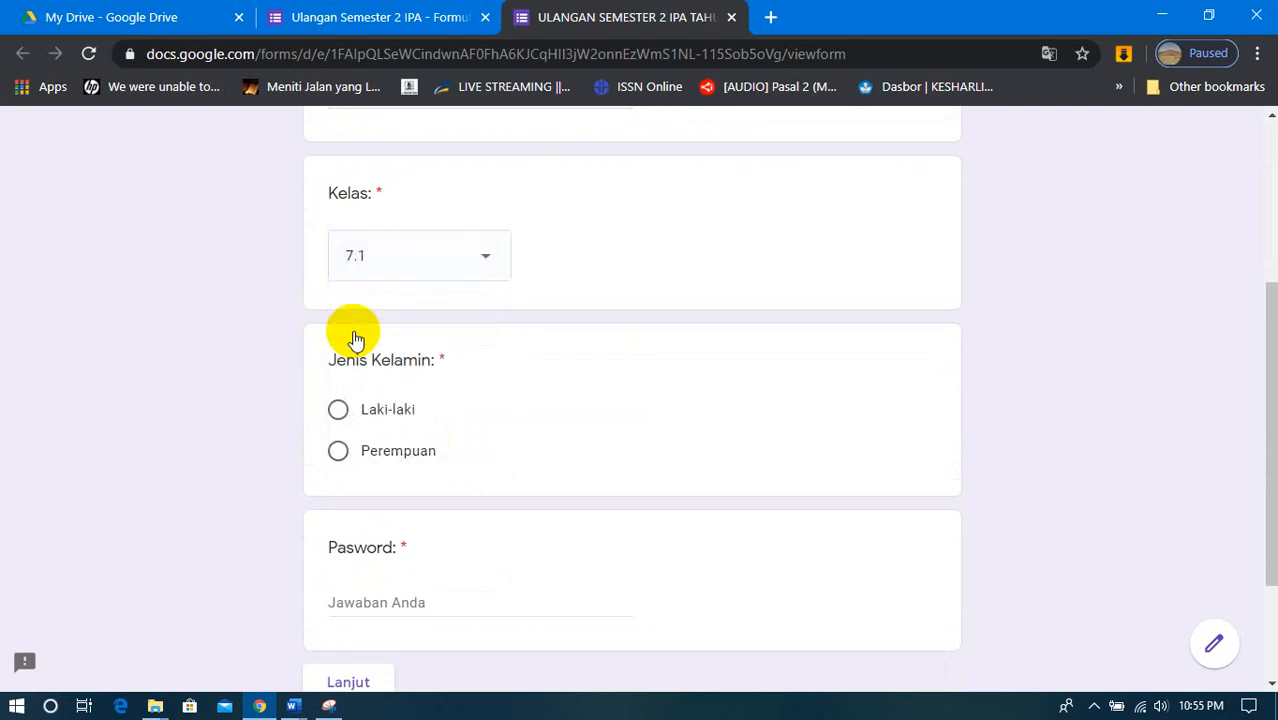
{"action": "left_click", "coordinate": [338, 409]}
- Try to continue to the next section with a test password in the Pasword question
{"action": "scroll", "coordinate": [346, 420], "scroll_direction": "down", "scroll_amount": 1}
{"action": "left_click", "coordinate": [364, 497]}
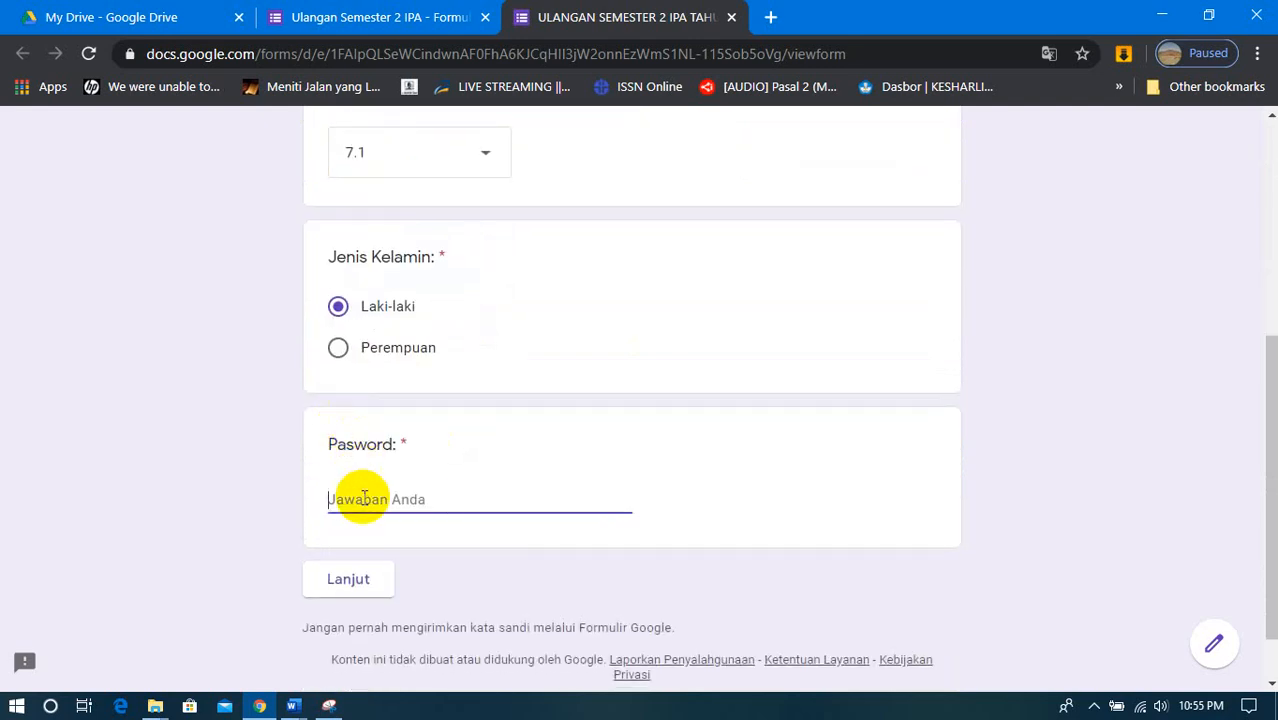
{"action": "type", "text": "ipa111"}
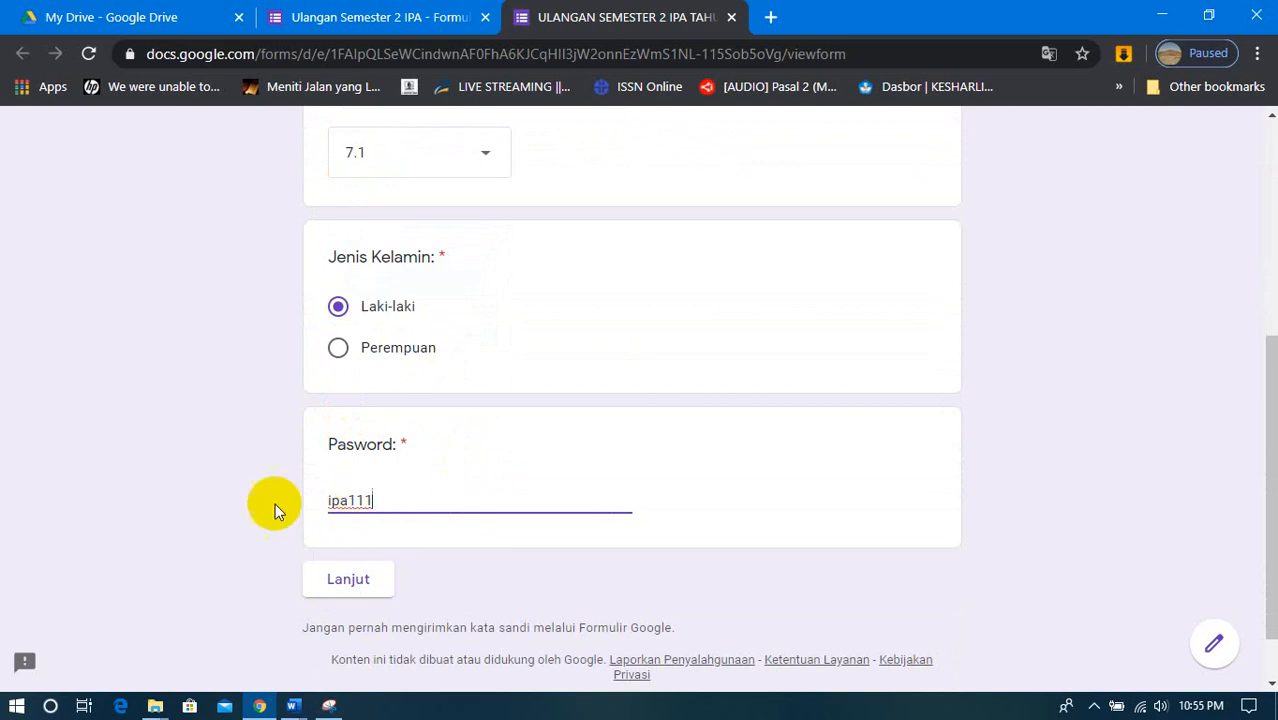
{"action": "left_click", "coordinate": [346, 578]}
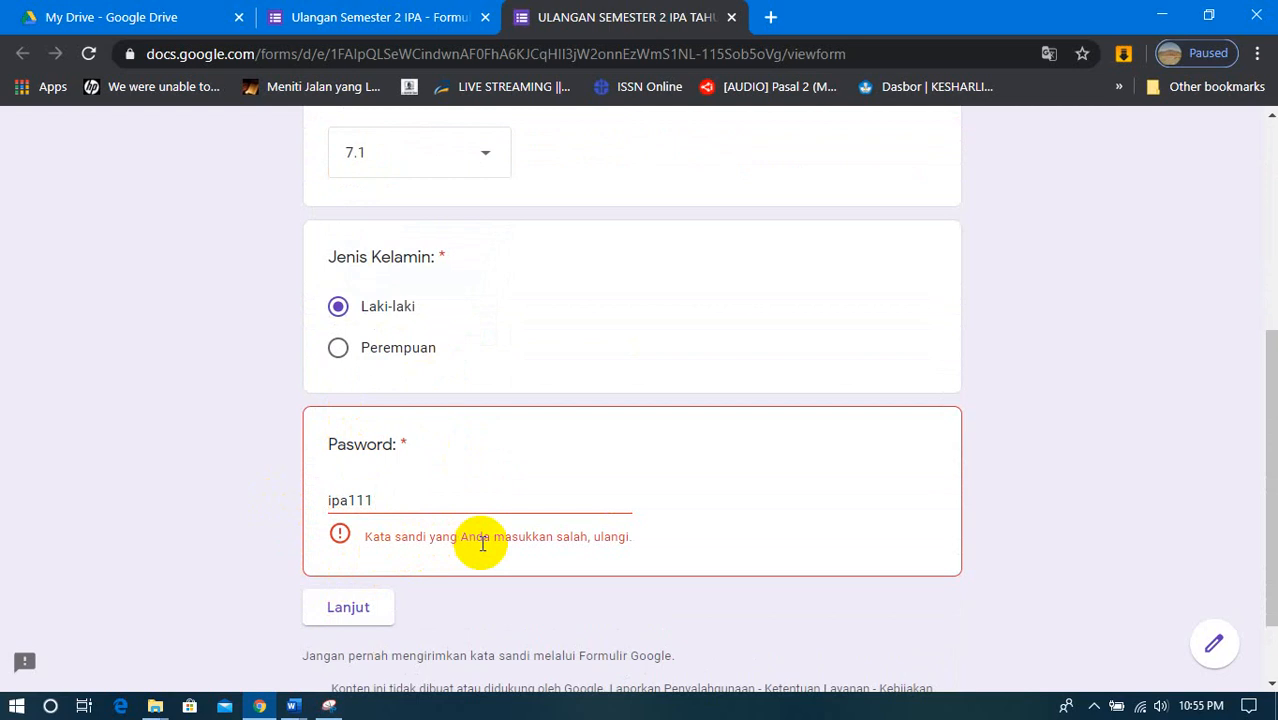
- Replace the Pasword answer with the form's valid password and continue to the SOAL PILIHAN GANDA section
{"action": "left_click", "coordinate": [404, 502]}
{"action": "key", "text": "BackSpace"}
{"action": "key", "text": "BackSpace"}
{"action": "key", "text": "BackSpace"}
{"action": "key", "text": "BackSpace"}
{"action": "key", "text": "BackSpace"}
{"action": "key", "text": "BackSpace"}
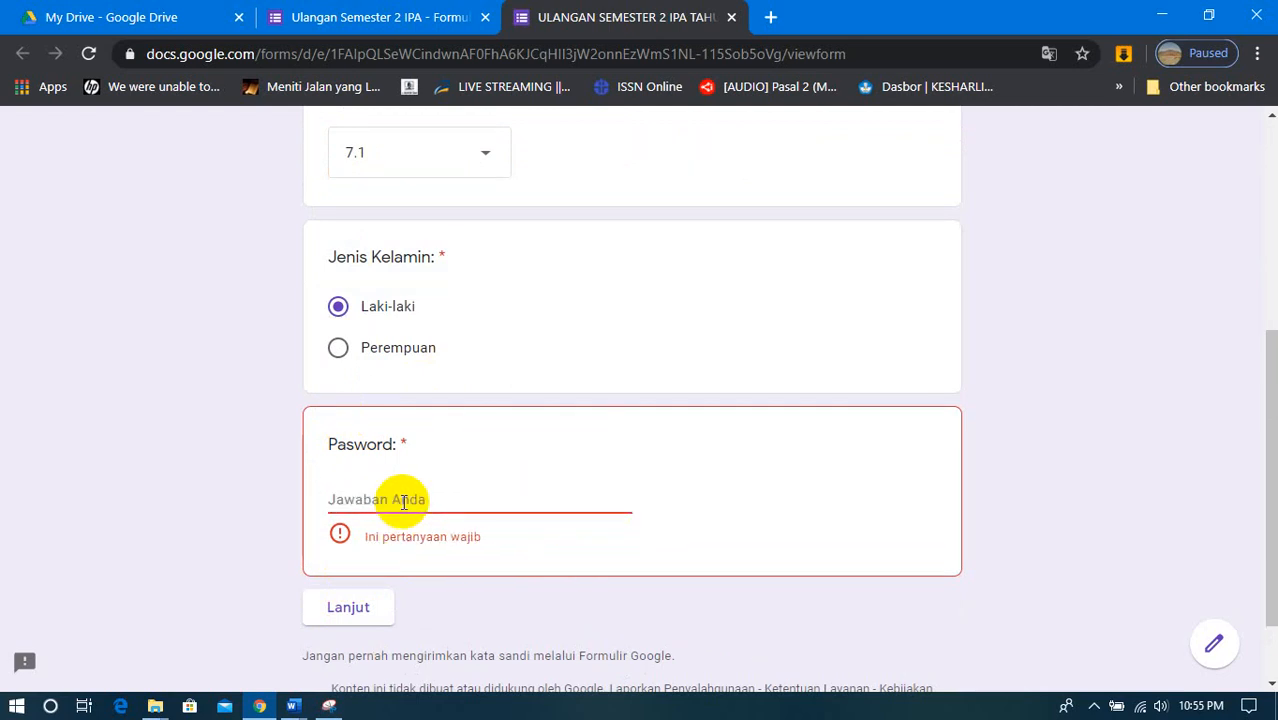
{"action": "type", "text": "iPA"}
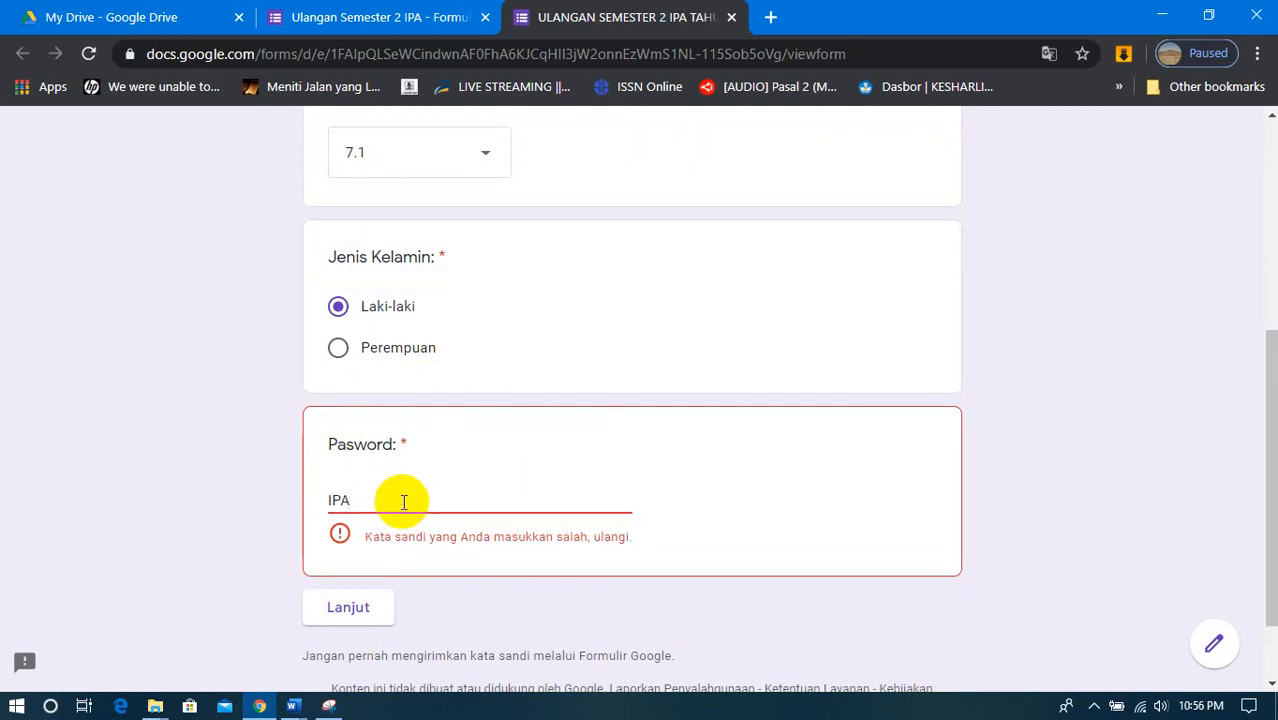
{"action": "type", "text": "123"}
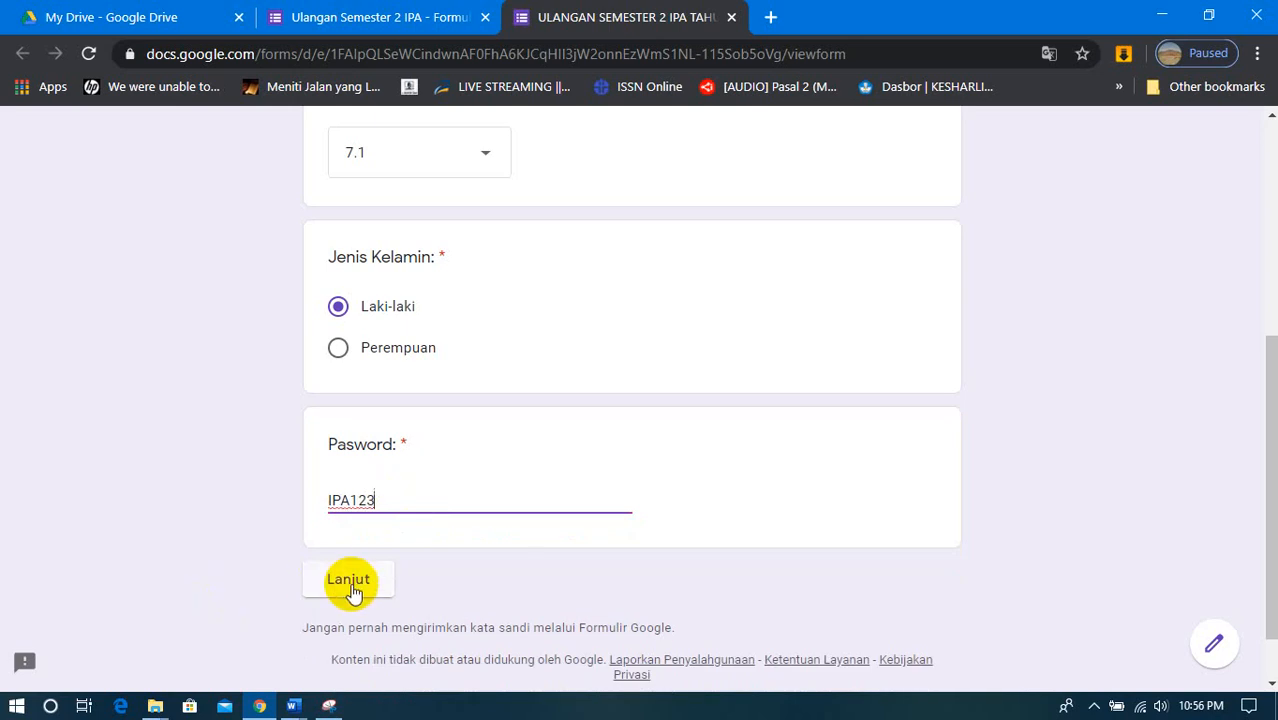
{"action": "left_click", "coordinate": [350, 580]}
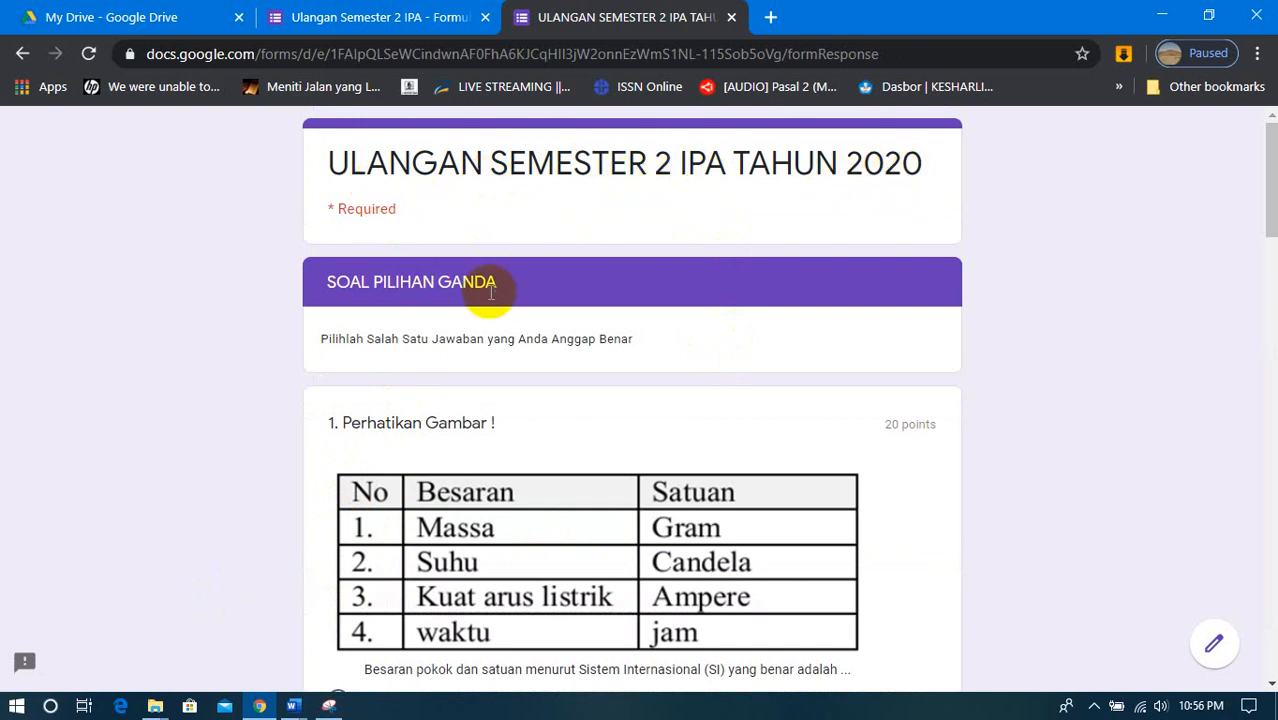
- Answer question 1, "Perhatikan Gambar !", with option "A. 1"
{"action": "scroll", "coordinate": [490, 295], "scroll_direction": "down", "scroll_amount": 3}
{"action": "scroll", "coordinate": [491, 302], "scroll_direction": "up", "scroll_amount": 1}
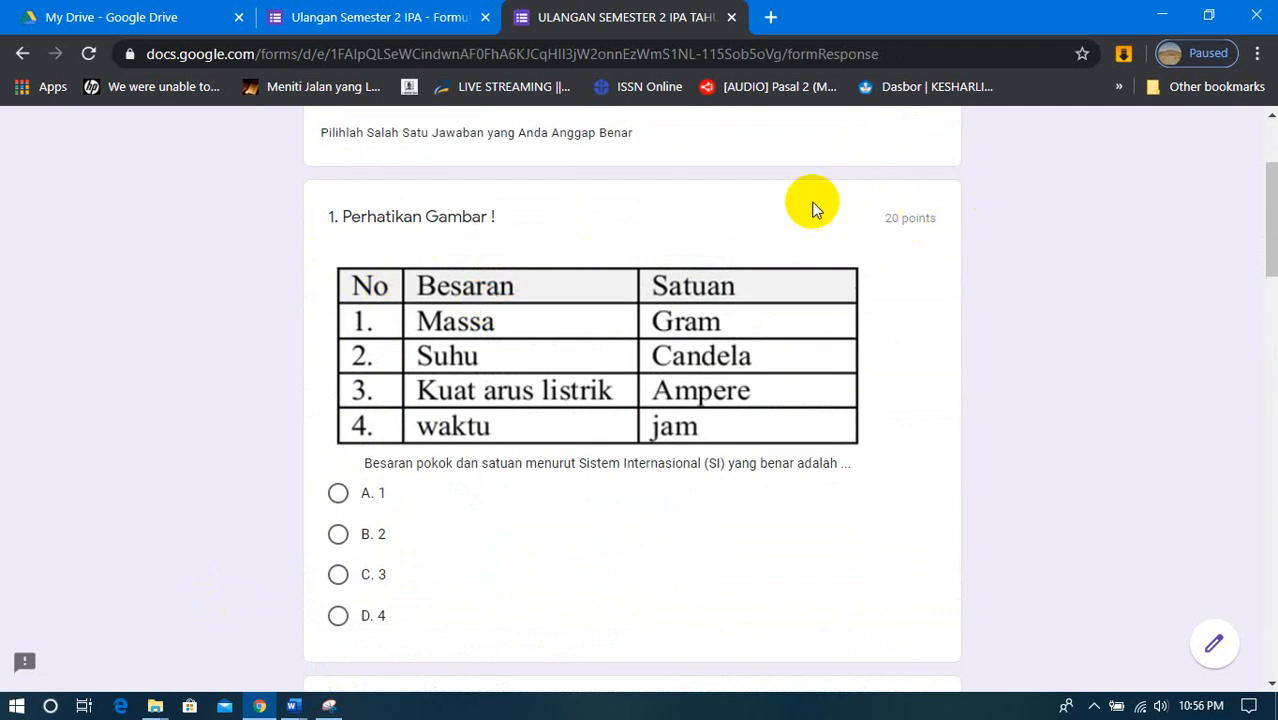
{"action": "left_click", "coordinate": [336, 495]}
{"action": "scroll", "coordinate": [335, 505], "scroll_direction": "down", "scroll_amount": 3}
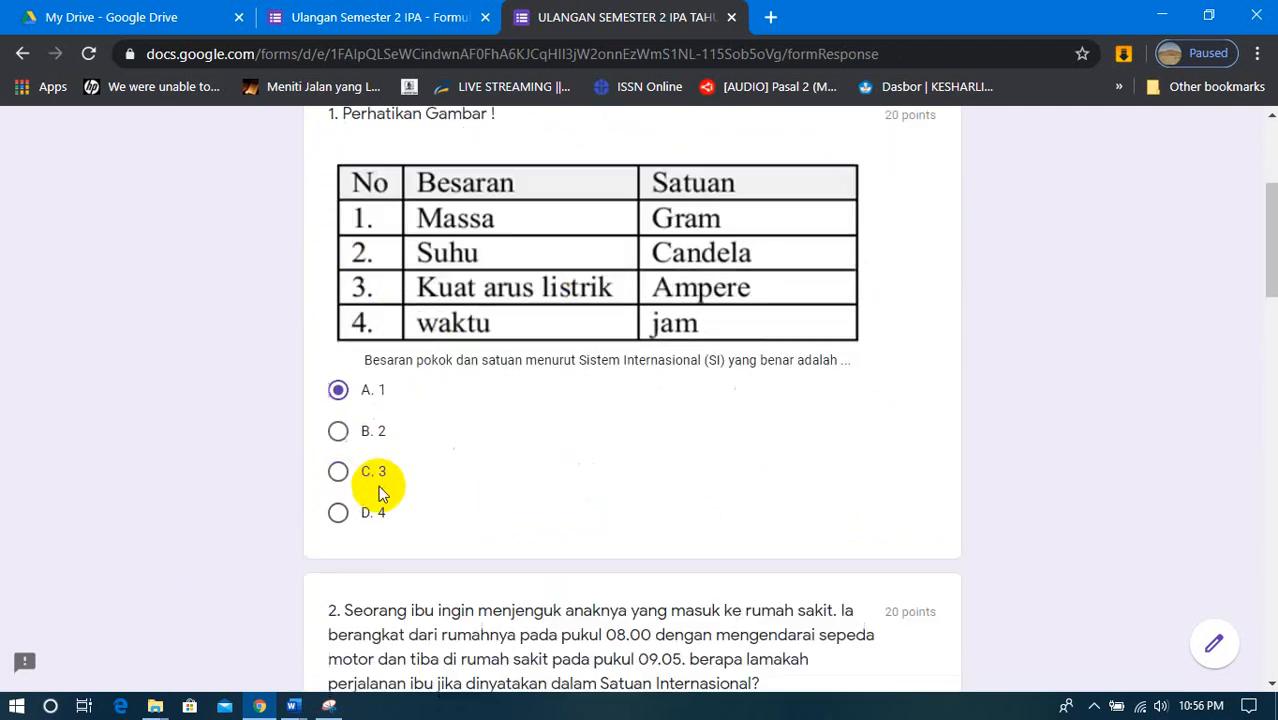
- Answer question 2 with "A. 3600 sekon", question 3 with "D. 4" and question 4 with "C. II dan III anggota crustacea"
{"action": "scroll", "coordinate": [373, 527], "scroll_direction": "down", "scroll_amount": 5}
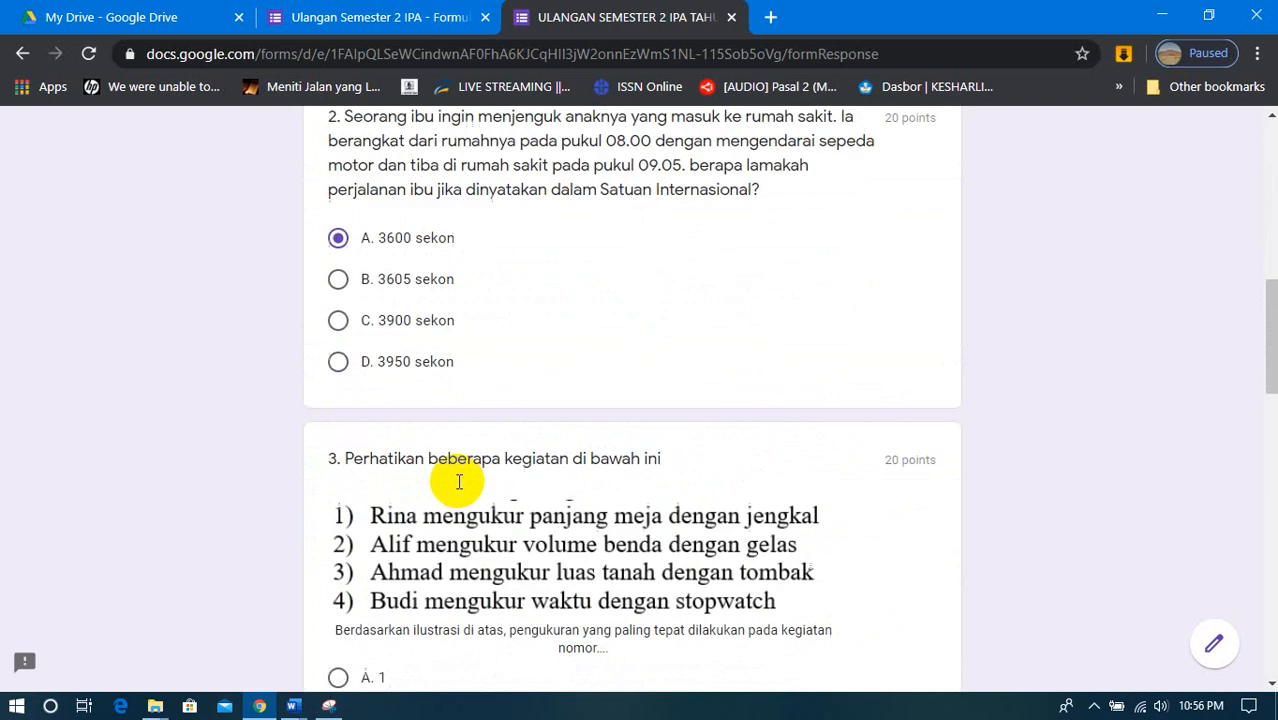
{"action": "left_click", "coordinate": [339, 575]}
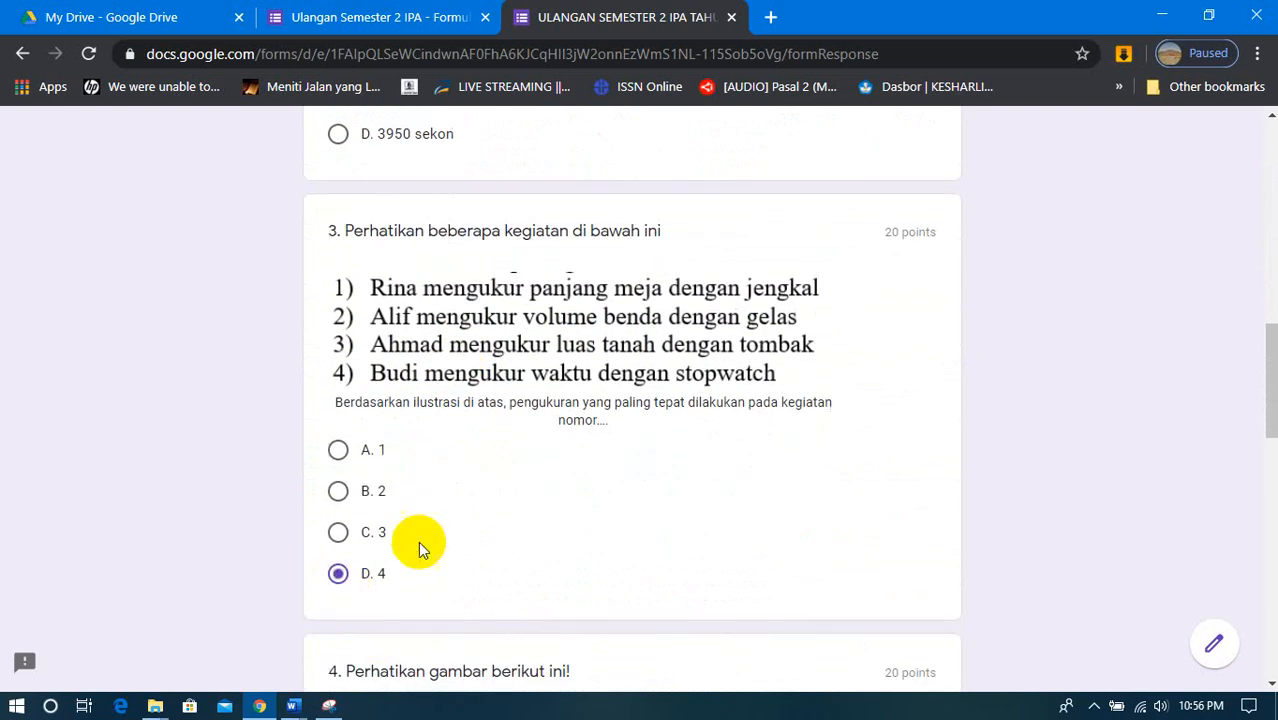
{"action": "scroll", "coordinate": [422, 542], "scroll_direction": "down", "scroll_amount": 5}
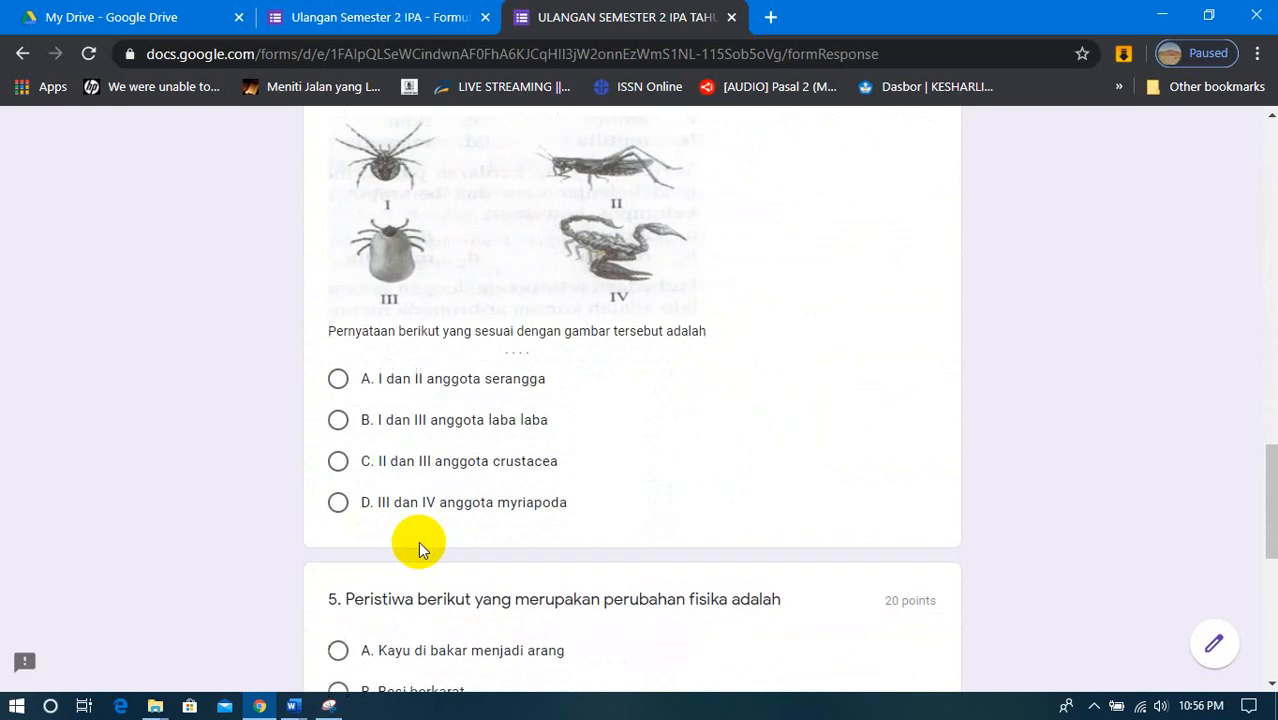
{"action": "left_click", "coordinate": [341, 468]}
- Answer question 5, about perubahan fisika, with option "D. Gula larut dalam air"
{"action": "scroll", "coordinate": [499, 480], "scroll_direction": "down", "scroll_amount": 3}
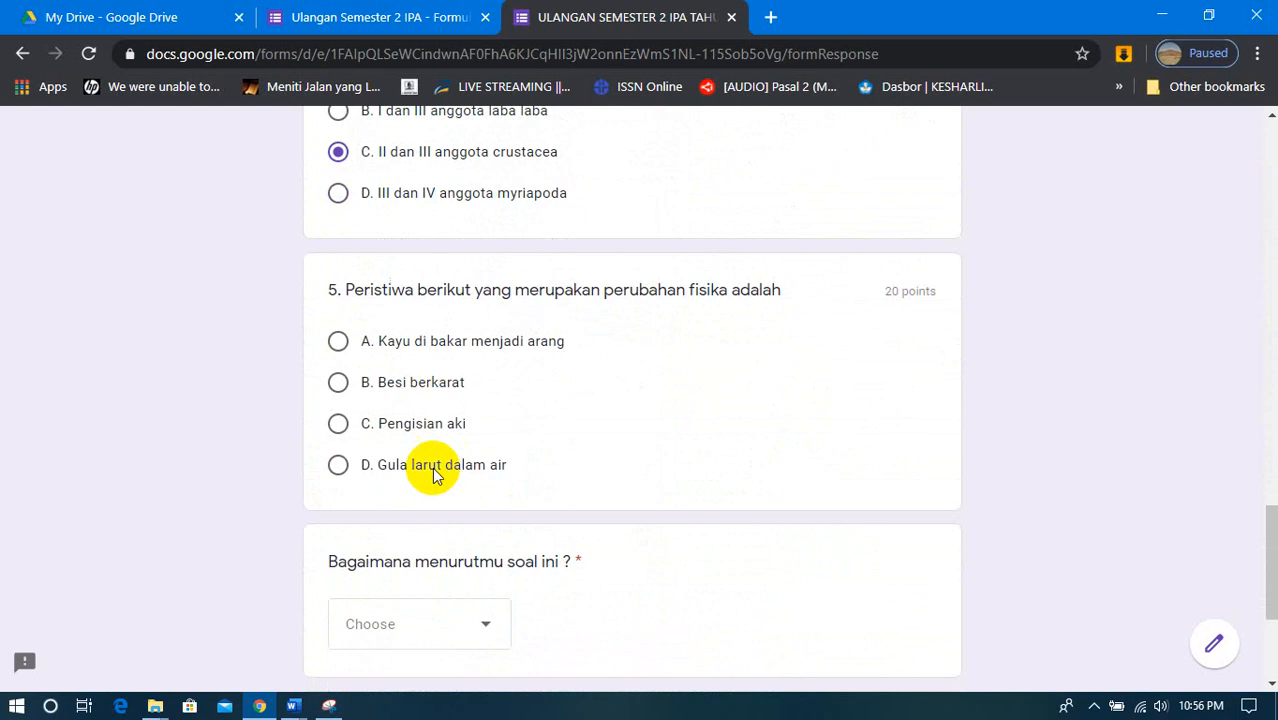
{"action": "scroll", "coordinate": [477, 456], "scroll_direction": "up", "scroll_amount": 4}
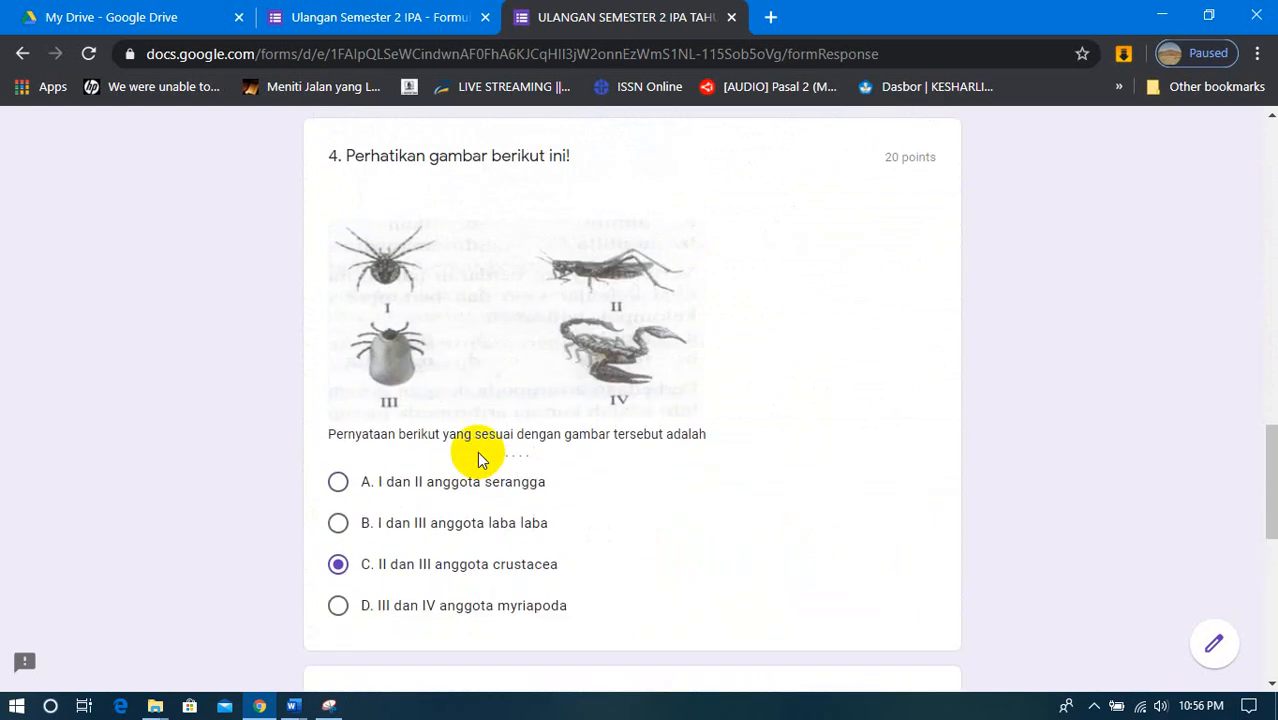
{"action": "scroll", "coordinate": [477, 456], "scroll_direction": "down", "scroll_amount": 4}
{"action": "left_click", "coordinate": [339, 467]}
- Choose Mudah for "Bagaimana menurutmu soal ini ?" and submit the quiz
{"action": "scroll", "coordinate": [590, 476], "scroll_direction": "down", "scroll_amount": 3}
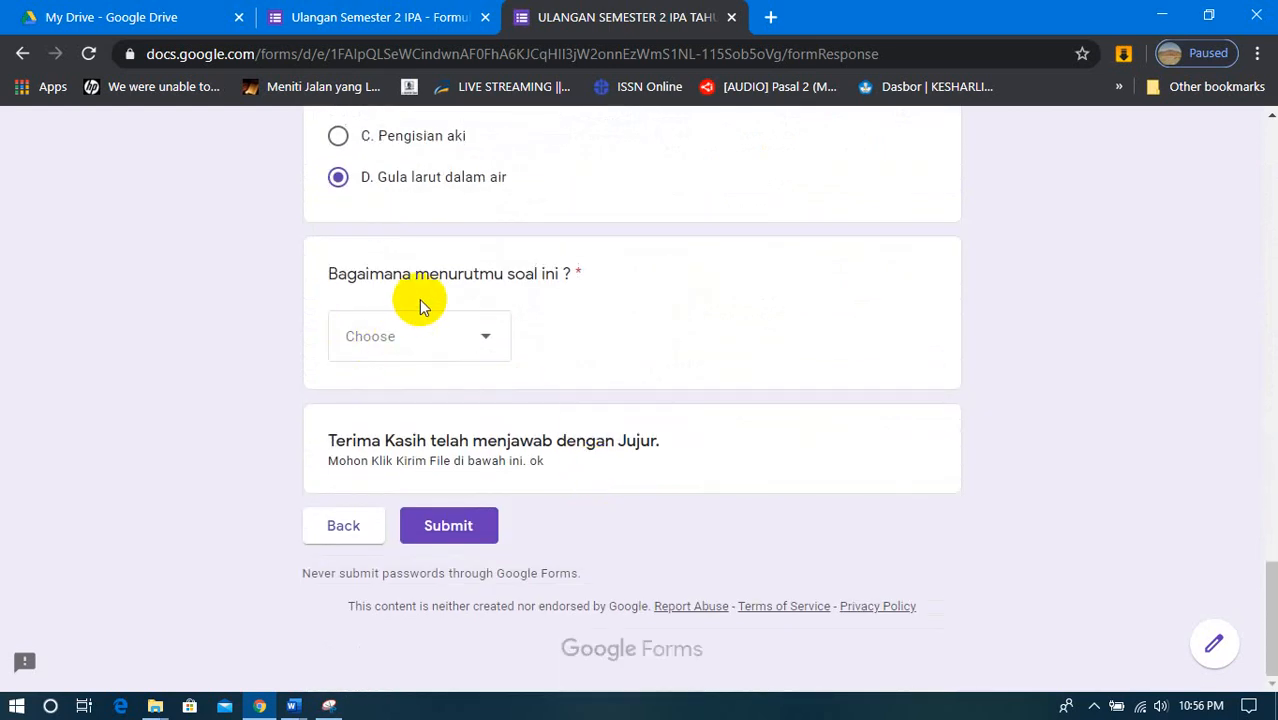
{"action": "left_click", "coordinate": [489, 337]}
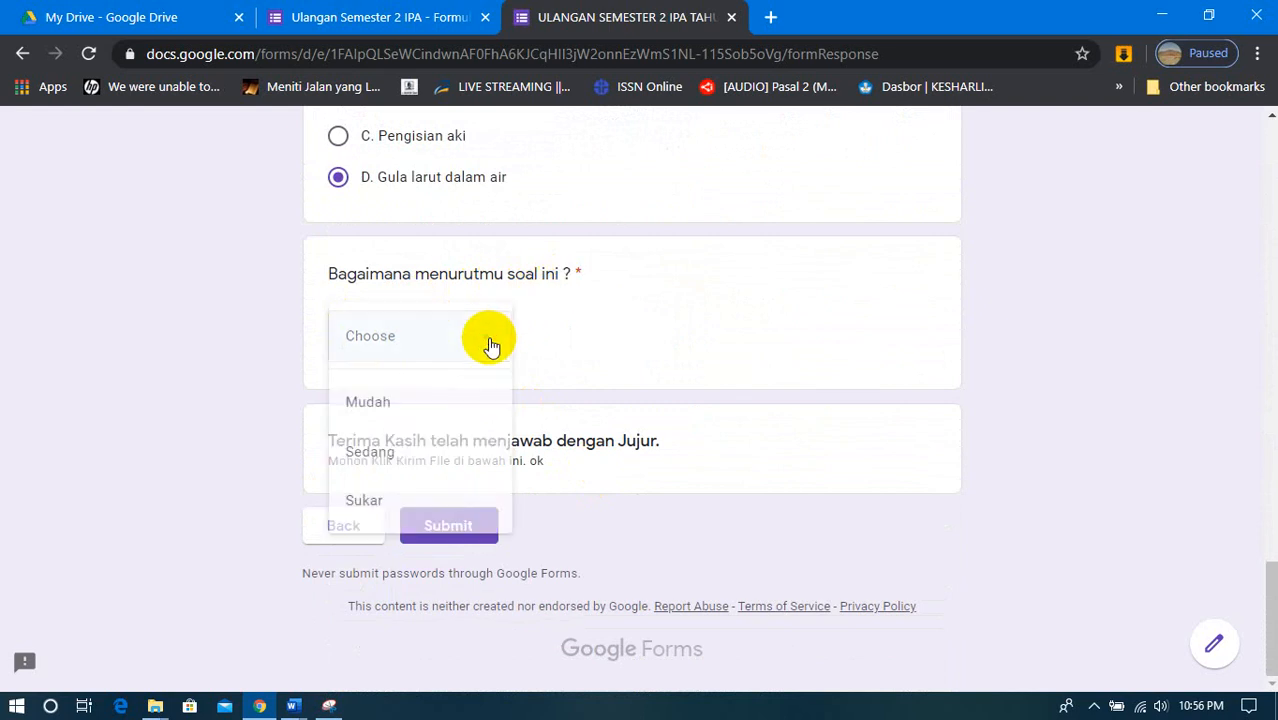
{"action": "left_click", "coordinate": [379, 415]}
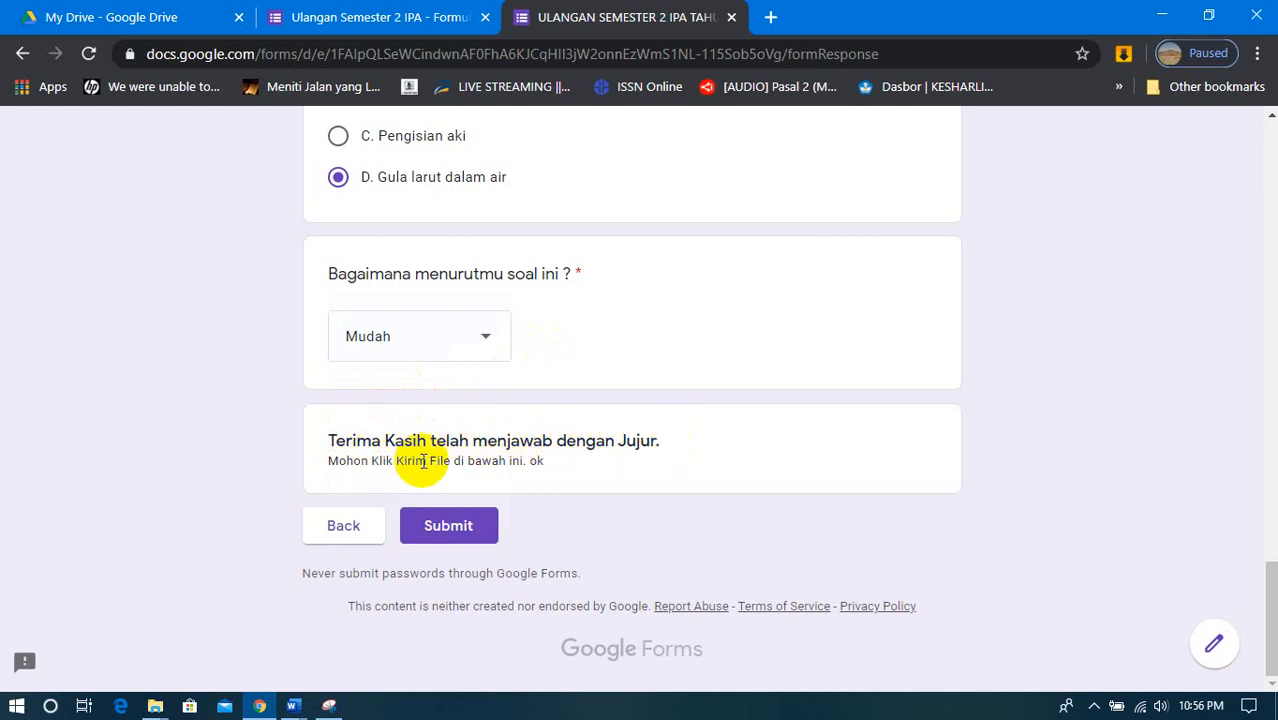
{"action": "left_click", "coordinate": [450, 528]}
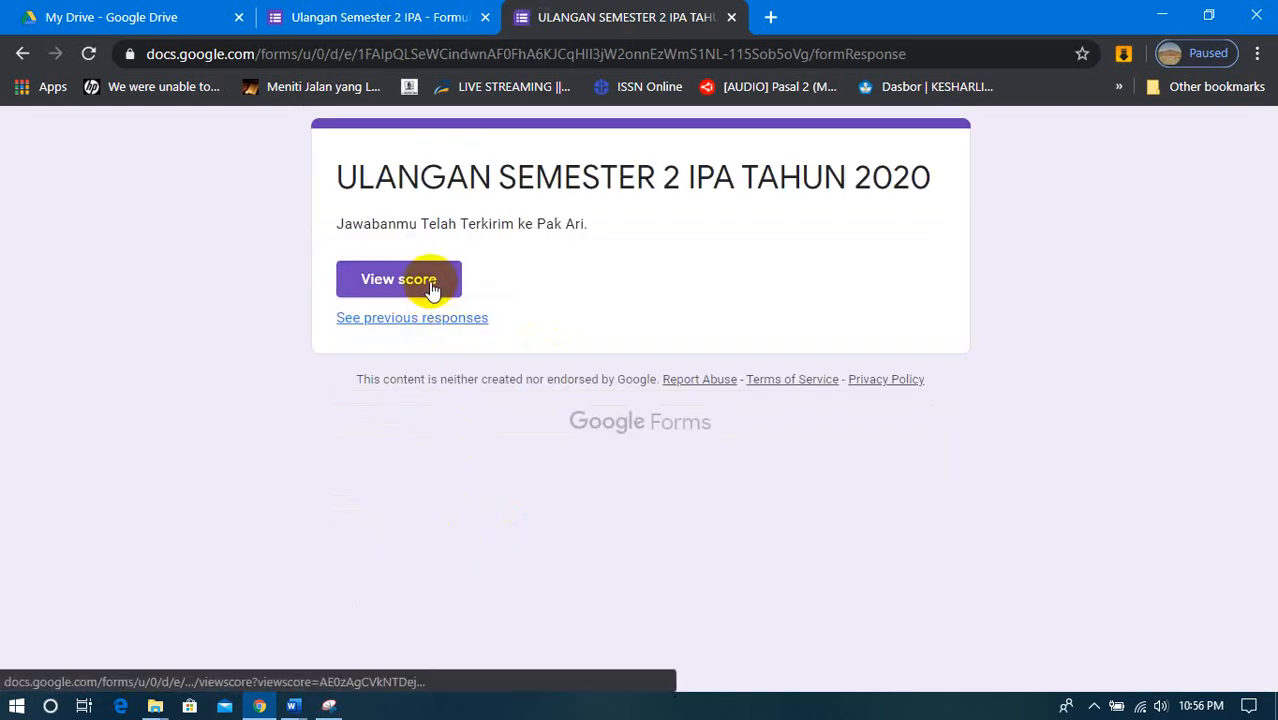
- View the score of the submitted quiz and examine the points given for each answer, dismissing the translation offer
{"action": "left_click", "coordinate": [432, 289]}
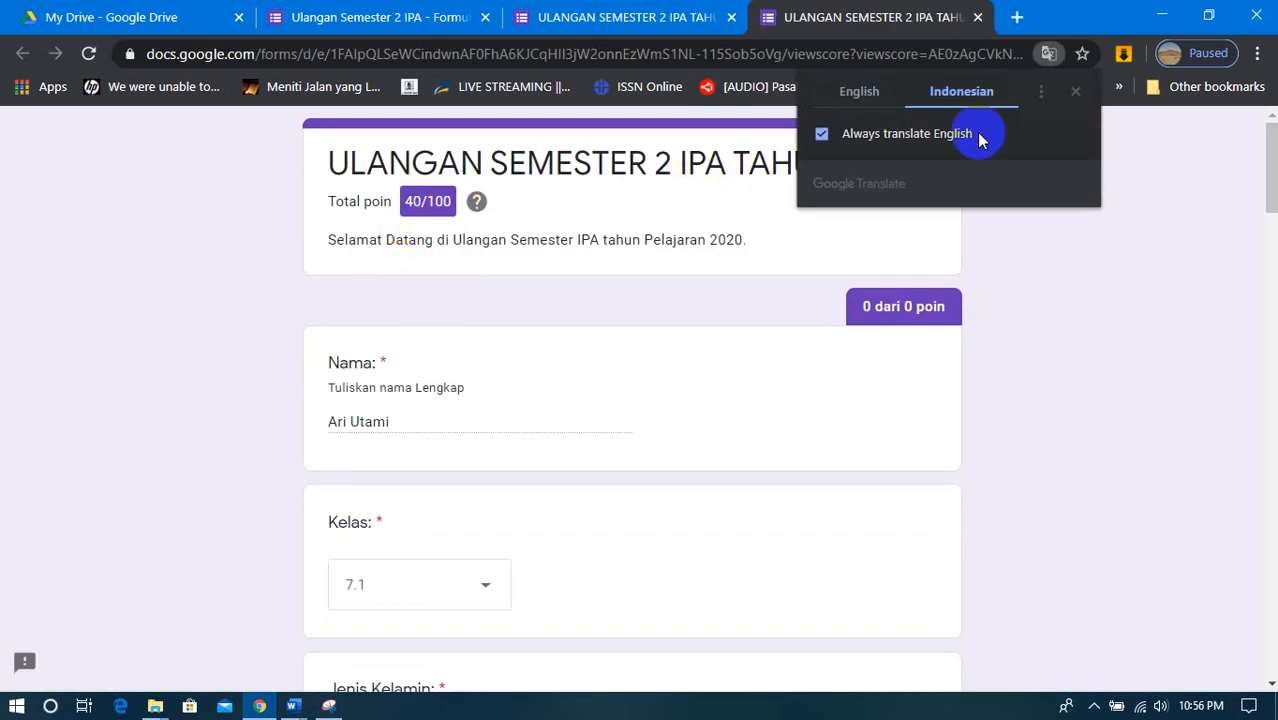
{"action": "left_click", "coordinate": [1071, 93]}
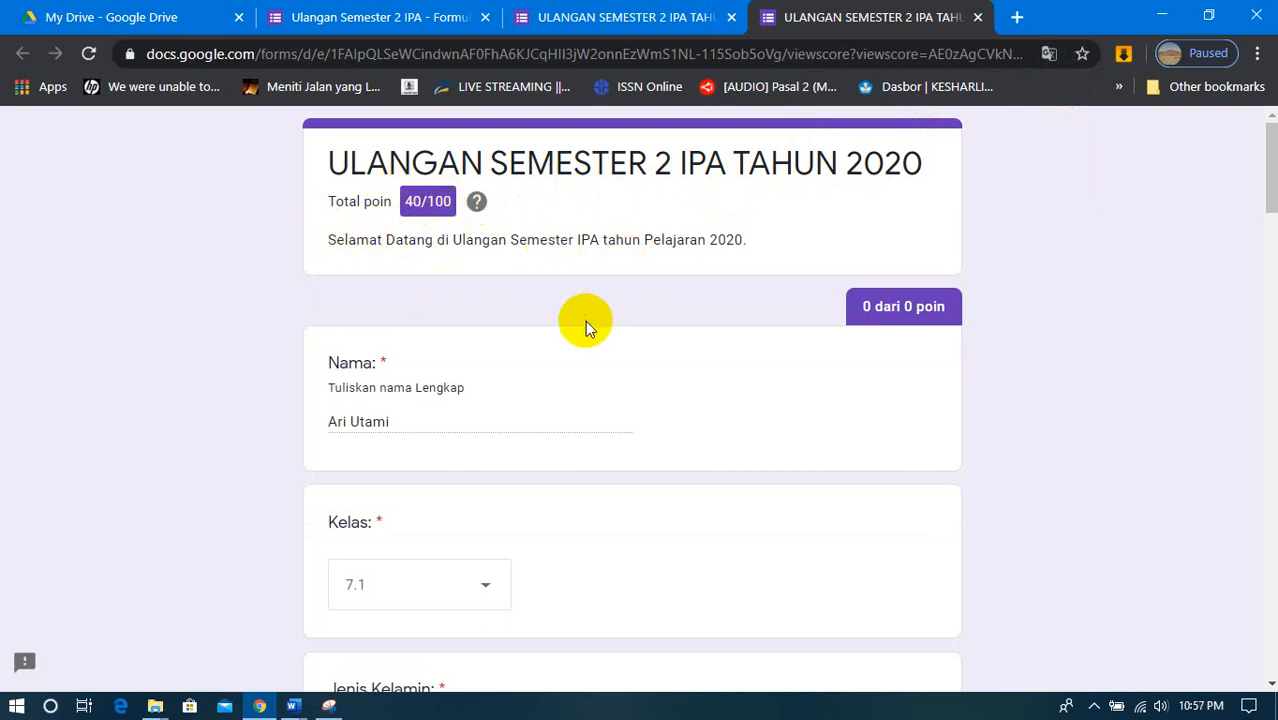
{"action": "scroll", "coordinate": [574, 325], "scroll_direction": "down", "scroll_amount": 5}
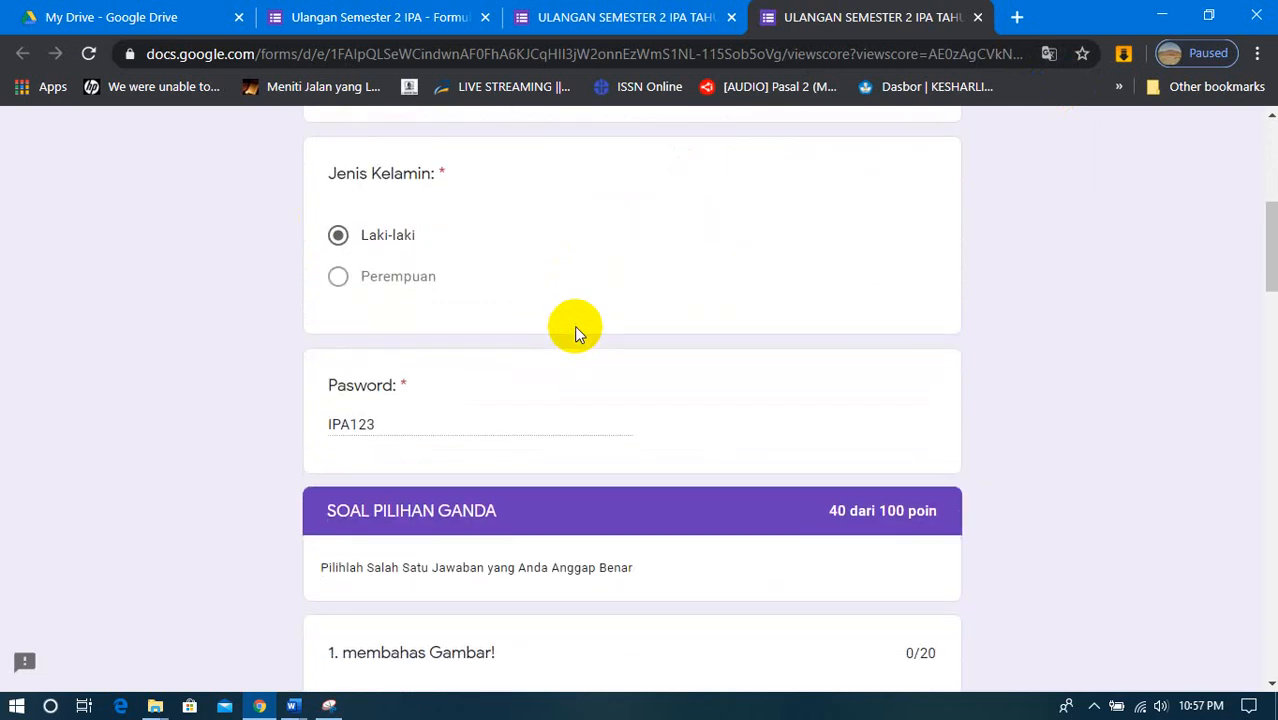
{"action": "scroll", "coordinate": [574, 325], "scroll_direction": "down", "scroll_amount": 7}
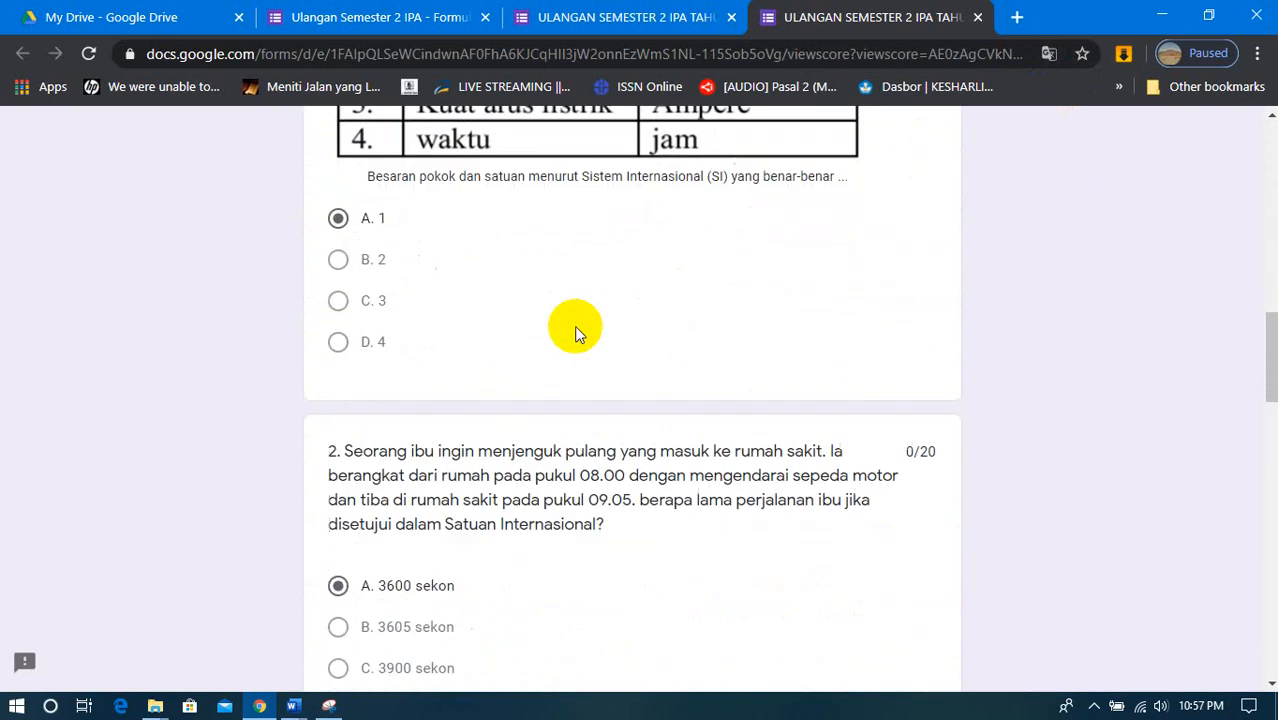
{"action": "scroll", "coordinate": [574, 325], "scroll_direction": "down", "scroll_amount": 14}
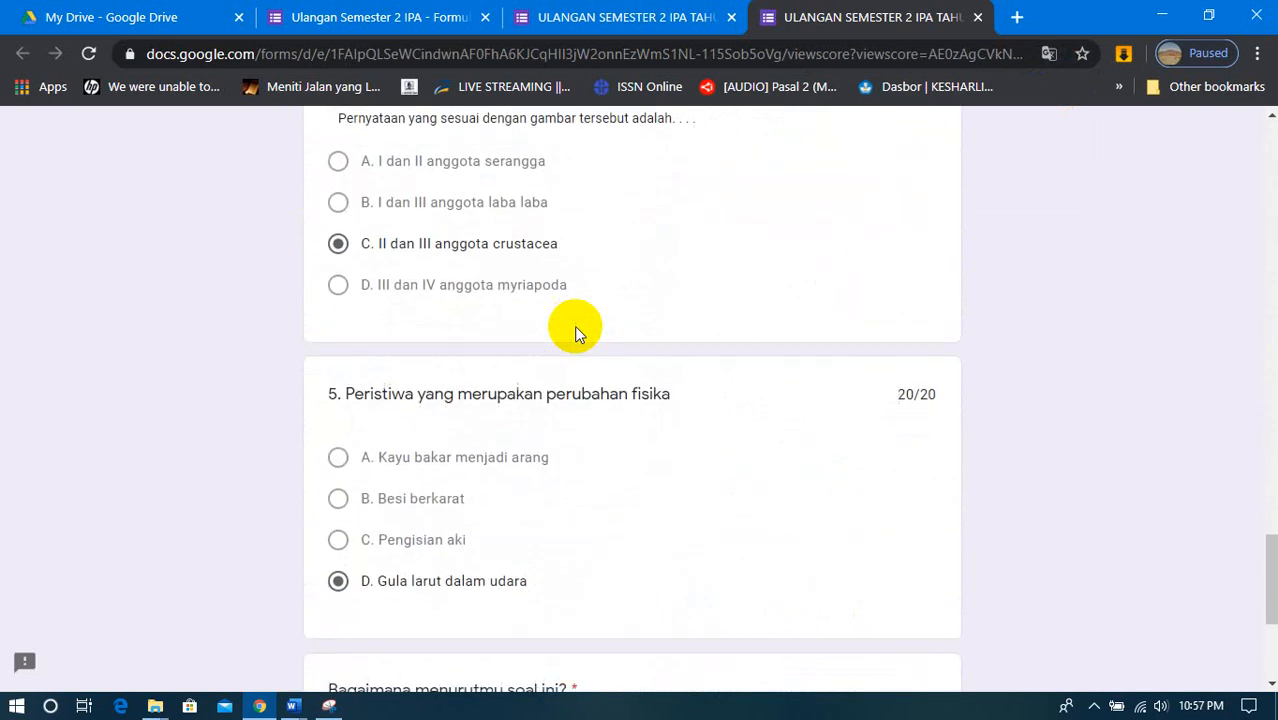
{"action": "scroll", "coordinate": [574, 325], "scroll_direction": "down", "scroll_amount": 3}
{"action": "scroll", "coordinate": [574, 325], "scroll_direction": "up", "scroll_amount": 12}
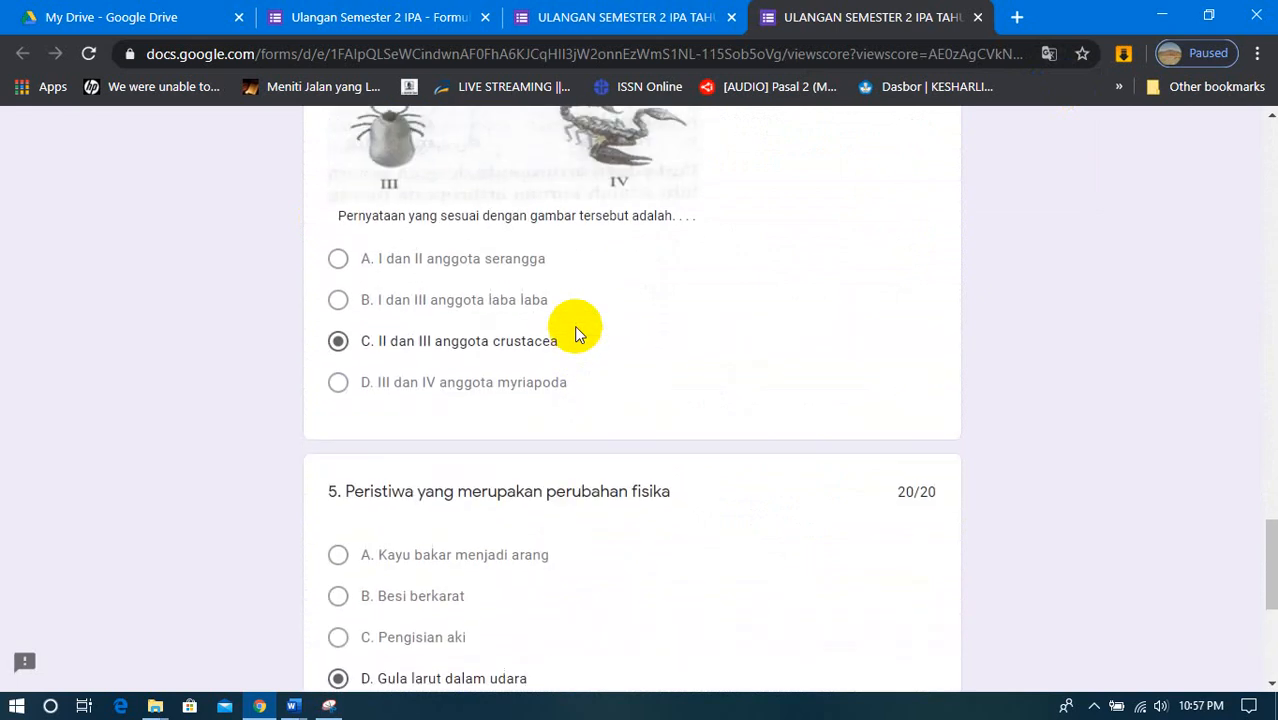
{"action": "scroll", "coordinate": [574, 325], "scroll_direction": "up", "scroll_amount": 9}
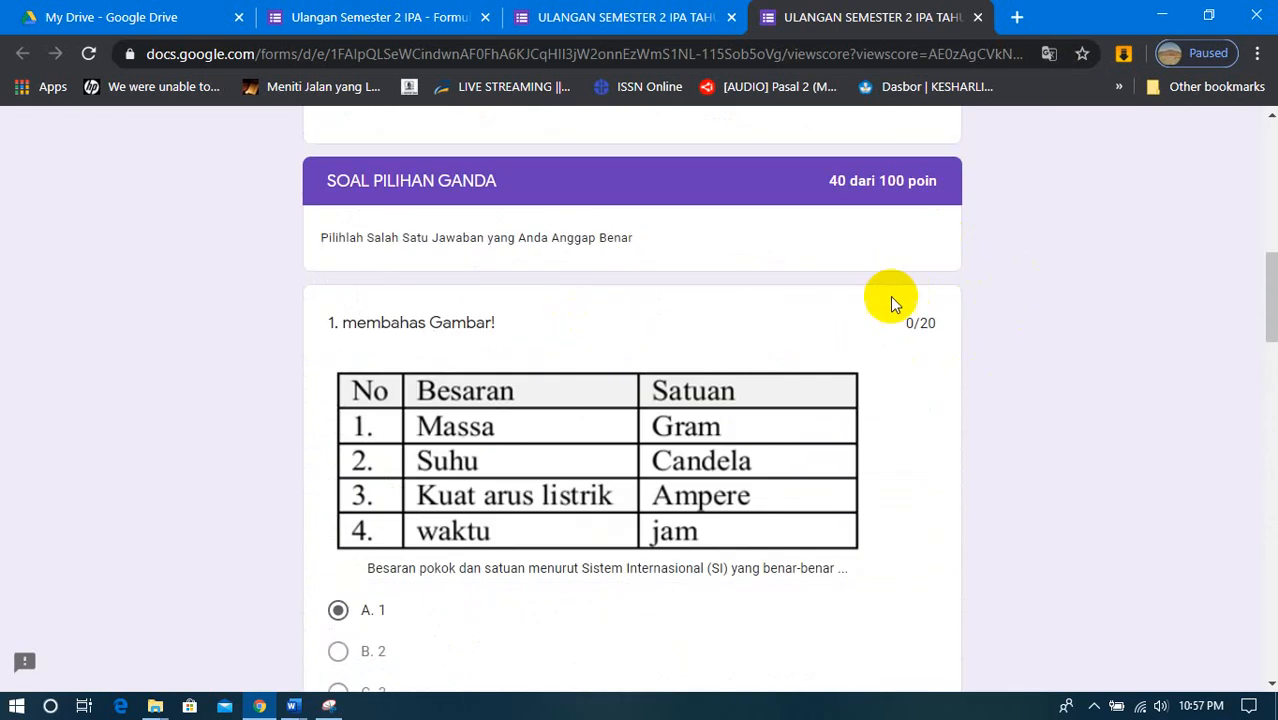
{"action": "scroll", "coordinate": [470, 388], "scroll_direction": "down", "scroll_amount": 10}
{"action": "scroll", "coordinate": [481, 393], "scroll_direction": "down", "scroll_amount": 10}
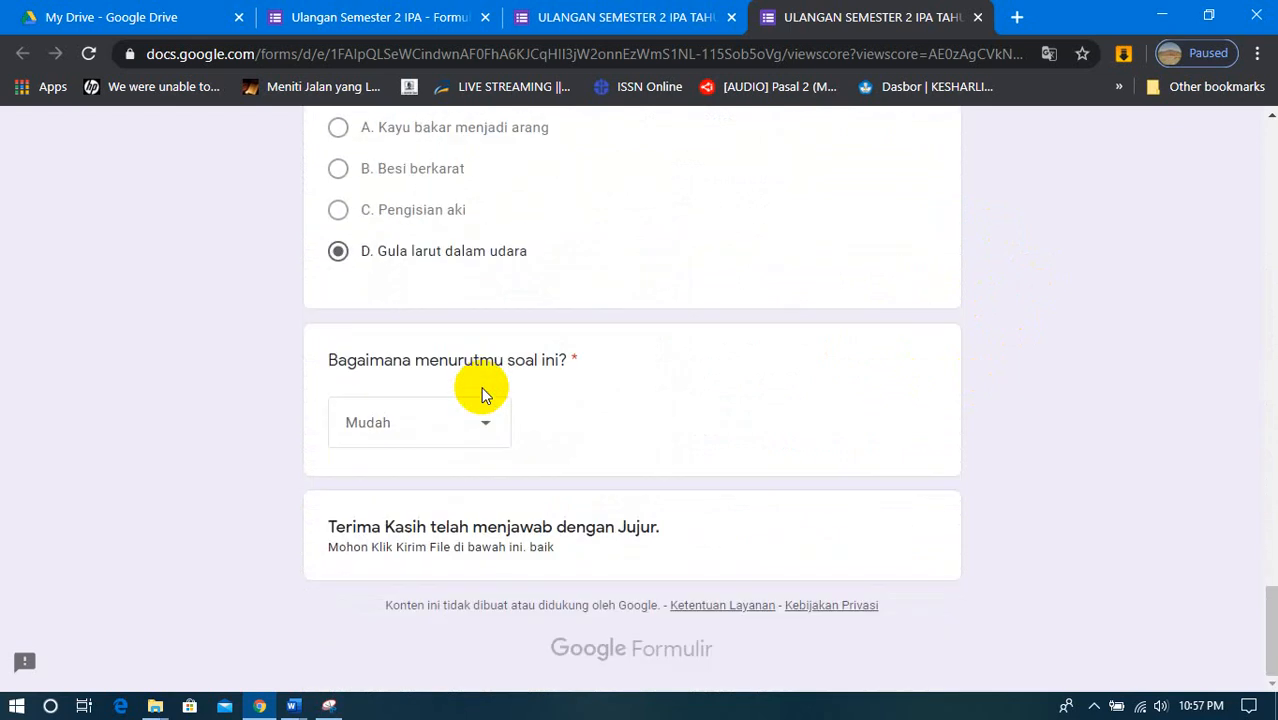
{"action": "scroll", "coordinate": [481, 393], "scroll_direction": "up", "scroll_amount": 20}
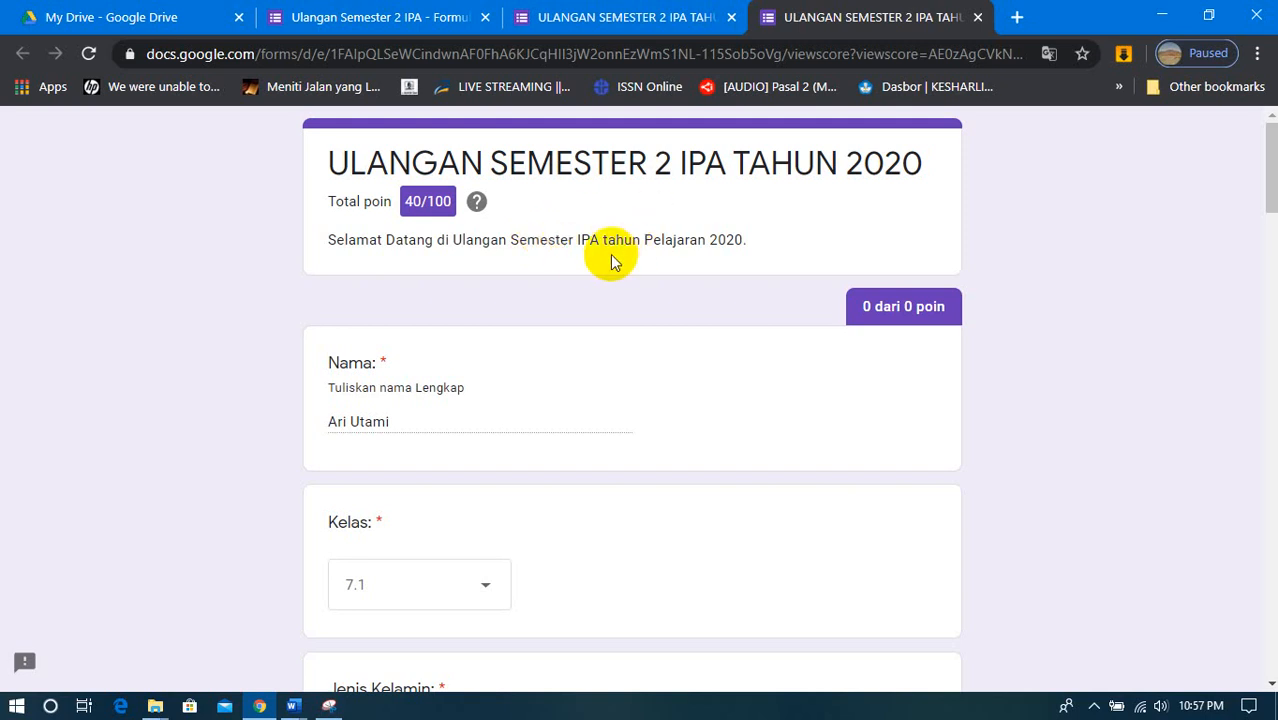
{"action": "scroll", "coordinate": [612, 260], "scroll_direction": "down", "scroll_amount": 15}
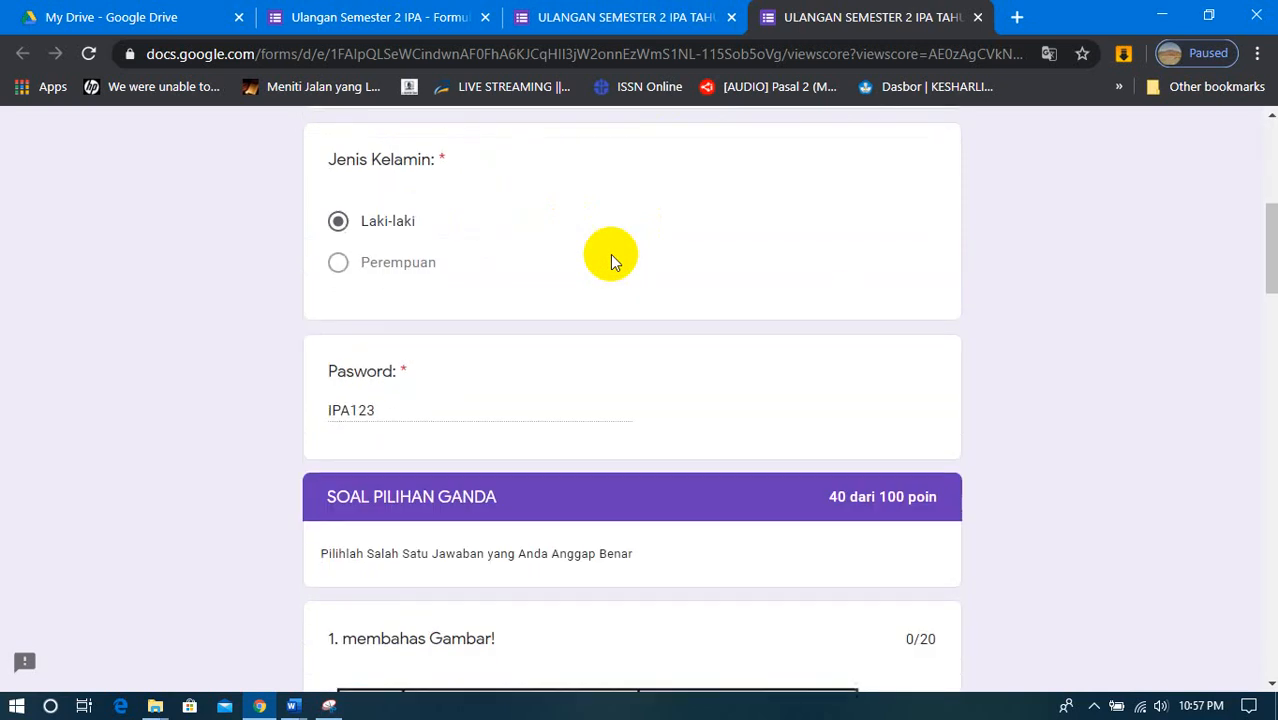
{"action": "scroll", "coordinate": [610, 258], "scroll_direction": "down", "scroll_amount": 10}
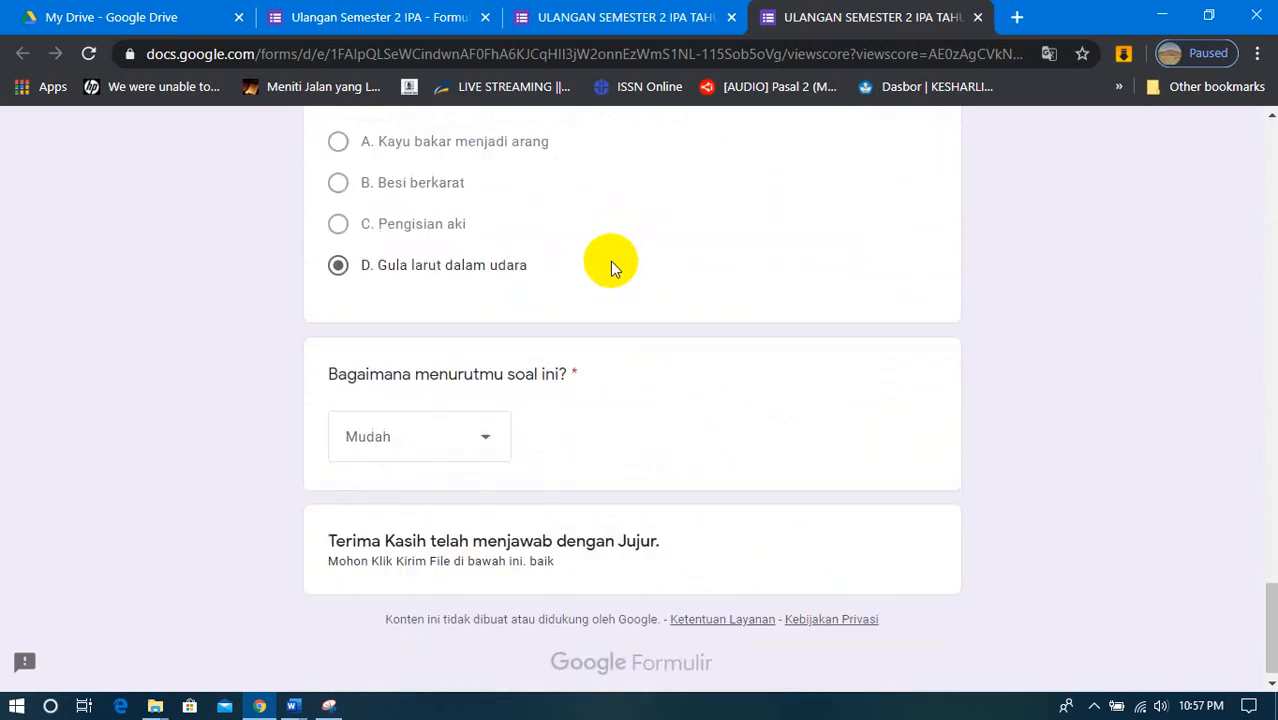
{"action": "scroll", "coordinate": [610, 261], "scroll_direction": "up", "scroll_amount": 15}
{"action": "scroll", "coordinate": [610, 261], "scroll_direction": "up", "scroll_amount": 10}
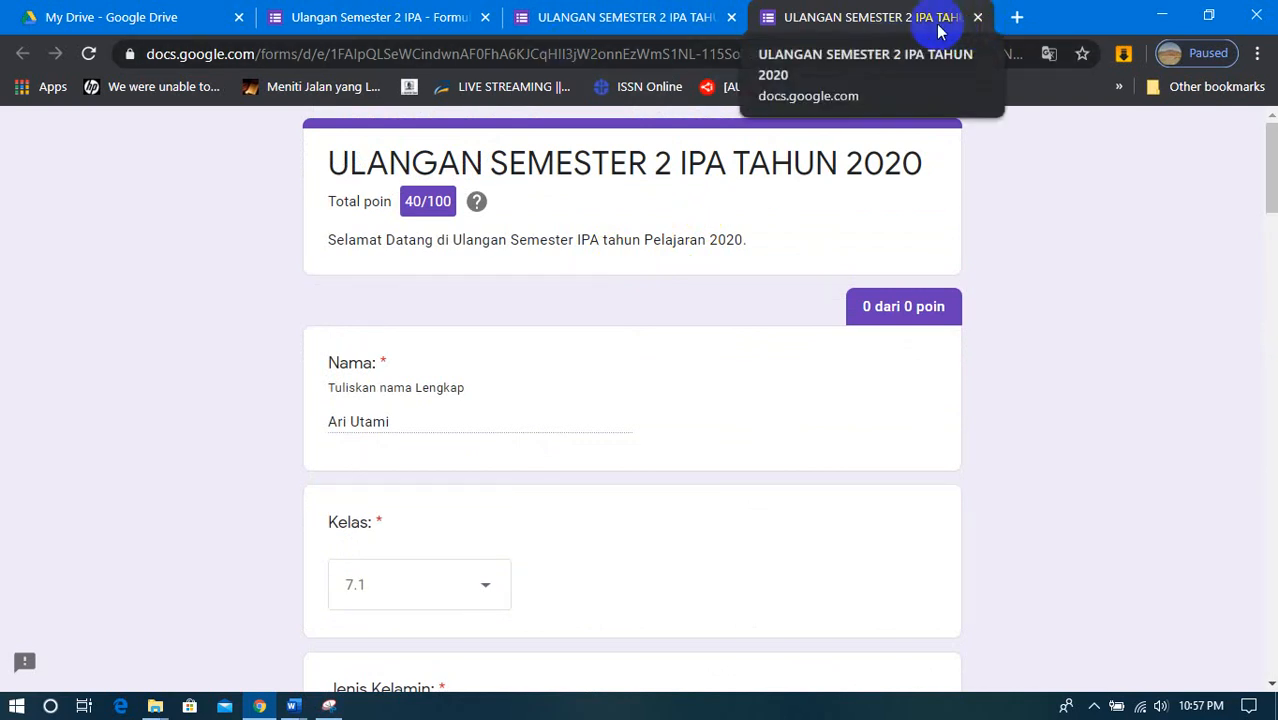
- Close the score and confirmation pages and open the quiz's Tanggapan view in the form editor, dismissing the introductory tip
{"action": "left_click", "coordinate": [976, 18]}
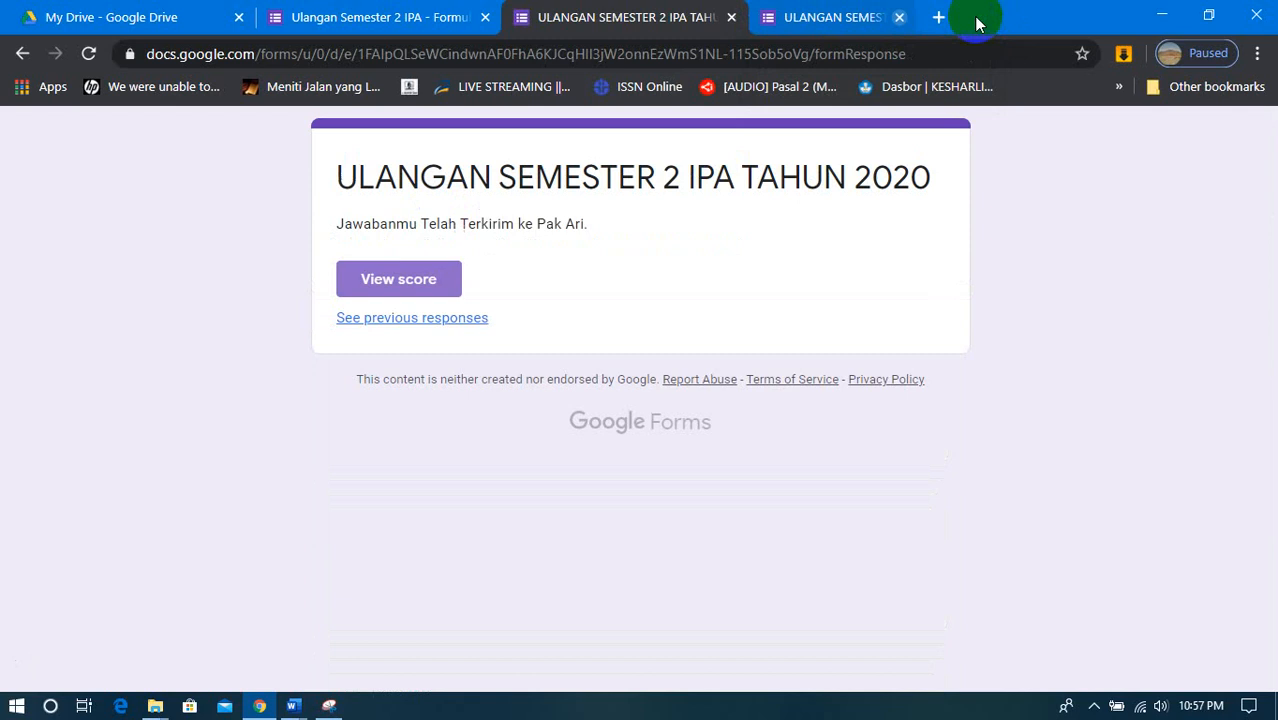
{"action": "left_click", "coordinate": [731, 17]}
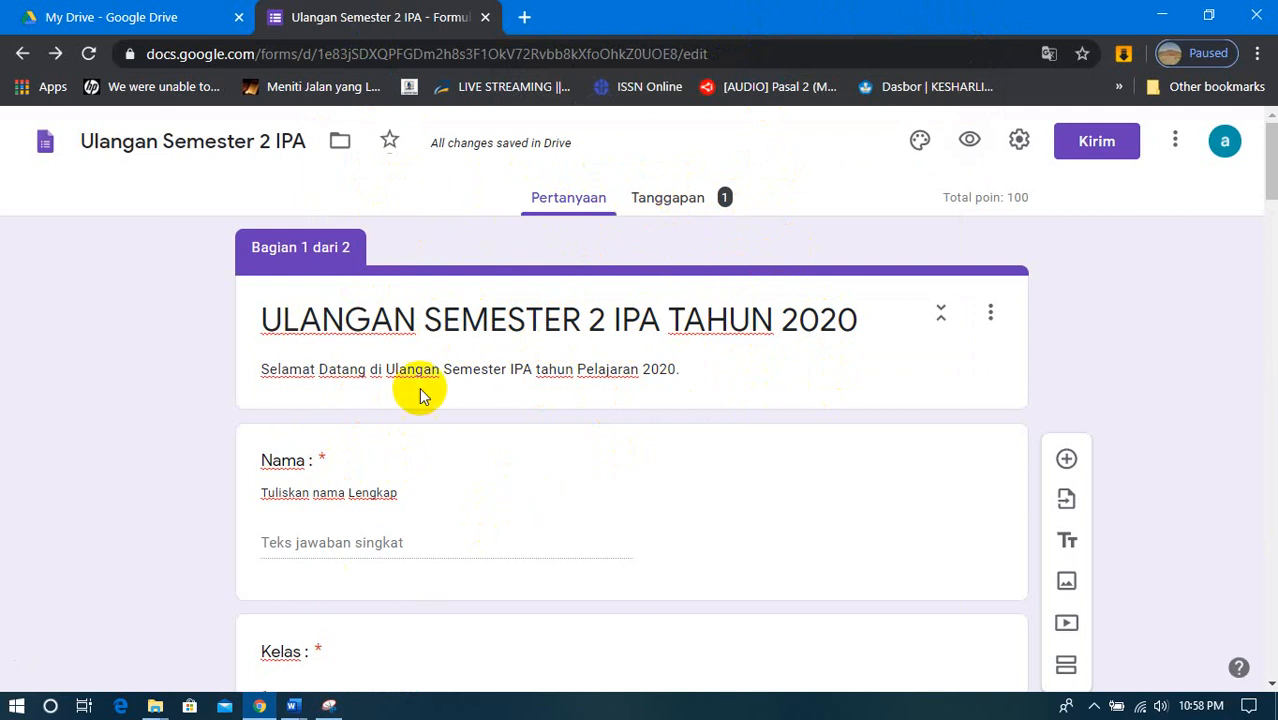
{"action": "left_click", "coordinate": [687, 203]}
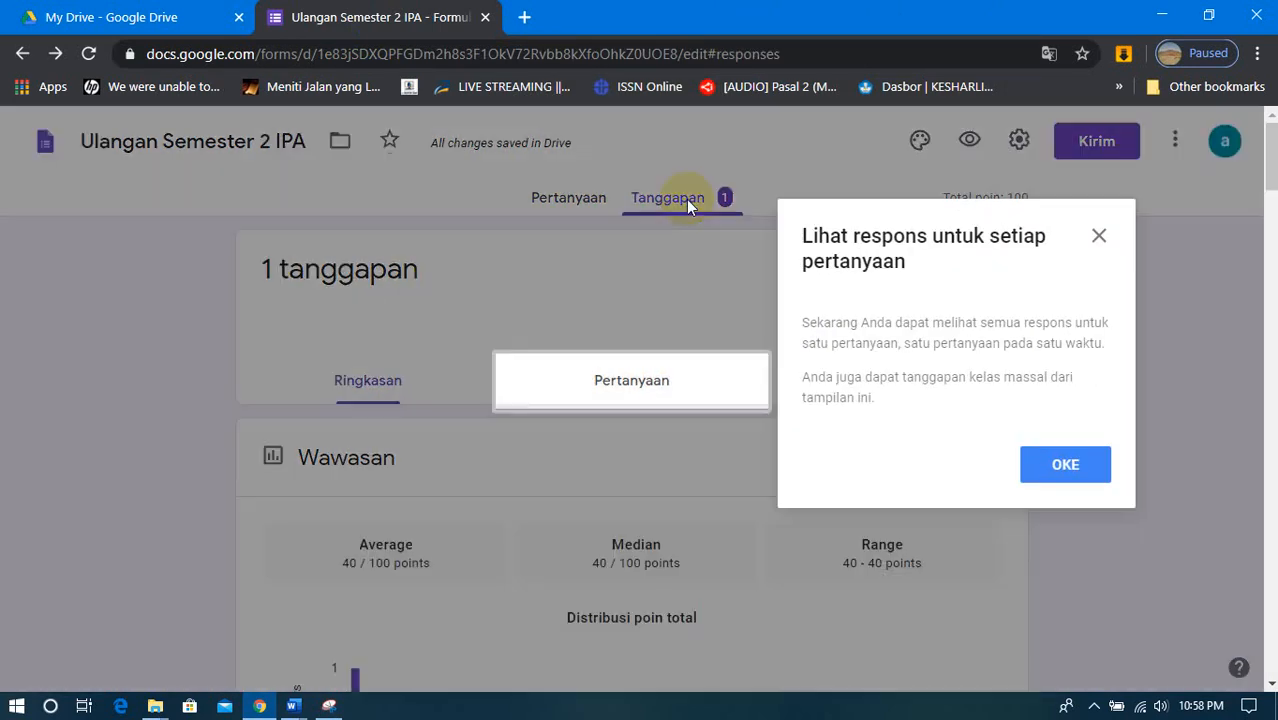
{"action": "left_click", "coordinate": [1050, 468]}
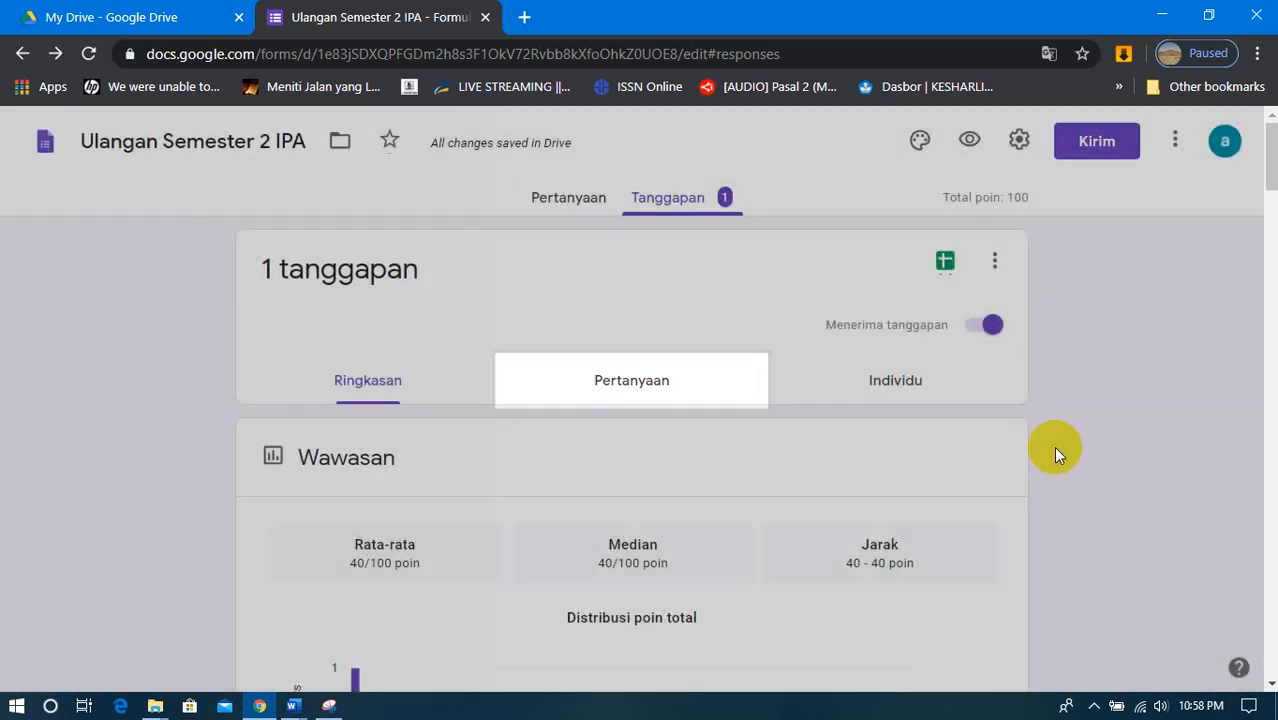
- Examine the response summary, including the score distribution, the frequently missed questions and the answer chart for each question
{"action": "scroll", "coordinate": [566, 392], "scroll_direction": "down", "scroll_amount": 4}
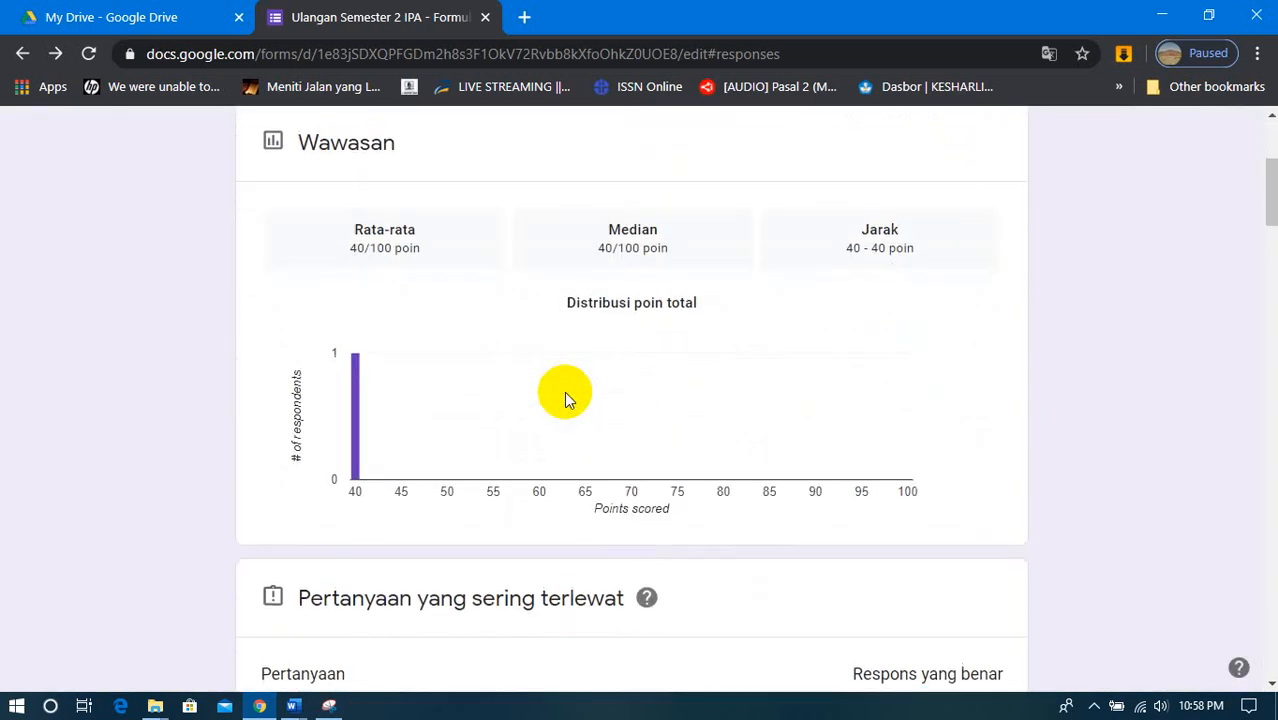
{"action": "scroll", "coordinate": [566, 399], "scroll_direction": "down", "scroll_amount": 3}
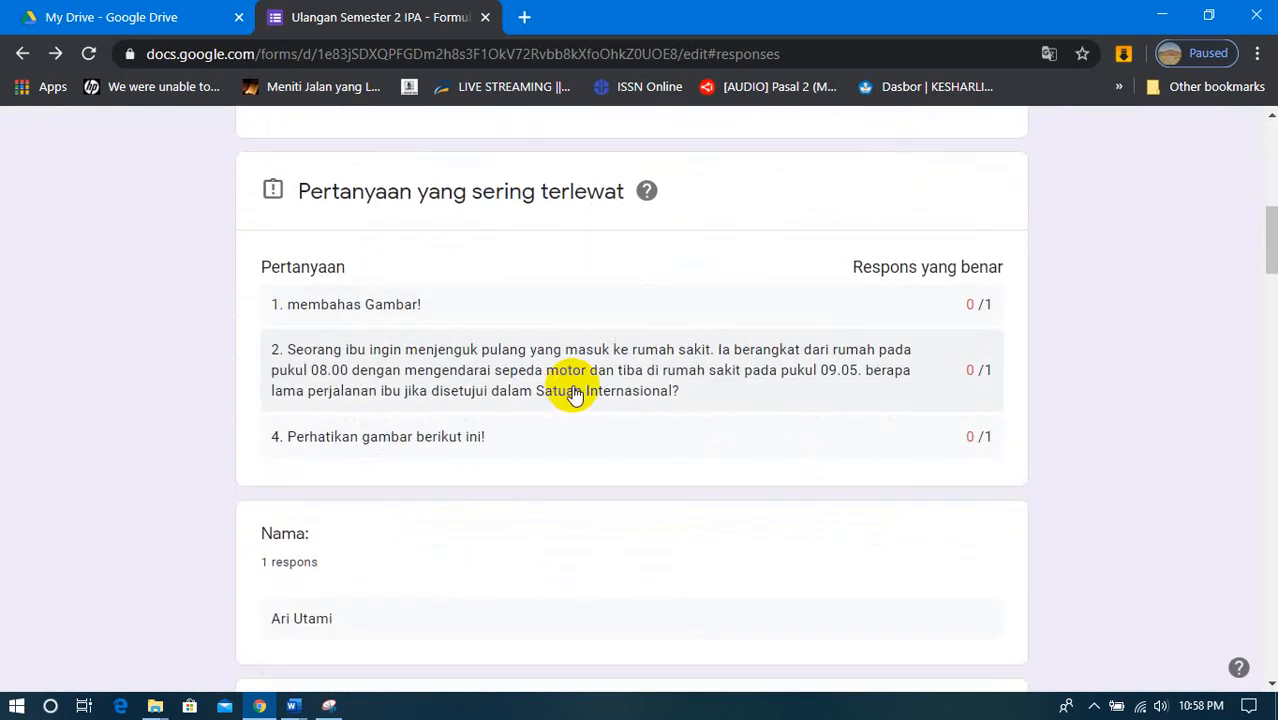
{"action": "scroll", "coordinate": [574, 392], "scroll_direction": "down", "scroll_amount": 4}
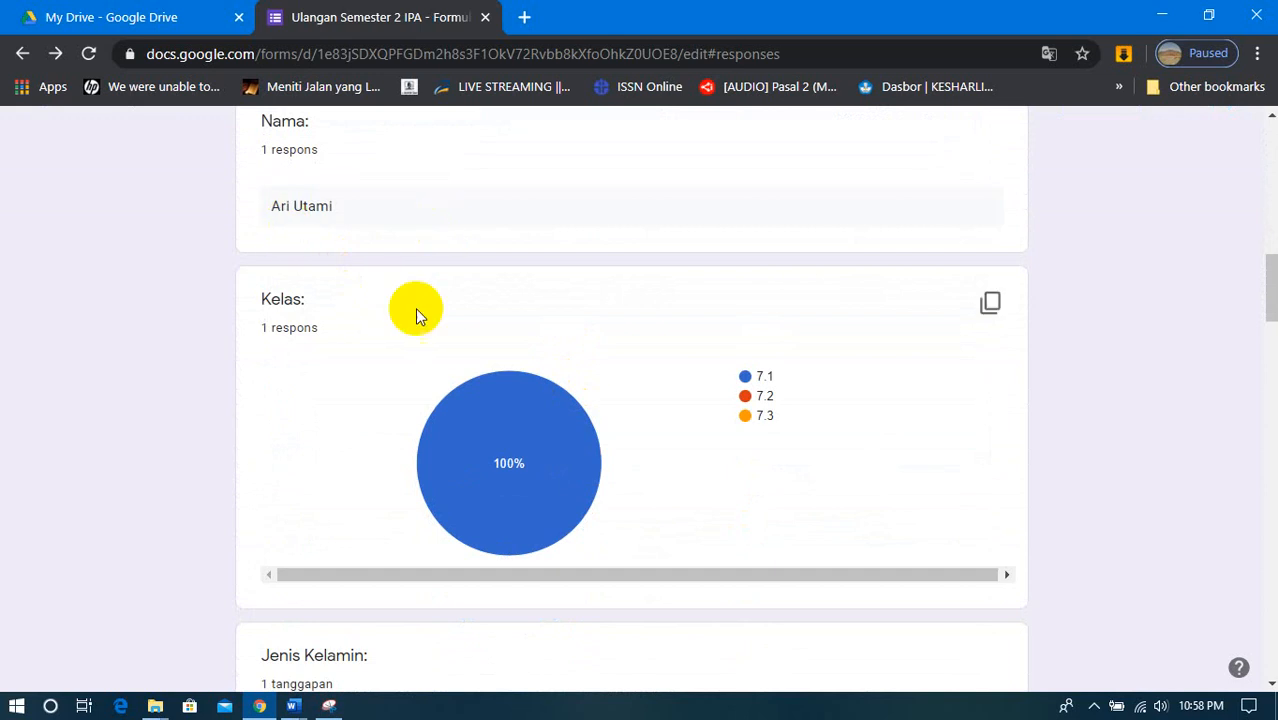
{"action": "scroll", "coordinate": [365, 348], "scroll_direction": "down", "scroll_amount": 1}
{"action": "scroll", "coordinate": [650, 400], "scroll_direction": "down", "scroll_amount": 5}
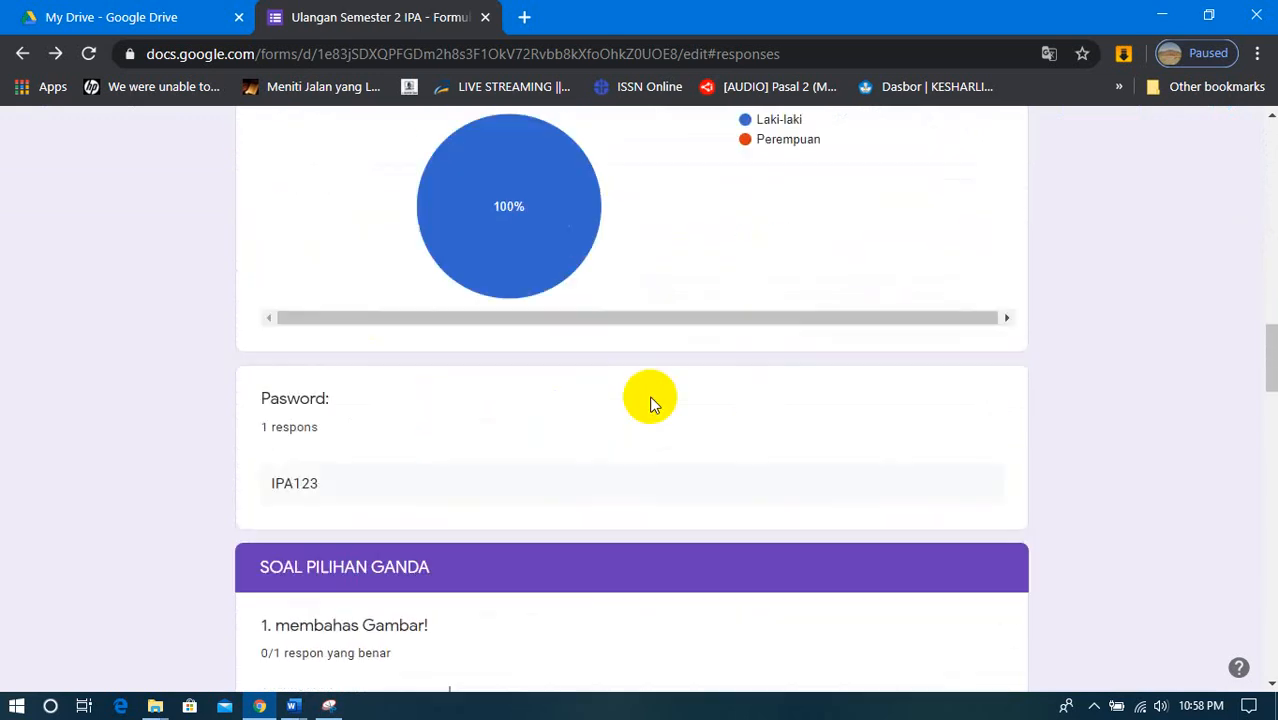
{"action": "scroll", "coordinate": [650, 400], "scroll_direction": "down", "scroll_amount": 4}
{"action": "scroll", "coordinate": [713, 420], "scroll_direction": "down", "scroll_amount": 6}
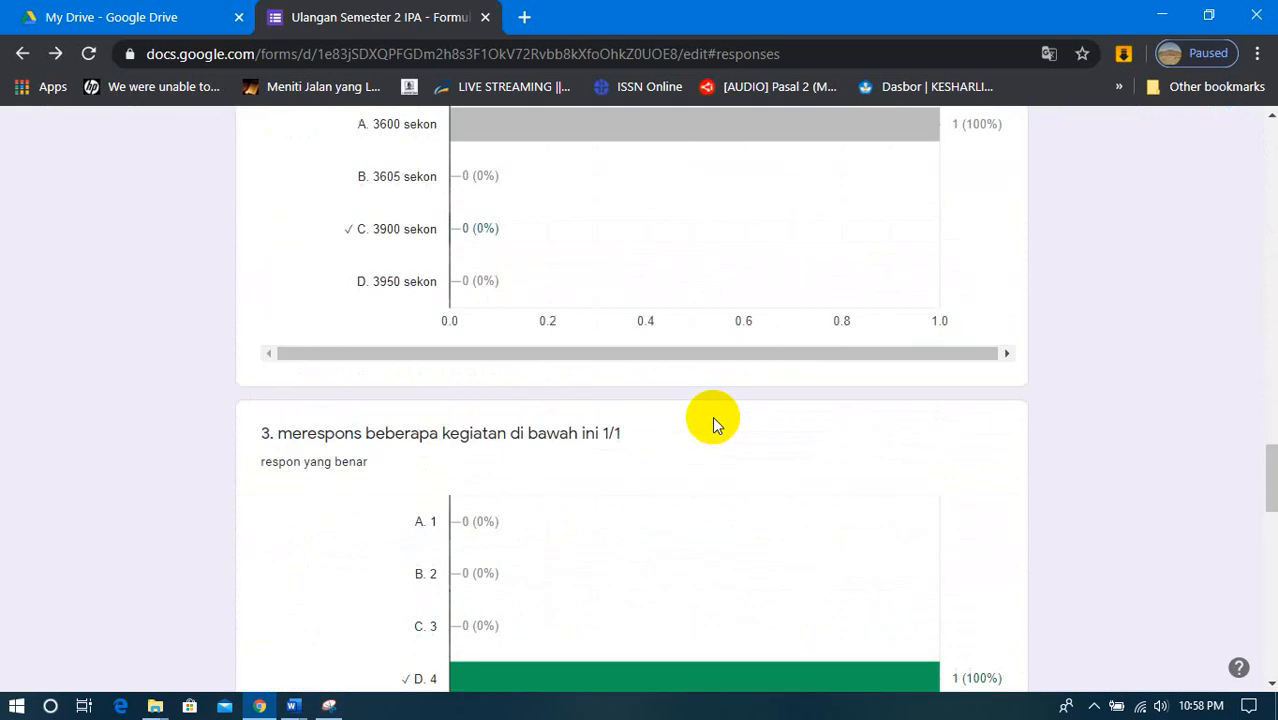
{"action": "scroll", "coordinate": [712, 416], "scroll_direction": "down", "scroll_amount": 13}
{"action": "scroll", "coordinate": [712, 416], "scroll_direction": "up", "scroll_amount": 6}
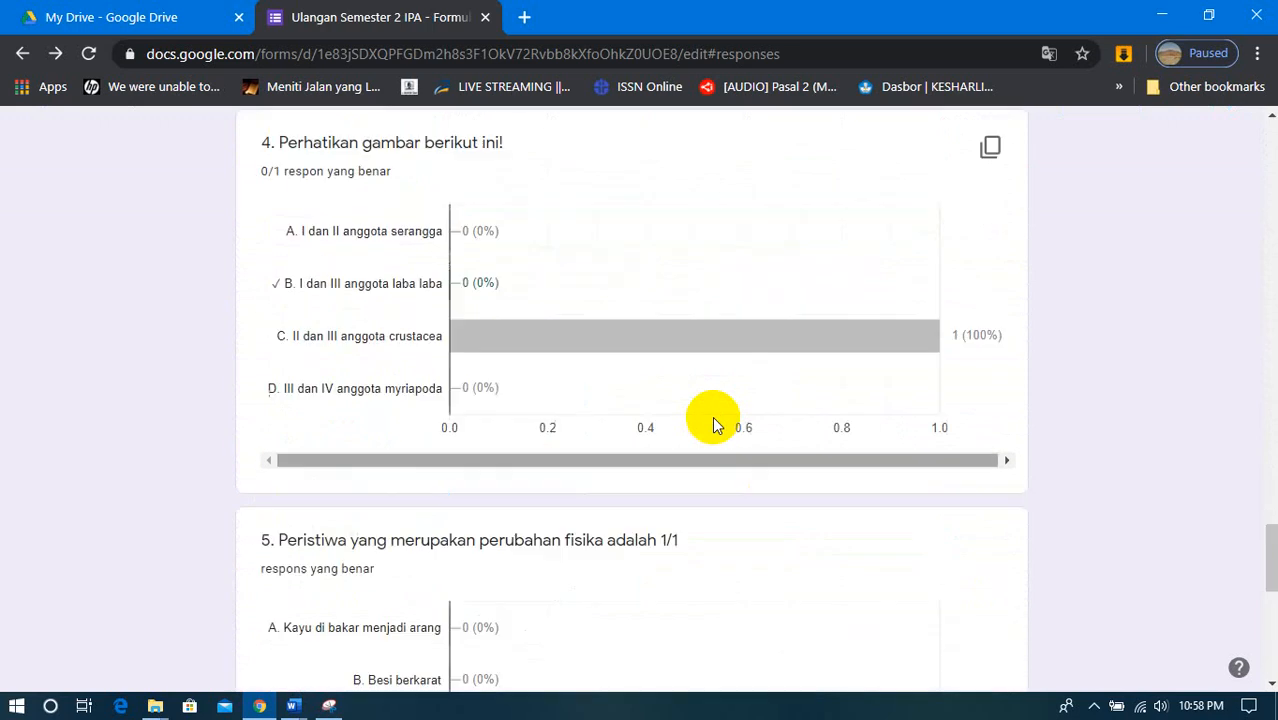
{"action": "scroll", "coordinate": [712, 416], "scroll_direction": "up", "scroll_amount": 20}
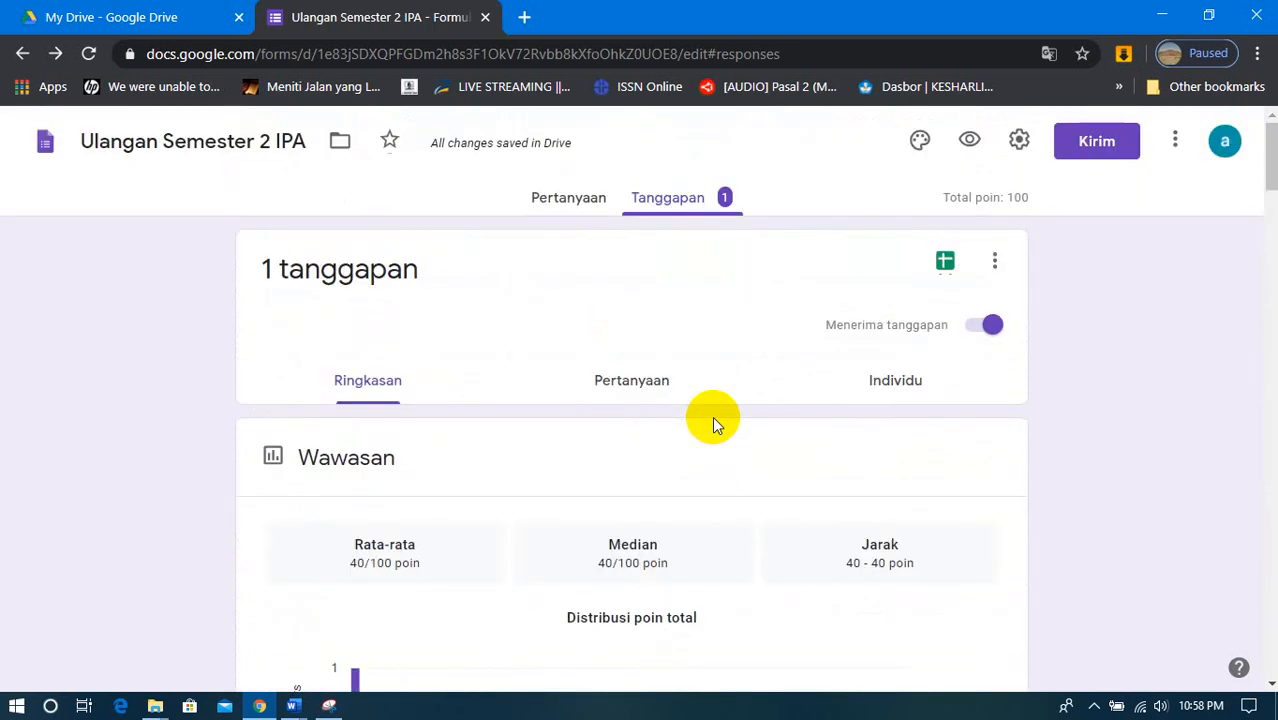
- Create a new spreadsheet as the destination for the quiz responses and select the respondent's Kelas cell in it
{"action": "left_click", "coordinate": [945, 262]}
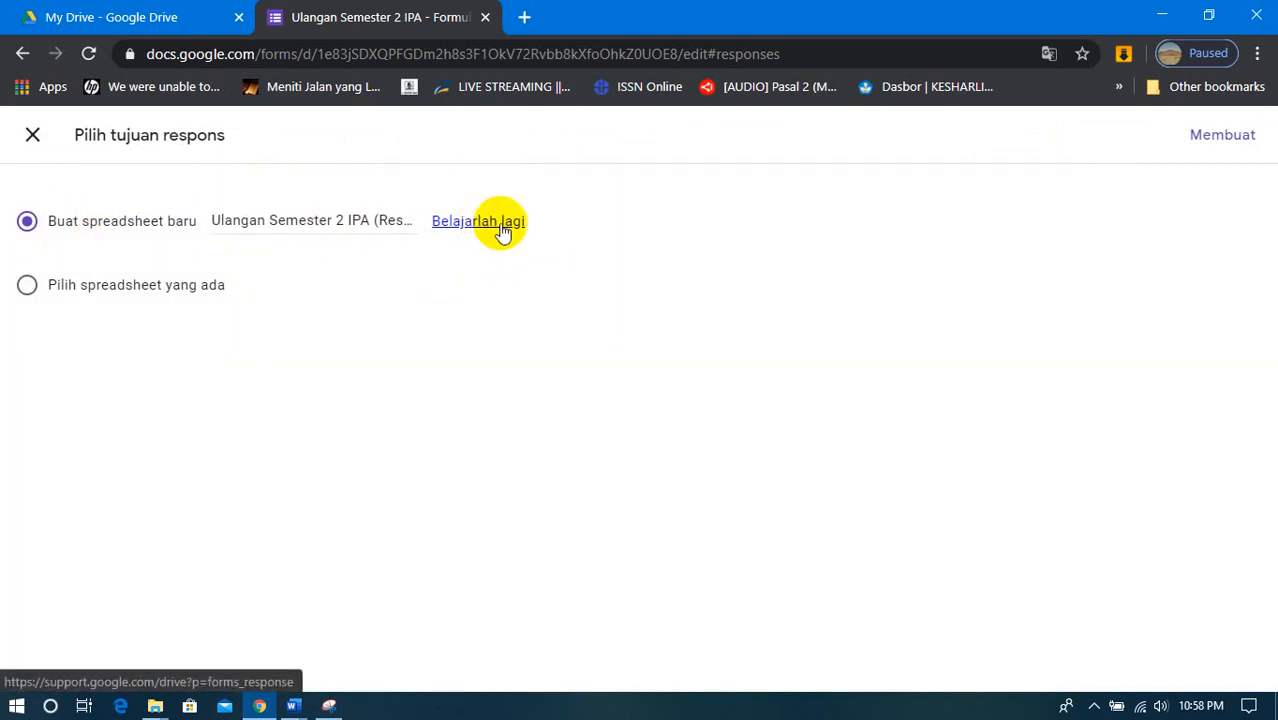
{"action": "left_click", "coordinate": [1205, 145]}
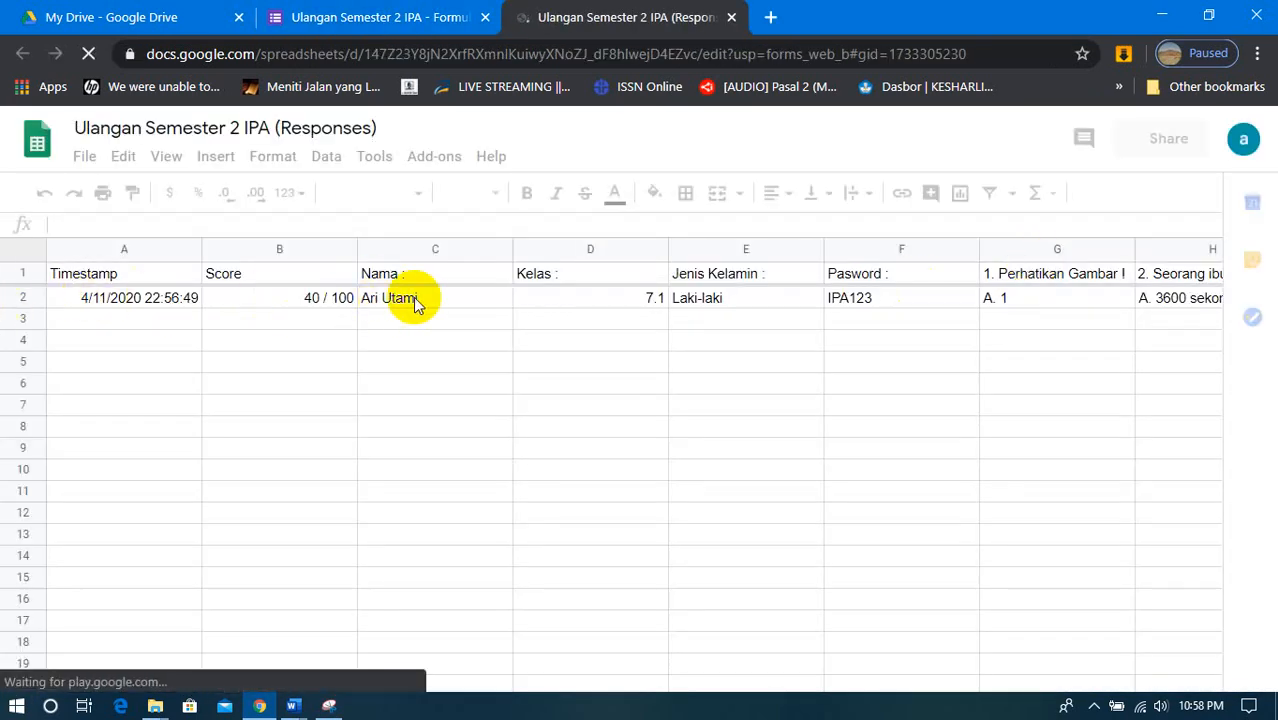
{"action": "left_click", "coordinate": [578, 300]}
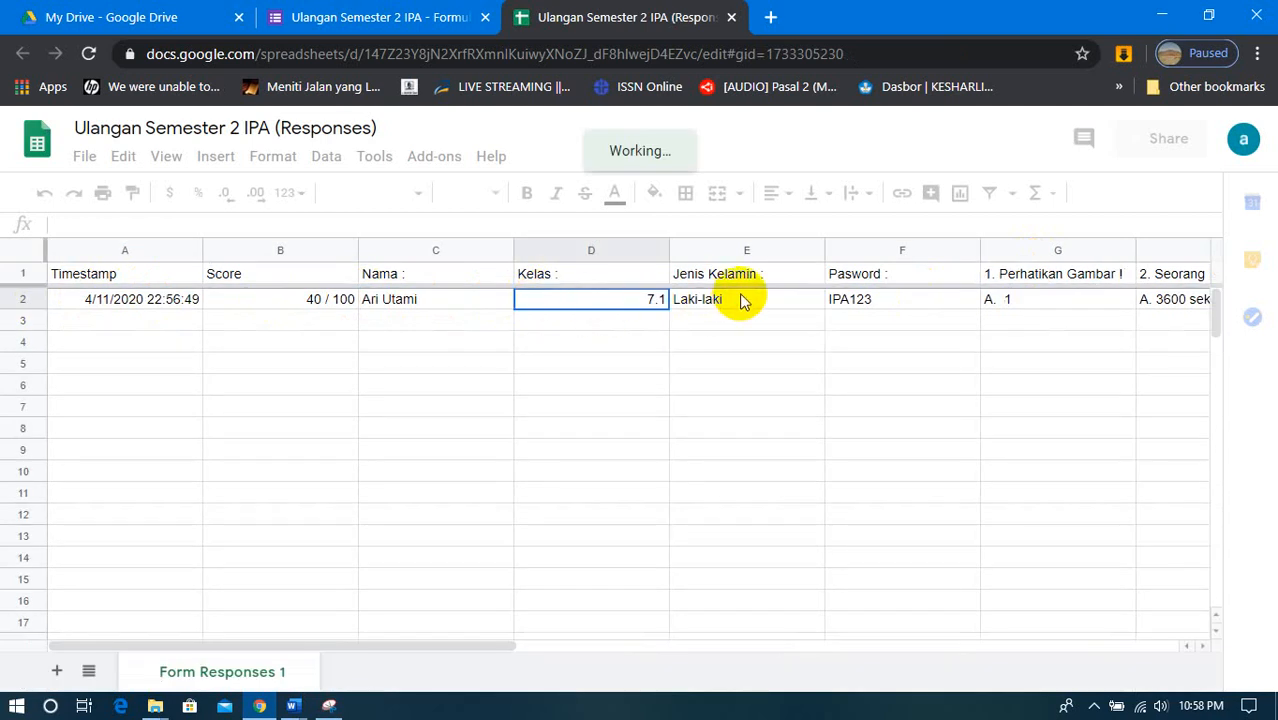
- Check the respondent's Score cell in the responses spreadsheet and open the quiz preview from the form editor
{"action": "left_click", "coordinate": [264, 324]}
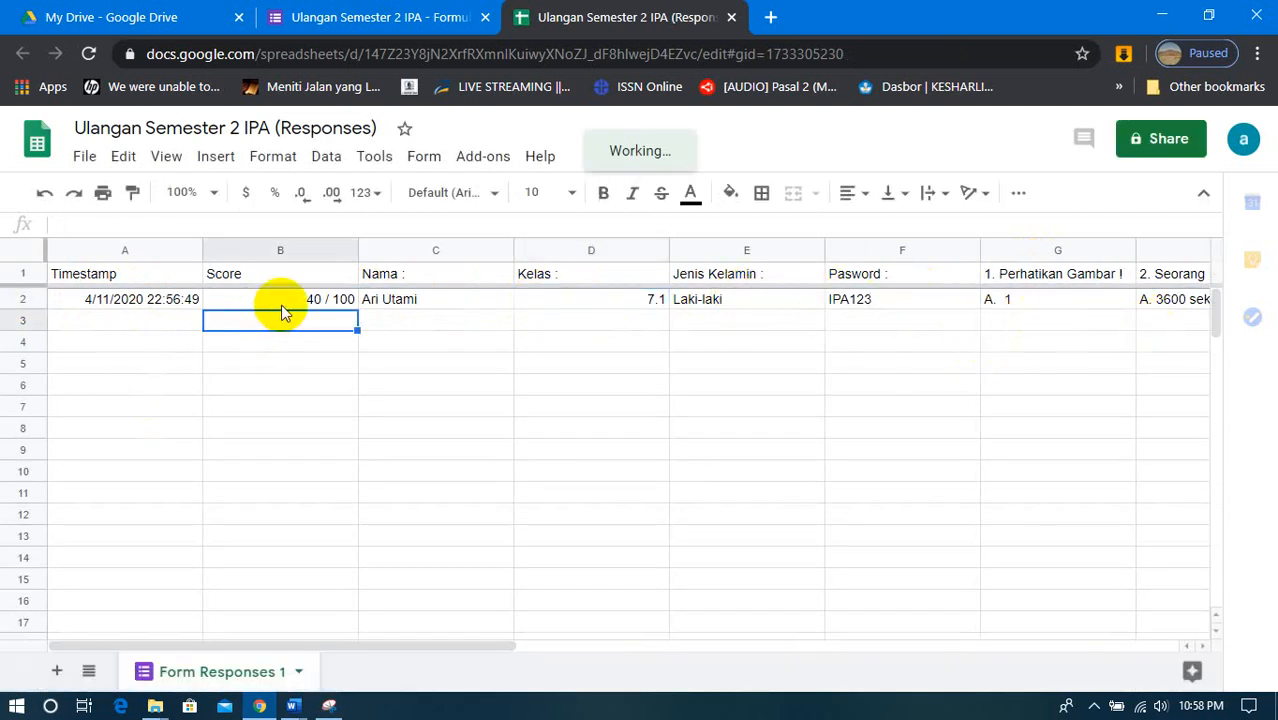
{"action": "left_click", "coordinate": [283, 300]}
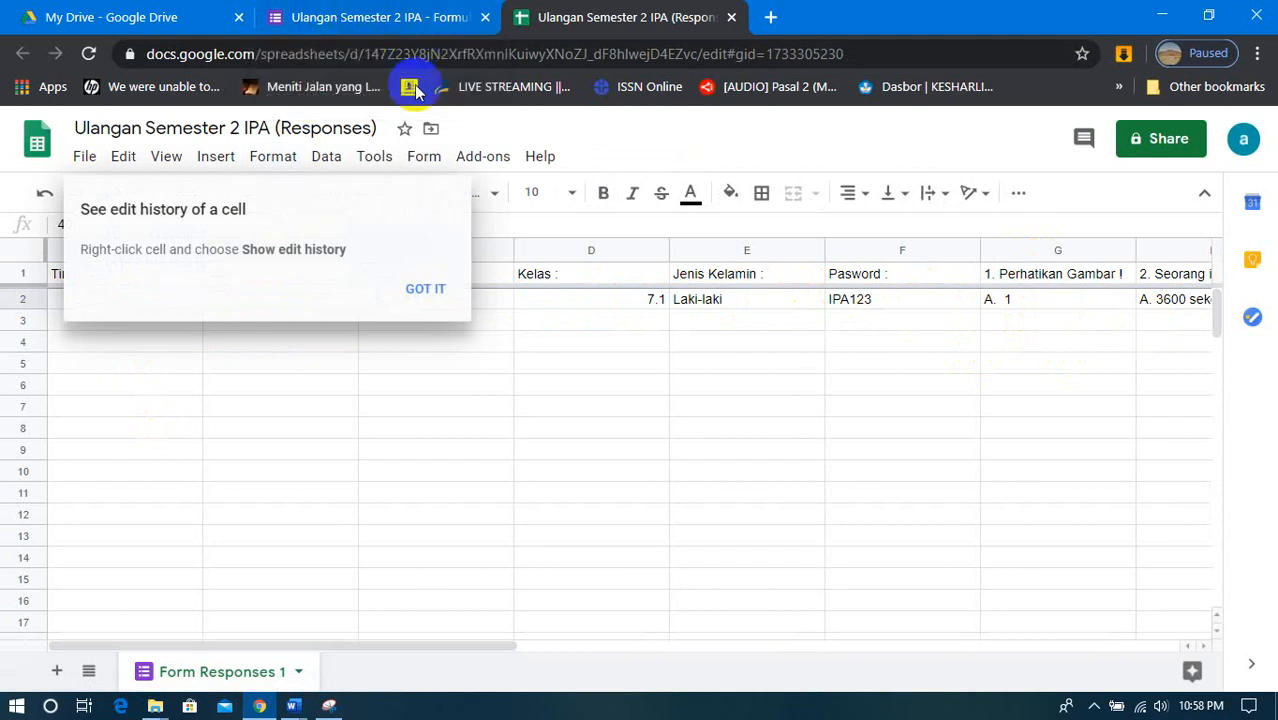
{"action": "left_click", "coordinate": [393, 21]}
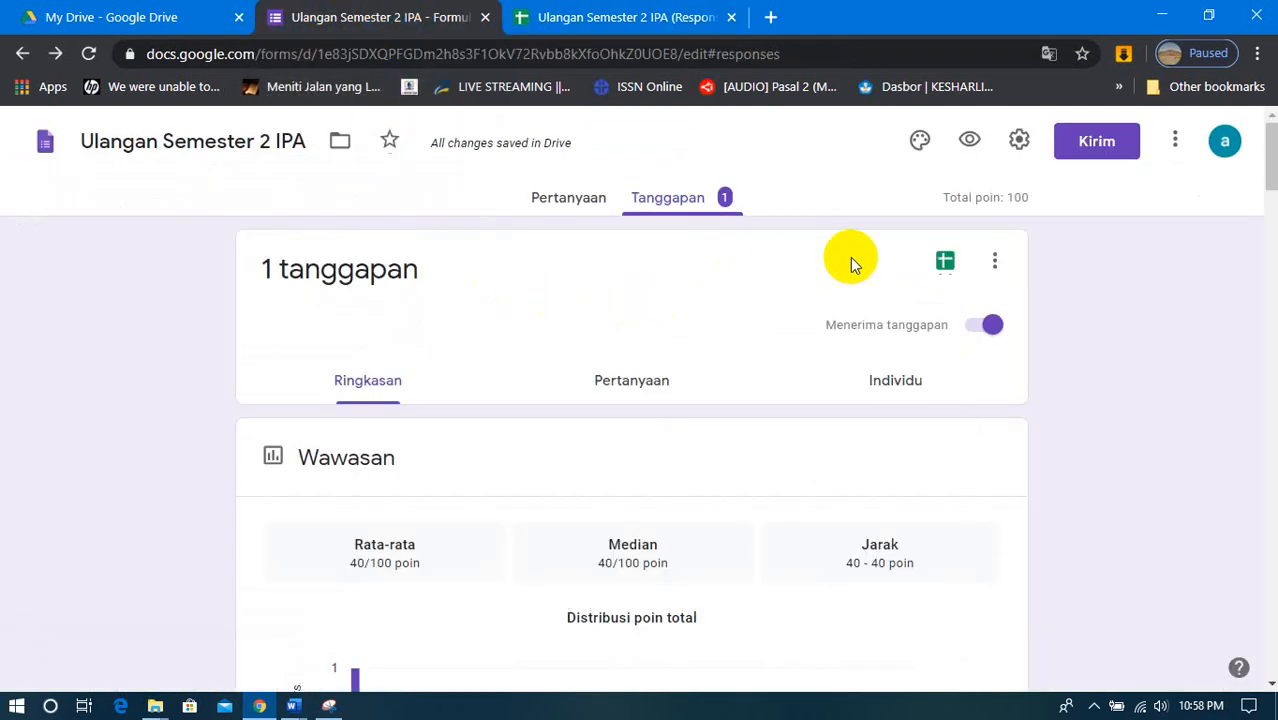
{"action": "left_click", "coordinate": [971, 142]}
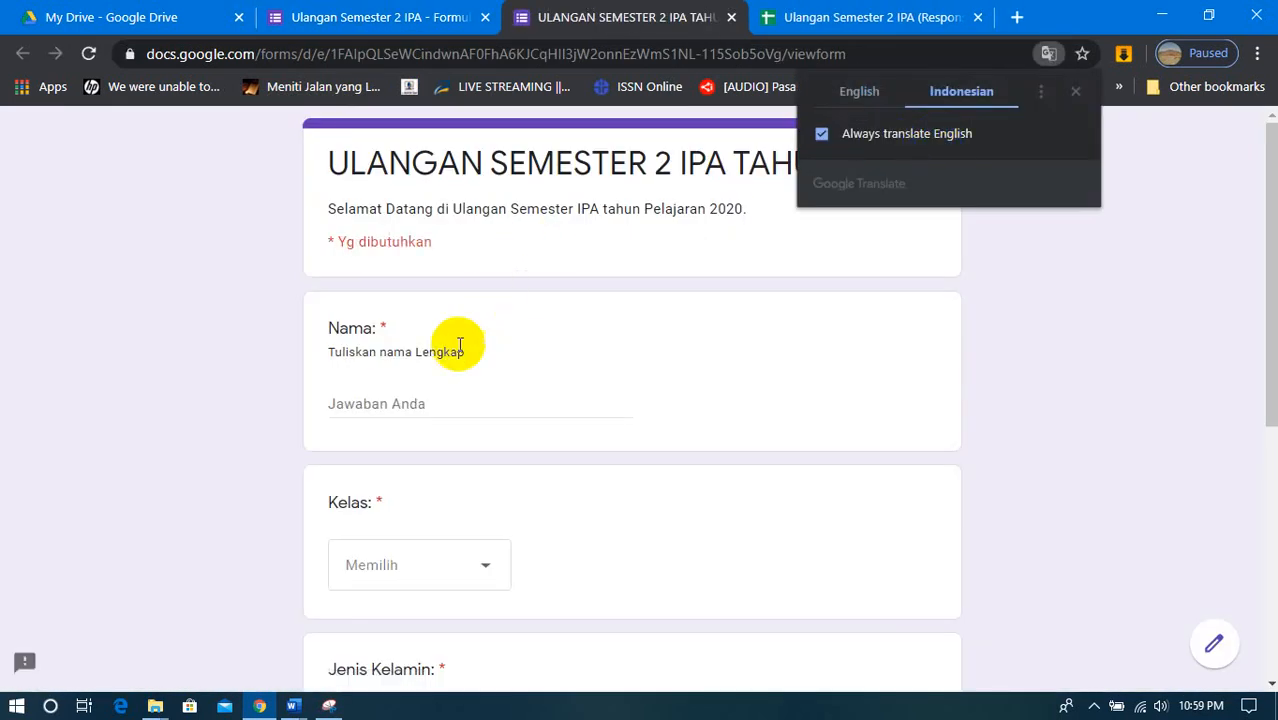
- Enter the respondent's name, Kelas 7.2, Jenis Kelamin Perempuan and the quiz password, and continue to the question section
{"action": "left_click", "coordinate": [459, 347]}
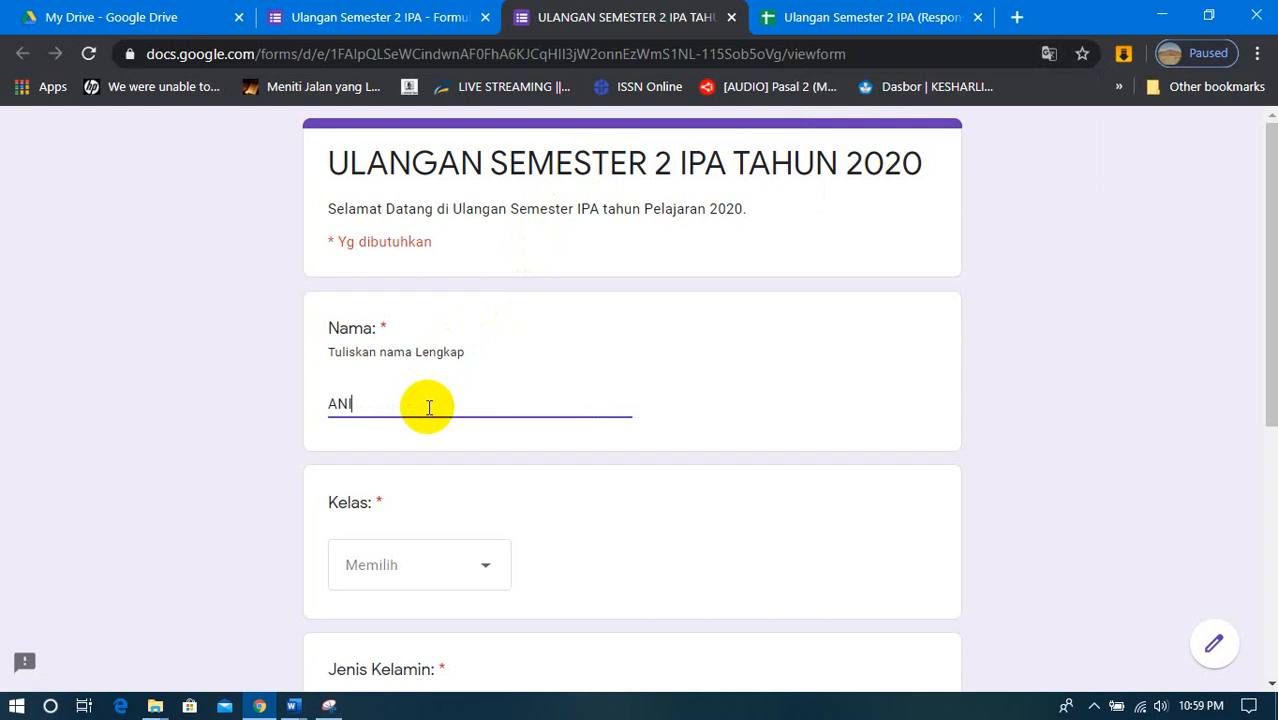
{"action": "left_click", "coordinate": [395, 566]}
{"action": "left_click", "coordinate": [390, 585]}
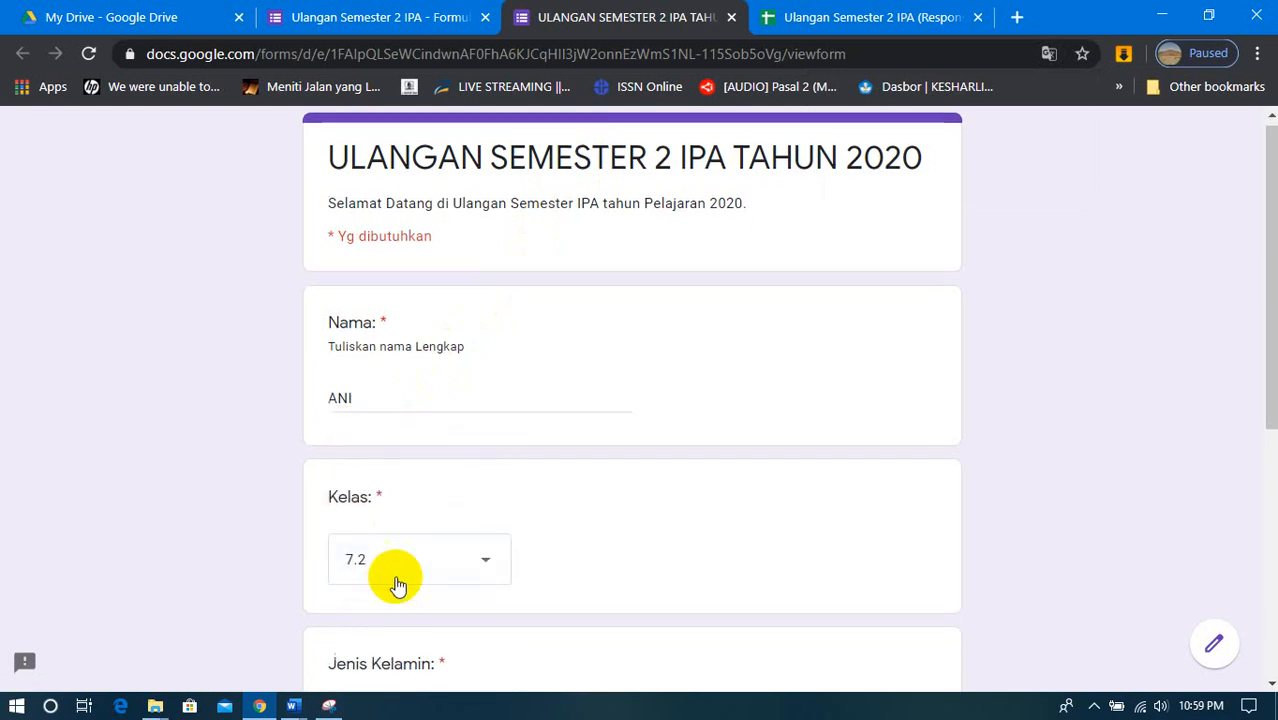
{"action": "scroll", "coordinate": [399, 577], "scroll_direction": "down", "scroll_amount": 1}
{"action": "left_click", "coordinate": [338, 656]}
{"action": "scroll", "coordinate": [442, 600], "scroll_direction": "down", "scroll_amount": 3}
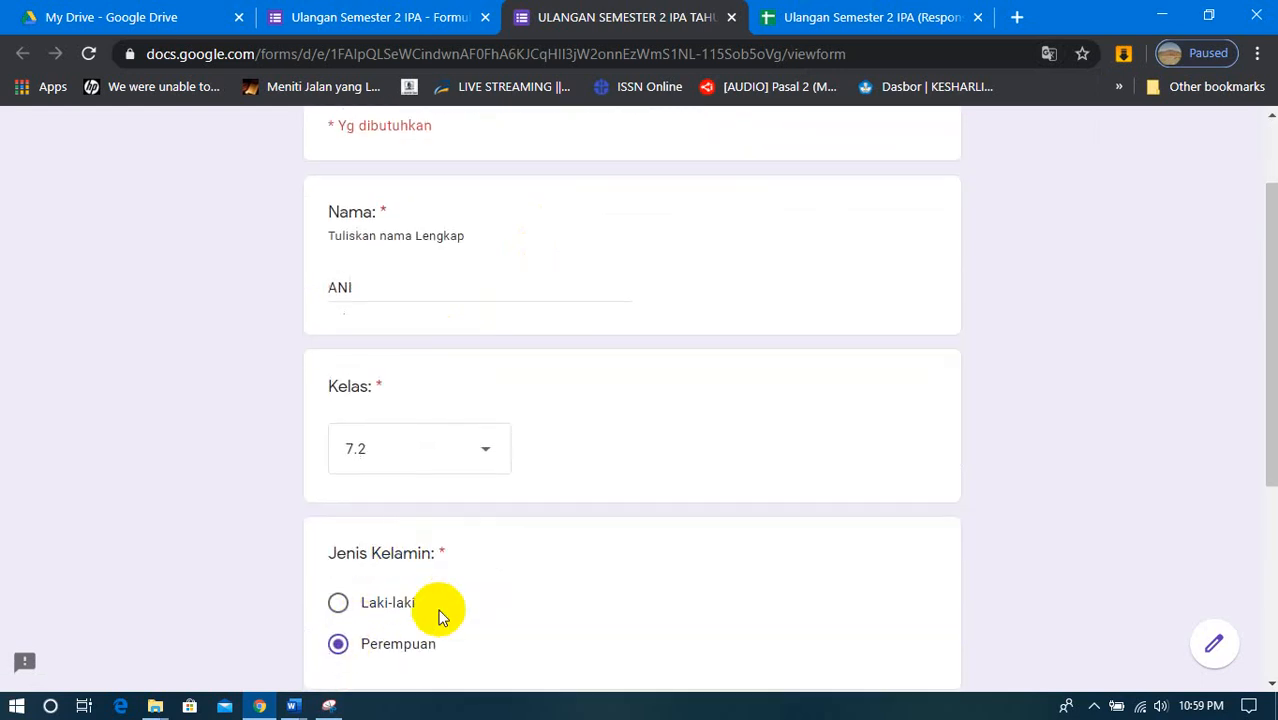
{"action": "left_click", "coordinate": [368, 503]}
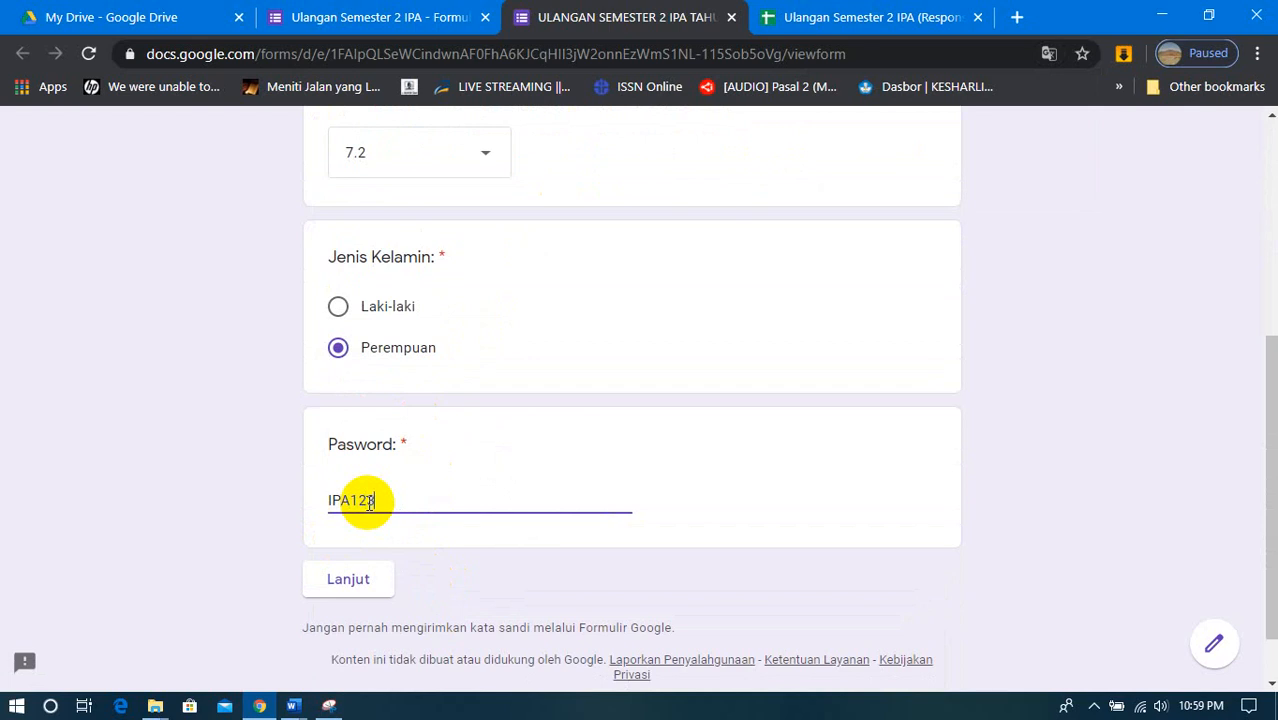
{"action": "left_click", "coordinate": [350, 581]}
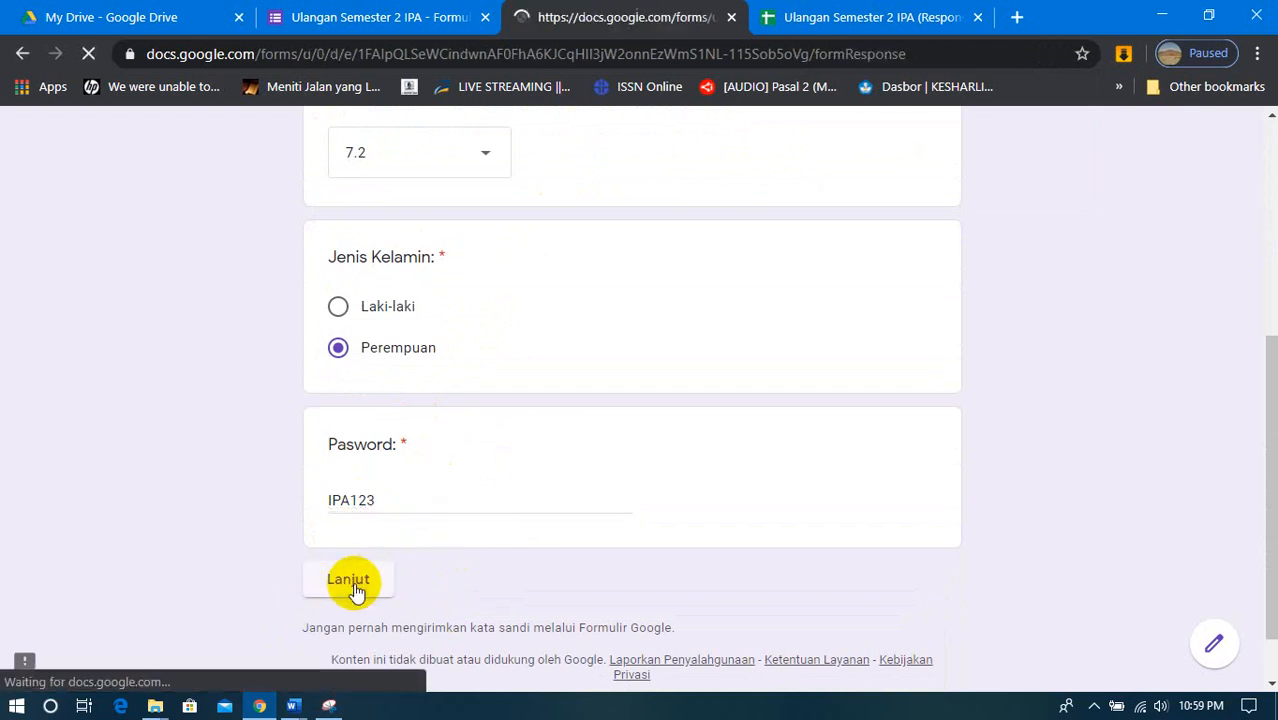
- Answer question 1 with D. 4 and question 2 with D. 3950 sekon
{"action": "scroll", "coordinate": [540, 509], "scroll_direction": "down", "scroll_amount": 2}
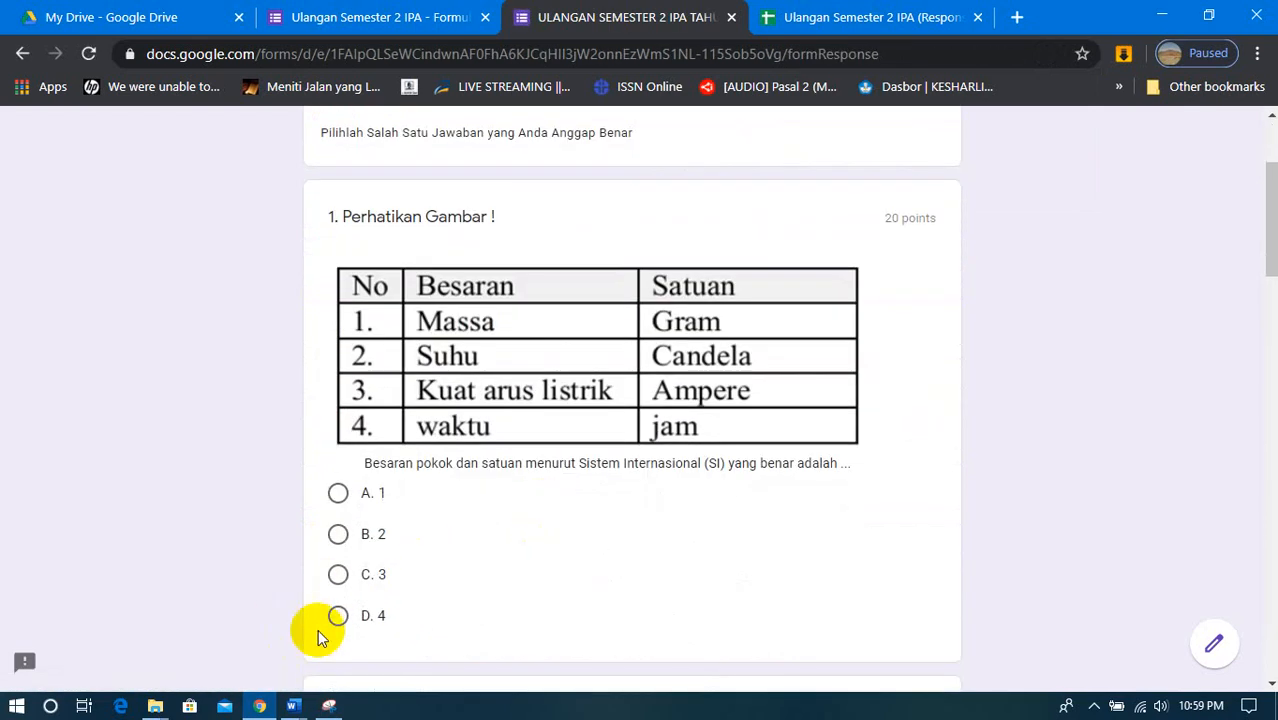
{"action": "left_click", "coordinate": [339, 616]}
{"action": "scroll", "coordinate": [341, 616], "scroll_direction": "down", "scroll_amount": 4}
{"action": "left_click", "coordinate": [339, 543]}
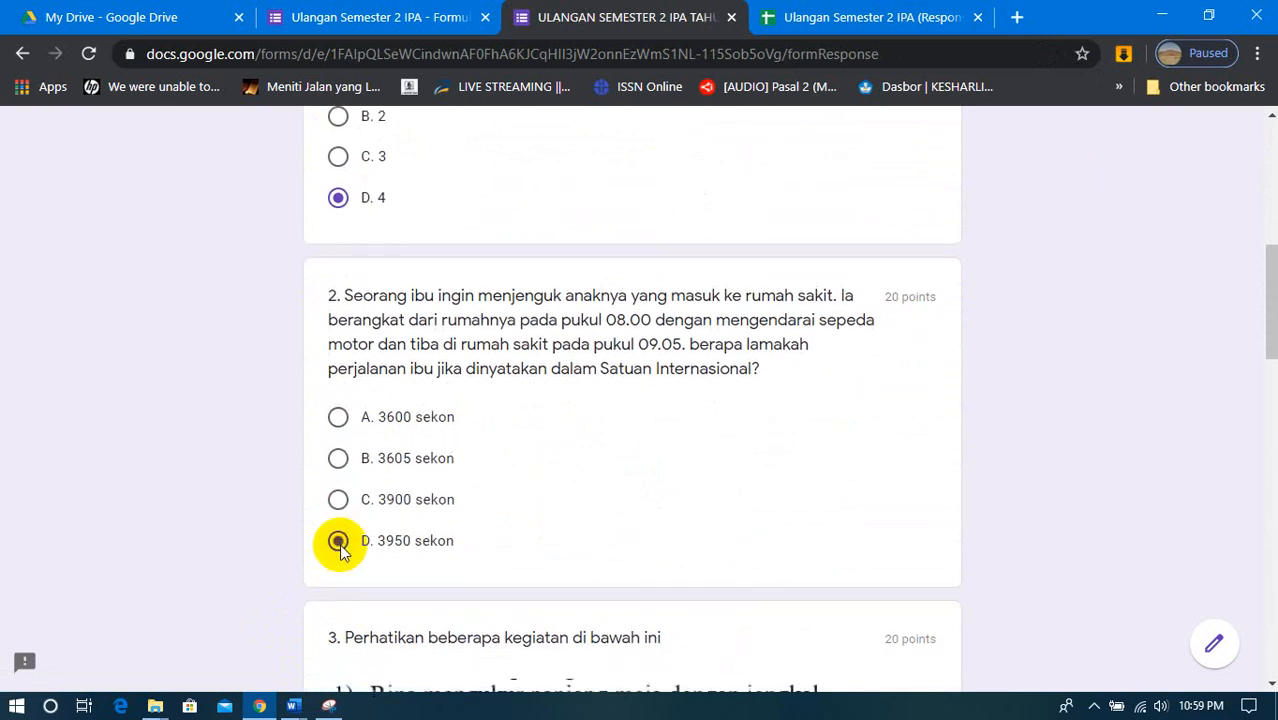
- Answer question 4 with D. III dan IV anggota myriapoda and question 5 with C. Pengisian aki
{"action": "scroll", "coordinate": [341, 548], "scroll_direction": "down", "scroll_amount": 3}
{"action": "scroll", "coordinate": [340, 553], "scroll_direction": "down", "scroll_amount": 3}
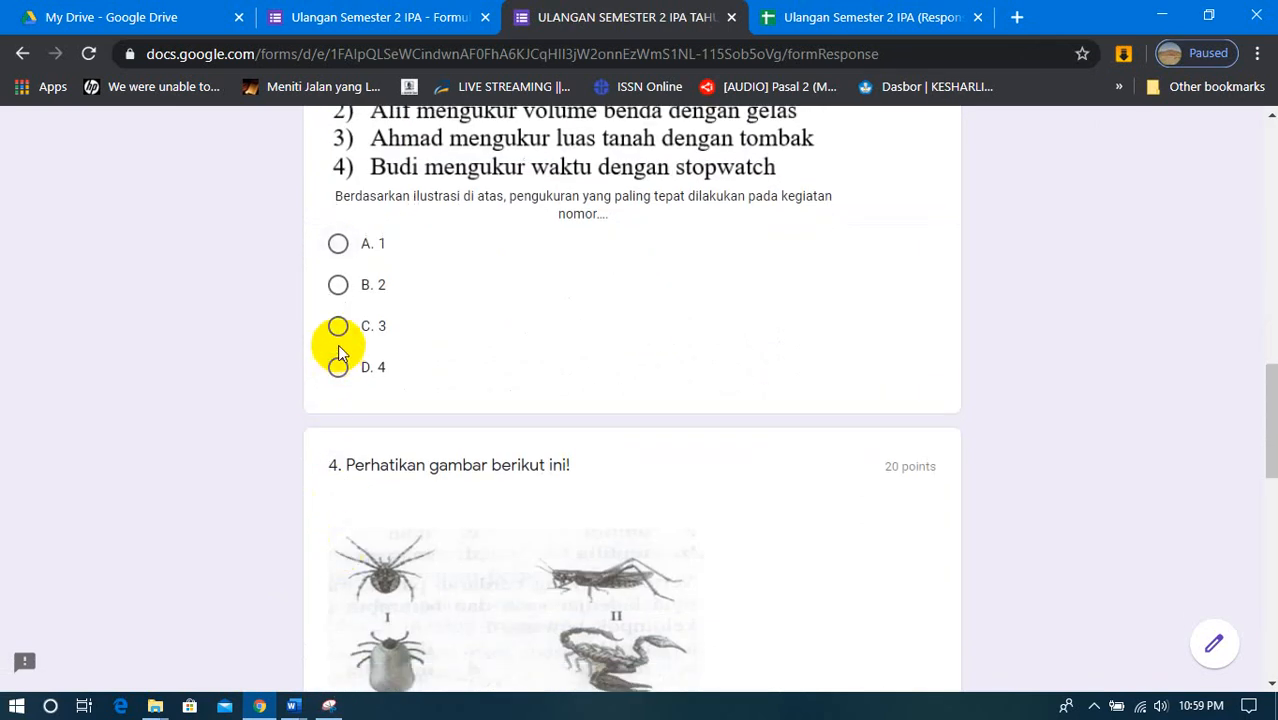
{"action": "scroll", "coordinate": [338, 350], "scroll_direction": "down", "scroll_amount": 5}
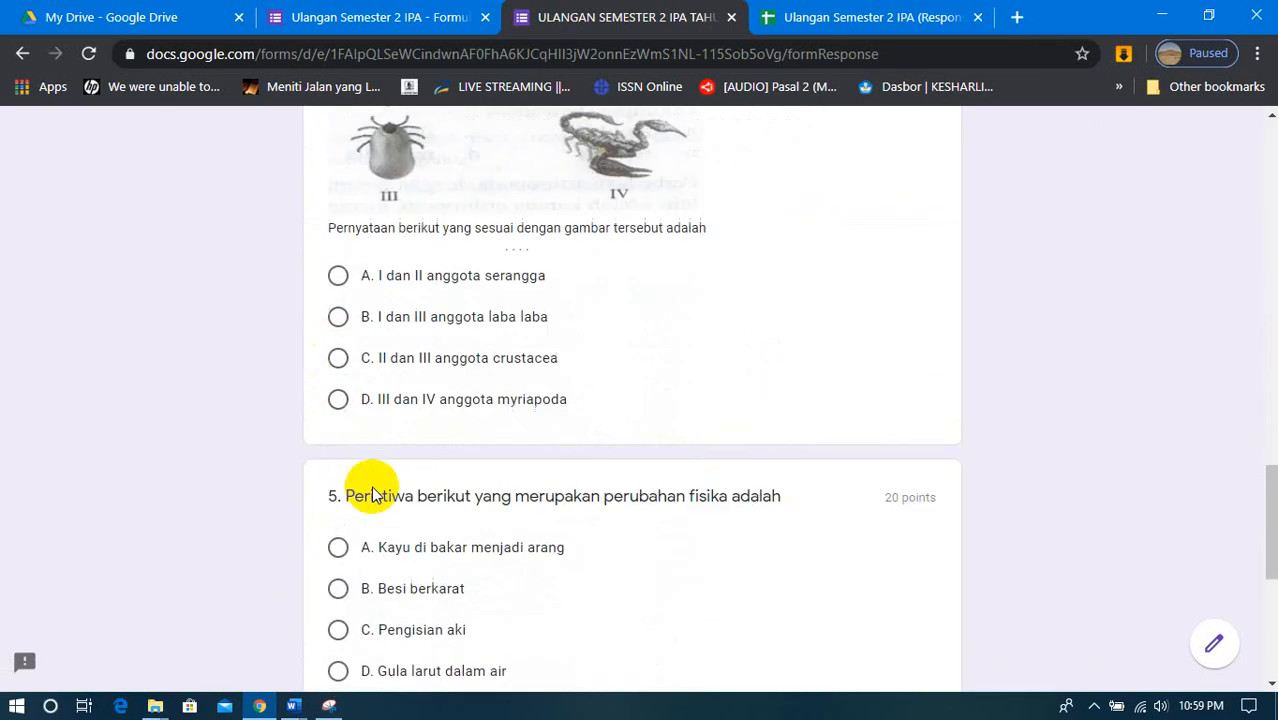
{"action": "left_click", "coordinate": [337, 400]}
{"action": "scroll", "coordinate": [337, 440], "scroll_direction": "down", "scroll_amount": 2}
{"action": "left_click", "coordinate": [337, 420]}
{"action": "scroll", "coordinate": [450, 540], "scroll_direction": "down", "scroll_amount": 3}
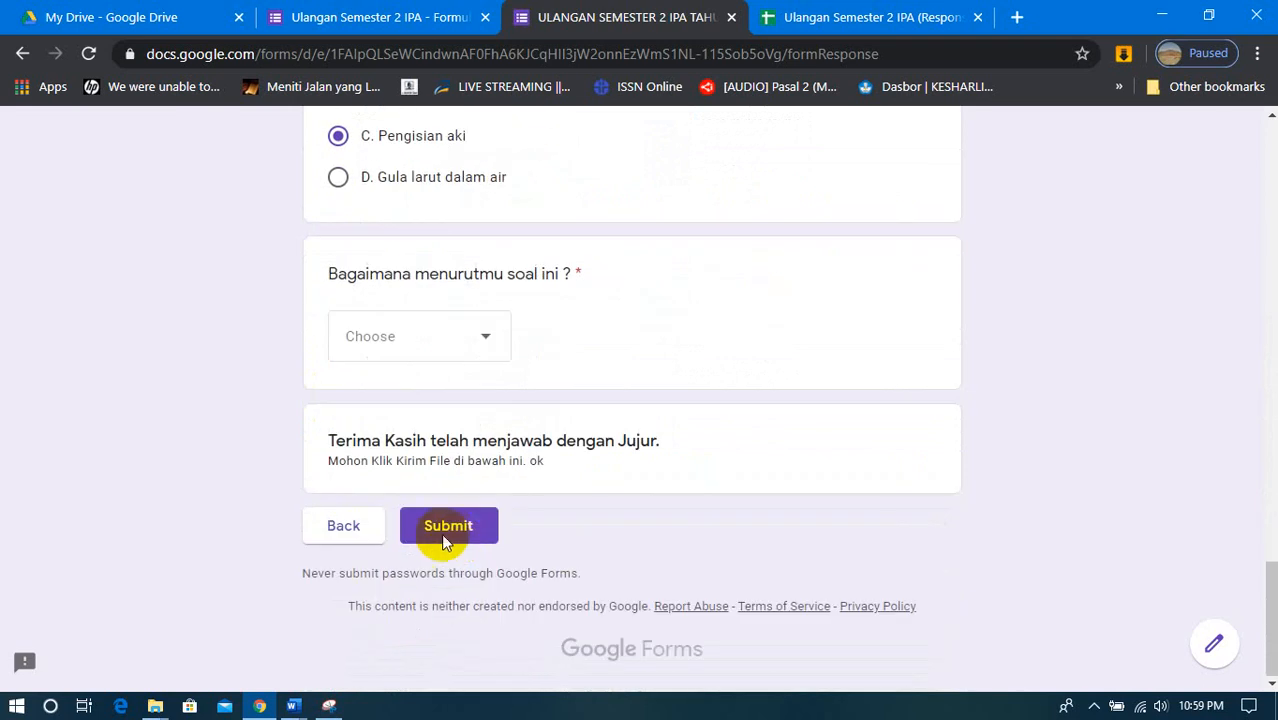
- Set the answer to Bagaimana menurutmu soal ini to Mudah and submit the quiz
{"action": "left_click", "coordinate": [475, 338]}
{"action": "left_click", "coordinate": [381, 512]}
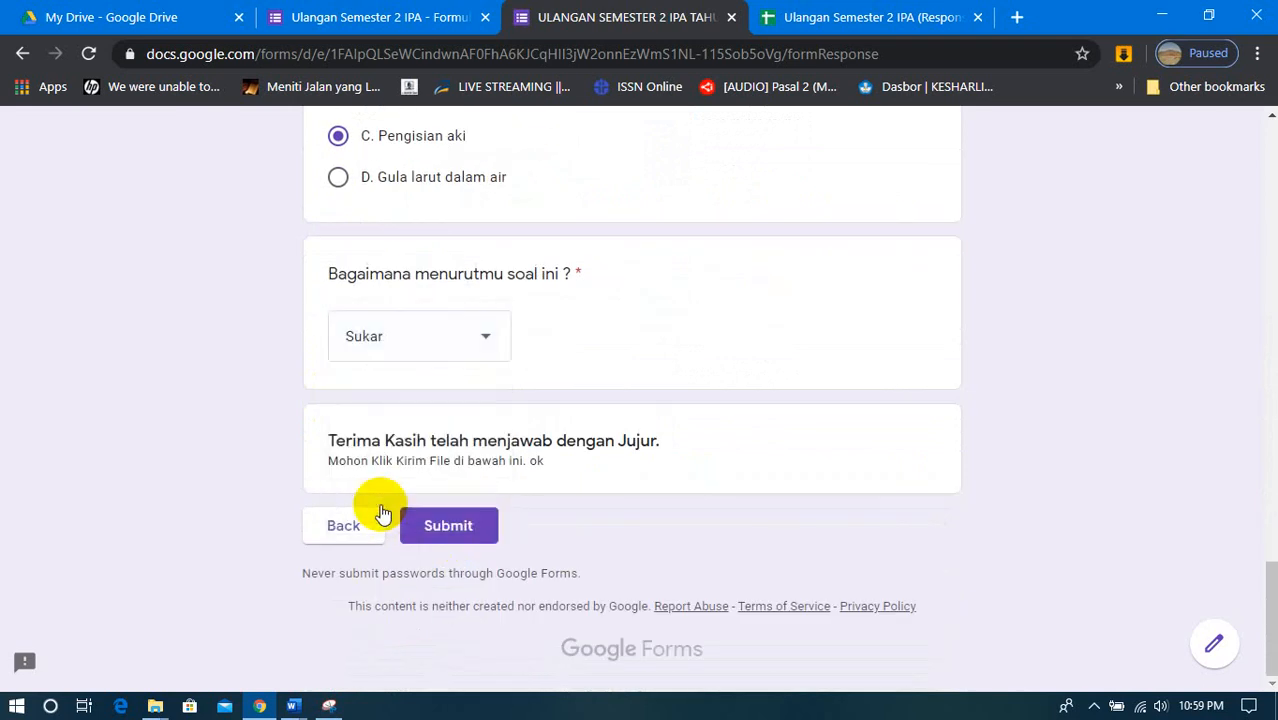
{"action": "left_click", "coordinate": [465, 328]}
{"action": "left_click", "coordinate": [389, 250]}
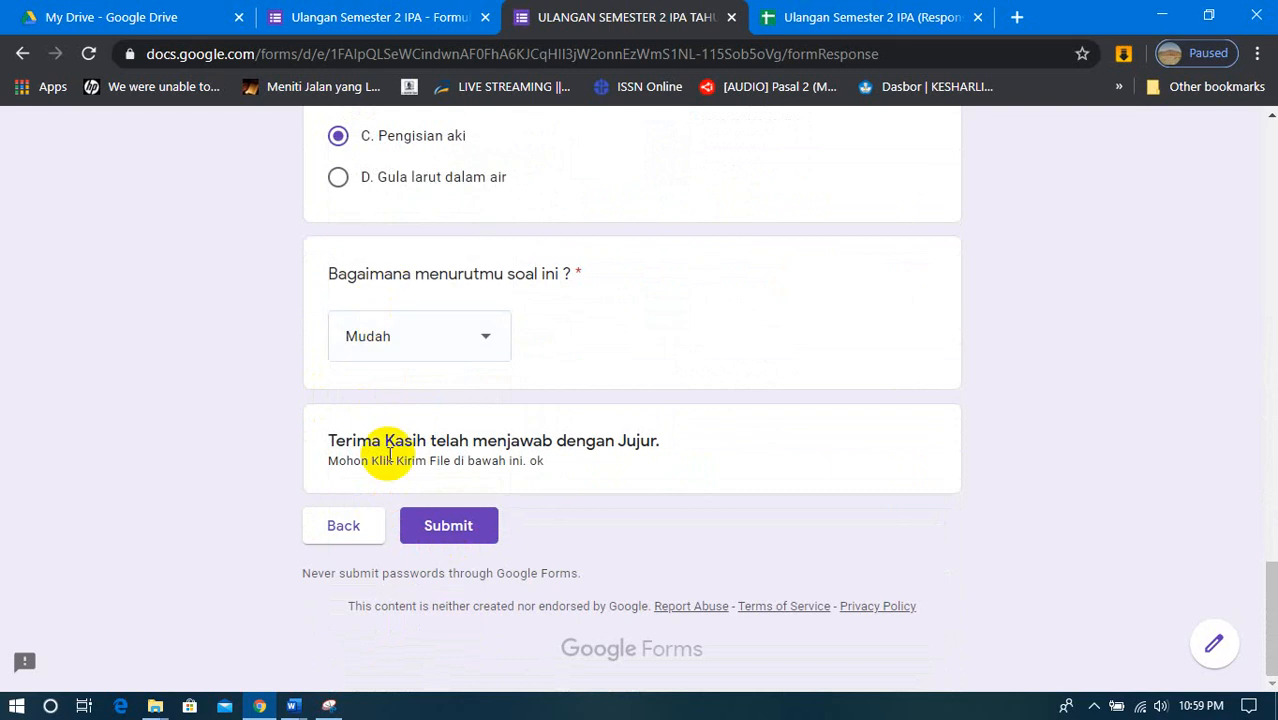
{"action": "left_click", "coordinate": [462, 533]}
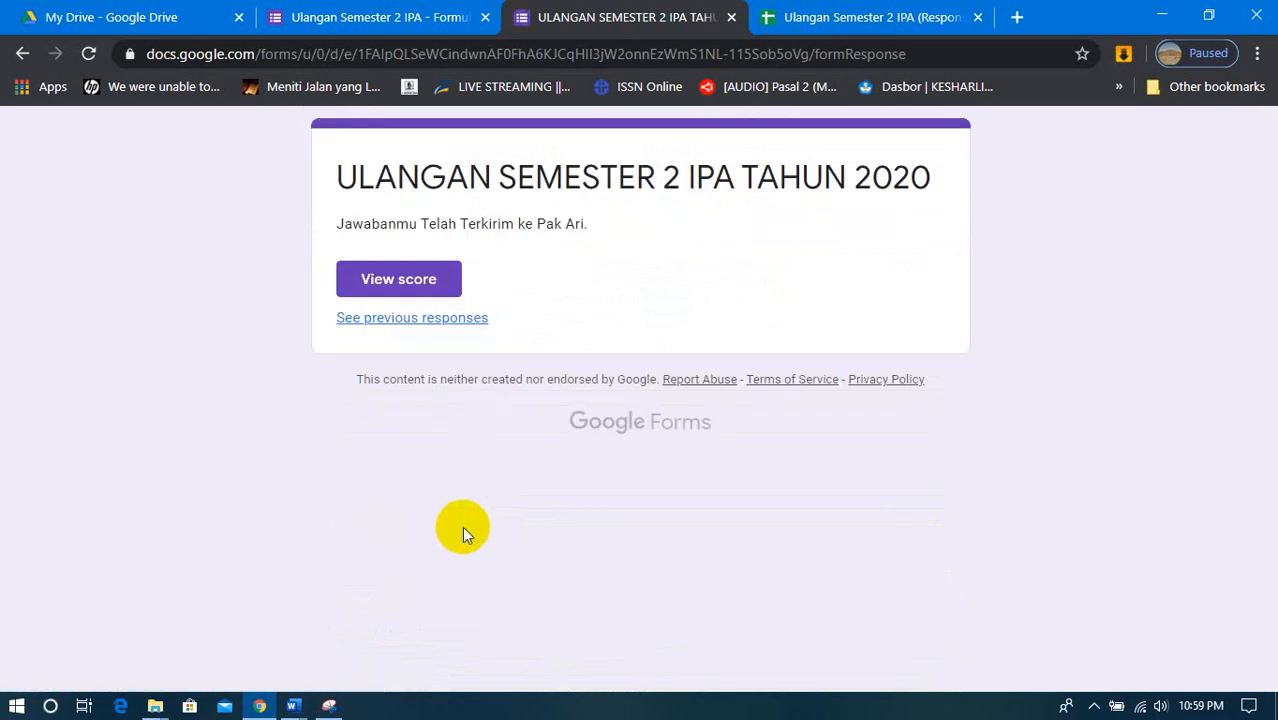
- View the second submission's score and examine the points for each question, dismissing the translation offer
{"action": "left_click", "coordinate": [460, 281]}
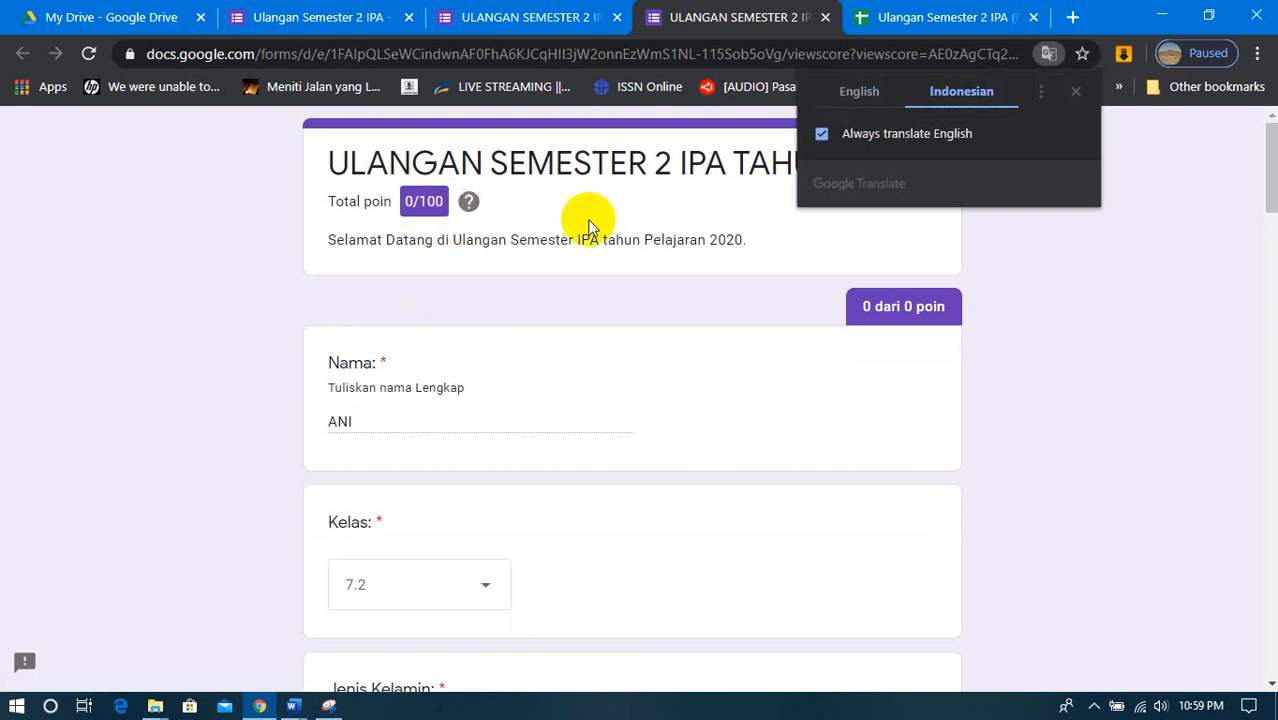
{"action": "left_click", "coordinate": [1075, 92]}
{"action": "scroll", "coordinate": [567, 390], "scroll_direction": "down", "scroll_amount": 6}
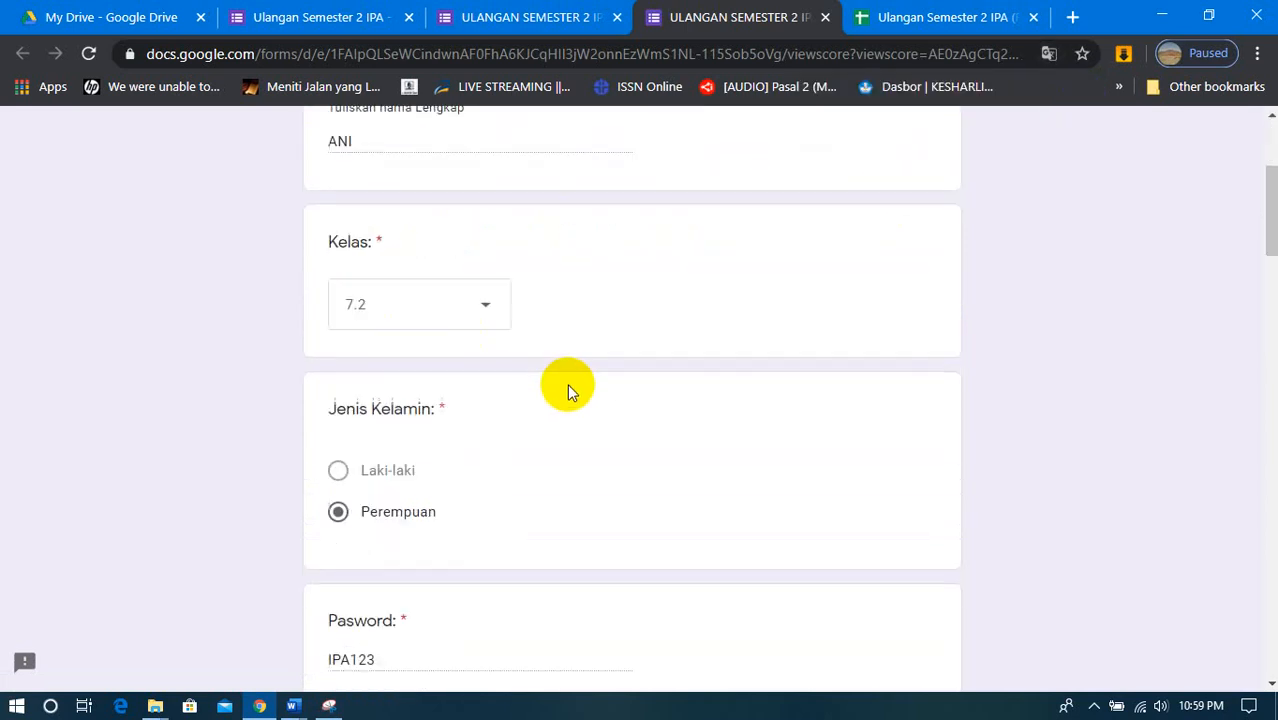
{"action": "scroll", "coordinate": [567, 383], "scroll_direction": "down", "scroll_amount": 4}
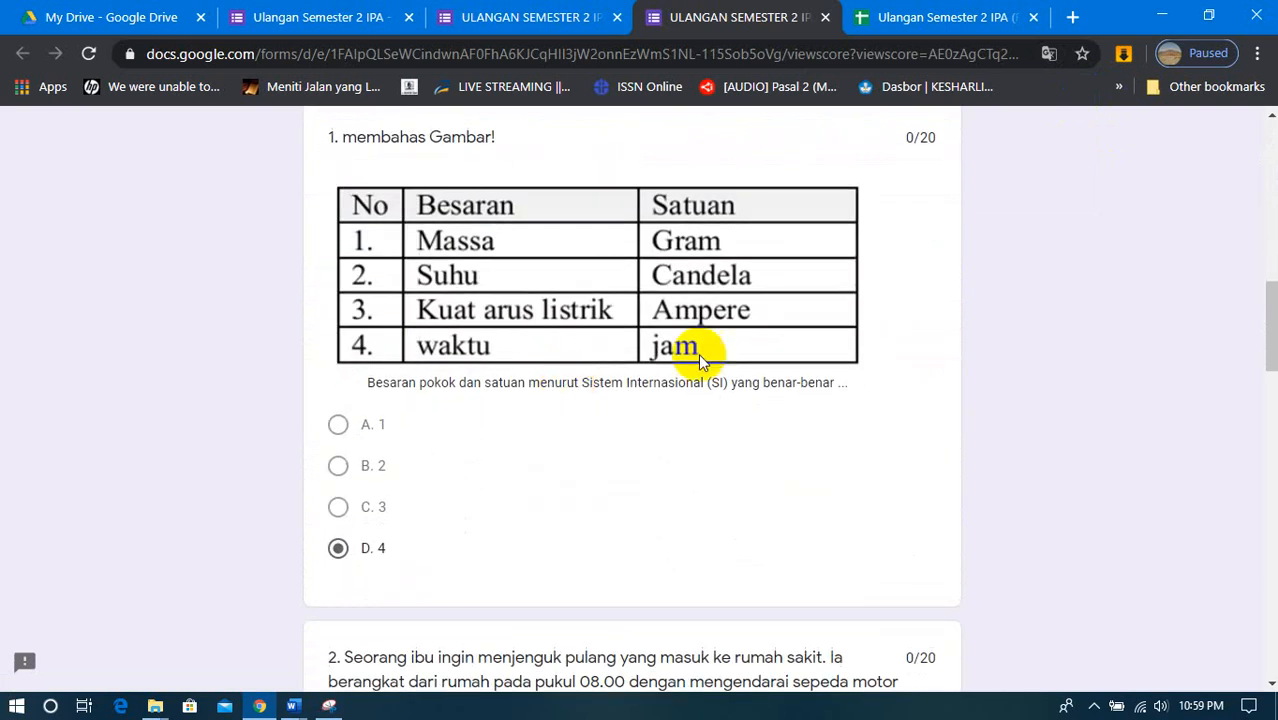
{"action": "scroll", "coordinate": [698, 350], "scroll_direction": "down", "scroll_amount": 6}
{"action": "scroll", "coordinate": [668, 347], "scroll_direction": "down", "scroll_amount": 9}
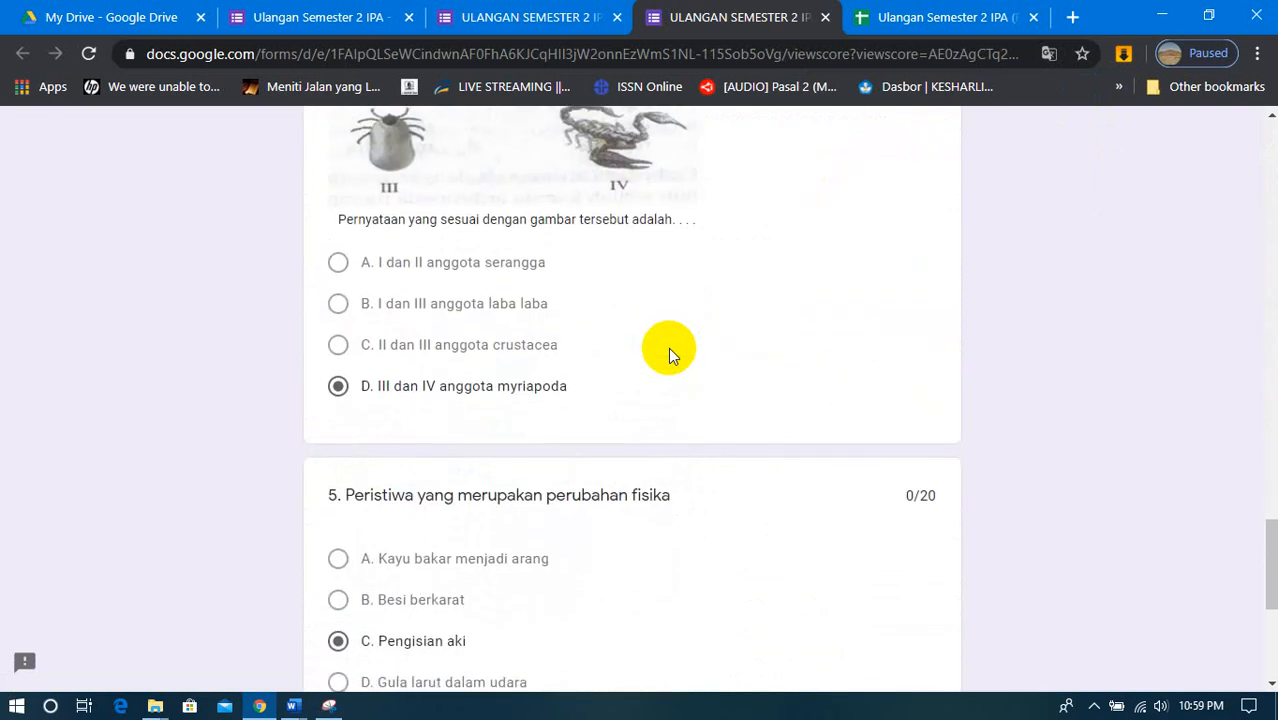
{"action": "scroll", "coordinate": [668, 347], "scroll_direction": "up", "scroll_amount": 17}
{"action": "scroll", "coordinate": [668, 347], "scroll_direction": "up", "scroll_amount": 10}
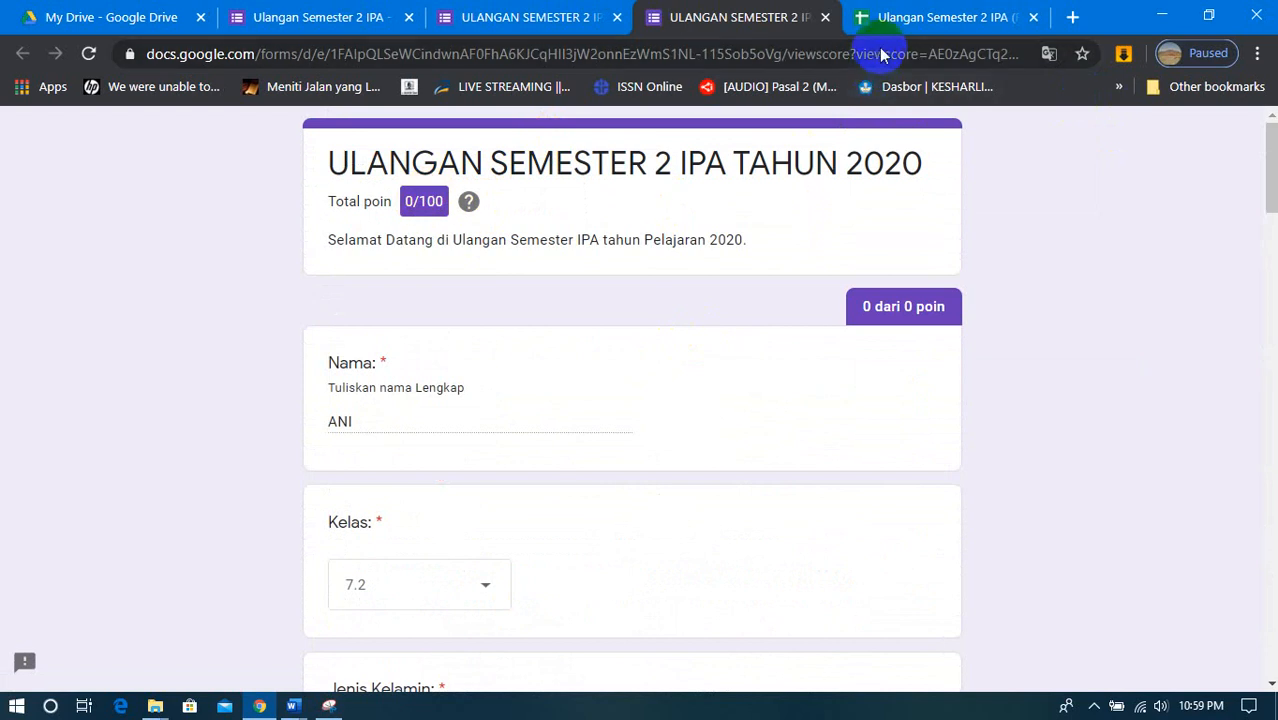
- Examine the second respondent's score and name in the responses spreadsheet, dismissing the cell edit history tip
{"action": "left_click", "coordinate": [890, 20]}
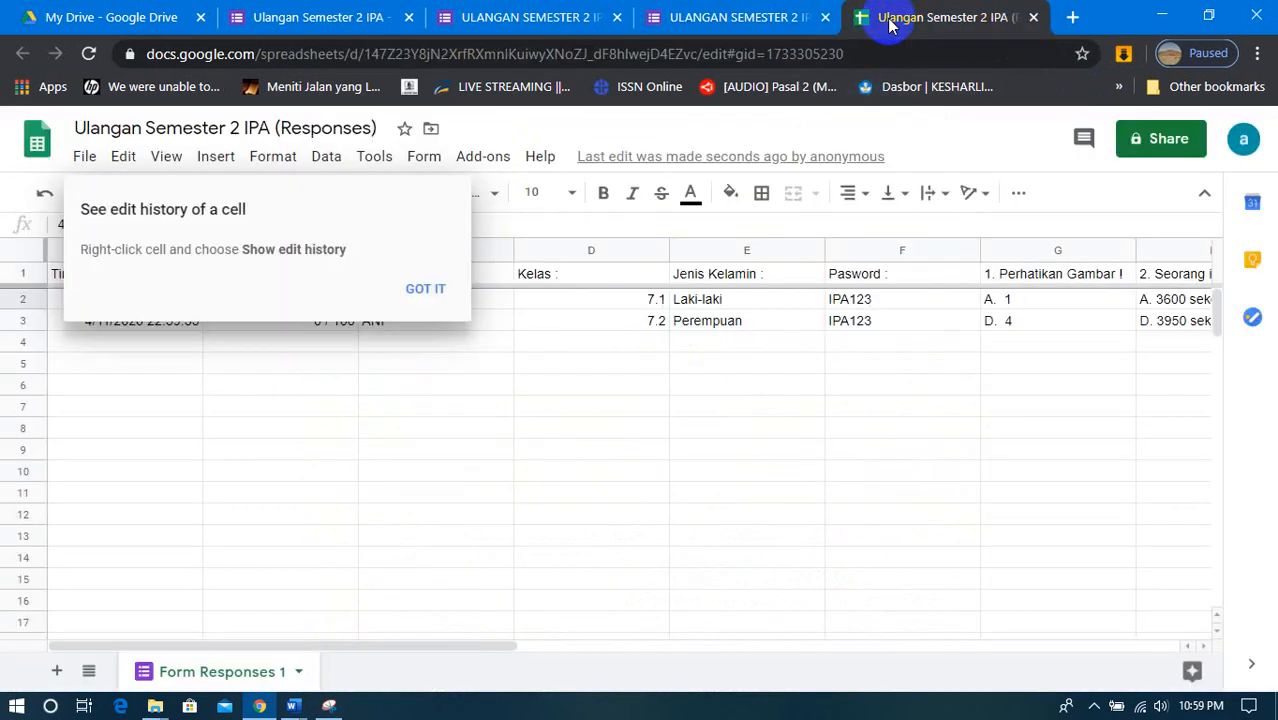
{"action": "left_click", "coordinate": [424, 290]}
{"action": "left_click", "coordinate": [331, 320]}
{"action": "left_click", "coordinate": [440, 328]}
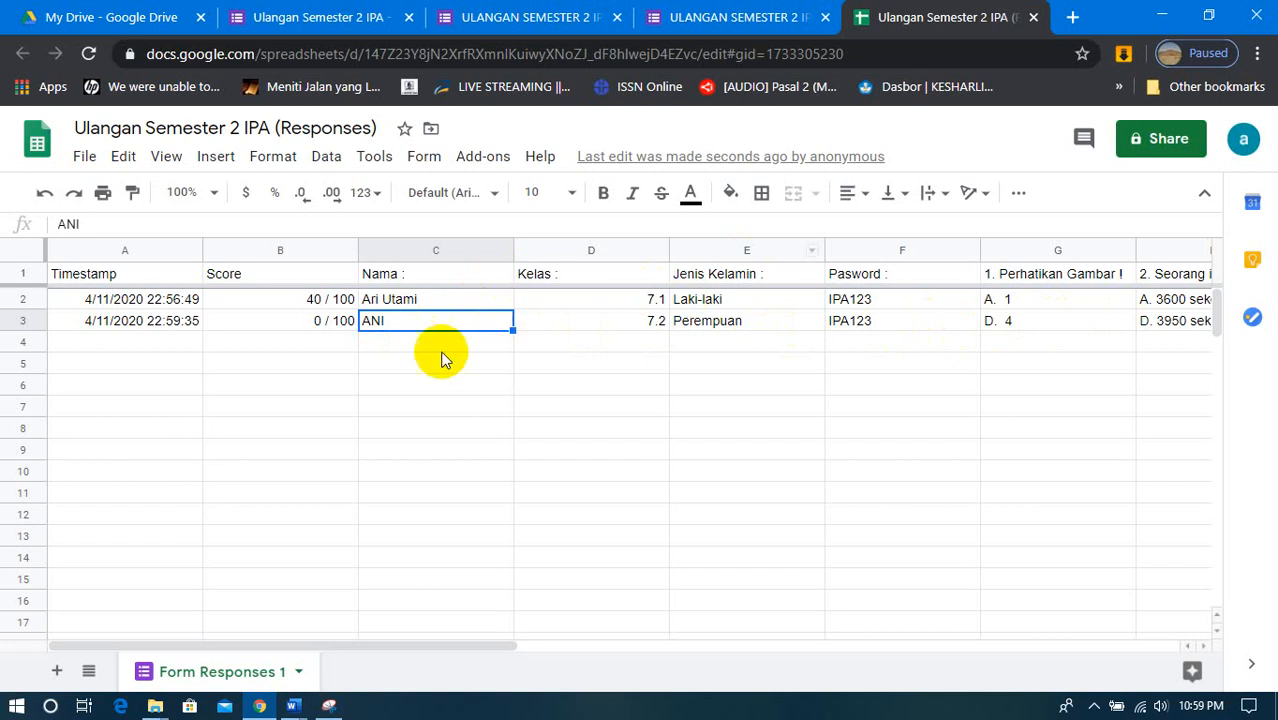
{"action": "scroll", "coordinate": [320, 500], "scroll_direction": "down", "scroll_amount": 5}
{"action": "scroll", "coordinate": [320, 500], "scroll_direction": "up", "scroll_amount": 5}
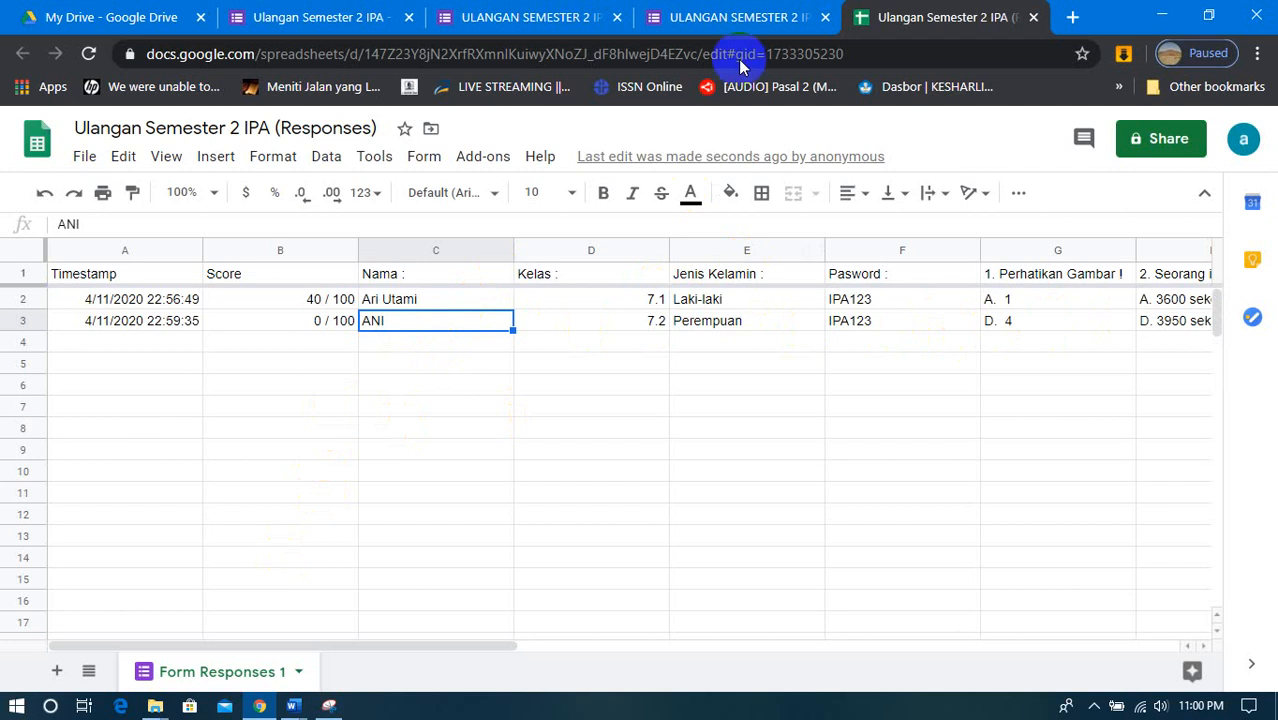
- Close the second respondent's score page and the submission confirmation page
{"action": "left_click", "coordinate": [738, 17]}
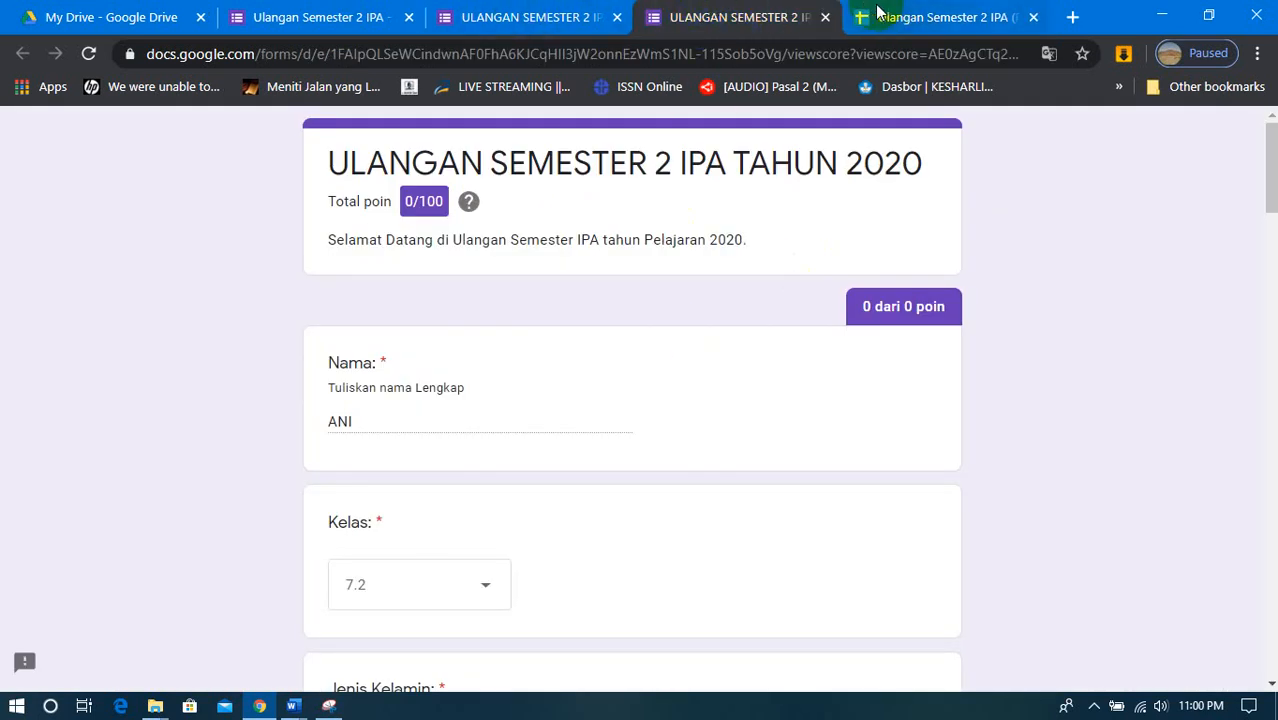
{"action": "left_click", "coordinate": [825, 17]}
{"action": "left_click", "coordinate": [617, 18]}
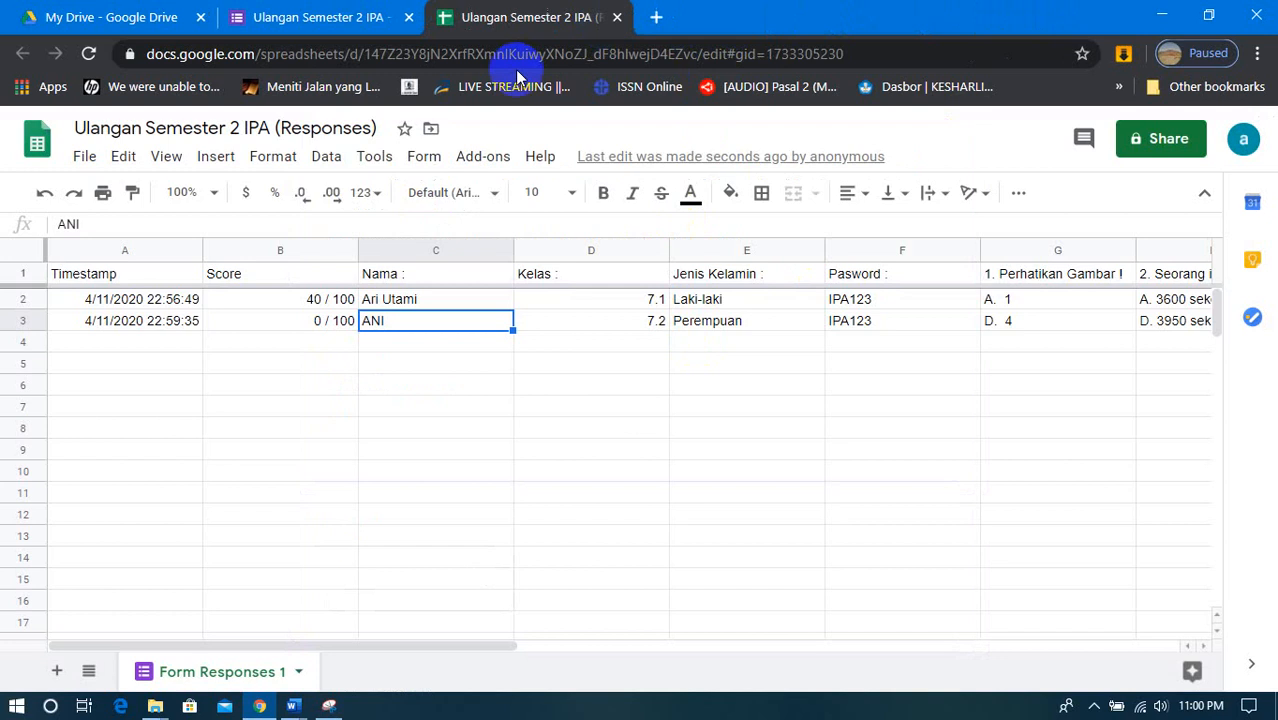
- Look over the Tanggapan and Pertanyaan views in the form editor, ending on the Nama question
{"action": "left_click", "coordinate": [325, 18]}
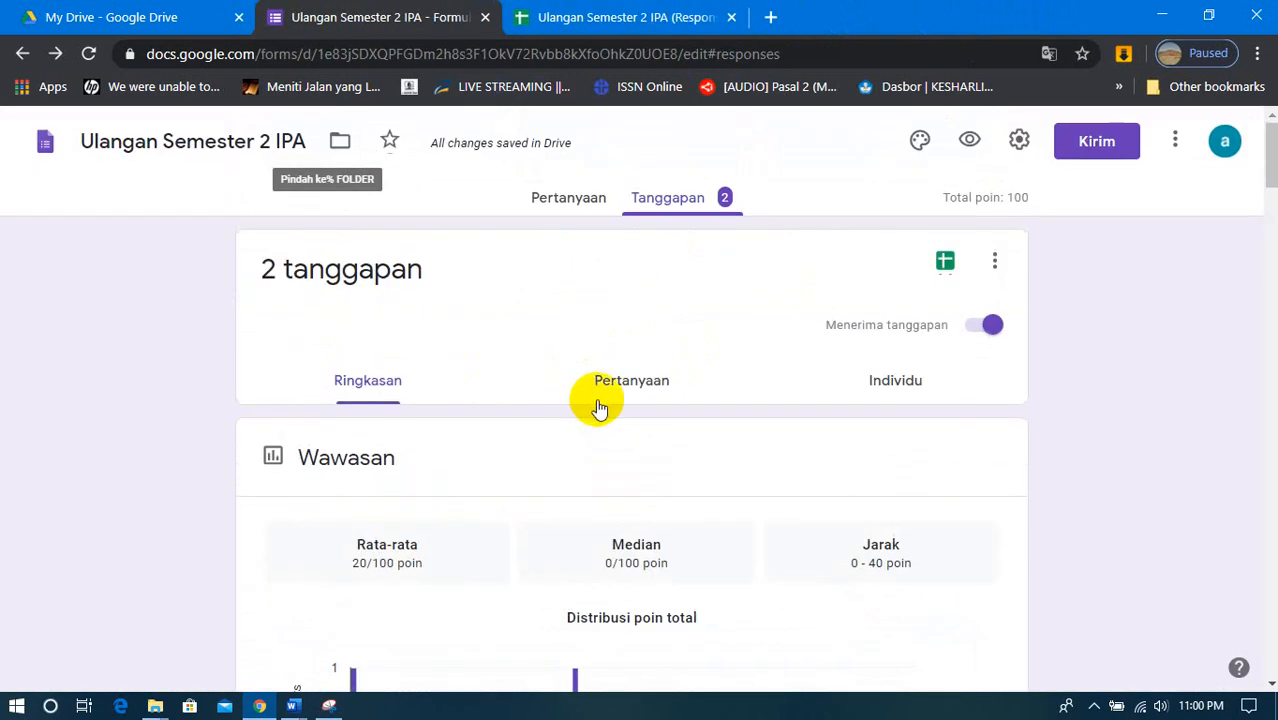
{"action": "left_click", "coordinate": [538, 201]}
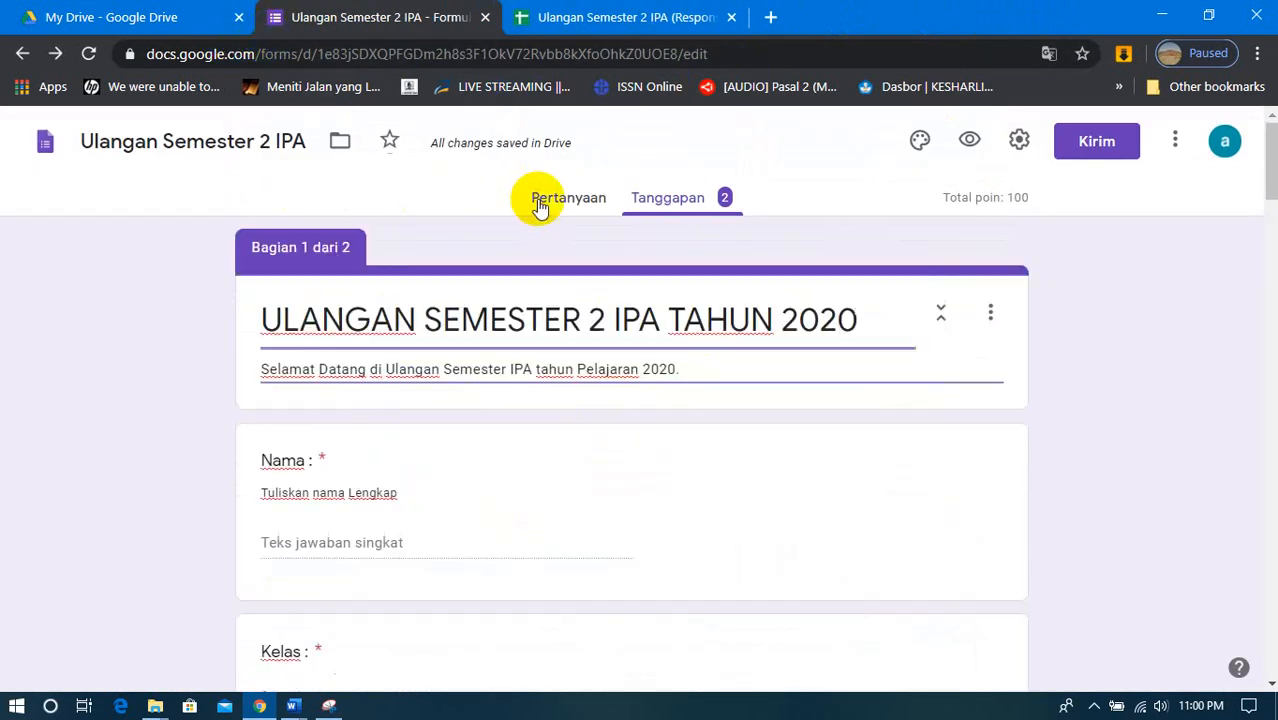
{"action": "left_click", "coordinate": [655, 203]}
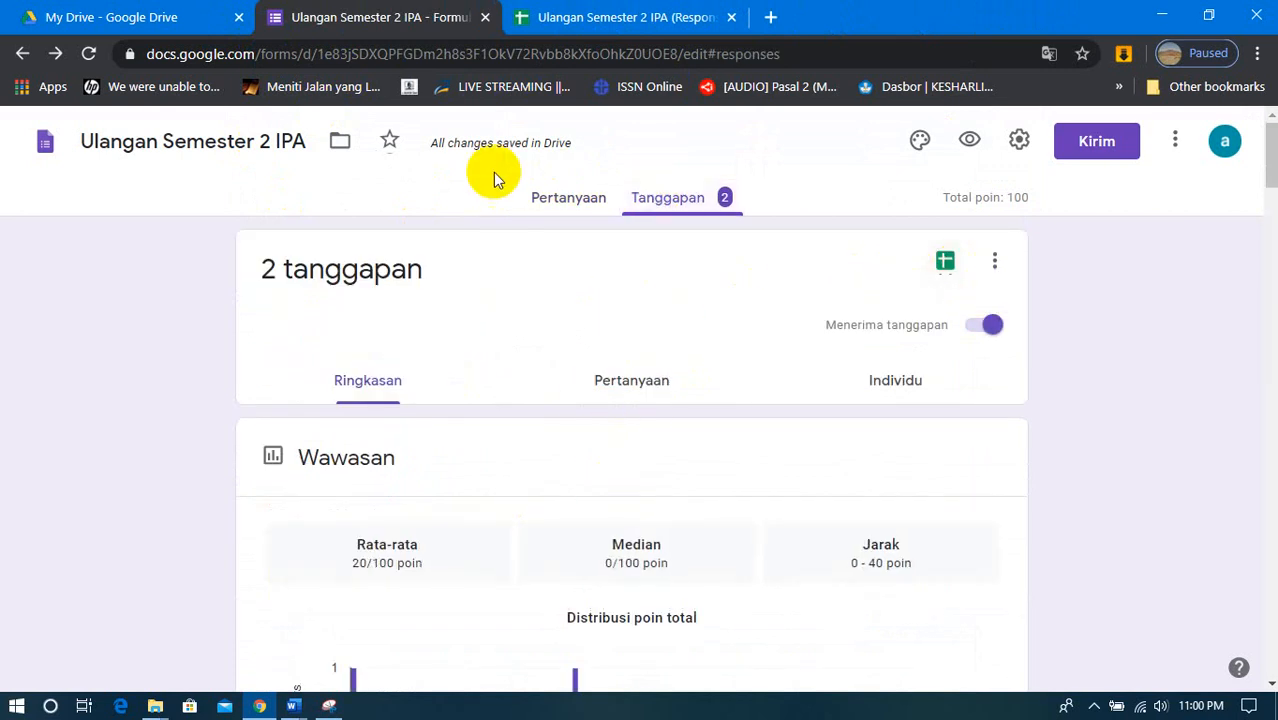
{"action": "left_click", "coordinate": [555, 198]}
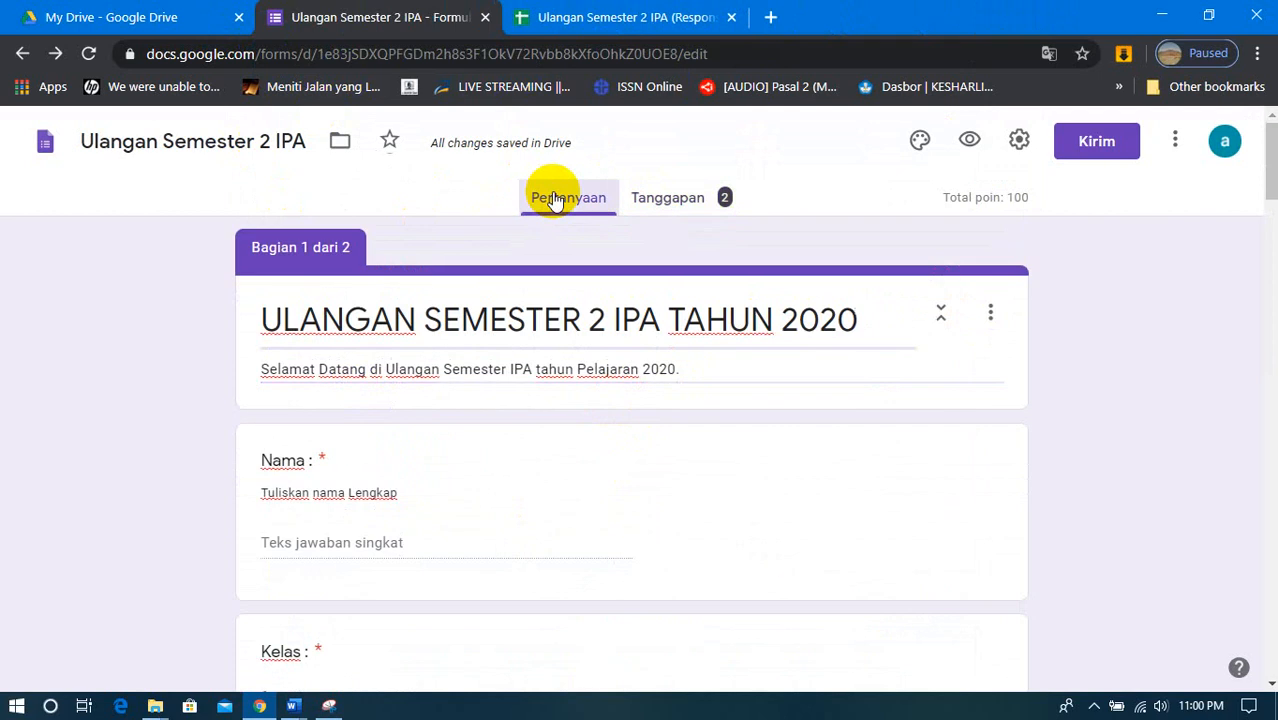
{"action": "left_click", "coordinate": [442, 436]}
{"action": "left_click", "coordinate": [208, 380]}
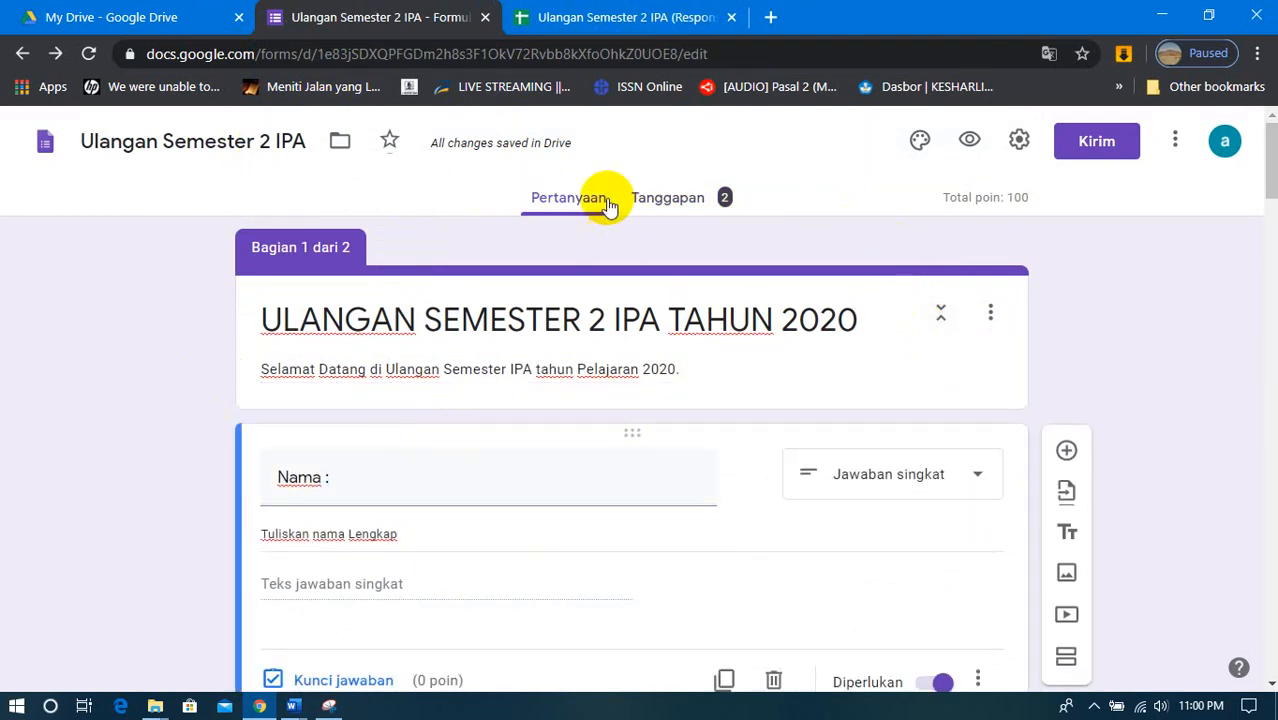
- Open the form's sending options, choose sharing by link and enable the shorter URL
{"action": "left_click", "coordinate": [1093, 148]}
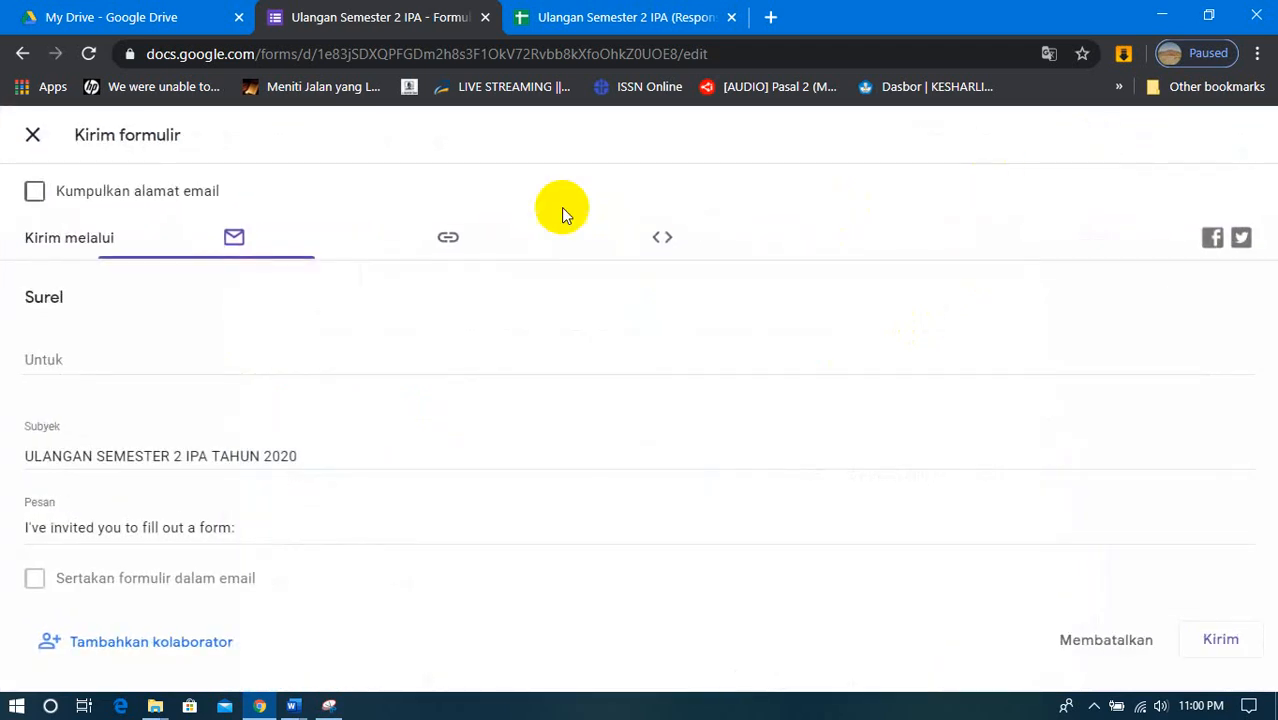
{"action": "left_click", "coordinate": [447, 247]}
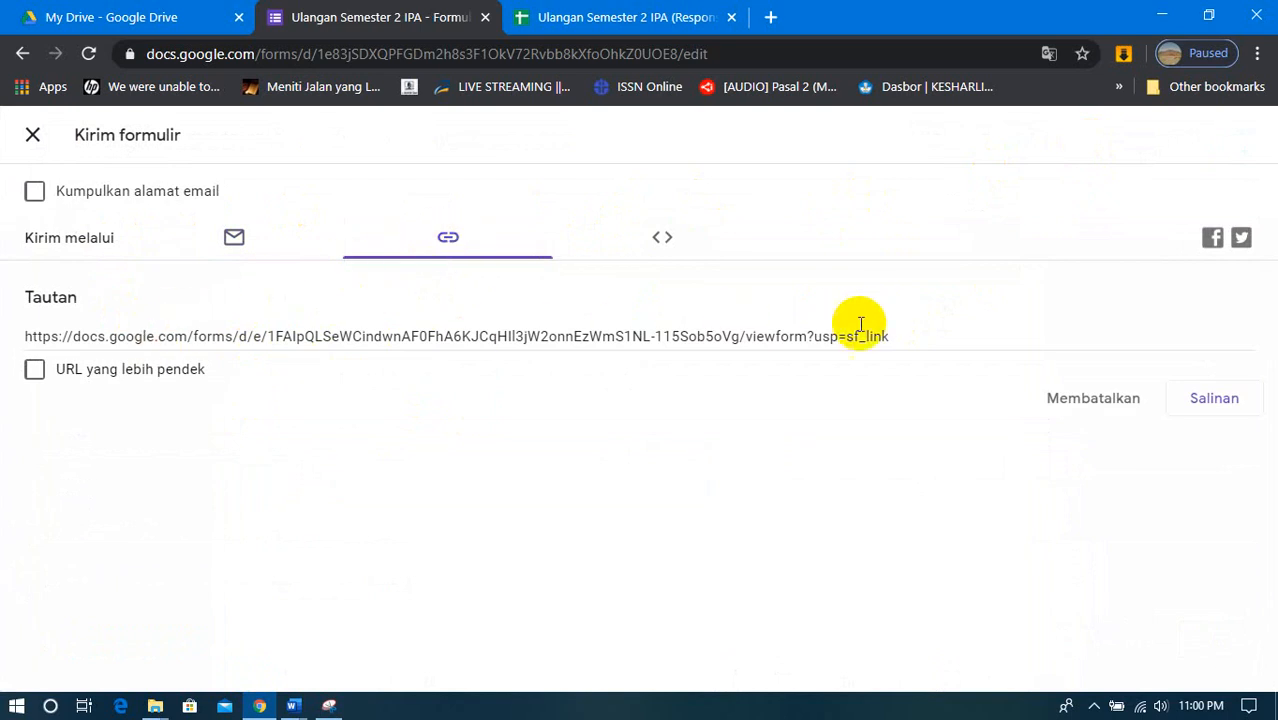
{"action": "left_click", "coordinate": [33, 372]}
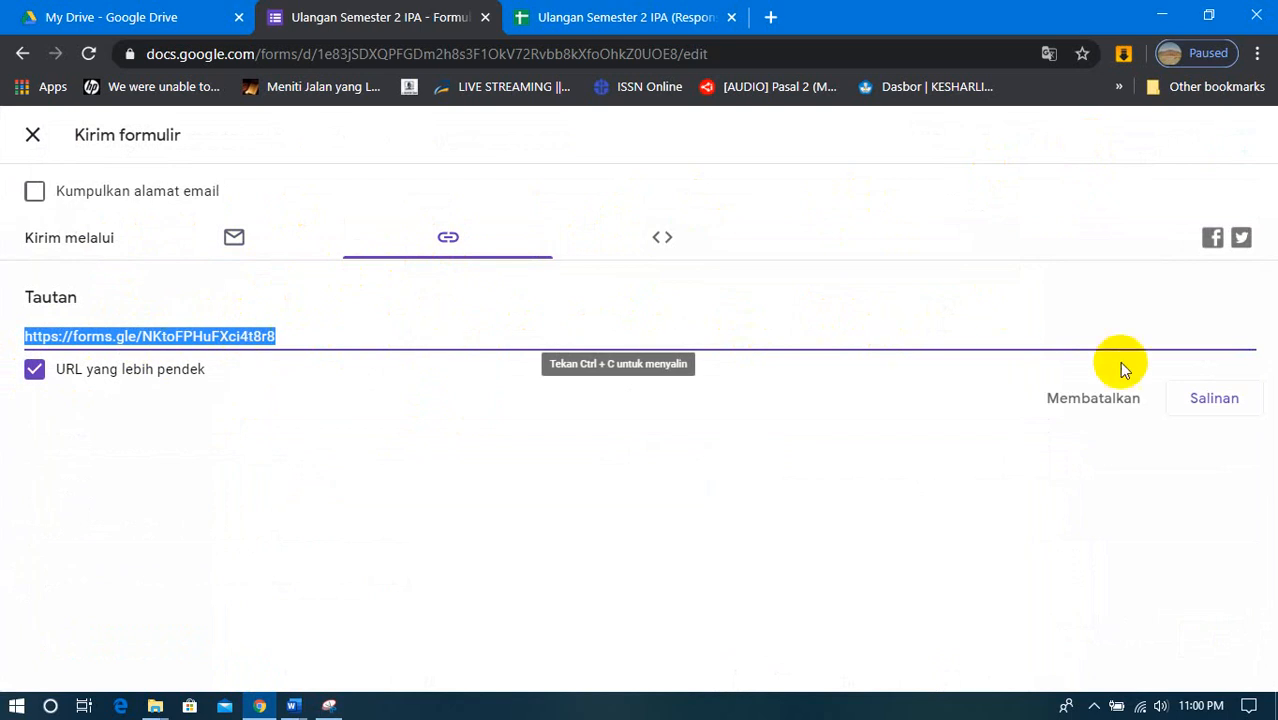
- Copy the shortened form link and minimize the browser and the answer key document to reach the desktop
{"action": "left_click", "coordinate": [1198, 396]}
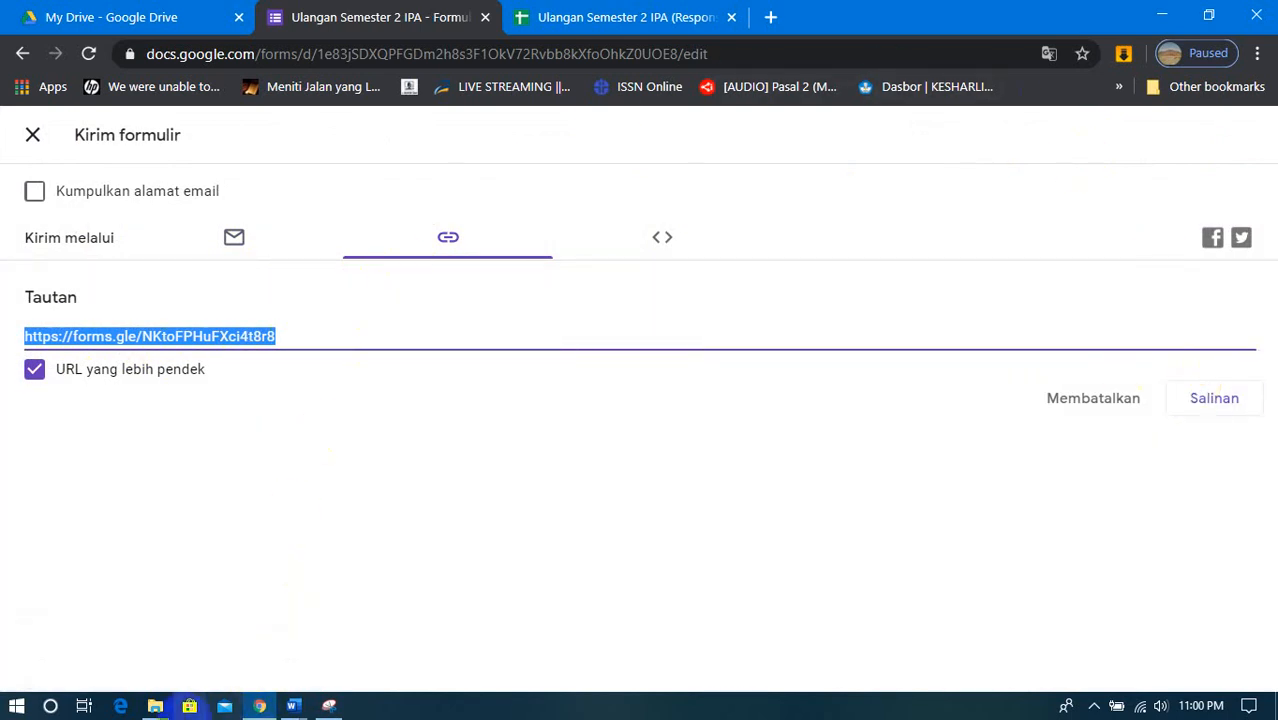
{"action": "left_click", "coordinate": [1161, 15]}
{"action": "left_click", "coordinate": [1161, 15]}
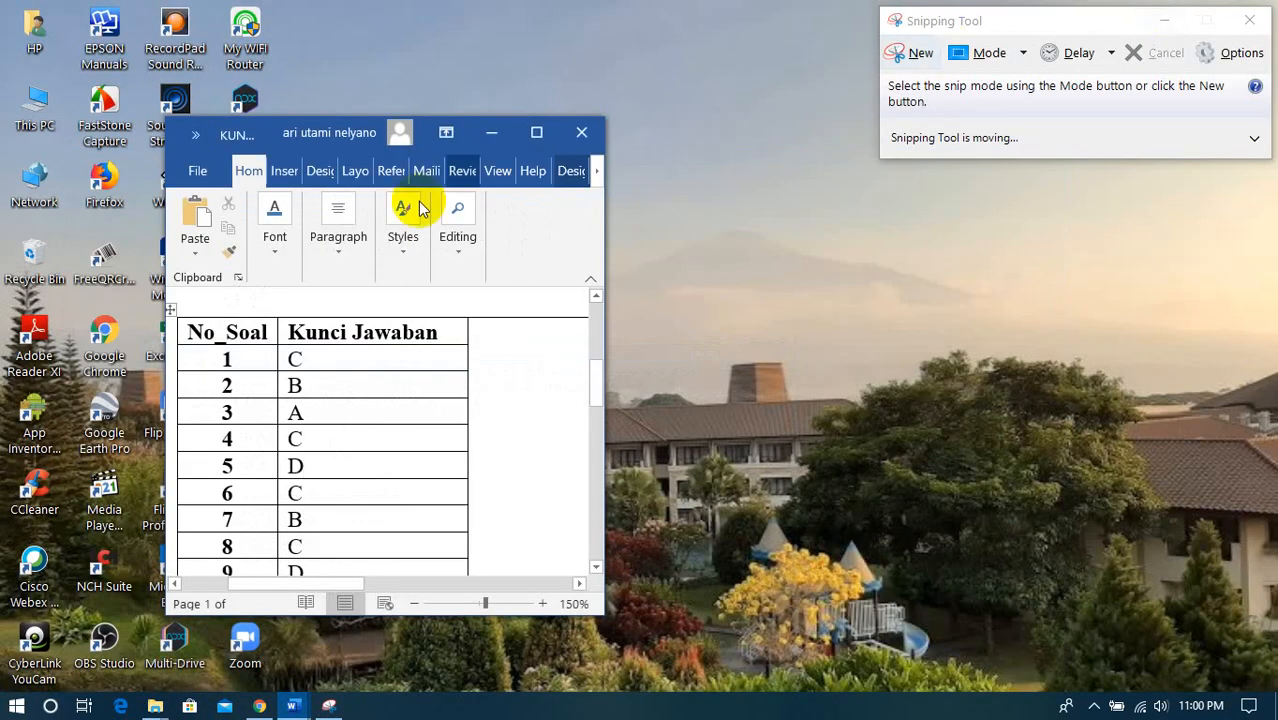
{"action": "left_click", "coordinate": [485, 132]}
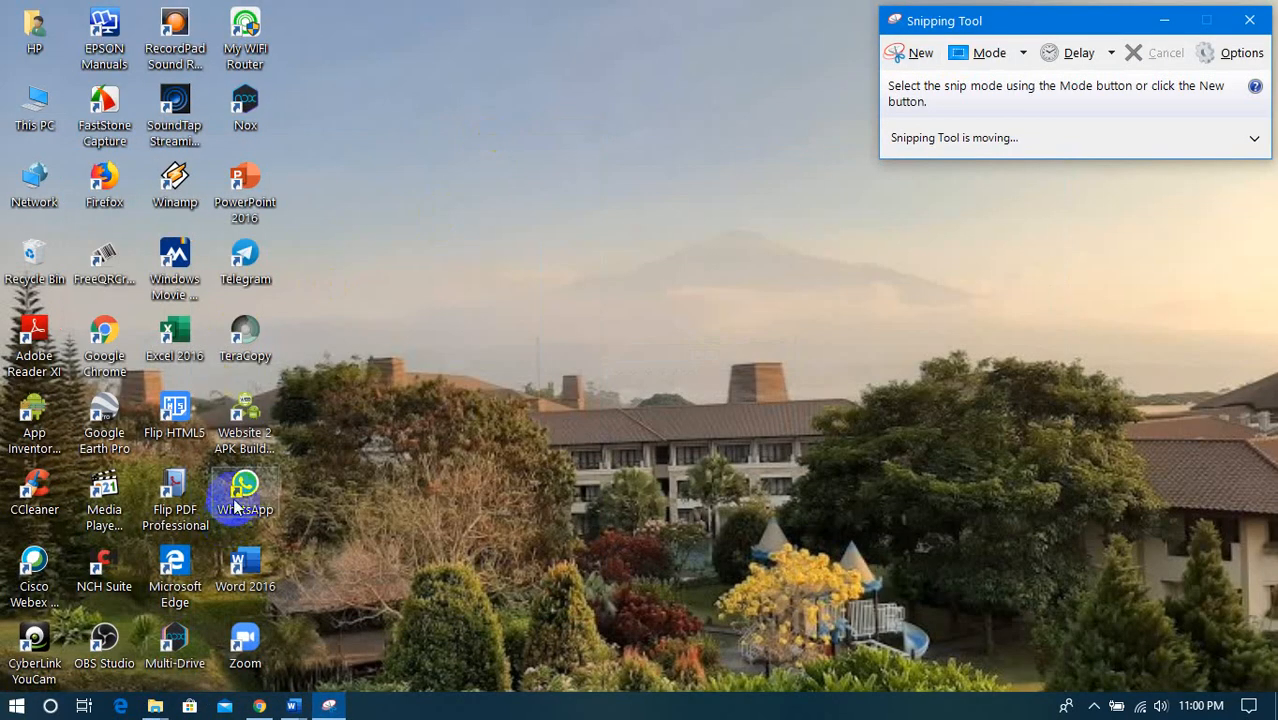
- Launch WhatsApp from the desktop and retry its connection to the phone
{"action": "left_click", "coordinate": [228, 486]}
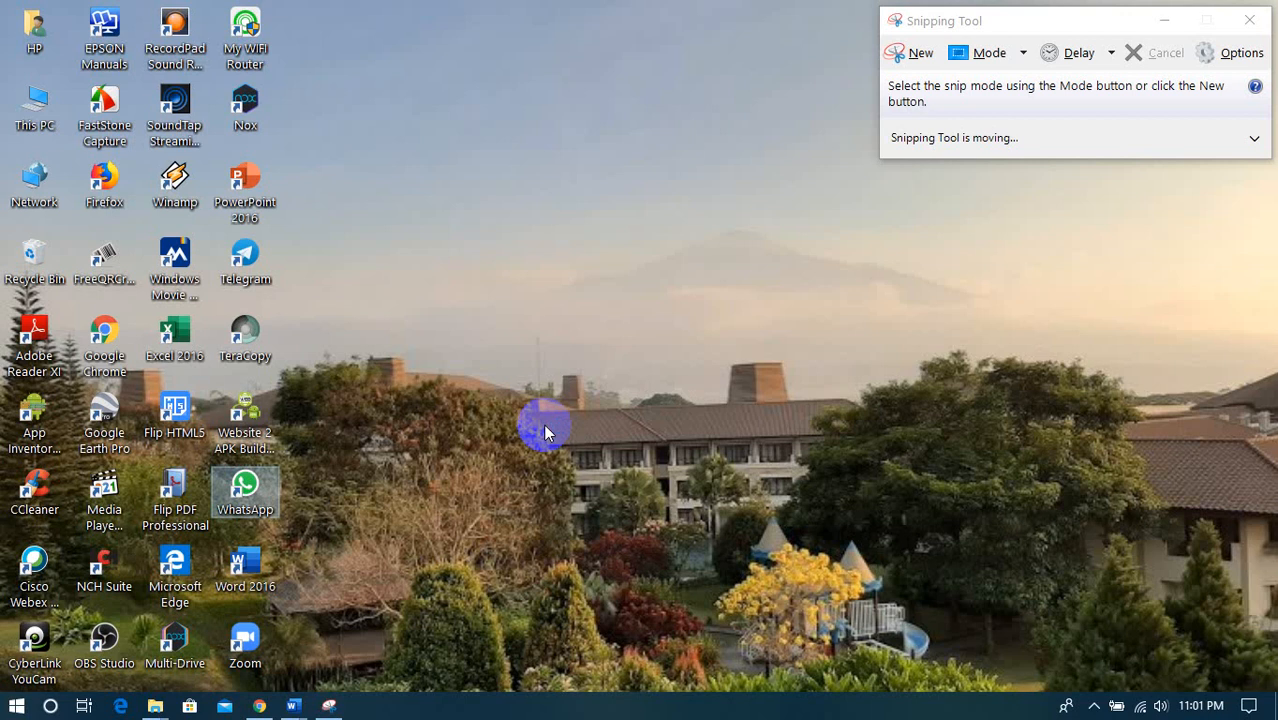
{"action": "double_click", "coordinate": [271, 486]}
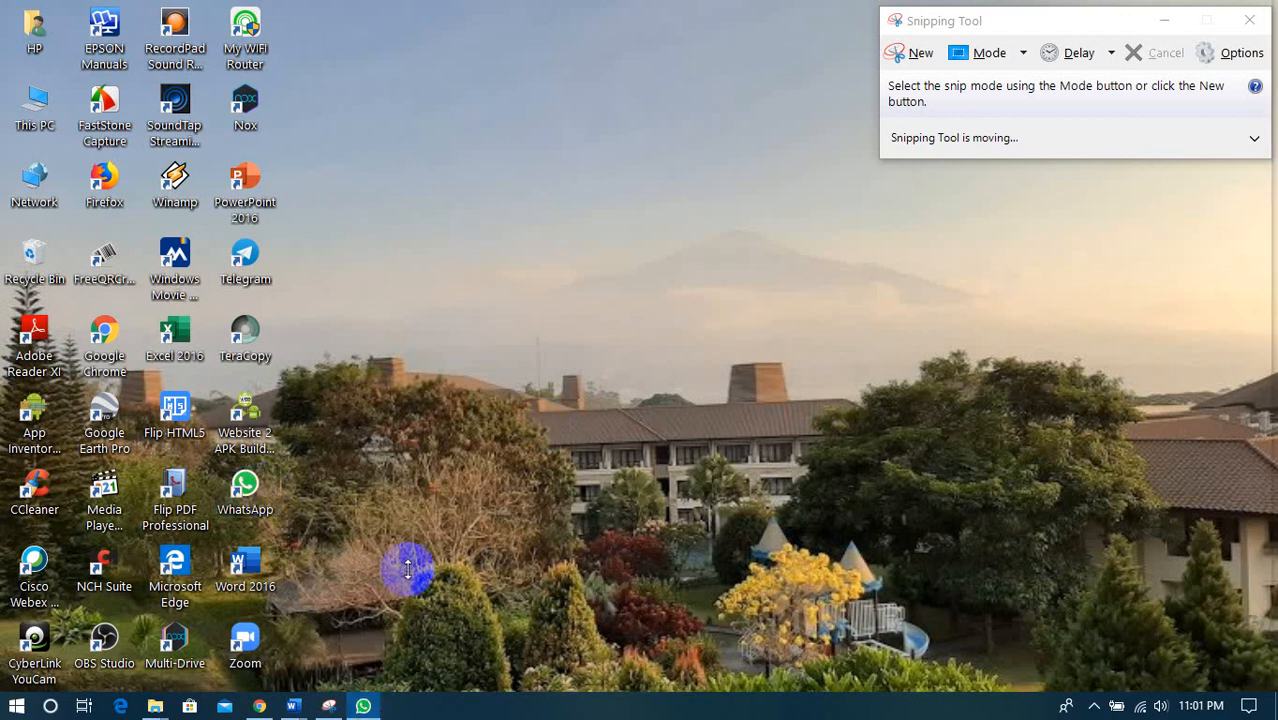
{"action": "left_click", "coordinate": [377, 704]}
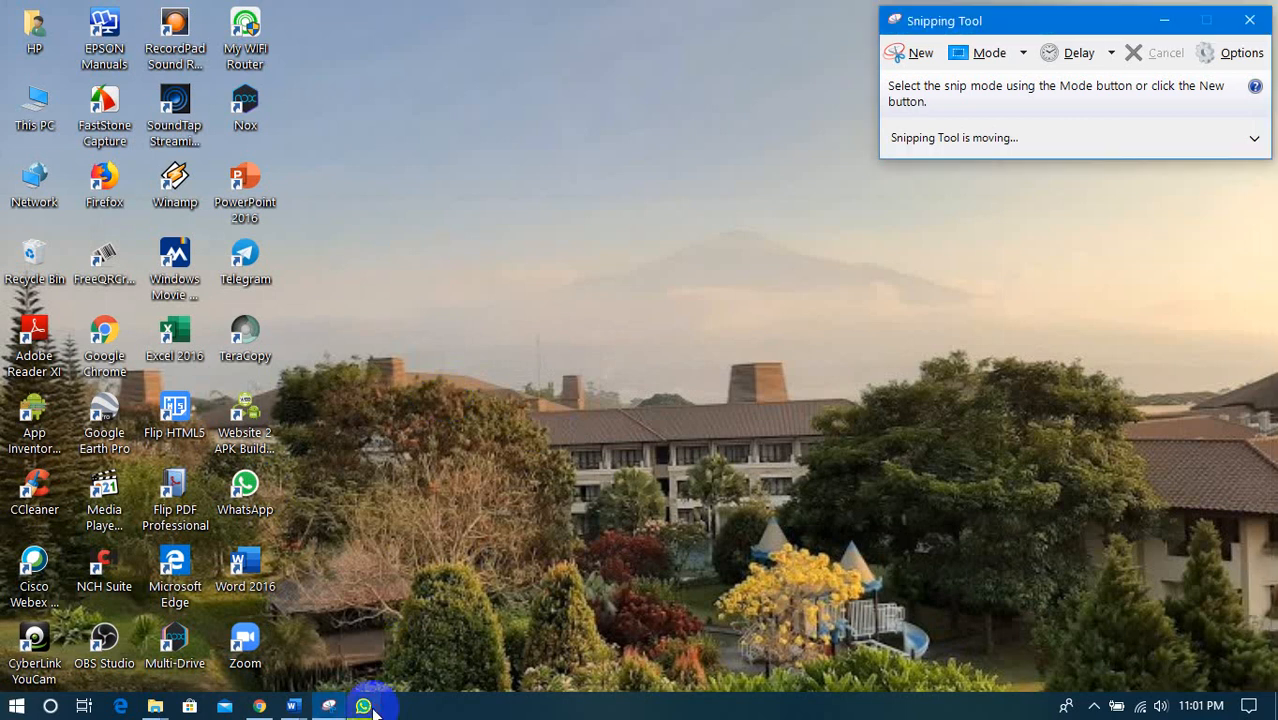
{"action": "left_click", "coordinate": [371, 709]}
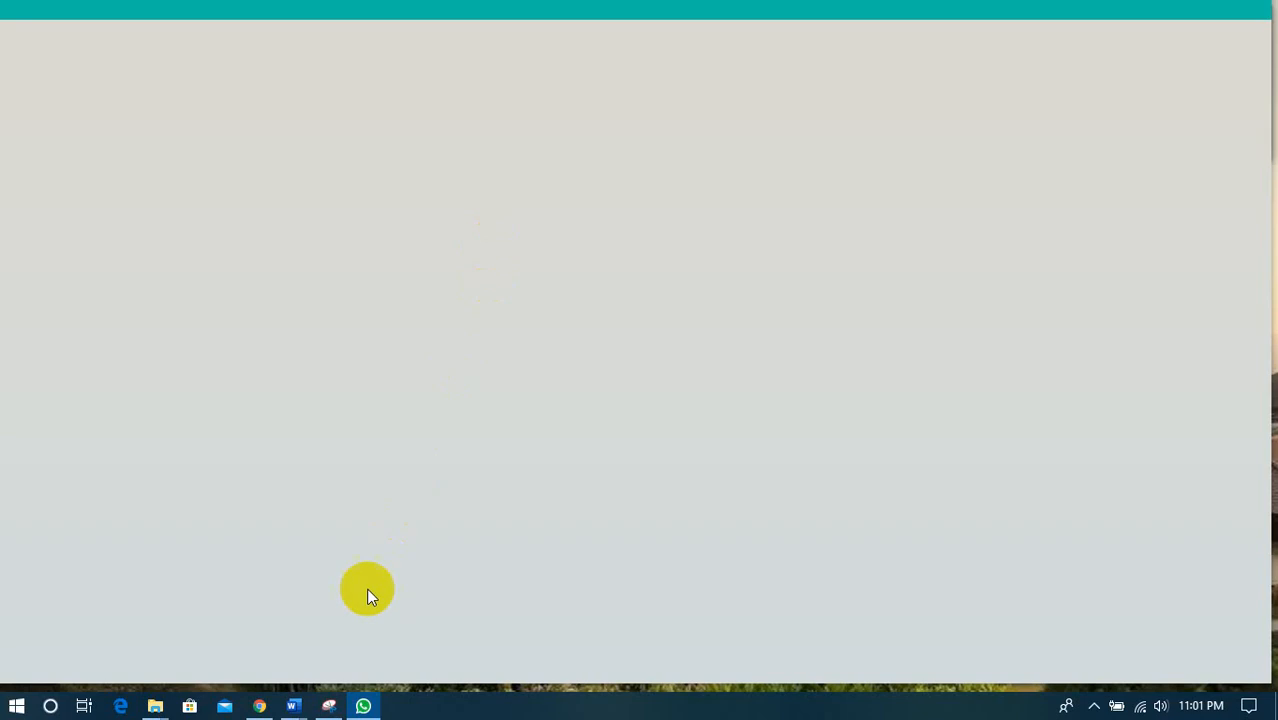
{"action": "mouse_move", "coordinate": [263, 704]}
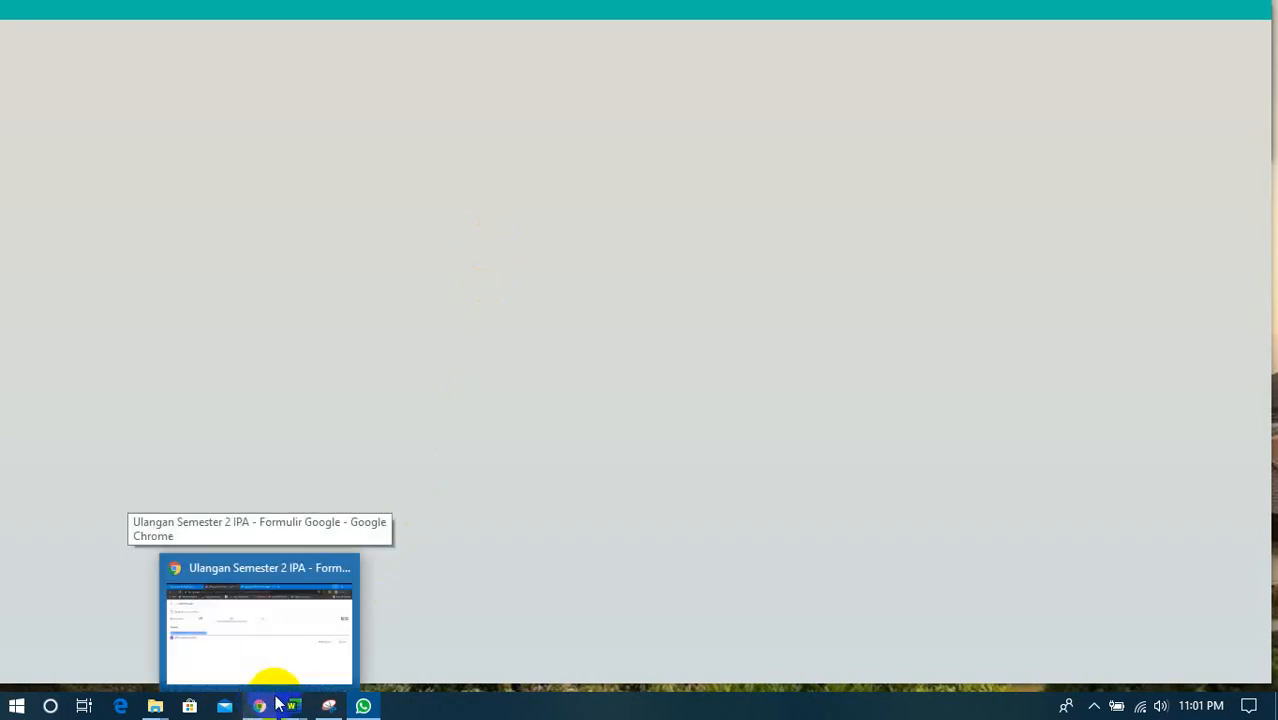
{"action": "mouse_move", "coordinate": [364, 706]}
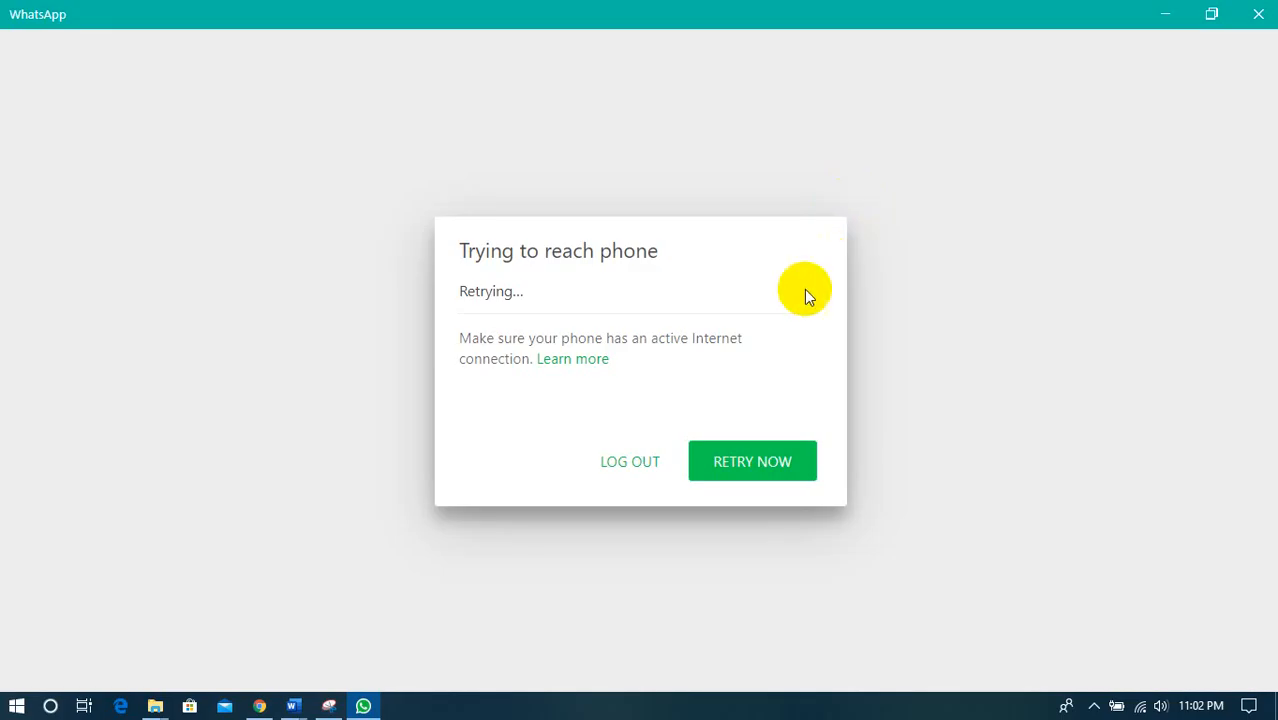
{"action": "left_click", "coordinate": [718, 470]}
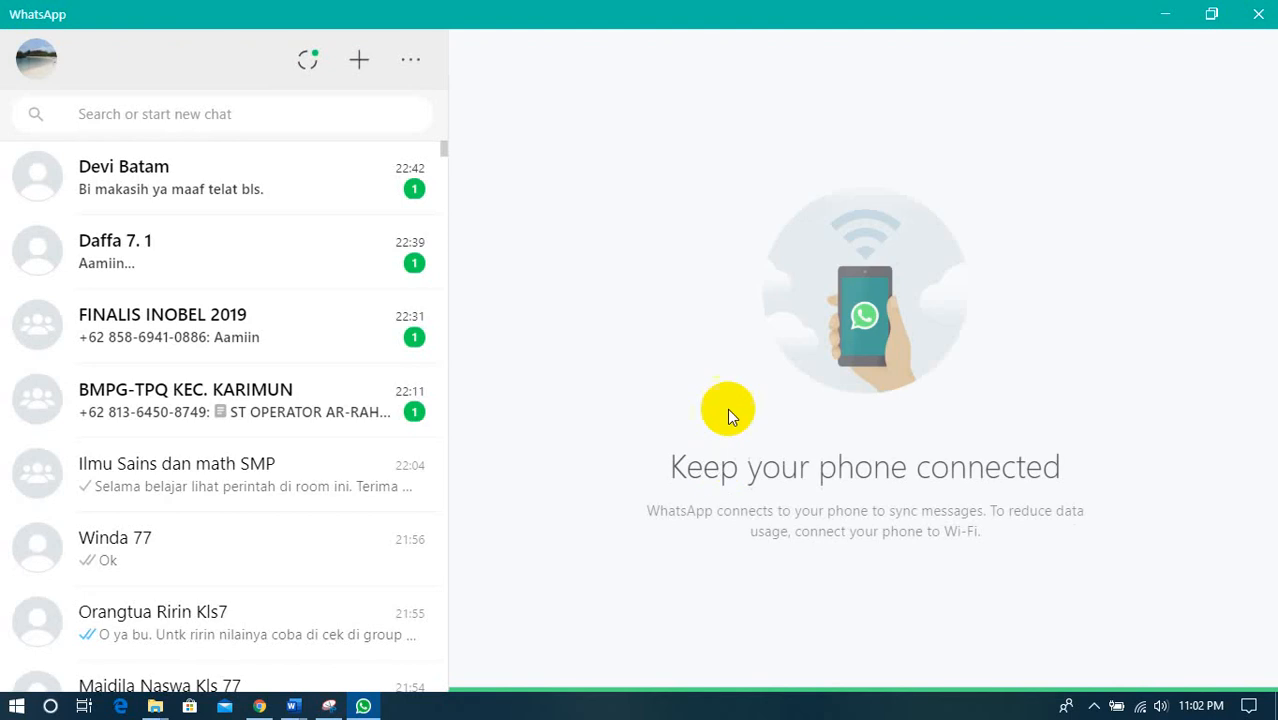
- Search the WhatsApp chats for the recipient's name and open the chat with that contact
{"action": "left_click", "coordinate": [255, 116]}
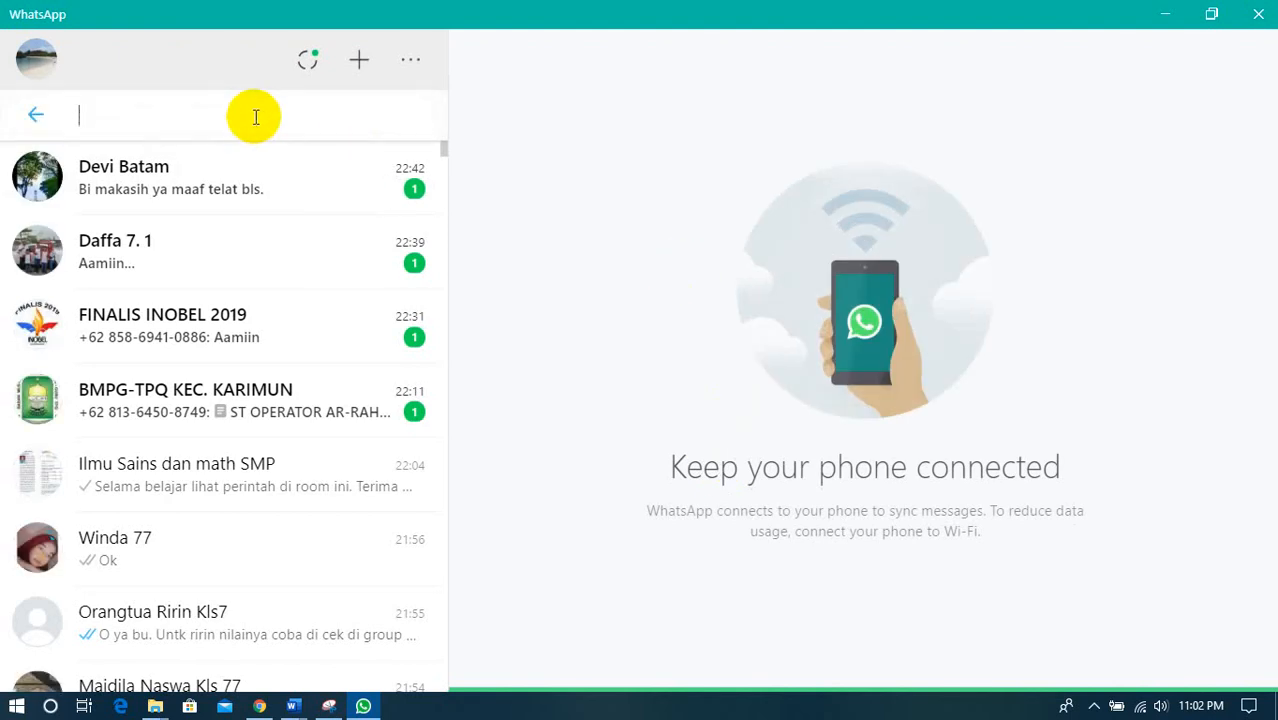
{"action": "type", "text": "ARI"}
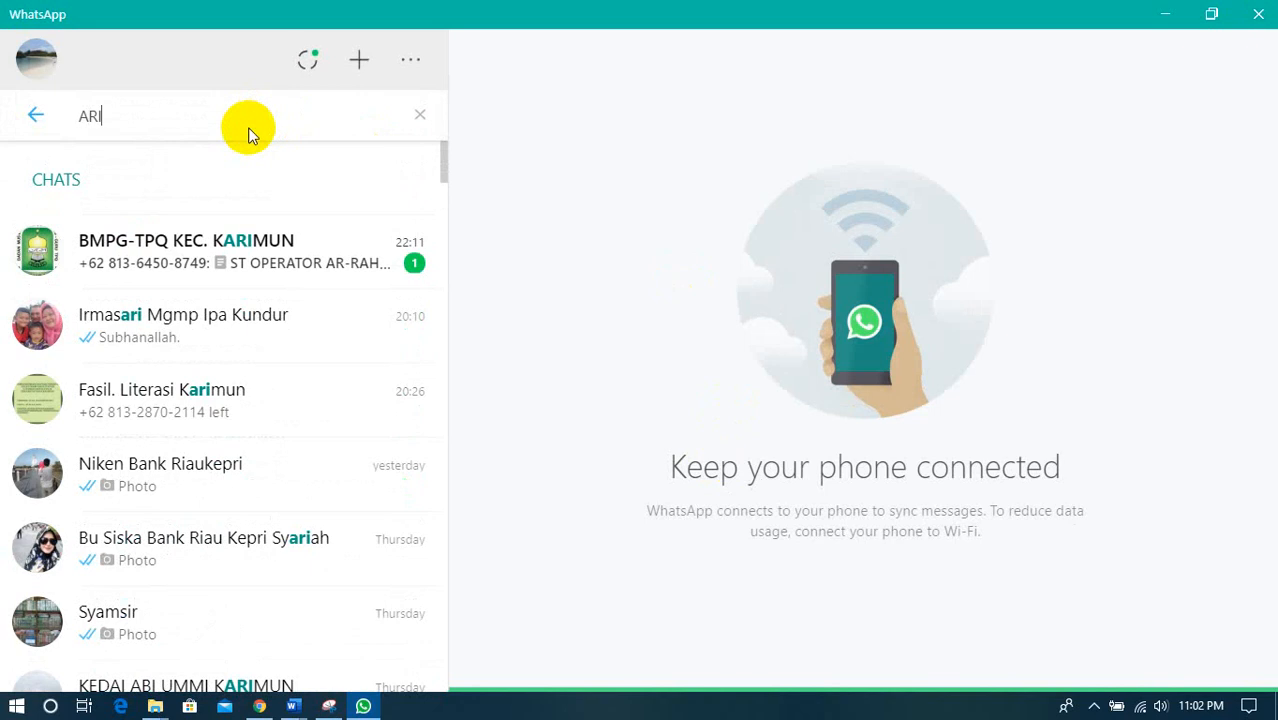
{"action": "type", "text": "T"}
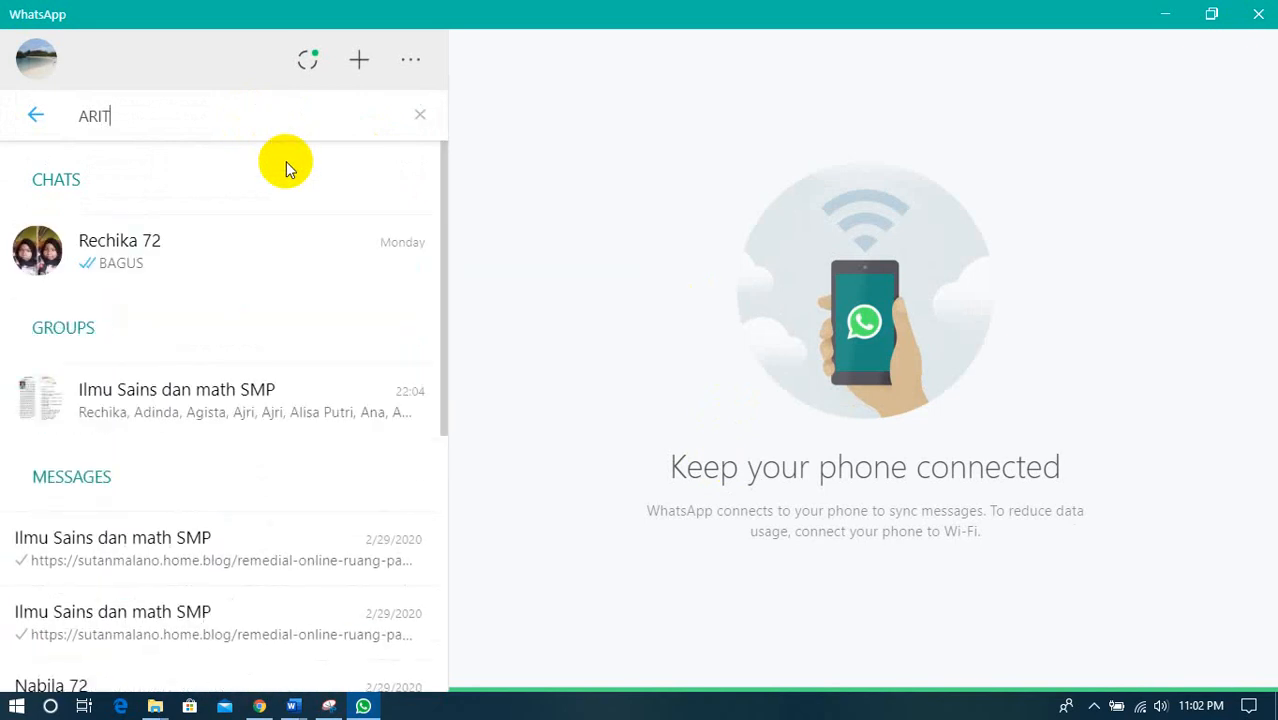
{"action": "key", "text": "BackSpace"}
{"action": "key", "text": "BackSpace"}
{"action": "key", "text": "BackSpace"}
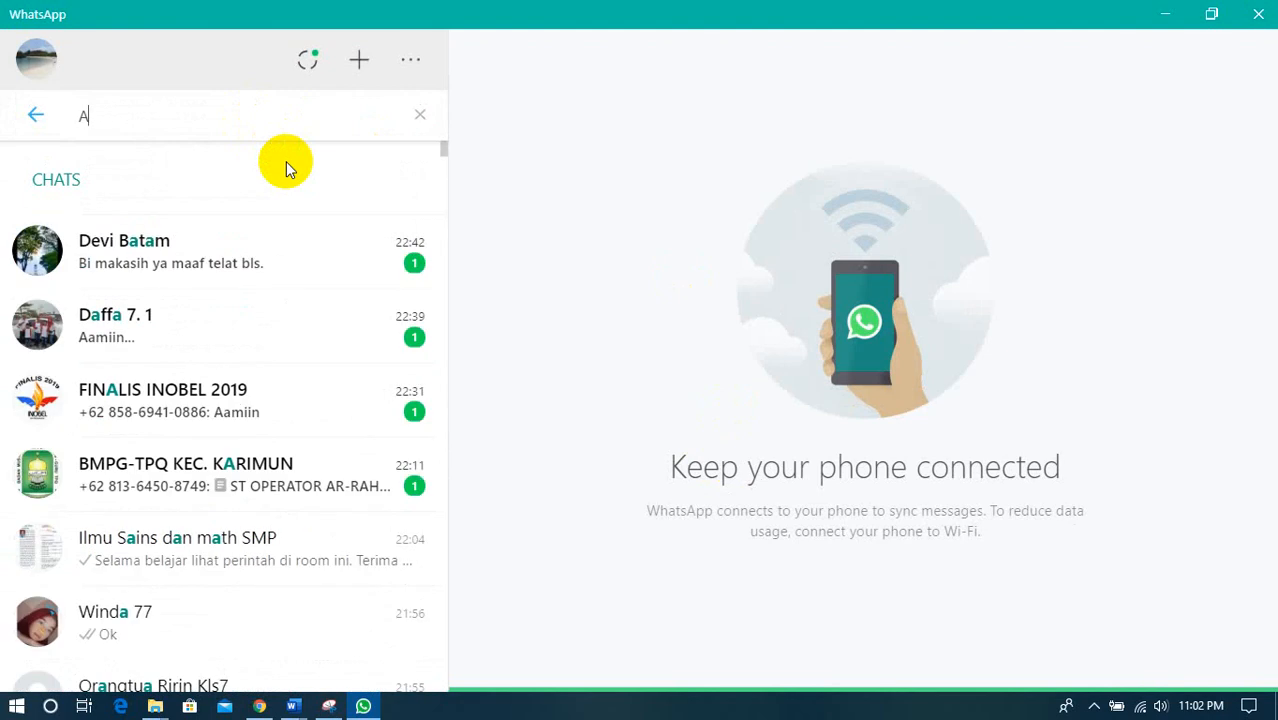
{"action": "type", "text": "ri"}
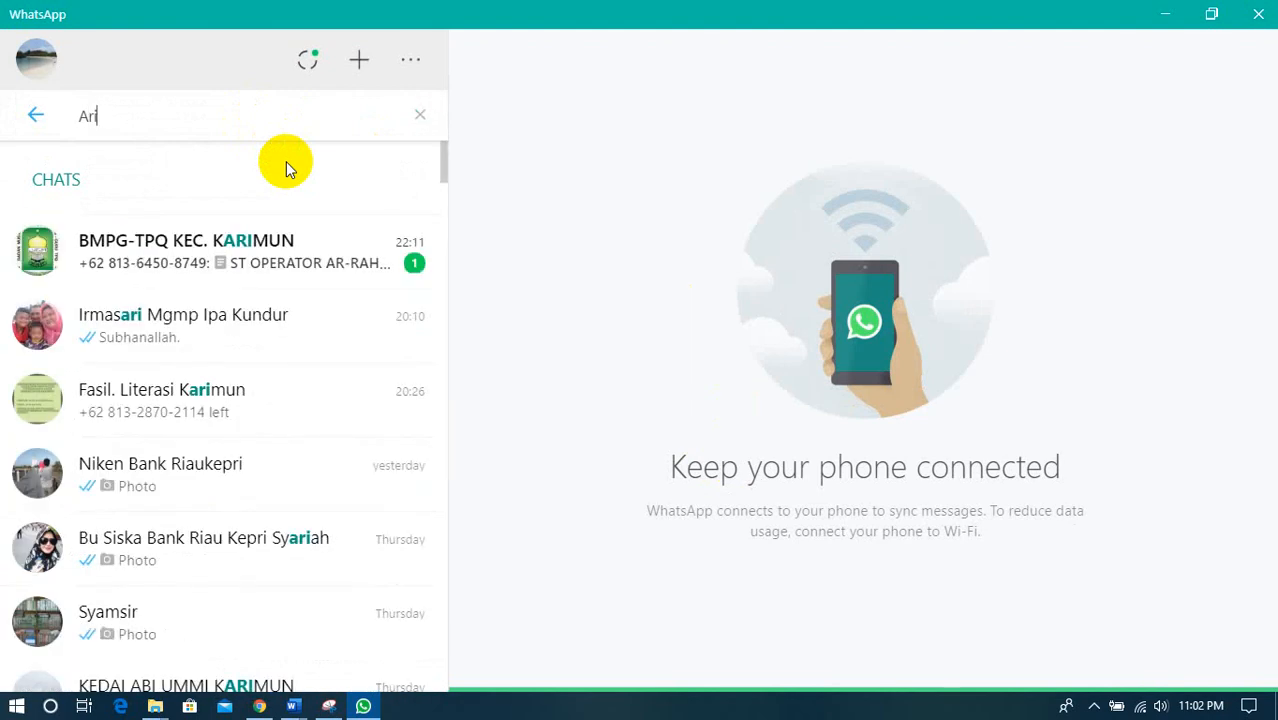
{"action": "type", "text": " tl"}
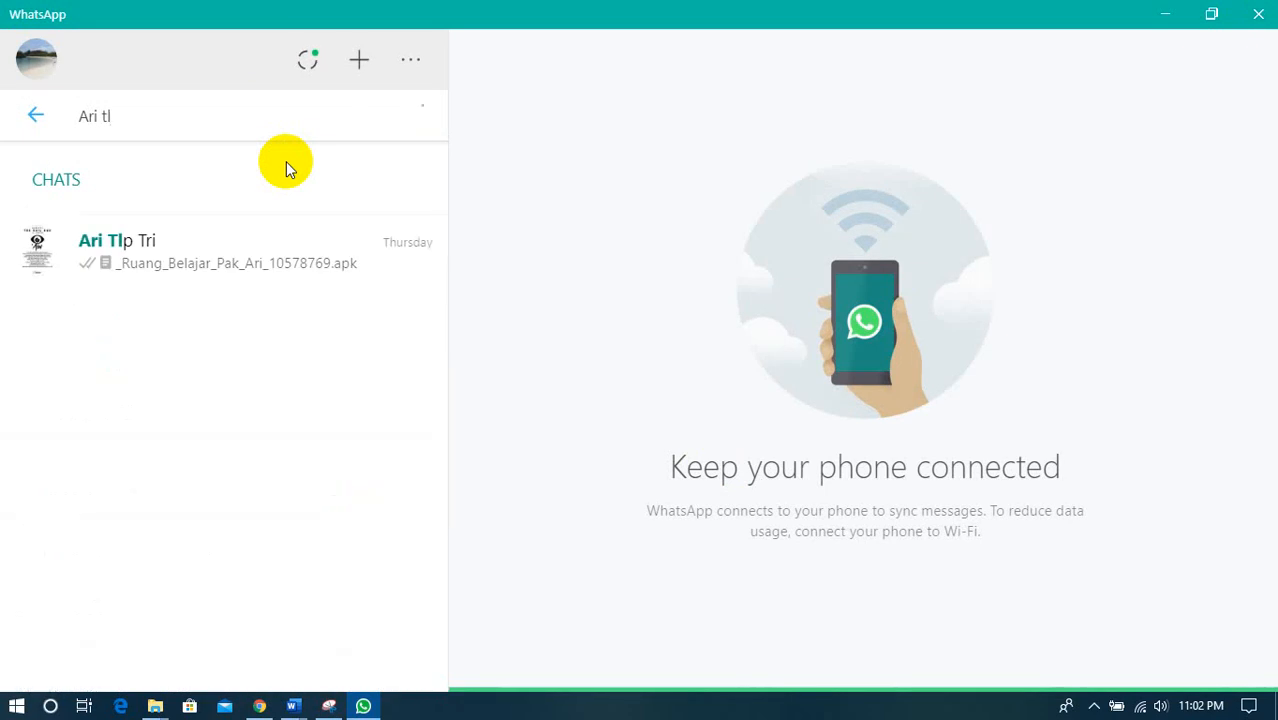
{"action": "left_click", "coordinate": [245, 248]}
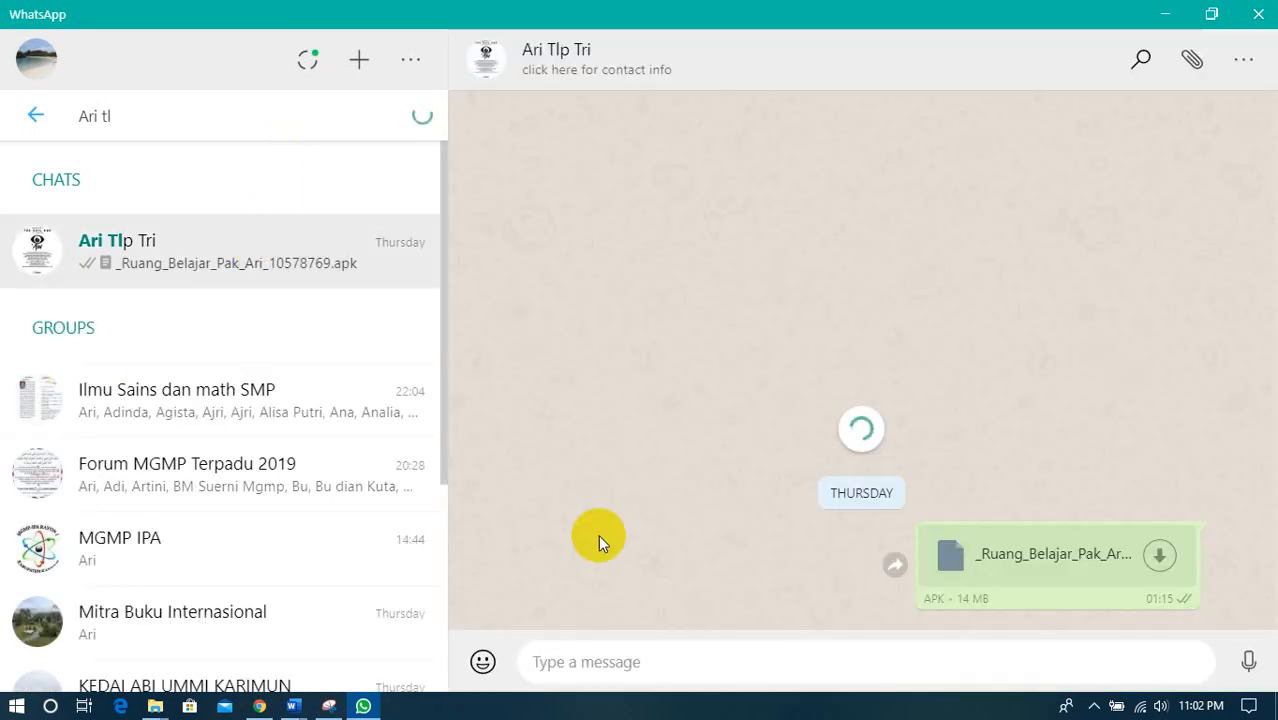
- Paste the form link into the message and add "*sila ujian pukul 10.00," after it
{"action": "right_click", "coordinate": [560, 663]}
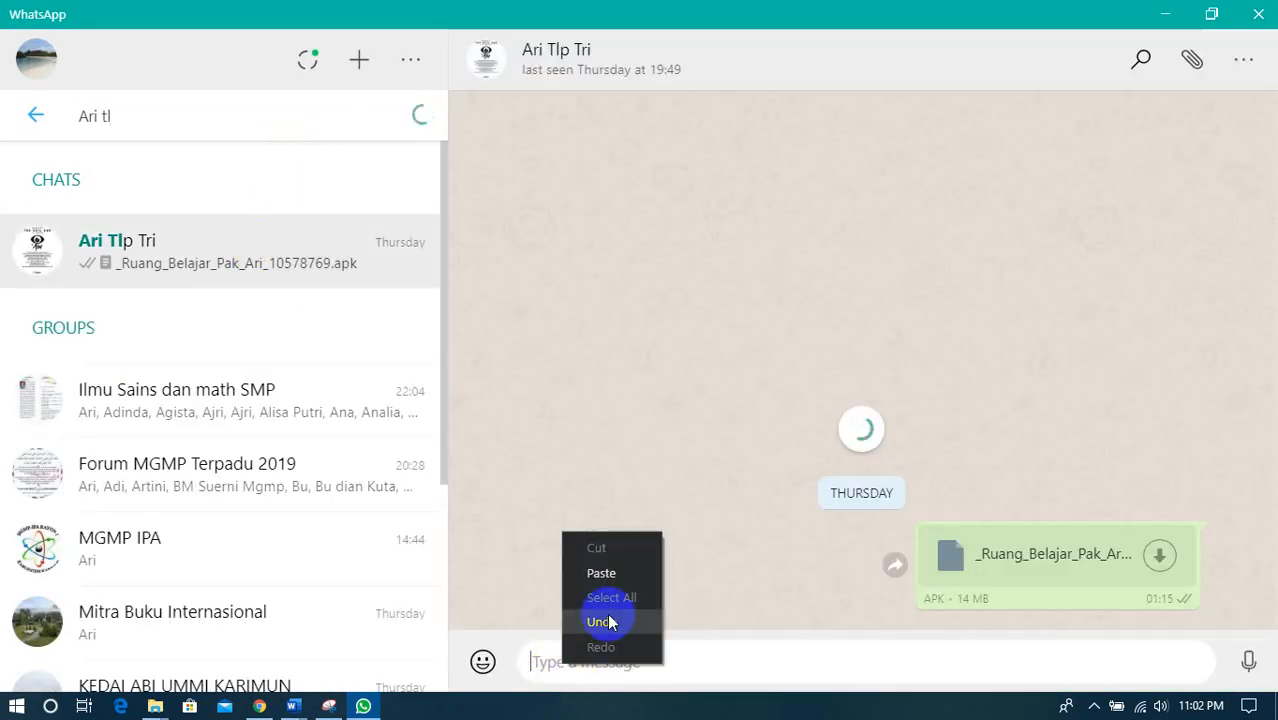
{"action": "left_click", "coordinate": [612, 573]}
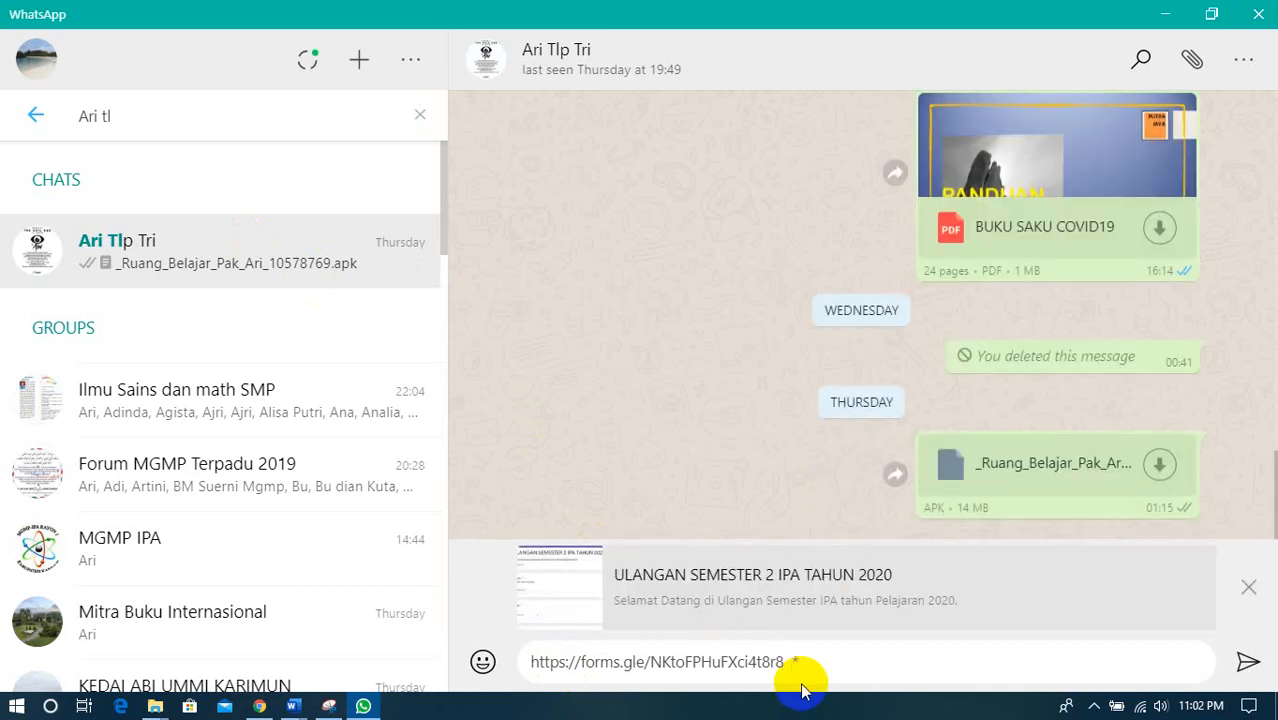
{"action": "type", "text": "*sila ujian pukul"}
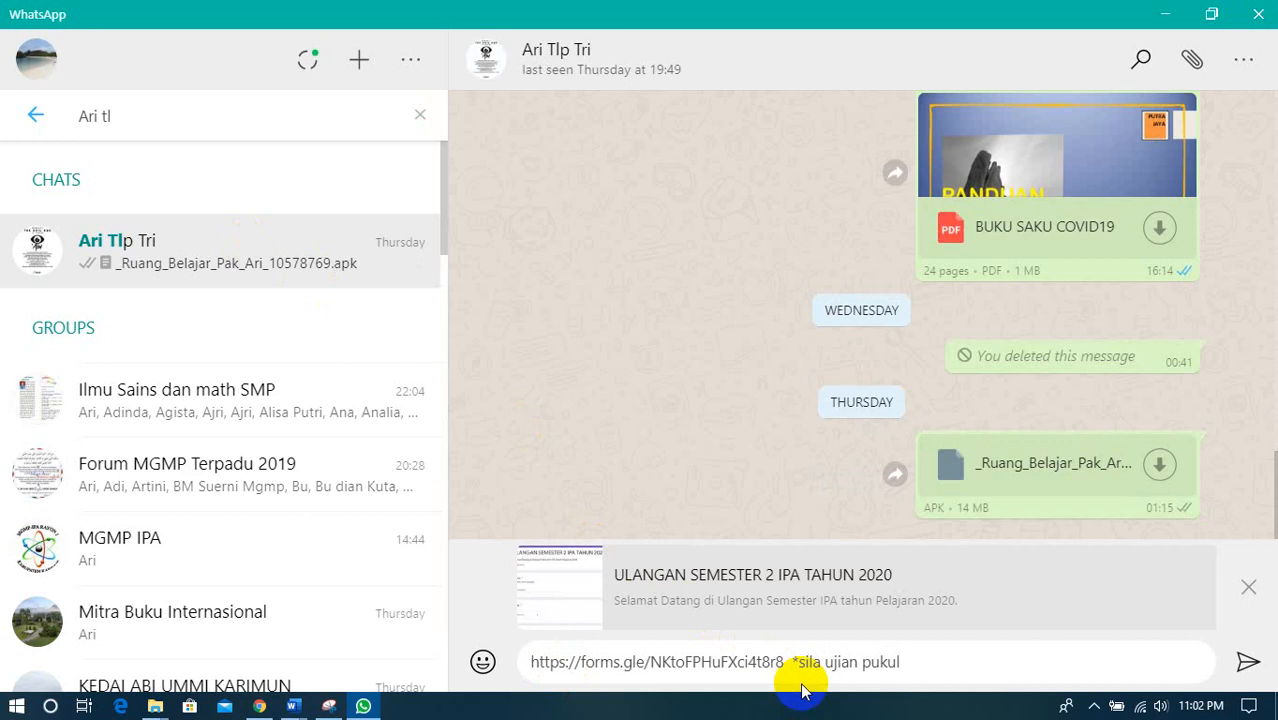
{"action": "type", "text": " 10.00"}
{"action": "type", "text": ", p"}
{"action": "type", "text": "uku"}
{"action": "type", "text": "l 10"}
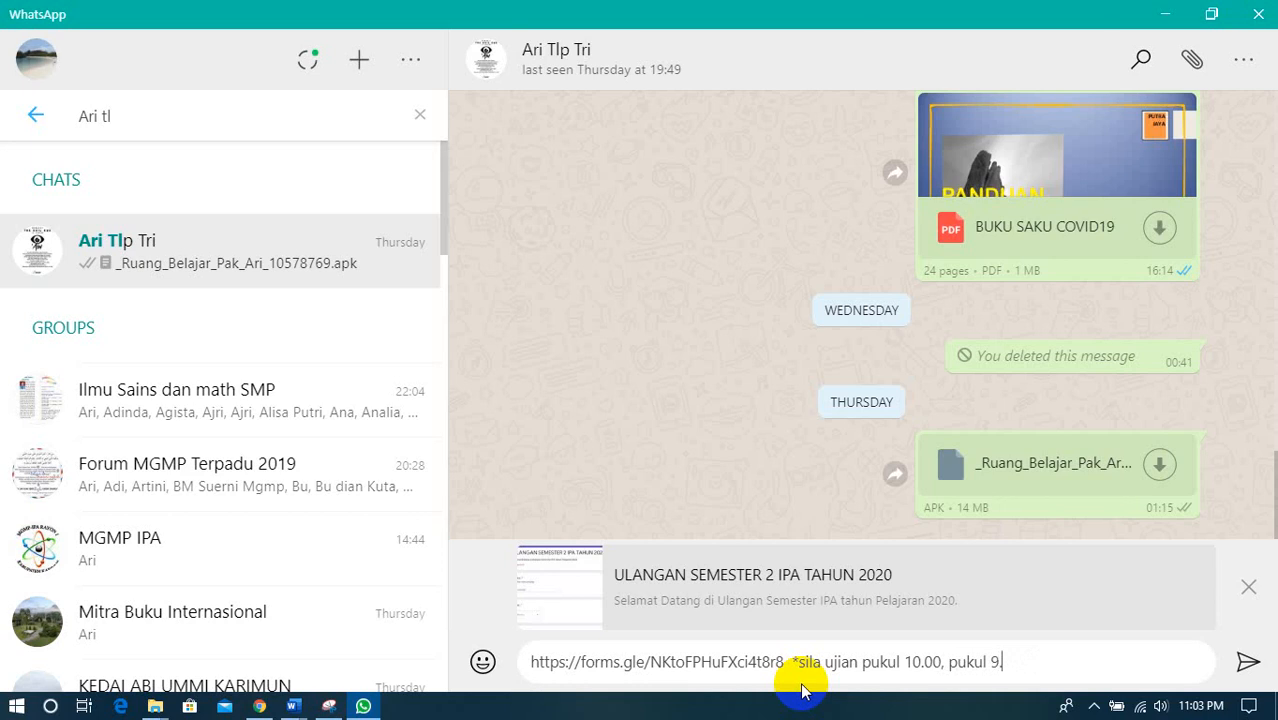
- Complete the message with "pukul 9.55 akan di berikan paswordnya*" and send it
{"action": "type", "text": "akan di berikan pasword"}
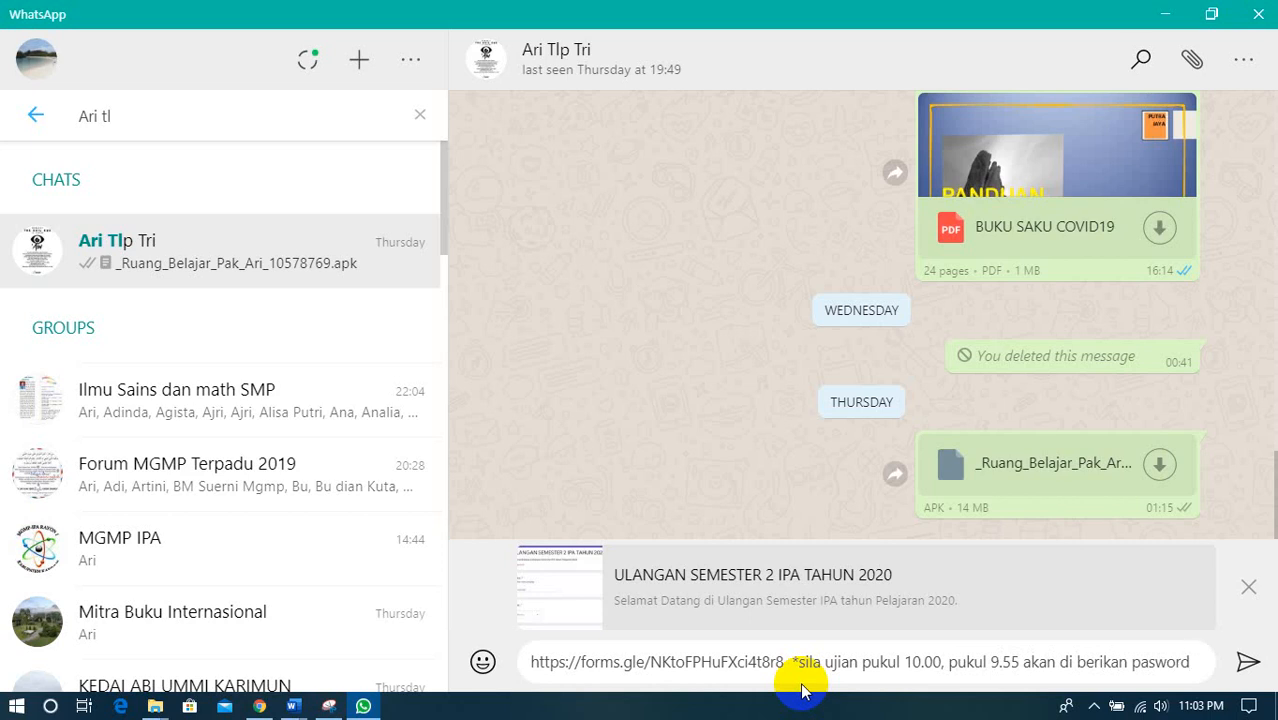
{"action": "type", "text": "nya*"}
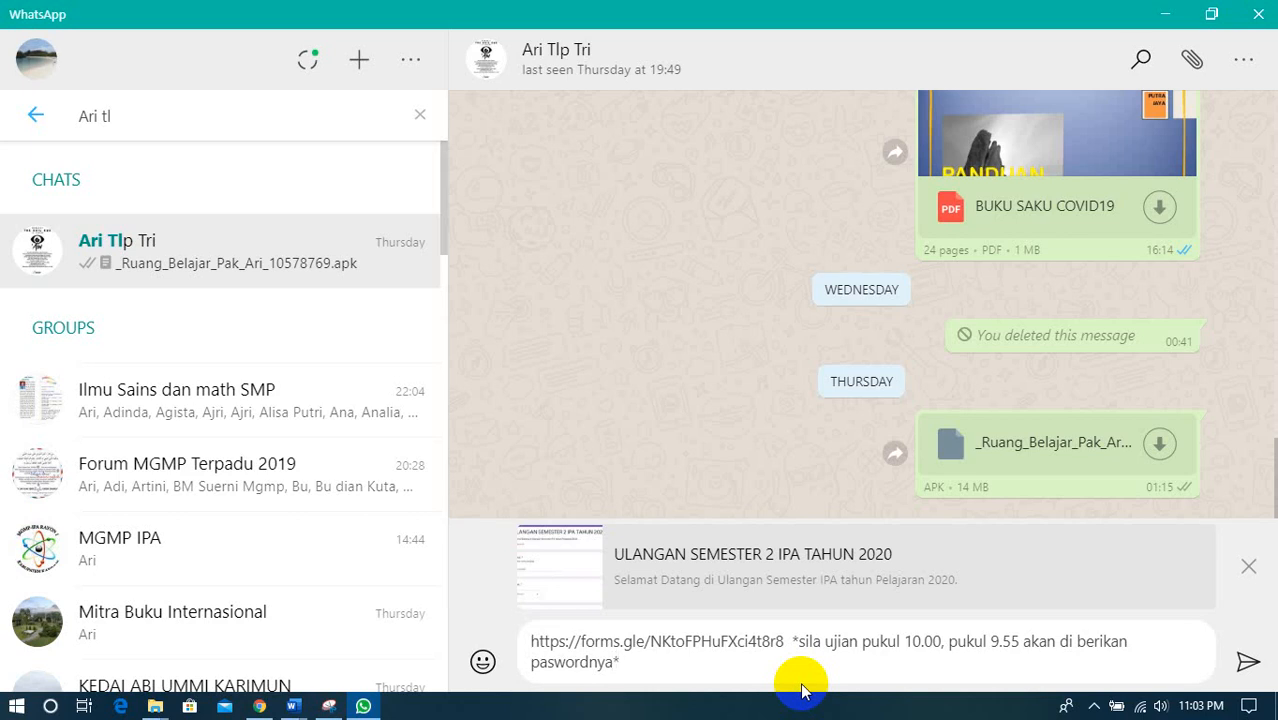
{"action": "key", "text": "Return"}
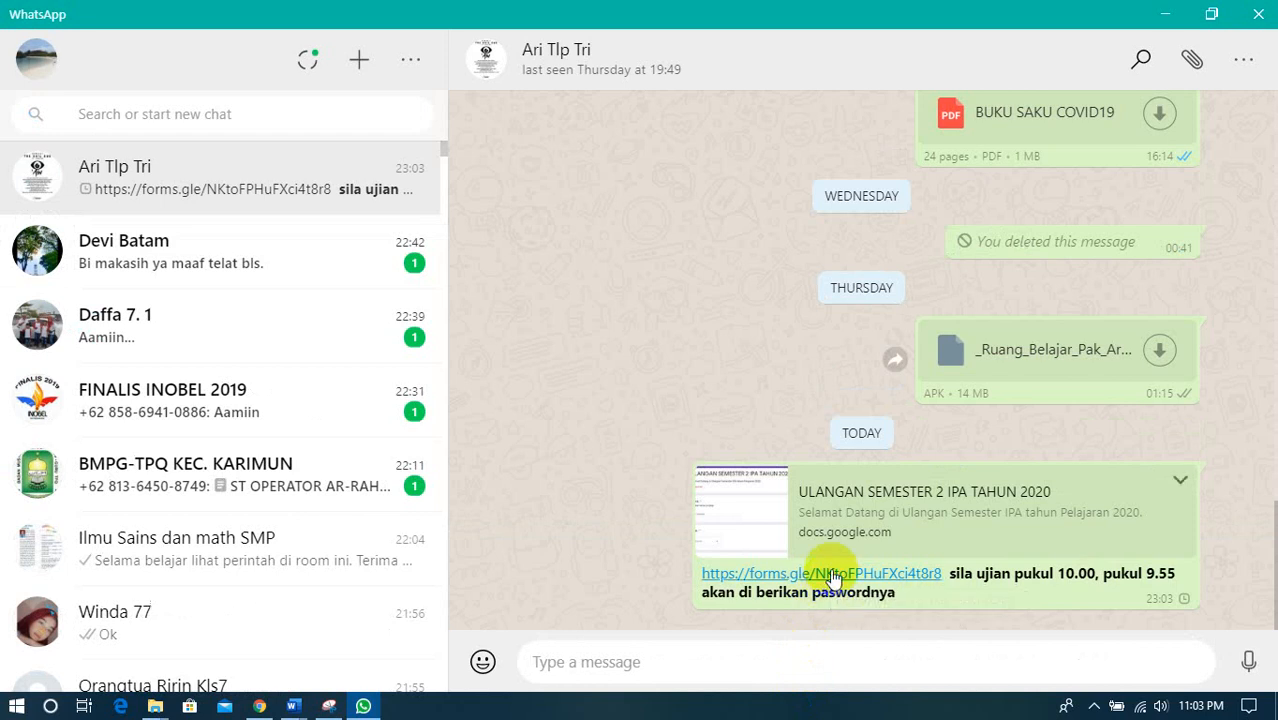
- Open the sent form link to look over the quiz's first page, closing the browser and minimizing WhatsApp when finished
{"action": "left_click", "coordinate": [833, 578]}
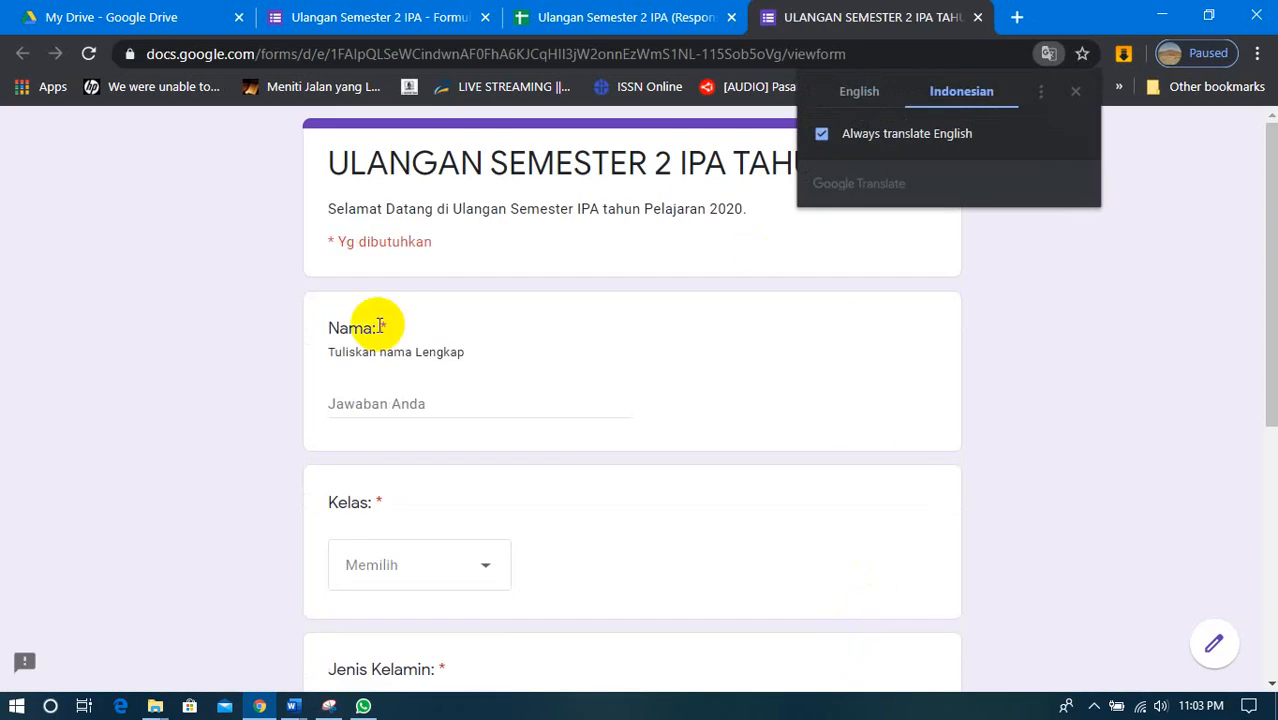
{"action": "scroll", "coordinate": [556, 412], "scroll_direction": "down", "scroll_amount": 5}
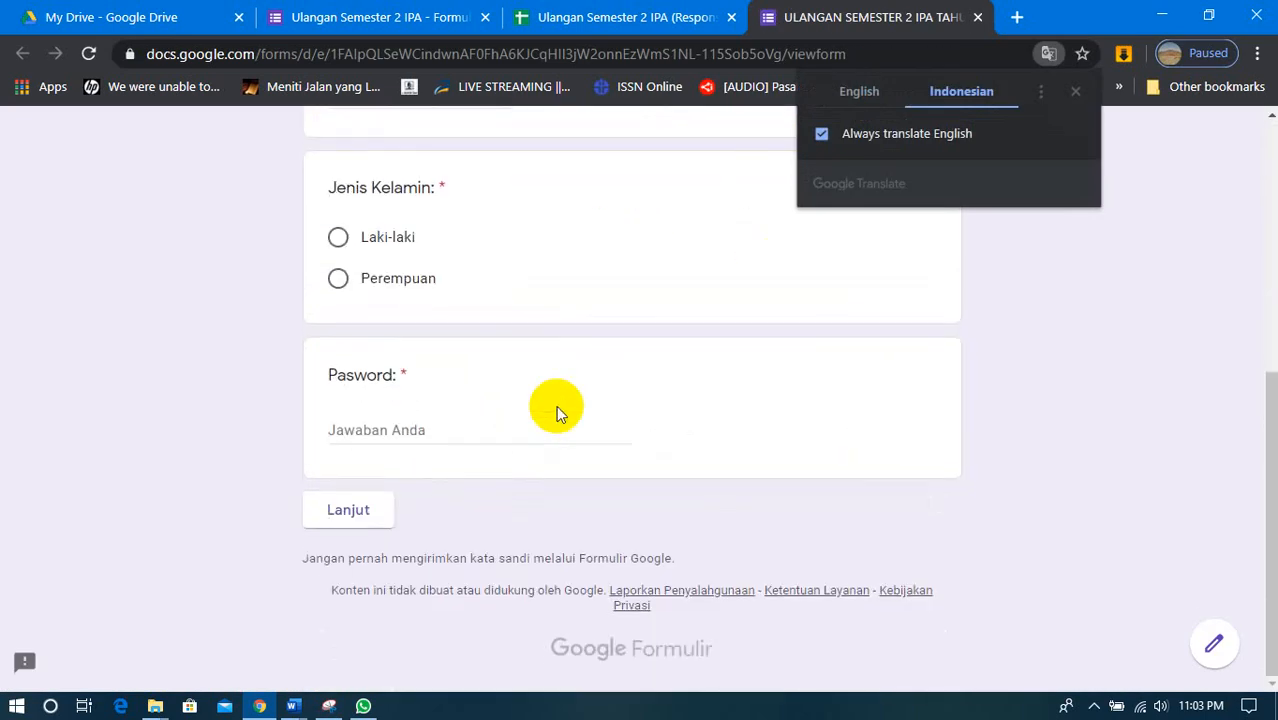
{"action": "scroll", "coordinate": [556, 405], "scroll_direction": "up", "scroll_amount": 5}
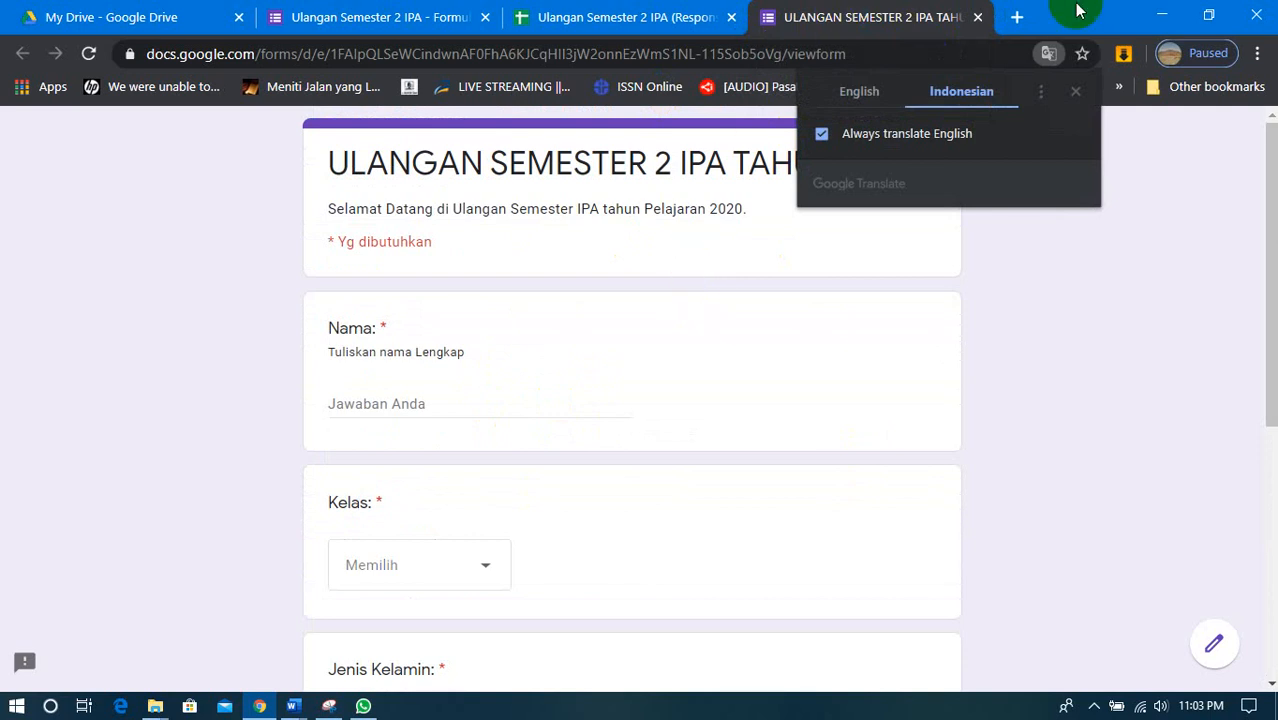
{"action": "left_click", "coordinate": [1249, 10]}
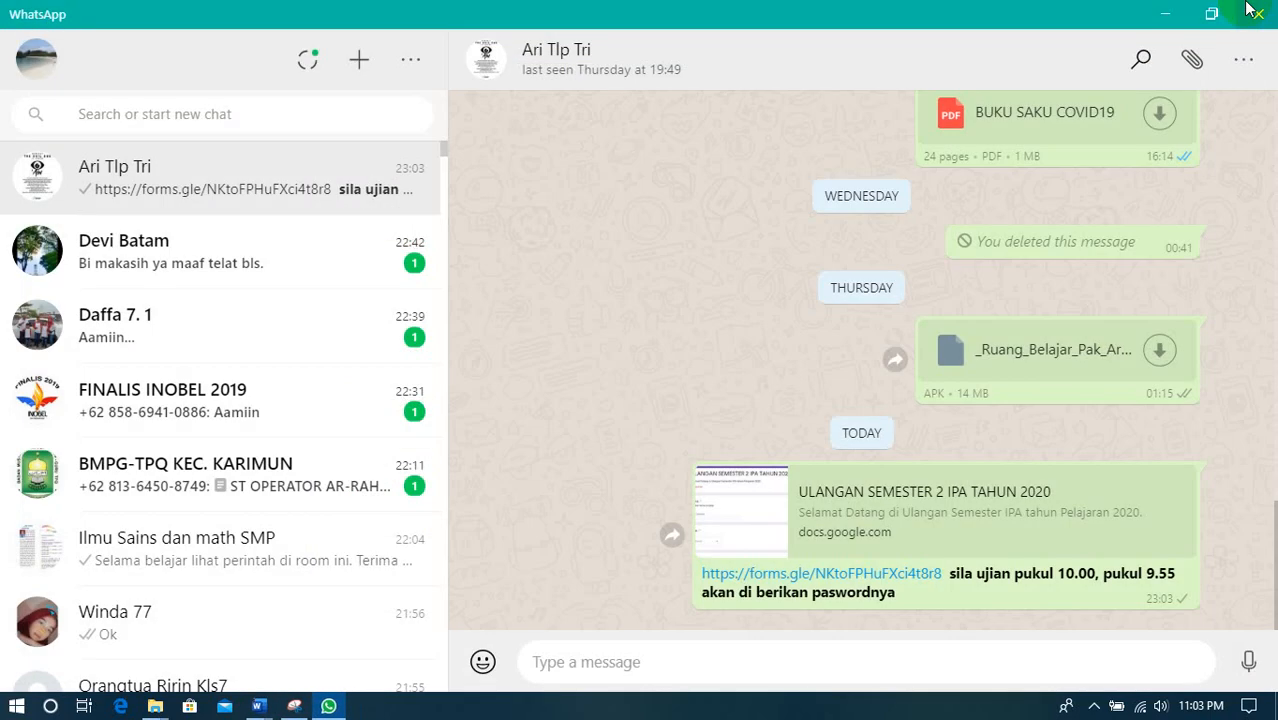
{"action": "left_click", "coordinate": [1188, 14]}
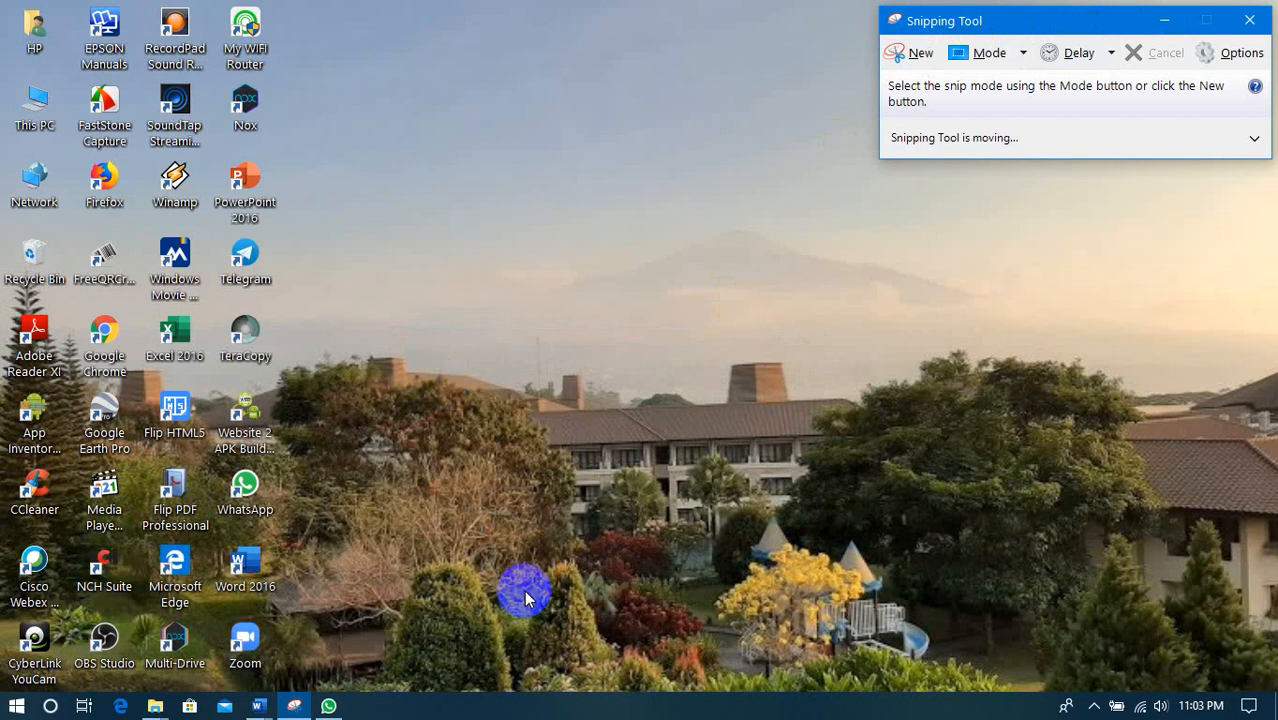
- Reopen Google Chrome from the desktop and go to google.co.id
{"action": "left_click", "coordinate": [93, 368]}
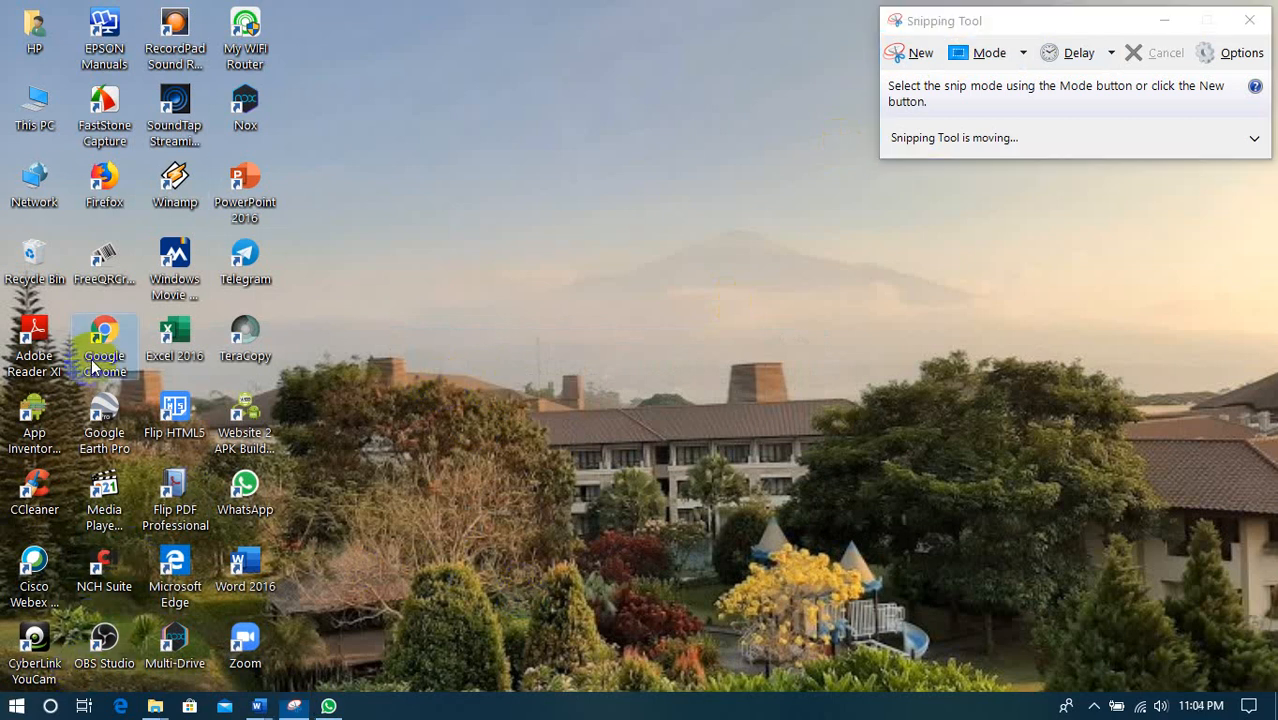
{"action": "double_click", "coordinate": [93, 368]}
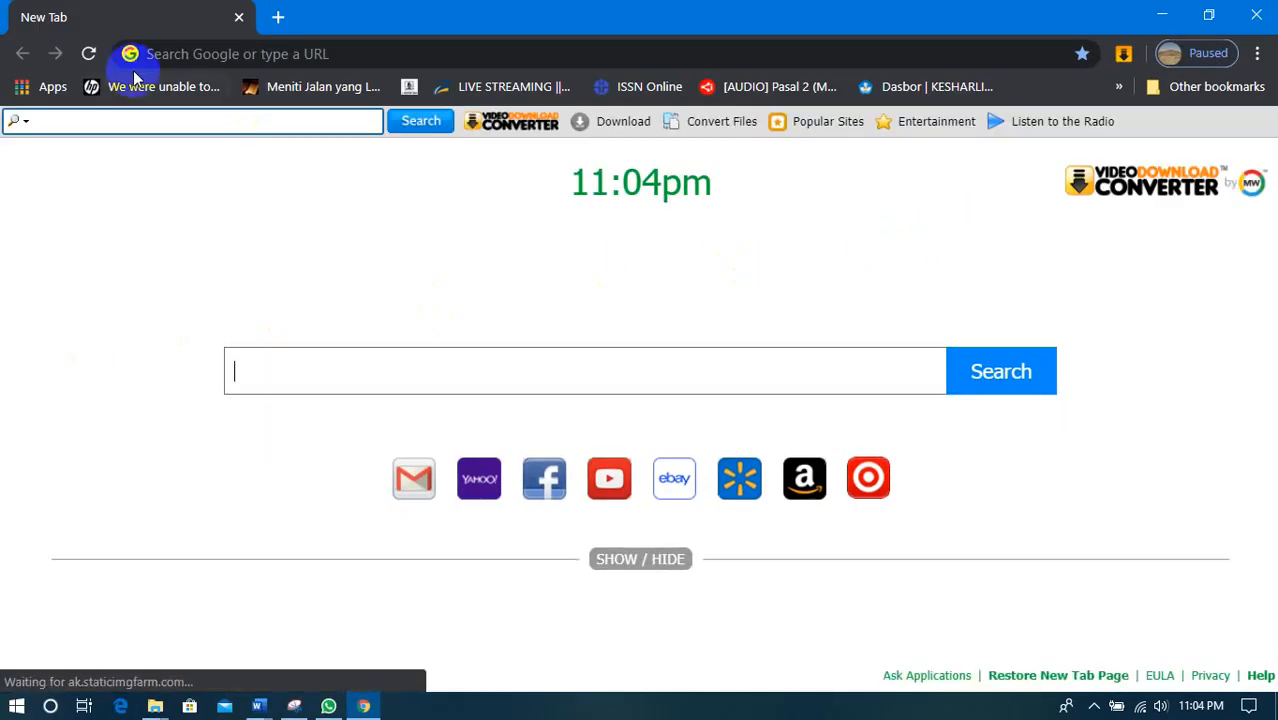
{"action": "left_click", "coordinate": [214, 50]}
{"action": "type", "text": "google.co.id"}
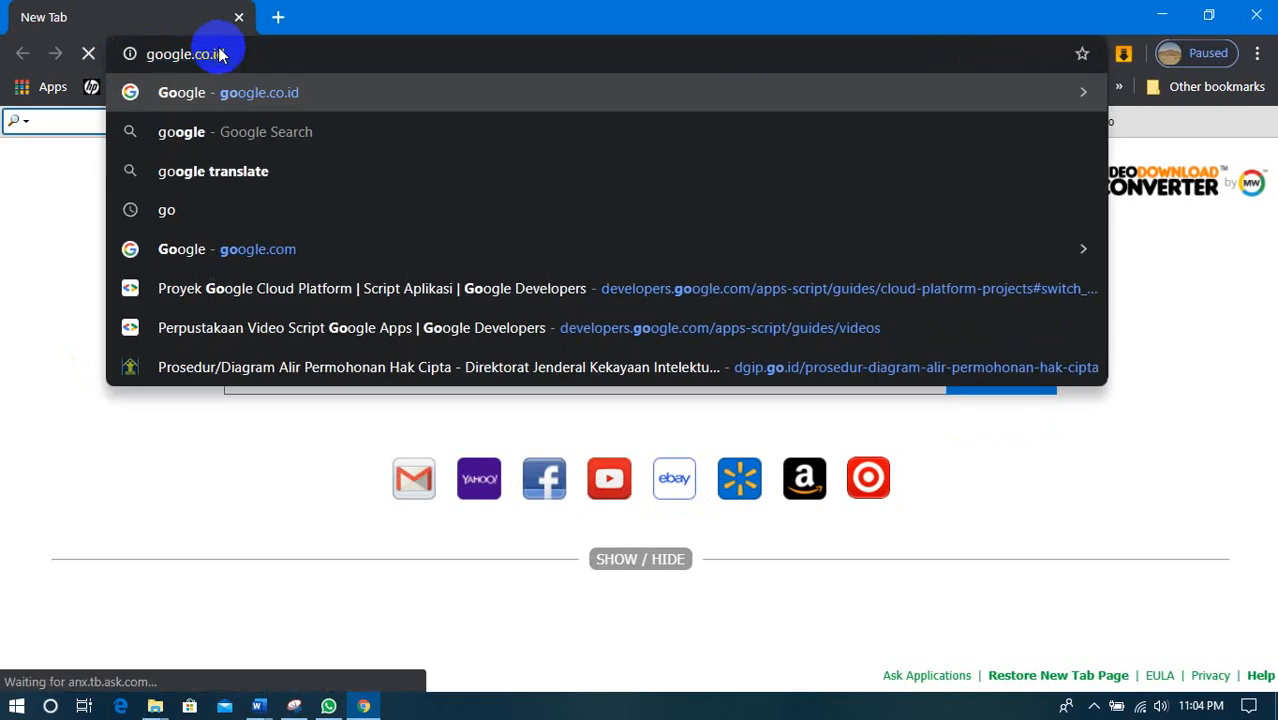
{"action": "key", "text": "Return"}
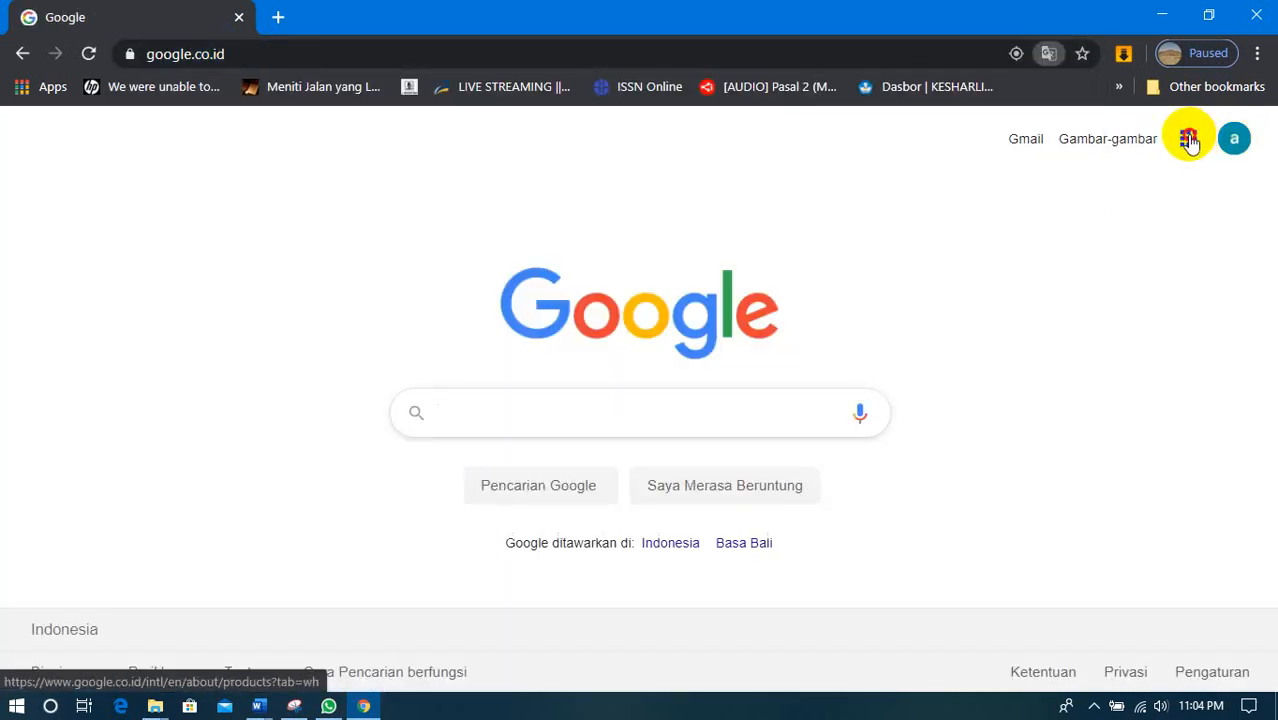
- Open Google Drive from the Google home page and search it for "ulanga"
{"action": "left_click", "coordinate": [1188, 140]}
{"action": "left_click", "coordinate": [1058, 452]}
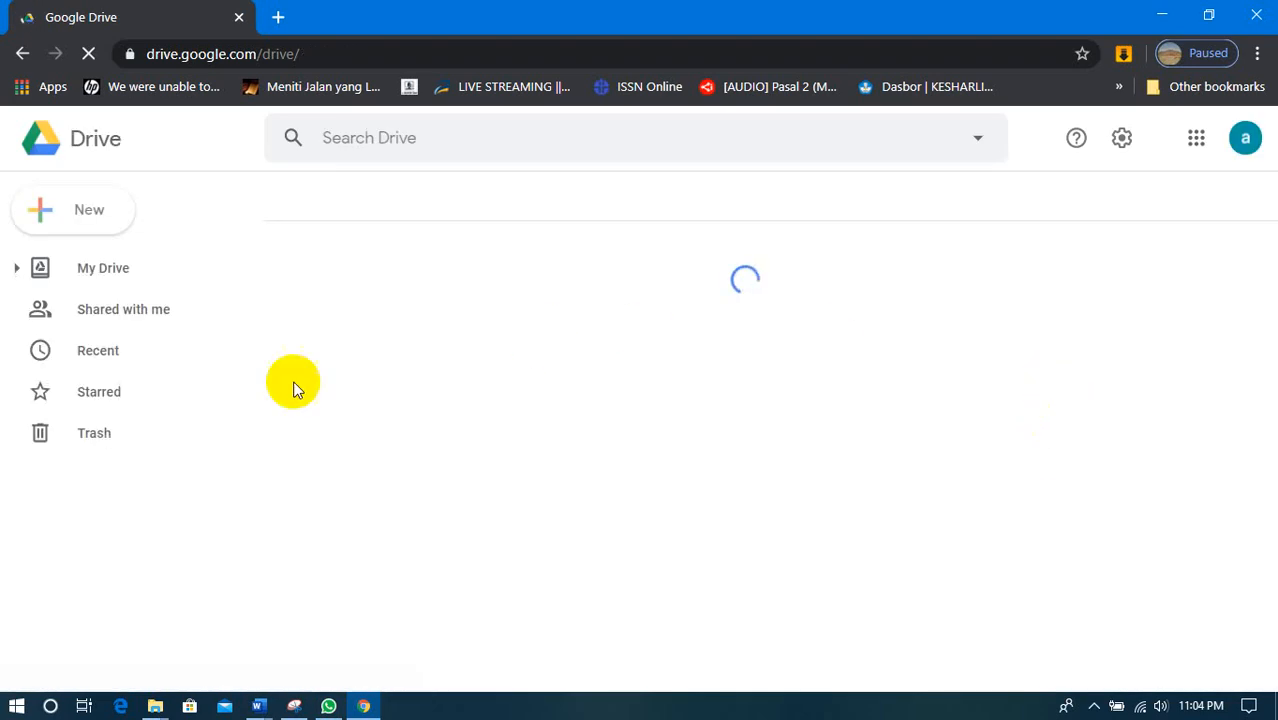
{"action": "left_click", "coordinate": [368, 146]}
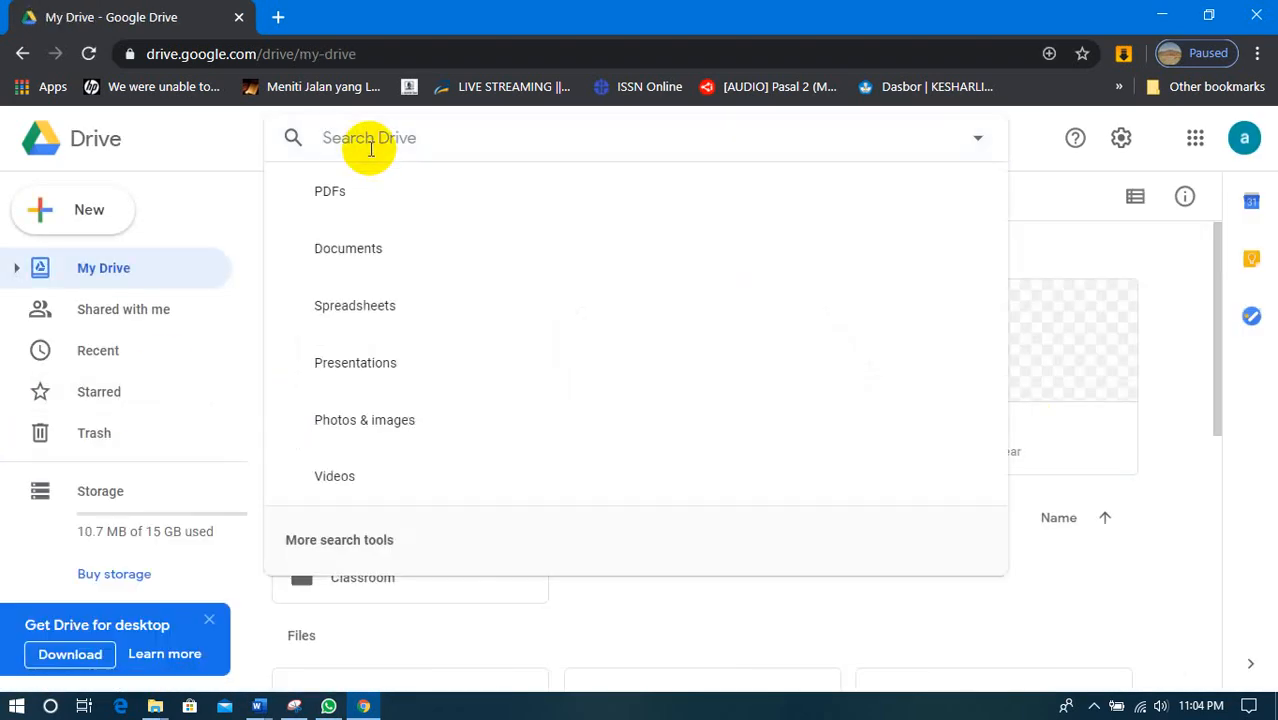
{"action": "left_click", "coordinate": [370, 148]}
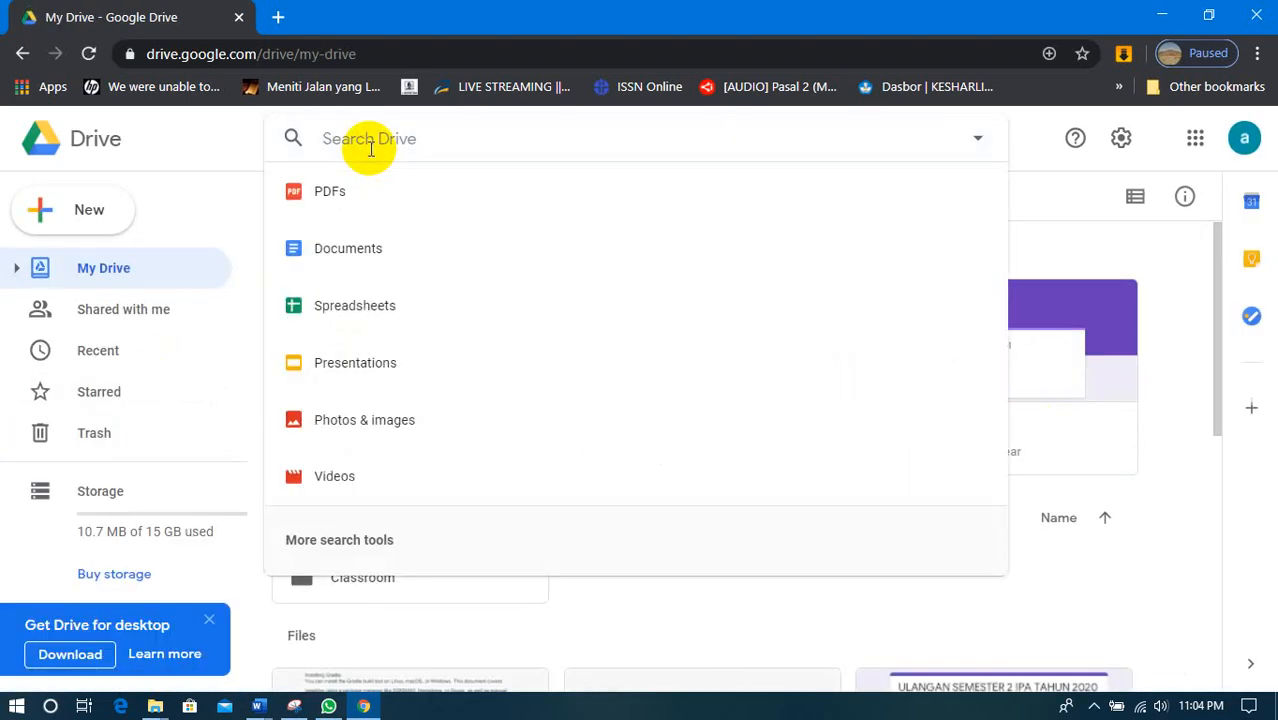
{"action": "type", "text": "ulanga"}
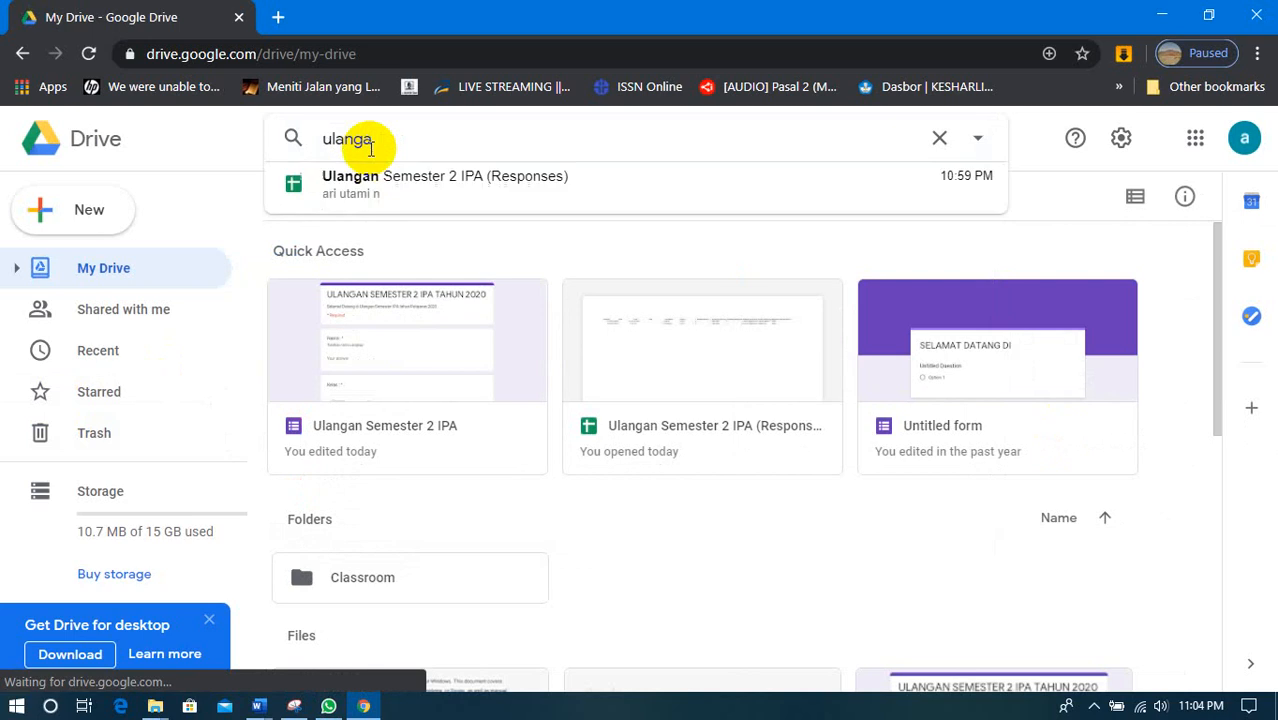
- Open the Ulangan Semester 2 IPA form from Drive to look over its response summary, closing the form when finished
{"action": "left_click", "coordinate": [373, 373]}
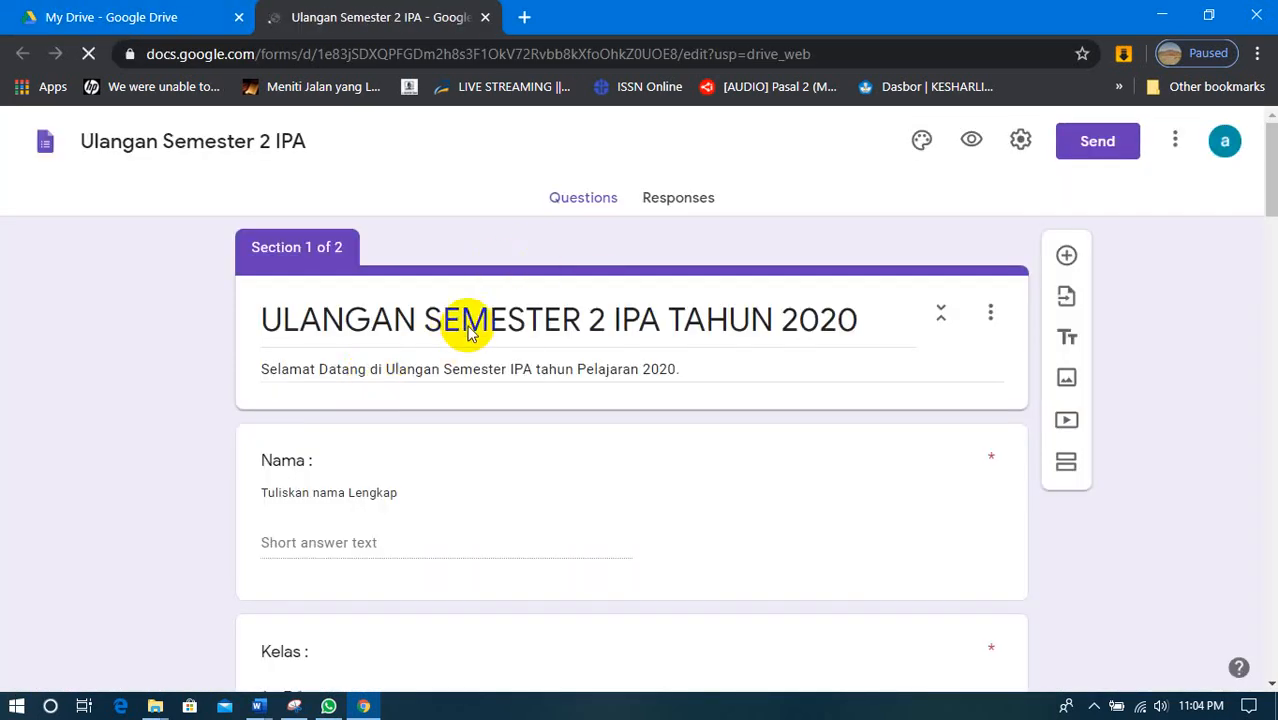
{"action": "left_click", "coordinate": [684, 204]}
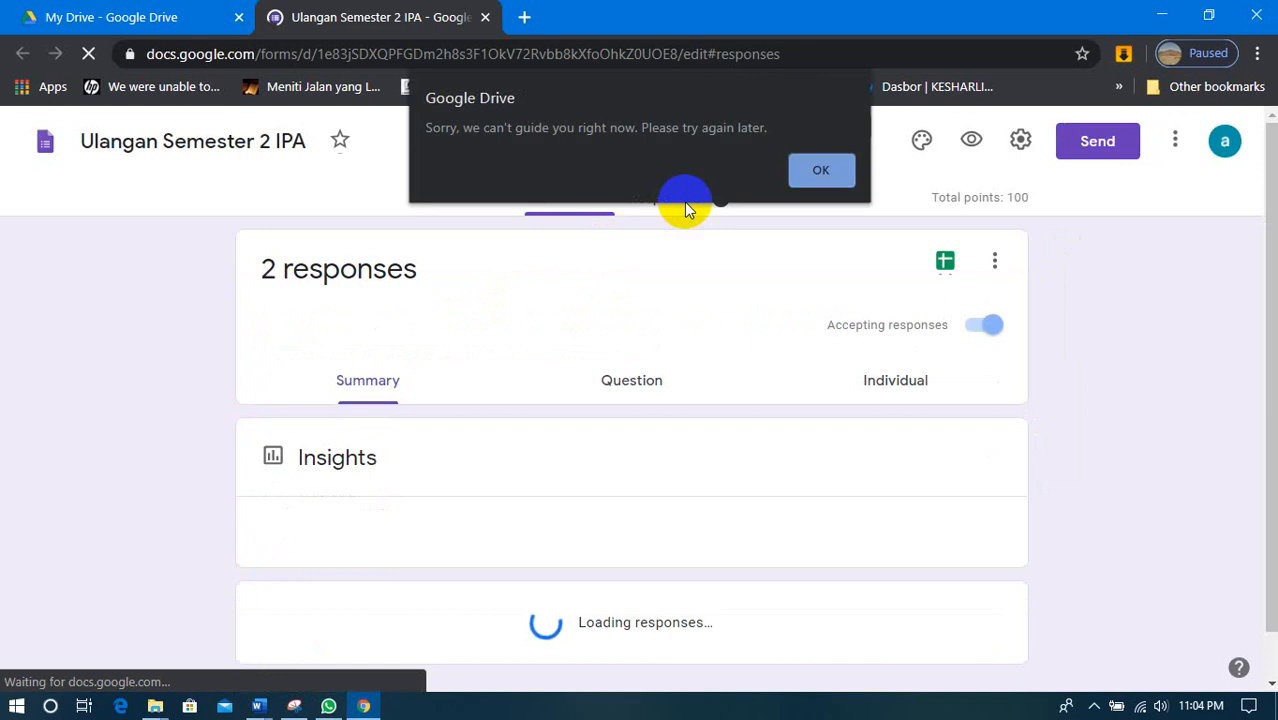
{"action": "left_click", "coordinate": [833, 178]}
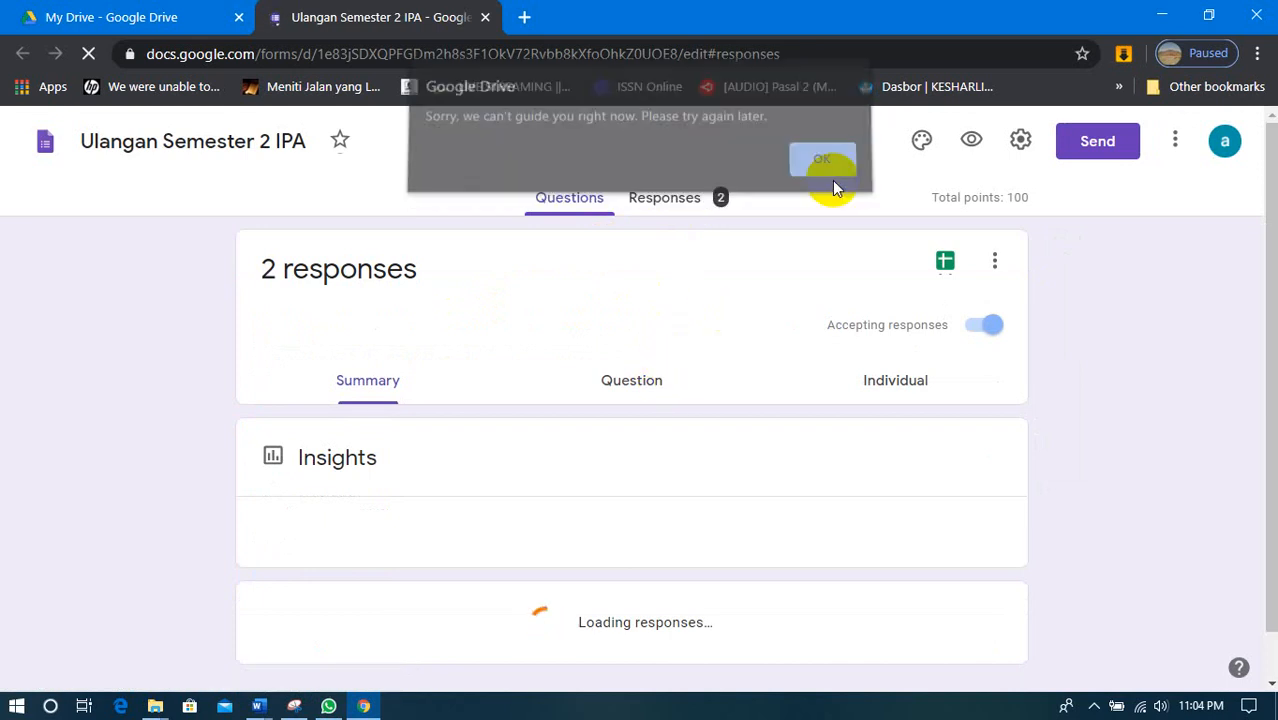
{"action": "scroll", "coordinate": [693, 357], "scroll_direction": "down", "scroll_amount": 5}
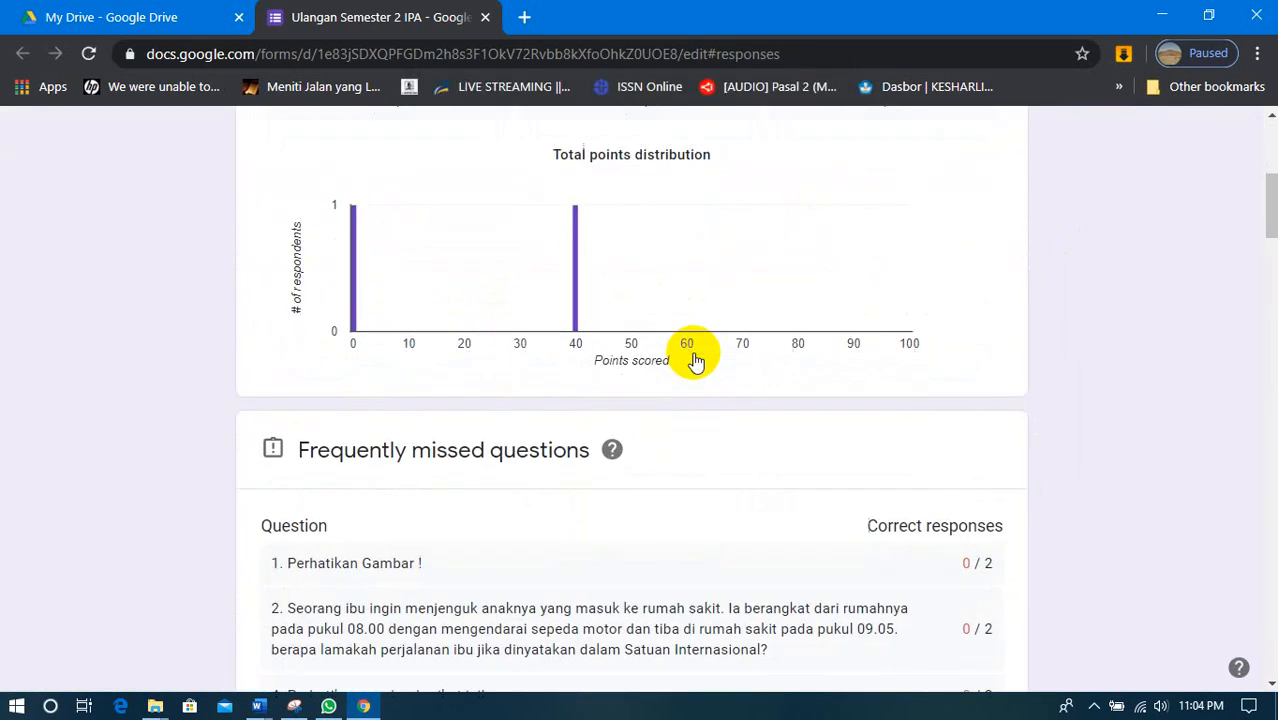
{"action": "scroll", "coordinate": [693, 357], "scroll_direction": "up", "scroll_amount": 5}
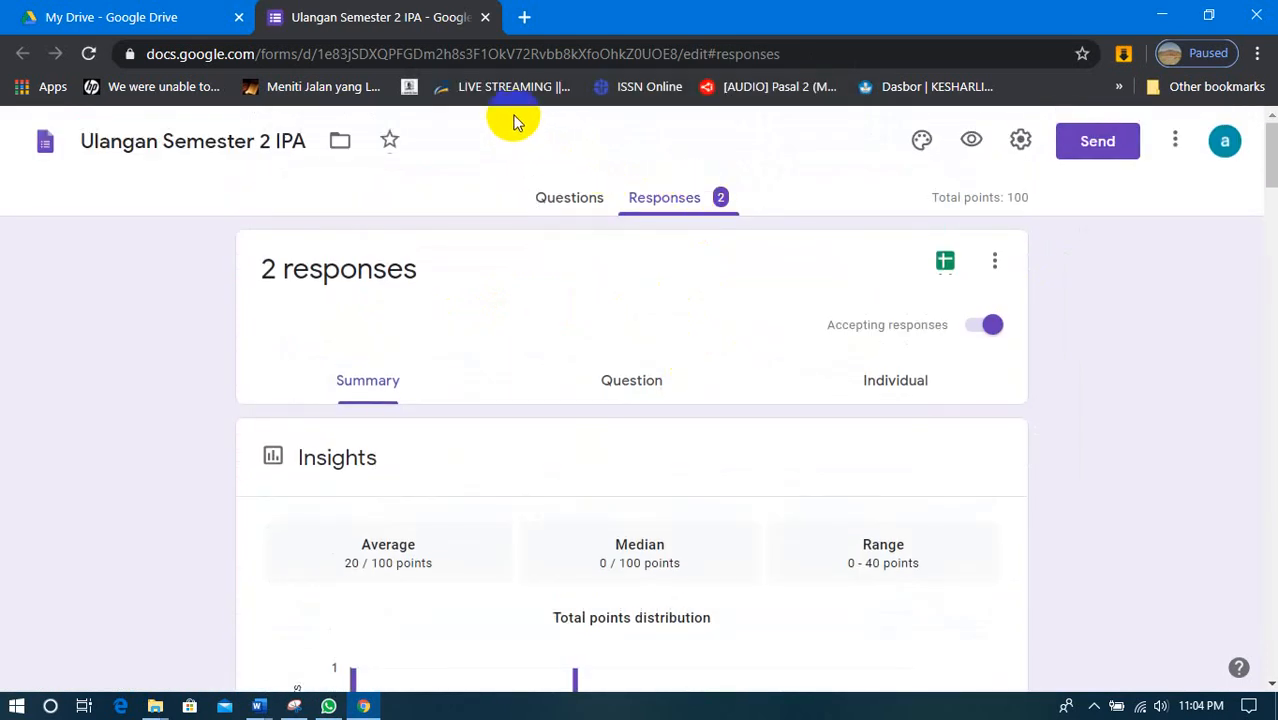
{"action": "left_click", "coordinate": [485, 17]}
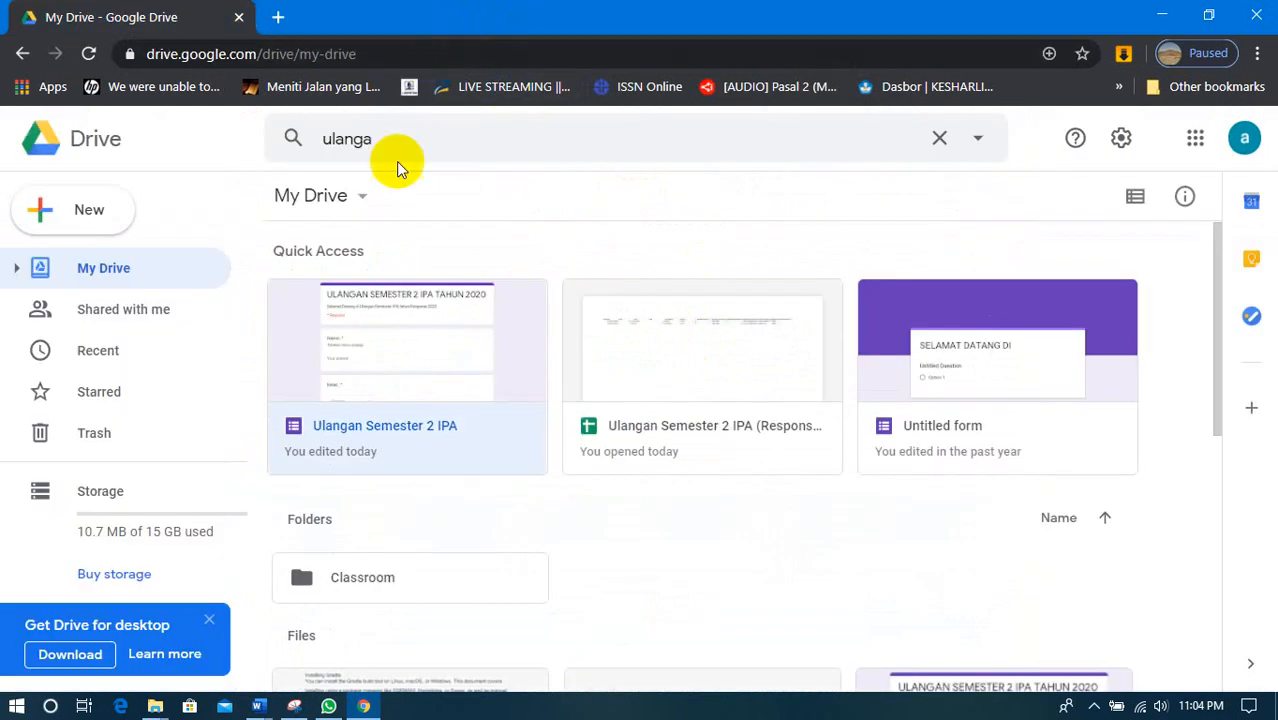
- Open the Ulangan Semester 2 IPA (Responses) spreadsheet to look over its download formats and first score, minimizing the browser when finished
{"action": "double_click", "coordinate": [695, 398]}
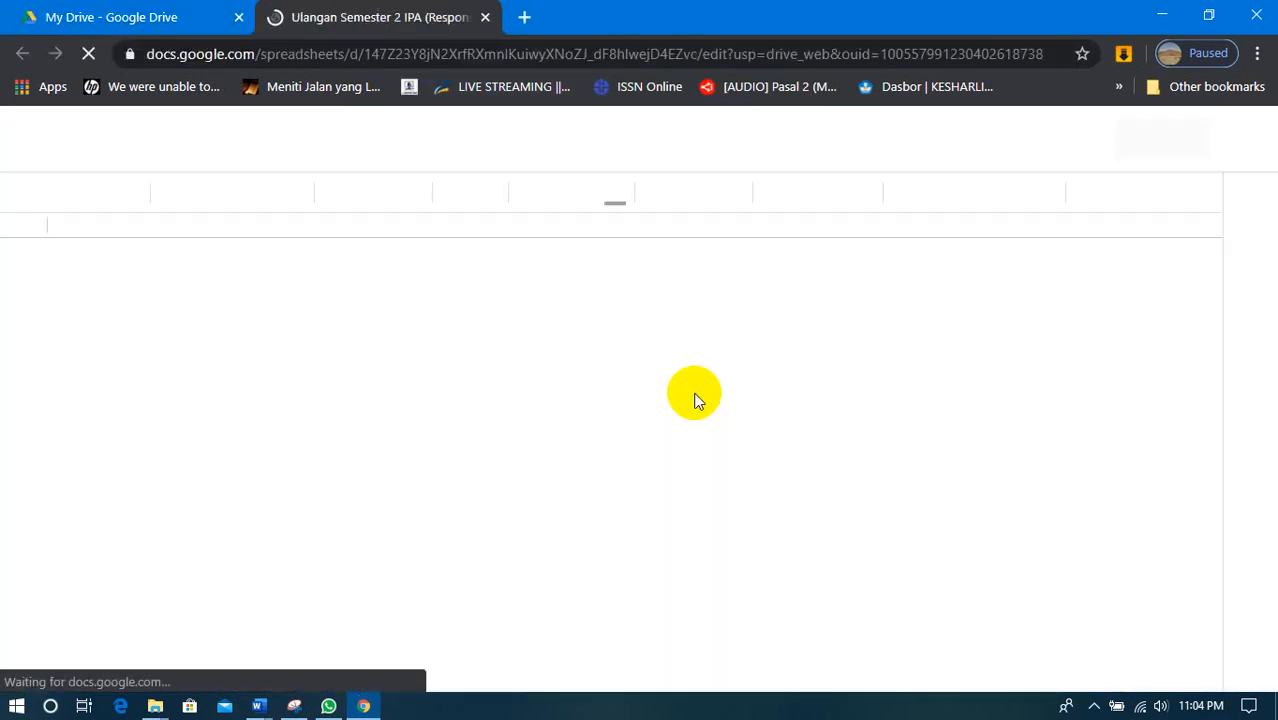
{"action": "scroll", "coordinate": [690, 400], "scroll_direction": "down", "scroll_amount": 5}
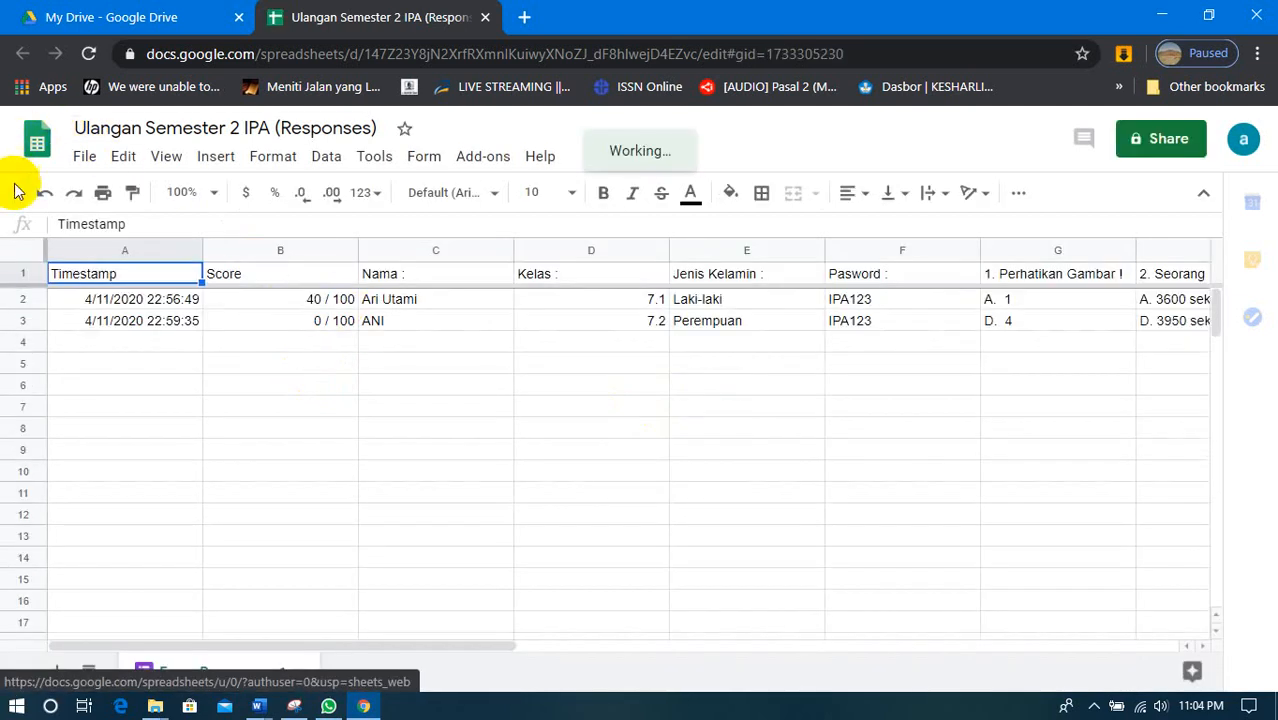
{"action": "left_click", "coordinate": [84, 160]}
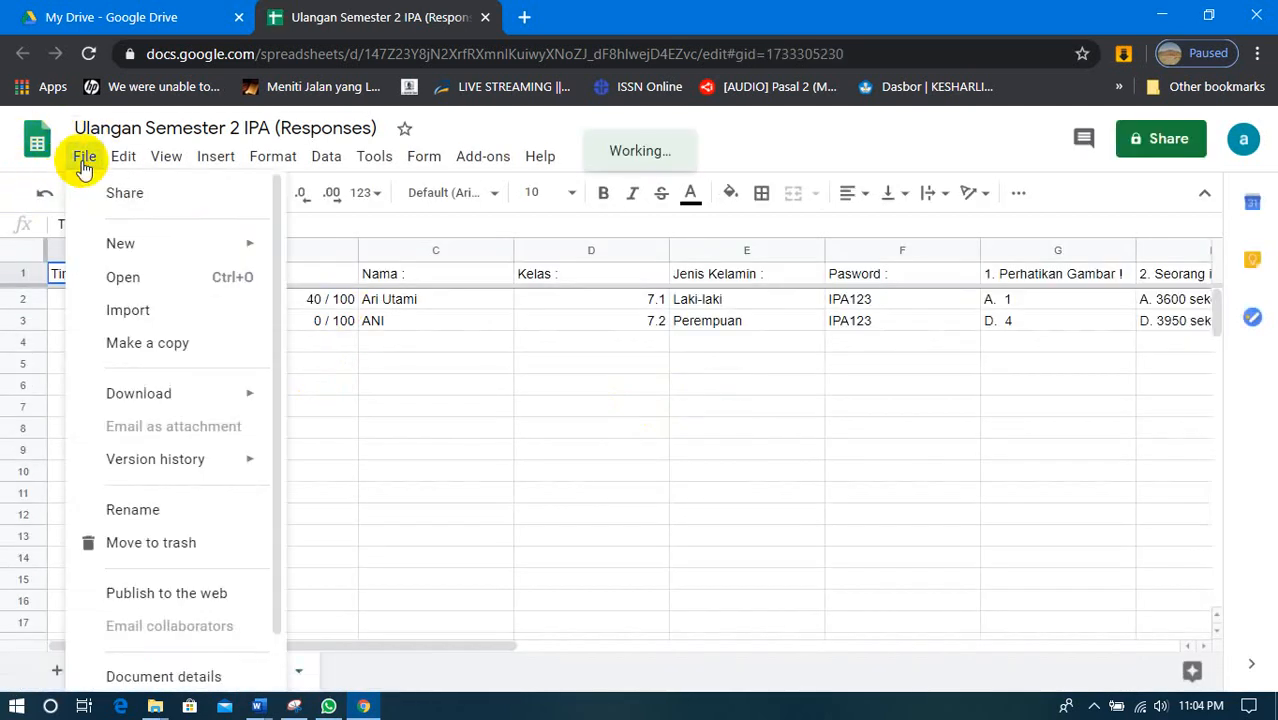
{"action": "mouse_move", "coordinate": [155, 400]}
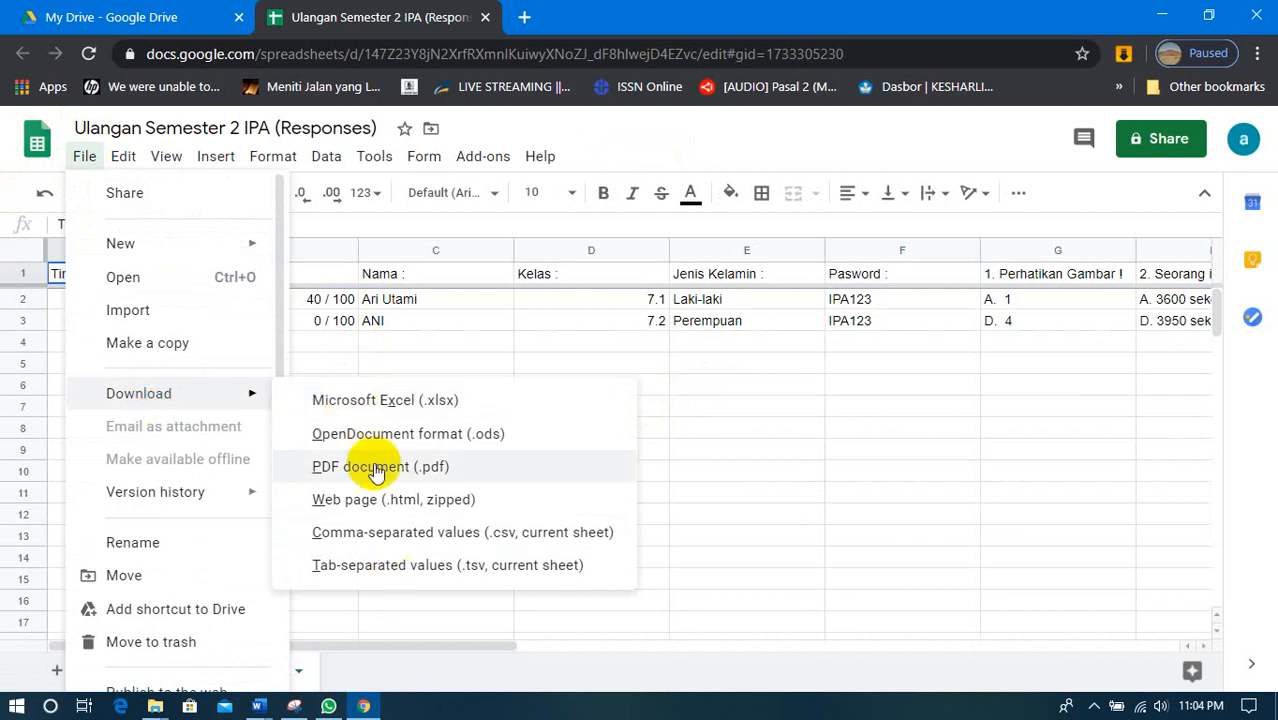
{"action": "left_click", "coordinate": [716, 356]}
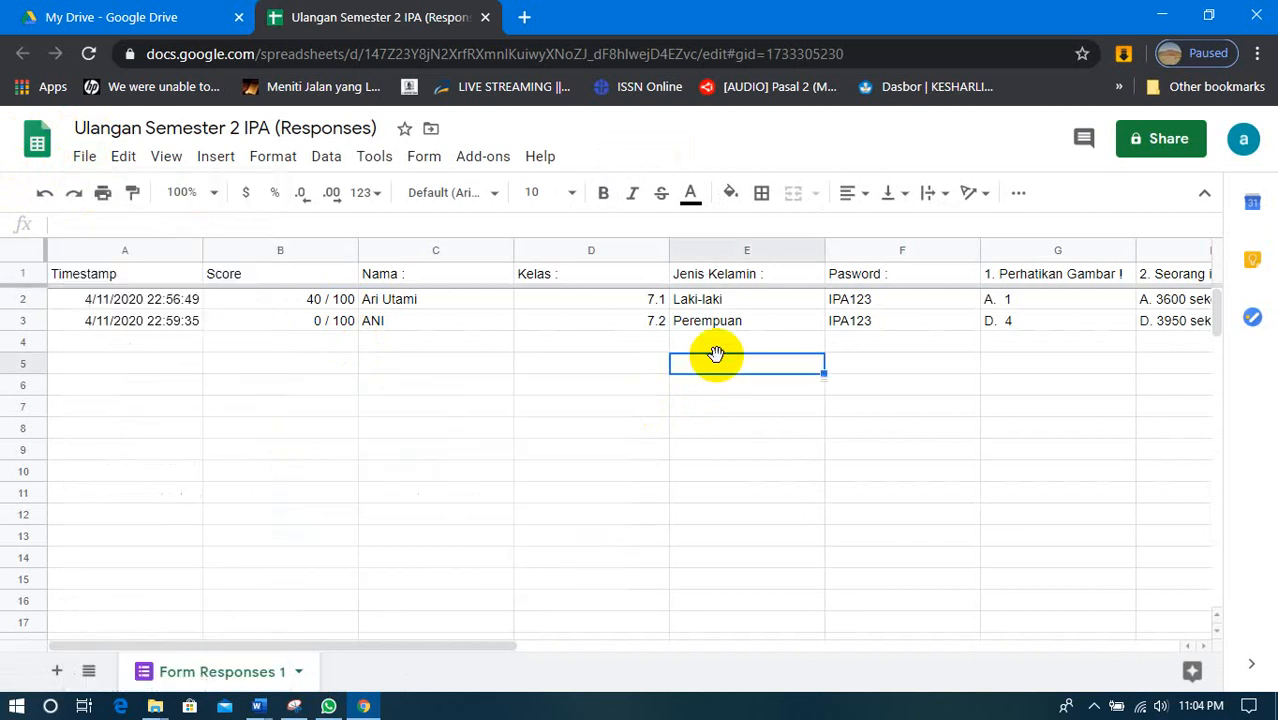
{"action": "left_click", "coordinate": [321, 305]}
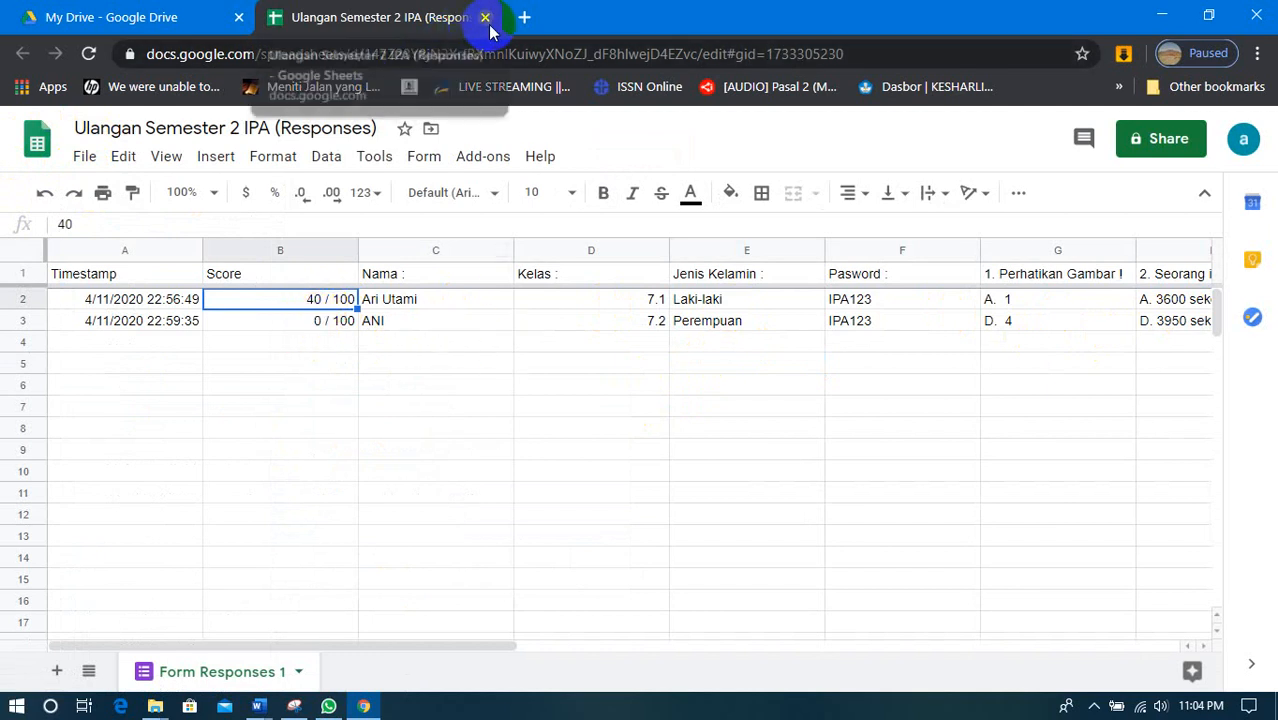
{"action": "left_click", "coordinate": [364, 706]}
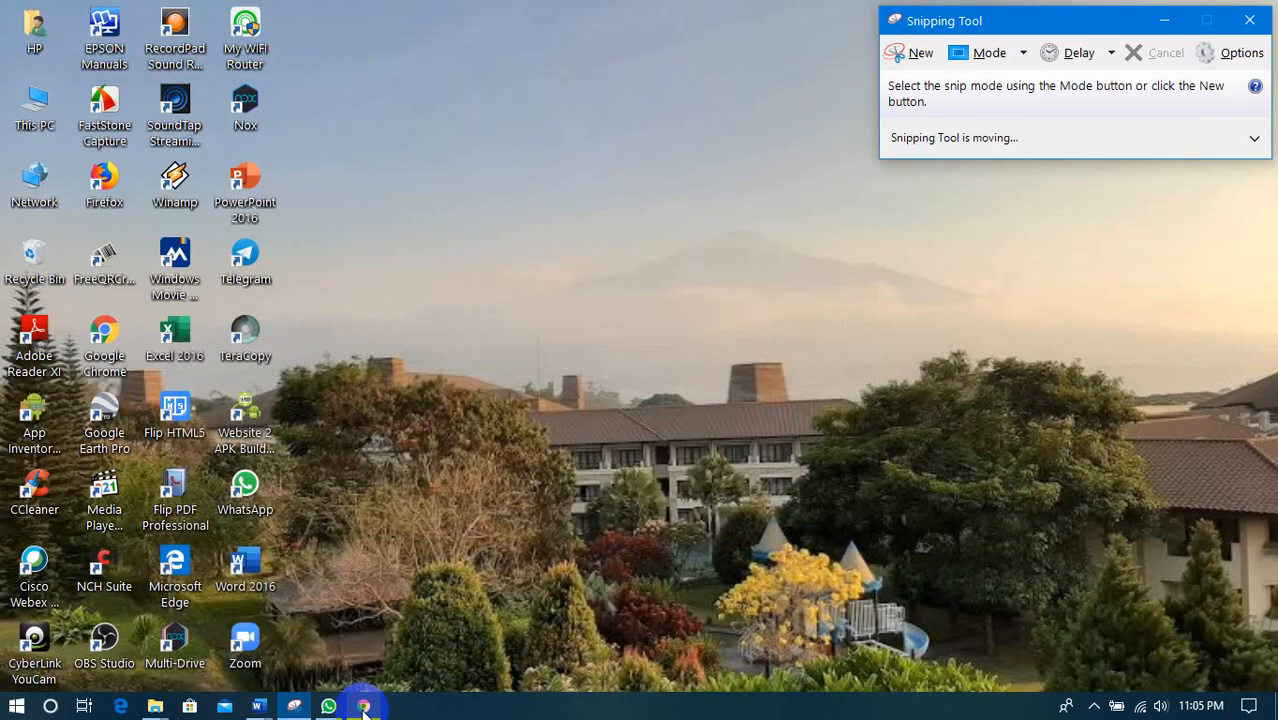